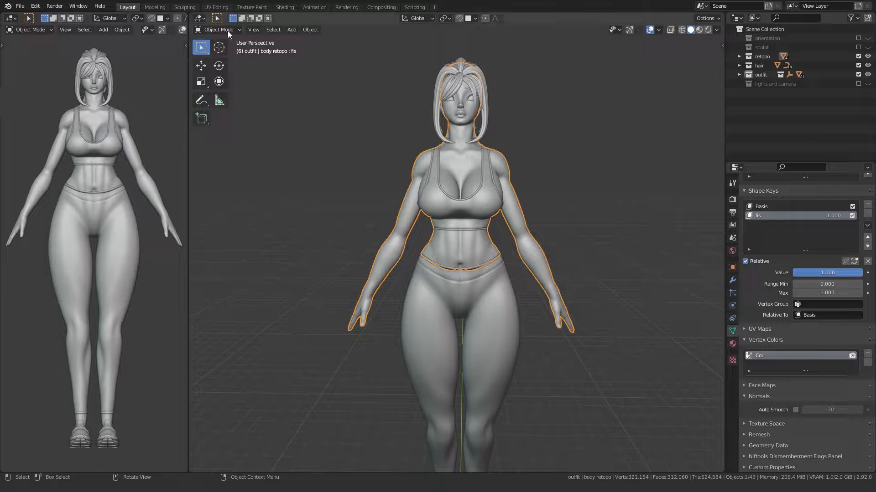
Step: In the Shading workspace, disconnect the Vertex Color node from the muted Mix node in the skin material
{"action": "left_click", "coordinate": [292, 10]}
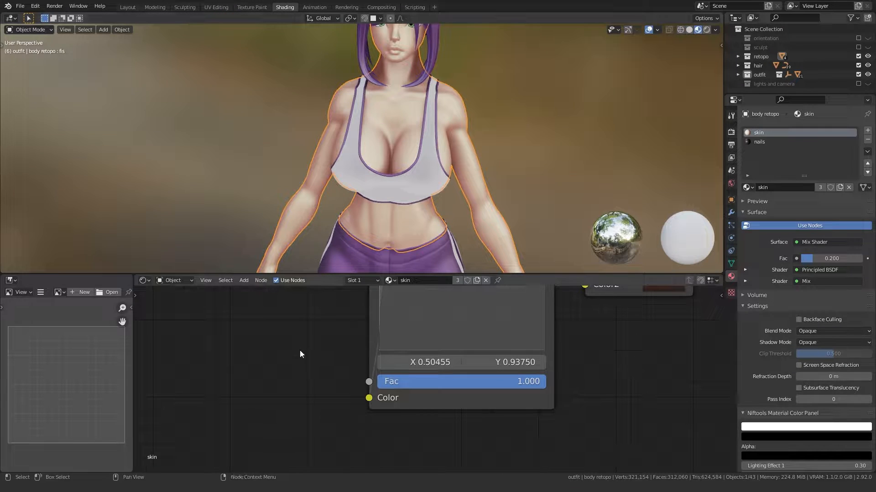
{"action": "scroll", "coordinate": [305, 188], "scroll_direction": "down", "scroll_amount": 5}
{"action": "middle_click_drag", "start_coordinate": [294, 188], "coordinate": [297, 195]}
{"action": "scroll", "coordinate": [297, 196], "scroll_direction": "down", "scroll_amount": 1}
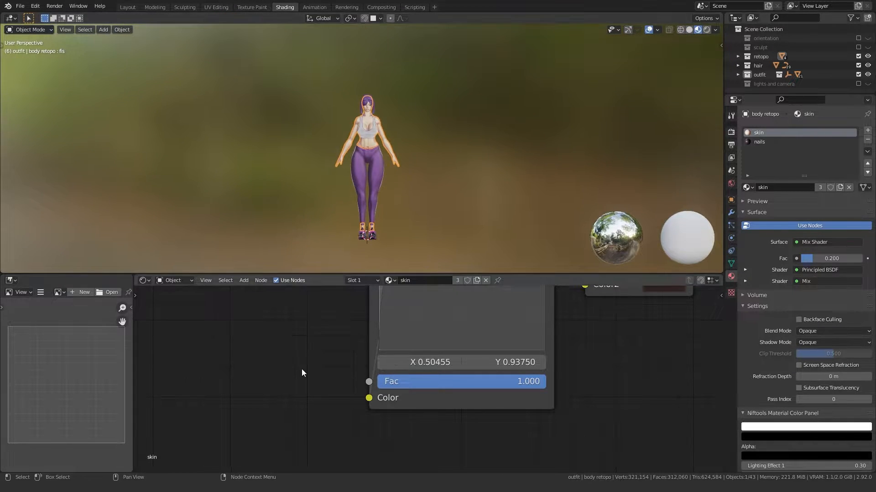
{"action": "scroll", "coordinate": [300, 363], "scroll_direction": "down", "scroll_amount": 10}
{"action": "middle_click_drag", "start_coordinate": [308, 345], "coordinate": [273, 368]}
{"action": "scroll", "coordinate": [410, 392], "scroll_direction": "up", "scroll_amount": 4}
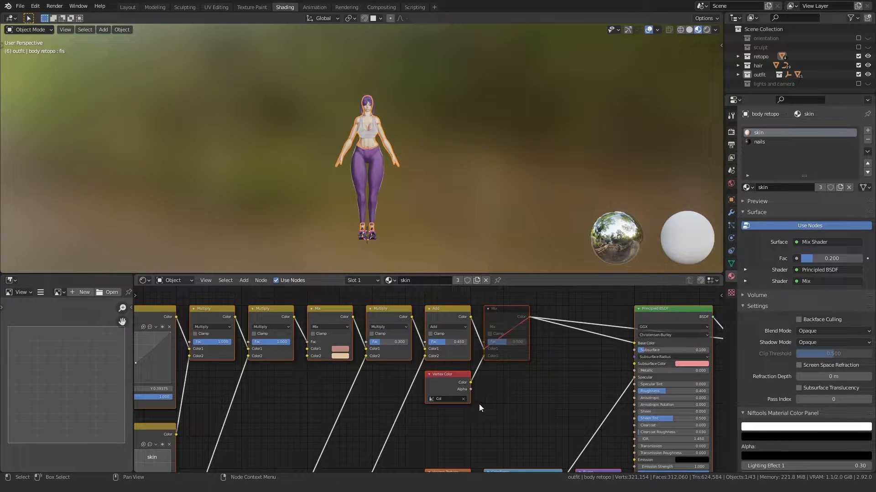
{"action": "middle_click_drag", "start_coordinate": [479, 385], "coordinate": [497, 390]}
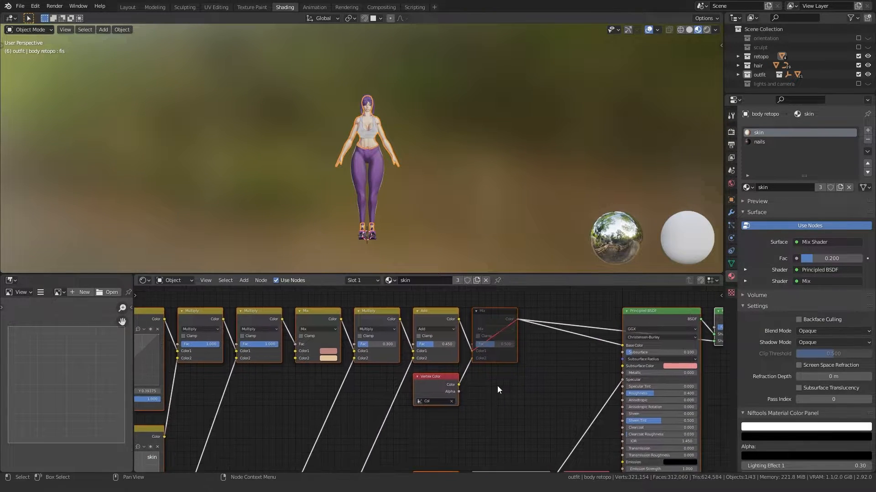
{"action": "left_click_drag", "start_coordinate": [472, 358], "coordinate": [468, 378]}
Step: Move the Vertex Color node from beneath the Add node to just above the second Multiply node
{"action": "scroll", "coordinate": [468, 379], "scroll_direction": "down", "scroll_amount": 3}
{"action": "middle_click_drag", "start_coordinate": [449, 380], "coordinate": [511, 403]}
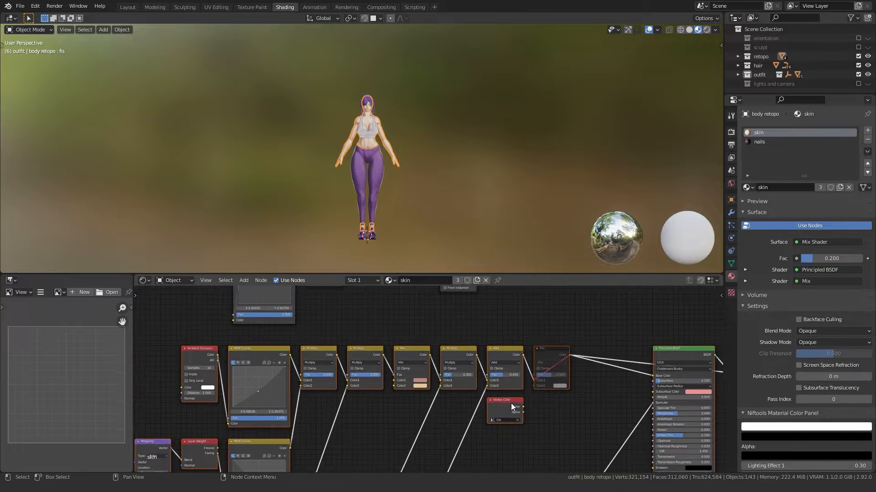
{"action": "left_click", "coordinate": [507, 403]}
{"action": "scroll", "coordinate": [489, 402], "scroll_direction": "down", "scroll_amount": 4}
{"action": "key", "text": "g"}
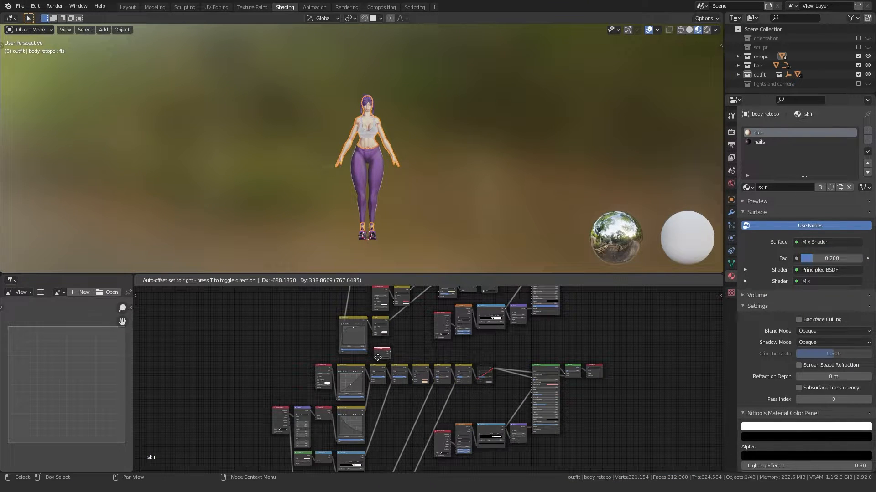
{"action": "left_click", "coordinate": [395, 355]}
{"action": "scroll", "coordinate": [403, 370], "scroll_direction": "up", "scroll_amount": 4}
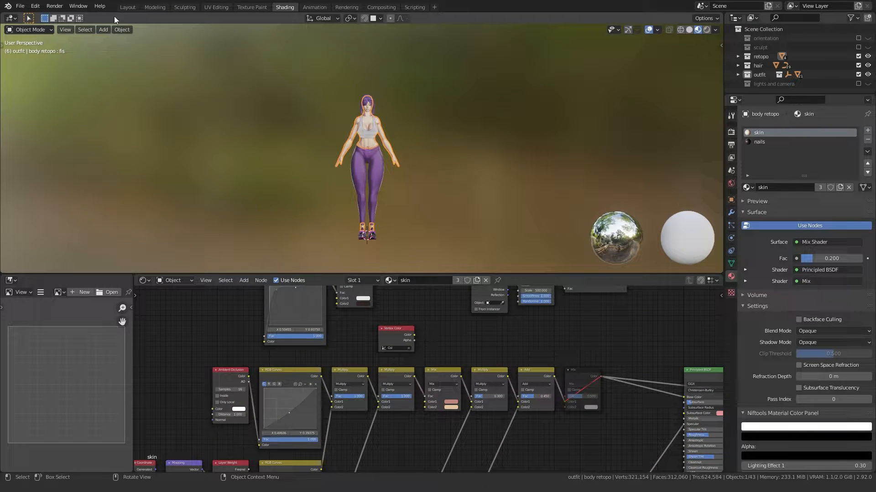
Step: Return to the Layout workspace and switch the body retopo mesh to Vertex Paint mode
{"action": "left_click", "coordinate": [127, 6]}
{"action": "key", "text": "ctrl+Tab"}
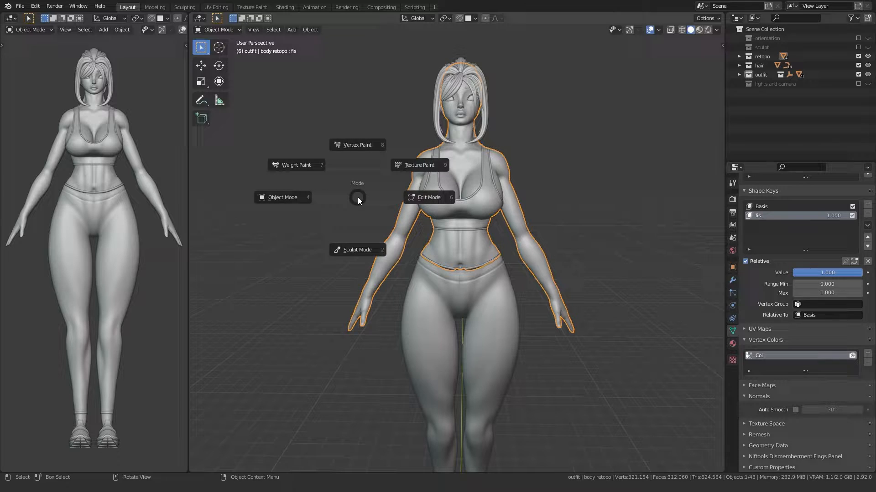
{"action": "left_click", "coordinate": [358, 147]}
Step: Set the brush color to black with a value of 0 and fill all the body's vertex colors with it
{"action": "scroll", "coordinate": [351, 195], "scroll_direction": "up", "scroll_amount": 4}
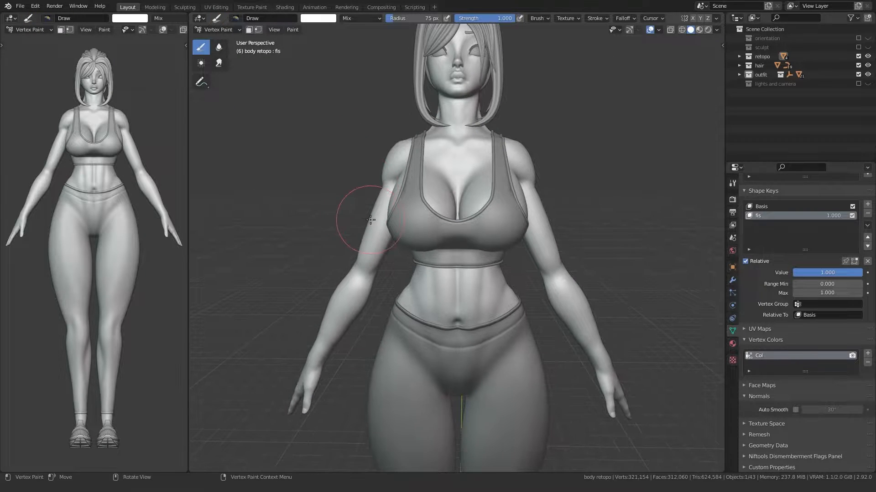
{"action": "left_click", "coordinate": [318, 17]}
{"action": "left_click_drag", "start_coordinate": [371, 25], "coordinate": [378, 105]}
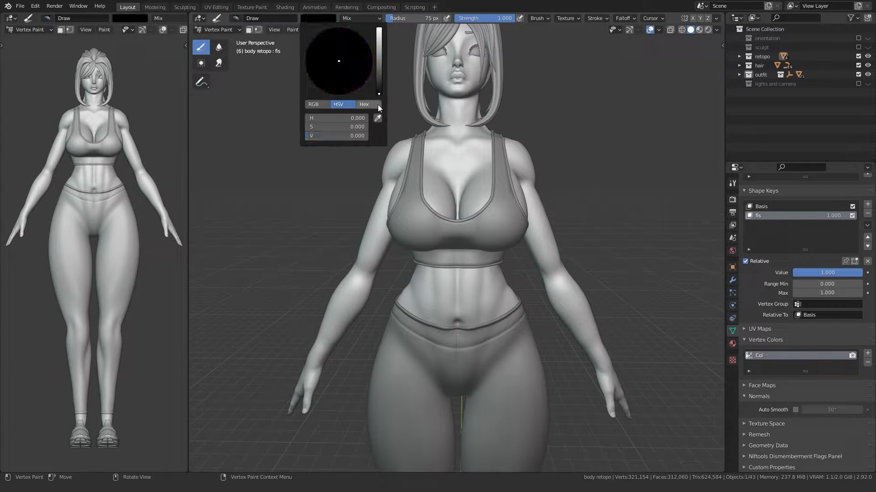
{"action": "left_click", "coordinate": [289, 32]}
{"action": "left_click", "coordinate": [300, 40]}
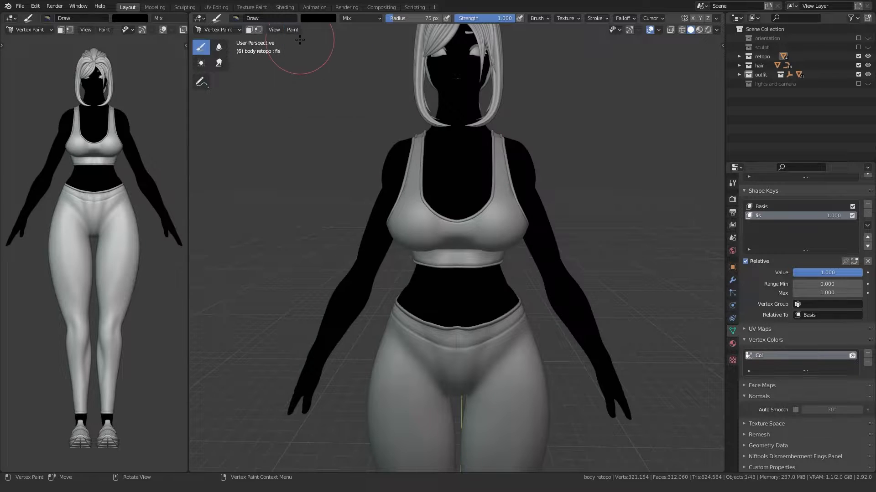
Step: Paint the lips white with the Draw brush at a 75 px radius and full strength
{"action": "mouse_move", "coordinate": [334, 223]}
{"action": "middle_mouse_down"}
{"action": "mouse_move", "coordinate": [401, 224]}
{"action": "mouse_move", "coordinate": [347, 224]}
{"action": "middle_mouse_up"}
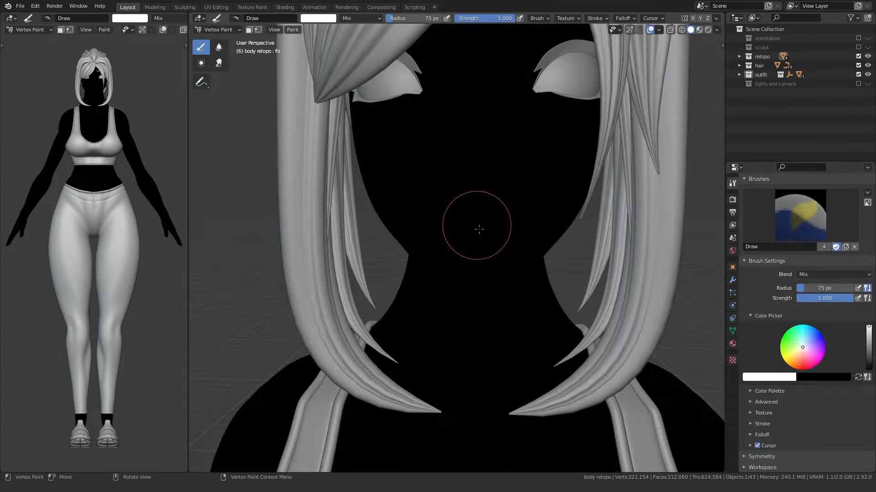
{"action": "mouse_move", "coordinate": [475, 227]}
{"action": "left_mouse_down"}
{"action": "mouse_move", "coordinate": [464, 225]}
{"action": "mouse_move", "coordinate": [477, 219]}
{"action": "mouse_move", "coordinate": [461, 212]}
{"action": "mouse_move", "coordinate": [481, 201]}
{"action": "mouse_move", "coordinate": [495, 224]}
{"action": "mouse_move", "coordinate": [500, 210]}
{"action": "mouse_move", "coordinate": [443, 207]}
{"action": "left_mouse_up"}
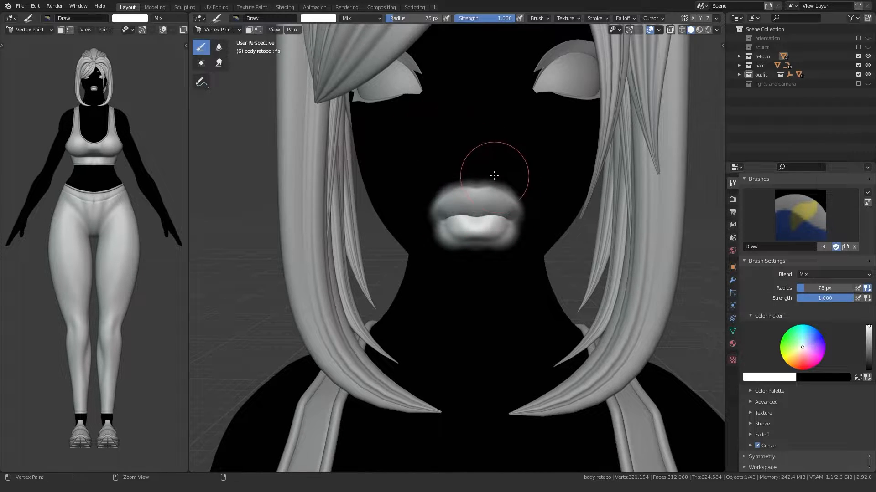
Step: Reduce the Draw brush radius to 31 px and trim the edges of the lip mask with black
{"action": "key", "text": "f"}
{"action": "left_click", "coordinate": [481, 169]}
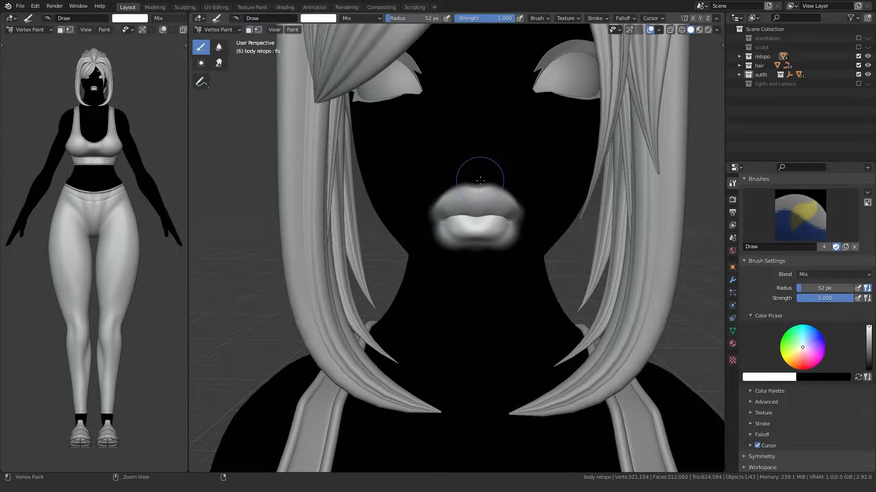
{"action": "key", "text": "f"}
{"action": "left_click", "coordinate": [486, 252]}
{"action": "left_click_drag", "start_coordinate": [491, 252], "coordinate": [515, 228], "text": "ctrl"}
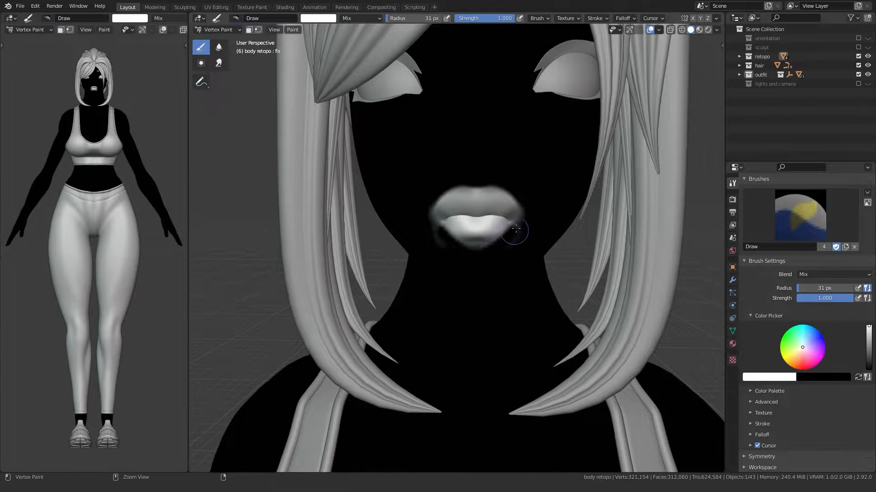
{"action": "scroll", "coordinate": [438, 198], "scroll_direction": "up", "scroll_amount": 2}
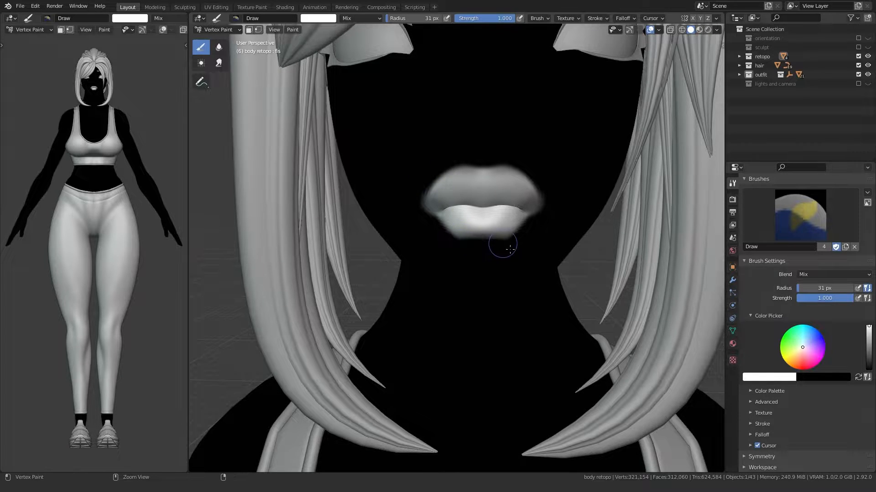
{"action": "mouse_move", "coordinate": [476, 212]}
{"action": "middle_mouse_down"}
{"action": "mouse_move", "coordinate": [450, 203]}
{"action": "mouse_move", "coordinate": [469, 214]}
{"action": "middle_mouse_up"}
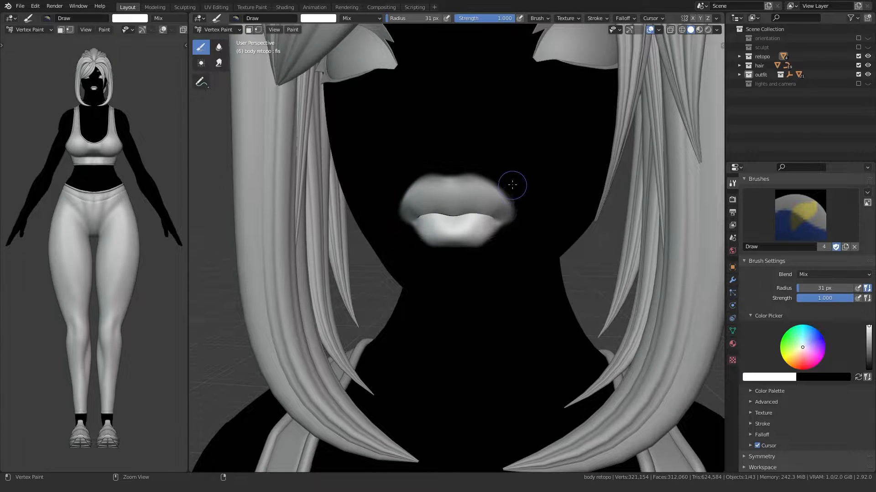
{"action": "middle_click_drag", "start_coordinate": [421, 155], "coordinate": [413, 172]}
Step: Soften the lip mask's edges with the Blur brush, first at a 39 px and then at a 55 px radius
{"action": "left_click", "coordinate": [218, 48]}
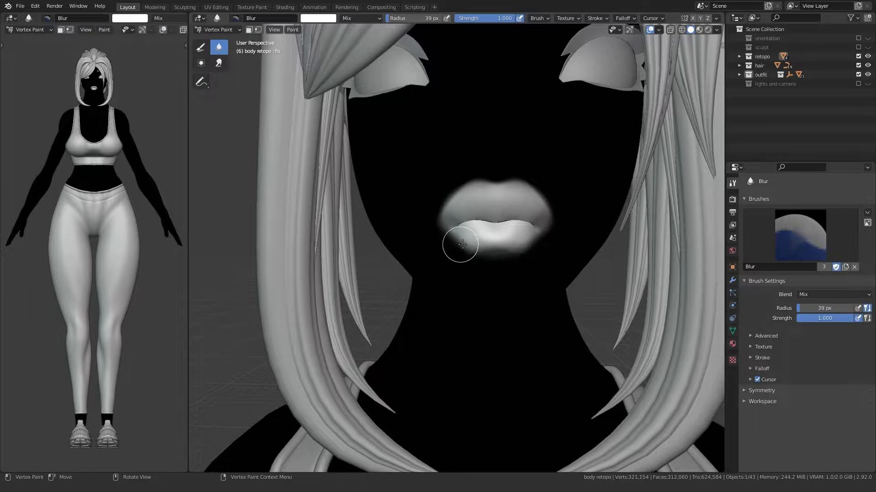
{"action": "left_click_drag", "start_coordinate": [448, 225], "coordinate": [551, 231]}
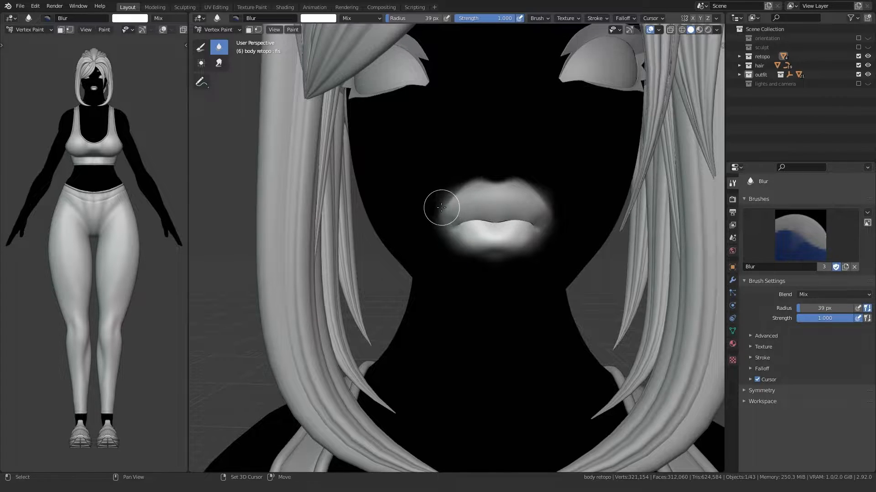
{"action": "middle_click_drag", "start_coordinate": [438, 204], "coordinate": [502, 224], "text": "shift"}
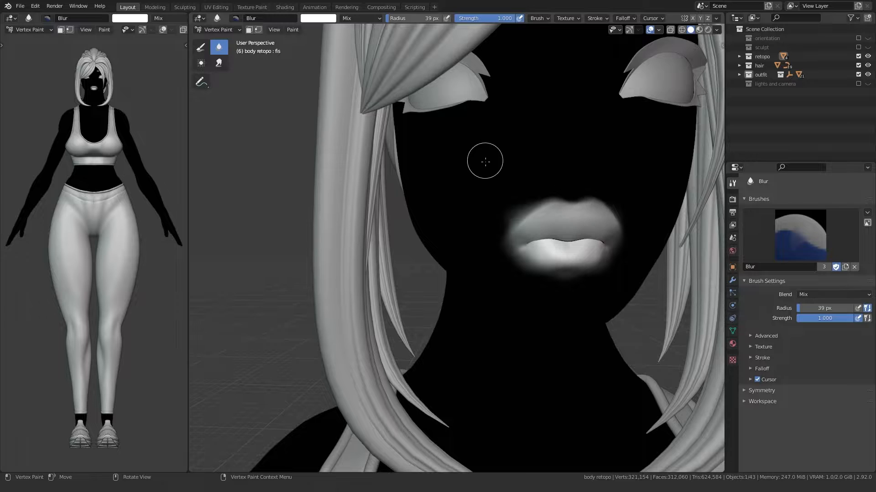
{"action": "mouse_move", "coordinate": [457, 199]}
{"action": "middle_mouse_down"}
{"action": "mouse_move", "coordinate": [377, 204]}
{"action": "mouse_move", "coordinate": [406, 214]}
{"action": "middle_mouse_up"}
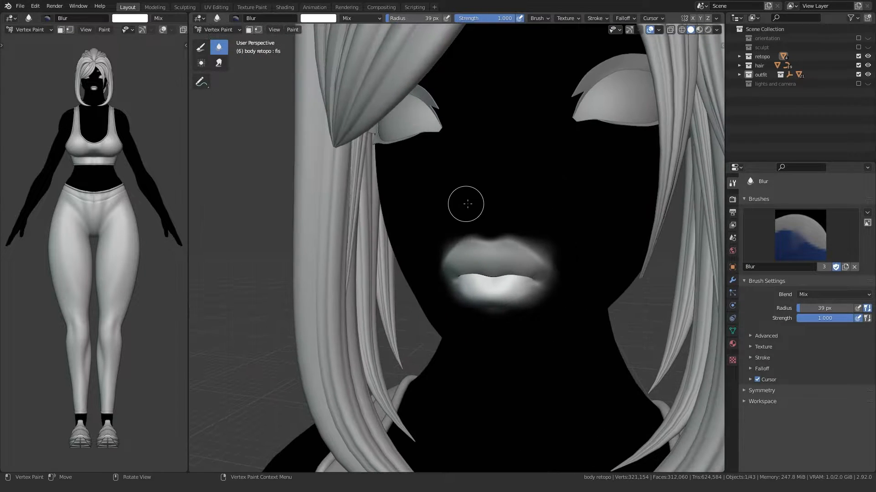
{"action": "key", "text": "f"}
{"action": "left_click", "coordinate": [513, 247]}
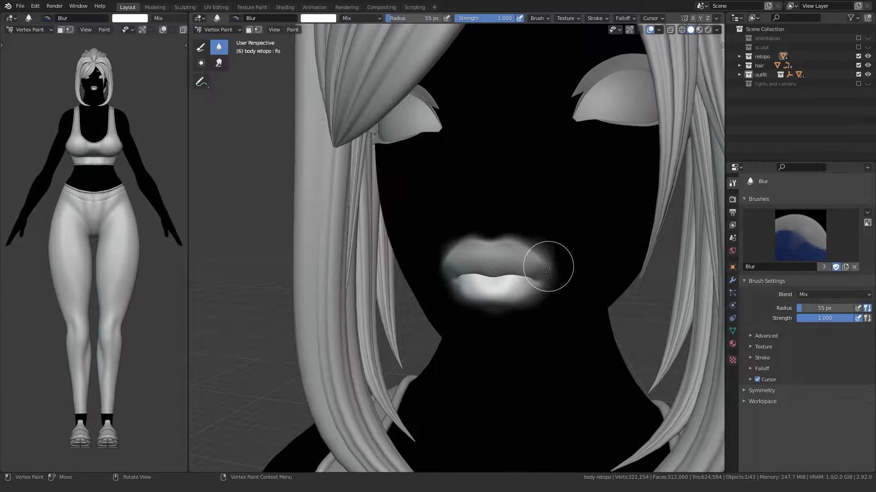
{"action": "left_click_drag", "start_coordinate": [518, 303], "coordinate": [523, 301]}
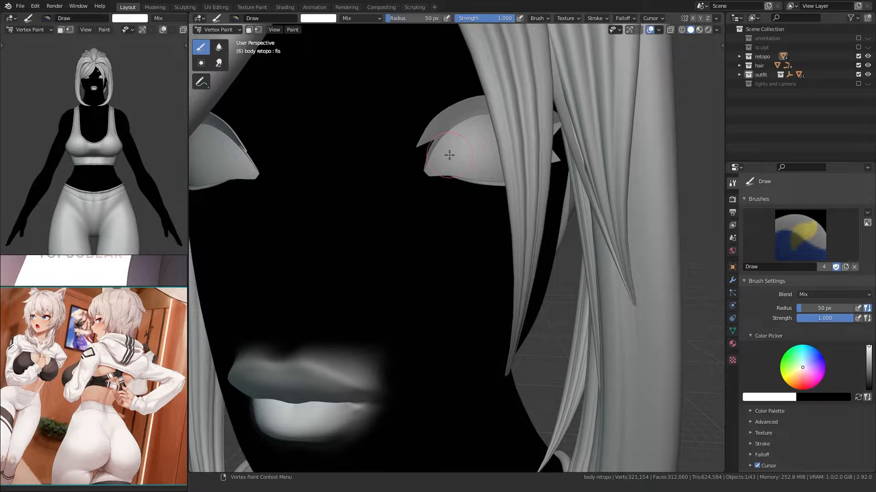
Step: Paint white below and above the eyes with the 50 px Draw brush and blur the edges of those strokes
{"action": "left_click_drag", "start_coordinate": [449, 186], "coordinate": [507, 191]}
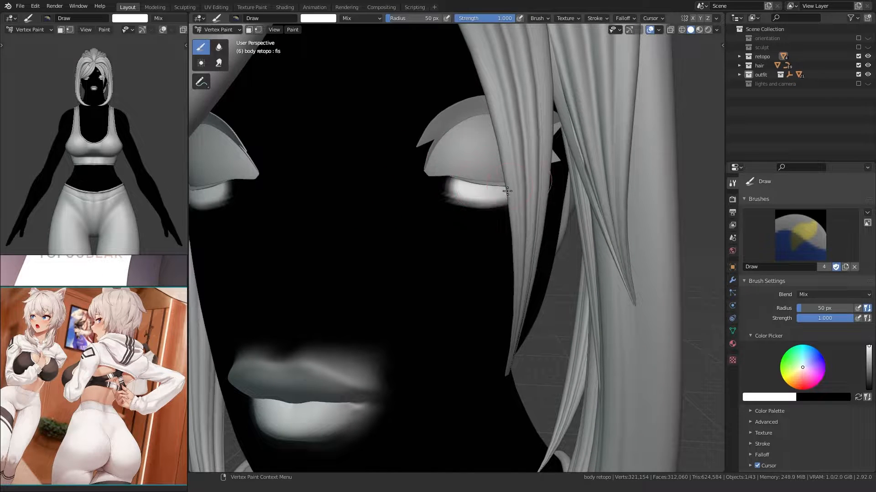
{"action": "mouse_move", "coordinate": [430, 143]}
{"action": "left_mouse_down"}
{"action": "mouse_move", "coordinate": [453, 112]}
{"action": "mouse_move", "coordinate": [536, 111]}
{"action": "left_mouse_up"}
{"action": "left_click", "coordinate": [219, 47]}
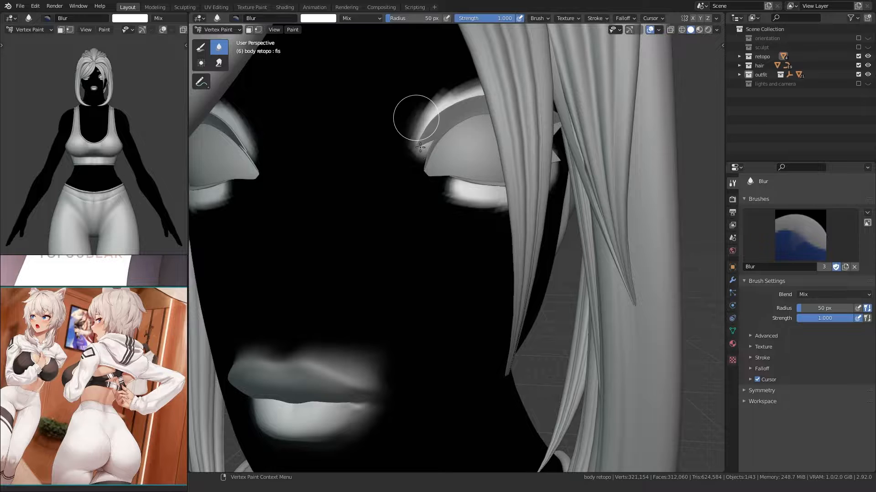
{"action": "left_click_drag", "start_coordinate": [443, 99], "coordinate": [494, 93]}
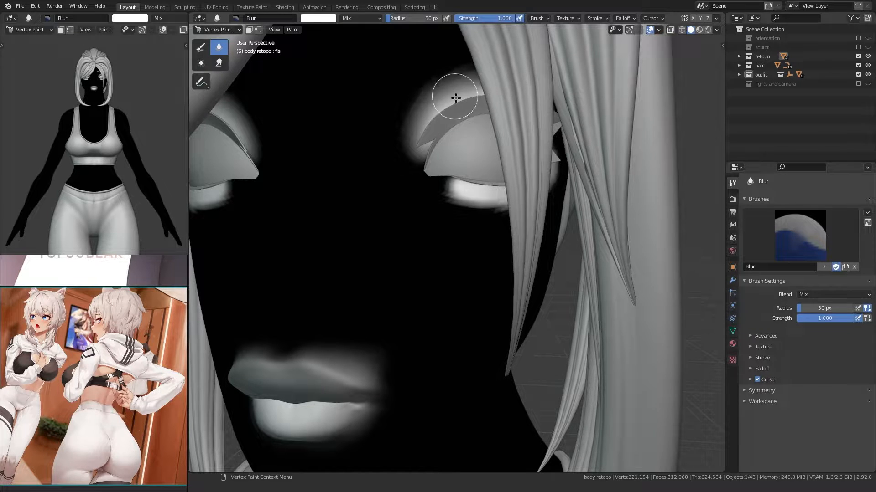
{"action": "mouse_move", "coordinate": [517, 191]}
{"action": "left_mouse_down"}
{"action": "mouse_move", "coordinate": [449, 192]}
{"action": "mouse_move", "coordinate": [557, 180]}
{"action": "mouse_move", "coordinate": [526, 202]}
{"action": "left_mouse_up"}
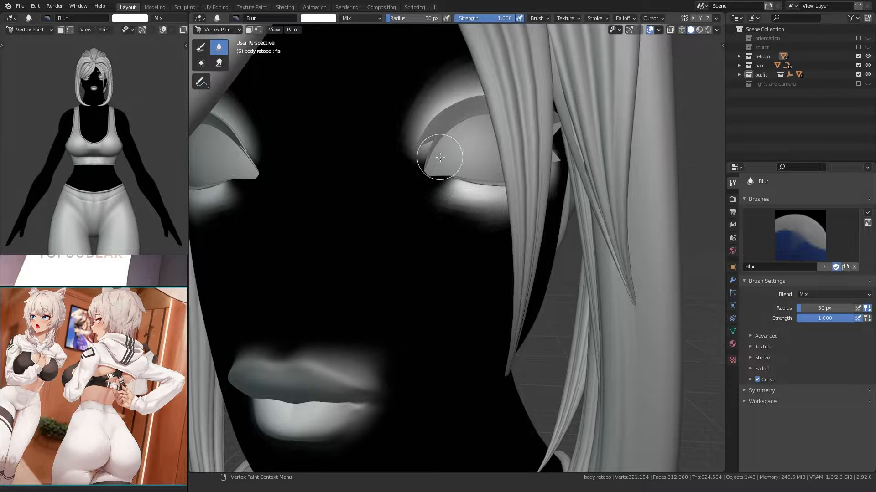
{"action": "mouse_move", "coordinate": [427, 185]}
{"action": "left_mouse_down"}
{"action": "mouse_move", "coordinate": [466, 210]}
{"action": "mouse_move", "coordinate": [540, 190]}
{"action": "mouse_move", "coordinate": [445, 78]}
{"action": "mouse_move", "coordinate": [410, 121]}
{"action": "mouse_move", "coordinate": [433, 69]}
{"action": "mouse_move", "coordinate": [385, 57]}
{"action": "mouse_move", "coordinate": [414, 152]}
{"action": "mouse_move", "coordinate": [452, 73]}
{"action": "mouse_move", "coordinate": [481, 161]}
{"action": "mouse_move", "coordinate": [465, 218]}
{"action": "mouse_move", "coordinate": [545, 162]}
{"action": "mouse_move", "coordinate": [439, 184]}
{"action": "mouse_move", "coordinate": [411, 162]}
{"action": "left_mouse_up"}
Step: Enlarge the Blur brush to a 103 px radius and spread the mask around the eyes and lips more softly
{"action": "key", "text": "f"}
{"action": "left_click", "coordinate": [492, 204]}
{"action": "key", "text": "f"}
{"action": "left_click", "coordinate": [462, 204]}
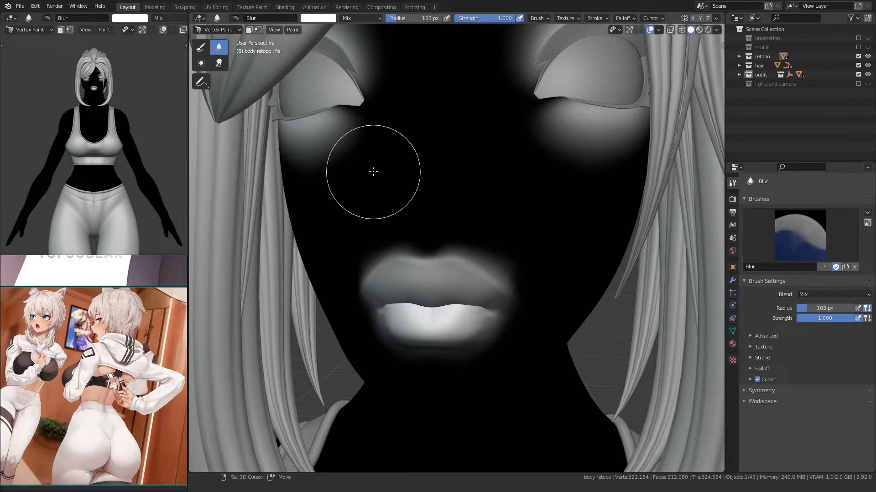
{"action": "mouse_move", "coordinate": [372, 172]}
{"action": "left_mouse_down"}
{"action": "mouse_move", "coordinate": [438, 248]}
{"action": "mouse_move", "coordinate": [430, 254]}
{"action": "mouse_move", "coordinate": [466, 261]}
{"action": "mouse_move", "coordinate": [506, 317]}
{"action": "mouse_move", "coordinate": [456, 343]}
{"action": "mouse_move", "coordinate": [528, 286]}
{"action": "mouse_move", "coordinate": [499, 313]}
{"action": "mouse_move", "coordinate": [445, 232]}
{"action": "mouse_move", "coordinate": [430, 231]}
{"action": "mouse_move", "coordinate": [465, 258]}
{"action": "mouse_move", "coordinate": [494, 264]}
{"action": "mouse_move", "coordinate": [489, 321]}
{"action": "left_mouse_up"}
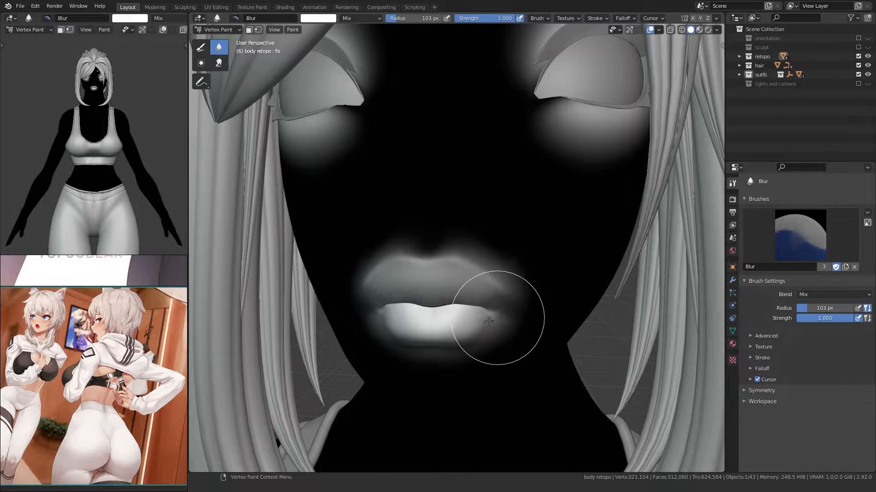
{"action": "middle_click_drag", "start_coordinate": [489, 322], "coordinate": [448, 242], "text": "shift"}
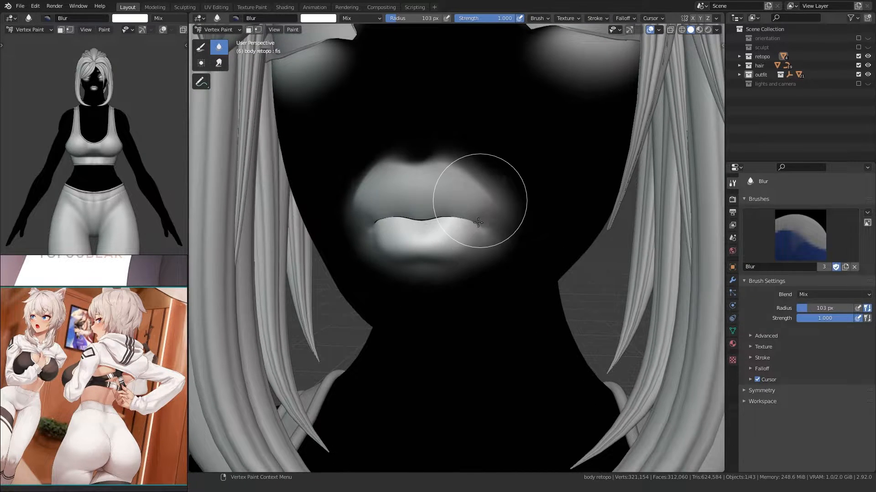
{"action": "middle_click_drag", "start_coordinate": [470, 136], "coordinate": [432, 217]}
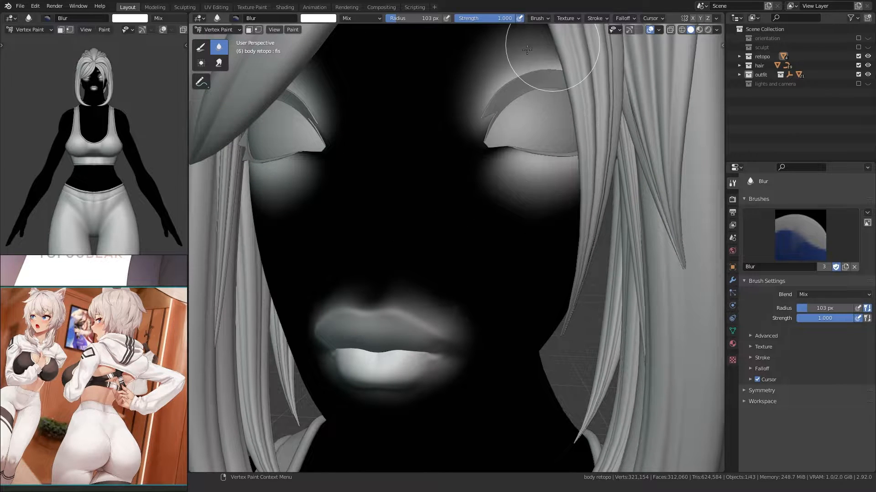
Step: Examine the blurred eye and lip mask close up and from afar, including the upper body
{"action": "middle_click_drag", "start_coordinate": [519, 59], "coordinate": [483, 94]}
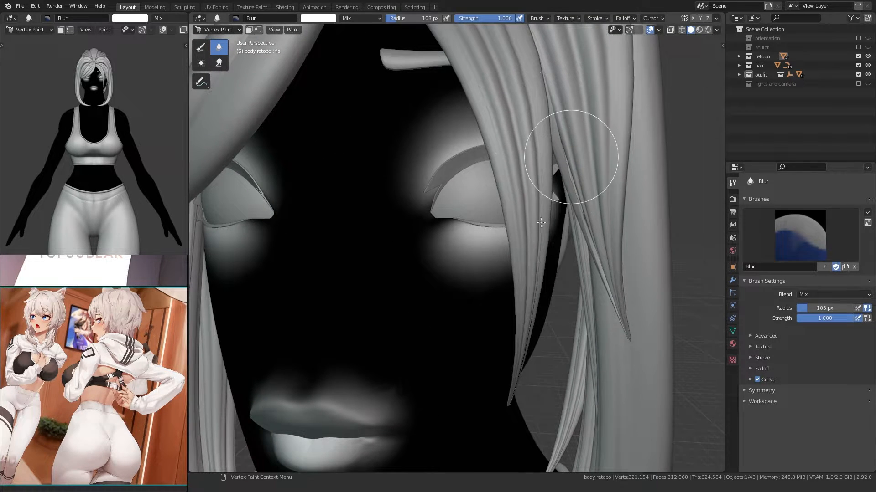
{"action": "middle_click_drag", "start_coordinate": [400, 249], "coordinate": [421, 255]}
{"action": "scroll", "coordinate": [419, 256], "scroll_direction": "down", "scroll_amount": 3}
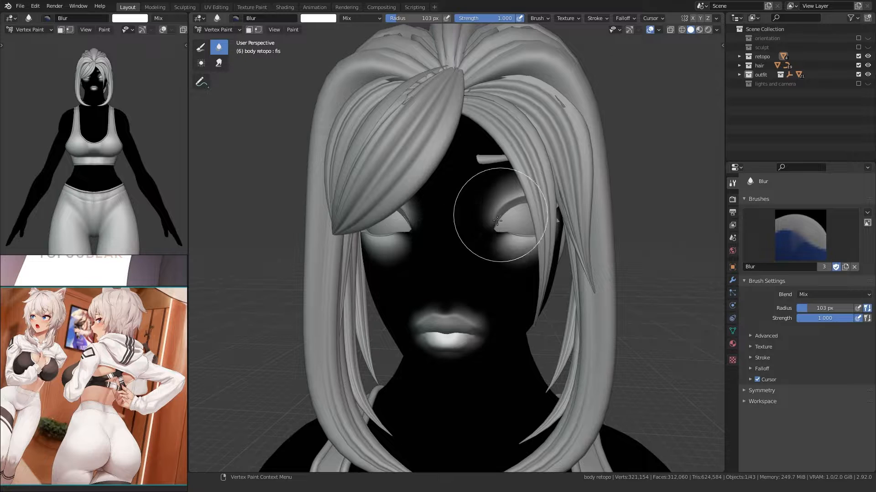
{"action": "scroll", "coordinate": [492, 223], "scroll_direction": "up", "scroll_amount": 2}
{"action": "mouse_move", "coordinate": [414, 321]}
{"action": "middle_mouse_down", "text": "shift"}
{"action": "mouse_move", "coordinate": [456, 242]}
{"action": "mouse_move", "coordinate": [459, 249]}
{"action": "middle_mouse_up", "text": "shift"}
{"action": "middle_click_drag", "start_coordinate": [490, 340], "coordinate": [465, 291], "text": "shift"}
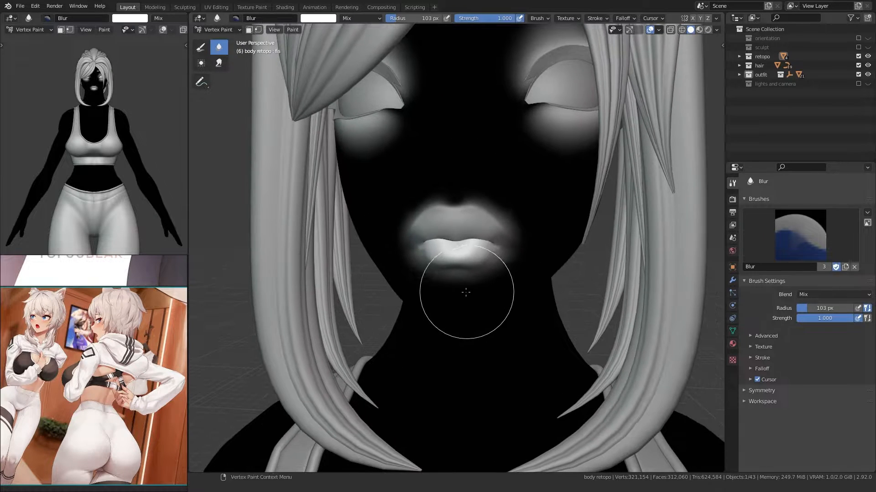
{"action": "scroll", "coordinate": [466, 294], "scroll_direction": "down", "scroll_amount": 5}
{"action": "scroll", "coordinate": [428, 315], "scroll_direction": "down", "scroll_amount": 3}
{"action": "middle_click_drag", "start_coordinate": [421, 360], "coordinate": [428, 287], "text": "shift"}
{"action": "scroll", "coordinate": [428, 310], "scroll_direction": "down", "scroll_amount": 1}
{"action": "scroll", "coordinate": [424, 269], "scroll_direction": "up", "scroll_amount": 2}
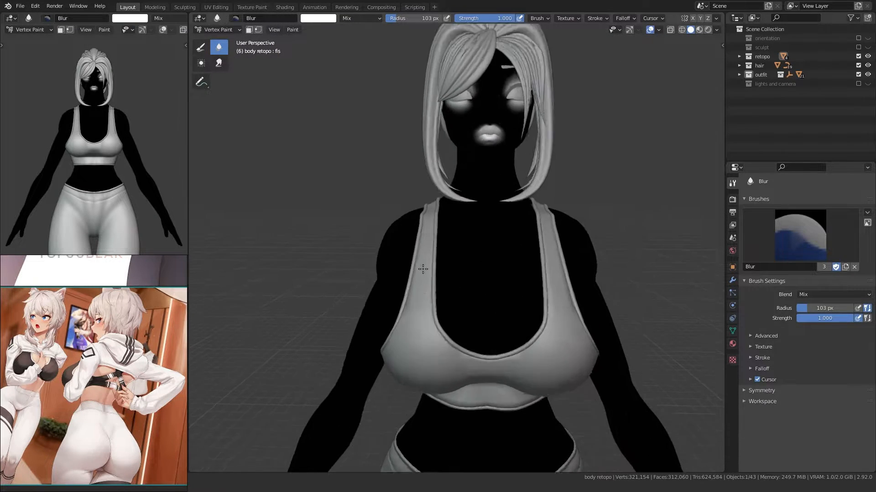
Step: Paint white over the exposed upper chest inside the top's neckline with the 103 px Draw brush
{"action": "scroll", "coordinate": [425, 265], "scroll_direction": "up", "scroll_amount": 2}
{"action": "middle_click_drag", "start_coordinate": [432, 234], "coordinate": [405, 251]}
{"action": "scroll", "coordinate": [419, 260], "scroll_direction": "up", "scroll_amount": 2}
{"action": "scroll", "coordinate": [421, 235], "scroll_direction": "up", "scroll_amount": 3}
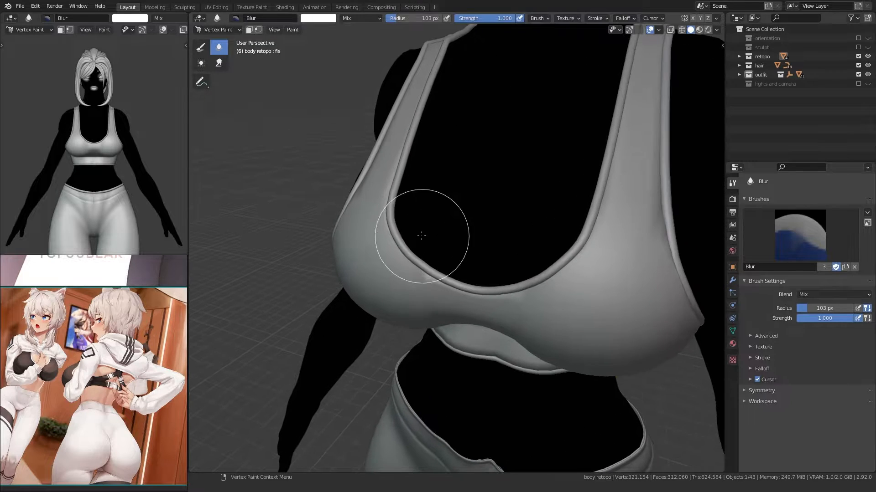
{"action": "scroll", "coordinate": [417, 232], "scroll_direction": "up", "scroll_amount": 1}
{"action": "left_click", "coordinate": [199, 49]}
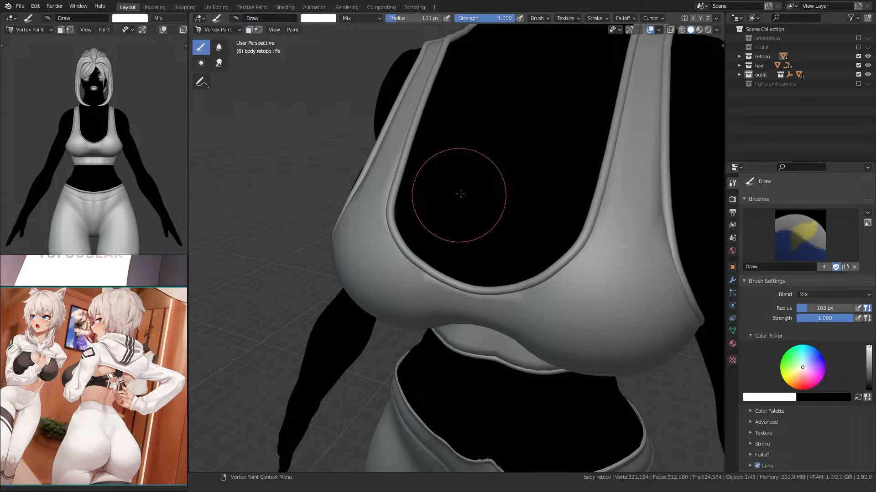
{"action": "mouse_move", "coordinate": [466, 165]}
{"action": "middle_mouse_down"}
{"action": "mouse_move", "coordinate": [516, 174]}
{"action": "mouse_move", "coordinate": [420, 163]}
{"action": "mouse_move", "coordinate": [472, 183]}
{"action": "middle_mouse_up"}
{"action": "left_click_drag", "start_coordinate": [563, 223], "coordinate": [552, 197]}
Step: Blur the chest mask with the 103 px Blur brush so it fades softly up towards the neck
{"action": "left_click", "coordinate": [217, 51]}
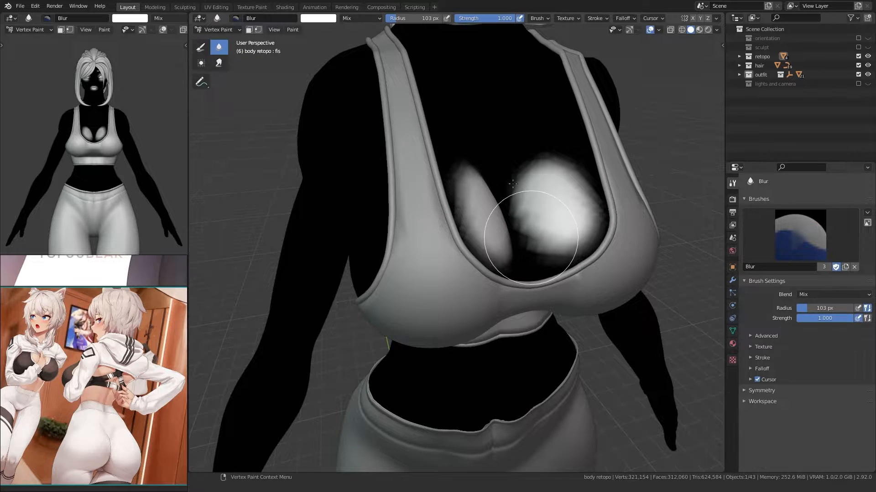
{"action": "mouse_move", "coordinate": [574, 256]}
{"action": "left_mouse_down"}
{"action": "mouse_move", "coordinate": [536, 147]}
{"action": "mouse_move", "coordinate": [588, 256]}
{"action": "mouse_move", "coordinate": [549, 158]}
{"action": "mouse_move", "coordinate": [520, 213]}
{"action": "mouse_move", "coordinate": [527, 163]}
{"action": "mouse_move", "coordinate": [527, 201]}
{"action": "mouse_move", "coordinate": [505, 187]}
{"action": "left_mouse_up"}
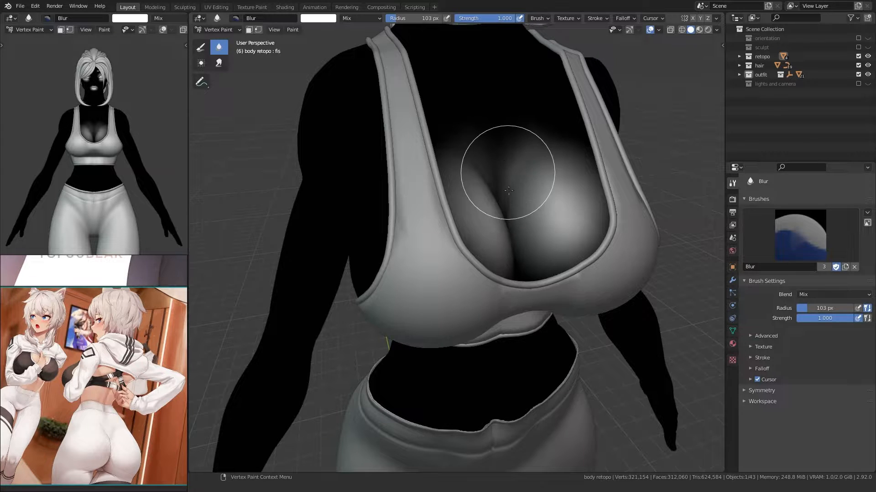
{"action": "middle_click_drag", "start_coordinate": [508, 183], "coordinate": [477, 180]}
{"action": "left_click_drag", "start_coordinate": [440, 175], "coordinate": [513, 135]}
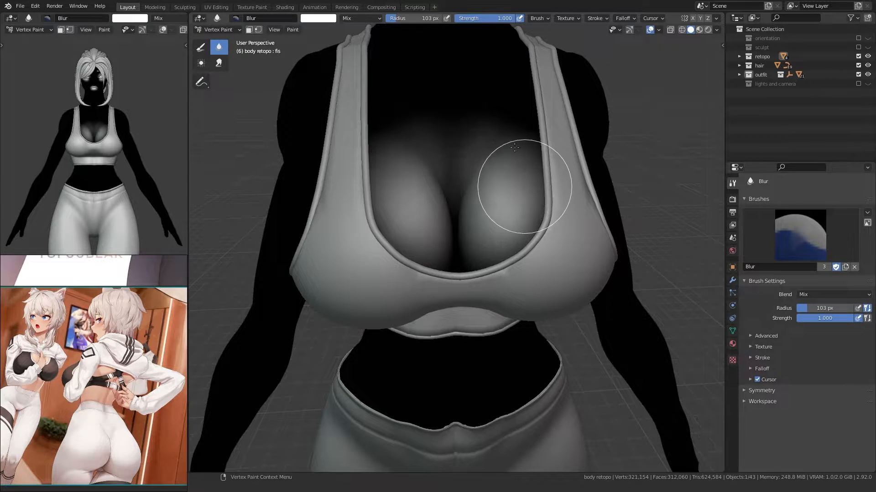
{"action": "mouse_move", "coordinate": [539, 184]}
{"action": "middle_mouse_down"}
{"action": "mouse_move", "coordinate": [434, 172]}
{"action": "mouse_move", "coordinate": [478, 209]}
{"action": "middle_mouse_up"}
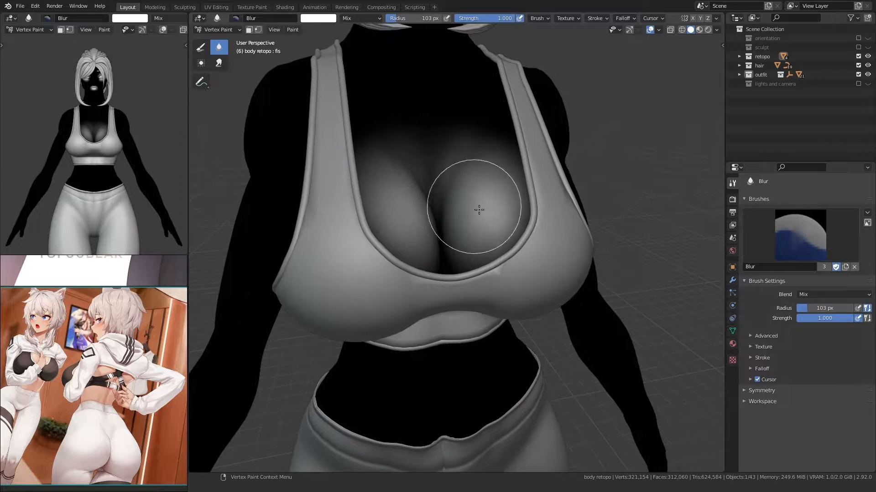
Step: Paint a white patch on the shoulder with the 103 px Draw brush and blur its edges
{"action": "mouse_move", "coordinate": [465, 151]}
{"action": "middle_mouse_down"}
{"action": "mouse_move", "coordinate": [465, 176]}
{"action": "mouse_move", "coordinate": [357, 250]}
{"action": "mouse_move", "coordinate": [361, 206]}
{"action": "mouse_move", "coordinate": [357, 254]}
{"action": "mouse_move", "coordinate": [374, 250]}
{"action": "middle_mouse_up"}
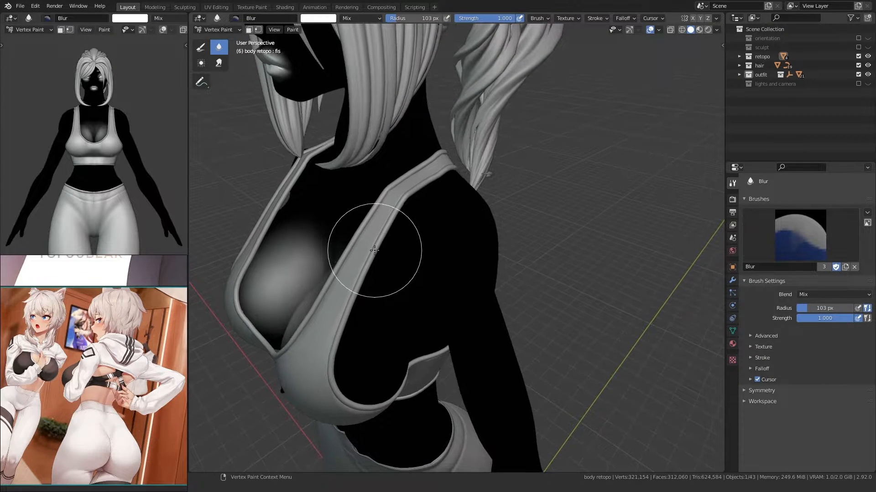
{"action": "left_click", "coordinate": [200, 47]}
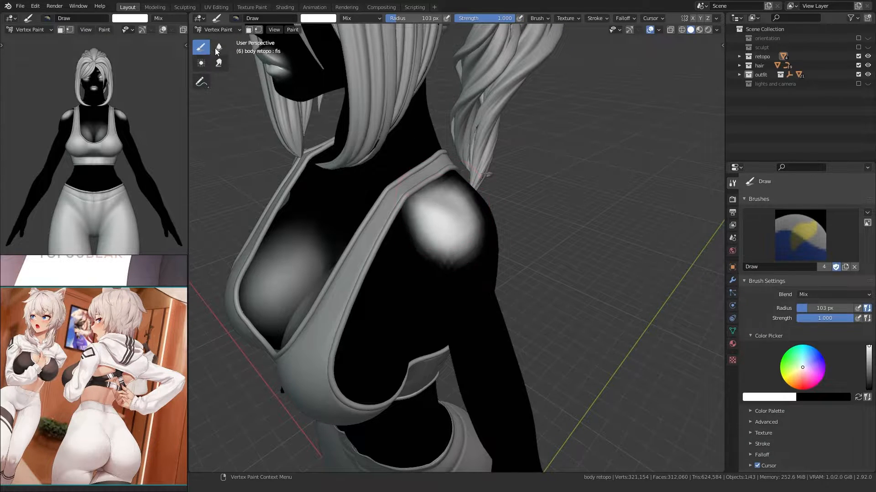
{"action": "left_click", "coordinate": [219, 47]}
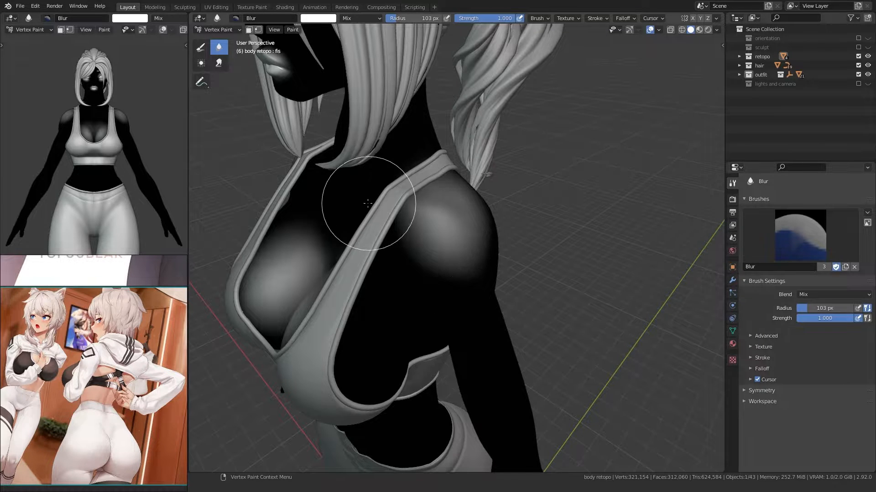
Step: Paint white over the back of the elbow with a 72 px Draw brush and blur the stroke
{"action": "mouse_move", "coordinate": [371, 218]}
{"action": "middle_mouse_down"}
{"action": "mouse_move", "coordinate": [434, 257]}
{"action": "mouse_move", "coordinate": [279, 211]}
{"action": "mouse_move", "coordinate": [387, 191]}
{"action": "mouse_move", "coordinate": [416, 230]}
{"action": "mouse_move", "coordinate": [438, 235]}
{"action": "mouse_move", "coordinate": [412, 240]}
{"action": "mouse_move", "coordinate": [396, 258]}
{"action": "mouse_move", "coordinate": [419, 248]}
{"action": "middle_mouse_up"}
{"action": "left_click", "coordinate": [201, 47]}
{"action": "key", "text": "f"}
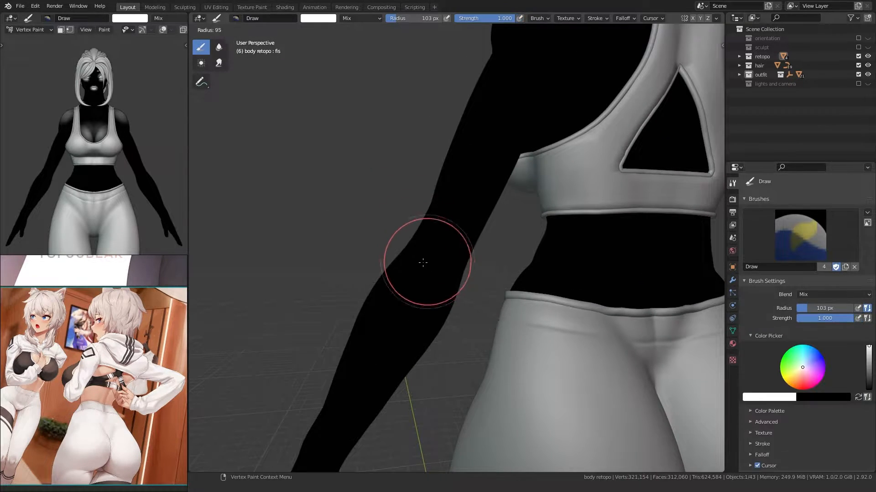
{"action": "left_click", "coordinate": [423, 261]}
{"action": "left_click_drag", "start_coordinate": [443, 242], "coordinate": [434, 257]}
{"action": "left_click", "coordinate": [218, 47]}
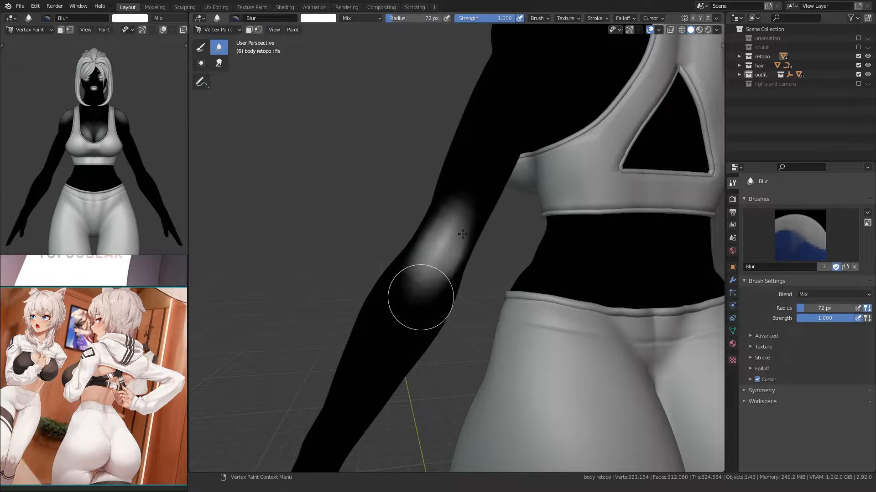
Step: Add more white to the elbow and blur it, first at a 38 px and then at a 76 px radius
{"action": "left_click", "coordinate": [201, 47]}
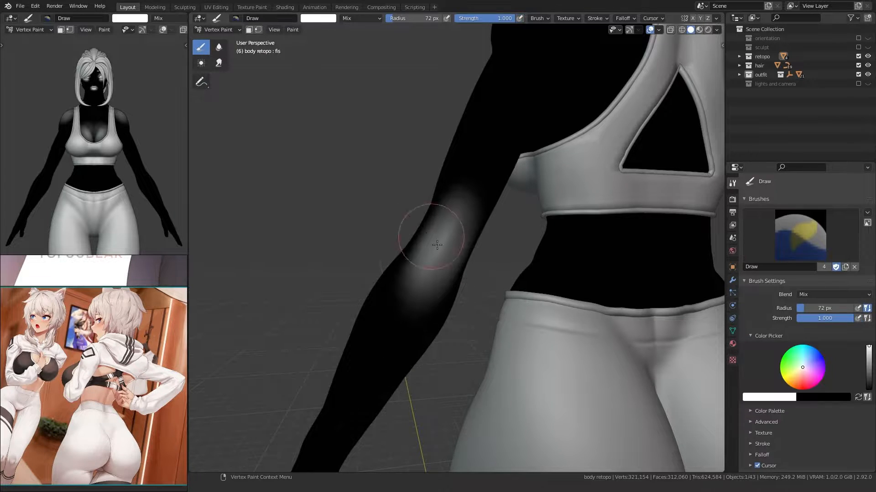
{"action": "left_click_drag", "start_coordinate": [430, 258], "coordinate": [425, 268]}
{"action": "left_click", "coordinate": [219, 47]}
{"action": "left_click_drag", "start_coordinate": [447, 233], "coordinate": [414, 286]}
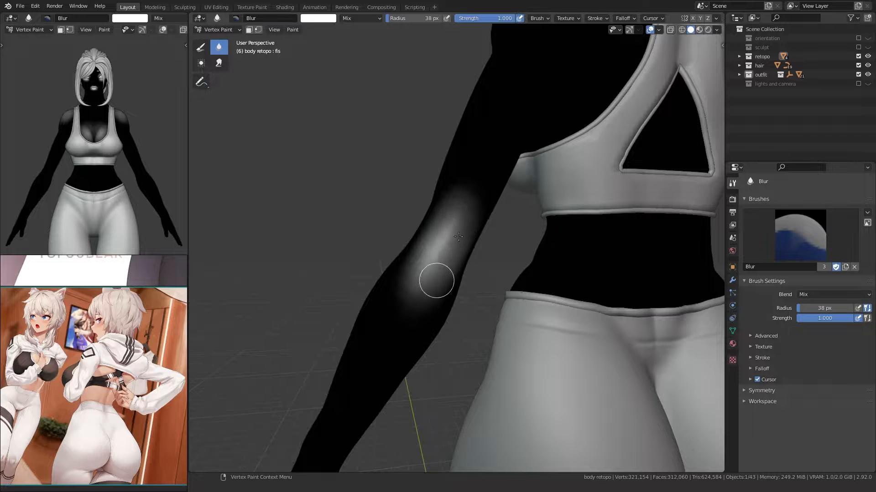
{"action": "key", "text": "f"}
{"action": "left_click", "coordinate": [425, 211]}
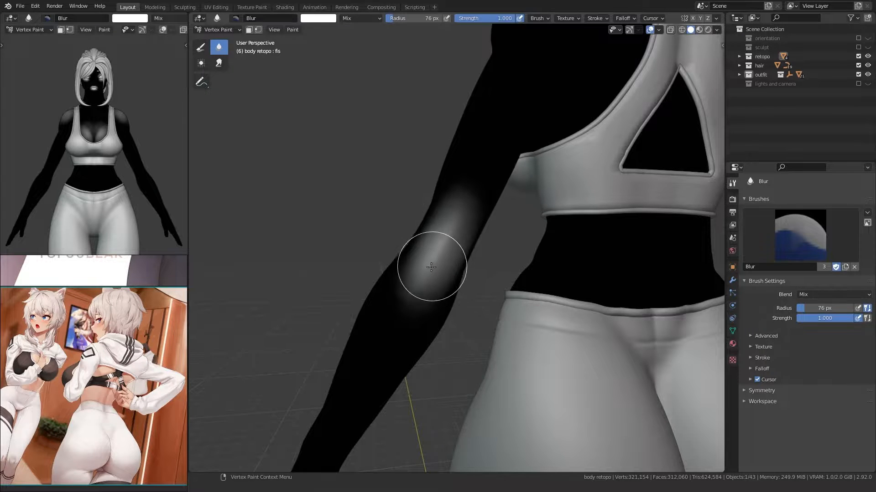
{"action": "left_click_drag", "start_coordinate": [433, 264], "coordinate": [431, 242]}
Step: Paint white on the lower belly around the navel, just above the waistband, with the Draw brush resized
{"action": "mouse_move", "coordinate": [303, 254]}
{"action": "middle_mouse_down"}
{"action": "mouse_move", "coordinate": [393, 256]}
{"action": "mouse_move", "coordinate": [361, 266]}
{"action": "mouse_move", "coordinate": [411, 273]}
{"action": "mouse_move", "coordinate": [438, 242]}
{"action": "mouse_move", "coordinate": [441, 266]}
{"action": "mouse_move", "coordinate": [452, 267]}
{"action": "middle_mouse_up"}
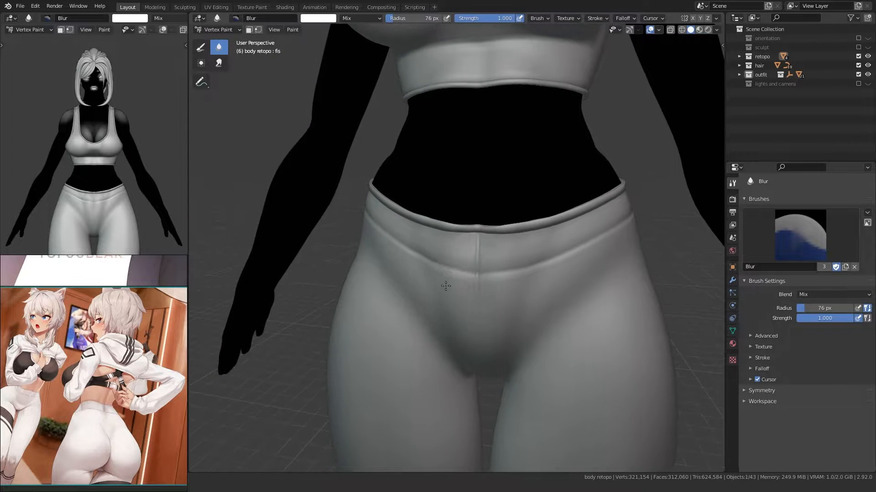
{"action": "scroll", "coordinate": [411, 237], "scroll_direction": "up", "scroll_amount": 3}
{"action": "left_click", "coordinate": [201, 47]}
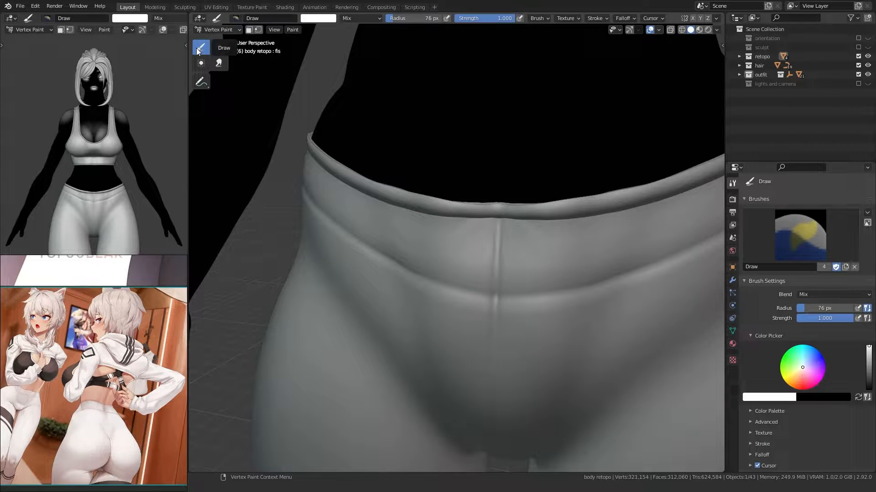
{"action": "key", "text": "f"}
{"action": "left_click", "coordinate": [479, 218]}
{"action": "mouse_move", "coordinate": [494, 189]}
{"action": "left_mouse_down"}
{"action": "mouse_move", "coordinate": [499, 198]}
{"action": "mouse_move", "coordinate": [496, 177]}
{"action": "mouse_move", "coordinate": [509, 160]}
{"action": "mouse_move", "coordinate": [526, 204]}
{"action": "left_mouse_up"}
Step: Blur the belly mask's edges with the Blur brush set to a 132 px radius
{"action": "left_click", "coordinate": [214, 46]}
{"action": "key", "text": "f"}
{"action": "left_click", "coordinate": [545, 191]}
{"action": "key", "text": "f"}
{"action": "left_click", "coordinate": [557, 169]}
{"action": "mouse_move", "coordinate": [513, 150]}
{"action": "left_mouse_down"}
{"action": "mouse_move", "coordinate": [502, 131]}
{"action": "mouse_move", "coordinate": [544, 218]}
{"action": "mouse_move", "coordinate": [536, 236]}
{"action": "mouse_move", "coordinate": [469, 136]}
{"action": "left_mouse_up"}
{"action": "middle_click_drag", "start_coordinate": [470, 137], "coordinate": [490, 155]}
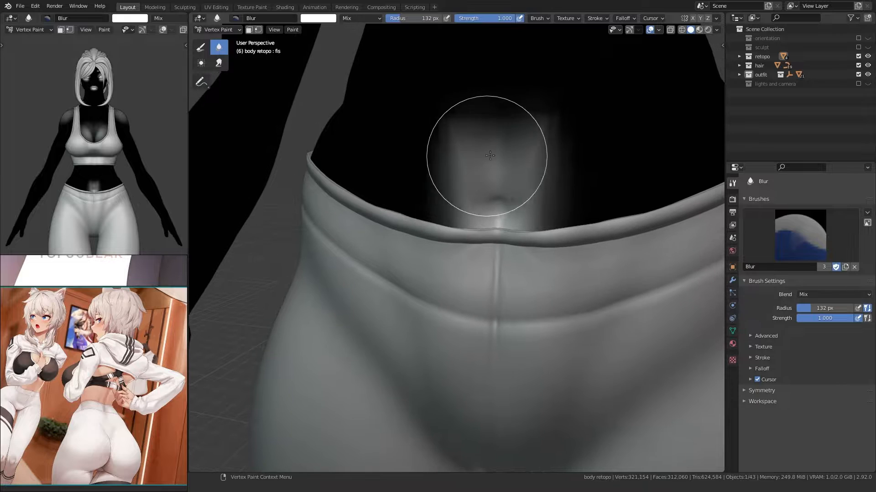
Step: Enlarge the Blur brush to 181 px and spread the belly mask more softly around the navel
{"action": "key", "text": "f"}
{"action": "left_click", "coordinate": [583, 144]}
{"action": "mouse_move", "coordinate": [501, 144]}
{"action": "left_mouse_down"}
{"action": "mouse_move", "coordinate": [573, 164]}
{"action": "mouse_move", "coordinate": [474, 199]}
{"action": "left_mouse_up"}
{"action": "scroll", "coordinate": [475, 199], "scroll_direction": "down", "scroll_amount": 1}
{"action": "middle_click_drag", "start_coordinate": [475, 196], "coordinate": [478, 231], "text": "shift"}
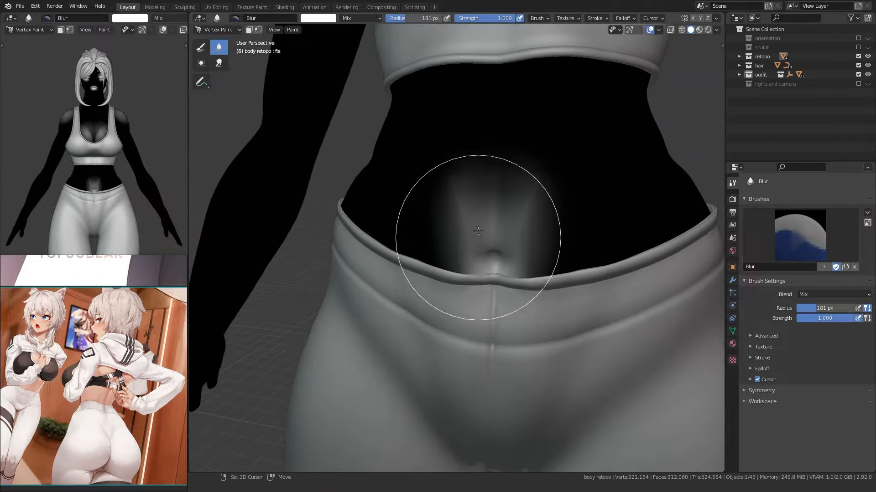
{"action": "mouse_move", "coordinate": [478, 231]}
{"action": "left_mouse_down"}
{"action": "mouse_move", "coordinate": [531, 228]}
{"action": "mouse_move", "coordinate": [479, 257]}
{"action": "mouse_move", "coordinate": [458, 195]}
{"action": "mouse_move", "coordinate": [500, 268]}
{"action": "mouse_move", "coordinate": [463, 229]}
{"action": "mouse_move", "coordinate": [453, 186]}
{"action": "mouse_move", "coordinate": [490, 274]}
{"action": "left_mouse_up"}
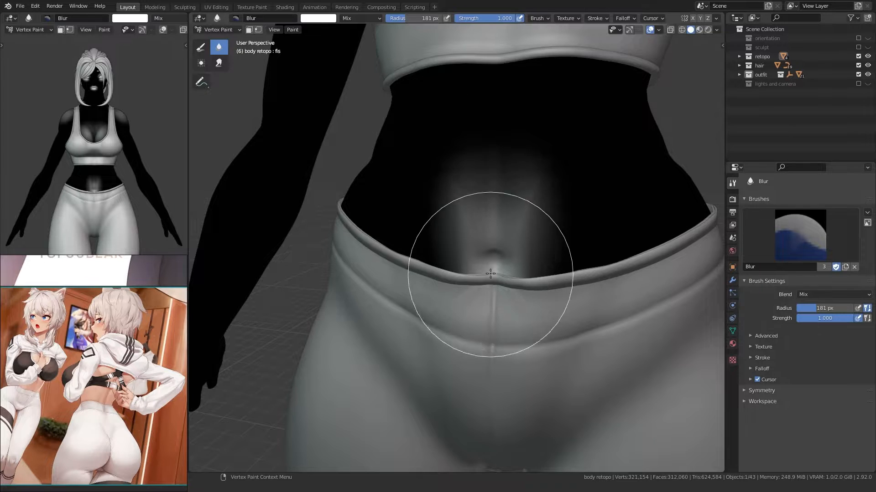
Step: Paint black over the upper part of the belly mask with a 100 px Draw brush and blur it at 141 px
{"action": "middle_click_drag", "start_coordinate": [490, 274], "coordinate": [449, 250]}
{"action": "left_click", "coordinate": [200, 47]}
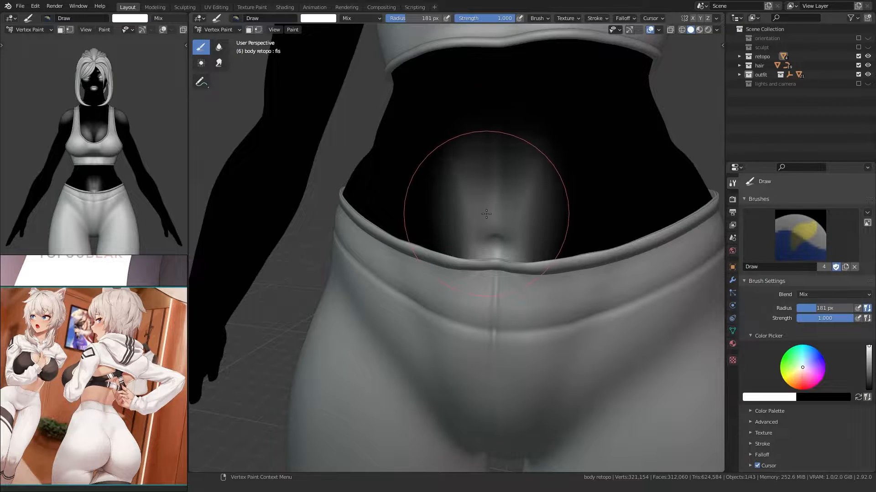
{"action": "middle_click_drag", "start_coordinate": [439, 214], "coordinate": [456, 226]}
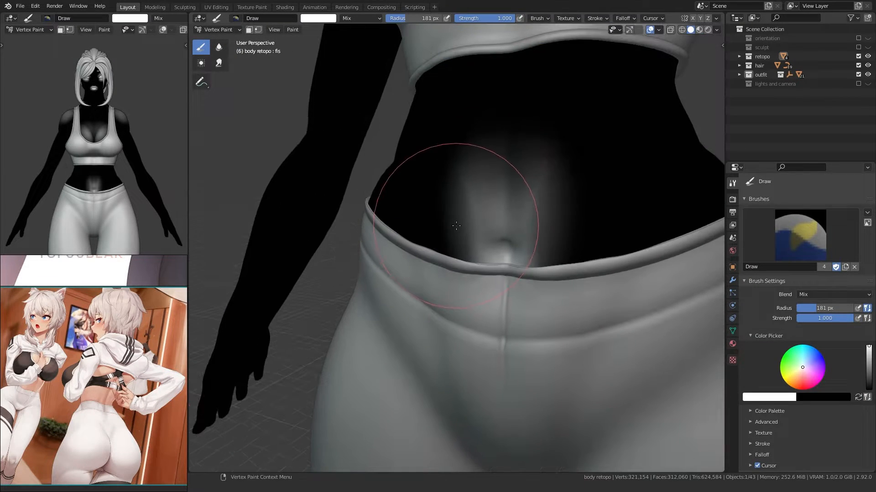
{"action": "key", "text": "f"}
{"action": "left_click", "coordinate": [505, 170]}
{"action": "left_click", "coordinate": [219, 47]}
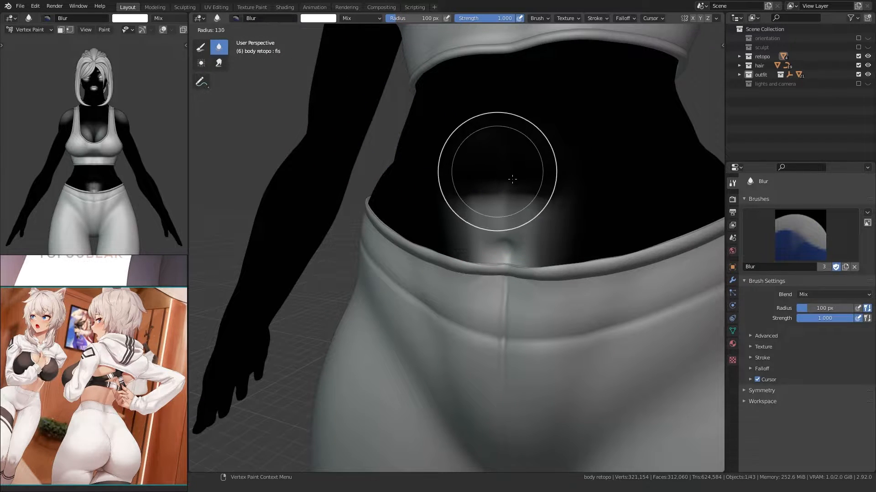
Step: Paint white spots on the middle joints of the four fingers with a 94 px Draw brush
{"action": "middle_click_drag", "start_coordinate": [447, 188], "coordinate": [452, 269]}
{"action": "middle_click_drag", "start_coordinate": [452, 269], "coordinate": [451, 352], "text": "ctrl"}
{"action": "middle_click_drag", "start_coordinate": [441, 298], "coordinate": [424, 310], "text": "shift"}
{"action": "mouse_move", "coordinate": [424, 310]}
{"action": "middle_mouse_down", "text": "shift"}
{"action": "mouse_move", "coordinate": [456, 256]}
{"action": "mouse_move", "coordinate": [442, 302]}
{"action": "mouse_move", "coordinate": [441, 237]}
{"action": "middle_mouse_up", "text": "shift"}
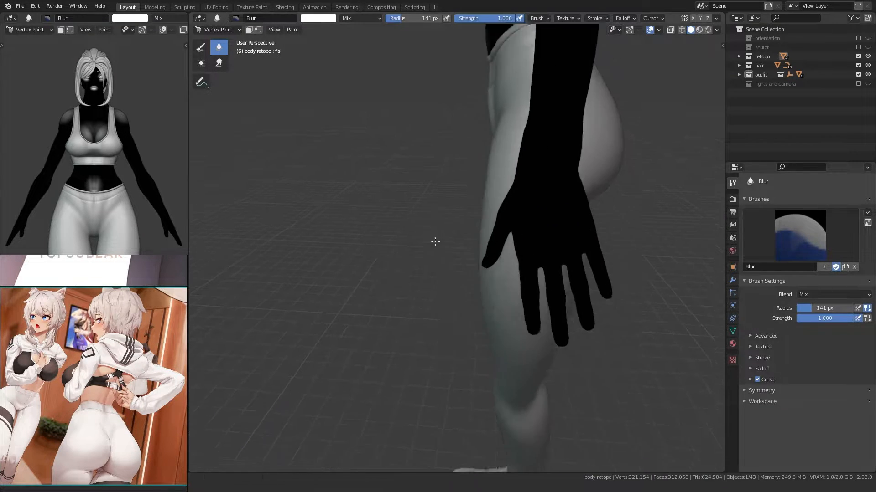
{"action": "mouse_move", "coordinate": [469, 315]}
{"action": "middle_mouse_down", "text": "shift"}
{"action": "mouse_move", "coordinate": [434, 260]}
{"action": "mouse_move", "coordinate": [476, 206]}
{"action": "middle_mouse_up", "text": "shift"}
{"action": "left_click", "coordinate": [201, 48]}
{"action": "key", "text": "f"}
{"action": "left_click", "coordinate": [469, 232]}
{"action": "key", "text": "f"}
{"action": "scroll", "coordinate": [545, 149], "scroll_direction": "down", "scroll_amount": 5}
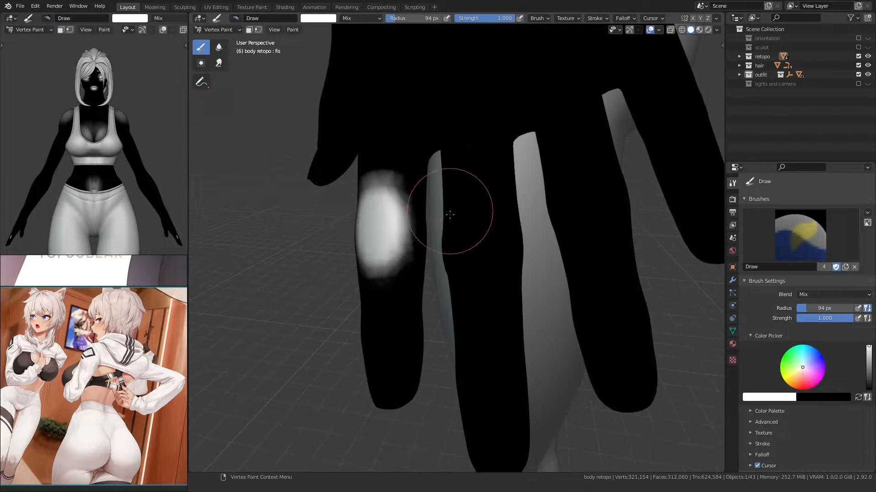
{"action": "left_click", "coordinate": [476, 237]}
{"action": "left_click", "coordinate": [588, 187]}
{"action": "left_click_drag", "start_coordinate": [685, 146], "coordinate": [686, 162]}
Step: Paint two white spots on the thumb's joints with the 94 px Draw brush and blur them, enlarging the Blur brush to 99 px
{"action": "mouse_move", "coordinate": [431, 139]}
{"action": "middle_mouse_down"}
{"action": "mouse_move", "coordinate": [443, 153]}
{"action": "mouse_move", "coordinate": [426, 168]}
{"action": "mouse_move", "coordinate": [483, 182]}
{"action": "mouse_move", "coordinate": [439, 193]}
{"action": "middle_mouse_up"}
{"action": "left_click", "coordinate": [531, 196]}
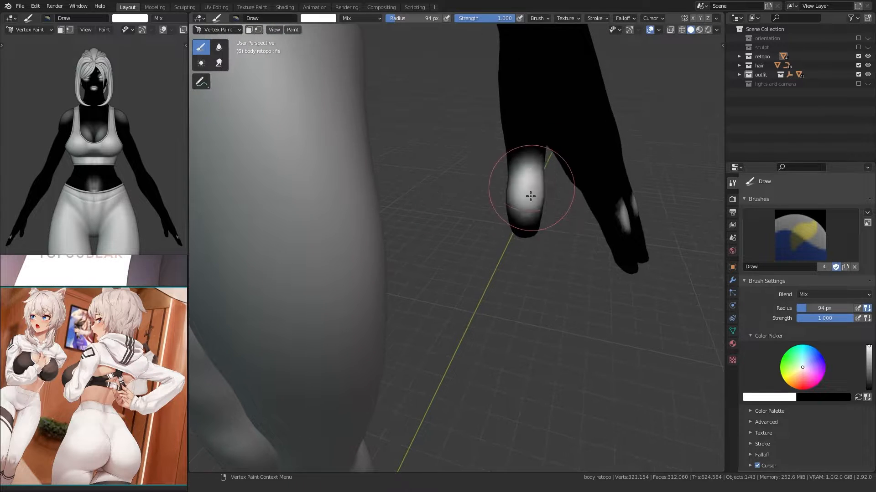
{"action": "left_click", "coordinate": [528, 126]}
{"action": "left_click", "coordinate": [218, 46]}
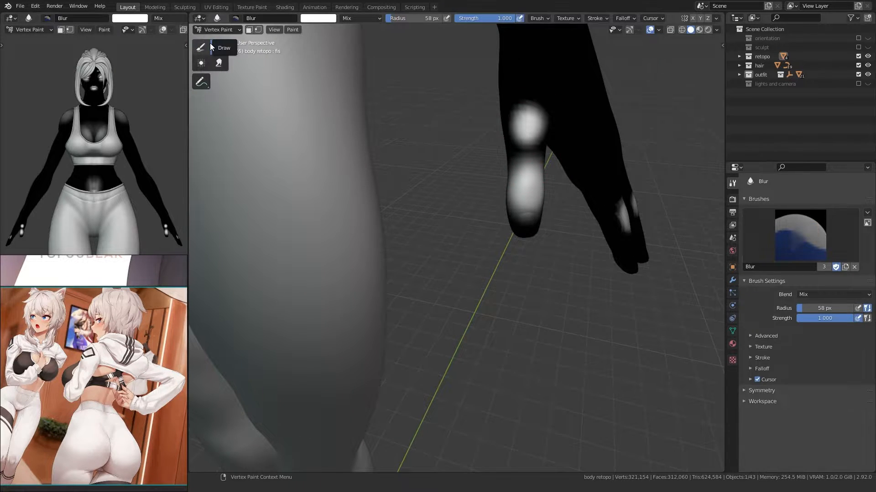
{"action": "mouse_move", "coordinate": [532, 199]}
{"action": "left_mouse_down"}
{"action": "mouse_move", "coordinate": [526, 228]}
{"action": "mouse_move", "coordinate": [518, 223]}
{"action": "left_mouse_up"}
{"action": "left_click", "coordinate": [523, 132]}
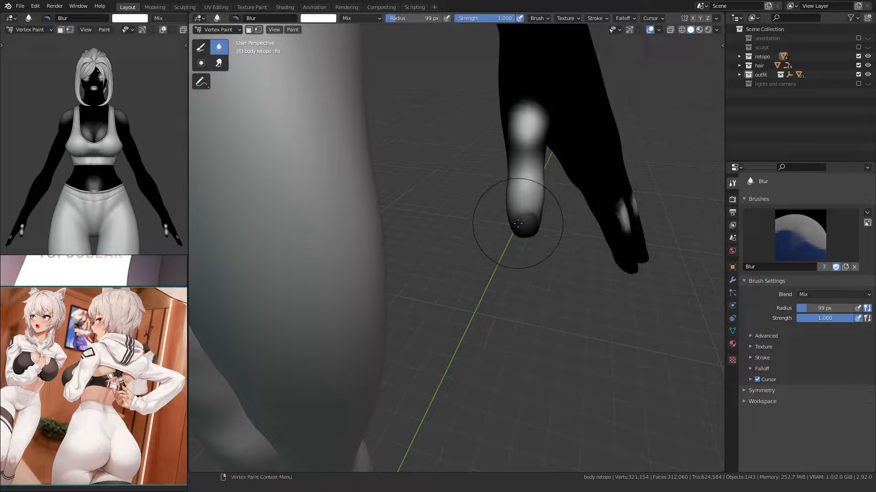
Step: Paint the thumb's tip black with a 76 px Draw brush and blur the whole thumb mask
{"action": "left_click", "coordinate": [200, 47]}
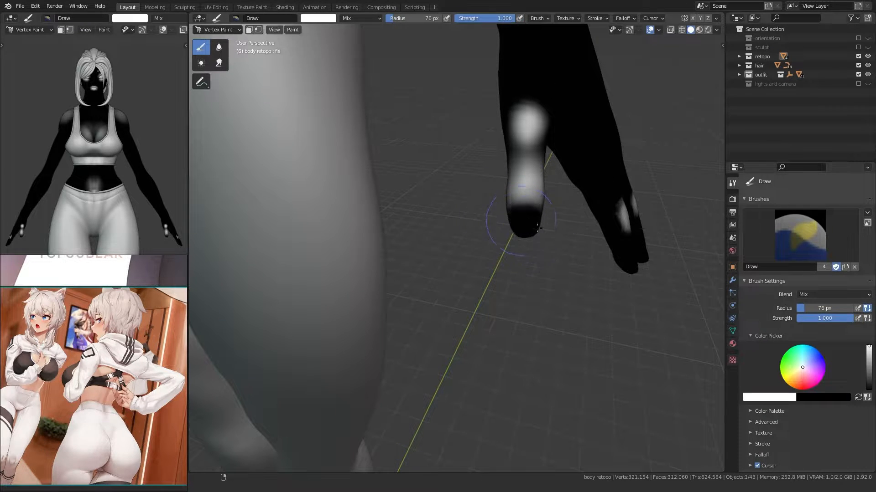
{"action": "left_click", "coordinate": [217, 47]}
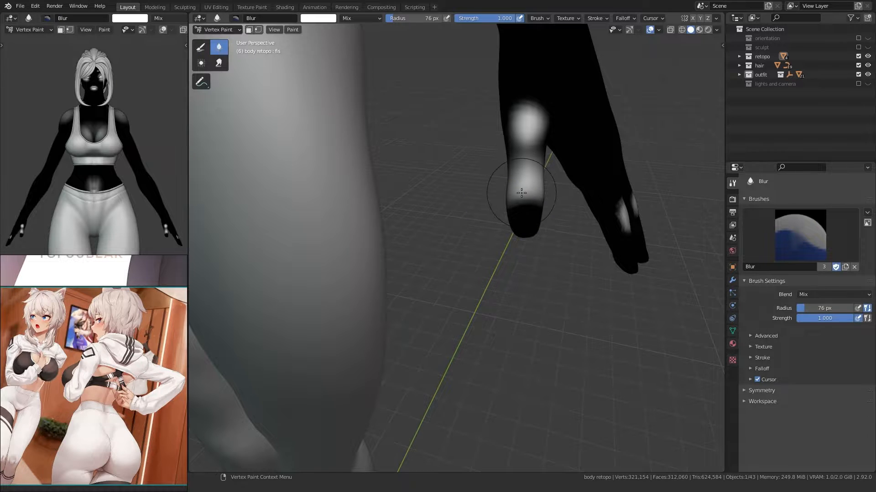
{"action": "mouse_move", "coordinate": [521, 193]}
{"action": "left_mouse_down"}
{"action": "mouse_move", "coordinate": [519, 158]}
{"action": "mouse_move", "coordinate": [531, 167]}
{"action": "mouse_move", "coordinate": [515, 164]}
{"action": "mouse_move", "coordinate": [539, 133]}
{"action": "mouse_move", "coordinate": [524, 104]}
{"action": "left_mouse_up"}
Step: Blur the white spots on the four finger joints from several angles, starting with the 76 px Blur brush
{"action": "middle_click_drag", "start_coordinate": [524, 103], "coordinate": [432, 160]}
{"action": "left_click_drag", "start_coordinate": [396, 171], "coordinate": [402, 196]}
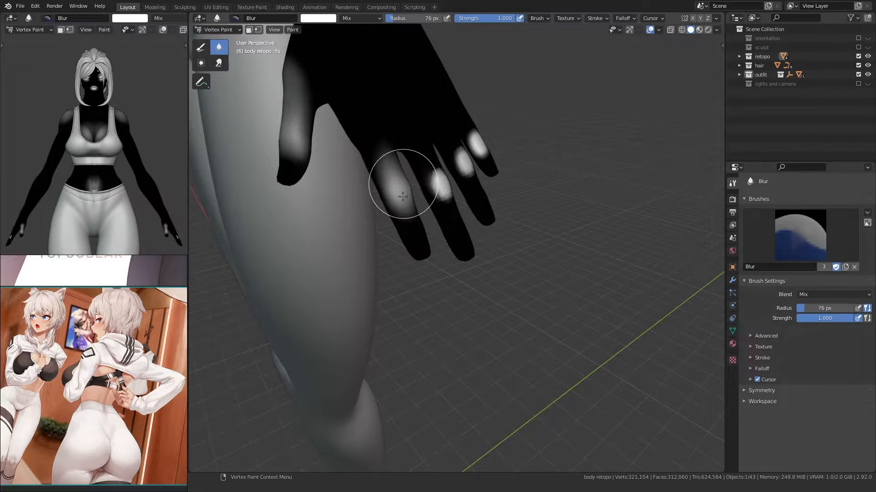
{"action": "middle_click_drag", "start_coordinate": [402, 193], "coordinate": [391, 183]}
{"action": "mouse_move", "coordinate": [400, 197]}
{"action": "left_mouse_down"}
{"action": "mouse_move", "coordinate": [389, 164]}
{"action": "mouse_move", "coordinate": [419, 146]}
{"action": "mouse_move", "coordinate": [427, 159]}
{"action": "left_mouse_up"}
{"action": "middle_click_drag", "start_coordinate": [427, 159], "coordinate": [377, 179]}
{"action": "mouse_move", "coordinate": [379, 160]}
{"action": "left_mouse_down"}
{"action": "mouse_move", "coordinate": [372, 133]}
{"action": "mouse_move", "coordinate": [388, 157]}
{"action": "mouse_move", "coordinate": [373, 133]}
{"action": "left_mouse_up"}
{"action": "middle_click_drag", "start_coordinate": [373, 133], "coordinate": [416, 221]}
Step: Paint a white band across the knuckles on the back of the hand with a 31 px Draw brush
{"action": "middle_click_drag", "start_coordinate": [360, 203], "coordinate": [329, 182]}
{"action": "left_click", "coordinate": [201, 47]}
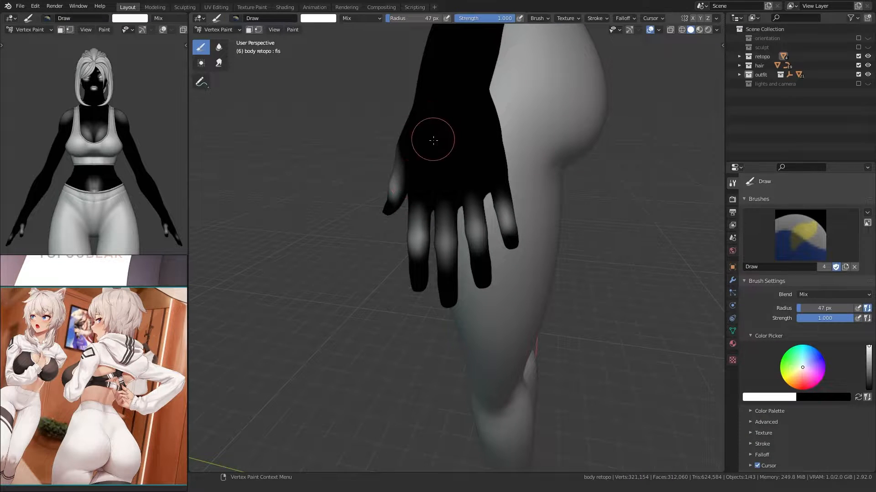
{"action": "key", "text": "f"}
{"action": "left_click", "coordinate": [424, 184]}
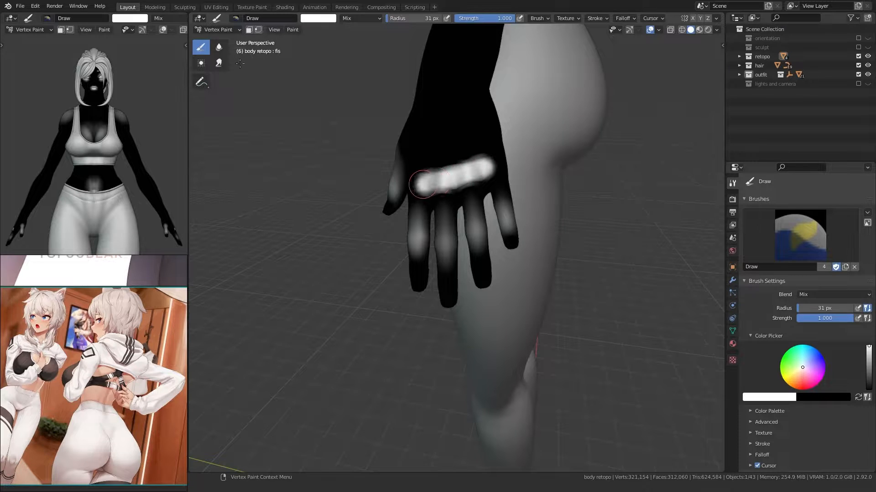
Step: Blur the knuckle band into the back of the hand, first at a 50 px and then at a 78 px radius
{"action": "left_click", "coordinate": [218, 47]}
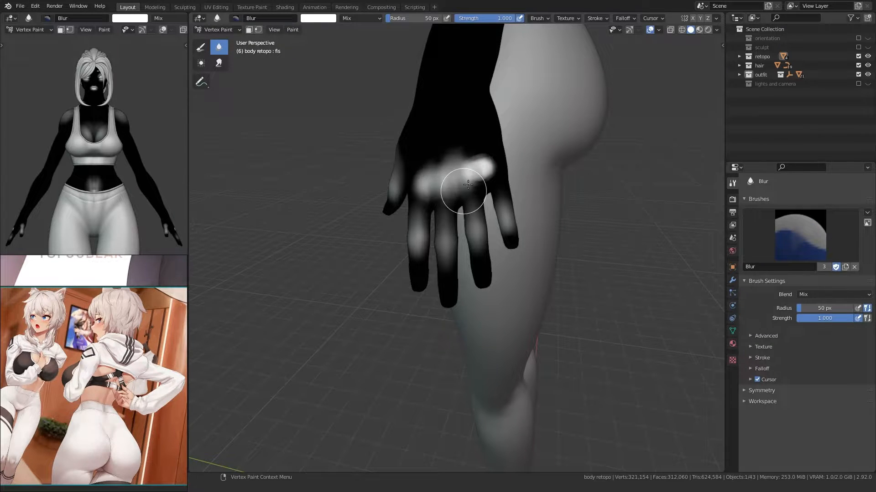
{"action": "key", "text": "f"}
{"action": "left_click", "coordinate": [436, 185]}
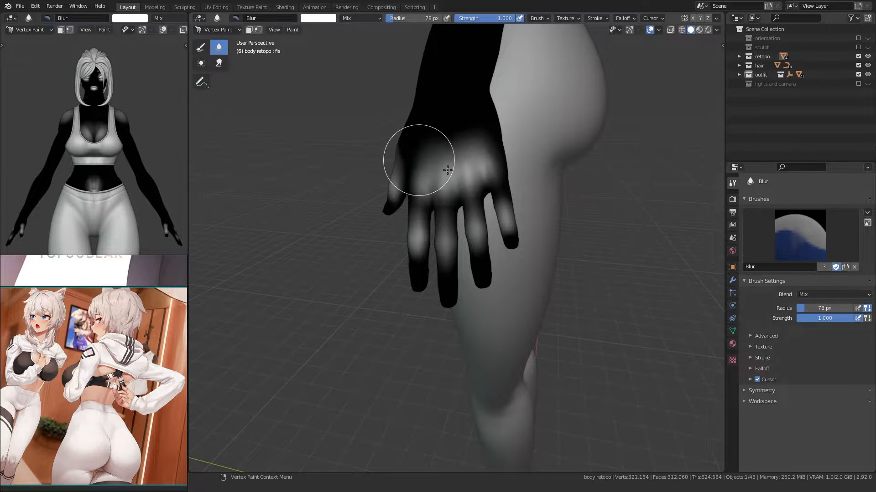
{"action": "middle_click_drag", "start_coordinate": [428, 147], "coordinate": [456, 185]}
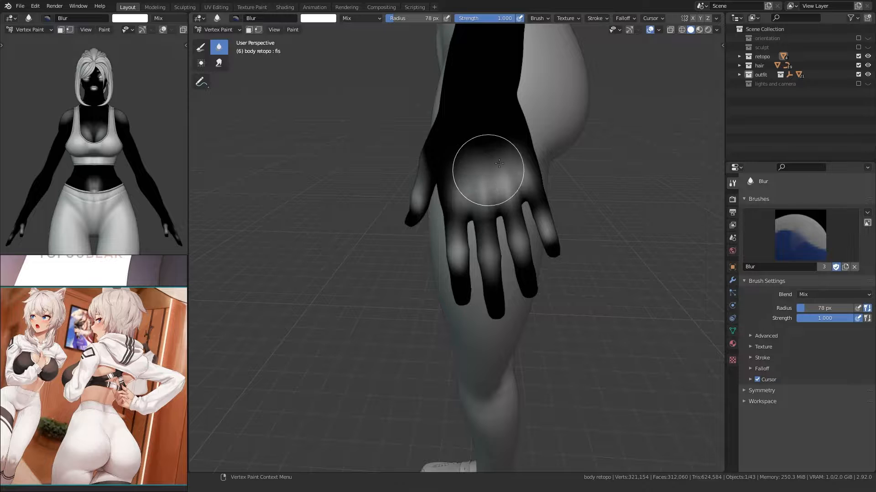
Step: Blur the mask on the knuckles and thumb from several angles, first at 78 px and then at a 102 px radius
{"action": "middle_click_drag", "start_coordinate": [389, 102], "coordinate": [449, 171]}
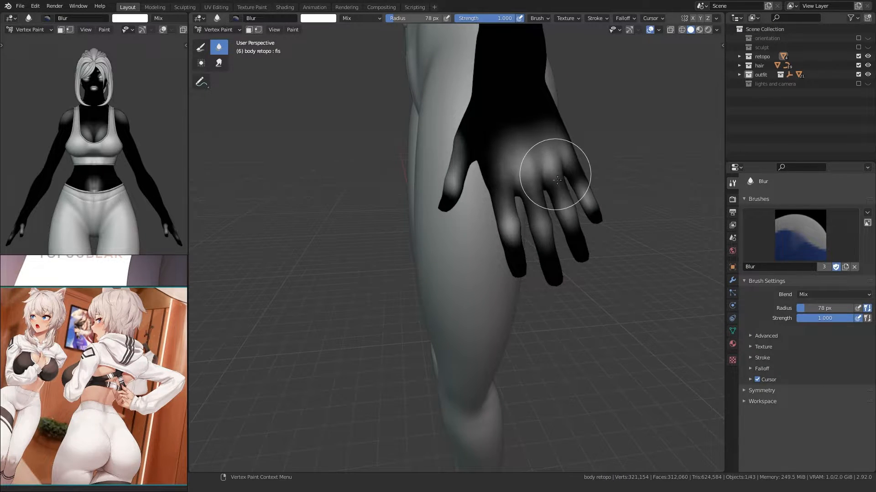
{"action": "left_click_drag", "start_coordinate": [557, 180], "coordinate": [572, 163]}
{"action": "mouse_move", "coordinate": [579, 181]}
{"action": "middle_mouse_down"}
{"action": "mouse_move", "coordinate": [531, 228]}
{"action": "mouse_move", "coordinate": [483, 228]}
{"action": "mouse_move", "coordinate": [477, 219]}
{"action": "mouse_move", "coordinate": [465, 239]}
{"action": "middle_mouse_up"}
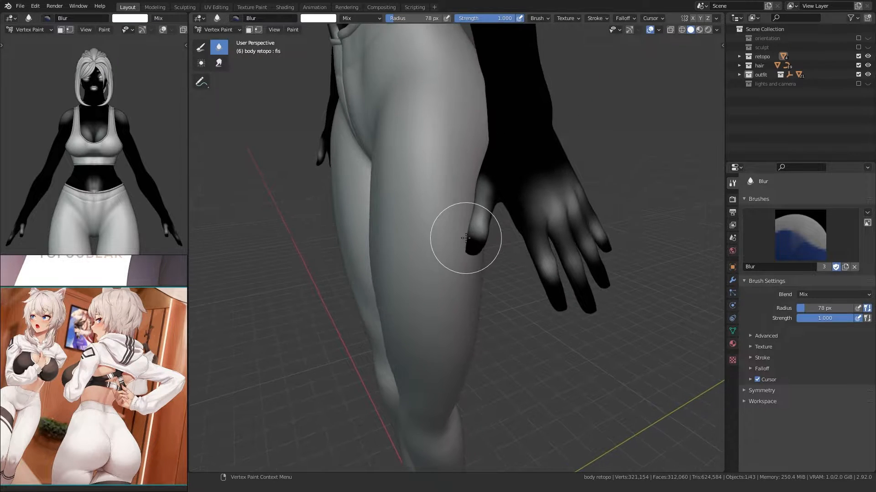
{"action": "key", "text": "f"}
{"action": "left_click", "coordinate": [487, 237]}
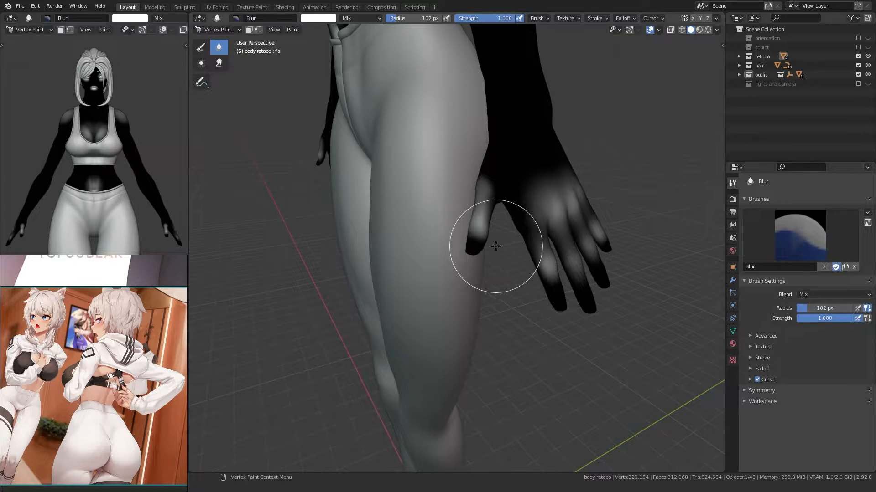
{"action": "middle_click_drag", "start_coordinate": [431, 161], "coordinate": [535, 223]}
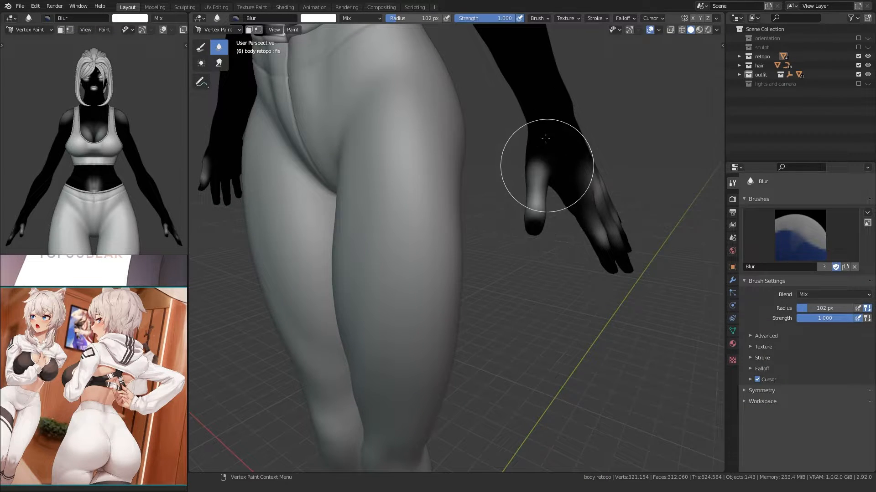
{"action": "middle_click_drag", "start_coordinate": [543, 153], "coordinate": [524, 212]}
Step: Soften the white mask on the belly around the navel with a 72 px Blur brush
{"action": "scroll", "coordinate": [469, 206], "scroll_direction": "down", "scroll_amount": 3}
{"action": "middle_click_drag", "start_coordinate": [402, 233], "coordinate": [444, 244]}
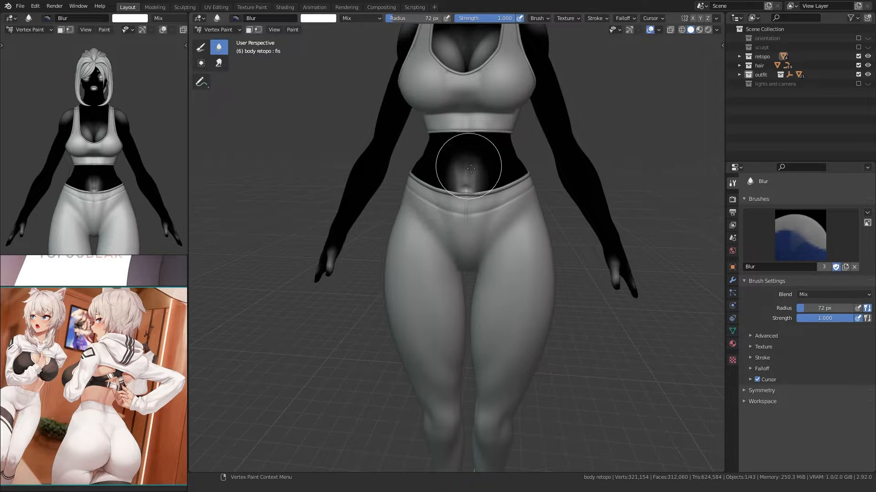
{"action": "left_click_drag", "start_coordinate": [470, 168], "coordinate": [465, 167]}
{"action": "scroll", "coordinate": [463, 173], "scroll_direction": "down", "scroll_amount": 4}
{"action": "mouse_move", "coordinate": [398, 277]}
{"action": "middle_mouse_down"}
{"action": "mouse_move", "coordinate": [436, 280]}
{"action": "mouse_move", "coordinate": [398, 273]}
{"action": "middle_mouse_up"}
{"action": "mouse_move", "coordinate": [402, 247]}
{"action": "middle_mouse_down", "text": "shift"}
{"action": "mouse_move", "coordinate": [397, 342]}
{"action": "mouse_move", "coordinate": [428, 296]}
{"action": "middle_mouse_up", "text": "shift"}
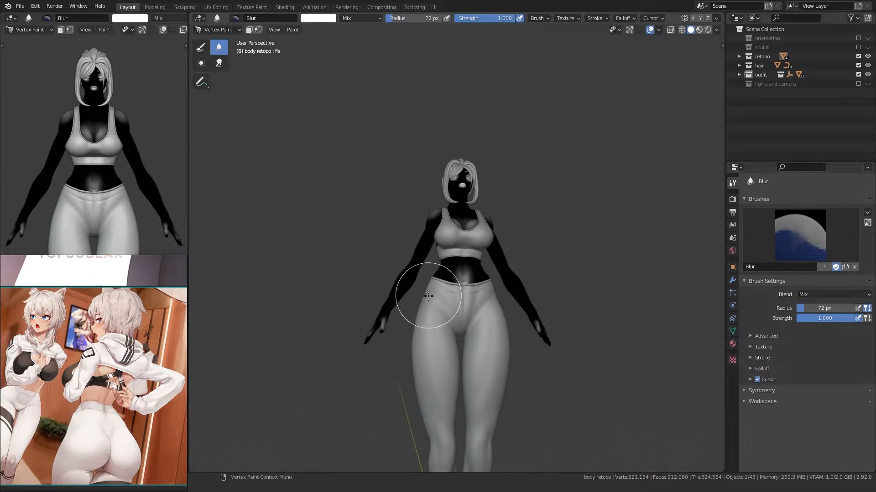
Step: Blur the white mask on the upper chest toward the neck with an 83 px Blur brush
{"action": "scroll", "coordinate": [422, 301], "scroll_direction": "up", "scroll_amount": 8}
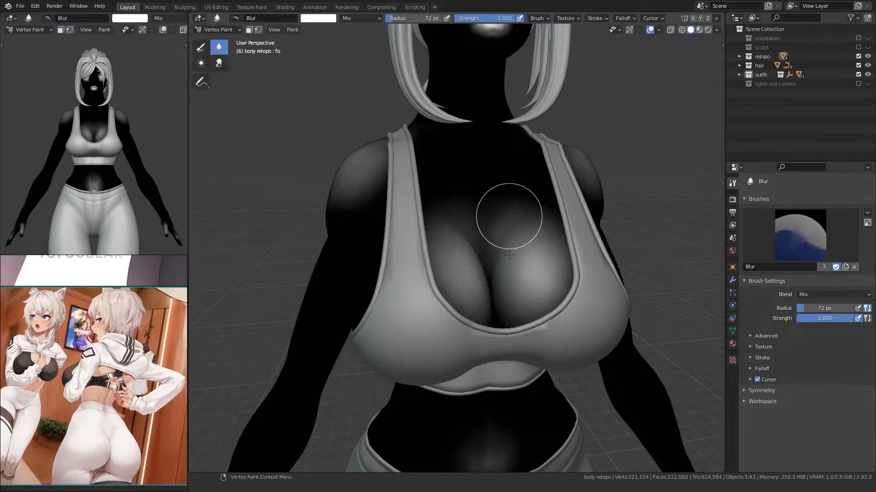
{"action": "key", "text": "f"}
{"action": "left_click", "coordinate": [514, 254]}
{"action": "left_click_drag", "start_coordinate": [507, 251], "coordinate": [494, 199]}
{"action": "scroll", "coordinate": [480, 245], "scroll_direction": "down", "scroll_amount": 6}
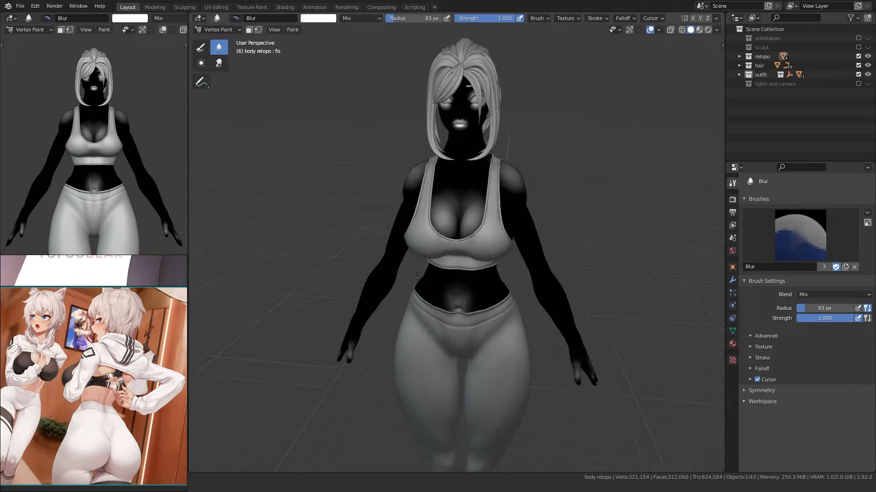
Step: Blur the white spot on the outer shoulder with a 108 px Blur brush
{"action": "middle_click_drag", "start_coordinate": [407, 278], "coordinate": [348, 219]}
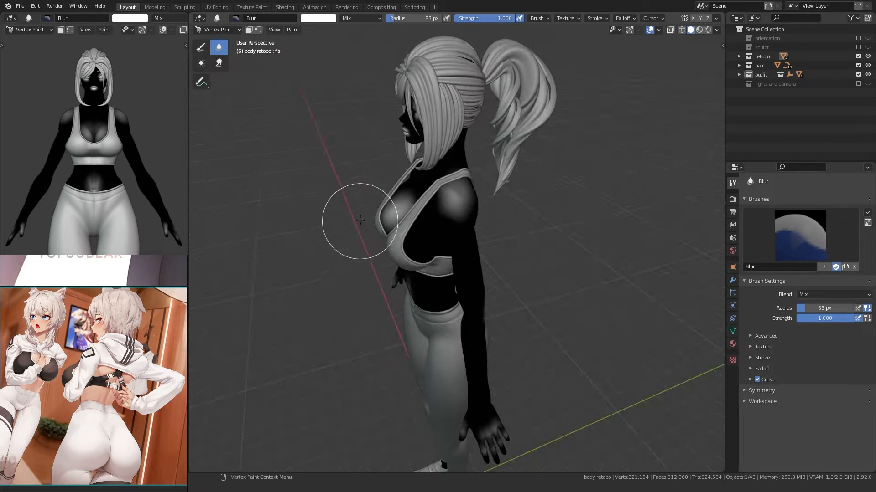
{"action": "key", "text": "f"}
{"action": "left_click", "coordinate": [505, 209]}
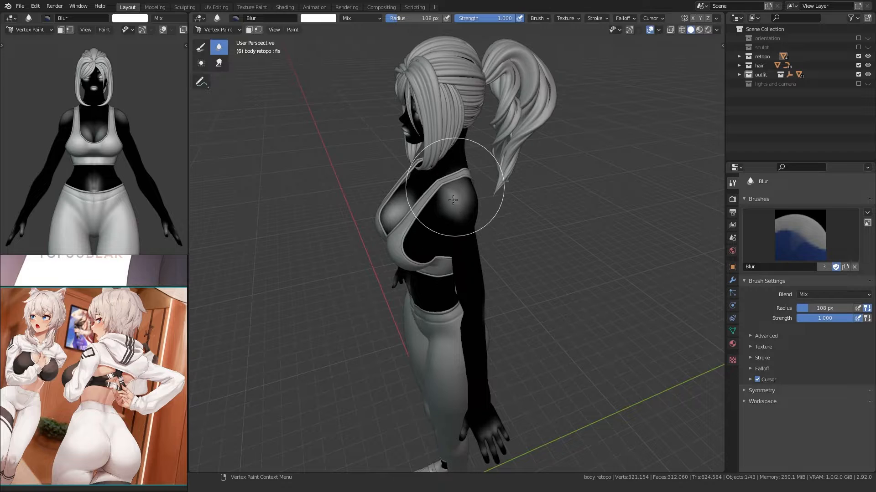
{"action": "middle_click_drag", "start_coordinate": [470, 206], "coordinate": [457, 204]}
Step: Paint a white spot on the nape just below the hairline and blur it with a 57 px Blur brush
{"action": "scroll", "coordinate": [457, 204], "scroll_direction": "up", "scroll_amount": 2}
{"action": "key", "text": "bracketleft"}
{"action": "key", "text": "bracketleft"}
{"action": "key", "text": "bracketleft"}
{"action": "key", "text": "bracketleft"}
{"action": "key", "text": "bracketleft"}
{"action": "key", "text": "bracketleft"}
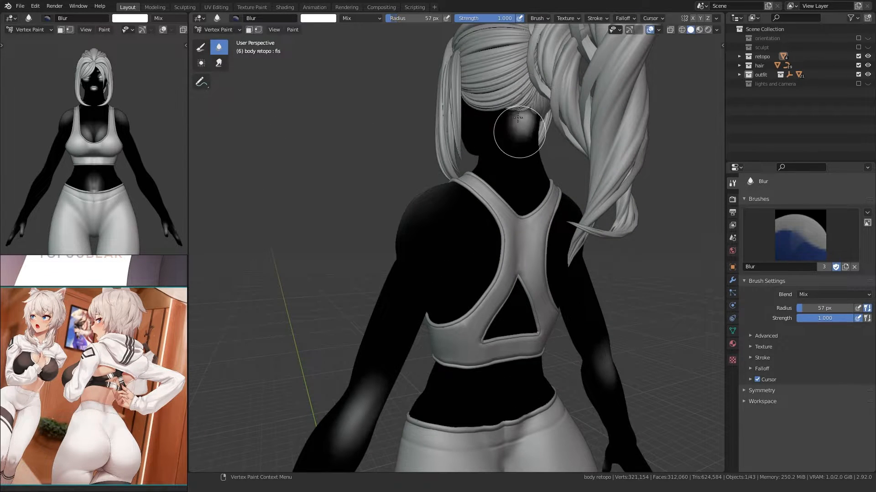
{"action": "middle_click_drag", "start_coordinate": [520, 100], "coordinate": [415, 187]}
Step: Paint the back of the lower neck white with a 57 px Draw brush and blur it at a 93 px radius
{"action": "left_click", "coordinate": [201, 47]}
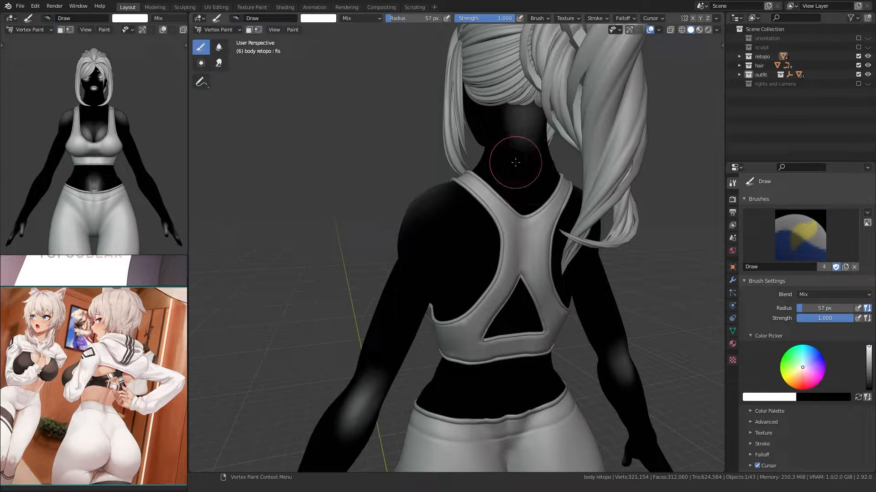
{"action": "left_click_drag", "start_coordinate": [514, 163], "coordinate": [508, 162]}
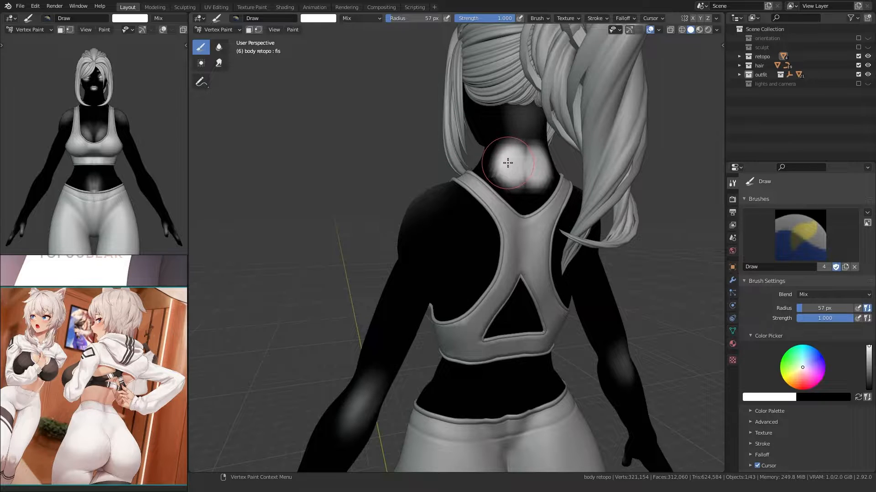
{"action": "left_click", "coordinate": [219, 47]}
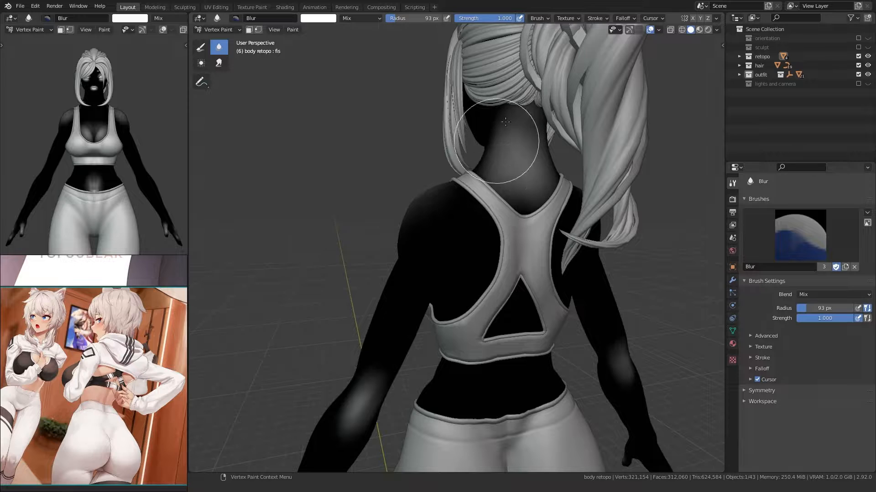
{"action": "left_click_drag", "start_coordinate": [518, 171], "coordinate": [529, 224]}
Step: Paint the shoulder blade white with a 55 px Draw brush and soften it with a 92 px Blur brush
{"action": "mouse_move", "coordinate": [412, 187]}
{"action": "middle_mouse_down"}
{"action": "mouse_move", "coordinate": [461, 184]}
{"action": "mouse_move", "coordinate": [406, 200]}
{"action": "middle_mouse_up"}
{"action": "left_click", "coordinate": [200, 47]}
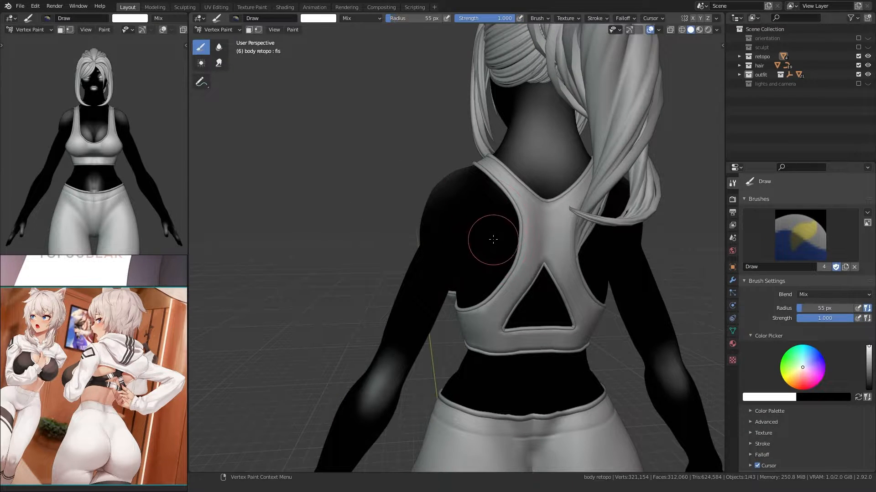
{"action": "left_click_drag", "start_coordinate": [493, 239], "coordinate": [480, 271]}
{"action": "left_click", "coordinate": [219, 47]}
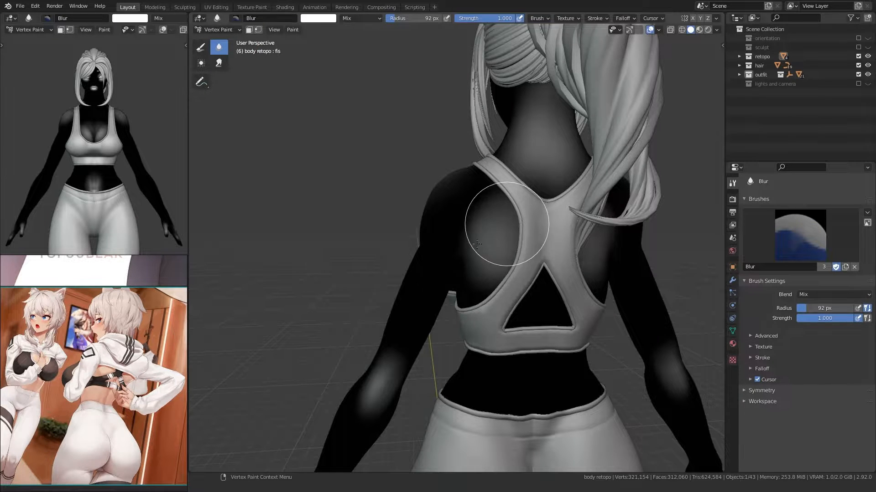
{"action": "middle_click_drag", "start_coordinate": [479, 197], "coordinate": [499, 226]}
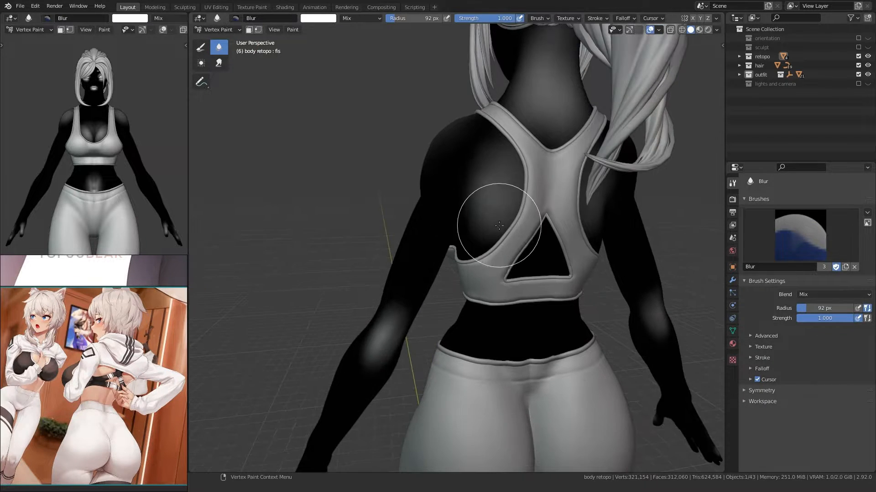
Step: Paint white on the lower back between top and leggings with the Draw brush and blur it at a 94 px radius
{"action": "mouse_move", "coordinate": [407, 291]}
{"action": "middle_mouse_down", "text": "shift"}
{"action": "mouse_move", "coordinate": [422, 195]}
{"action": "mouse_move", "coordinate": [396, 197]}
{"action": "mouse_move", "coordinate": [431, 201]}
{"action": "mouse_move", "coordinate": [375, 196]}
{"action": "mouse_move", "coordinate": [401, 202]}
{"action": "middle_mouse_up", "text": "shift"}
{"action": "left_click", "coordinate": [200, 46]}
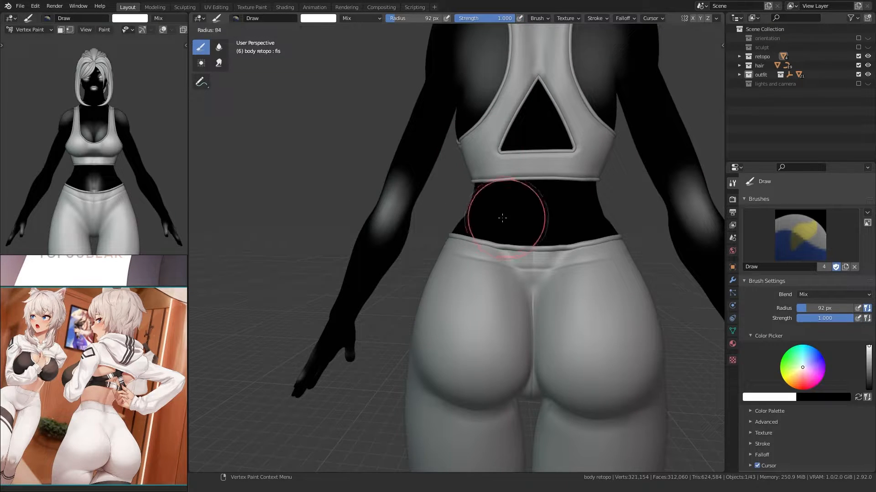
{"action": "mouse_move", "coordinate": [506, 207]}
{"action": "left_mouse_down"}
{"action": "mouse_move", "coordinate": [510, 217]}
{"action": "mouse_move", "coordinate": [500, 197]}
{"action": "mouse_move", "coordinate": [513, 226]}
{"action": "left_mouse_up"}
{"action": "left_click", "coordinate": [219, 46]}
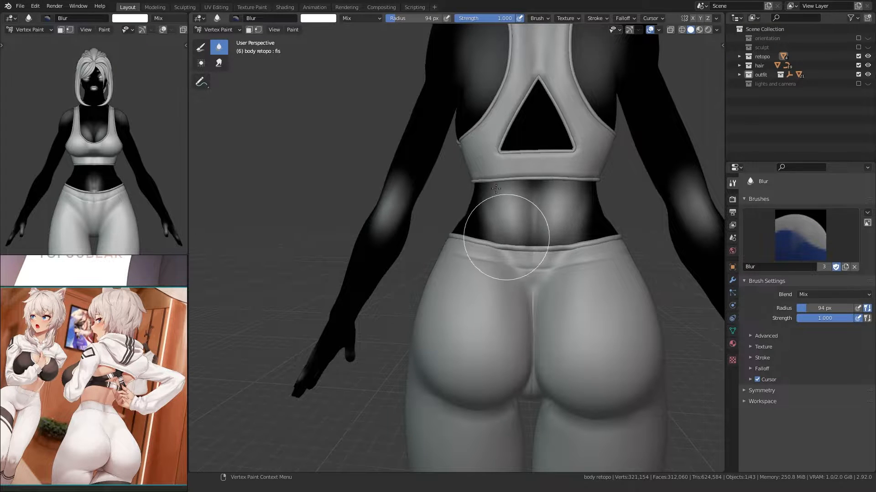
{"action": "left_click_drag", "start_coordinate": [476, 177], "coordinate": [500, 220]}
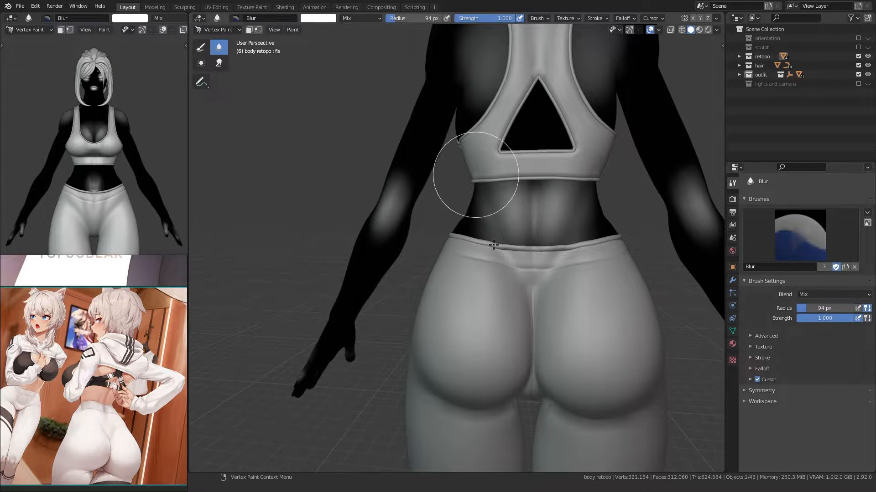
{"action": "middle_click_drag", "start_coordinate": [397, 196], "coordinate": [437, 198]}
{"action": "scroll", "coordinate": [402, 228], "scroll_direction": "down", "scroll_amount": 5}
{"action": "middle_click_drag", "start_coordinate": [368, 250], "coordinate": [390, 237]}
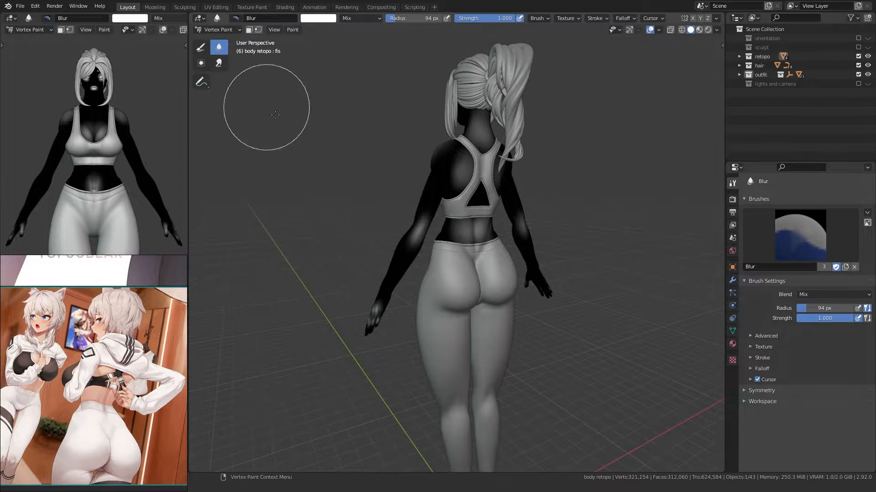
{"action": "mouse_move", "coordinate": [268, 111]}
{"action": "middle_mouse_down"}
{"action": "mouse_move", "coordinate": [383, 245]}
{"action": "mouse_move", "coordinate": [404, 228]}
{"action": "mouse_move", "coordinate": [399, 258]}
{"action": "middle_mouse_up"}
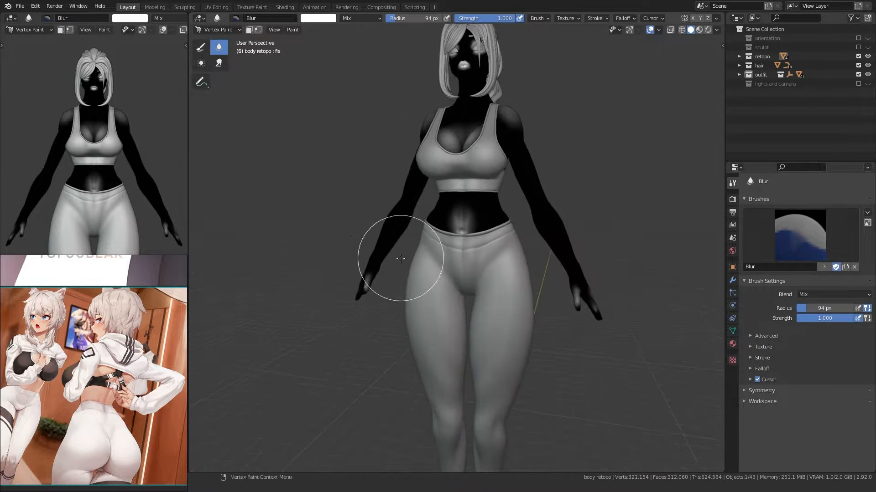
{"action": "middle_click_drag", "start_coordinate": [502, 272], "coordinate": [396, 251]}
{"action": "scroll", "coordinate": [477, 273], "scroll_direction": "up", "scroll_amount": 2}
{"action": "left_click", "coordinate": [200, 49]}
{"action": "key", "text": "f"}
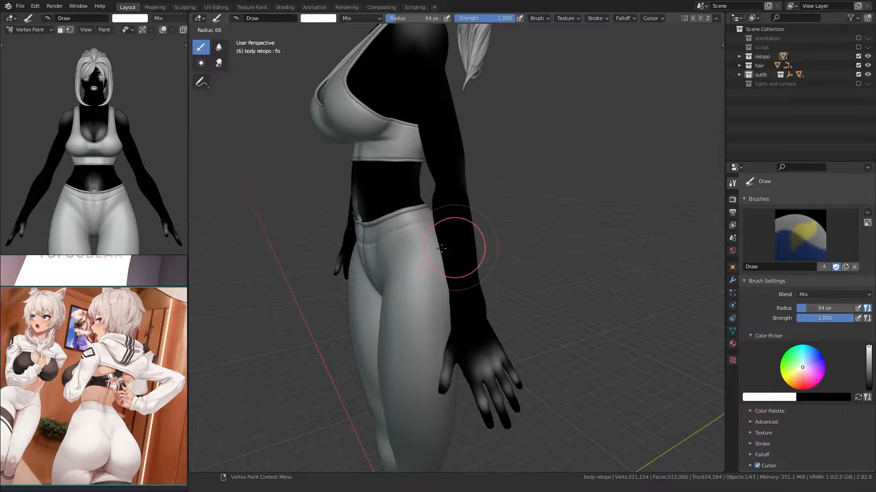
{"action": "left_click", "coordinate": [479, 248]}
{"action": "left_click_drag", "start_coordinate": [453, 223], "coordinate": [454, 233]}
{"action": "mouse_move", "coordinate": [435, 230]}
{"action": "middle_mouse_down"}
{"action": "mouse_move", "coordinate": [458, 219]}
{"action": "mouse_move", "coordinate": [413, 237]}
{"action": "middle_mouse_up"}
{"action": "key", "text": "ctrl+z"}
Step: Paint a white streak along the outer forearm with a 25 px Draw brush and blur it at a 47 px radius
{"action": "key", "text": "f"}
{"action": "left_click", "coordinate": [446, 242]}
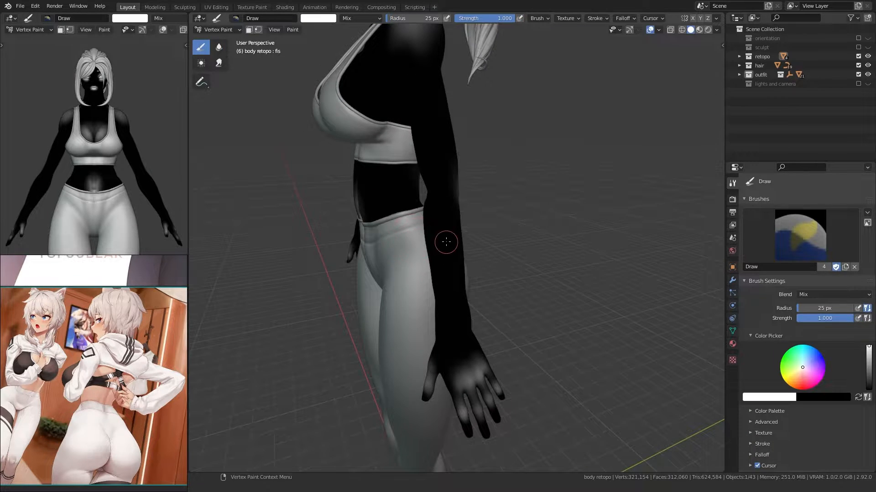
{"action": "left_click", "coordinate": [219, 46]}
{"action": "left_click_drag", "start_coordinate": [455, 272], "coordinate": [442, 212]}
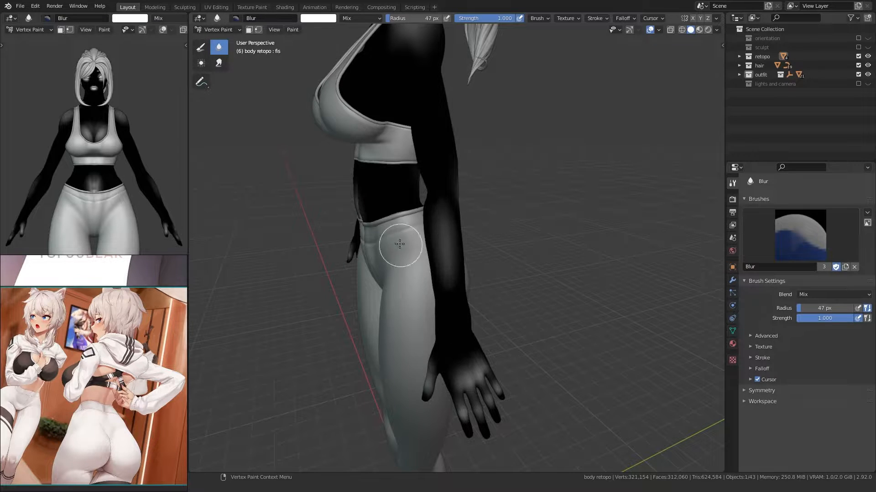
Step: Paint a white patch on the inner forearm with a 47 px Draw brush and blur it from several angles at 87 px
{"action": "mouse_move", "coordinate": [399, 244]}
{"action": "middle_mouse_down"}
{"action": "mouse_move", "coordinate": [471, 226]}
{"action": "mouse_move", "coordinate": [507, 182]}
{"action": "mouse_move", "coordinate": [471, 194]}
{"action": "middle_mouse_up"}
{"action": "left_click", "coordinate": [200, 48]}
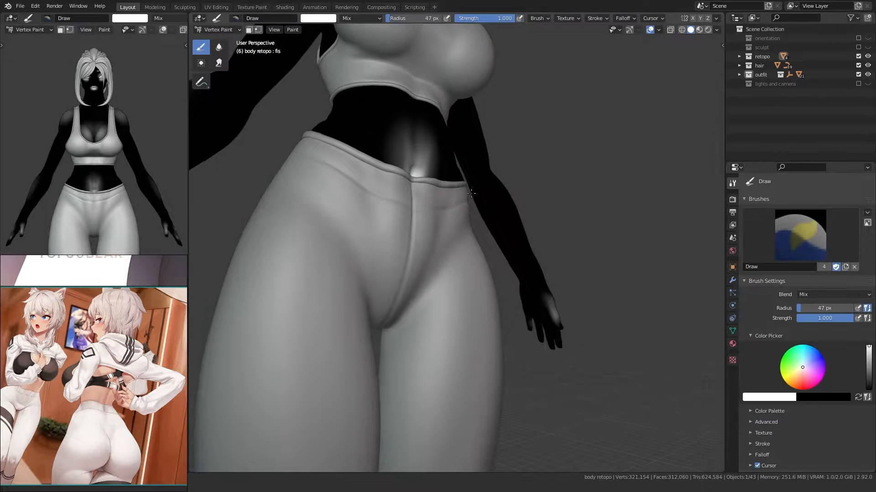
{"action": "scroll", "coordinate": [474, 186], "scroll_direction": "up", "scroll_amount": 4}
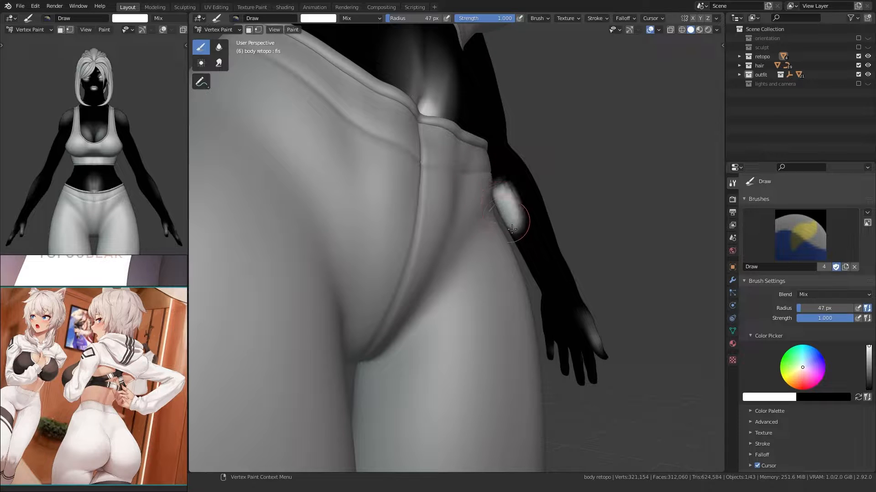
{"action": "scroll", "coordinate": [512, 230], "scroll_direction": "down", "scroll_amount": 3}
{"action": "left_click", "coordinate": [219, 46]}
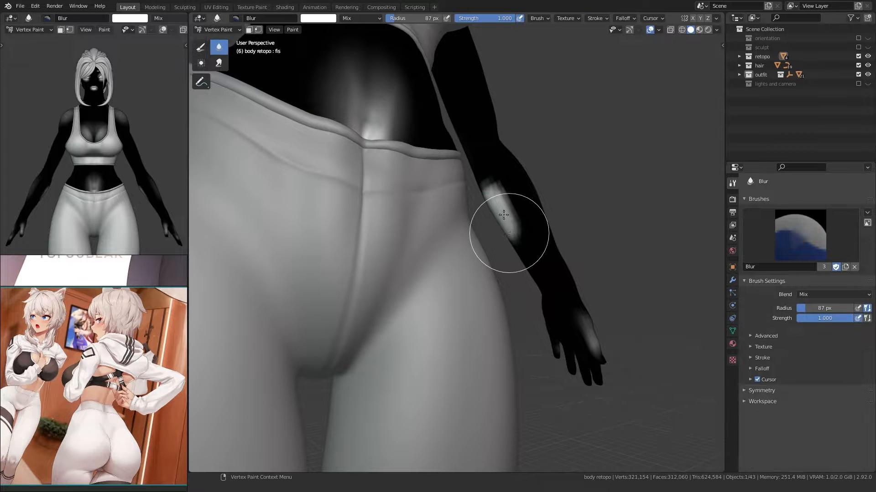
{"action": "mouse_move", "coordinate": [510, 235]}
{"action": "middle_mouse_down"}
{"action": "mouse_move", "coordinate": [397, 190]}
{"action": "mouse_move", "coordinate": [335, 203]}
{"action": "middle_mouse_up"}
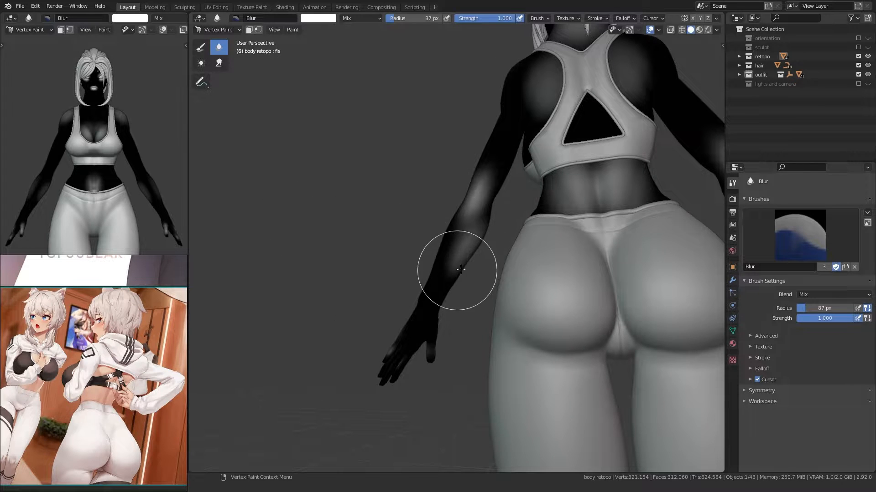
{"action": "middle_click_drag", "start_coordinate": [455, 264], "coordinate": [542, 252]}
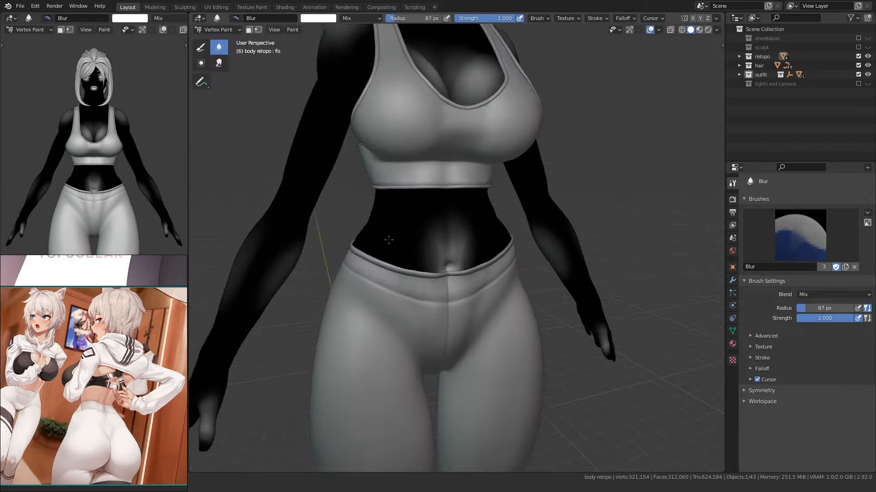
Step: Paint a white streak on the front of the upper arm with an 18 px Draw brush and blur it at an 80 px radius
{"action": "mouse_move", "coordinate": [389, 240]}
{"action": "middle_mouse_down"}
{"action": "mouse_move", "coordinate": [375, 252]}
{"action": "mouse_move", "coordinate": [376, 272]}
{"action": "mouse_move", "coordinate": [446, 274]}
{"action": "middle_mouse_up"}
{"action": "scroll", "coordinate": [375, 260], "scroll_direction": "down", "scroll_amount": 3}
{"action": "scroll", "coordinate": [456, 256], "scroll_direction": "up", "scroll_amount": 4}
{"action": "middle_click_drag", "start_coordinate": [469, 244], "coordinate": [452, 248]}
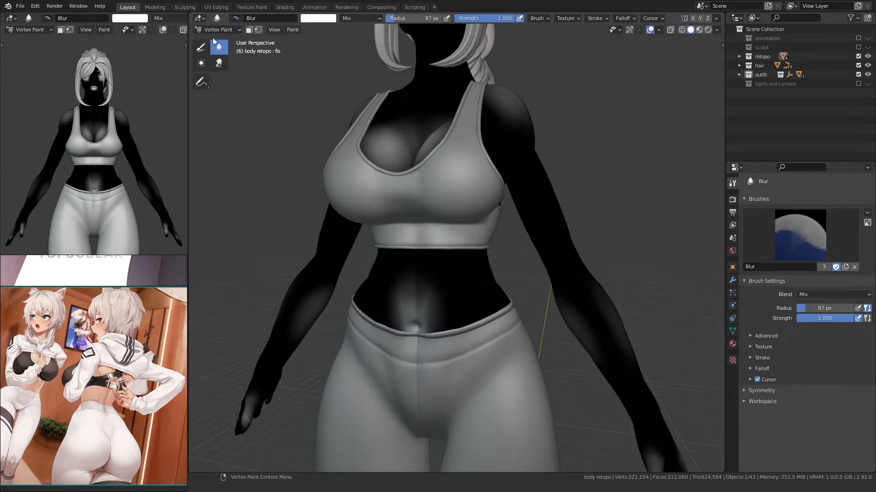
{"action": "left_click", "coordinate": [201, 46]}
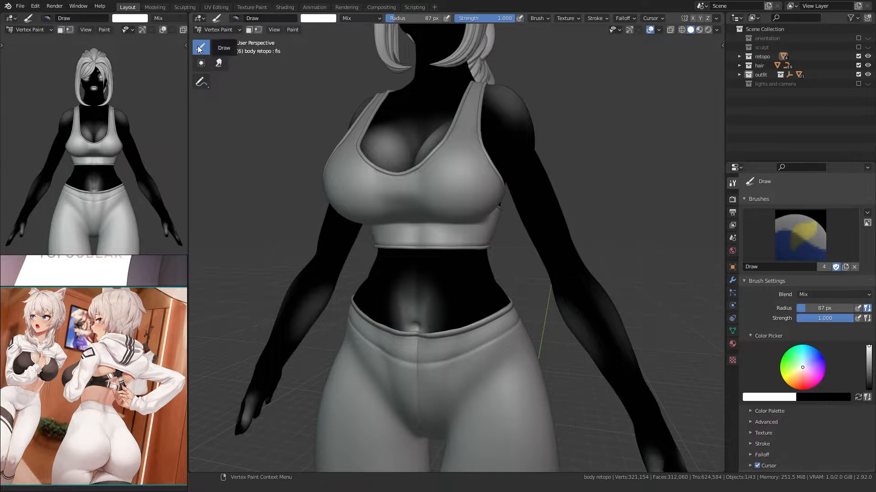
{"action": "key", "text": "f"}
{"action": "left_click", "coordinate": [519, 205]}
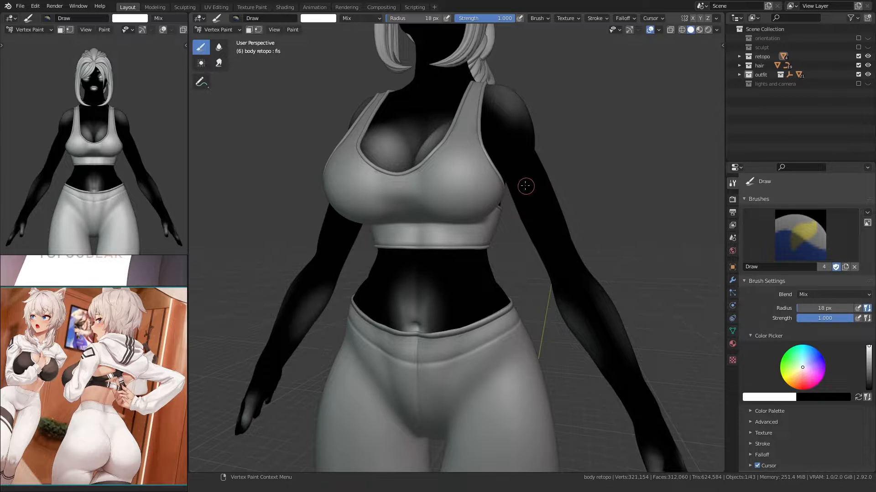
{"action": "mouse_move", "coordinate": [525, 186]}
{"action": "left_mouse_down"}
{"action": "mouse_move", "coordinate": [541, 248]}
{"action": "mouse_move", "coordinate": [553, 254]}
{"action": "mouse_move", "coordinate": [544, 204]}
{"action": "mouse_move", "coordinate": [540, 250]}
{"action": "mouse_move", "coordinate": [535, 179]}
{"action": "mouse_move", "coordinate": [540, 283]}
{"action": "mouse_move", "coordinate": [528, 195]}
{"action": "left_mouse_up"}
{"action": "left_click", "coordinate": [219, 47]}
{"action": "scroll", "coordinate": [446, 315], "scroll_direction": "down", "scroll_amount": 5}
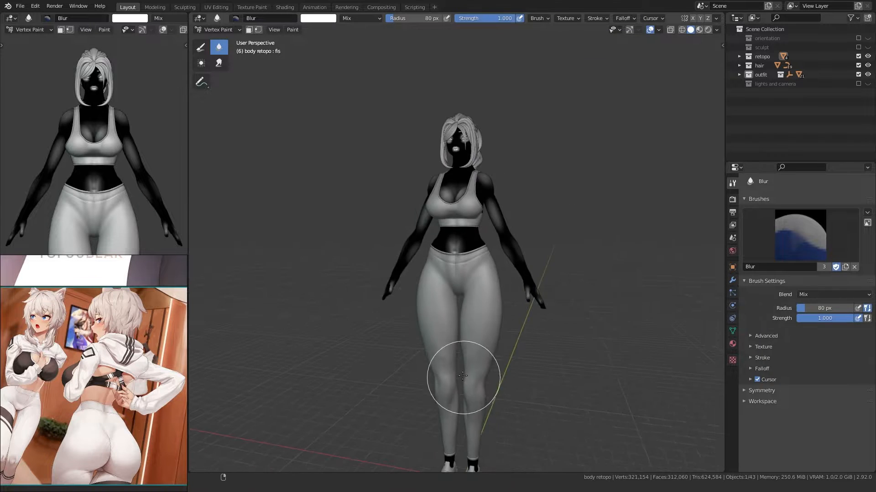
Step: Paint white on the back of the shoulder with a 38 px Draw brush, blur it at an 85 px radius and save the file
{"action": "mouse_move", "coordinate": [462, 376]}
{"action": "middle_mouse_down"}
{"action": "mouse_move", "coordinate": [337, 289]}
{"action": "mouse_move", "coordinate": [340, 307]}
{"action": "mouse_move", "coordinate": [383, 287]}
{"action": "mouse_move", "coordinate": [384, 236]}
{"action": "mouse_move", "coordinate": [370, 228]}
{"action": "middle_mouse_up"}
{"action": "scroll", "coordinate": [383, 237], "scroll_direction": "up", "scroll_amount": 6}
{"action": "left_click", "coordinate": [200, 47]}
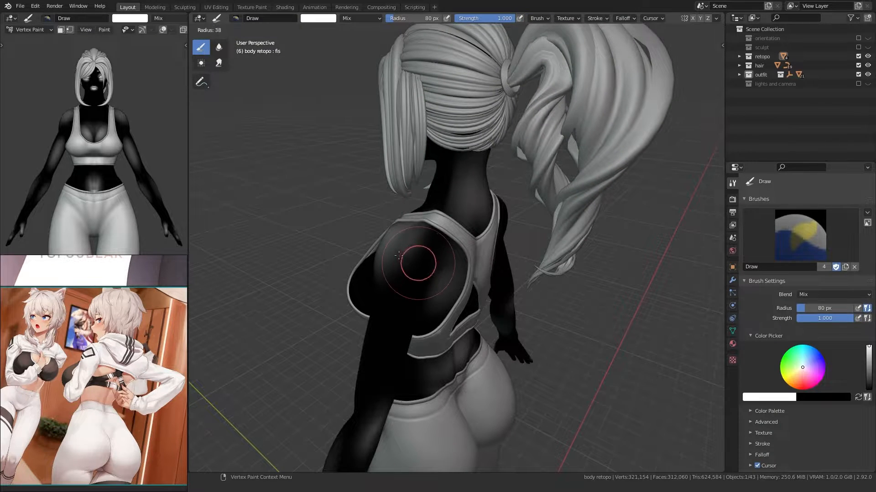
{"action": "mouse_move", "coordinate": [426, 233]}
{"action": "left_mouse_down"}
{"action": "mouse_move", "coordinate": [400, 272]}
{"action": "mouse_move", "coordinate": [405, 244]}
{"action": "mouse_move", "coordinate": [402, 255]}
{"action": "mouse_move", "coordinate": [418, 270]}
{"action": "mouse_move", "coordinate": [411, 276]}
{"action": "left_mouse_up"}
{"action": "left_click", "coordinate": [219, 47]}
{"action": "mouse_move", "coordinate": [375, 213]}
{"action": "middle_mouse_down"}
{"action": "mouse_move", "coordinate": [353, 228]}
{"action": "mouse_move", "coordinate": [363, 241]}
{"action": "middle_mouse_up"}
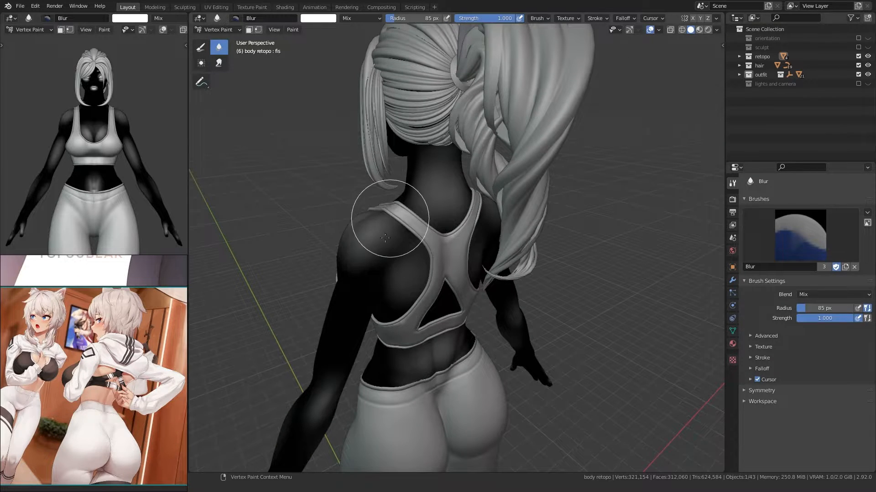
{"action": "mouse_move", "coordinate": [383, 203]}
{"action": "middle_mouse_down"}
{"action": "mouse_move", "coordinate": [416, 209]}
{"action": "mouse_move", "coordinate": [396, 251]}
{"action": "middle_mouse_up"}
{"action": "key", "text": "ctrl+s"}
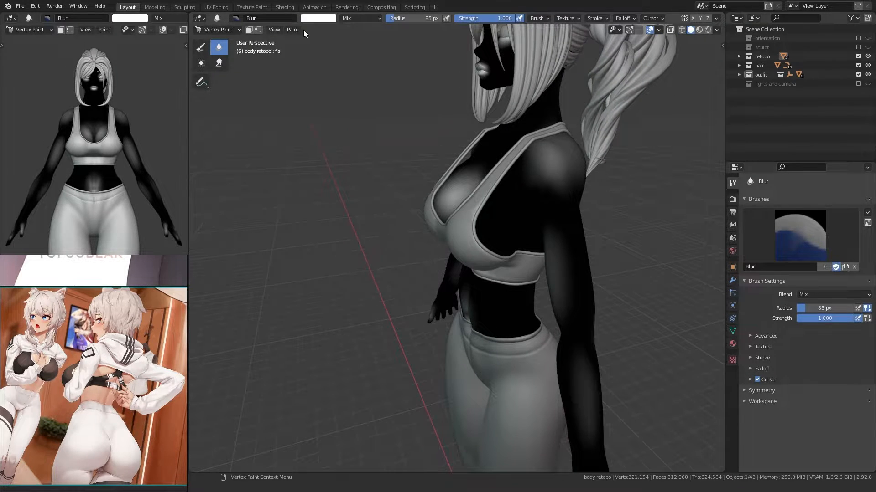
Step: In the Shading workspace, duplicate the skin material's Mix node, linking Vertex Color to its Fac and the original Mix output to its Color1
{"action": "left_click", "coordinate": [284, 7]}
{"action": "scroll", "coordinate": [417, 394], "scroll_direction": "up", "scroll_amount": 2}
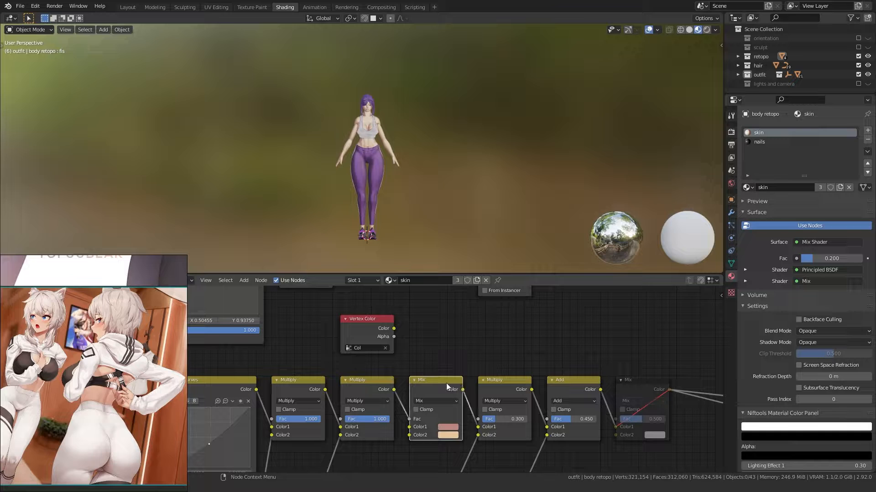
{"action": "key", "text": "shift+d"}
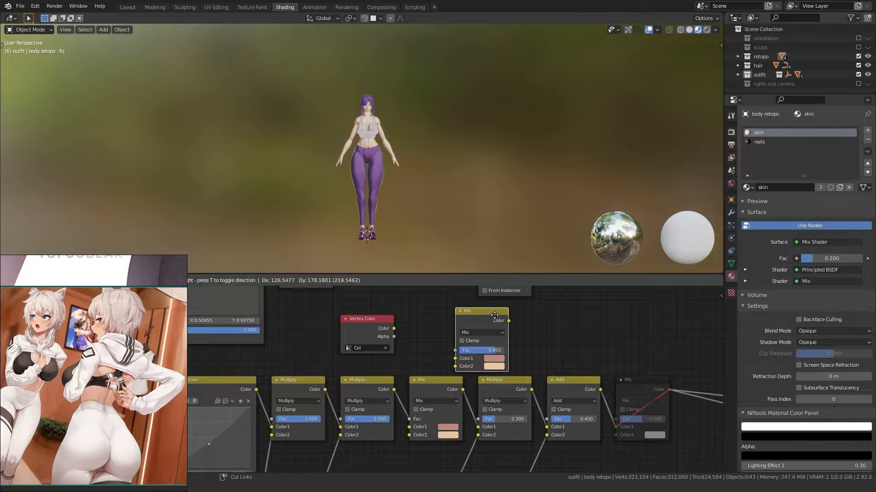
{"action": "left_click", "coordinate": [515, 319]}
{"action": "left_click", "coordinate": [443, 354]}
{"action": "scroll", "coordinate": [441, 356], "scroll_direction": "up", "scroll_amount": 2}
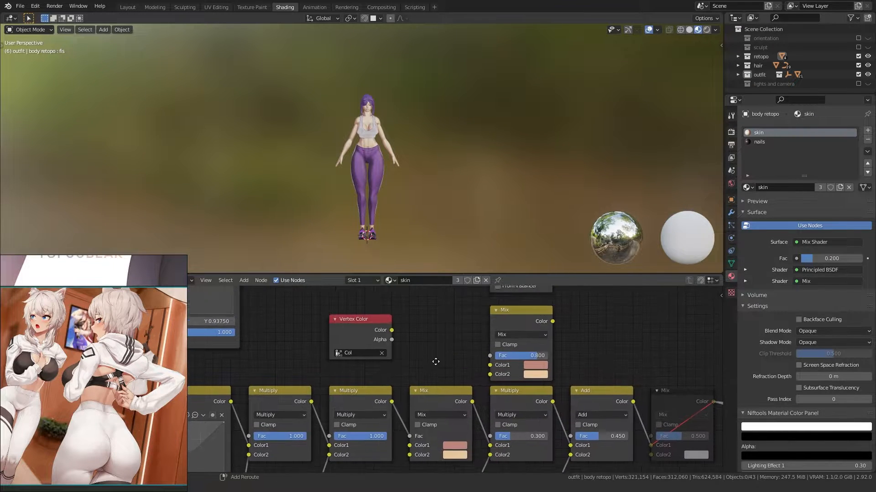
{"action": "left_click_drag", "start_coordinate": [393, 337], "coordinate": [490, 363]}
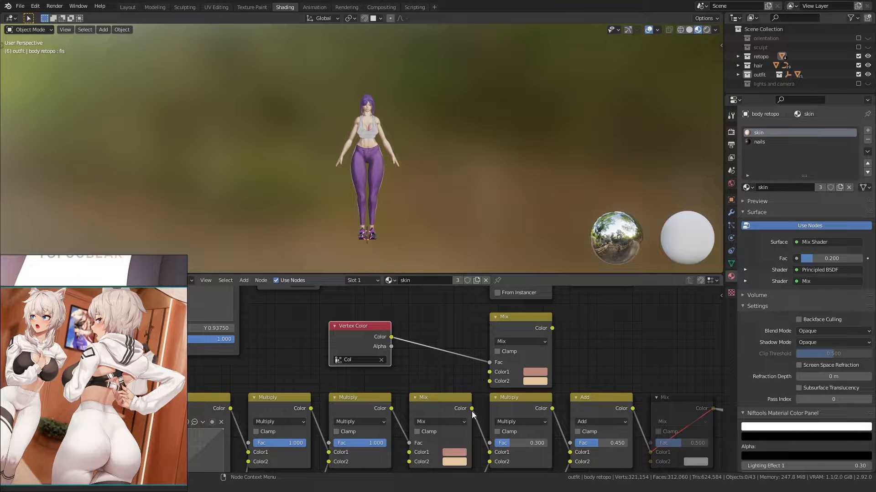
{"action": "left_click_drag", "start_coordinate": [472, 408], "coordinate": [490, 373]}
Step: Set the new Mix node's Color2 to a saturated red and connect its output to Color1 of the 0.300 Multiply node
{"action": "left_click", "coordinate": [535, 381]}
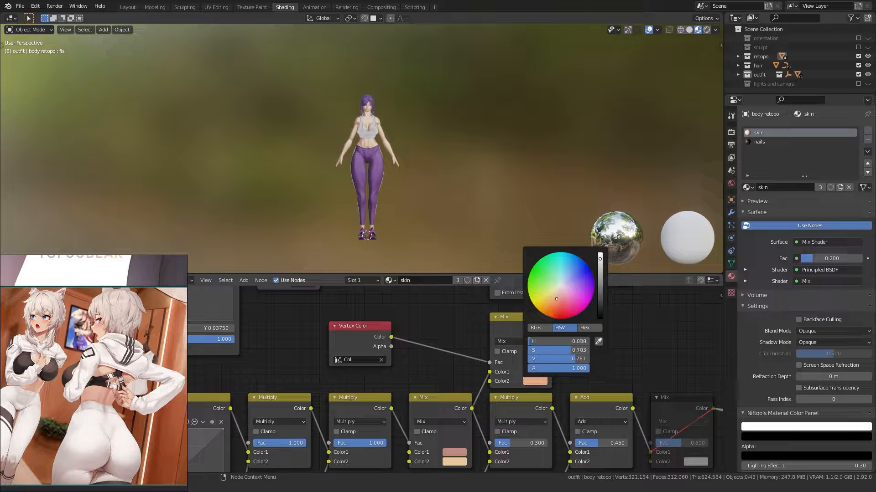
{"action": "left_click", "coordinate": [562, 312]}
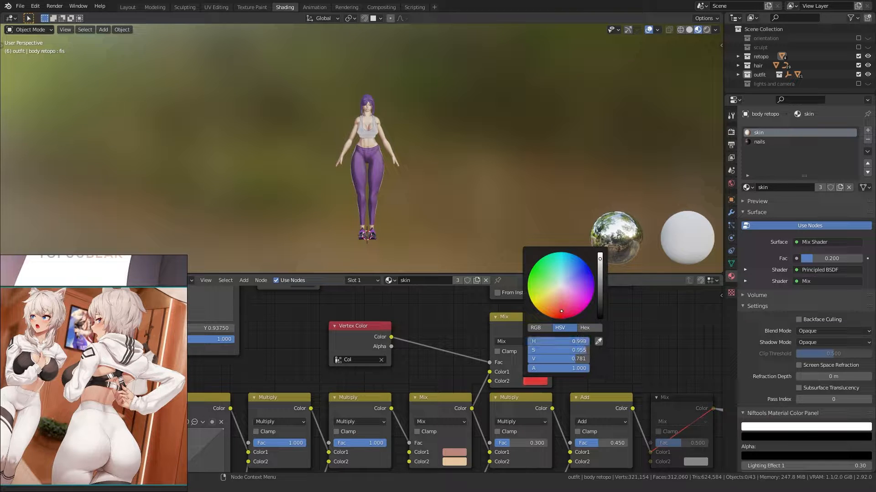
{"action": "middle_click_drag", "start_coordinate": [469, 346], "coordinate": [452, 334]}
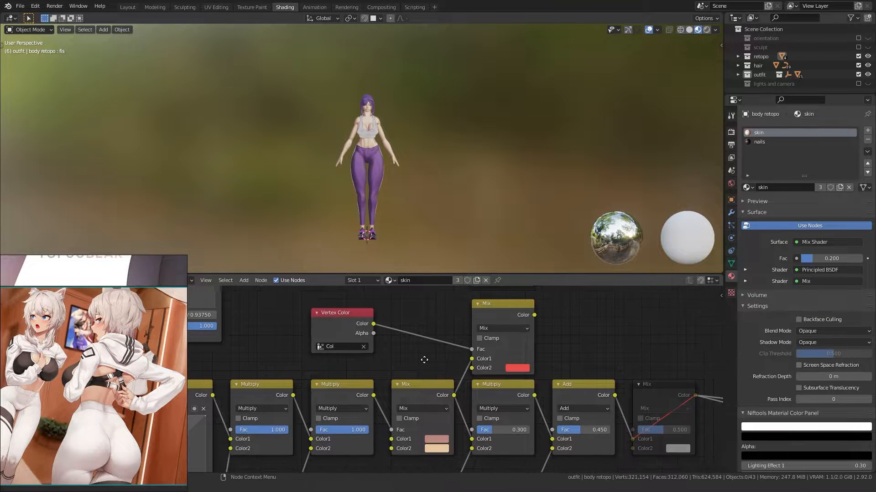
{"action": "left_click_drag", "start_coordinate": [532, 315], "coordinate": [468, 439]}
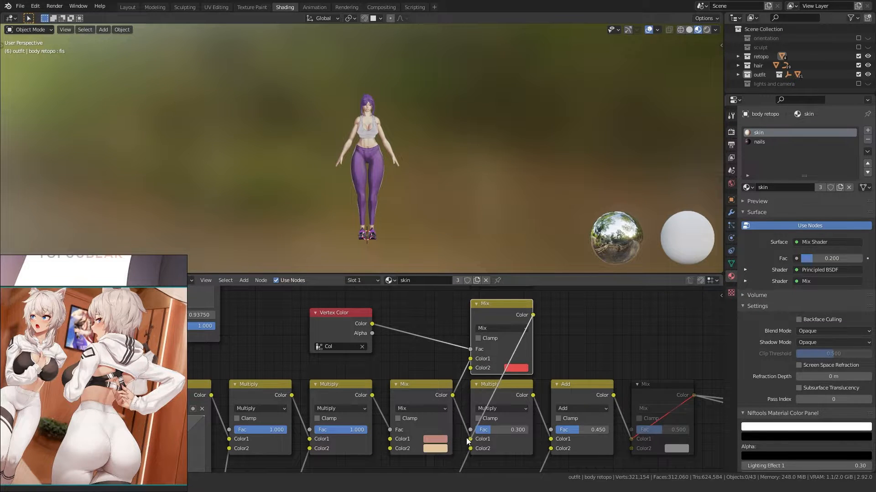
{"action": "scroll", "coordinate": [354, 173], "scroll_direction": "up", "scroll_amount": 6}
{"action": "middle_click_drag", "start_coordinate": [358, 83], "coordinate": [335, 175], "text": "shift"}
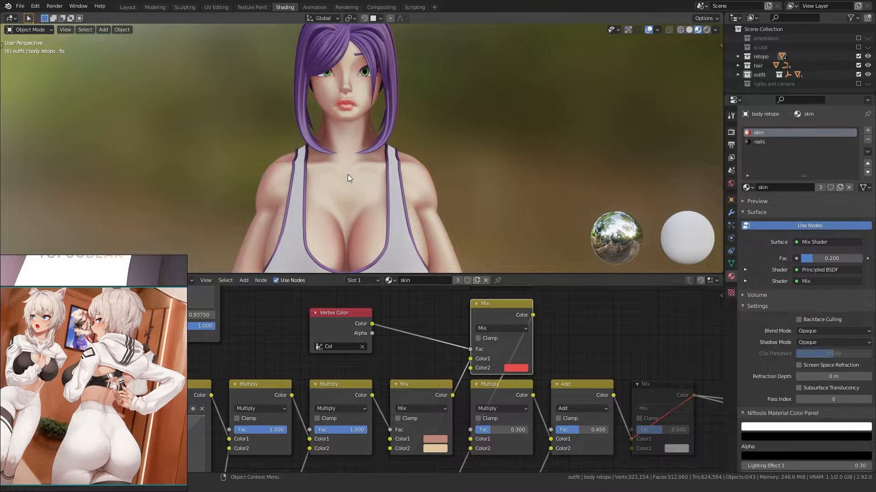
Step: Return the body to Vertex Paint mode in the Layout workspace and show the abdomen in Solid shading
{"action": "key", "text": "ctrl+Tab"}
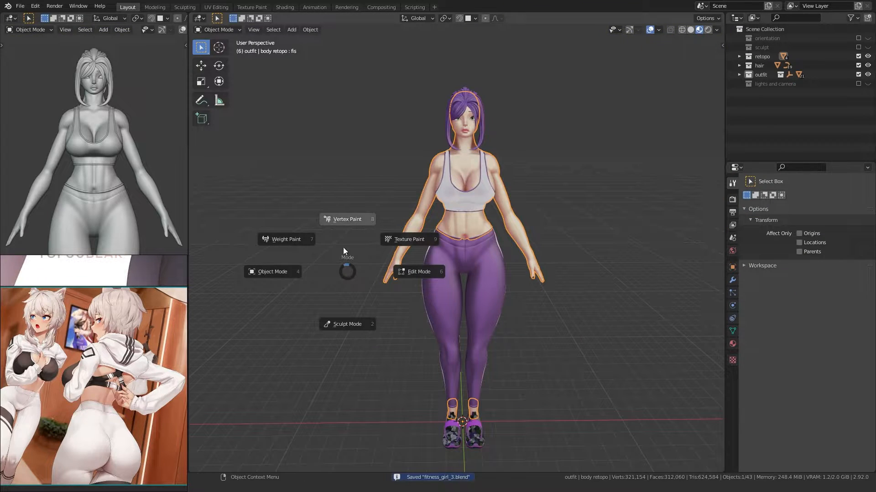
{"action": "left_click", "coordinate": [343, 219]}
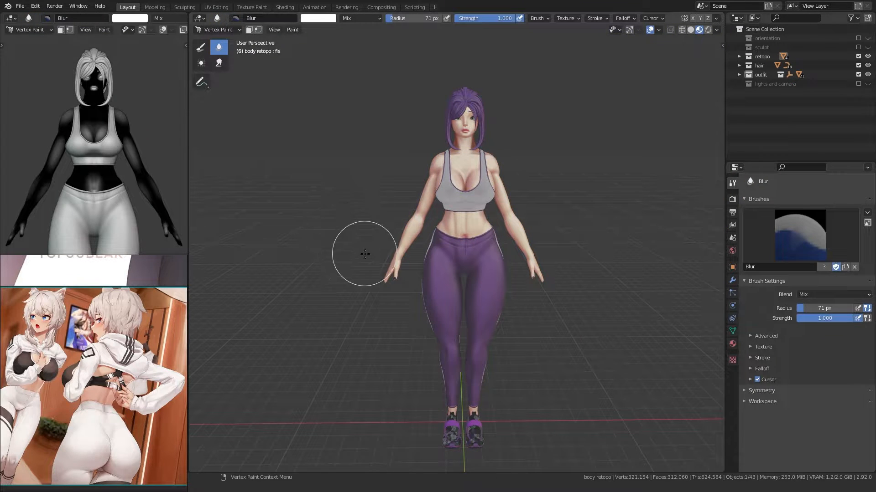
{"action": "scroll", "coordinate": [470, 257], "scroll_direction": "up", "scroll_amount": 3}
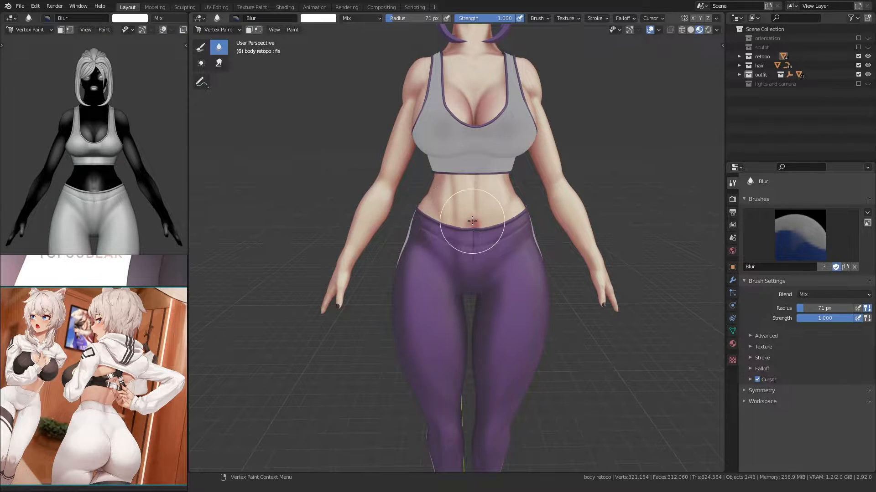
{"action": "key", "text": "z"}
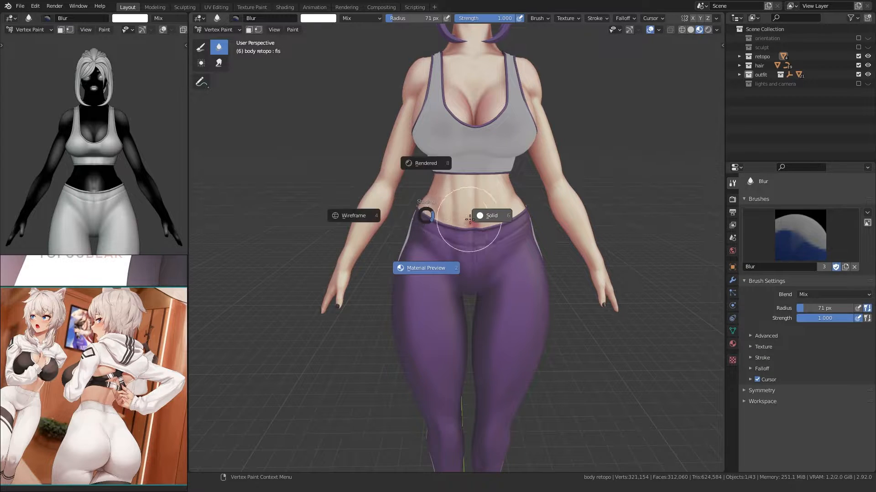
{"action": "left_click", "coordinate": [477, 215]}
{"action": "middle_click_drag", "start_coordinate": [430, 198], "coordinate": [406, 213], "text": "shift"}
{"action": "scroll", "coordinate": [406, 213], "scroll_direction": "up", "scroll_amount": 5}
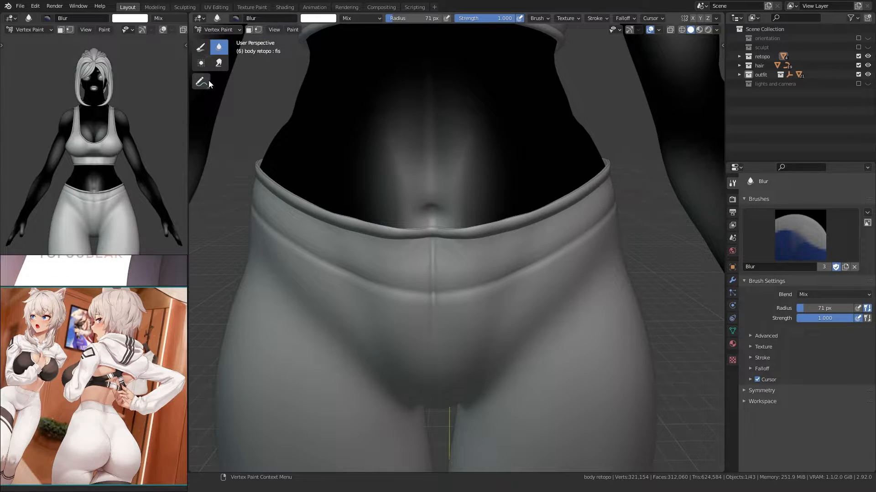
Step: Darken the paint color to a dark grey with value 0.220 and paint over the area around the navel with a 71 px Draw brush
{"action": "left_click", "coordinate": [322, 19]}
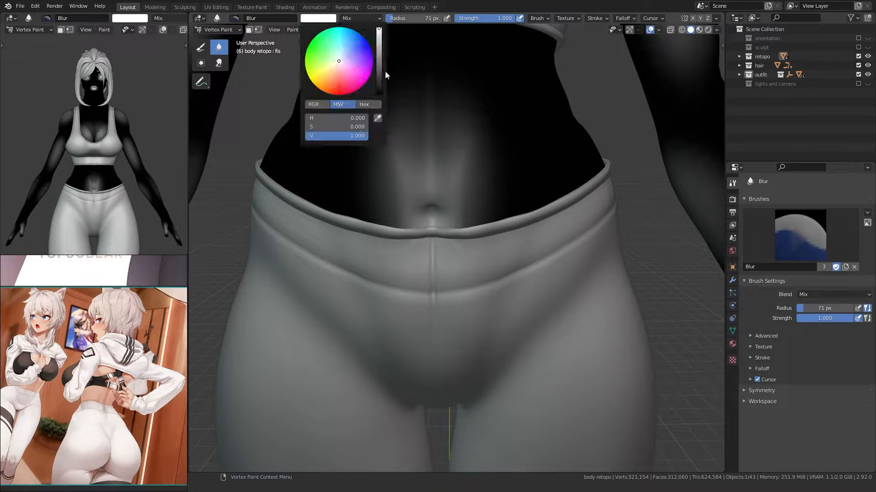
{"action": "left_click", "coordinate": [197, 46]}
{"action": "left_click", "coordinate": [307, 19]}
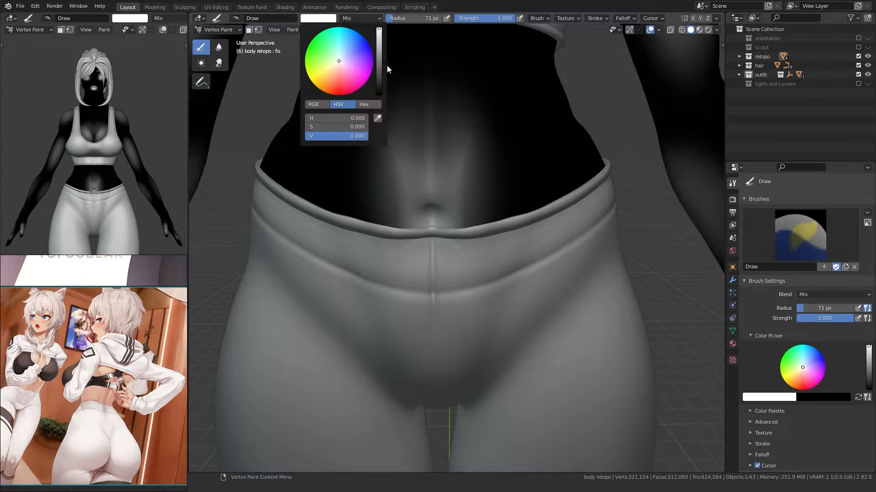
{"action": "left_click", "coordinate": [386, 64]}
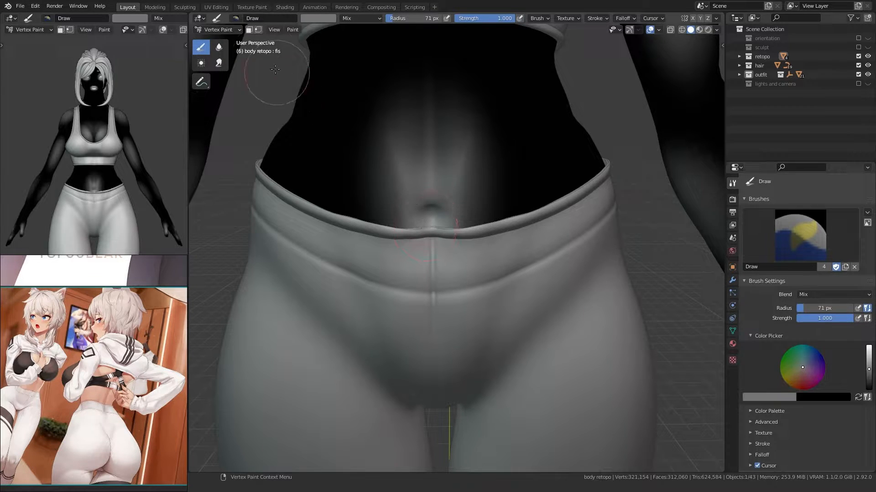
{"action": "left_click", "coordinate": [328, 18]}
{"action": "left_click", "coordinate": [379, 78]}
{"action": "mouse_move", "coordinate": [436, 209]}
{"action": "left_mouse_down"}
{"action": "mouse_move", "coordinate": [432, 190]}
{"action": "mouse_move", "coordinate": [451, 235]}
{"action": "left_mouse_up"}
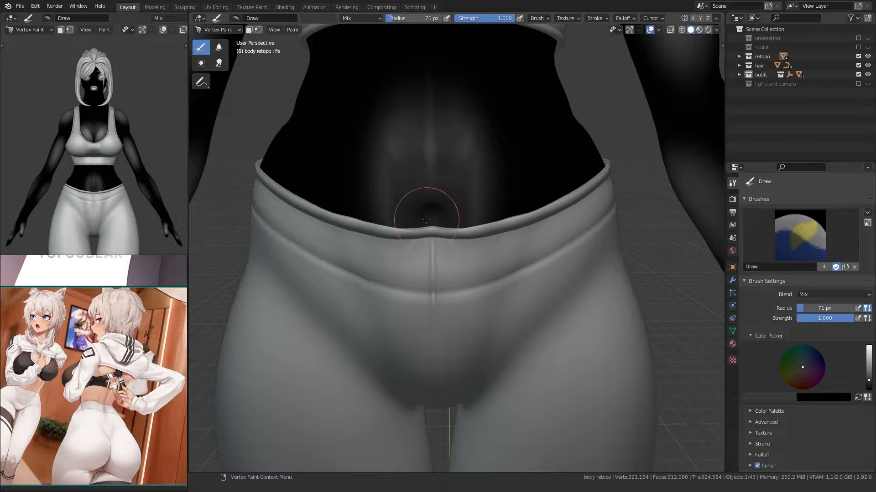
Step: Blur the grey patch on the abdomen at a 114 px radius and check the skin in Material Preview
{"action": "left_click", "coordinate": [218, 47]}
{"action": "mouse_move", "coordinate": [447, 202]}
{"action": "left_mouse_down"}
{"action": "mouse_move", "coordinate": [459, 152]}
{"action": "mouse_move", "coordinate": [461, 182]}
{"action": "mouse_move", "coordinate": [436, 133]}
{"action": "mouse_move", "coordinate": [367, 169]}
{"action": "mouse_move", "coordinate": [451, 170]}
{"action": "mouse_move", "coordinate": [454, 127]}
{"action": "mouse_move", "coordinate": [487, 223]}
{"action": "left_mouse_up"}
{"action": "key", "text": "f"}
{"action": "left_click", "coordinate": [471, 174]}
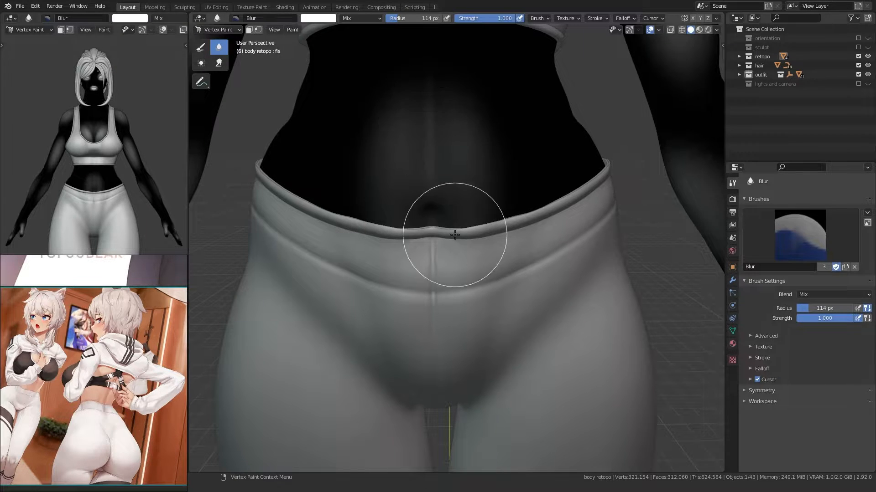
{"action": "key", "text": "z"}
{"action": "left_click", "coordinate": [445, 184]}
{"action": "key", "text": "z"}
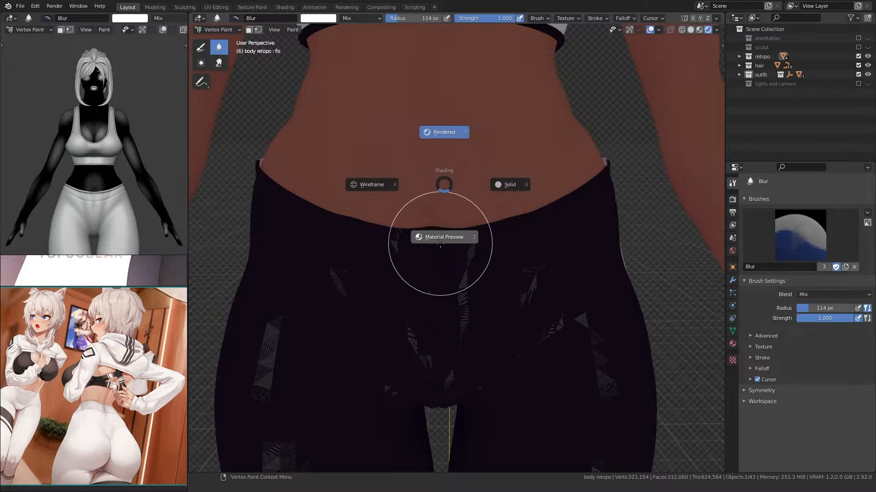
{"action": "left_click", "coordinate": [436, 249]}
{"action": "scroll", "coordinate": [436, 248], "scroll_direction": "down", "scroll_amount": 4}
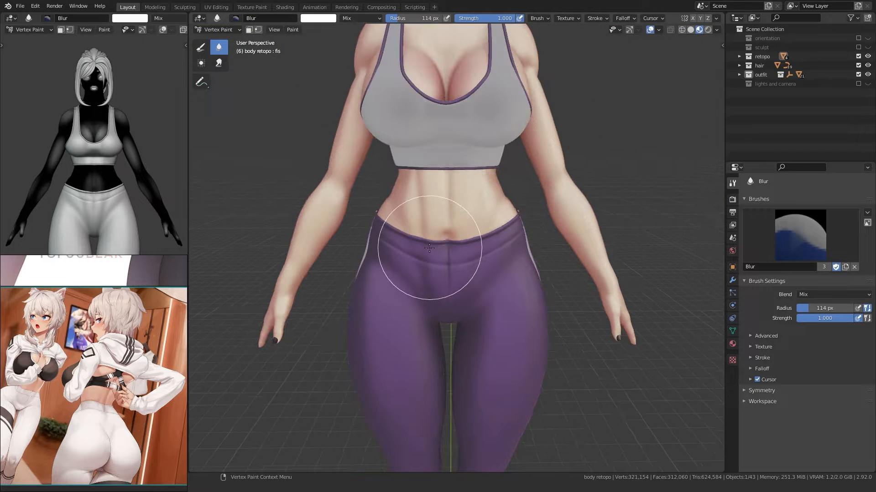
Step: Back in Solid shading, set the Draw color to white and paint the exposed chest above the top's neckline with a 114 px brush
{"action": "key", "text": "z"}
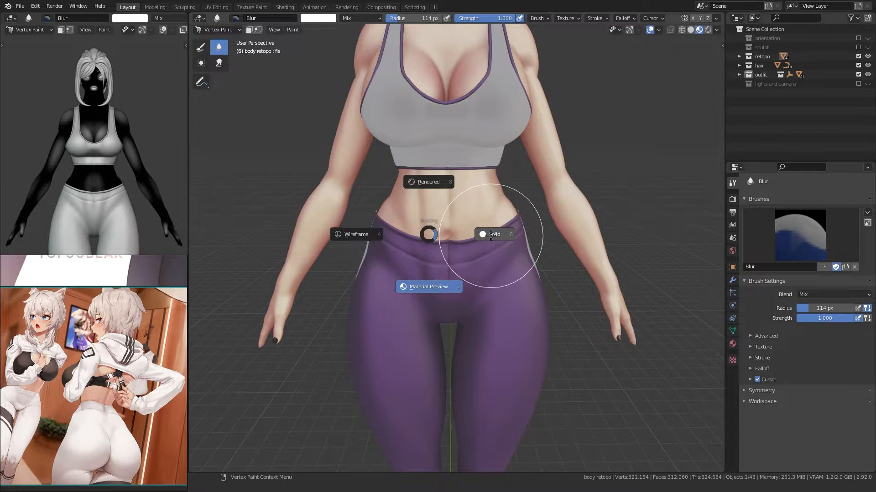
{"action": "left_click", "coordinate": [492, 235]}
{"action": "middle_click_drag", "start_coordinate": [419, 220], "coordinate": [427, 321], "text": "shift"}
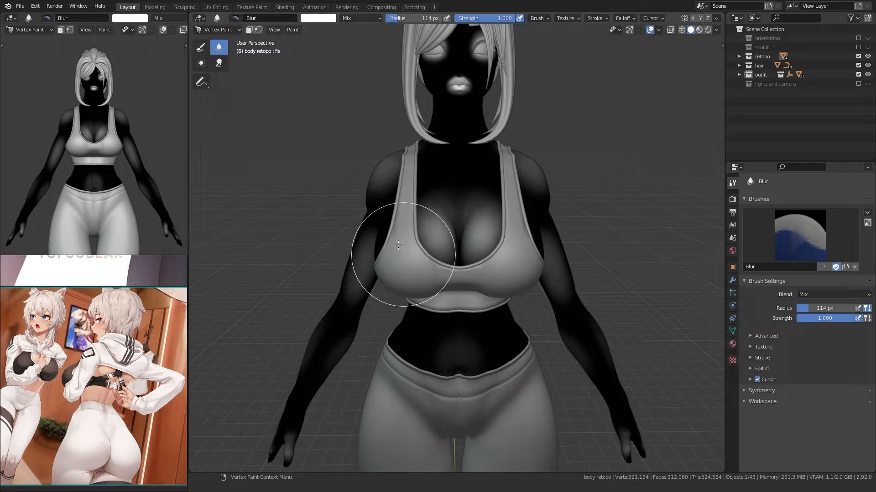
{"action": "left_click", "coordinate": [203, 52]}
{"action": "left_click", "coordinate": [319, 18]}
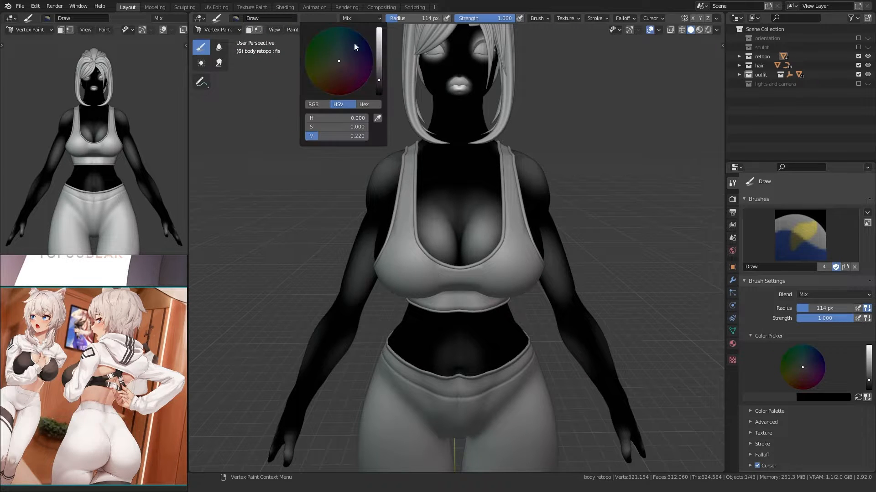
{"action": "mouse_move", "coordinate": [427, 268]}
{"action": "middle_mouse_down"}
{"action": "mouse_move", "coordinate": [477, 285]}
{"action": "mouse_move", "coordinate": [420, 266]}
{"action": "middle_mouse_up"}
{"action": "scroll", "coordinate": [421, 266], "scroll_direction": "up", "scroll_amount": 3}
{"action": "left_click_drag", "start_coordinate": [522, 266], "coordinate": [522, 254]}
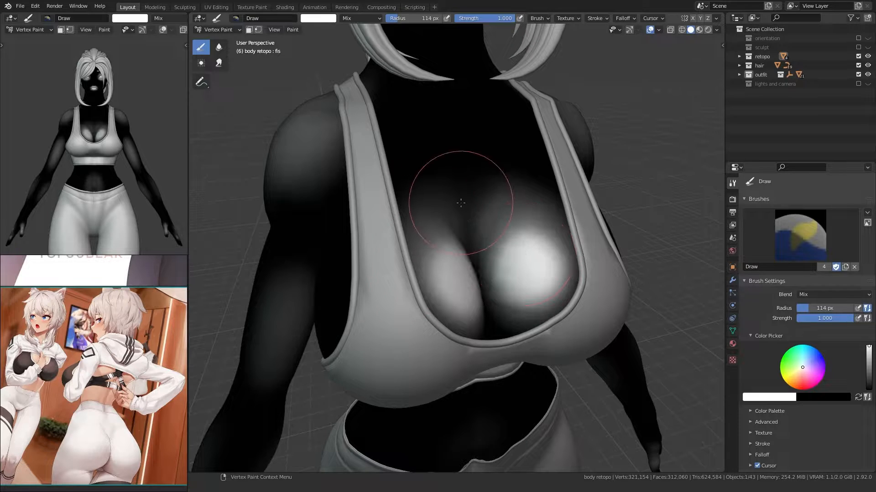
Step: Blur the white chest patches at a 114 px radius and inspect the blush in Material Preview
{"action": "left_click", "coordinate": [219, 47]}
{"action": "mouse_move", "coordinate": [479, 209]}
{"action": "left_mouse_down"}
{"action": "mouse_move", "coordinate": [505, 191]}
{"action": "mouse_move", "coordinate": [547, 254]}
{"action": "mouse_move", "coordinate": [479, 280]}
{"action": "mouse_move", "coordinate": [521, 343]}
{"action": "left_mouse_up"}
{"action": "key", "text": "z"}
{"action": "left_click", "coordinate": [480, 386]}
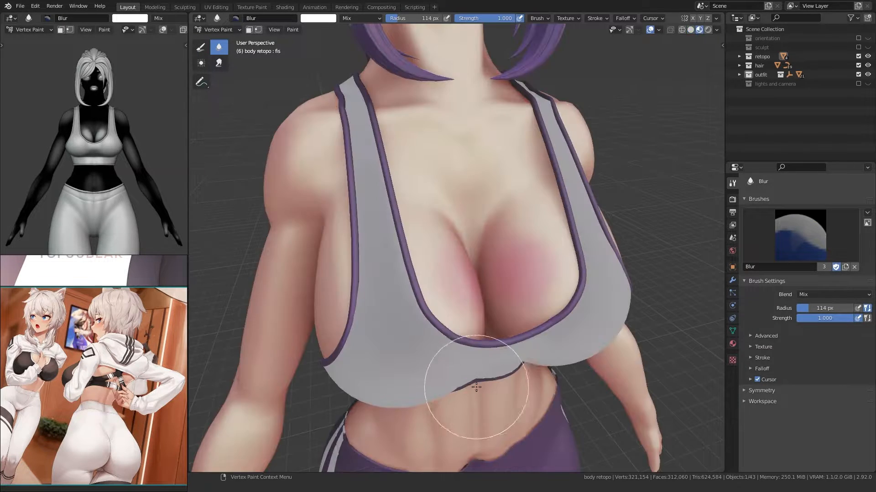
{"action": "scroll", "coordinate": [485, 361], "scroll_direction": "down", "scroll_amount": 5}
{"action": "middle_click_drag", "start_coordinate": [485, 360], "coordinate": [434, 340]}
{"action": "scroll", "coordinate": [434, 340], "scroll_direction": "up", "scroll_amount": 3}
Step: Soften the chest patches further with the 114 px Blur brush in Solid shading and check them again in Material Preview
{"action": "key", "text": "z"}
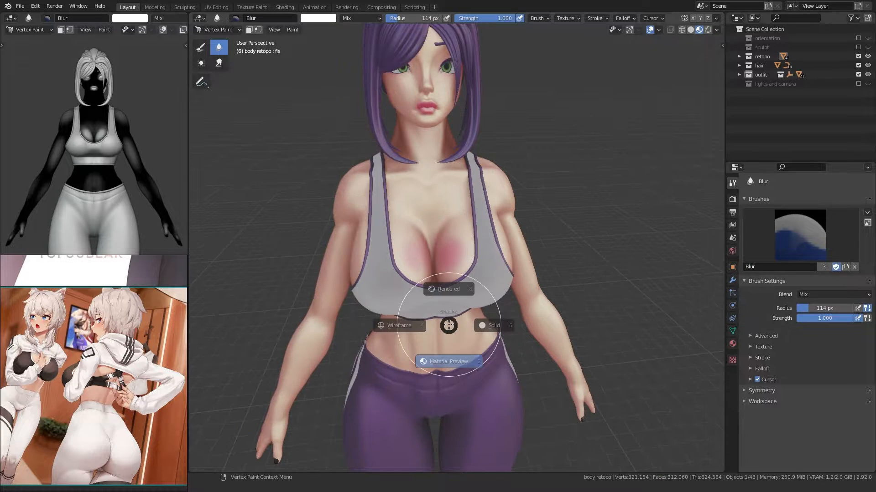
{"action": "left_click", "coordinate": [463, 337]}
{"action": "scroll", "coordinate": [463, 336], "scroll_direction": "up", "scroll_amount": 2}
{"action": "mouse_move", "coordinate": [452, 284]}
{"action": "left_mouse_down"}
{"action": "mouse_move", "coordinate": [469, 241]}
{"action": "mouse_move", "coordinate": [462, 311]}
{"action": "left_mouse_up"}
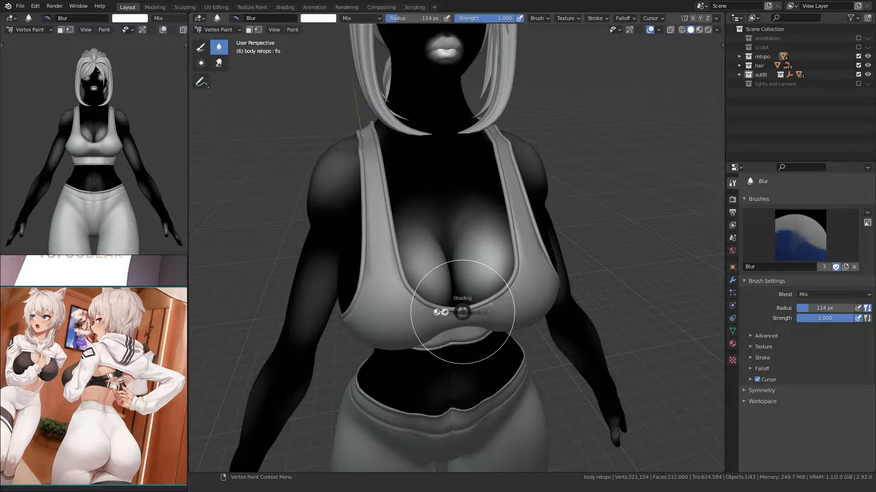
{"action": "left_click", "coordinate": [463, 360]}
Step: Return to Solid shading and repaint the chest patches above the neckline white using the Draw brush at an 84 px radius
{"action": "key", "text": "z"}
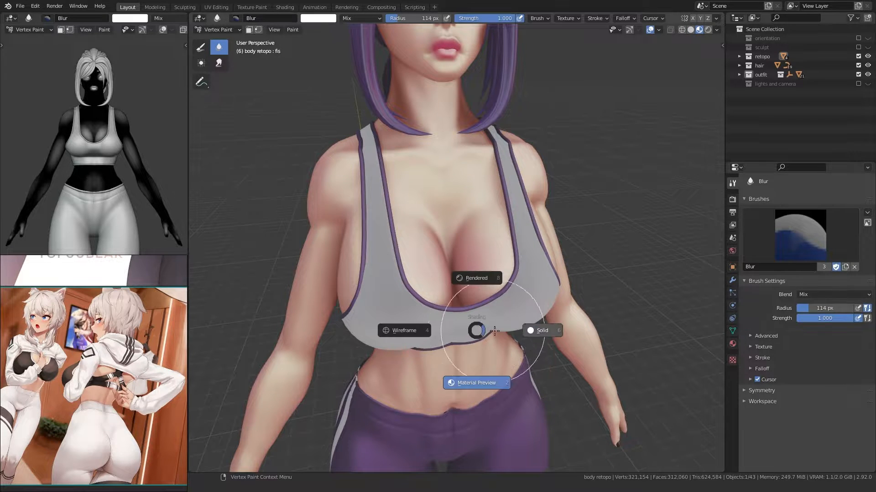
{"action": "left_click", "coordinate": [494, 330]}
{"action": "left_click", "coordinate": [201, 47]}
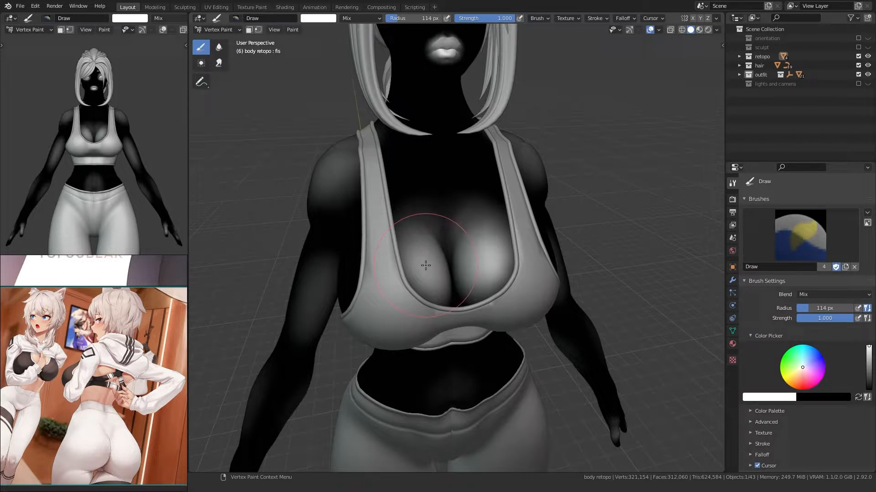
{"action": "key", "text": "f"}
{"action": "left_click", "coordinate": [467, 258]}
{"action": "left_click_drag", "start_coordinate": [469, 259], "coordinate": [476, 258]}
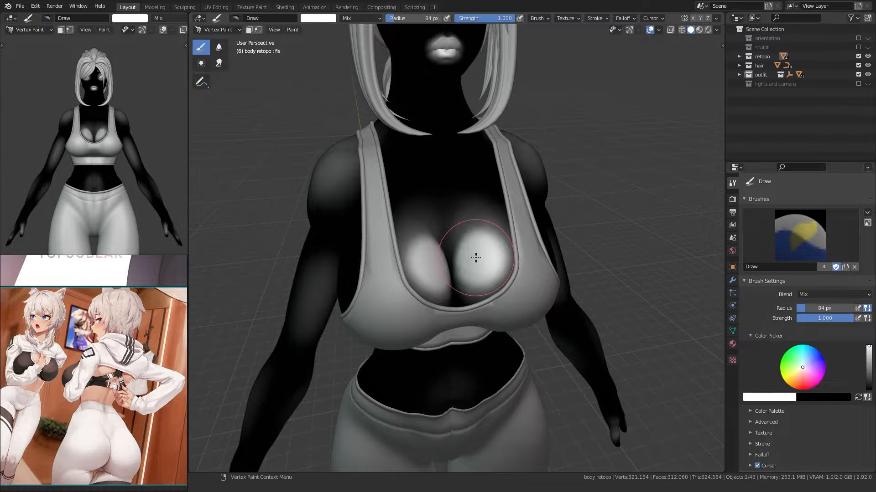
Step: Blur the edges of the white chest patches at a 41 px radius, continuing from a closer angled view at 82 px
{"action": "left_click", "coordinate": [219, 47]}
{"action": "key", "text": "f"}
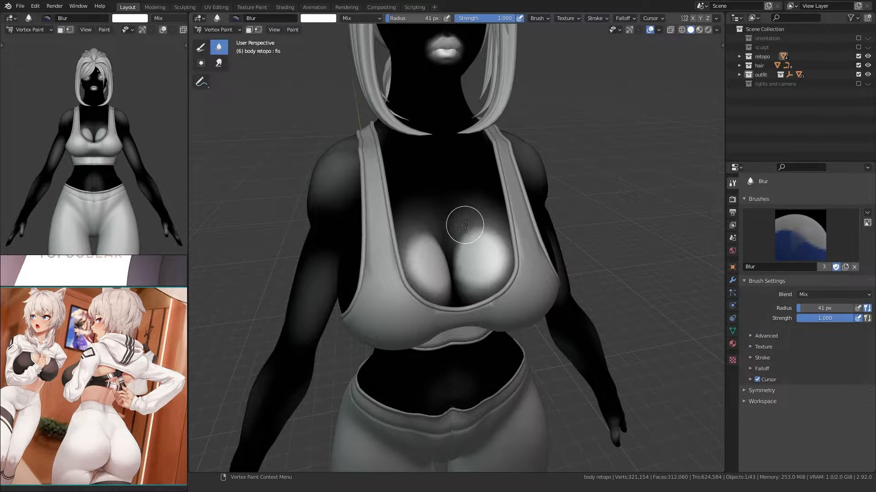
{"action": "mouse_move", "coordinate": [506, 251]}
{"action": "left_mouse_down"}
{"action": "mouse_move", "coordinate": [507, 282]}
{"action": "mouse_move", "coordinate": [449, 265]}
{"action": "mouse_move", "coordinate": [468, 277]}
{"action": "mouse_move", "coordinate": [474, 249]}
{"action": "left_mouse_up"}
{"action": "middle_click_drag", "start_coordinate": [474, 249], "coordinate": [452, 204]}
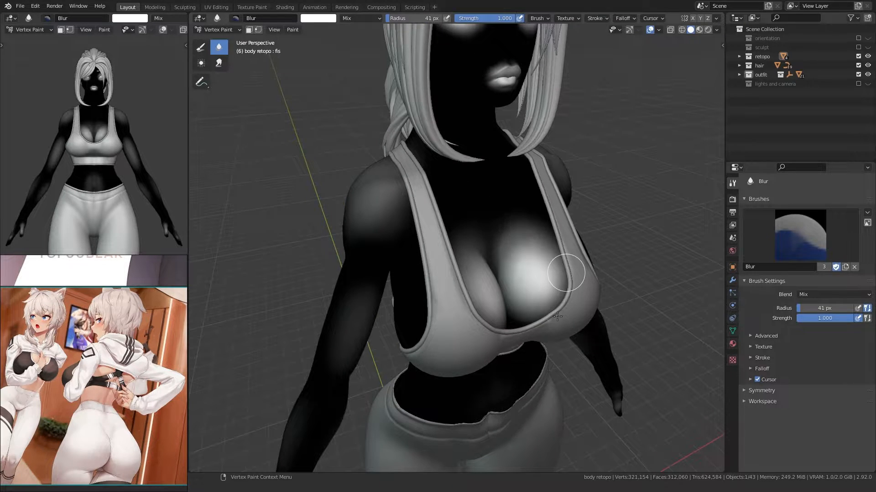
{"action": "middle_click_drag", "start_coordinate": [469, 246], "coordinate": [533, 269]}
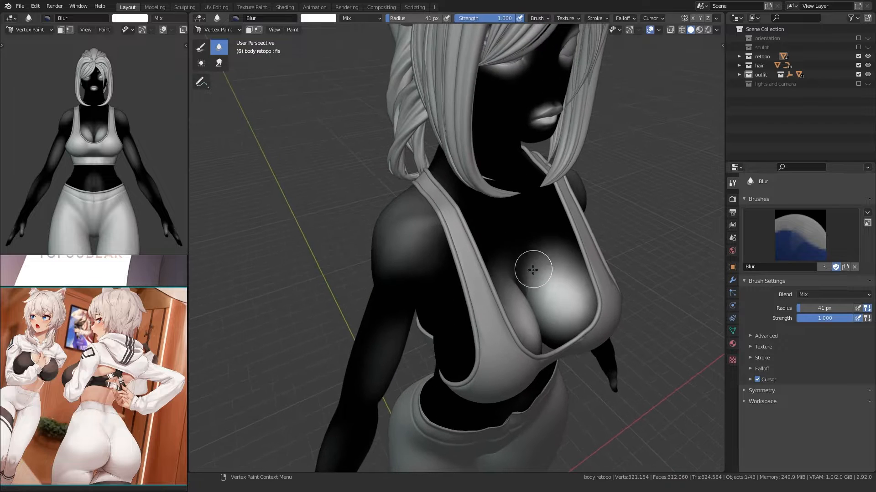
{"action": "middle_click_drag", "start_coordinate": [507, 301], "coordinate": [513, 262], "text": "ctrl"}
{"action": "key", "text": "f"}
{"action": "left_click", "coordinate": [597, 303]}
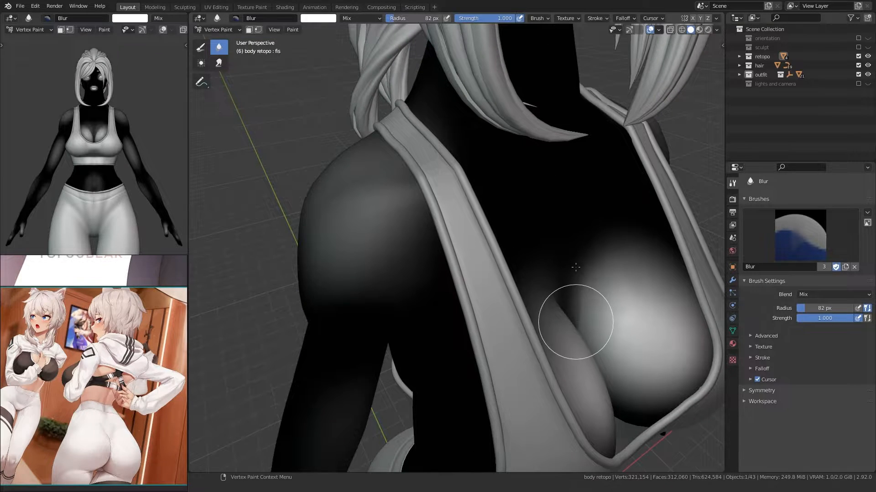
Step: Inspect the chest blush in Material Preview from close up and from the front, restore Solid shading and save the file
{"action": "key", "text": "z"}
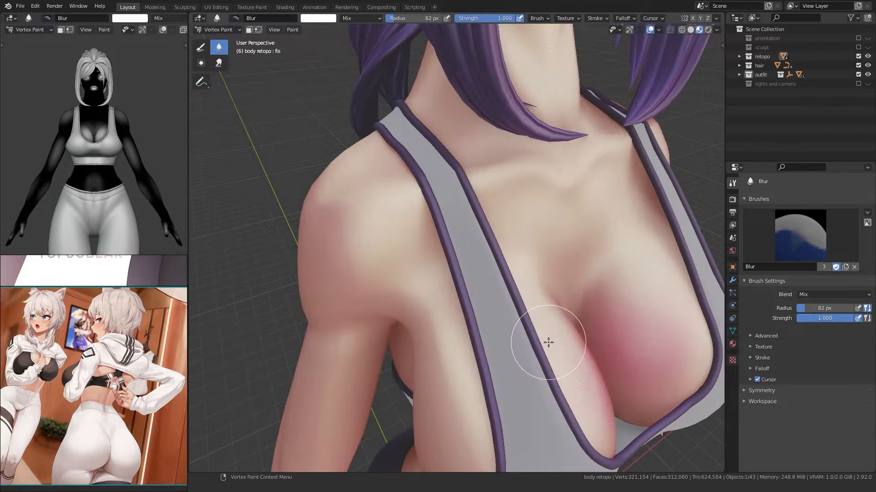
{"action": "scroll", "coordinate": [502, 347], "scroll_direction": "down", "scroll_amount": 6}
{"action": "middle_click_drag", "start_coordinate": [502, 346], "coordinate": [470, 344]}
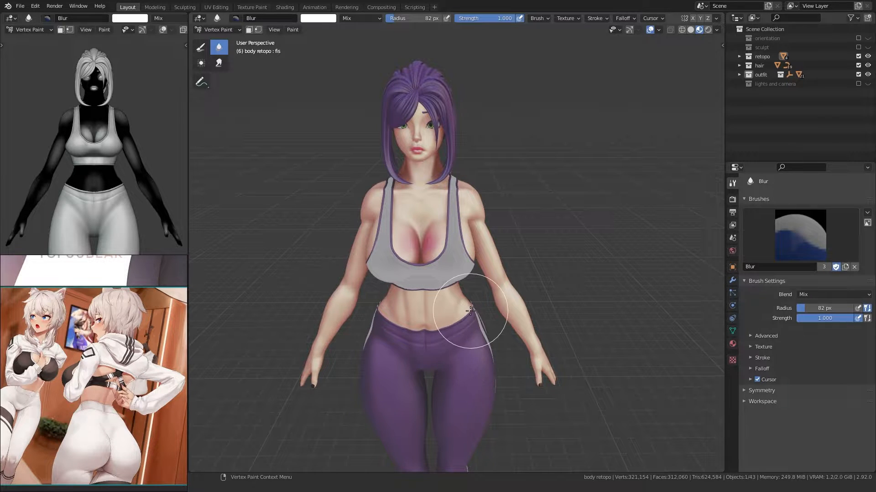
{"action": "key", "text": "z"}
{"action": "left_click", "coordinate": [521, 306]}
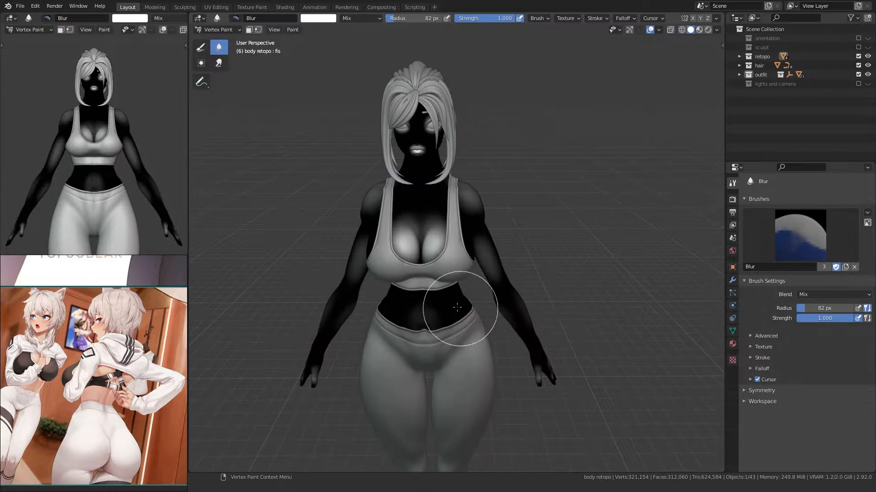
{"action": "key", "text": "ctrl+s"}
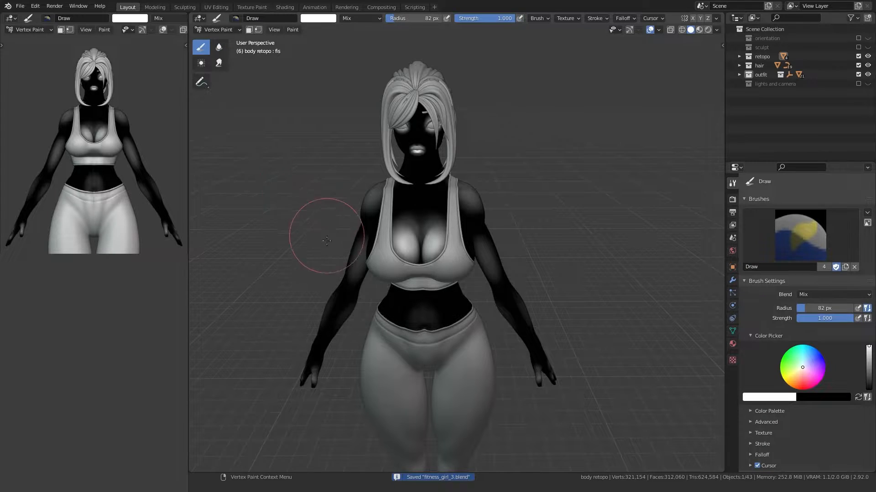
Step: Paint the shoulder cap white with the Draw brush at a 51 px radius
{"action": "mouse_move", "coordinate": [326, 237]}
{"action": "middle_mouse_down"}
{"action": "mouse_move", "coordinate": [285, 258]}
{"action": "mouse_move", "coordinate": [346, 258]}
{"action": "middle_mouse_up"}
{"action": "scroll", "coordinate": [348, 258], "scroll_direction": "up", "scroll_amount": 3}
{"action": "key", "text": "f"}
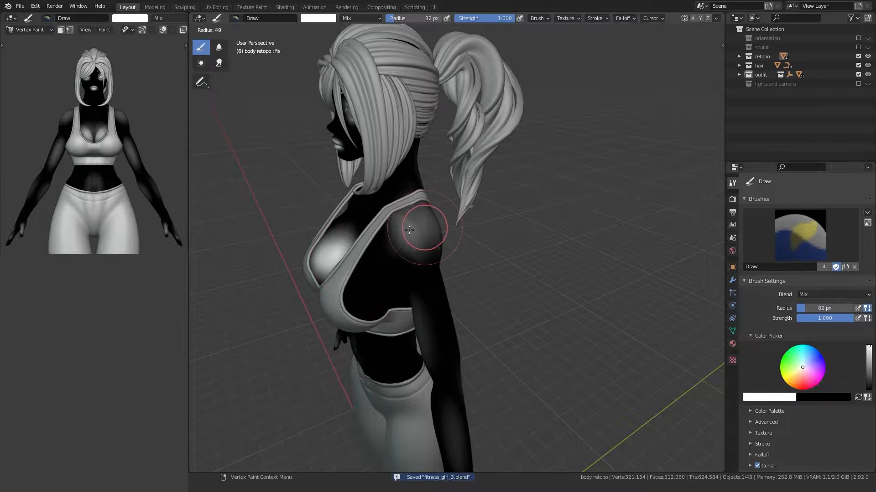
{"action": "left_click", "coordinate": [445, 230]}
{"action": "left_click_drag", "start_coordinate": [420, 227], "coordinate": [418, 243]}
{"action": "middle_click_drag", "start_coordinate": [353, 228], "coordinate": [318, 221]}
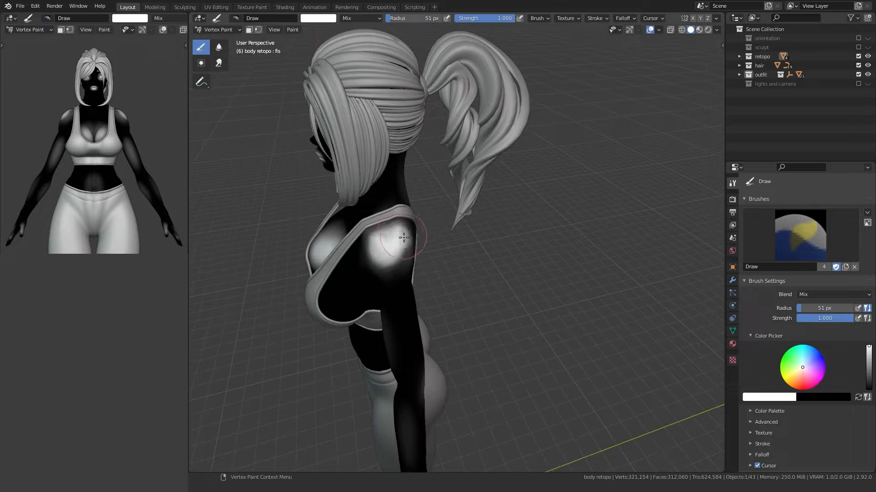
{"action": "left_click_drag", "start_coordinate": [401, 234], "coordinate": [385, 241]}
Step: Blur the white shoulder patch into the upper arm, enlarging the Blur brush radius to 69 px
{"action": "left_click", "coordinate": [219, 46]}
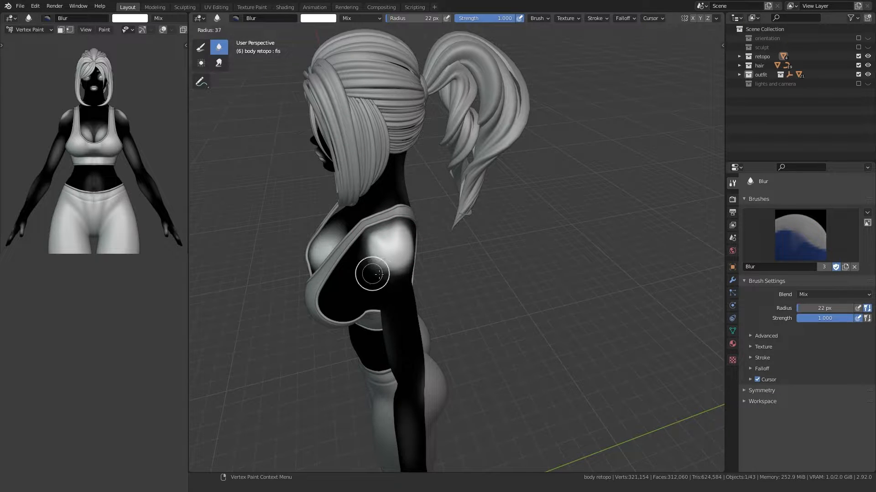
{"action": "mouse_move", "coordinate": [384, 273]}
{"action": "middle_mouse_down"}
{"action": "mouse_move", "coordinate": [337, 235]}
{"action": "mouse_move", "coordinate": [383, 247]}
{"action": "mouse_move", "coordinate": [415, 284]}
{"action": "mouse_move", "coordinate": [348, 240]}
{"action": "mouse_move", "coordinate": [350, 248]}
{"action": "mouse_move", "coordinate": [293, 254]}
{"action": "mouse_move", "coordinate": [352, 291]}
{"action": "mouse_move", "coordinate": [349, 226]}
{"action": "mouse_move", "coordinate": [292, 183]}
{"action": "mouse_move", "coordinate": [346, 176]}
{"action": "mouse_move", "coordinate": [416, 256]}
{"action": "middle_mouse_up"}
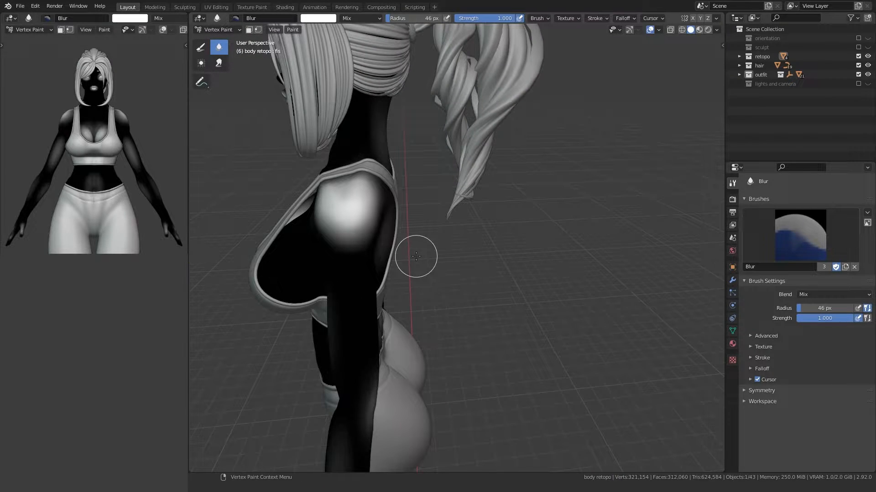
{"action": "mouse_move", "coordinate": [293, 160]}
{"action": "middle_mouse_down"}
{"action": "mouse_move", "coordinate": [344, 183]}
{"action": "mouse_move", "coordinate": [424, 191]}
{"action": "middle_mouse_up"}
{"action": "key", "text": "f"}
{"action": "left_click", "coordinate": [475, 225]}
{"action": "left_click_drag", "start_coordinate": [450, 217], "coordinate": [460, 248]}
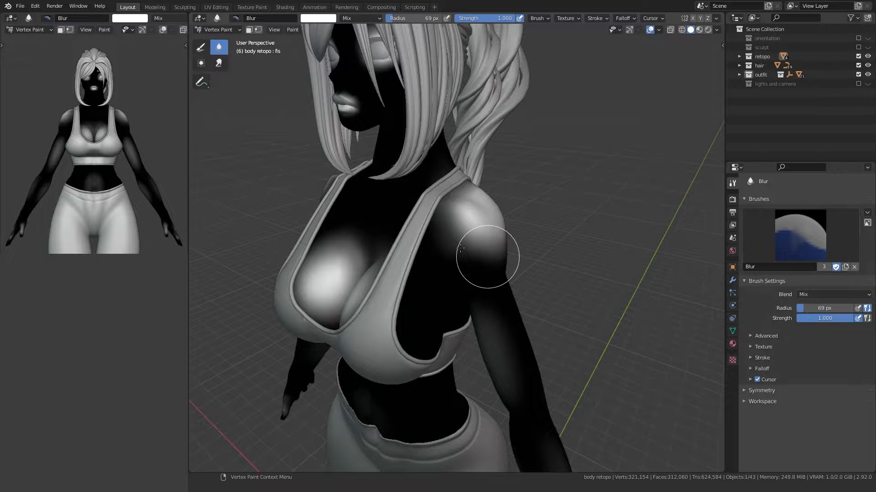
{"action": "middle_click_drag", "start_coordinate": [461, 248], "coordinate": [352, 268]}
{"action": "middle_click_drag", "start_coordinate": [404, 255], "coordinate": [382, 207]}
{"action": "scroll", "coordinate": [382, 207], "scroll_direction": "down", "scroll_amount": 4}
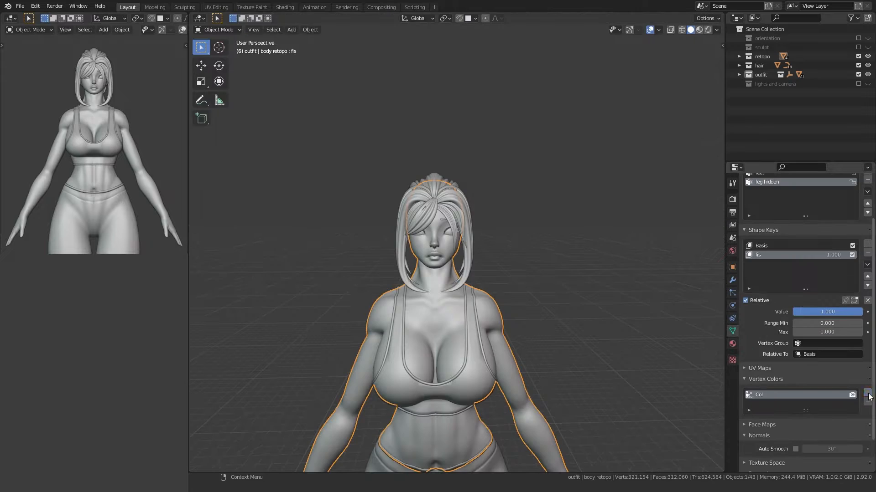
Step: Add a second vertex color layer to the body, make it active for rendering and return to Vertex Paint mode
{"action": "left_click", "coordinate": [867, 393]}
{"action": "scroll", "coordinate": [868, 396], "scroll_direction": "down", "scroll_amount": 1}
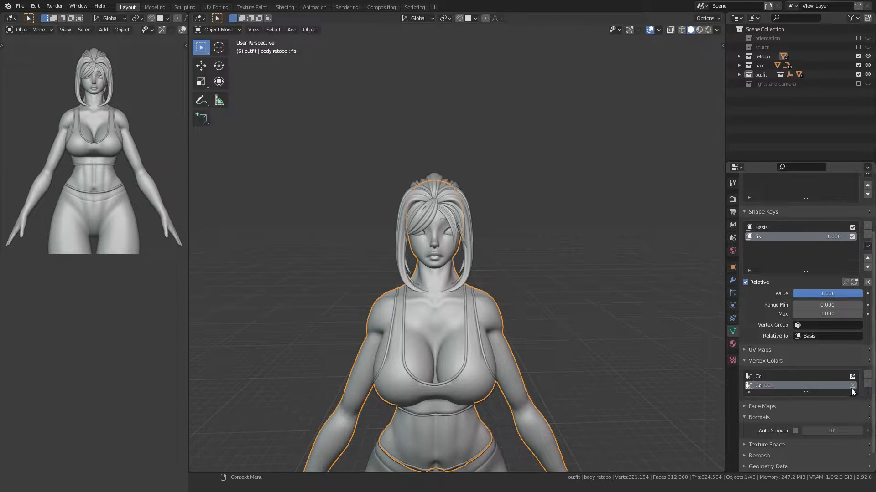
{"action": "key", "text": "z"}
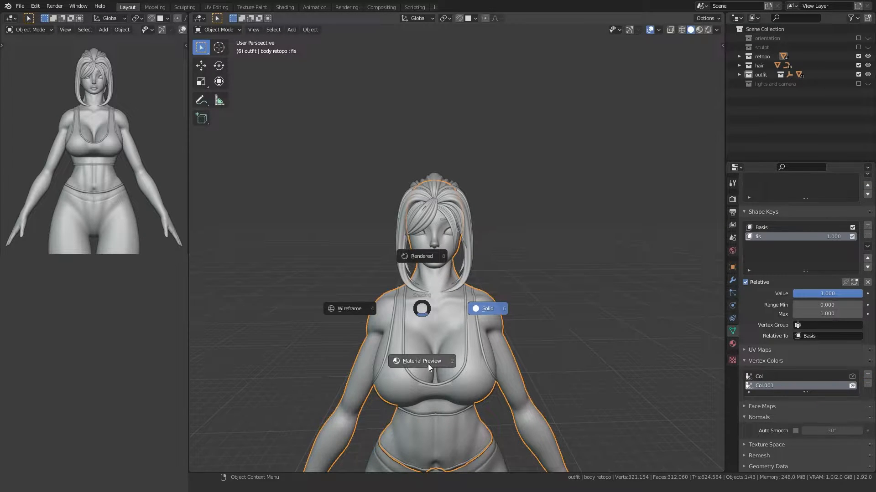
{"action": "left_click", "coordinate": [492, 310]}
{"action": "key", "text": "ctrl+Tab"}
{"action": "left_click", "coordinate": [487, 262]}
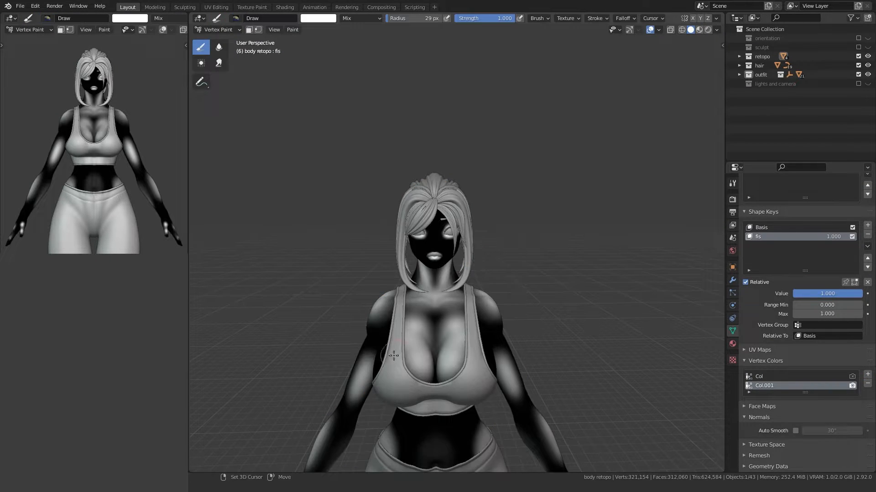
Step: Set the brush color to black and fill the new vertex color layer with it
{"action": "middle_click_drag", "start_coordinate": [393, 356], "coordinate": [403, 350], "text": "shift"}
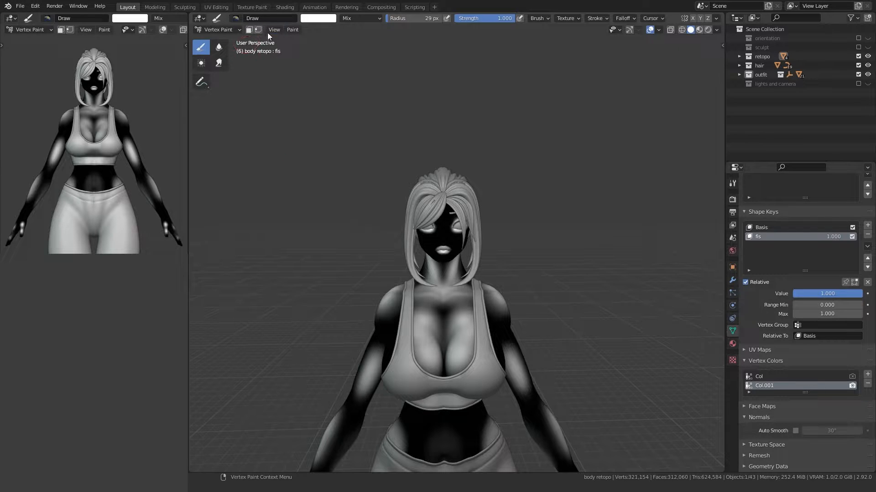
{"action": "left_click", "coordinate": [313, 18]}
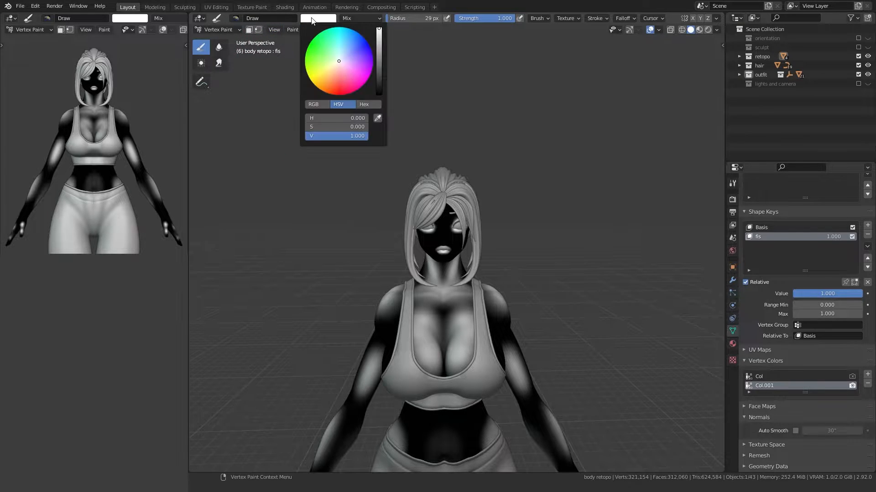
{"action": "left_click_drag", "start_coordinate": [378, 84], "coordinate": [379, 95]}
{"action": "left_click", "coordinate": [292, 29]}
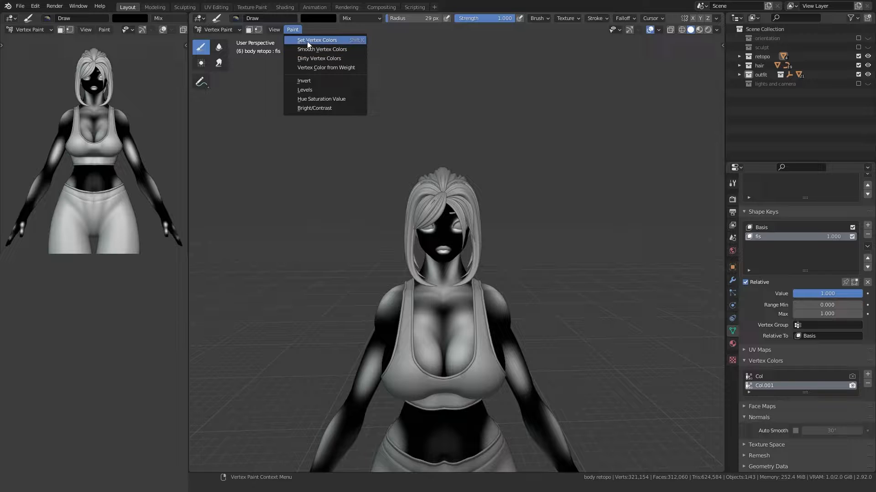
{"action": "left_click", "coordinate": [308, 40]}
Step: Change the Draw color to white and paint over the lips in front view at a 96 px radius
{"action": "left_click", "coordinate": [319, 19]}
{"action": "left_click_drag", "start_coordinate": [381, 49], "coordinate": [380, 24]}
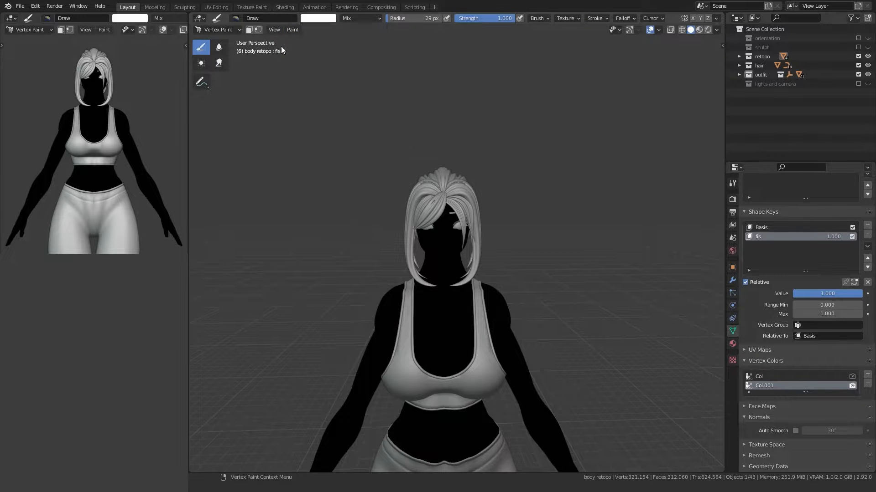
{"action": "scroll", "coordinate": [428, 268], "scroll_direction": "up", "scroll_amount": 5}
{"action": "key", "text": "KP_1"}
{"action": "scroll", "coordinate": [375, 267], "scroll_direction": "up", "scroll_amount": 8}
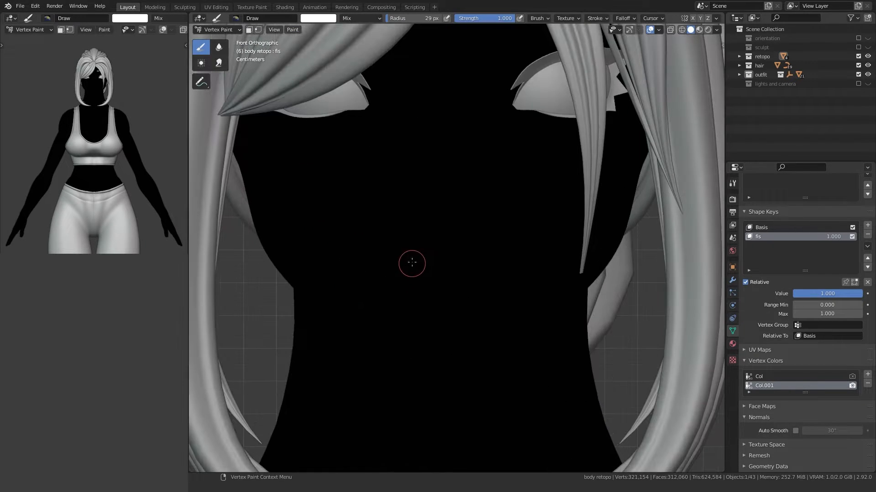
{"action": "key", "text": "f"}
{"action": "left_click", "coordinate": [437, 262]}
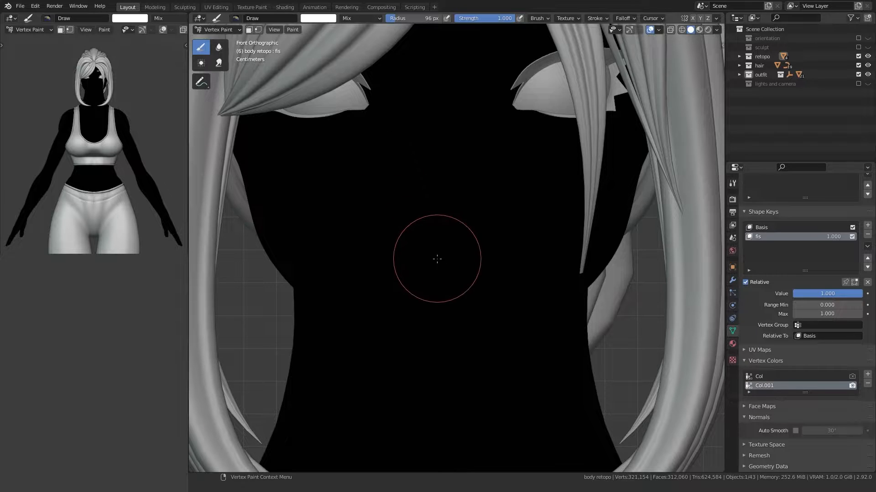
{"action": "mouse_move", "coordinate": [433, 254]}
{"action": "left_mouse_down"}
{"action": "mouse_move", "coordinate": [459, 254]}
{"action": "mouse_move", "coordinate": [478, 267]}
{"action": "mouse_move", "coordinate": [459, 231]}
{"action": "mouse_move", "coordinate": [458, 279]}
{"action": "mouse_move", "coordinate": [446, 273]}
{"action": "mouse_move", "coordinate": [418, 287]}
{"action": "mouse_move", "coordinate": [462, 284]}
{"action": "left_mouse_up"}
Step: Erase the white overpaint around the lips with black at a 57 px radius, refining the upper lip edge at 39 px
{"action": "key", "text": "f"}
{"action": "left_click", "coordinate": [486, 203]}
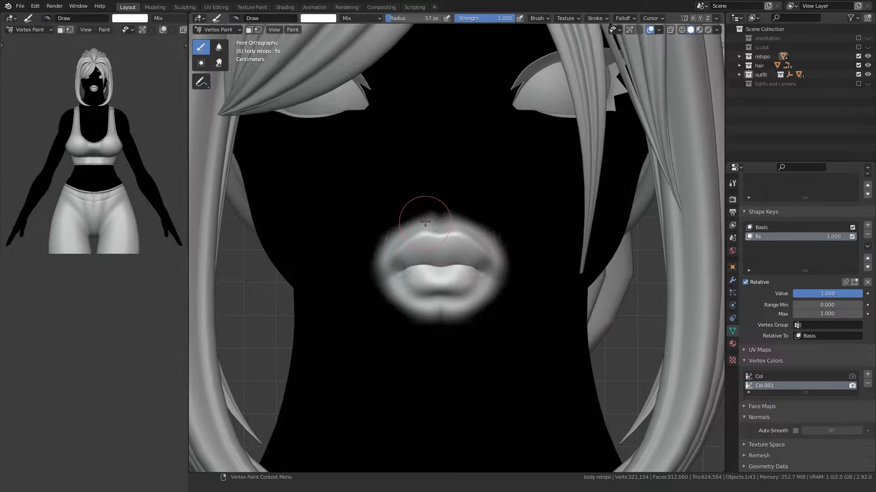
{"action": "mouse_move", "coordinate": [438, 214]}
{"action": "left_mouse_down", "text": "ctrl"}
{"action": "mouse_move", "coordinate": [448, 204]}
{"action": "mouse_move", "coordinate": [500, 243]}
{"action": "mouse_move", "coordinate": [526, 275]}
{"action": "left_mouse_up", "text": "ctrl"}
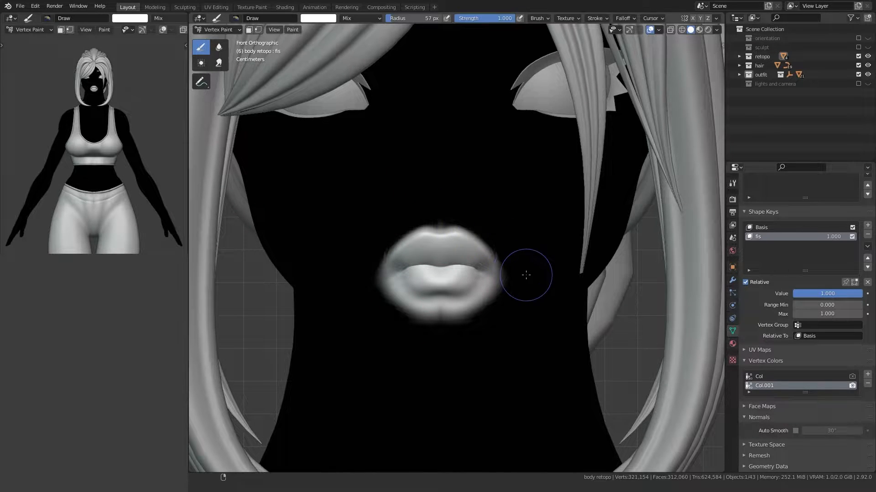
{"action": "mouse_move", "coordinate": [451, 319]}
{"action": "left_mouse_down", "text": "ctrl"}
{"action": "mouse_move", "coordinate": [480, 280]}
{"action": "mouse_move", "coordinate": [435, 315]}
{"action": "left_mouse_up", "text": "ctrl"}
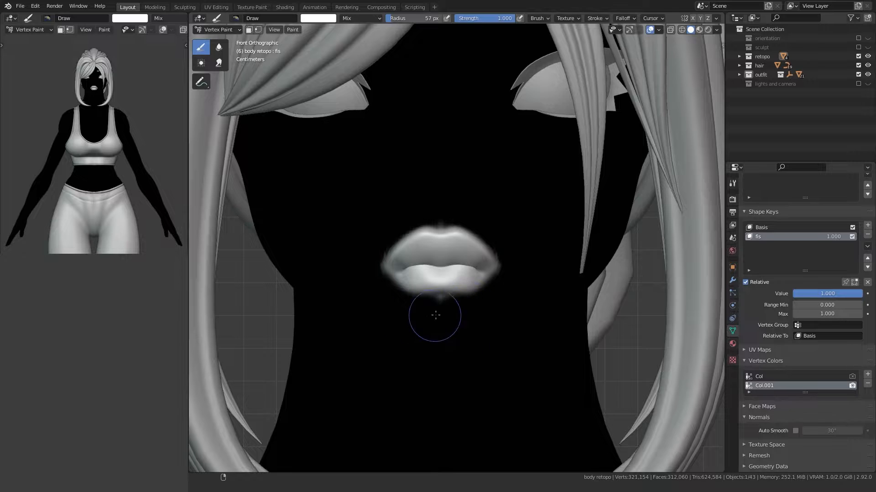
{"action": "key", "text": "f"}
{"action": "left_click", "coordinate": [442, 226]}
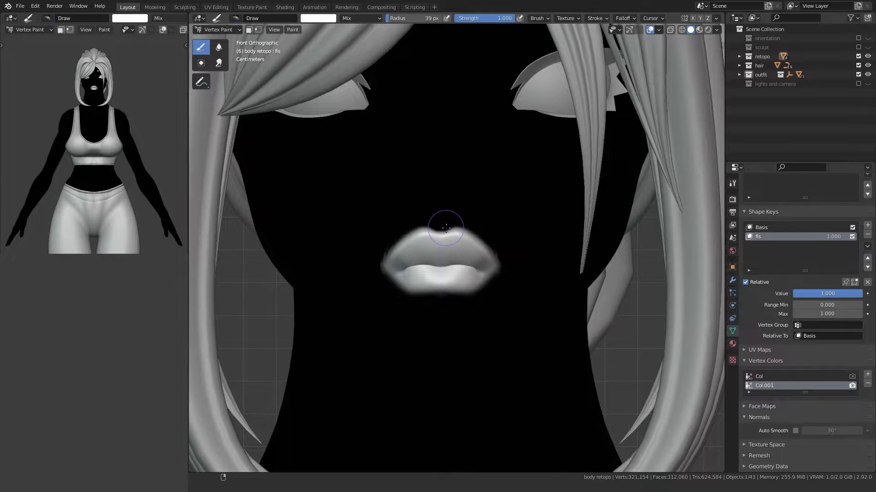
{"action": "mouse_move", "coordinate": [464, 227]}
{"action": "left_mouse_down", "text": "ctrl"}
{"action": "mouse_move", "coordinate": [494, 243]}
{"action": "mouse_move", "coordinate": [501, 263]}
{"action": "left_mouse_up", "text": "ctrl"}
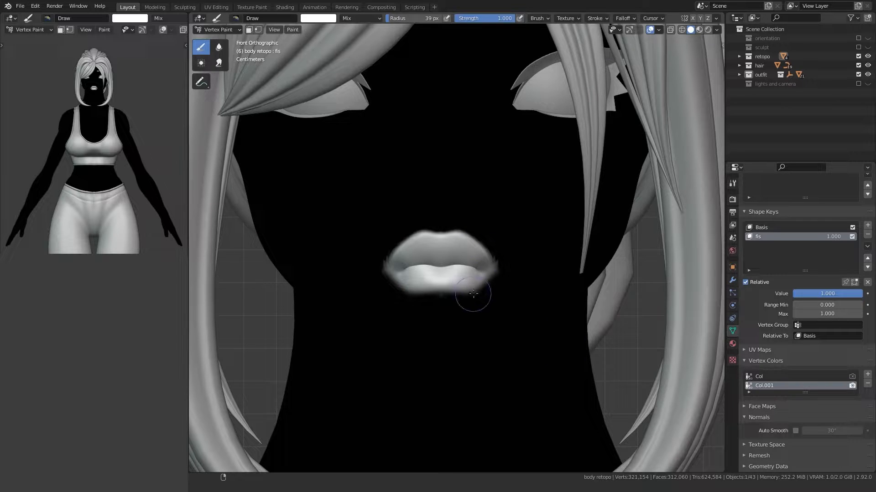
{"action": "left_click_drag", "start_coordinate": [474, 293], "coordinate": [509, 256], "text": "ctrl"}
{"action": "key", "text": "ctrl+z"}
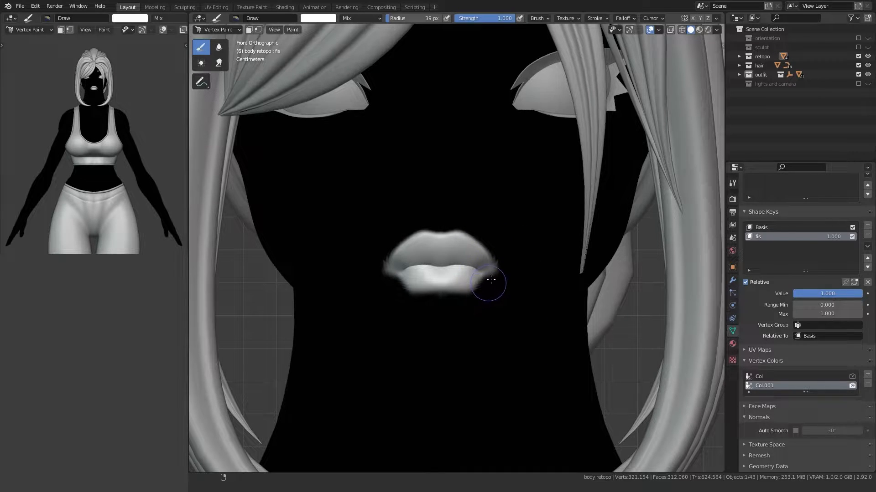
{"action": "key", "text": "ctrl+z"}
Step: Touch up the mouth corners in white with the Draw brush at a 33 px radius
{"action": "key", "text": "f"}
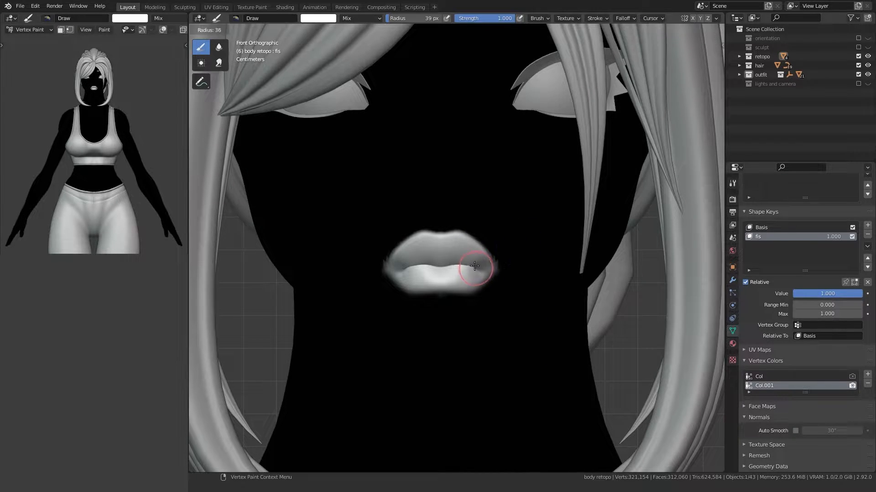
{"action": "left_click", "coordinate": [492, 262]}
{"action": "left_click_drag", "start_coordinate": [490, 264], "coordinate": [488, 269]}
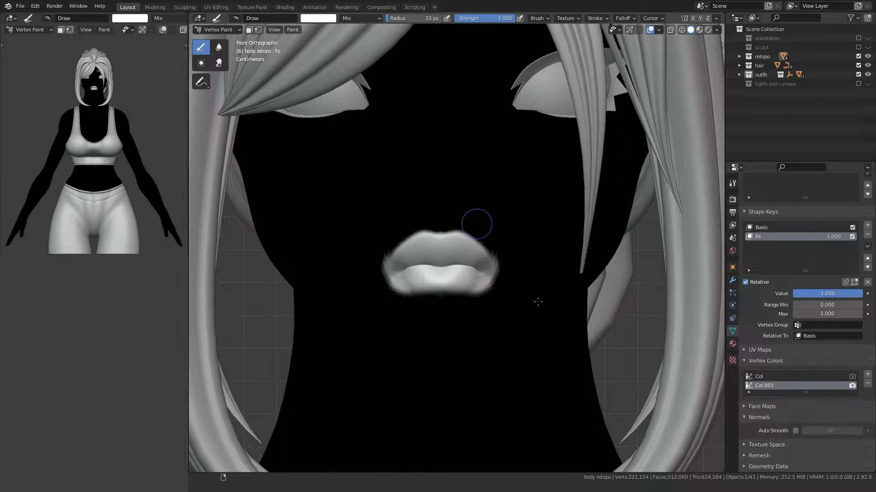
{"action": "key", "text": "ctrl+z"}
{"action": "key", "text": "ctrl+shift+z"}
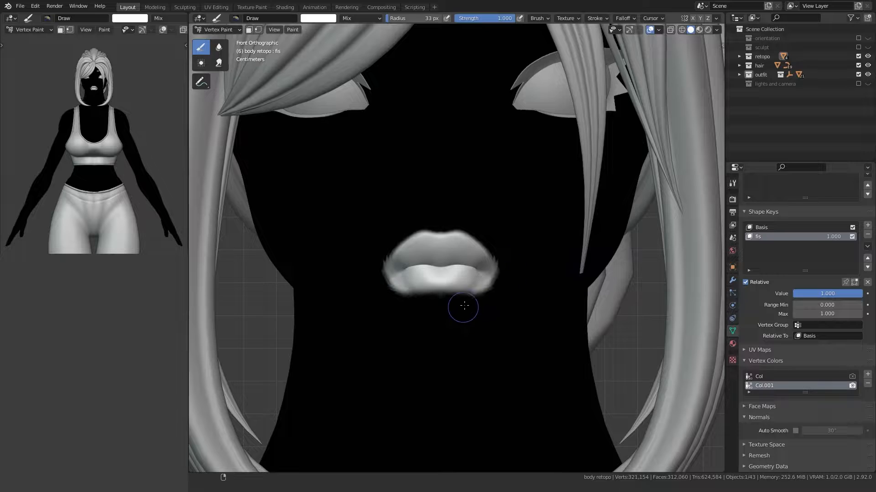
Step: Undo the last white stroke at the mouth corners and soften the lip mask's edges with the Blur brush
{"action": "key", "text": "ctrl+z"}
{"action": "key", "text": "ctrl+shift+z"}
{"action": "key", "text": "ctrl+z"}
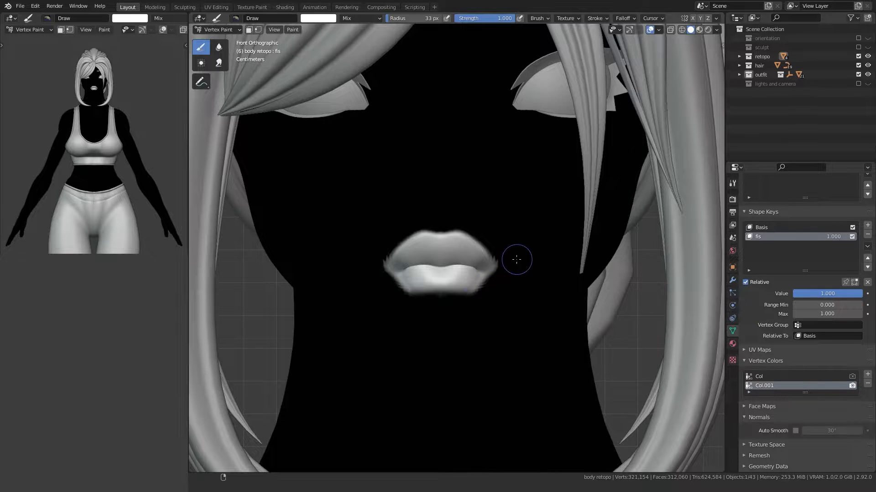
{"action": "key", "text": "bracketleft"}
{"action": "key", "text": "bracketleft"}
{"action": "left_click", "coordinate": [219, 47]}
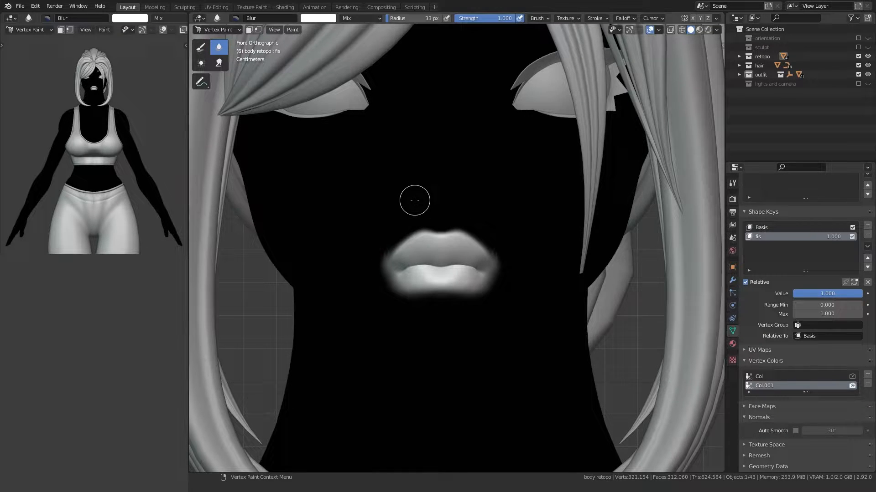
Step: Leave Vertex Paint for Object Mode and open the Shading workspace for the skin material
{"action": "key", "text": "ctrl+Tab"}
{"action": "left_click", "coordinate": [367, 209]}
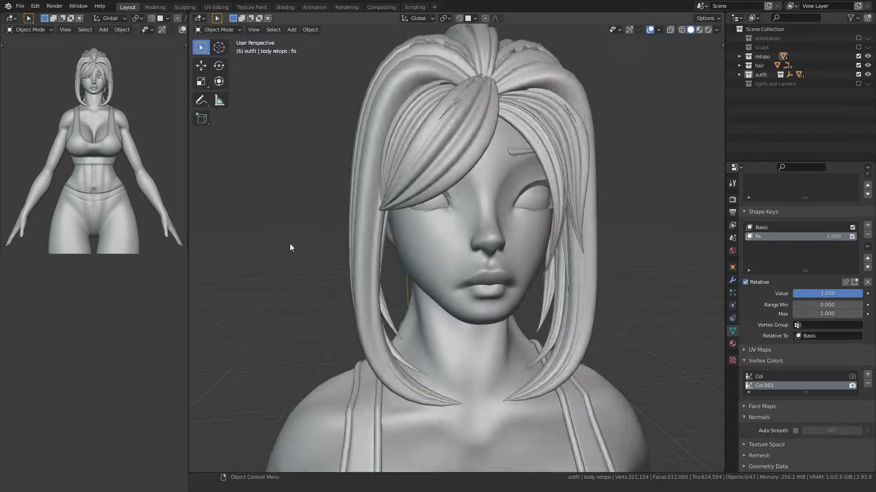
{"action": "scroll", "coordinate": [291, 248], "scroll_direction": "down", "scroll_amount": 1}
{"action": "left_click", "coordinate": [286, 7]}
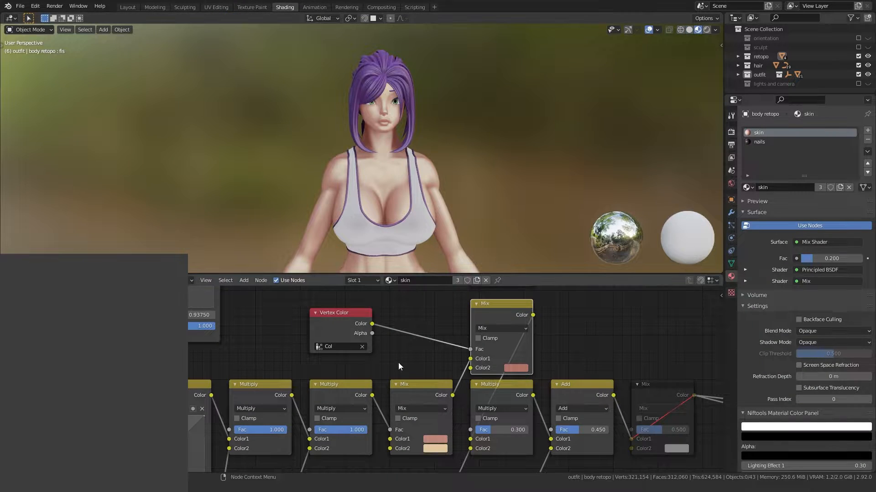
Step: Move the skin material's lower group of nodes down, clear of the node group above it
{"action": "mouse_move", "coordinate": [374, 347]}
{"action": "middle_mouse_down"}
{"action": "mouse_move", "coordinate": [407, 417]}
{"action": "mouse_move", "coordinate": [366, 388]}
{"action": "mouse_move", "coordinate": [365, 350]}
{"action": "mouse_move", "coordinate": [362, 373]}
{"action": "middle_mouse_up"}
{"action": "left_click", "coordinate": [352, 394]}
{"action": "scroll", "coordinate": [366, 391], "scroll_direction": "down", "scroll_amount": 3}
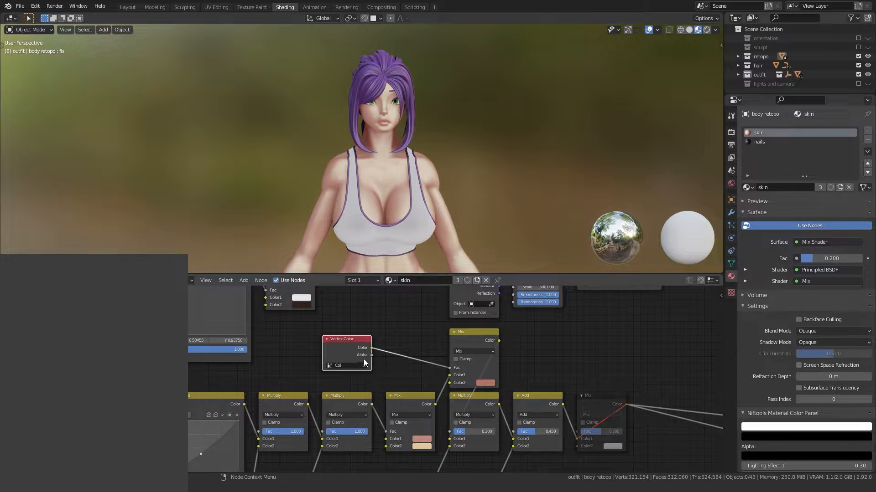
{"action": "scroll", "coordinate": [363, 357], "scroll_direction": "down", "scroll_amount": 8}
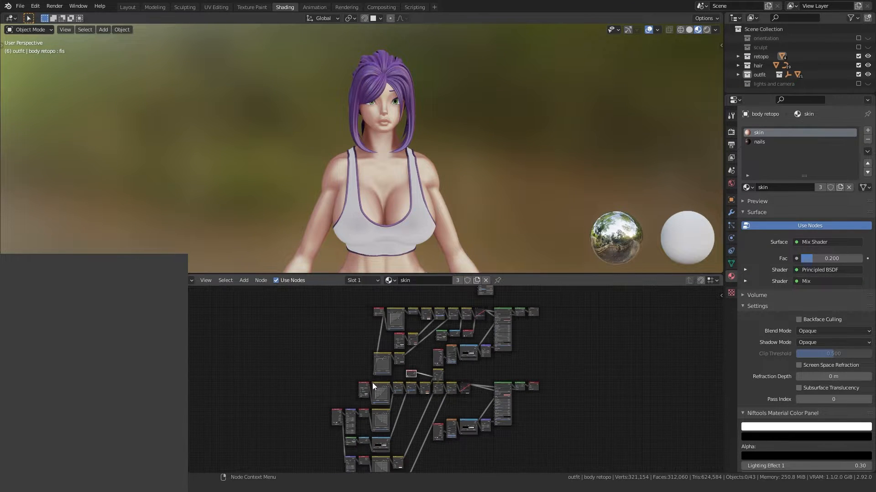
{"action": "left_click_drag", "start_coordinate": [342, 457], "coordinate": [534, 340]}
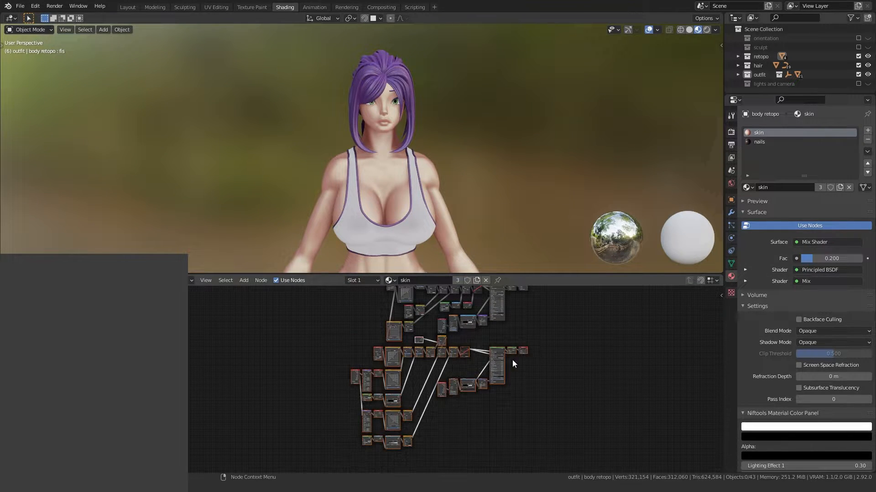
{"action": "left_click_drag", "start_coordinate": [331, 456], "coordinate": [529, 341]}
{"action": "key", "text": "g"}
{"action": "left_click", "coordinate": [452, 411]}
{"action": "scroll", "coordinate": [427, 432], "scroll_direction": "up", "scroll_amount": 5}
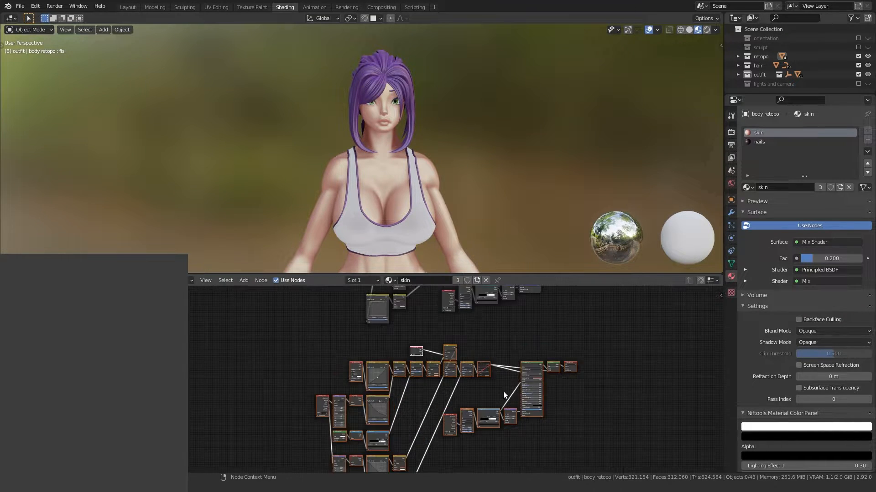
{"action": "scroll", "coordinate": [428, 382], "scroll_direction": "up", "scroll_amount": 10}
{"action": "key", "text": "g"}
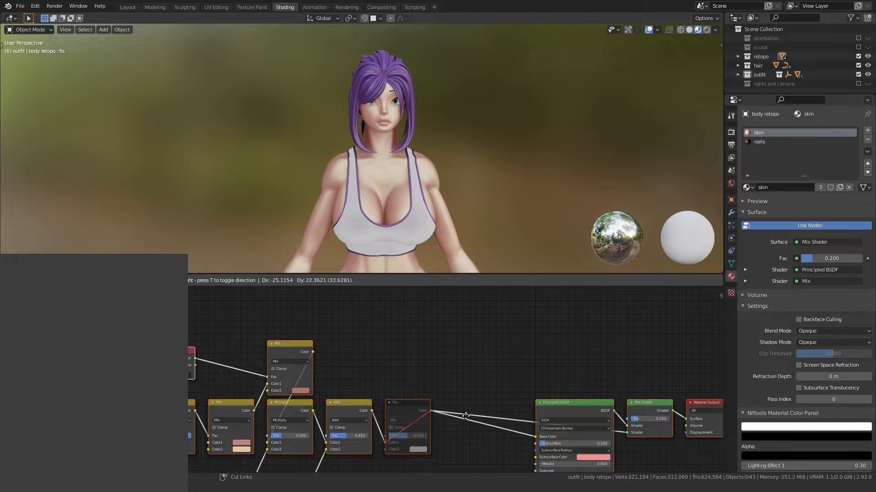
{"action": "left_click", "coordinate": [468, 421]}
{"action": "left_click", "coordinate": [441, 364]}
Step: Duplicate the Vertex Color node above the original and set the copy to the Col.001 layer
{"action": "middle_click_drag", "start_coordinate": [427, 353], "coordinate": [564, 373]}
{"action": "left_click", "coordinate": [355, 361]}
{"action": "key", "text": "shift+d"}
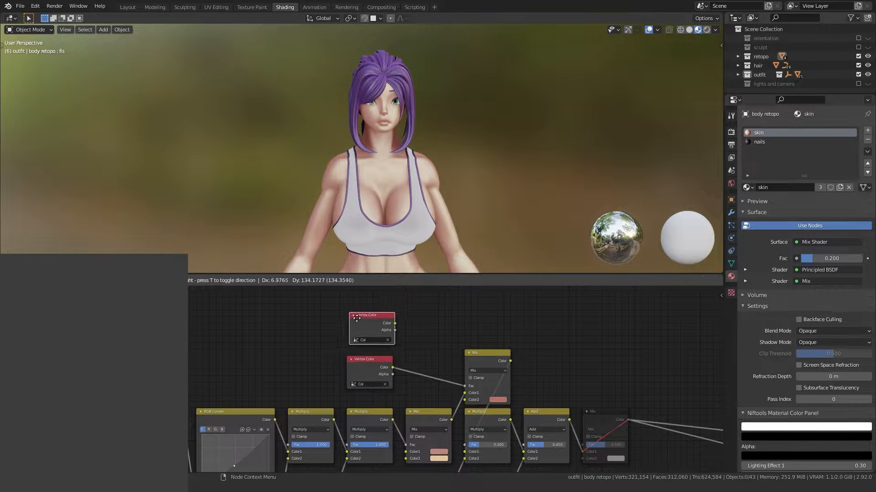
{"action": "left_click", "coordinate": [355, 315]}
{"action": "middle_click_drag", "start_coordinate": [424, 336], "coordinate": [429, 360]}
{"action": "scroll", "coordinate": [424, 368], "scroll_direction": "up", "scroll_amount": 3}
{"action": "left_click", "coordinate": [341, 360]}
{"action": "left_click", "coordinate": [347, 382]}
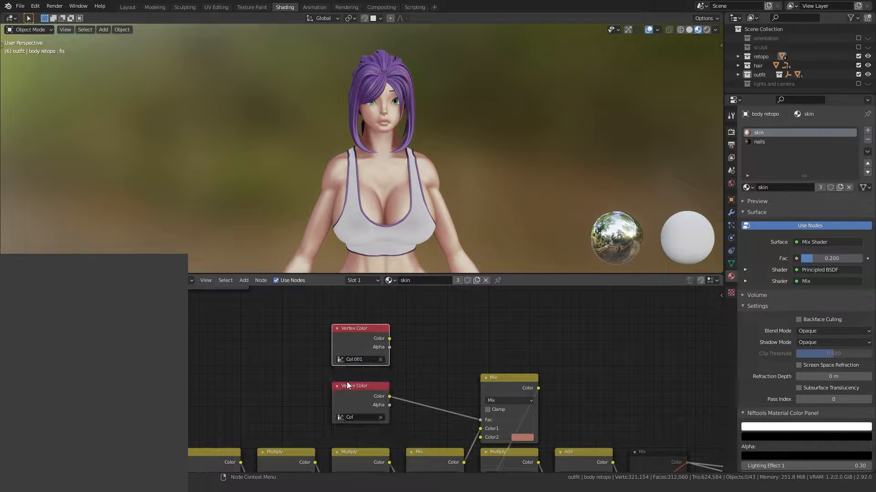
Step: Duplicate the blush Mix node beside it, feeding the blush result into the copy's Color1 and the Col.001 color into its Fac
{"action": "middle_click_drag", "start_coordinate": [492, 337], "coordinate": [401, 326]}
{"action": "left_click", "coordinate": [408, 374]}
{"action": "key", "text": "shift+d"}
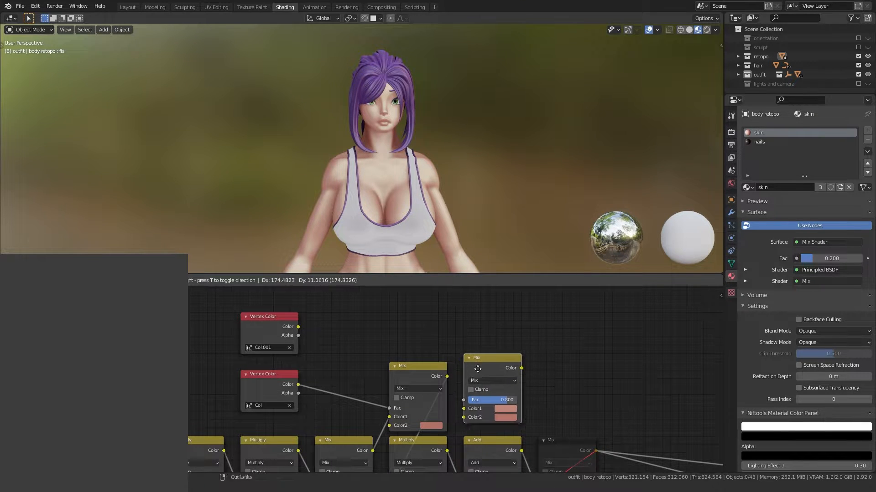
{"action": "left_click", "coordinate": [481, 374]}
{"action": "middle_click_drag", "start_coordinate": [431, 394], "coordinate": [430, 332]}
{"action": "mouse_move", "coordinate": [387, 429]}
{"action": "left_mouse_down"}
{"action": "mouse_move", "coordinate": [407, 374]}
{"action": "mouse_move", "coordinate": [457, 356]}
{"action": "left_mouse_up"}
{"action": "middle_click_drag", "start_coordinate": [458, 356], "coordinate": [457, 399]}
{"action": "left_click_drag", "start_coordinate": [291, 307], "coordinate": [455, 388]}
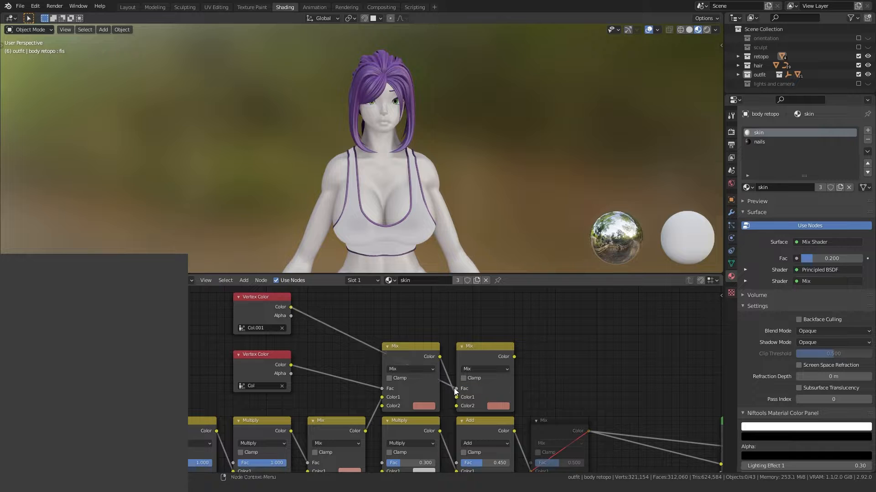
Step: Set the new Mix node's Color2 to a strong red and connect its output to the Multiply node's Color1
{"action": "left_click", "coordinate": [502, 407]}
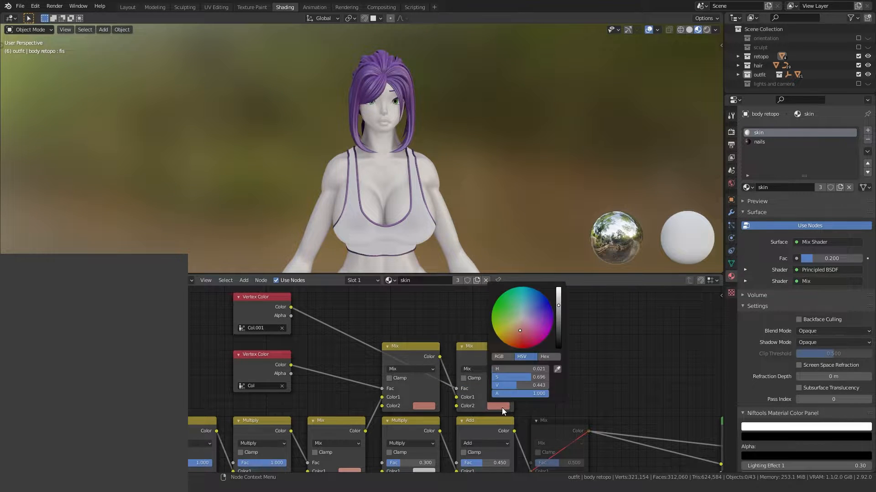
{"action": "left_click_drag", "start_coordinate": [522, 335], "coordinate": [521, 339]}
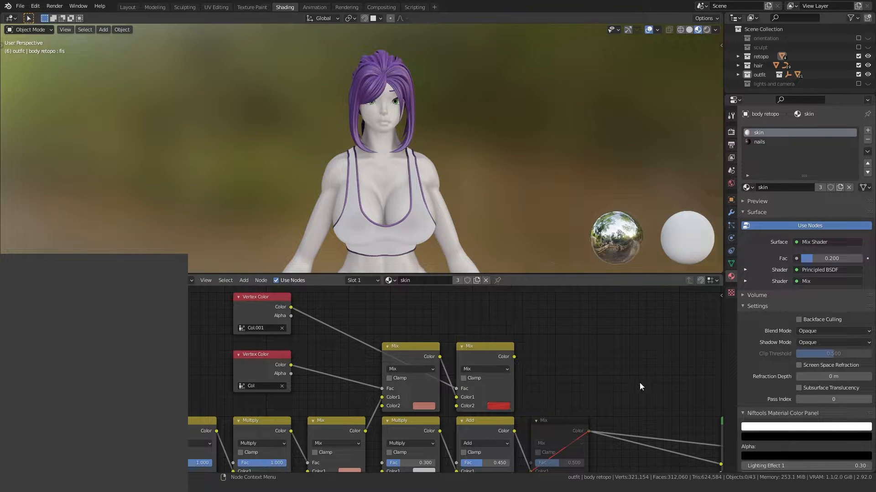
{"action": "middle_click_drag", "start_coordinate": [572, 396], "coordinate": [561, 359]}
{"action": "left_click_drag", "start_coordinate": [504, 321], "coordinate": [391, 412]}
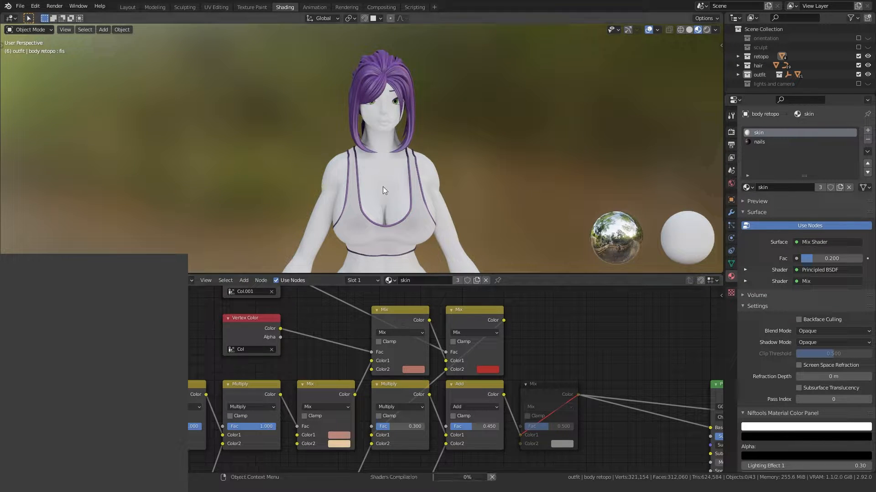
Step: Replace the red lip color with a copy of the skin Mix node's pink and shift it to a darker reddish brown
{"action": "scroll", "coordinate": [371, 151], "scroll_direction": "up", "scroll_amount": 5}
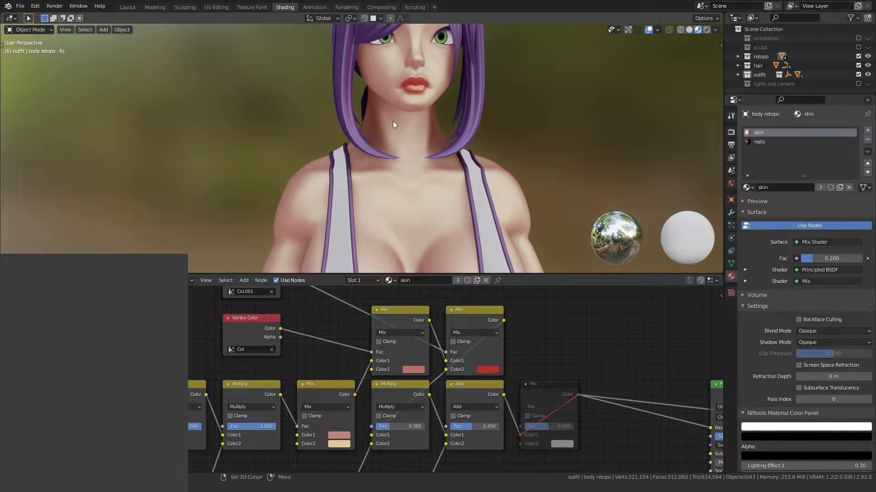
{"action": "middle_click_drag", "start_coordinate": [394, 118], "coordinate": [371, 177], "text": "shift"}
{"action": "scroll", "coordinate": [371, 172], "scroll_direction": "up", "scroll_amount": 4}
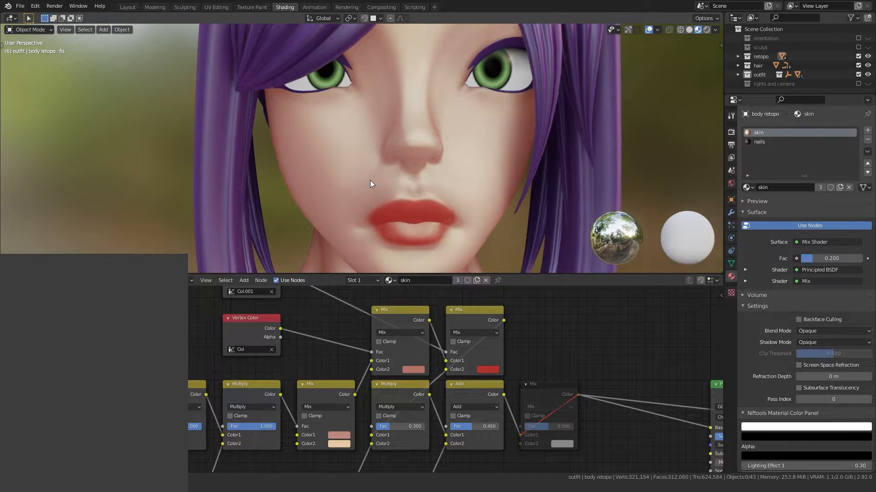
{"action": "key", "text": "ctrl+c"}
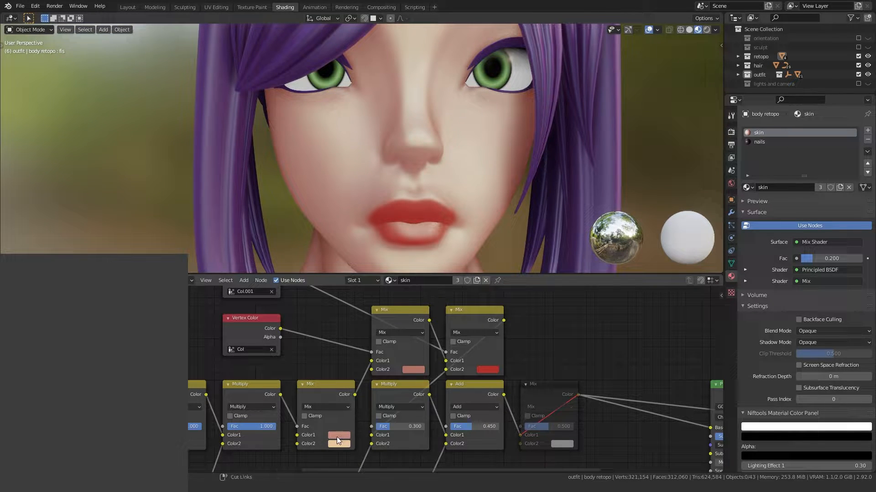
{"action": "key", "text": "ctrl+v"}
{"action": "left_click", "coordinate": [479, 369]}
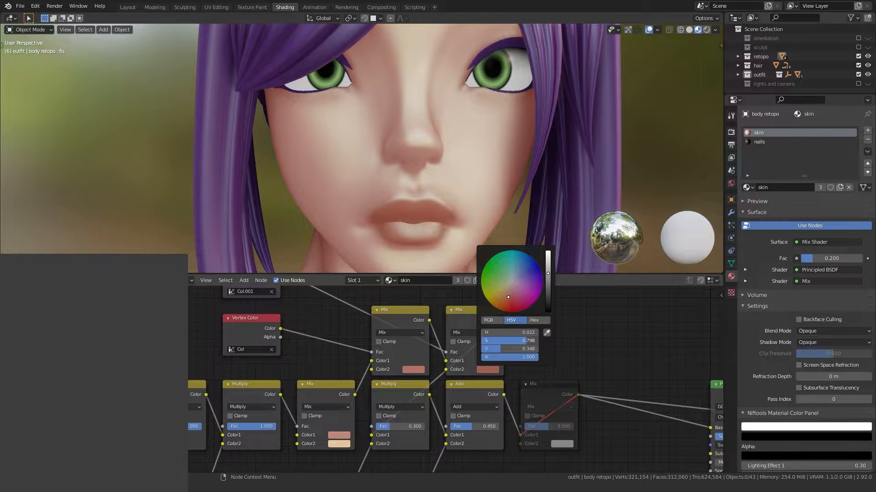
{"action": "scroll", "coordinate": [237, 177], "scroll_direction": "down", "scroll_amount": 5}
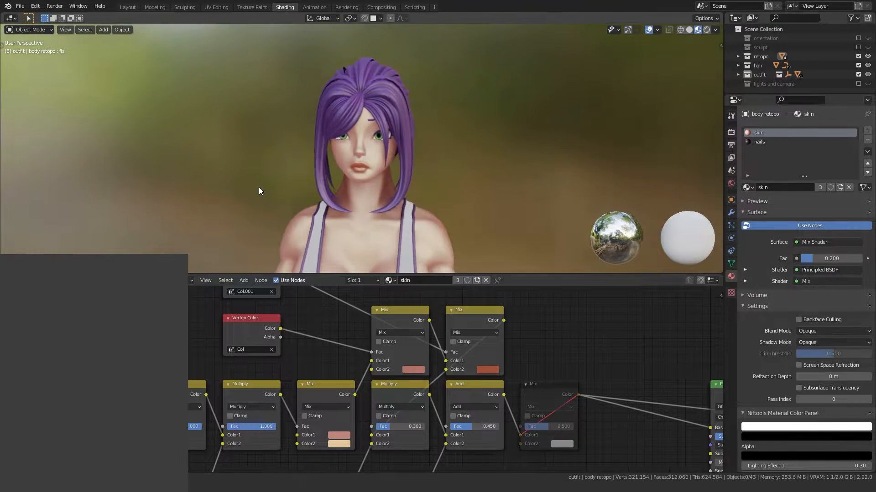
{"action": "scroll", "coordinate": [259, 187], "scroll_direction": "up", "scroll_amount": 2}
{"action": "scroll", "coordinate": [260, 190], "scroll_direction": "up", "scroll_amount": 3}
{"action": "scroll", "coordinate": [266, 190], "scroll_direction": "down", "scroll_amount": 3}
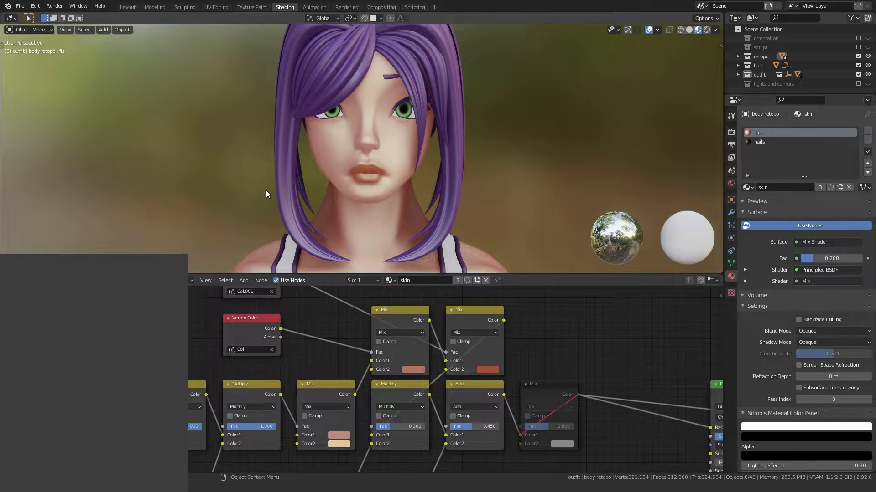
{"action": "scroll", "coordinate": [273, 191], "scroll_direction": "down", "scroll_amount": 4}
{"action": "scroll", "coordinate": [304, 190], "scroll_direction": "up", "scroll_amount": 5}
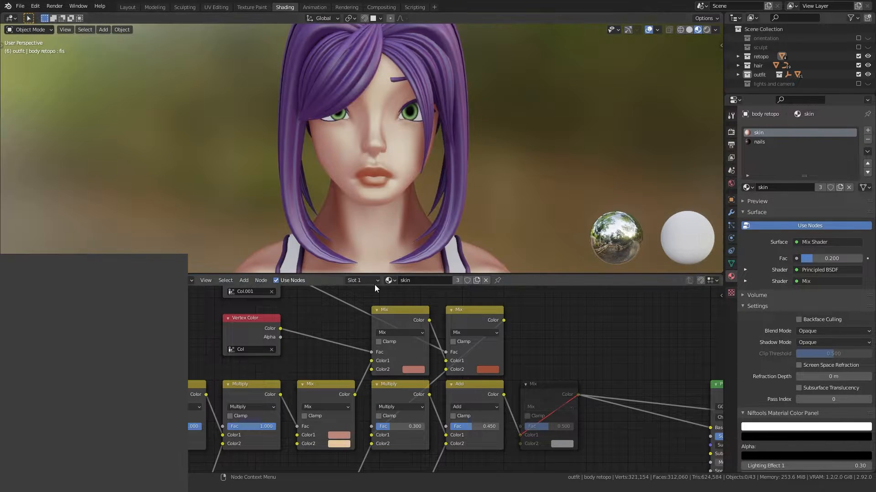
Step: Set the lip color's saturation to 0.78 and brighten it to a value of about 0.445
{"action": "left_click", "coordinate": [488, 369]}
{"action": "left_click", "coordinate": [522, 339]}
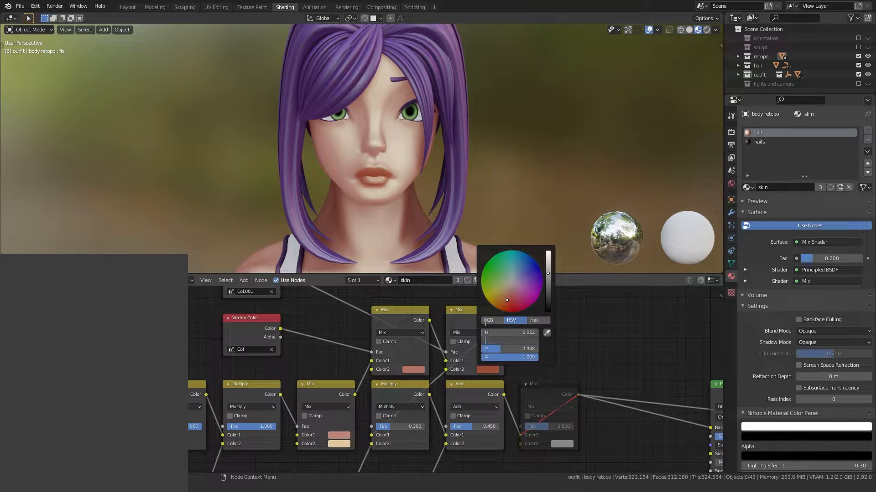
{"action": "type", "text": ".78"}
{"action": "key", "text": "Return"}
{"action": "scroll", "coordinate": [358, 197], "scroll_direction": "up", "scroll_amount": 3}
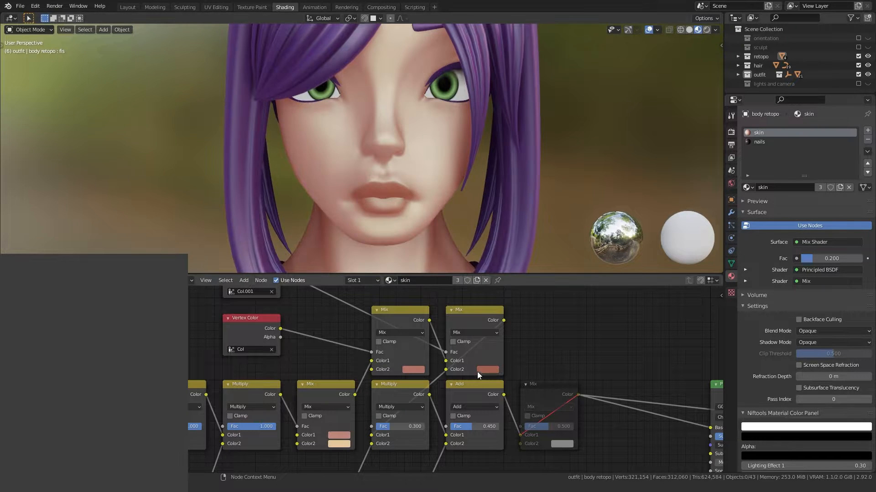
{"action": "left_click", "coordinate": [483, 370]}
{"action": "scroll", "coordinate": [247, 195], "scroll_direction": "down", "scroll_amount": 3}
{"action": "middle_click_drag", "start_coordinate": [247, 195], "coordinate": [223, 203]}
{"action": "scroll", "coordinate": [223, 203], "scroll_direction": "up", "scroll_amount": 4}
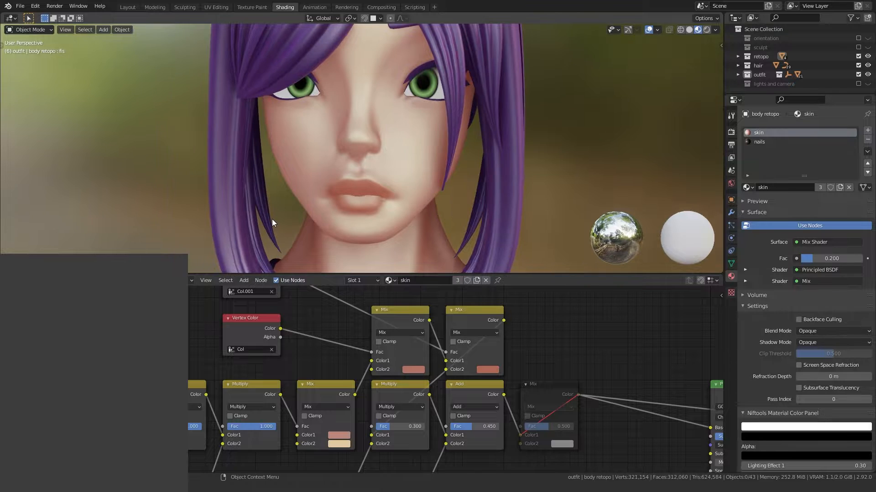
Step: Fine-tune the lip color's brightness to a value of about 0.47
{"action": "left_click", "coordinate": [488, 370]}
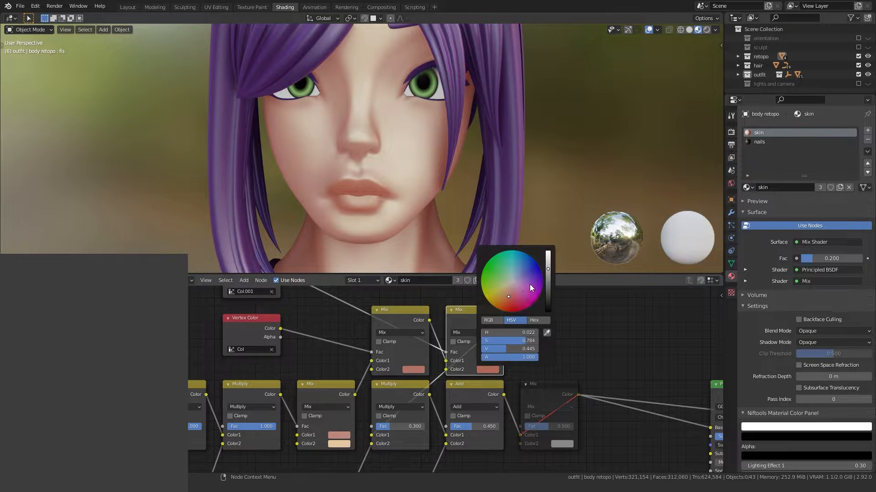
{"action": "left_click", "coordinate": [481, 369]}
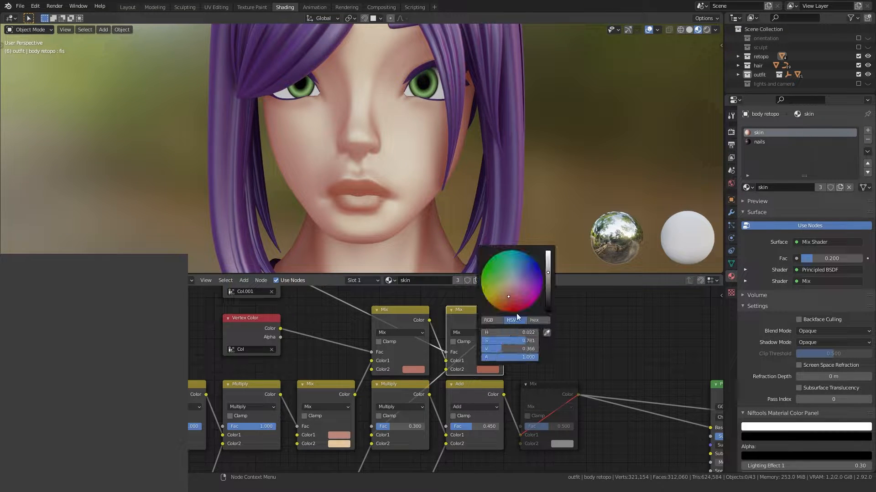
{"action": "left_click", "coordinate": [509, 298]}
{"action": "scroll", "coordinate": [204, 198], "scroll_direction": "down", "scroll_amount": 5}
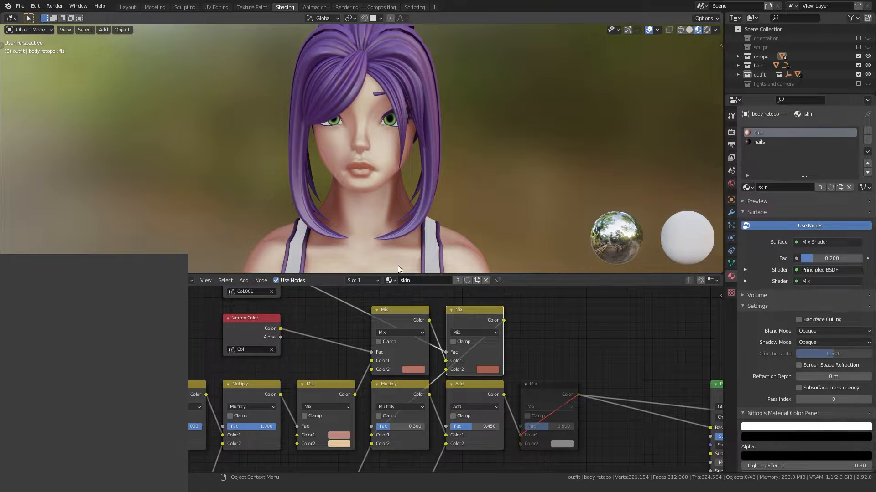
{"action": "left_click", "coordinate": [491, 369]}
{"action": "left_click_drag", "start_coordinate": [548, 271], "coordinate": [547, 269]}
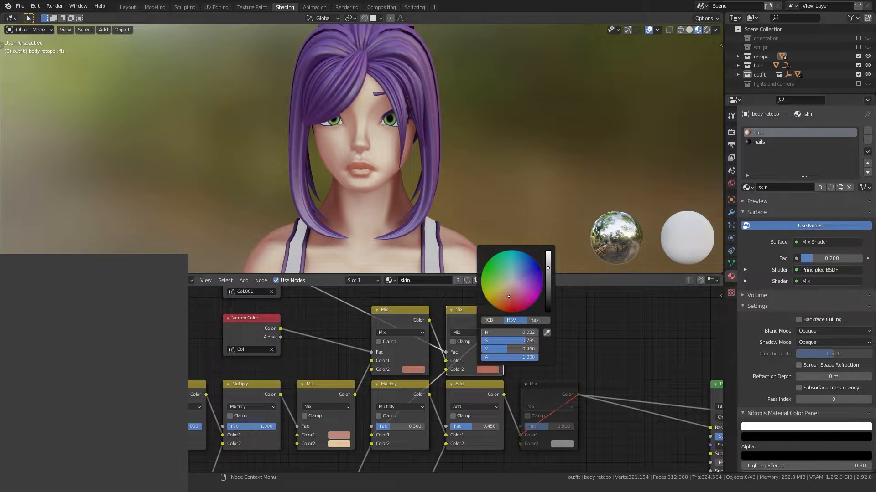
Step: Shift the lip color to a more saturated orange-red, check it on the face, and return to the Layout workspace
{"action": "left_click", "coordinate": [486, 370]}
{"action": "scroll", "coordinate": [324, 216], "scroll_direction": "up", "scroll_amount": 4}
{"action": "scroll", "coordinate": [324, 216], "scroll_direction": "down", "scroll_amount": 4}
{"action": "mouse_move", "coordinate": [269, 204]}
{"action": "middle_mouse_down"}
{"action": "mouse_move", "coordinate": [321, 197]}
{"action": "mouse_move", "coordinate": [228, 198]}
{"action": "mouse_move", "coordinate": [283, 204]}
{"action": "mouse_move", "coordinate": [267, 202]}
{"action": "middle_mouse_up"}
{"action": "scroll", "coordinate": [284, 204], "scroll_direction": "down", "scroll_amount": 8}
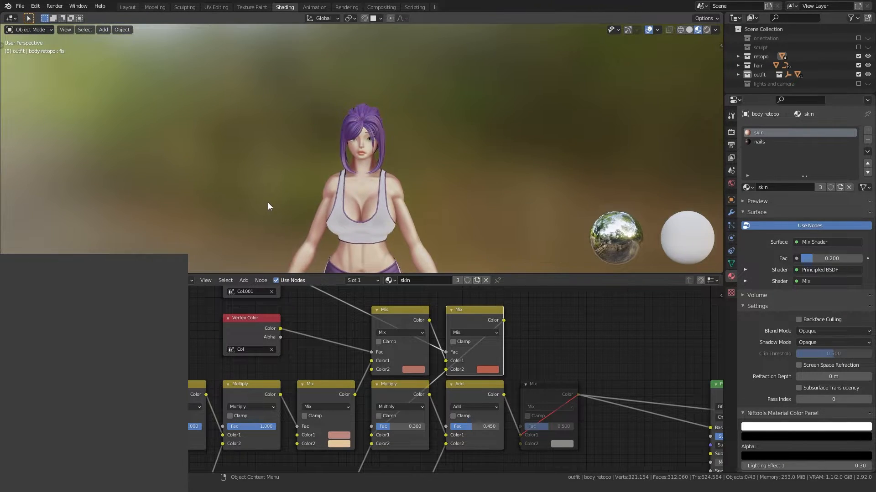
{"action": "scroll", "coordinate": [268, 204], "scroll_direction": "up", "scroll_amount": 5}
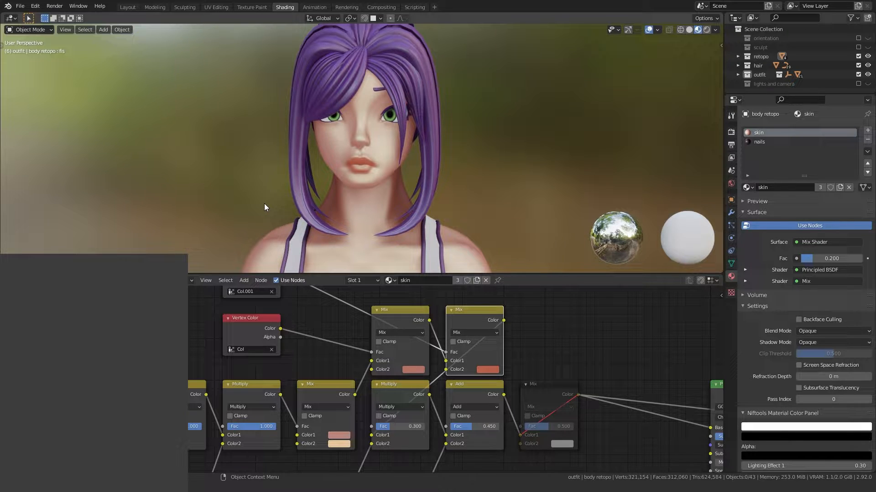
{"action": "scroll", "coordinate": [341, 162], "scroll_direction": "up", "scroll_amount": 6}
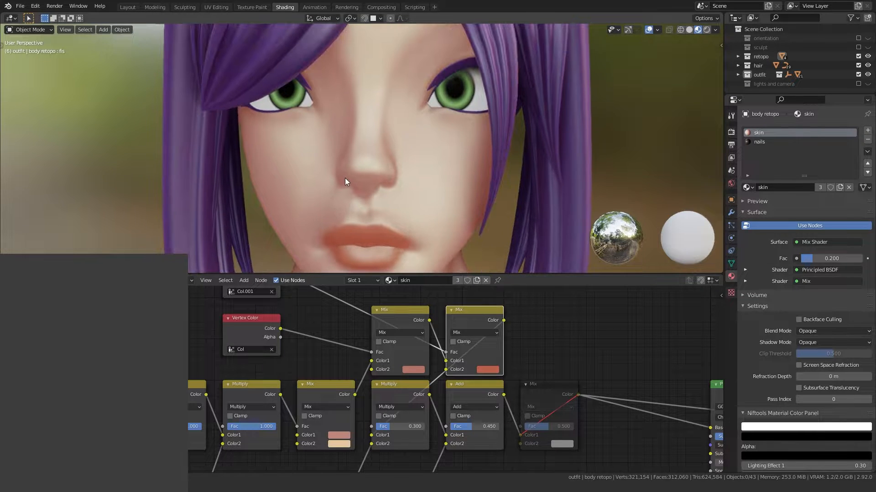
{"action": "scroll", "coordinate": [345, 175], "scroll_direction": "down", "scroll_amount": 6}
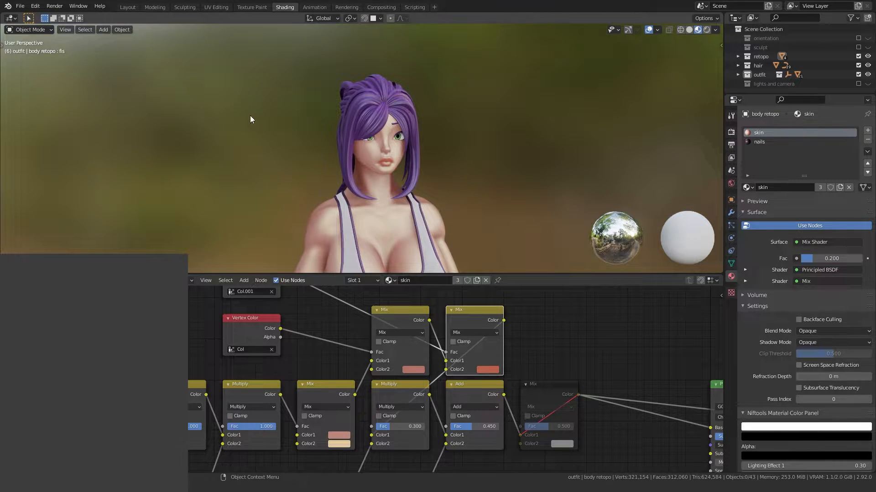
{"action": "left_click", "coordinate": [131, 7]}
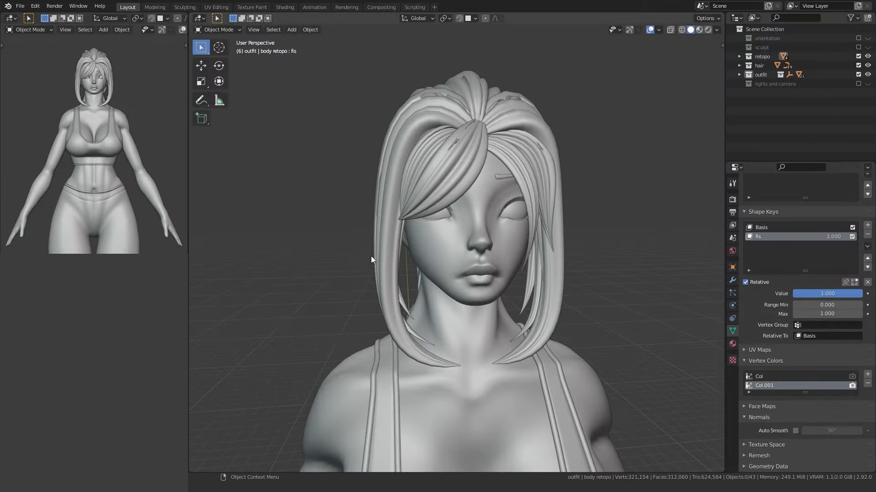
Step: Switch the body mesh to Vertex Paint mode, hide the hair collection and face the head from the front
{"action": "key", "text": "ctrl+Tab"}
{"action": "left_click", "coordinate": [374, 209]}
{"action": "middle_click_drag", "start_coordinate": [389, 254], "coordinate": [316, 263]}
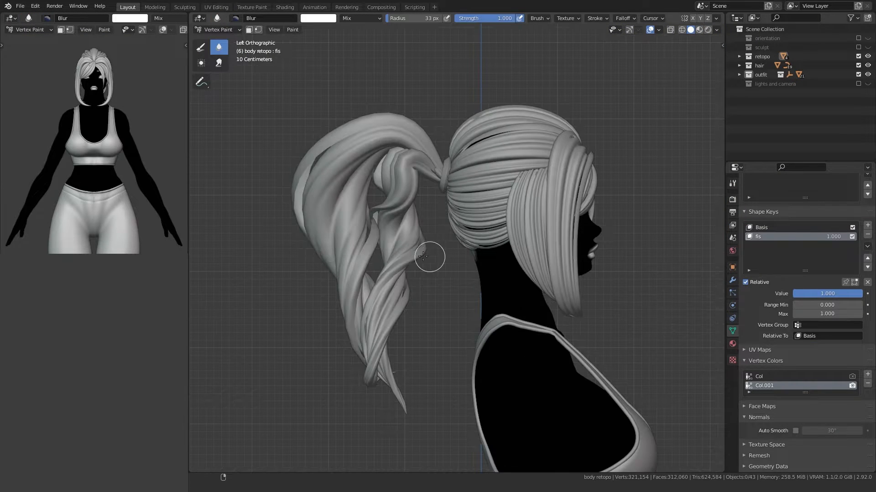
{"action": "middle_click_drag", "start_coordinate": [431, 257], "coordinate": [493, 247], "text": "alt"}
{"action": "left_click", "coordinate": [859, 65]}
{"action": "scroll", "coordinate": [461, 268], "scroll_direction": "up", "scroll_amount": 4}
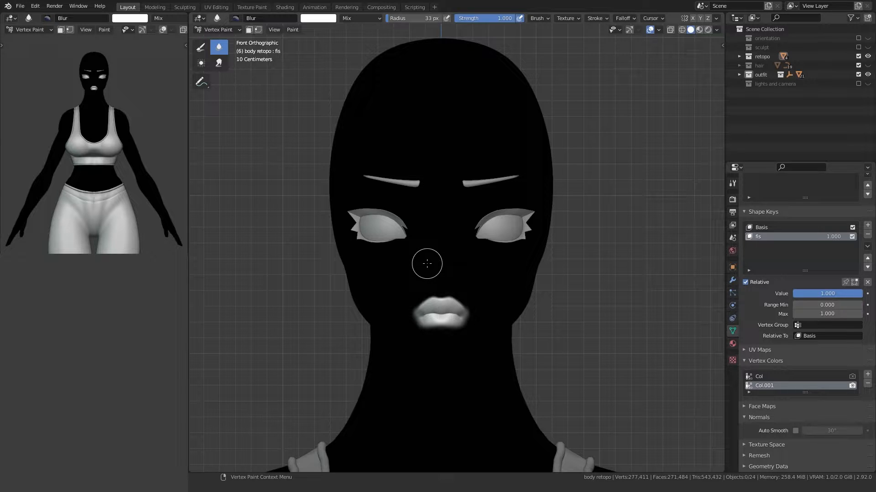
Step: Paint white over the nose tip, nose bridge and inner cheeks with the Draw brush at a 51 px radius
{"action": "left_click", "coordinate": [200, 48]}
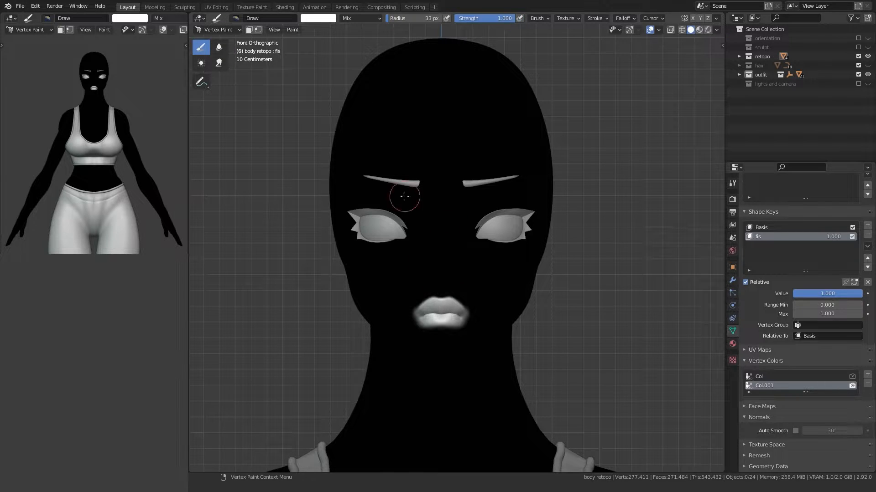
{"action": "middle_click_drag", "start_coordinate": [432, 273], "coordinate": [425, 254], "text": "ctrl"}
{"action": "key", "text": "f"}
{"action": "left_click", "coordinate": [443, 272]}
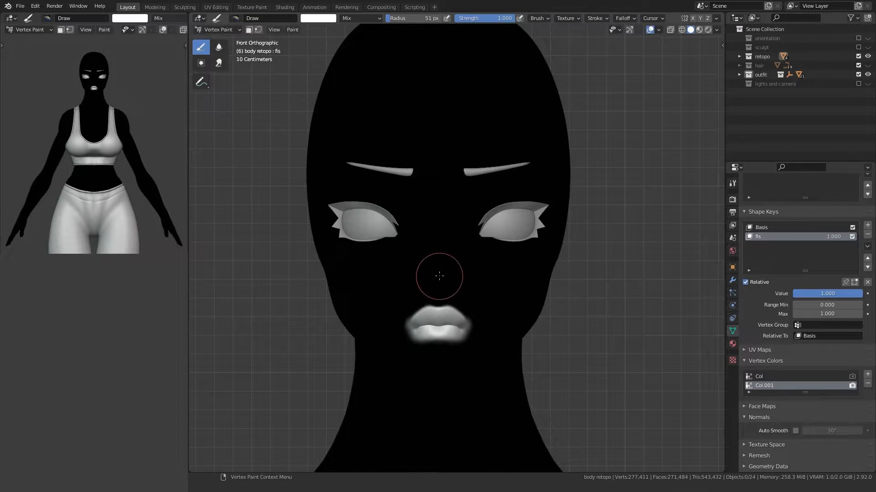
{"action": "mouse_move", "coordinate": [439, 275]}
{"action": "left_mouse_down"}
{"action": "mouse_move", "coordinate": [435, 260]}
{"action": "mouse_move", "coordinate": [426, 262]}
{"action": "mouse_move", "coordinate": [449, 273]}
{"action": "mouse_move", "coordinate": [429, 274]}
{"action": "left_mouse_up"}
{"action": "middle_click_drag", "start_coordinate": [416, 211], "coordinate": [298, 242]}
{"action": "scroll", "coordinate": [298, 242], "scroll_direction": "down", "scroll_amount": 2}
{"action": "mouse_move", "coordinate": [377, 203]}
{"action": "left_mouse_down"}
{"action": "mouse_move", "coordinate": [467, 240]}
{"action": "mouse_move", "coordinate": [372, 203]}
{"action": "mouse_move", "coordinate": [355, 233]}
{"action": "left_mouse_up"}
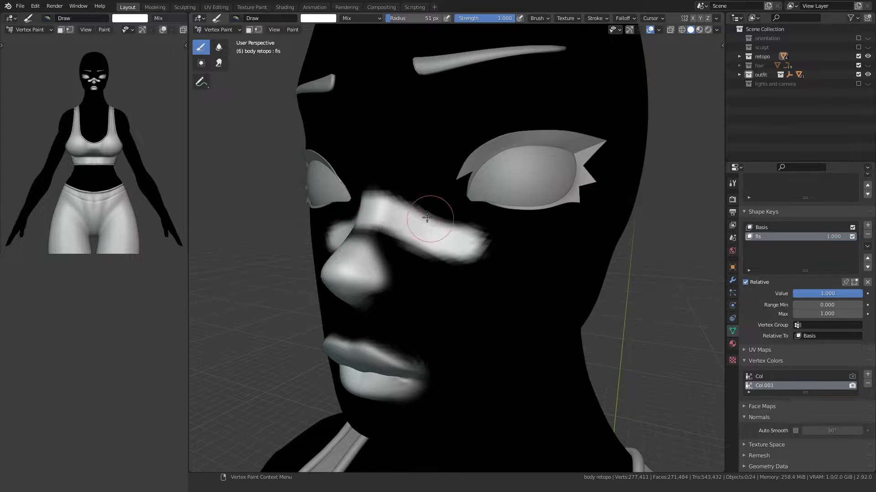
{"action": "mouse_move", "coordinate": [427, 218]}
{"action": "left_mouse_down"}
{"action": "mouse_move", "coordinate": [459, 231]}
{"action": "mouse_move", "coordinate": [433, 245]}
{"action": "mouse_move", "coordinate": [438, 238]}
{"action": "left_mouse_up"}
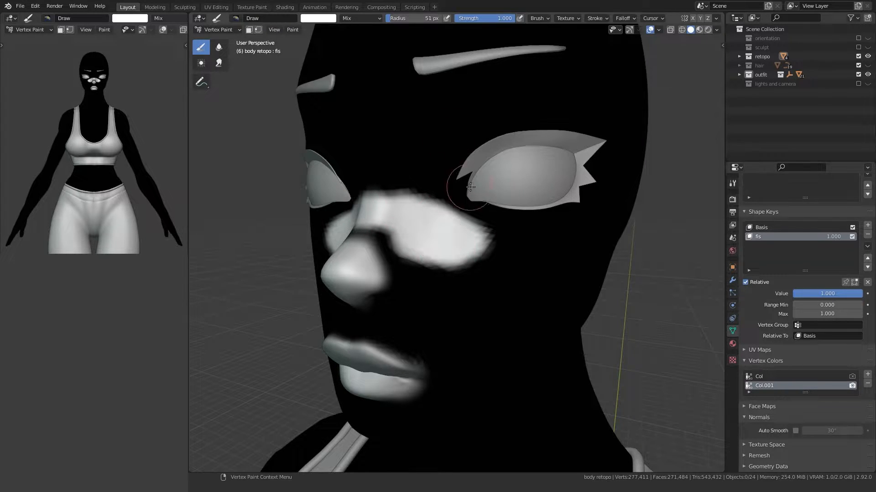
Step: Paint a white mask around the eyes and trim its outer edge with black at a 53 px radius
{"action": "mouse_move", "coordinate": [470, 187]}
{"action": "left_mouse_down"}
{"action": "mouse_move", "coordinate": [454, 164]}
{"action": "mouse_move", "coordinate": [529, 125]}
{"action": "mouse_move", "coordinate": [570, 201]}
{"action": "mouse_move", "coordinate": [465, 178]}
{"action": "mouse_move", "coordinate": [501, 120]}
{"action": "mouse_move", "coordinate": [533, 119]}
{"action": "mouse_move", "coordinate": [446, 160]}
{"action": "mouse_move", "coordinate": [516, 125]}
{"action": "mouse_move", "coordinate": [587, 129]}
{"action": "mouse_move", "coordinate": [611, 160]}
{"action": "mouse_move", "coordinate": [598, 120]}
{"action": "mouse_move", "coordinate": [577, 172]}
{"action": "left_mouse_up"}
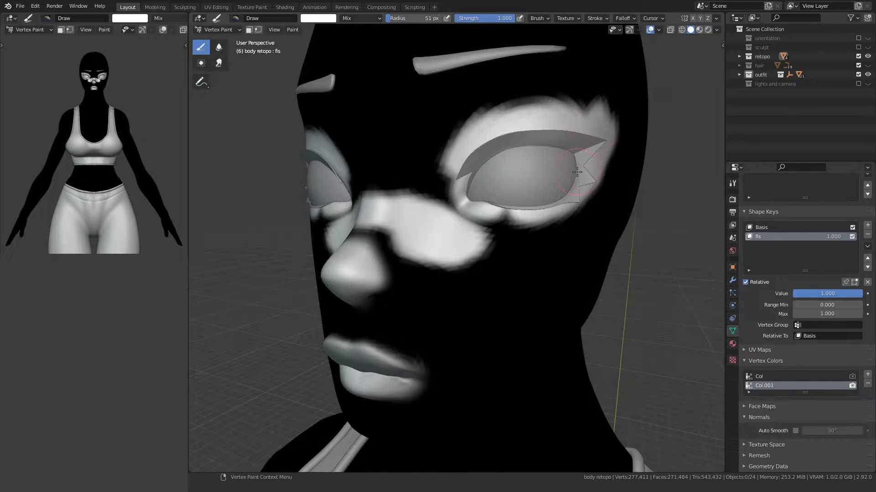
{"action": "left_click_drag", "start_coordinate": [575, 228], "coordinate": [632, 110]}
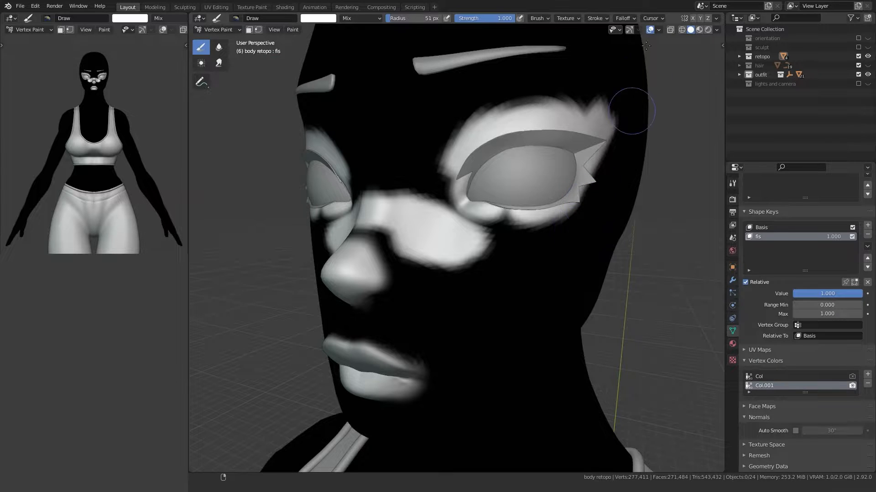
{"action": "key", "text": "f"}
{"action": "left_click", "coordinate": [442, 192]}
{"action": "mouse_move", "coordinate": [433, 193]}
{"action": "left_mouse_down", "text": "ctrl"}
{"action": "mouse_move", "coordinate": [423, 183]}
{"action": "mouse_move", "coordinate": [501, 92]}
{"action": "mouse_move", "coordinate": [632, 65]}
{"action": "left_mouse_up", "text": "ctrl"}
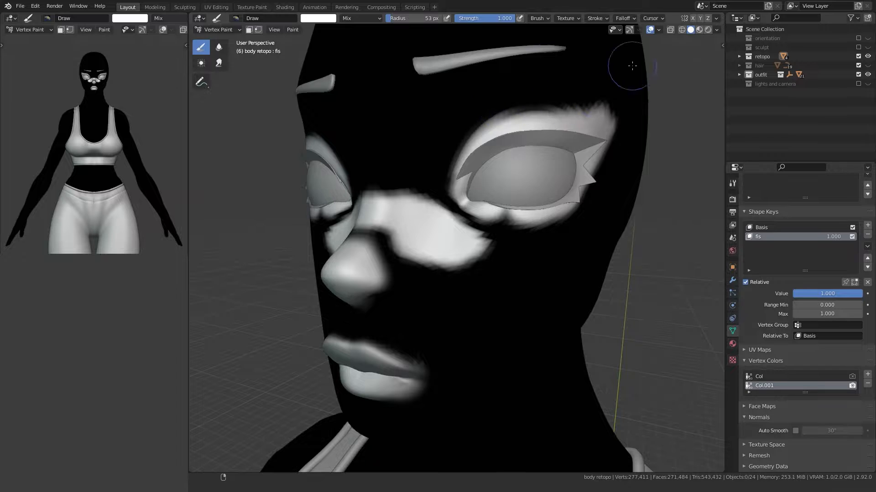
{"action": "left_click_drag", "start_coordinate": [584, 108], "coordinate": [589, 99], "text": "ctrl"}
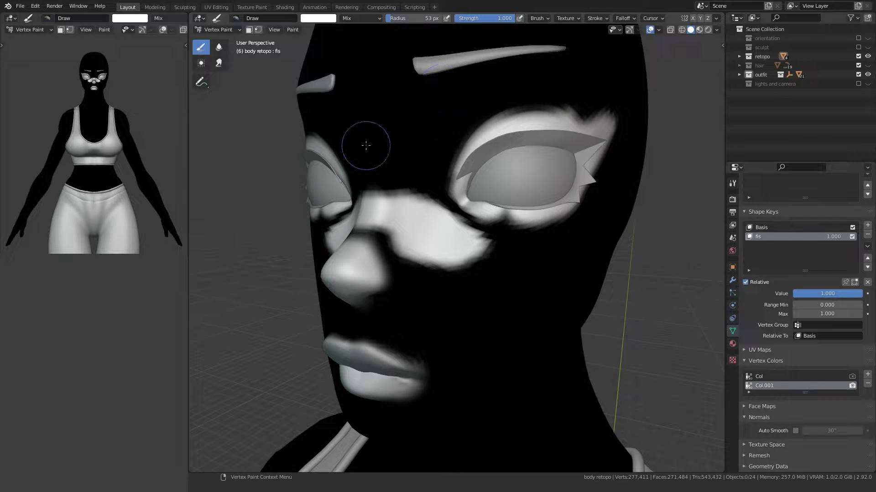
Step: Enlarge the brush to 65 px and blur the edges of the nose, cheek and eye masks
{"action": "middle_click_drag", "start_coordinate": [367, 232], "coordinate": [377, 230]}
{"action": "key", "text": "f"}
{"action": "left_click", "coordinate": [431, 212]}
{"action": "left_click", "coordinate": [219, 48]}
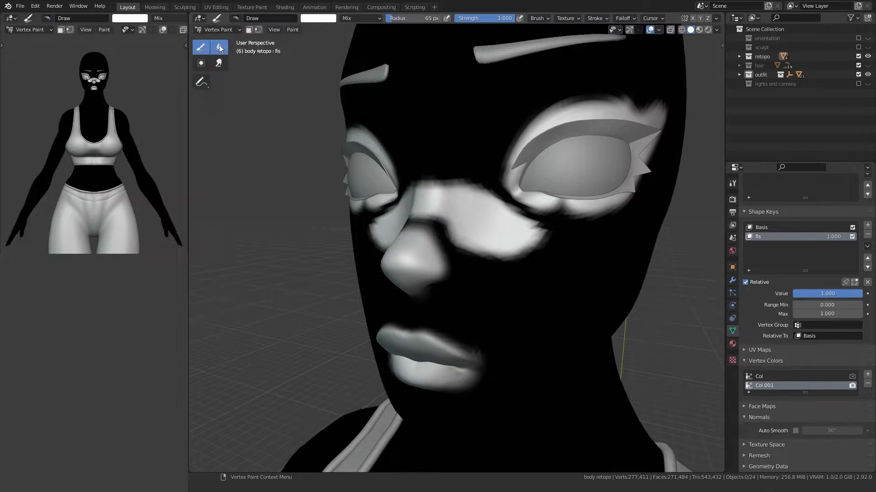
{"action": "mouse_move", "coordinate": [408, 239]}
{"action": "left_mouse_down"}
{"action": "mouse_move", "coordinate": [413, 226]}
{"action": "mouse_move", "coordinate": [439, 284]}
{"action": "left_mouse_up"}
{"action": "mouse_move", "coordinate": [429, 225]}
{"action": "left_mouse_down"}
{"action": "mouse_move", "coordinate": [492, 260]}
{"action": "mouse_move", "coordinate": [534, 239]}
{"action": "mouse_move", "coordinate": [450, 176]}
{"action": "mouse_move", "coordinate": [408, 198]}
{"action": "mouse_move", "coordinate": [523, 133]}
{"action": "mouse_move", "coordinate": [637, 102]}
{"action": "mouse_move", "coordinate": [525, 200]}
{"action": "mouse_move", "coordinate": [553, 203]}
{"action": "mouse_move", "coordinate": [649, 172]}
{"action": "mouse_move", "coordinate": [607, 98]}
{"action": "mouse_move", "coordinate": [665, 103]}
{"action": "left_mouse_up"}
Step: Fill the dark gap between the lower eye mask and the cheek mask with white
{"action": "left_click", "coordinate": [200, 47]}
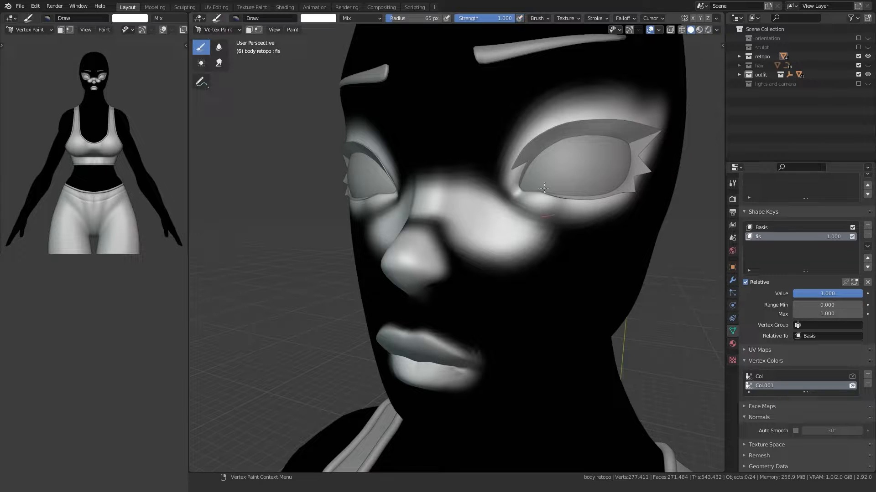
{"action": "mouse_move", "coordinate": [561, 203]}
{"action": "left_mouse_down"}
{"action": "mouse_move", "coordinate": [565, 196]}
{"action": "mouse_move", "coordinate": [542, 216]}
{"action": "left_mouse_up"}
{"action": "left_click", "coordinate": [218, 47]}
{"action": "left_click", "coordinate": [206, 46]}
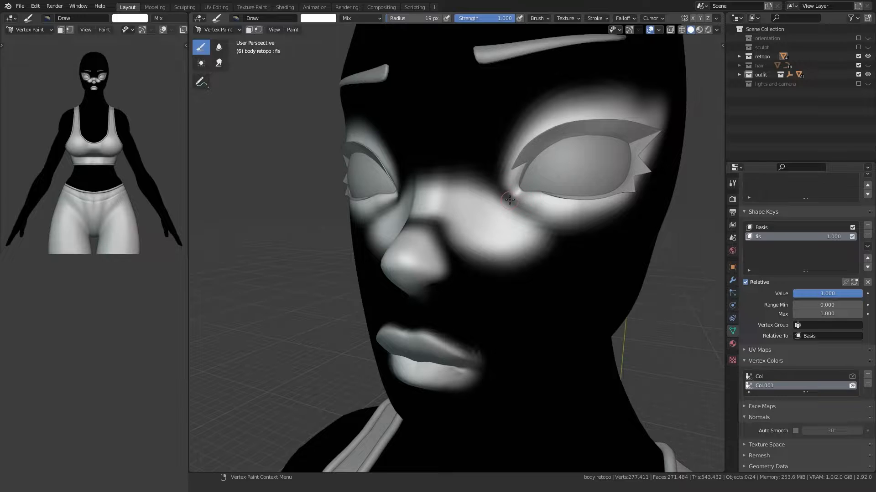
Step: Separate the eye and cheek masks with a black band and soften its edges using the Blur brush at 42 px
{"action": "key", "text": "f"}
{"action": "left_click", "coordinate": [481, 181]}
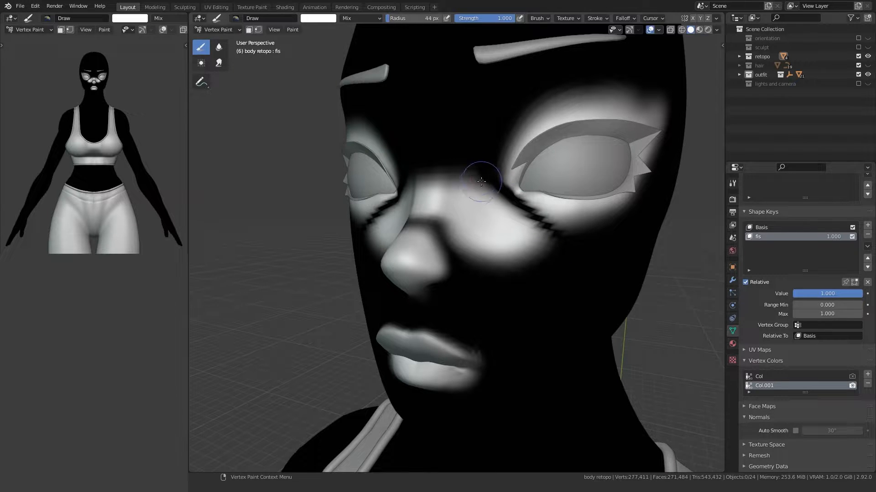
{"action": "key", "text": "ctrl+z"}
{"action": "key", "text": "ctrl+z"}
{"action": "left_click_drag", "start_coordinate": [477, 170], "coordinate": [540, 234], "text": "ctrl"}
{"action": "left_click", "coordinate": [218, 46]}
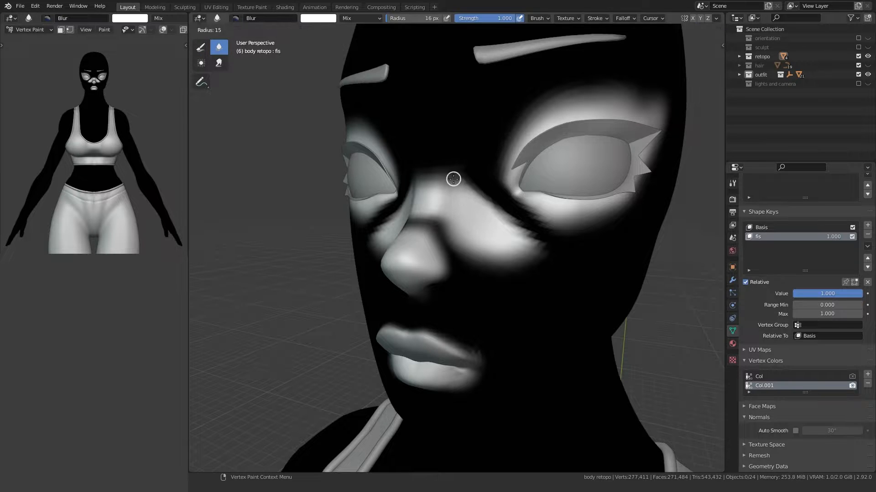
{"action": "mouse_move", "coordinate": [454, 179]}
{"action": "left_mouse_down"}
{"action": "mouse_move", "coordinate": [464, 174]}
{"action": "mouse_move", "coordinate": [522, 253]}
{"action": "left_mouse_up"}
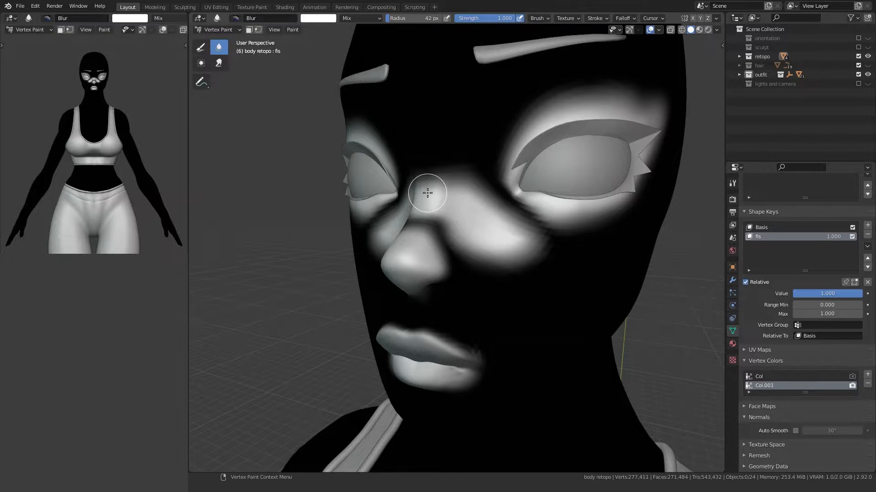
Step: Check the blush in Object Mode with Material Preview shading, both with and without the hair
{"action": "key", "text": "ctrl+Tab"}
{"action": "left_click", "coordinate": [395, 224]}
{"action": "key", "text": "z"}
{"action": "left_click", "coordinate": [371, 301]}
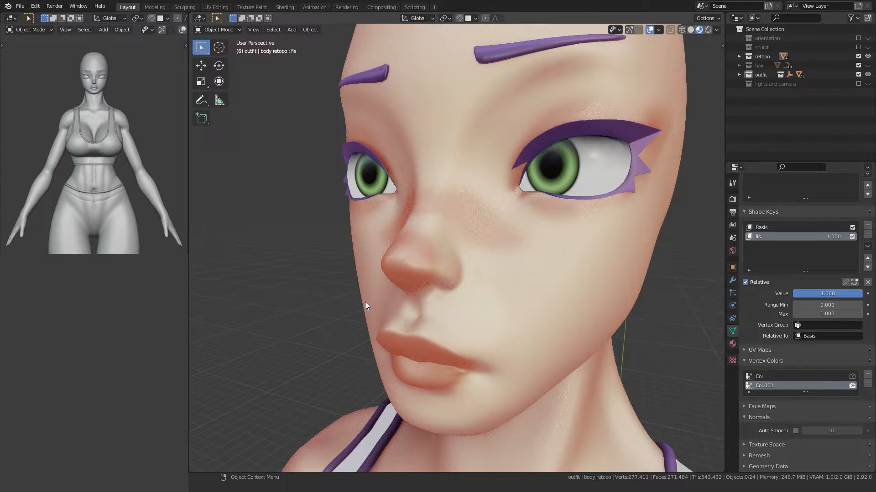
{"action": "scroll", "coordinate": [364, 301], "scroll_direction": "down", "scroll_amount": 4}
{"action": "middle_click_drag", "start_coordinate": [366, 301], "coordinate": [383, 307]}
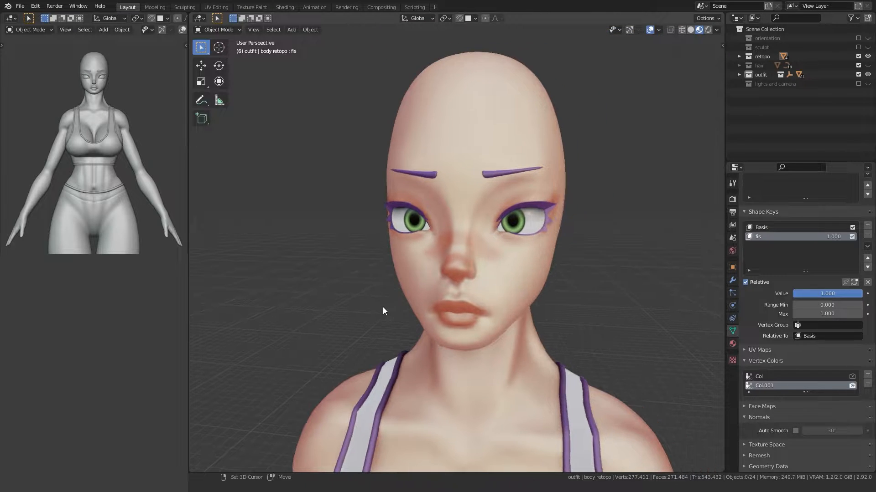
{"action": "scroll", "coordinate": [383, 308], "scroll_direction": "up", "scroll_amount": 2}
{"action": "left_click", "coordinate": [868, 65]}
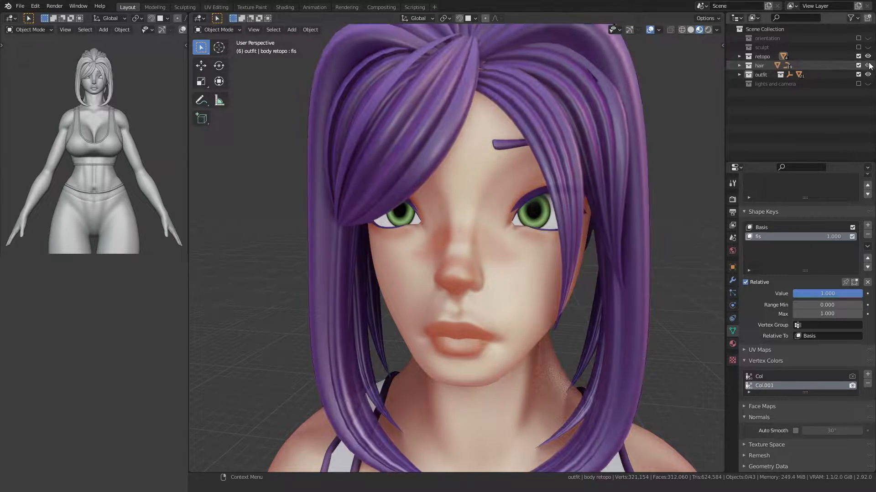
{"action": "left_click", "coordinate": [867, 65]}
Step: Return to Solid shading and Vertex Paint mode, and blur the mask across the nose bridge and inner cheek
{"action": "key", "text": "z"}
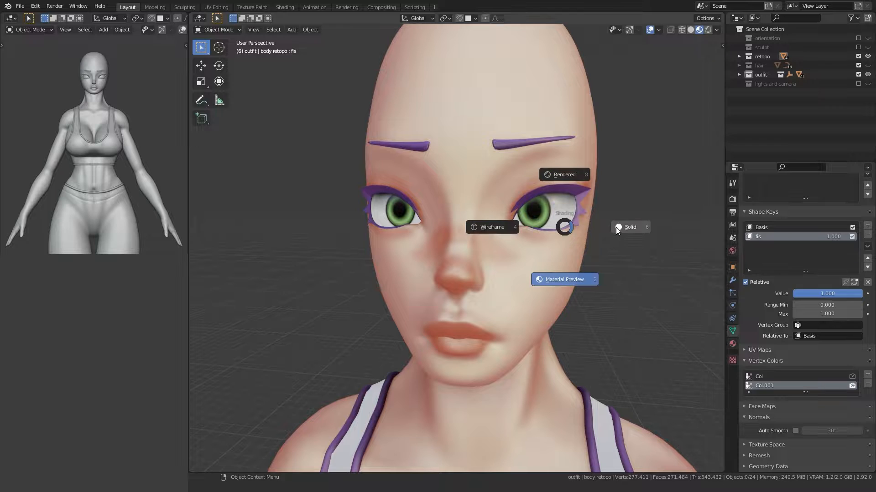
{"action": "left_click", "coordinate": [616, 227]}
{"action": "key", "text": "ctrl+Tab"}
{"action": "left_click", "coordinate": [560, 274]}
{"action": "key", "text": "ctrl+Tab"}
{"action": "left_click", "coordinate": [479, 238]}
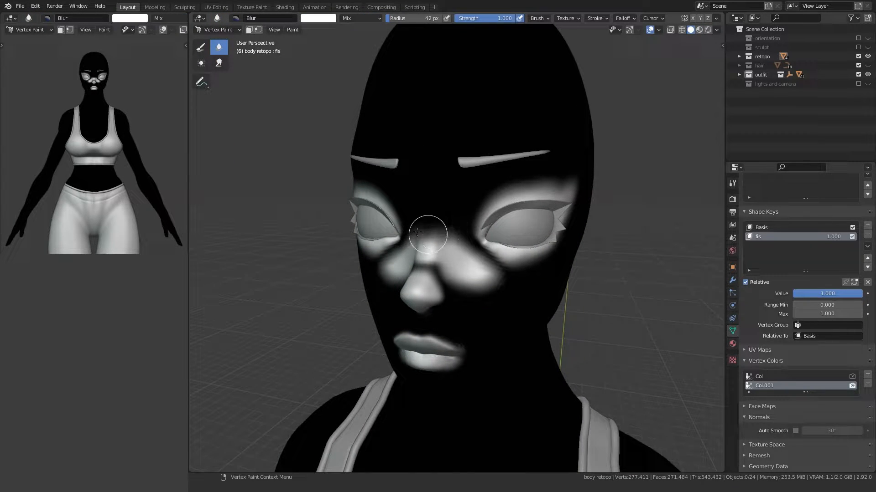
{"action": "left_click_drag", "start_coordinate": [417, 232], "coordinate": [466, 254]}
{"action": "left_click_drag", "start_coordinate": [440, 228], "coordinate": [504, 275]}
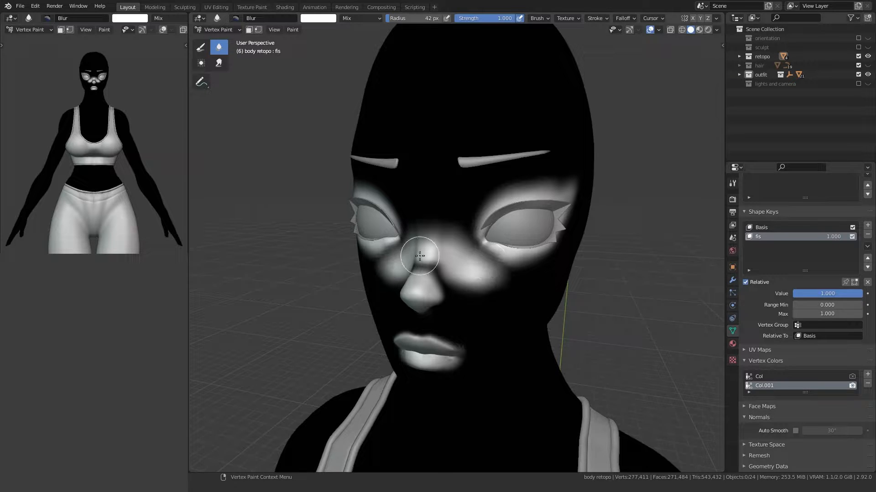
Step: Enlarge the brush to 77 px and extend the soft white mask outward and down over the cheek
{"action": "key", "text": "f"}
{"action": "left_click", "coordinate": [417, 263]}
{"action": "mouse_move", "coordinate": [448, 277]}
{"action": "left_mouse_down"}
{"action": "mouse_move", "coordinate": [523, 289]}
{"action": "mouse_move", "coordinate": [499, 265]}
{"action": "mouse_move", "coordinate": [574, 296]}
{"action": "mouse_move", "coordinate": [487, 304]}
{"action": "mouse_move", "coordinate": [512, 324]}
{"action": "left_mouse_up"}
{"action": "left_click", "coordinate": [201, 46]}
{"action": "left_click", "coordinate": [219, 46]}
Step: Blur the lower edge of the cheek mask and the area beside the nose
{"action": "middle_click_drag", "start_coordinate": [415, 219], "coordinate": [361, 269]}
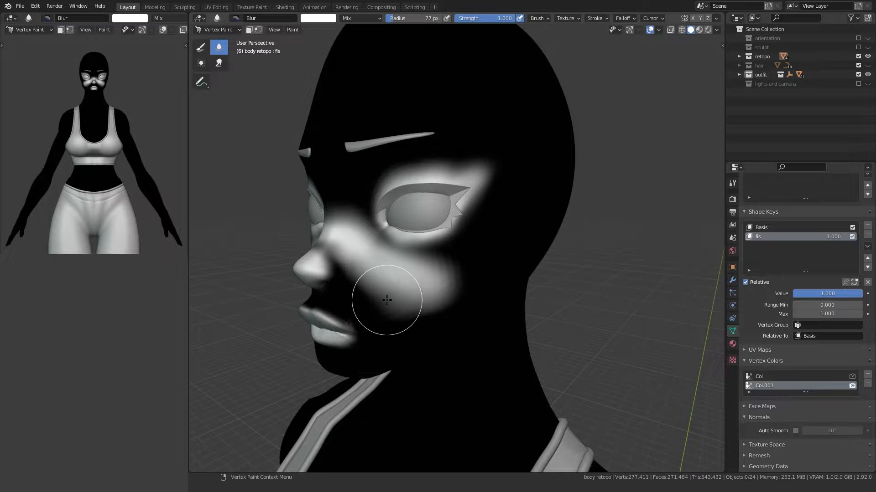
{"action": "mouse_move", "coordinate": [387, 299]}
{"action": "left_mouse_down"}
{"action": "mouse_move", "coordinate": [367, 283]}
{"action": "mouse_move", "coordinate": [424, 307]}
{"action": "mouse_move", "coordinate": [433, 259]}
{"action": "mouse_move", "coordinate": [405, 313]}
{"action": "left_mouse_up"}
{"action": "middle_click_drag", "start_coordinate": [379, 284], "coordinate": [407, 301]}
{"action": "mouse_move", "coordinate": [466, 311]}
{"action": "left_mouse_down"}
{"action": "mouse_move", "coordinate": [461, 318]}
{"action": "mouse_move", "coordinate": [474, 331]}
{"action": "left_mouse_up"}
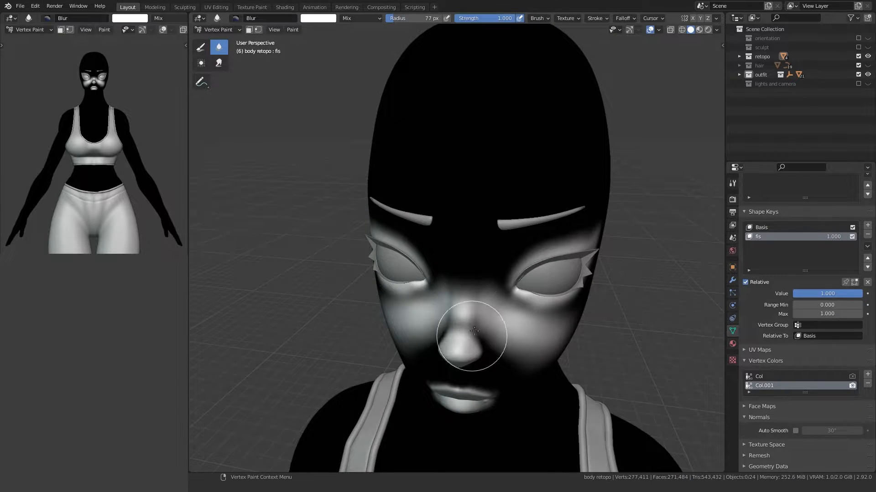
{"action": "mouse_move", "coordinate": [474, 331]}
{"action": "middle_mouse_down"}
{"action": "mouse_move", "coordinate": [336, 219]}
{"action": "mouse_move", "coordinate": [439, 230]}
{"action": "mouse_move", "coordinate": [434, 201]}
{"action": "middle_mouse_up"}
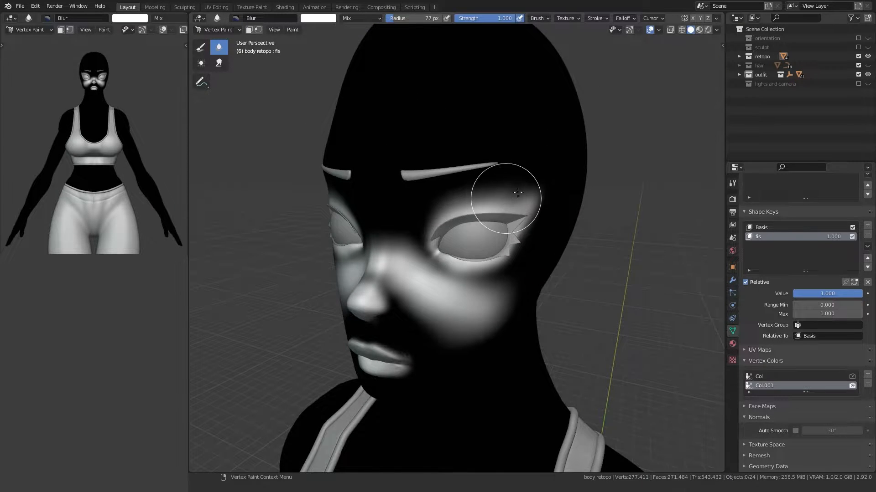
Step: Soften the mask at the outer eye corner and blend the nose bridge into the cheek with the Blur brush
{"action": "mouse_move", "coordinate": [518, 192]}
{"action": "left_mouse_down"}
{"action": "mouse_move", "coordinate": [485, 196]}
{"action": "mouse_move", "coordinate": [504, 254]}
{"action": "mouse_move", "coordinate": [532, 224]}
{"action": "left_mouse_up"}
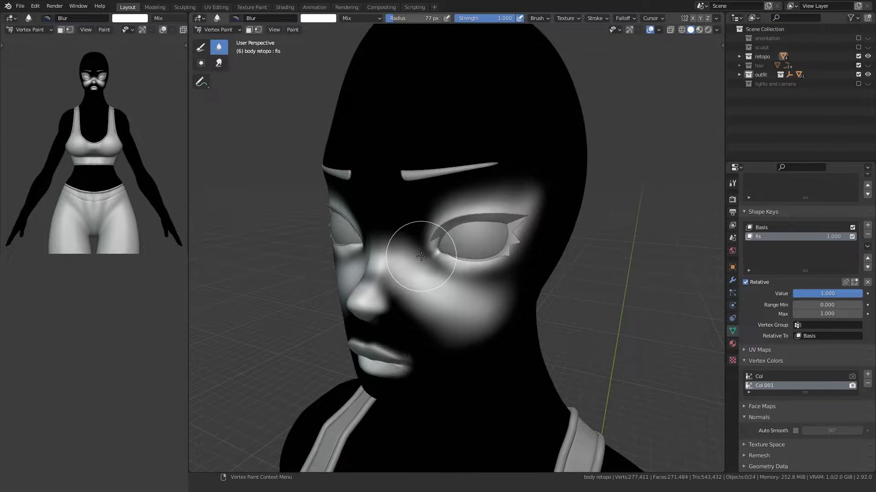
{"action": "mouse_move", "coordinate": [421, 256]}
{"action": "left_mouse_down"}
{"action": "mouse_move", "coordinate": [414, 262]}
{"action": "mouse_move", "coordinate": [495, 306]}
{"action": "mouse_move", "coordinate": [473, 332]}
{"action": "mouse_move", "coordinate": [479, 316]}
{"action": "mouse_move", "coordinate": [456, 310]}
{"action": "left_mouse_up"}
{"action": "middle_click_drag", "start_coordinate": [431, 292], "coordinate": [460, 288]}
{"action": "left_click_drag", "start_coordinate": [410, 264], "coordinate": [476, 262]}
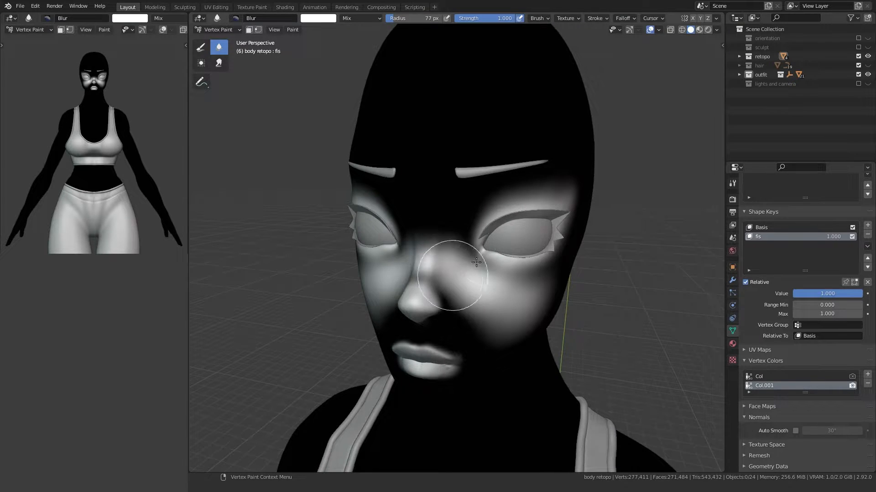
Step: Return to Object Mode, inspect the blush in Material Preview and show the hair collection again
{"action": "key", "text": "ctrl+Tab"}
{"action": "left_click", "coordinate": [480, 246]}
{"action": "key", "text": "z"}
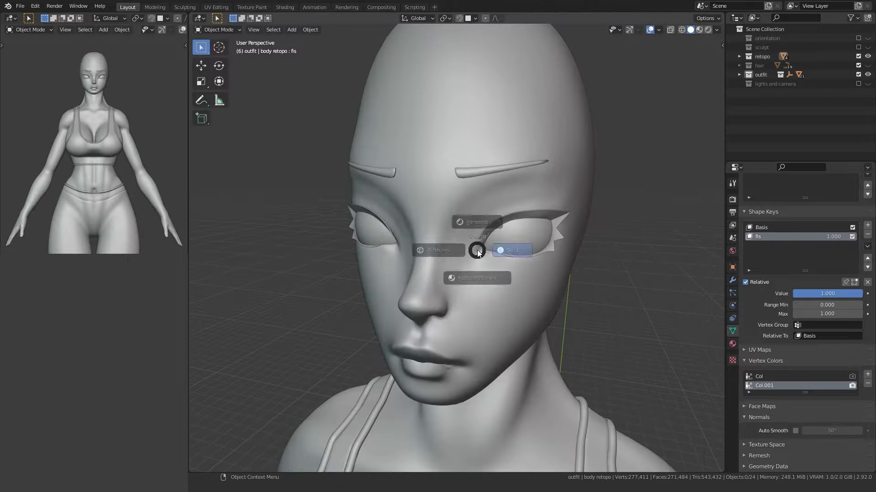
{"action": "left_click", "coordinate": [472, 278]}
{"action": "scroll", "coordinate": [343, 323], "scroll_direction": "down", "scroll_amount": 4}
{"action": "middle_click_drag", "start_coordinate": [344, 323], "coordinate": [401, 314]}
{"action": "left_click", "coordinate": [867, 65]}
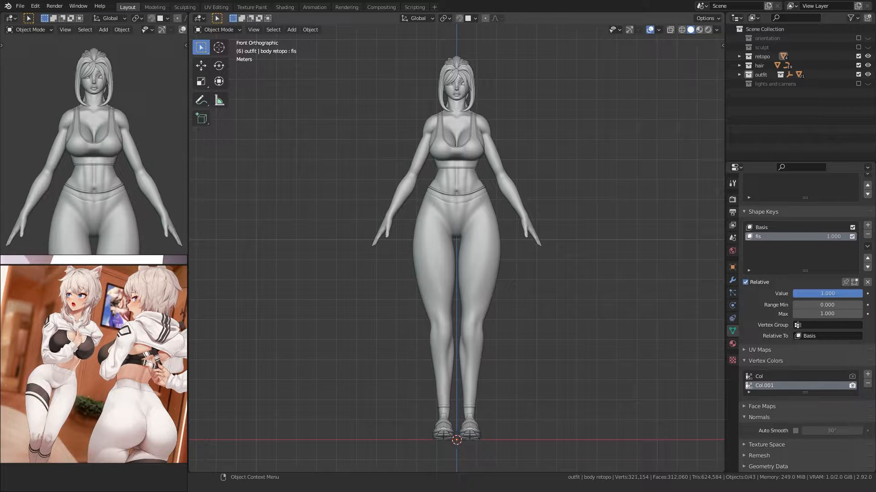
Step: Add a plane mesh and rotate its geometry 90 degrees about the X axis in Edit Mode
{"action": "middle_click_drag", "start_coordinate": [374, 214], "coordinate": [368, 286]}
{"action": "key", "text": "shift+a"}
{"action": "mouse_move", "coordinate": [367, 284]}
{"action": "left_click", "coordinate": [397, 284]}
{"action": "middle_click_drag", "start_coordinate": [434, 300], "coordinate": [389, 313]}
{"action": "key", "text": "Tab"}
{"action": "type", "text": "rx90"}
{"action": "key", "text": "Return"}
Step: In the side view, raise the plane to neck and upper chest height and place it in front of the body
{"action": "key", "text": "KP_3"}
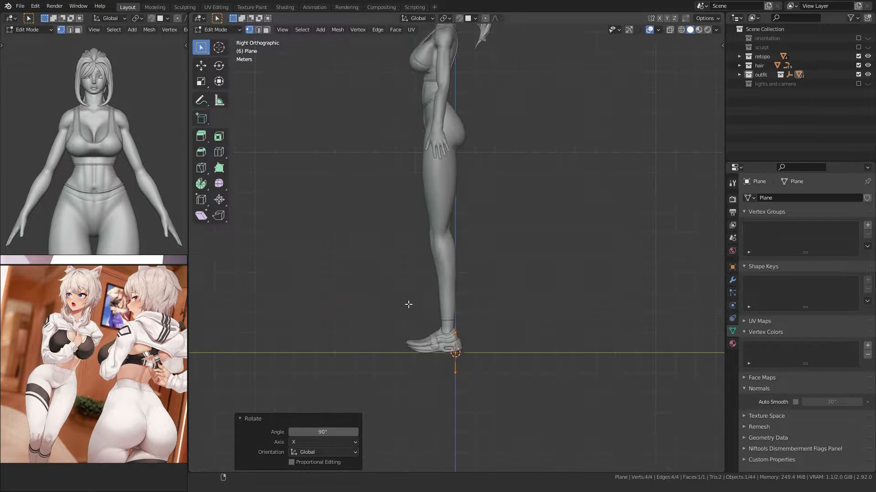
{"action": "key", "text": "g"}
{"action": "left_click", "coordinate": [346, 151]}
{"action": "middle_click_drag", "start_coordinate": [346, 150], "coordinate": [385, 298], "text": "shift"}
{"action": "key", "text": "g"}
{"action": "left_click", "coordinate": [377, 154]}
{"action": "middle_click_drag", "start_coordinate": [375, 157], "coordinate": [387, 223], "text": "shift"}
{"action": "key", "text": "g"}
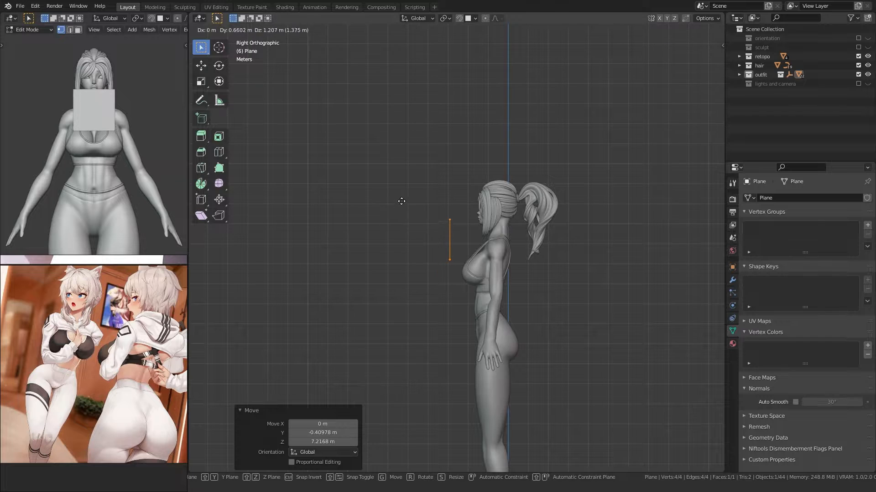
{"action": "left_click", "coordinate": [401, 199]}
Step: Add a centered vertical loop cut to the plane and delete the vertices on its negative X side
{"action": "key", "text": "KP_1"}
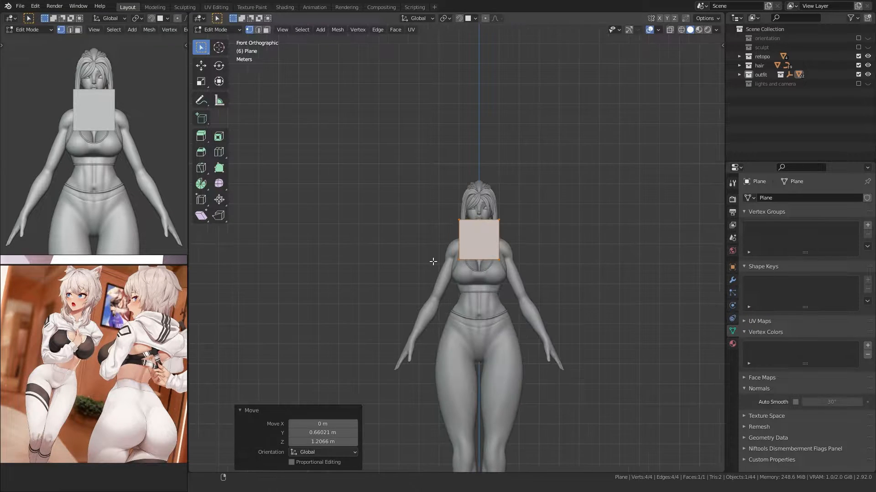
{"action": "scroll", "coordinate": [432, 260], "scroll_direction": "up", "scroll_amount": 3}
{"action": "key", "text": "ctrl+r"}
{"action": "left_click", "coordinate": [472, 224]}
{"action": "right_click", "coordinate": [472, 224]}
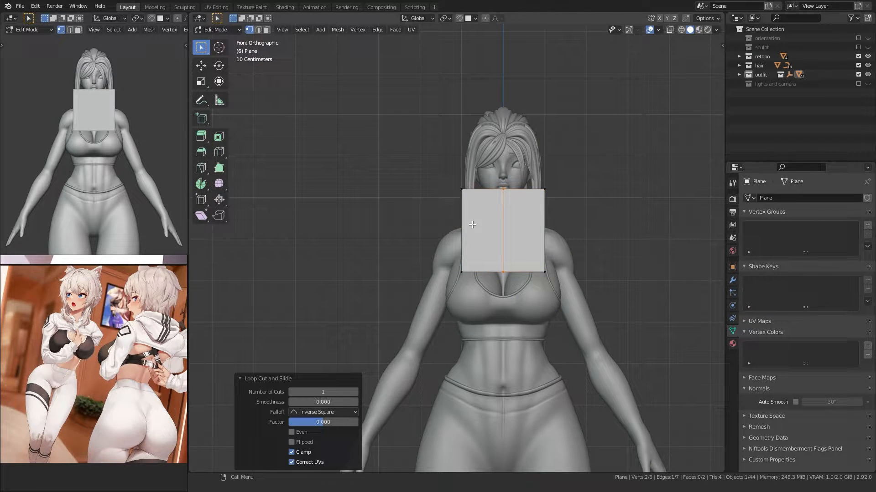
{"action": "left_click_drag", "start_coordinate": [429, 283], "coordinate": [476, 169]}
{"action": "key", "text": "x"}
{"action": "left_click", "coordinate": [420, 172]}
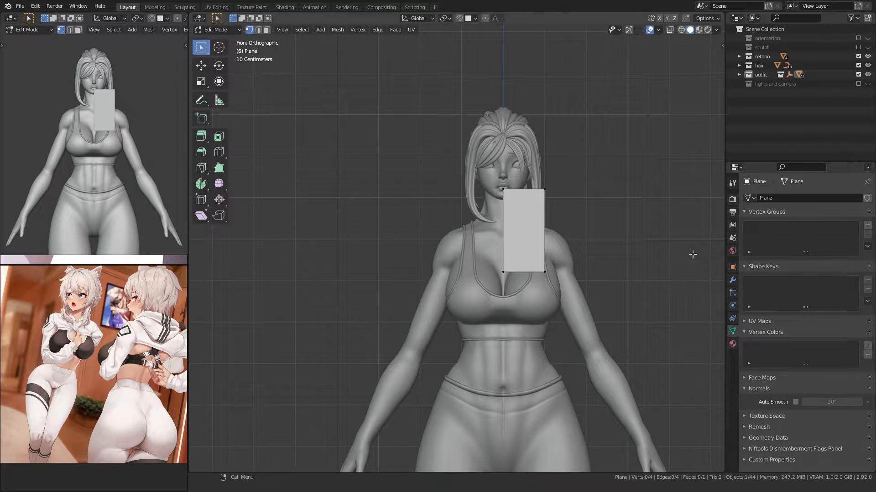
Step: Add a Mirror modifier with clipping on the X axis and a Simple Subdivision Surface modifier at 2 viewport levels to the plane
{"action": "left_click", "coordinate": [732, 280]}
{"action": "left_click", "coordinate": [769, 198]}
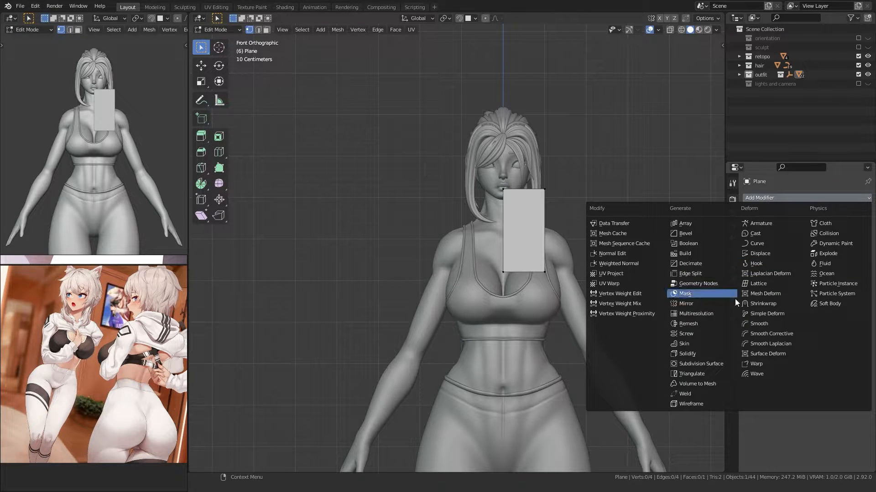
{"action": "left_click", "coordinate": [693, 309]}
{"action": "left_click", "coordinate": [758, 197]}
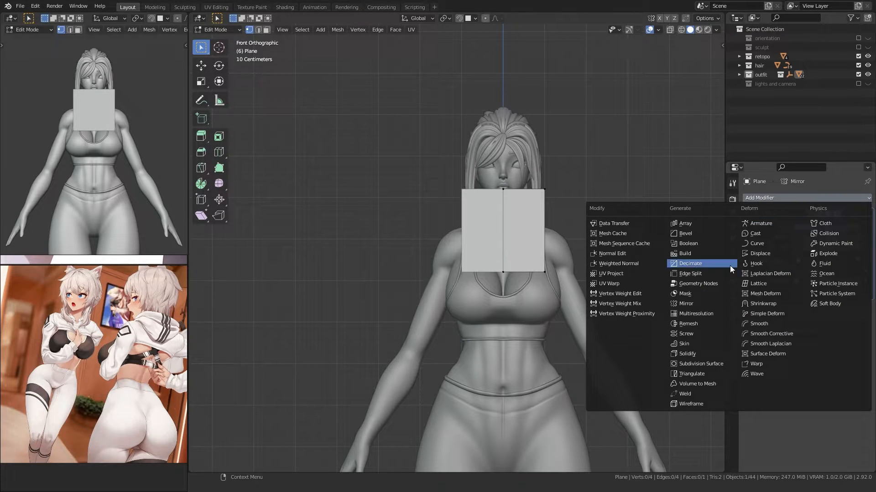
{"action": "left_click", "coordinate": [701, 364]}
{"action": "left_click", "coordinate": [857, 332]}
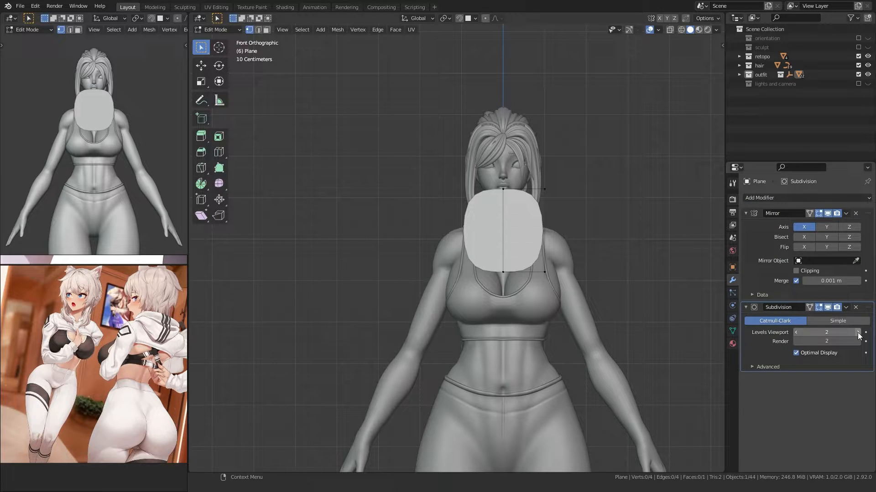
{"action": "left_click", "coordinate": [814, 319]}
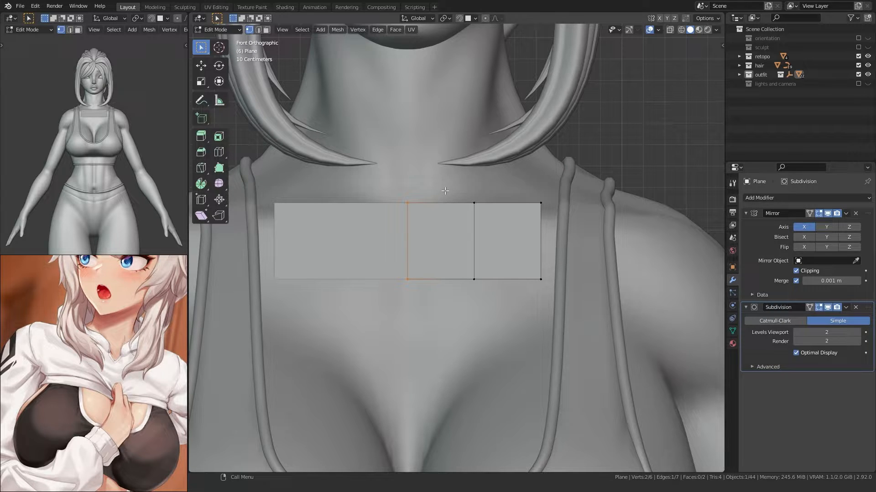
Step: Extrude the outer edge of the chest strip about 0.41 m along the X axis toward the shoulder
{"action": "left_click", "coordinate": [540, 242]}
{"action": "key", "text": "e"}
{"action": "key", "text": "x"}
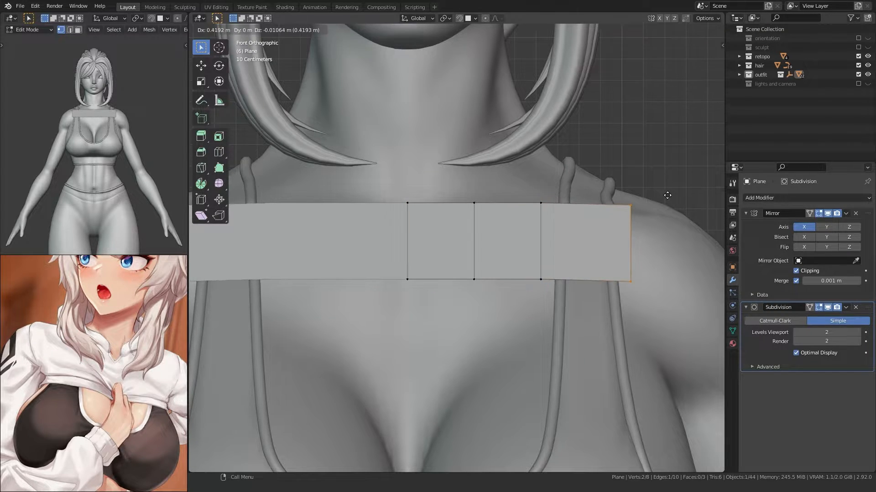
{"action": "left_click", "coordinate": [666, 194]}
{"action": "scroll", "coordinate": [443, 247], "scroll_direction": "down", "scroll_amount": 3}
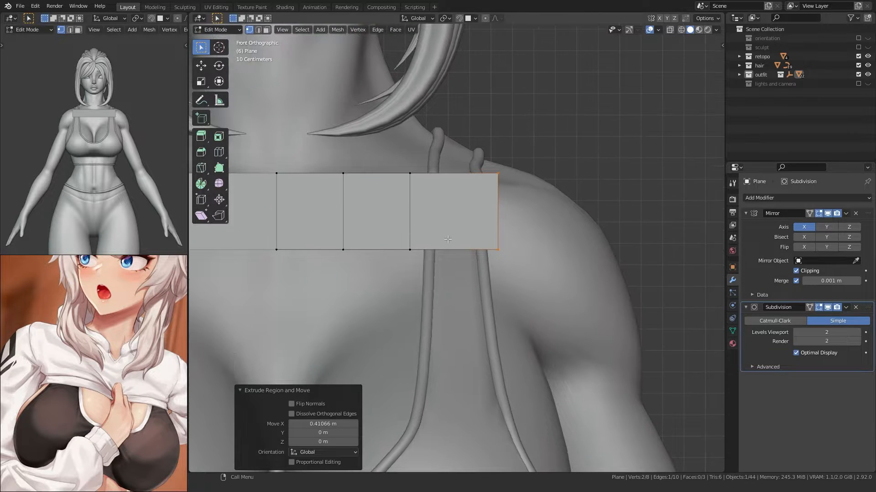
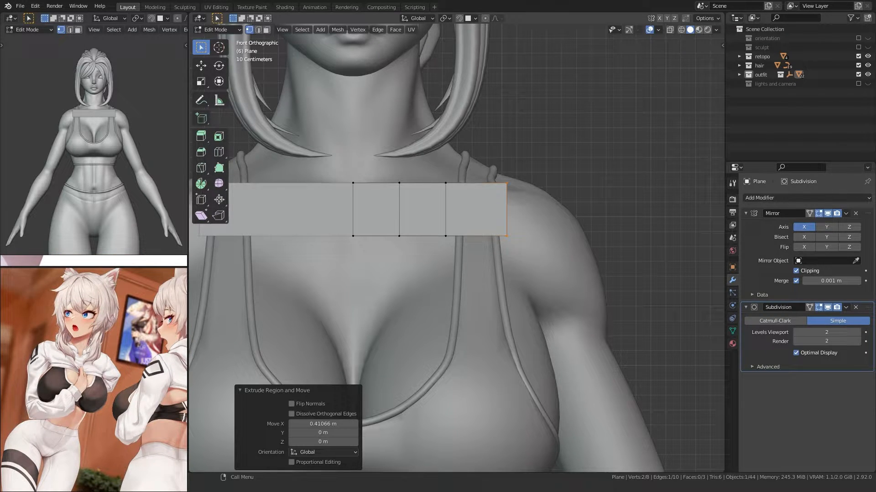
Step: Select the whole strip, lower it about 0.14 m, tilt it to the chest slope and place it just in front of the chest in side view
{"action": "left_click_drag", "start_coordinate": [321, 258], "coordinate": [561, 159]}
{"action": "key", "text": "g"}
{"action": "key", "text": "z"}
{"action": "left_click", "coordinate": [553, 185]}
{"action": "middle_click_drag", "start_coordinate": [553, 186], "coordinate": [418, 230], "text": "alt"}
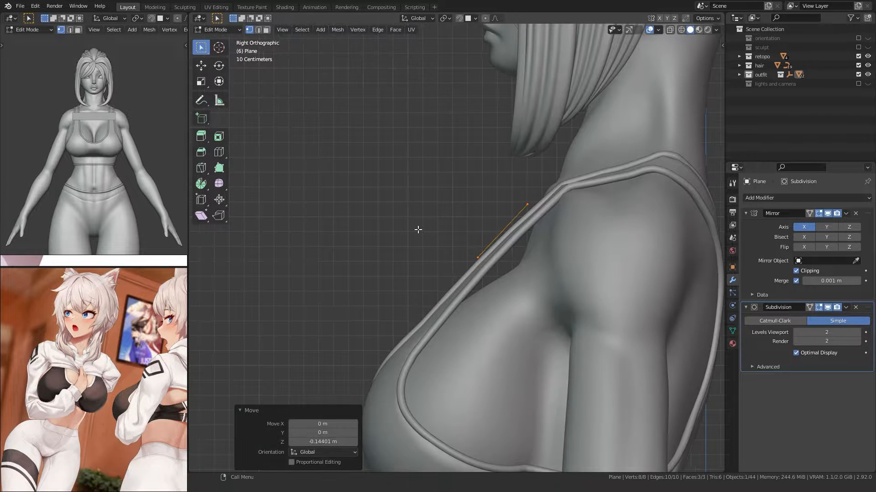
{"action": "key", "text": "g"}
{"action": "left_click", "coordinate": [386, 255]}
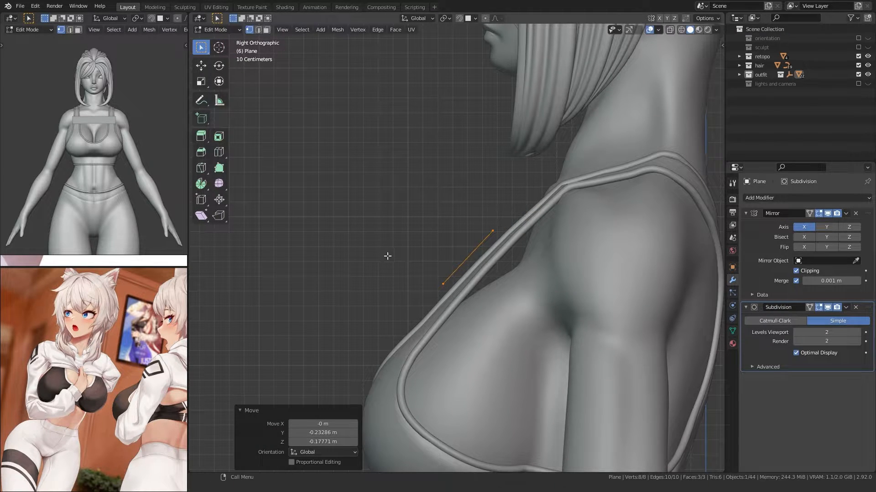
{"action": "key", "text": "g"}
{"action": "left_click", "coordinate": [396, 274]}
Step: Extrude the strip's outer edge twice, downward and back along the side of the chest toward the armpit
{"action": "middle_click_drag", "start_coordinate": [386, 285], "coordinate": [431, 214], "text": "shift"}
{"action": "left_click", "coordinate": [484, 249], "text": "alt"}
{"action": "mouse_move", "coordinate": [430, 213]}
{"action": "middle_mouse_down", "text": "shift"}
{"action": "mouse_move", "coordinate": [402, 185]}
{"action": "mouse_move", "coordinate": [436, 219]}
{"action": "middle_mouse_up", "text": "shift"}
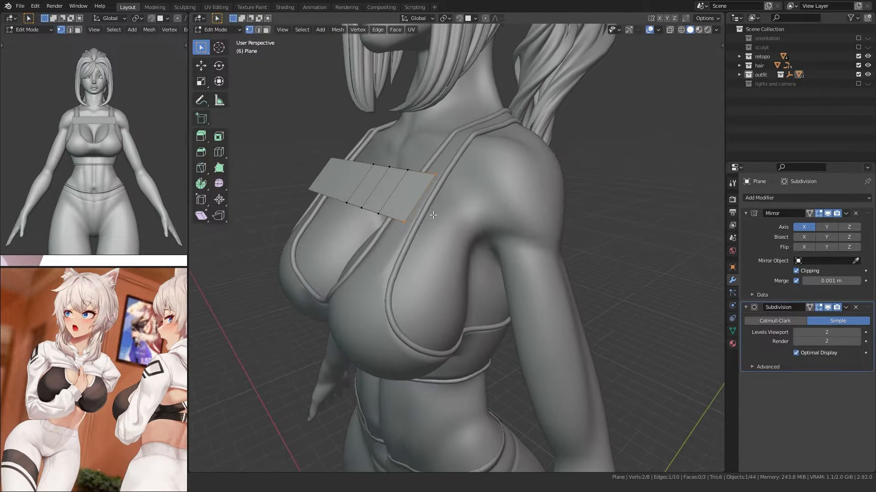
{"action": "key", "text": "e"}
{"action": "left_click", "coordinate": [472, 279]}
{"action": "middle_click_drag", "start_coordinate": [471, 279], "coordinate": [440, 252]}
{"action": "key", "text": "e"}
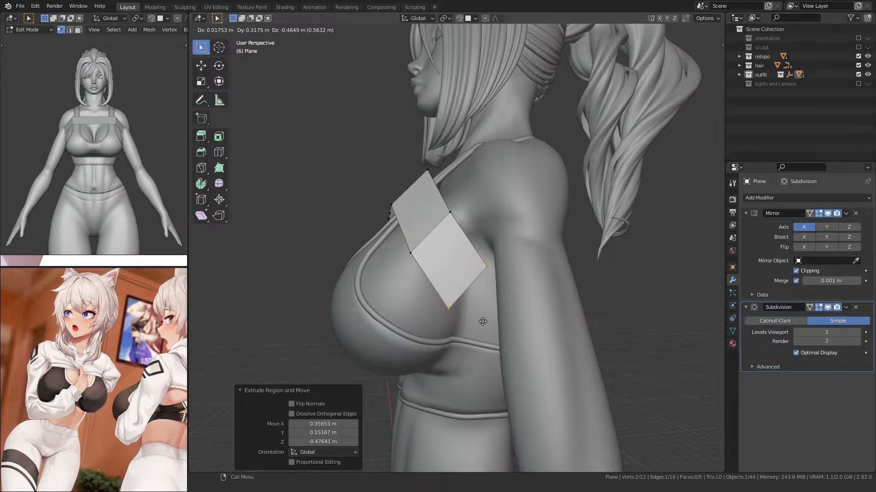
{"action": "left_click", "coordinate": [483, 318]}
Step: Continue extruding the side edge beneath the arm and around onto the back, rotating it to follow the body
{"action": "middle_click_drag", "start_coordinate": [481, 316], "coordinate": [436, 282], "text": "shift"}
{"action": "key", "text": "e"}
{"action": "left_click", "coordinate": [378, 289]}
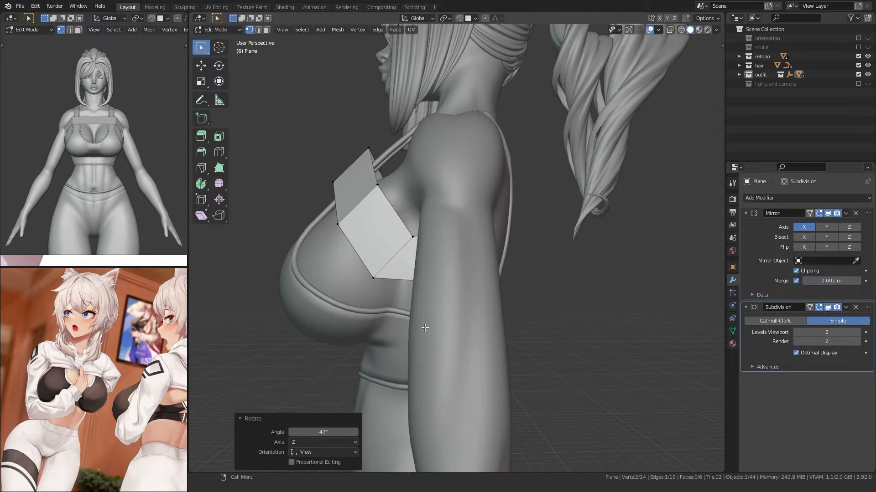
{"action": "left_click", "coordinate": [496, 285]}
{"action": "middle_click_drag", "start_coordinate": [495, 285], "coordinate": [409, 290]}
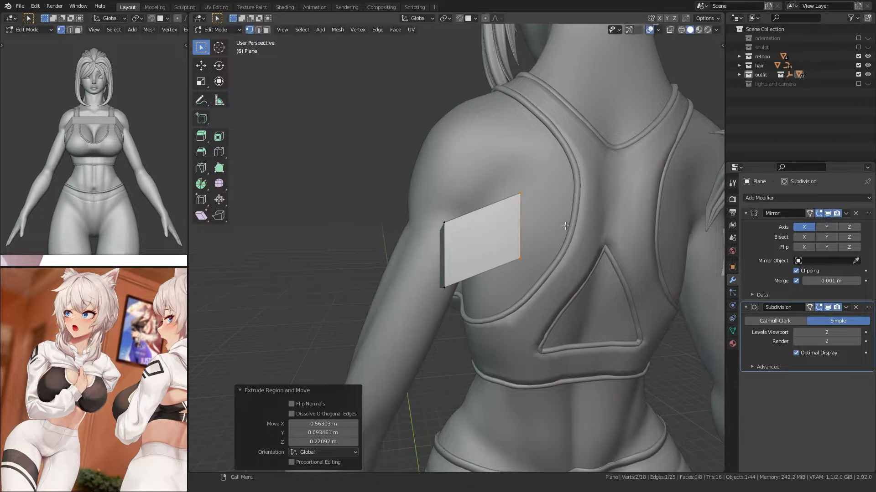
Step: Extrude the strip across the back in further segments until it reaches the center mirror line
{"action": "middle_click_drag", "start_coordinate": [566, 227], "coordinate": [451, 227]}
{"action": "key", "text": "e"}
{"action": "left_click", "coordinate": [536, 208]}
{"action": "middle_click_drag", "start_coordinate": [536, 207], "coordinate": [436, 252]}
{"action": "key", "text": "e"}
{"action": "key", "text": "x"}
{"action": "left_click", "coordinate": [579, 195]}
Step: Add a centered loop cut to the back strip near the armpit and extrude its upper edge up and over the shoulder
{"action": "key", "text": "ctrl+r"}
{"action": "right_click", "coordinate": [410, 213]}
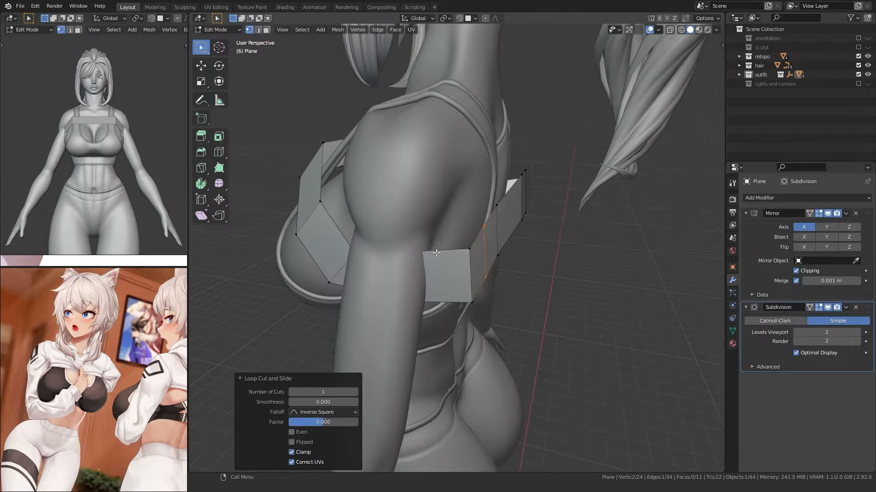
{"action": "left_click_drag", "start_coordinate": [489, 219], "coordinate": [490, 218]}
{"action": "mouse_move", "coordinate": [491, 218]}
{"action": "middle_mouse_down"}
{"action": "mouse_move", "coordinate": [500, 221]}
{"action": "mouse_move", "coordinate": [487, 222]}
{"action": "middle_mouse_up"}
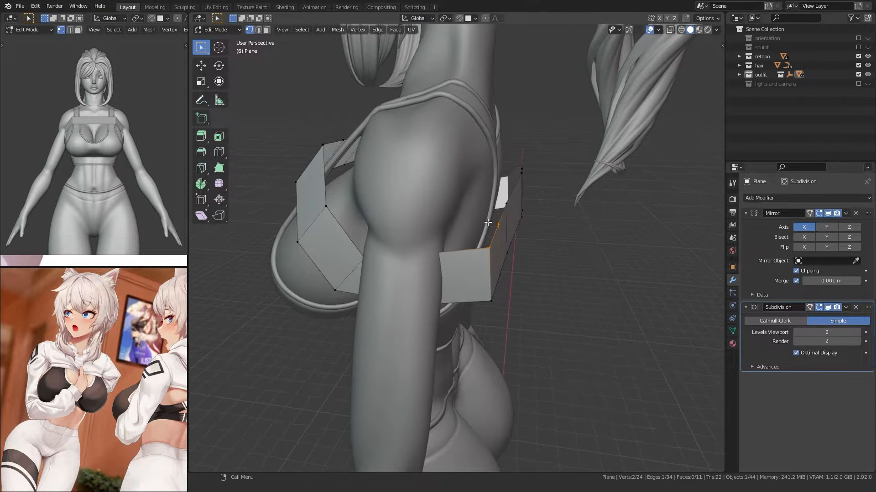
{"action": "left_click", "coordinate": [478, 154]}
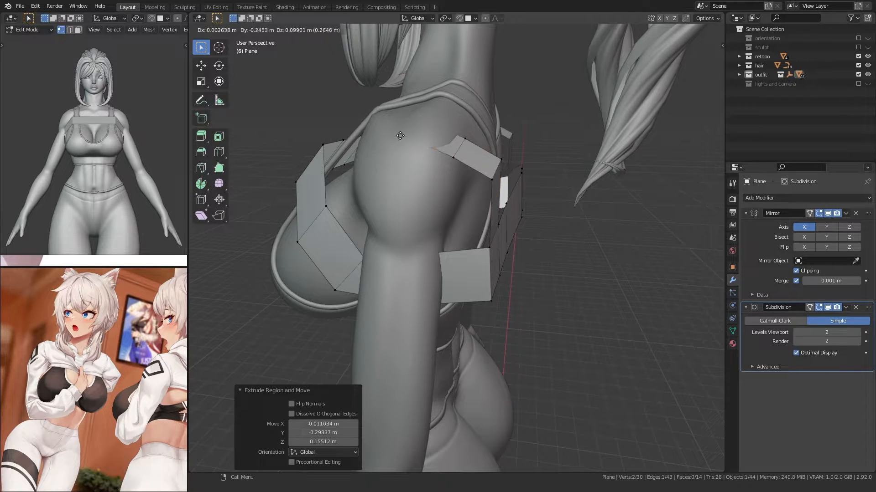
{"action": "middle_click_drag", "start_coordinate": [366, 148], "coordinate": [368, 199]}
Step: Rotate and move the front end of the shoulder strap so it comes down toward the corner of the chest strip
{"action": "key", "text": "r"}
{"action": "left_click", "coordinate": [327, 207]}
{"action": "key", "text": "g"}
{"action": "left_click", "coordinate": [304, 192]}
{"action": "left_click", "coordinate": [308, 273]}
{"action": "middle_click_drag", "start_coordinate": [307, 272], "coordinate": [440, 178]}
{"action": "key", "text": "g"}
{"action": "left_click", "coordinate": [374, 243]}
Step: Merge the two end vertices of the shoulder strap with the matching chest strip vertices at their centers
{"action": "left_click", "coordinate": [442, 176]}
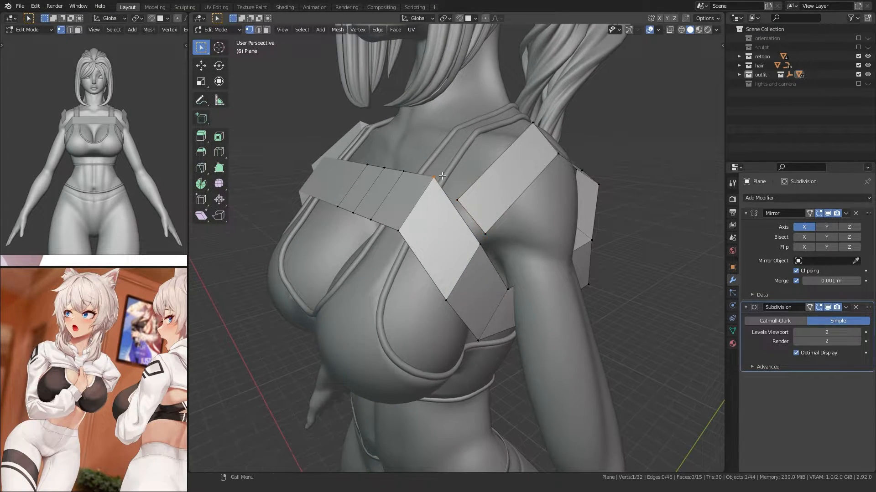
{"action": "left_click", "coordinate": [467, 196]}
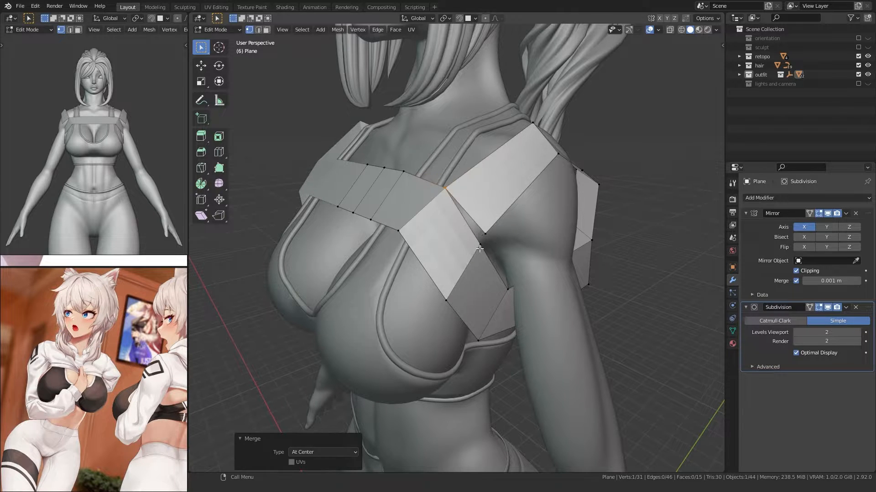
{"action": "left_click_drag", "start_coordinate": [477, 262], "coordinate": [495, 228]}
{"action": "key", "text": "m"}
{"action": "left_click", "coordinate": [494, 228]}
Step: Select the armhole edge loop and examine its shape around the shoulder with X-ray switched on and off
{"action": "middle_click_drag", "start_coordinate": [483, 273], "coordinate": [366, 222]}
{"action": "middle_click_drag", "start_coordinate": [355, 292], "coordinate": [417, 204]}
{"action": "left_click", "coordinate": [420, 199], "text": "alt"}
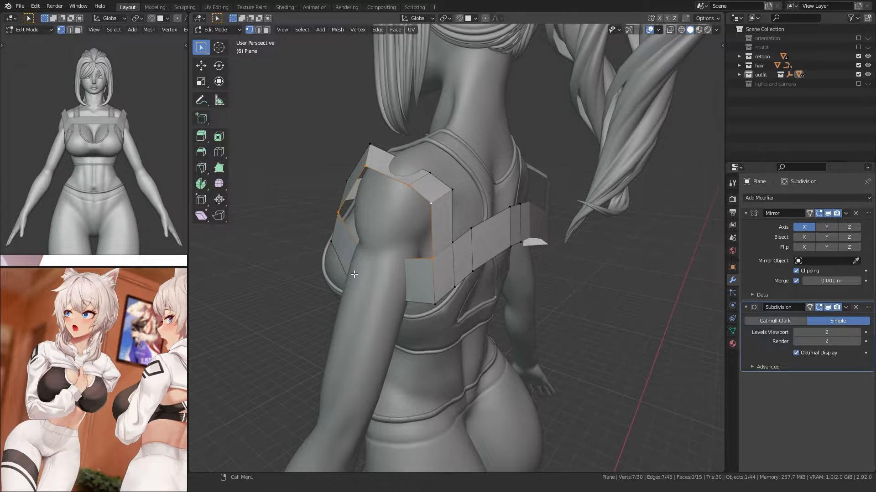
{"action": "middle_click_drag", "start_coordinate": [354, 274], "coordinate": [448, 243]}
{"action": "key", "text": "alt+z"}
{"action": "key", "text": "alt+z"}
{"action": "key", "text": "alt+z"}
{"action": "key", "text": "alt+z"}
{"action": "key", "text": "alt+z"}
{"action": "key", "text": "alt+z"}
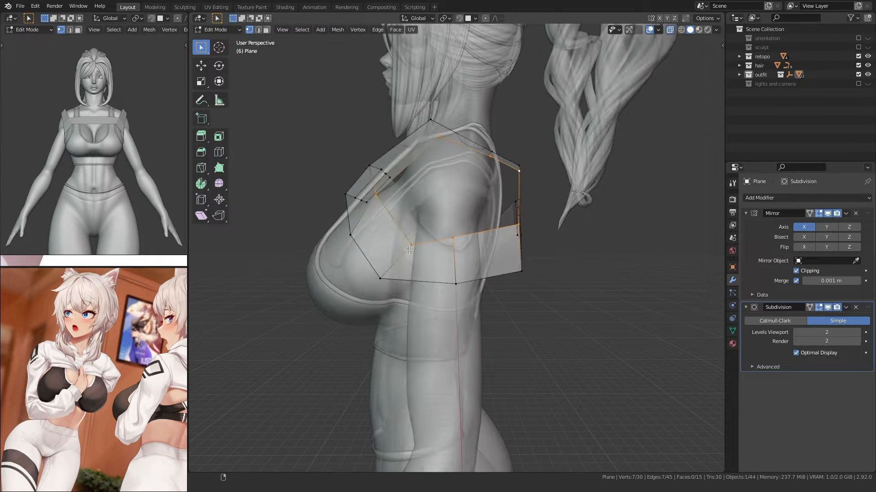
{"action": "key", "text": "alt+z"}
{"action": "key", "text": "alt+z"}
Step: Add a centered loop cut across the front part of the shoulder strap and reselect the armhole edge loop
{"action": "middle_click_drag", "start_coordinate": [388, 188], "coordinate": [403, 199]}
{"action": "key", "text": "ctrl+r"}
{"action": "left_click", "coordinate": [426, 208]}
{"action": "right_click", "coordinate": [426, 209]}
{"action": "left_click", "coordinate": [402, 199], "text": "alt"}
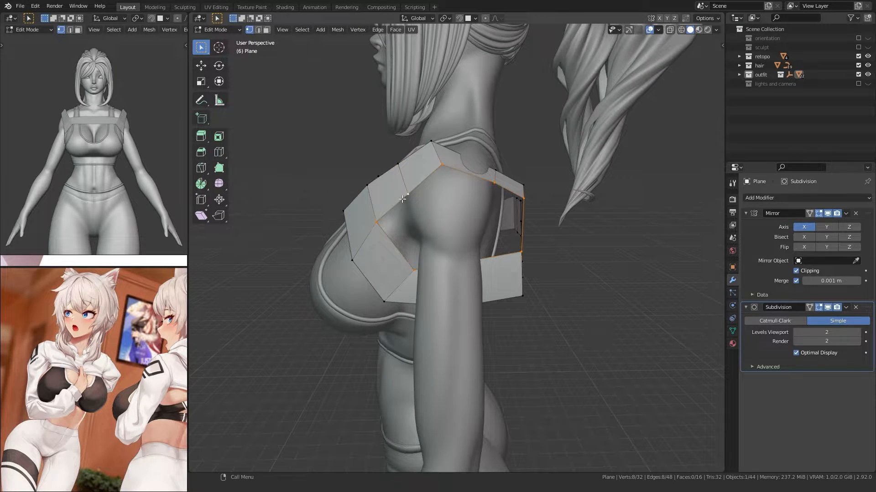
Step: Extrude a chain of four vertices from the chest strip's upper edge over the shoulder beside the neck and down the back
{"action": "middle_click_drag", "start_coordinate": [423, 229], "coordinate": [459, 251]}
{"action": "key", "text": "e"}
{"action": "left_click", "coordinate": [472, 222]}
{"action": "middle_click_drag", "start_coordinate": [472, 222], "coordinate": [445, 194]}
{"action": "key", "text": "e"}
{"action": "key", "text": "e"}
{"action": "left_click", "coordinate": [525, 202]}
{"action": "middle_click_drag", "start_coordinate": [526, 202], "coordinate": [438, 195]}
{"action": "mouse_move", "coordinate": [445, 247]}
{"action": "middle_mouse_down"}
{"action": "mouse_move", "coordinate": [436, 266]}
{"action": "mouse_move", "coordinate": [420, 240]}
{"action": "mouse_move", "coordinate": [437, 260]}
{"action": "mouse_move", "coordinate": [445, 256]}
{"action": "middle_mouse_up"}
{"action": "middle_click_drag", "start_coordinate": [443, 301], "coordinate": [554, 277]}
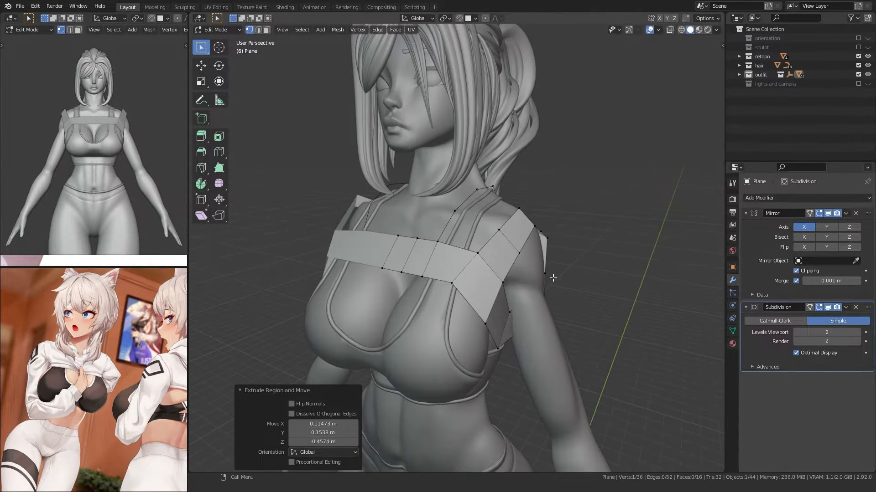
Step: Fill faces between the new vertex chain and the shoulder strap along the front and top of the shoulder
{"action": "left_click", "coordinate": [461, 220]}
{"action": "left_click", "coordinate": [505, 229], "text": "ctrl"}
{"action": "key", "text": "f"}
{"action": "middle_click_drag", "start_coordinate": [505, 230], "coordinate": [440, 256]}
{"action": "left_click", "coordinate": [509, 230], "text": "ctrl"}
{"action": "key", "text": "f"}
{"action": "left_click", "coordinate": [515, 197]}
{"action": "left_click", "coordinate": [508, 233], "text": "ctrl"}
{"action": "key", "text": "f"}
Step: Fill the remaining faces between the vertex chain and the shoulder strap down to the back strip
{"action": "left_click", "coordinate": [487, 236]}
{"action": "left_click", "coordinate": [462, 259], "text": "ctrl"}
{"action": "key", "text": "f"}
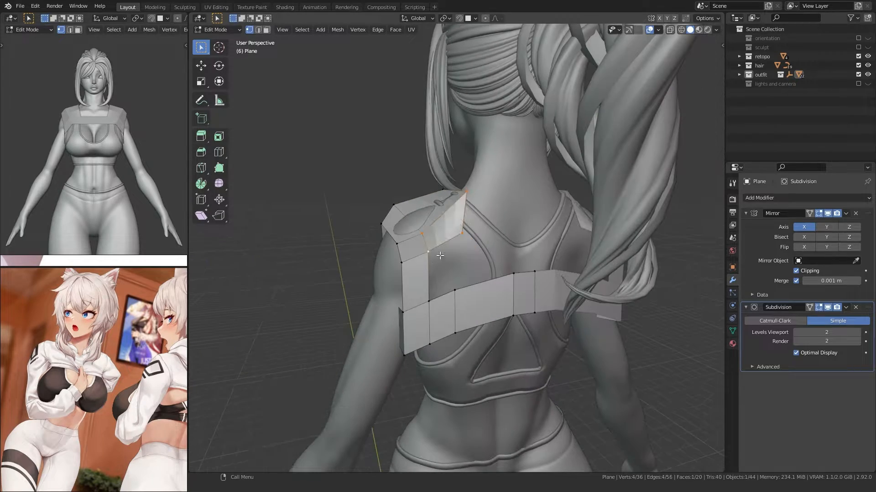
{"action": "left_click", "coordinate": [452, 291], "text": "ctrl"}
{"action": "key", "text": "f"}
{"action": "middle_click_drag", "start_coordinate": [452, 291], "coordinate": [607, 310]}
{"action": "middle_click_drag", "start_coordinate": [444, 272], "coordinate": [364, 256]}
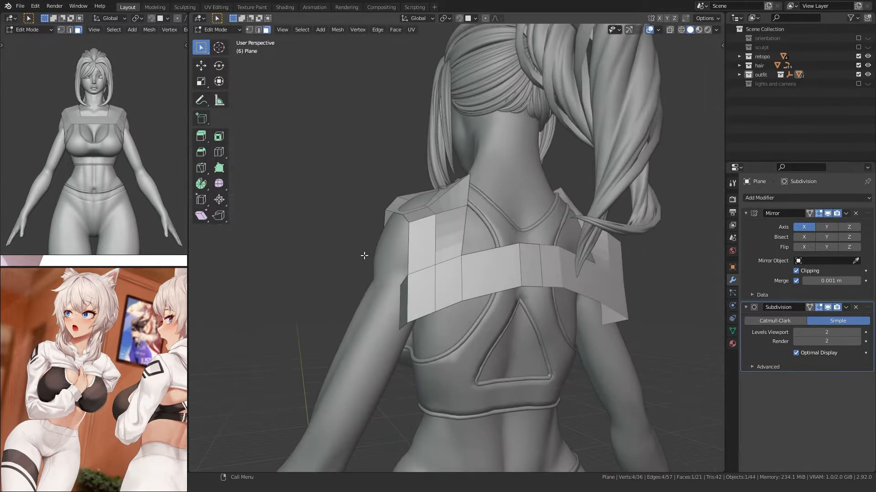
Step: Extrude a second chain of vertices from the chest strip's upper edge along the side of the neck to the upper back
{"action": "middle_click_drag", "start_coordinate": [497, 268], "coordinate": [635, 314]}
{"action": "scroll", "coordinate": [481, 268], "scroll_direction": "up", "scroll_amount": 3}
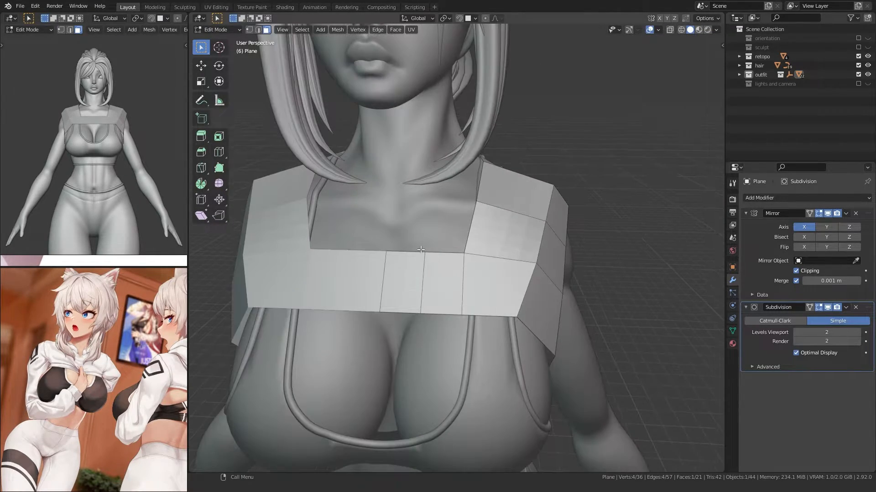
{"action": "key", "text": "1"}
{"action": "left_click", "coordinate": [424, 257]}
{"action": "mouse_move", "coordinate": [424, 257]}
{"action": "middle_mouse_down"}
{"action": "mouse_move", "coordinate": [408, 281]}
{"action": "mouse_move", "coordinate": [431, 254]}
{"action": "middle_mouse_up"}
{"action": "key", "text": "e"}
{"action": "left_click", "coordinate": [439, 221]}
{"action": "middle_click_drag", "start_coordinate": [439, 221], "coordinate": [374, 180]}
{"action": "key", "text": "e"}
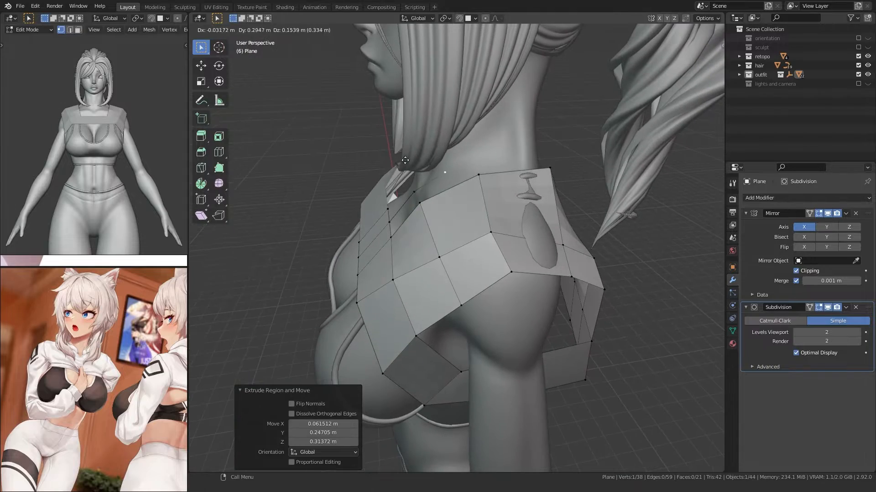
{"action": "key", "text": "g"}
{"action": "middle_click_drag", "start_coordinate": [415, 149], "coordinate": [522, 142]}
{"action": "left_click", "coordinate": [513, 139]}
{"action": "key", "text": "e"}
{"action": "left_click", "coordinate": [509, 144]}
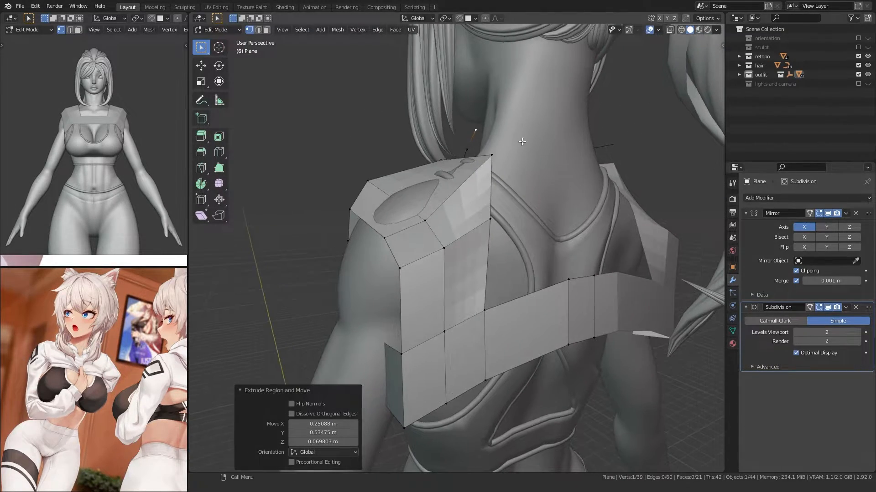
{"action": "left_click", "coordinate": [566, 223]}
Step: Fill faces between the neckline vertex chain and the shoulder faces, continuing down to the back strip
{"action": "middle_click_drag", "start_coordinate": [567, 222], "coordinate": [577, 245]}
{"action": "key", "text": "f"}
{"action": "middle_click_drag", "start_coordinate": [433, 210], "coordinate": [424, 169]}
{"action": "left_click", "coordinate": [482, 176], "text": "ctrl"}
{"action": "key", "text": "f"}
{"action": "left_click", "coordinate": [558, 161]}
{"action": "middle_click_drag", "start_coordinate": [559, 160], "coordinate": [490, 160]}
{"action": "left_click", "coordinate": [525, 174], "text": "ctrl"}
{"action": "key", "text": "f"}
{"action": "left_click", "coordinate": [494, 211], "text": "alt"}
{"action": "mouse_move", "coordinate": [494, 214]}
{"action": "middle_mouse_down"}
{"action": "mouse_move", "coordinate": [399, 238]}
{"action": "mouse_move", "coordinate": [502, 205]}
{"action": "middle_mouse_up"}
{"action": "key", "text": "f"}
{"action": "middle_click_drag", "start_coordinate": [471, 305], "coordinate": [467, 259]}
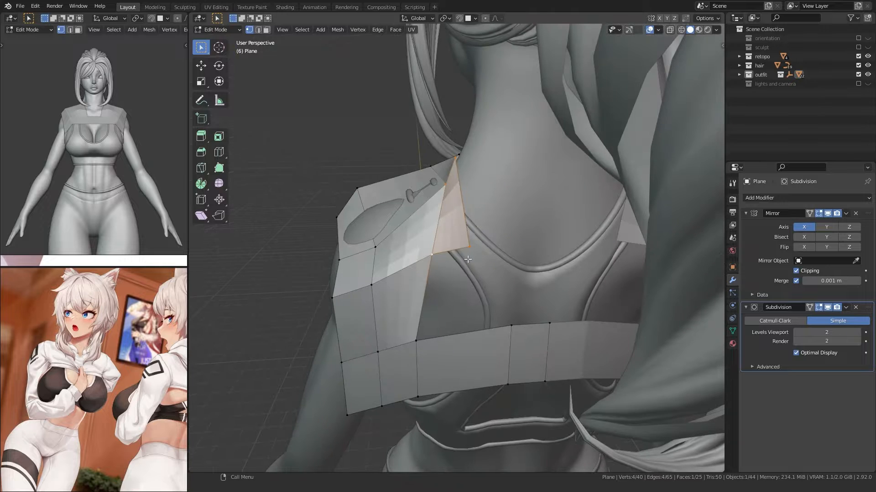
{"action": "key", "text": "f"}
{"action": "middle_click_drag", "start_coordinate": [529, 335], "coordinate": [436, 315]}
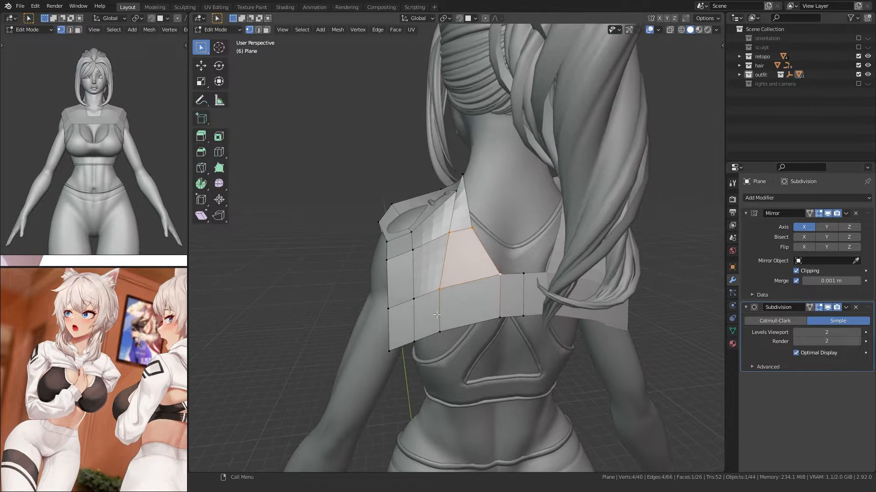
Step: Extrude vertices up the center line of the back and fill the faces between them and the side of the neckline
{"action": "mouse_move", "coordinate": [446, 283]}
{"action": "middle_mouse_down"}
{"action": "mouse_move", "coordinate": [507, 317]}
{"action": "mouse_move", "coordinate": [458, 291]}
{"action": "middle_mouse_up"}
{"action": "left_click", "coordinate": [534, 283]}
{"action": "middle_click_drag", "start_coordinate": [515, 292], "coordinate": [499, 286]}
{"action": "left_click", "coordinate": [501, 213]}
{"action": "middle_click_drag", "start_coordinate": [501, 213], "coordinate": [523, 232]}
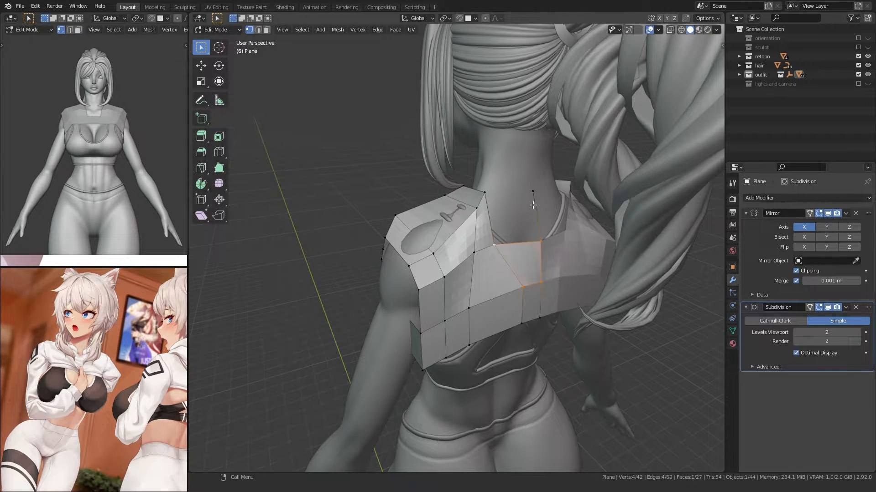
{"action": "key", "text": "f"}
Step: Extrude the chest strip's upper center vertex up toward the neck and fill the face beside it
{"action": "middle_click_drag", "start_coordinate": [492, 194], "coordinate": [408, 253]}
{"action": "left_click", "coordinate": [418, 257]}
{"action": "key", "text": "e"}
{"action": "left_click", "coordinate": [405, 217]}
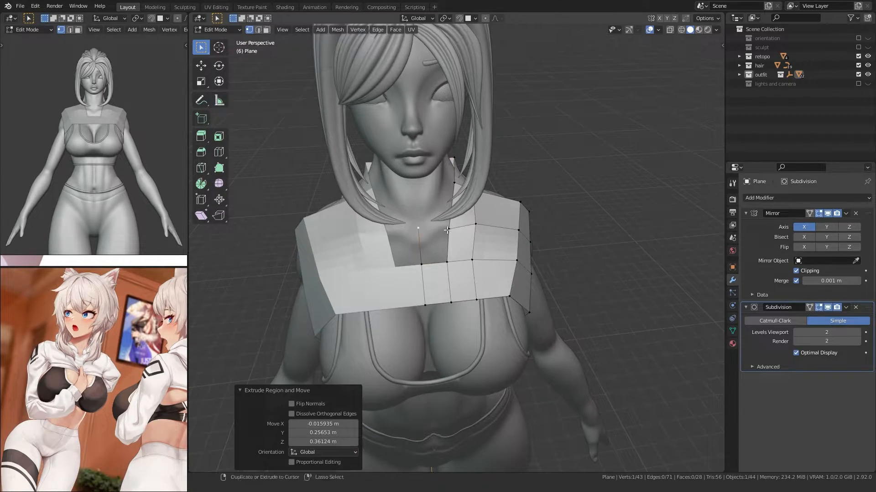
{"action": "key", "text": "f"}
Step: Reposition the front neckline vertices to shape the neck opening around the base of the neck
{"action": "middle_click_drag", "start_coordinate": [447, 231], "coordinate": [338, 270]}
{"action": "key", "text": "g"}
{"action": "left_click", "coordinate": [490, 254]}
{"action": "middle_click_drag", "start_coordinate": [477, 235], "coordinate": [430, 225]}
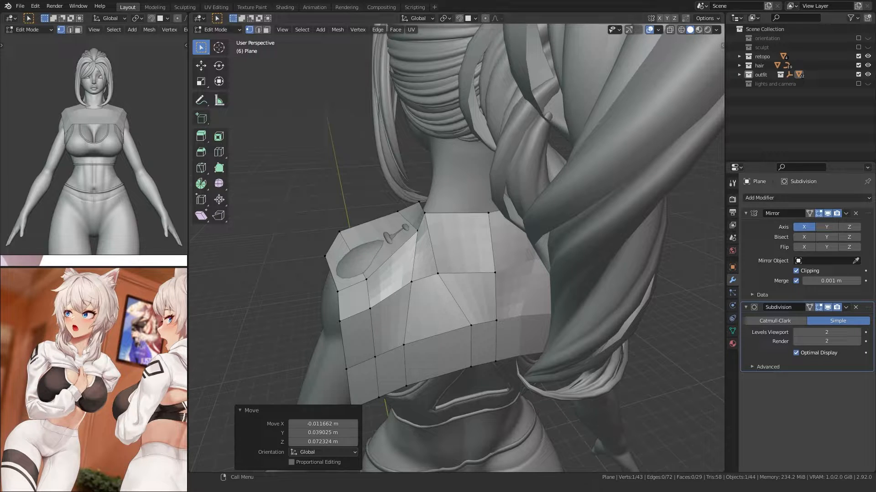
{"action": "scroll", "coordinate": [37, 364], "scroll_direction": "up", "scroll_amount": 5}
{"action": "middle_click_drag", "start_coordinate": [302, 259], "coordinate": [464, 261]}
{"action": "left_click", "coordinate": [446, 238]}
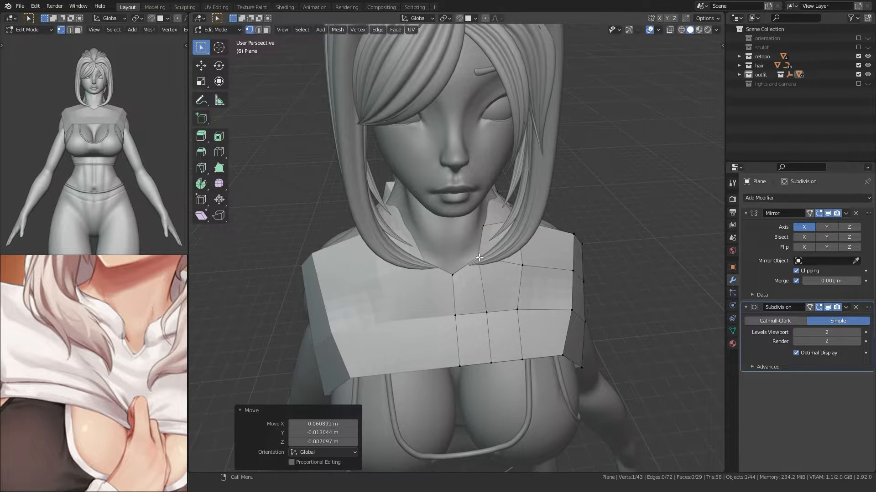
Step: Adjust the height of the vertex at the side of the neckline along the vertical axis
{"action": "left_click", "coordinate": [483, 226]}
{"action": "middle_click_drag", "start_coordinate": [483, 228], "coordinate": [447, 301]}
{"action": "key", "text": "g"}
{"action": "key", "text": "z"}
{"action": "left_click", "coordinate": [502, 197]}
Step: Reposition vertices on the back hem and over the shoulder so the mesh follows the body
{"action": "left_click", "coordinate": [389, 219]}
{"action": "key", "text": "g"}
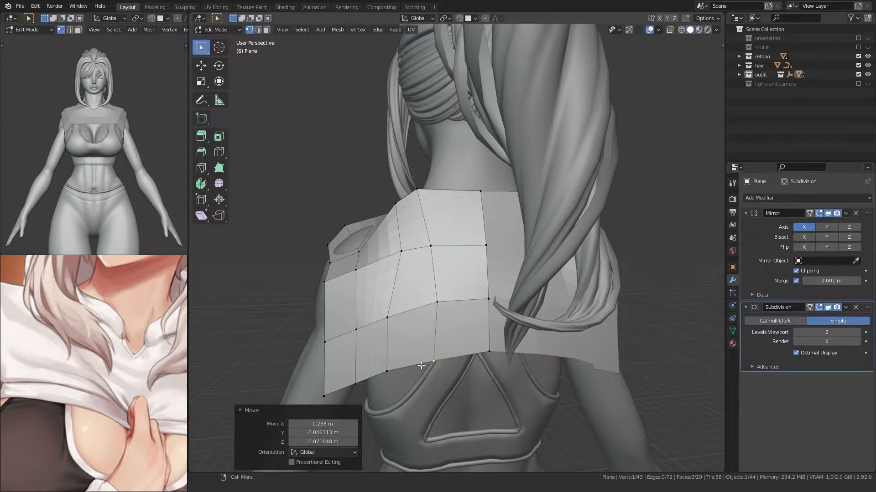
{"action": "middle_click_drag", "start_coordinate": [421, 365], "coordinate": [362, 353]}
{"action": "key", "text": "g"}
{"action": "left_click", "coordinate": [378, 244]}
{"action": "middle_click_drag", "start_coordinate": [379, 244], "coordinate": [486, 297]}
{"action": "key", "text": "g"}
{"action": "left_click", "coordinate": [425, 277]}
{"action": "middle_click_drag", "start_coordinate": [425, 277], "coordinate": [526, 266]}
{"action": "key", "text": "g"}
{"action": "left_click", "coordinate": [498, 280]}
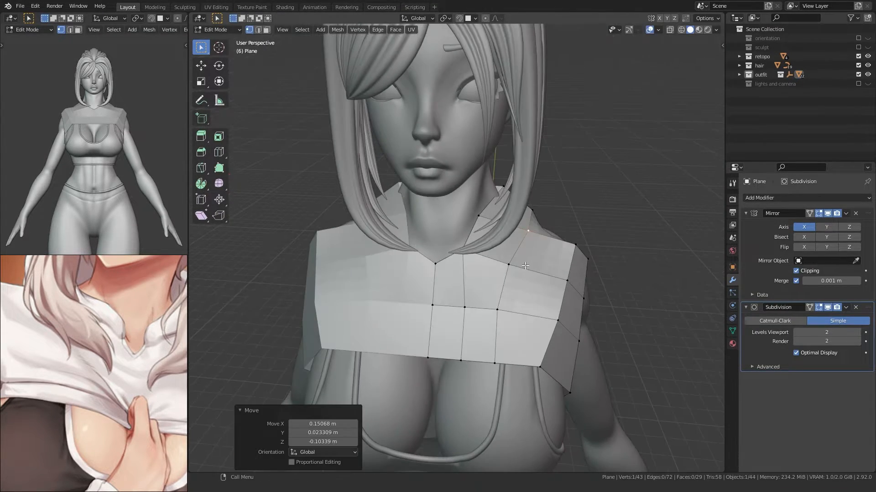
Step: Reposition the outer vertices of the front hem near the armpit, working from the side
{"action": "left_click", "coordinate": [503, 356]}
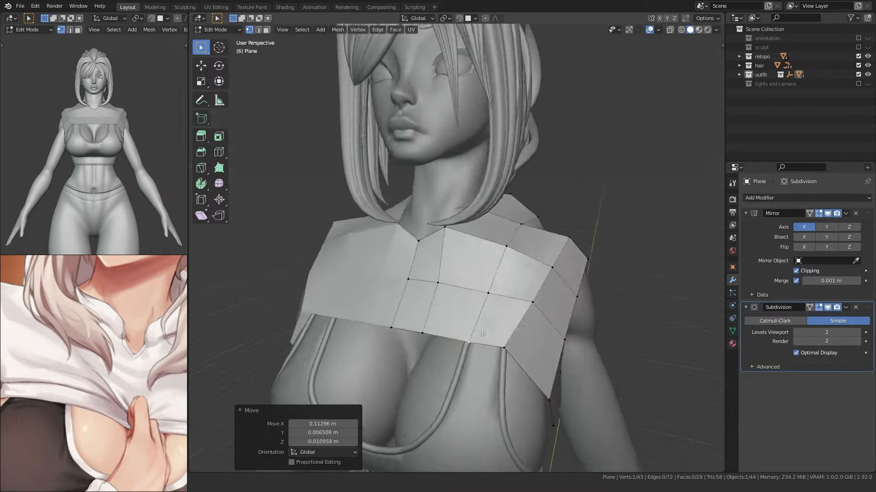
{"action": "middle_click_drag", "start_coordinate": [502, 355], "coordinate": [438, 303]}
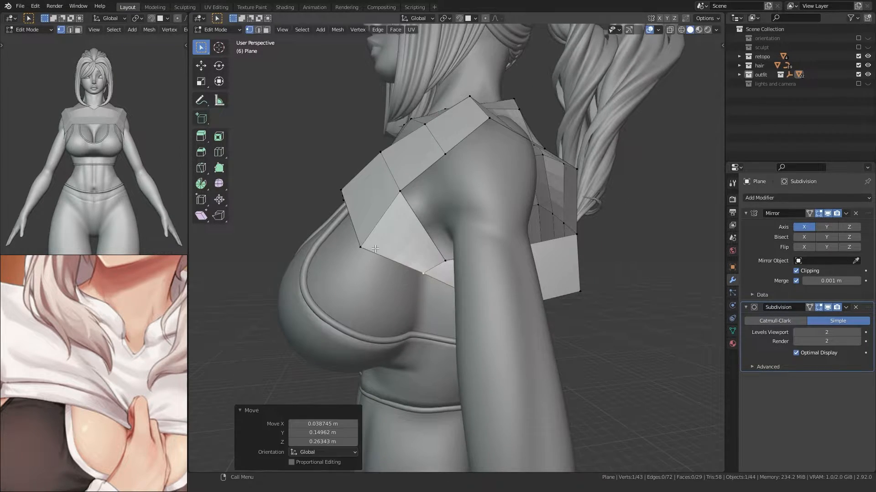
{"action": "key", "text": "g"}
{"action": "left_click", "coordinate": [383, 250]}
Step: Move the lower underarm vertices to shape the hem where it passes beneath the arm toward the back
{"action": "middle_click_drag", "start_coordinate": [383, 250], "coordinate": [358, 248]}
{"action": "key", "text": "alt+z"}
{"action": "left_click", "coordinate": [431, 285]}
{"action": "key", "text": "alt+z"}
{"action": "key", "text": "g"}
{"action": "left_click", "coordinate": [432, 273]}
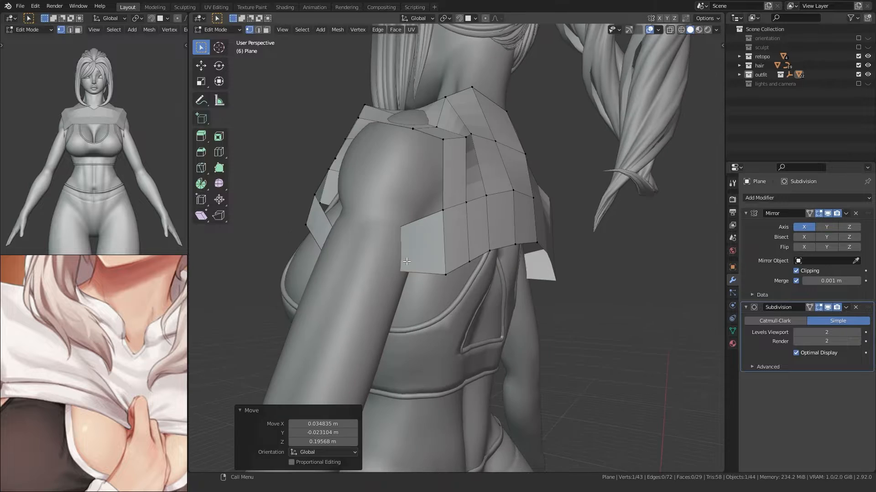
{"action": "left_click", "coordinate": [437, 252]}
Step: Select the connected faces under the arm and move them inward along the global X axis
{"action": "middle_click_drag", "start_coordinate": [438, 253], "coordinate": [546, 273]}
{"action": "key", "text": "alt+z"}
{"action": "key", "text": "3"}
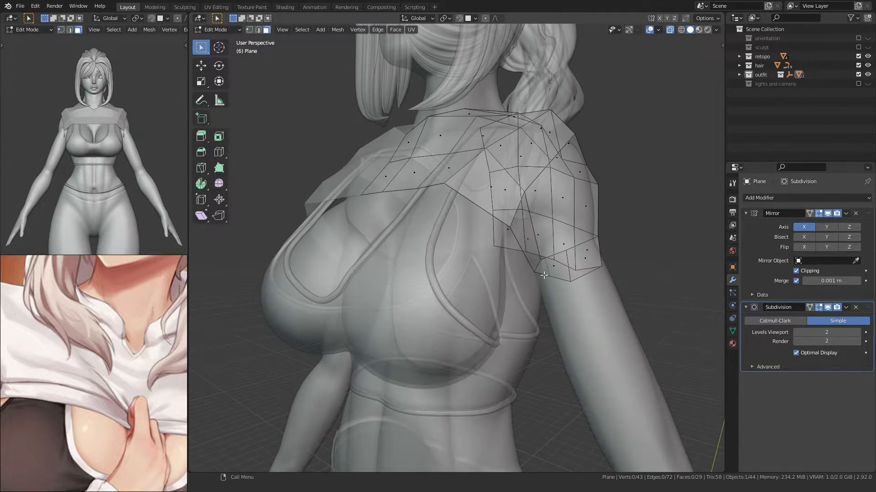
{"action": "key", "text": "alt+z"}
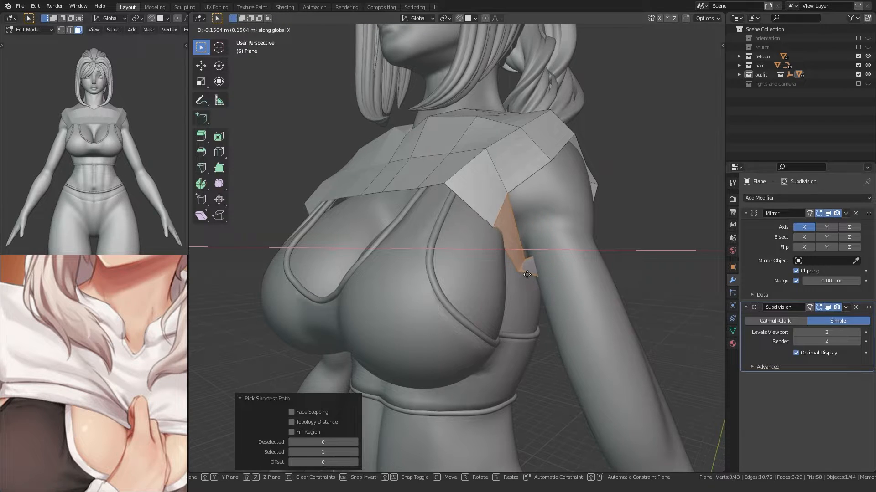
{"action": "left_click", "coordinate": [527, 275]}
Step: Reposition individual vertices of the underarm strip to fit between the torso and the arm
{"action": "key", "text": "1"}
{"action": "left_click", "coordinate": [492, 229]}
{"action": "middle_click_drag", "start_coordinate": [490, 233], "coordinate": [498, 229]}
{"action": "key", "text": "g"}
{"action": "left_click", "coordinate": [505, 257]}
{"action": "middle_click_drag", "start_coordinate": [522, 274], "coordinate": [540, 269]}
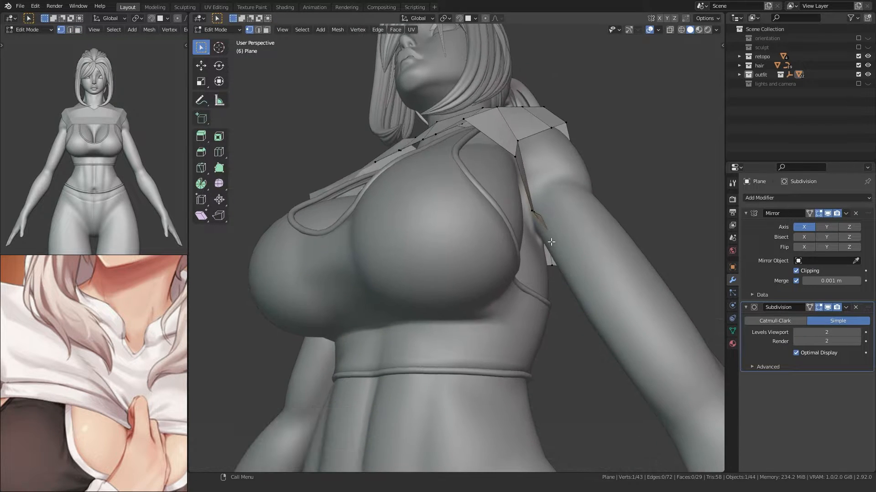
{"action": "key", "text": "alt+z"}
{"action": "key", "text": "alt+z"}
{"action": "key", "text": "g"}
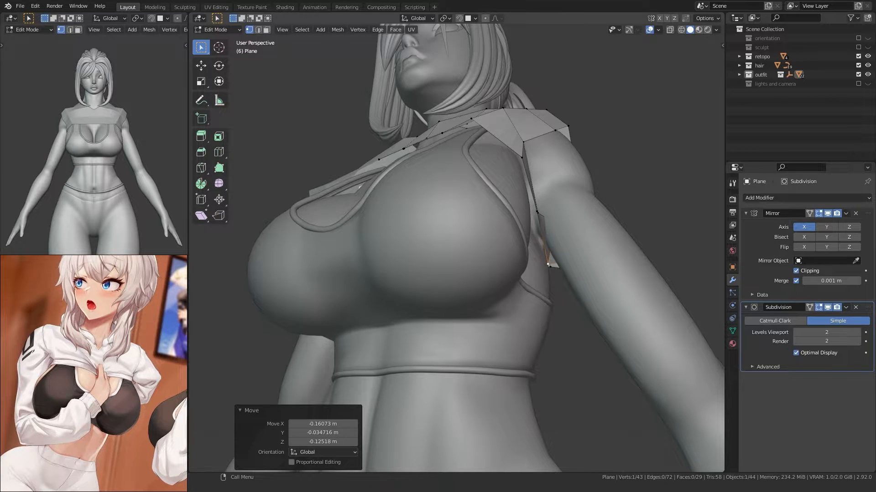
Step: From the back view, raise the hem vertices on either side of the spine and lower the center vertex
{"action": "key", "text": "ctrl+KP_1"}
{"action": "key", "text": "KP_3"}
{"action": "key", "text": "ctrl+KP_1"}
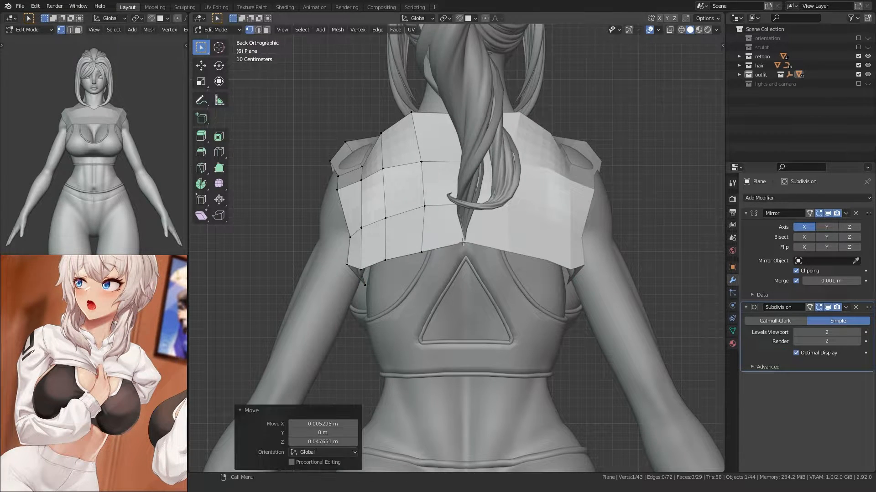
{"action": "key", "text": "g"}
{"action": "left_click", "coordinate": [389, 244]}
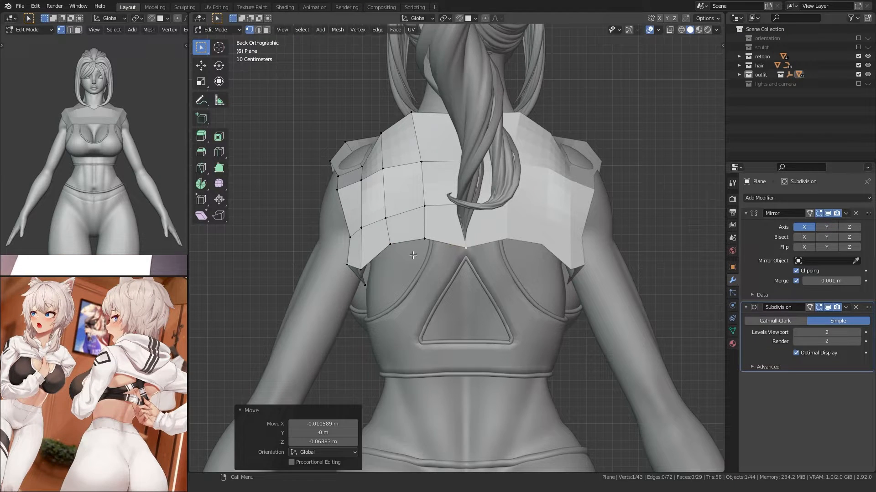
{"action": "key", "text": "KP_3"}
{"action": "key", "text": "KP_1"}
{"action": "key", "text": "KP_3"}
{"action": "middle_click_drag", "start_coordinate": [343, 274], "coordinate": [440, 250]}
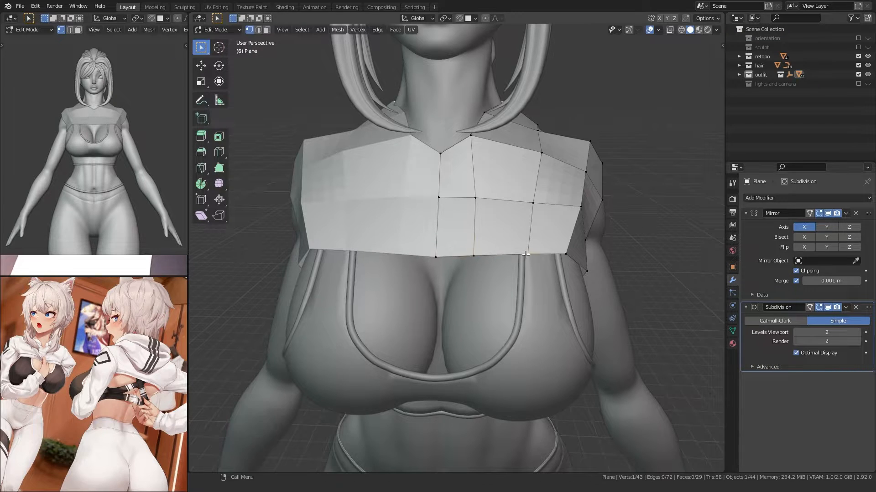
Step: Reposition the front hem vertices of the garment mesh to follow the chest and side of the torso
{"action": "key", "text": "g"}
{"action": "left_click", "coordinate": [524, 256]}
{"action": "middle_click_drag", "start_coordinate": [525, 256], "coordinate": [415, 273]}
{"action": "left_click", "coordinate": [480, 285]}
{"action": "key", "text": "g"}
{"action": "left_click", "coordinate": [479, 268]}
{"action": "key", "text": "g"}
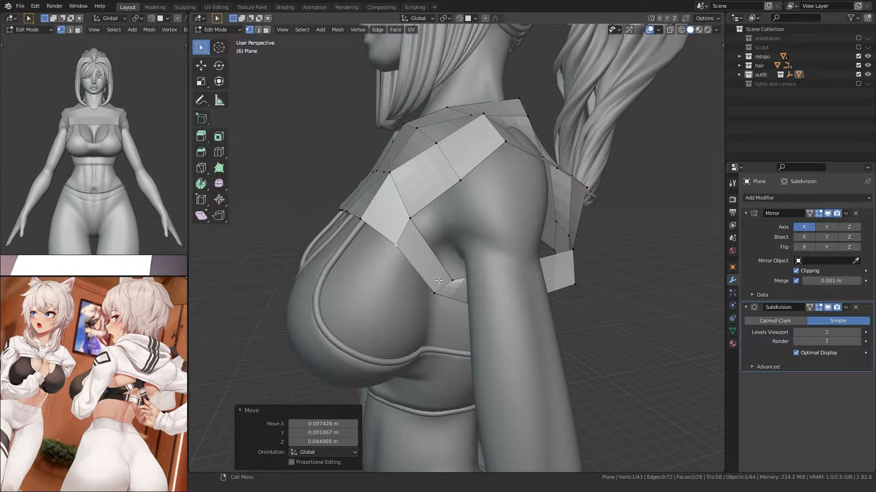
Step: Move the underarm vertex upward and adjust the armhole's front edge vertex beside the shoulder
{"action": "left_click", "coordinate": [459, 276]}
{"action": "key", "text": "g"}
{"action": "left_click", "coordinate": [457, 263]}
{"action": "left_click", "coordinate": [411, 226]}
{"action": "key", "text": "g"}
{"action": "left_click", "coordinate": [427, 234]}
Step: Reshape the armhole in the right side view by moving its rear and front edge vertices around the upper arm
{"action": "middle_click_drag", "start_coordinate": [428, 233], "coordinate": [391, 229]}
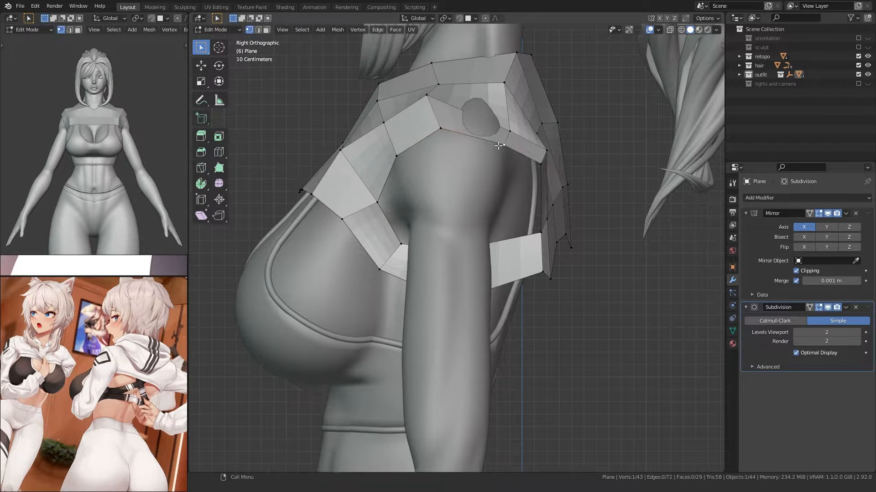
{"action": "key", "text": "g"}
{"action": "left_click", "coordinate": [513, 166]}
{"action": "left_click", "coordinate": [541, 232]}
{"action": "key", "text": "g"}
{"action": "left_click", "coordinate": [512, 229]}
{"action": "key", "text": "alt+z"}
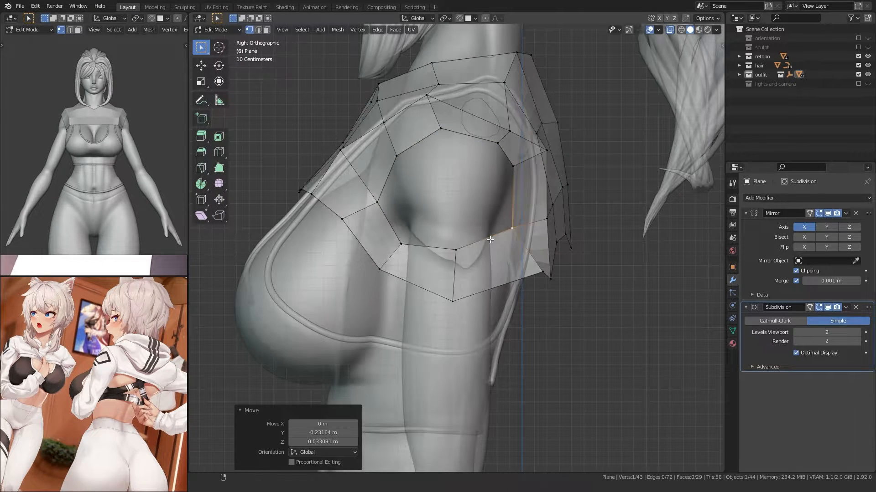
{"action": "left_click", "coordinate": [442, 253]}
{"action": "key", "text": "alt+z"}
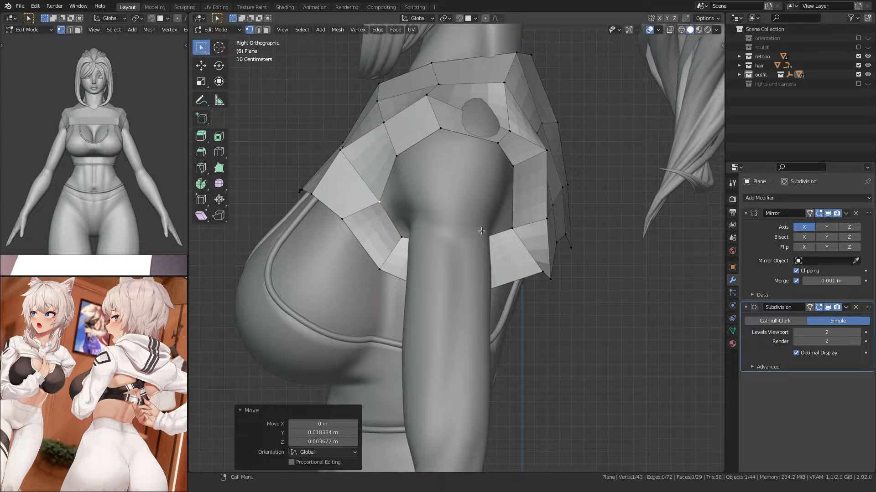
Step: Move the rear side hem vertices to smooth the garment's lower edge behind the arm
{"action": "middle_click_drag", "start_coordinate": [504, 232], "coordinate": [420, 254], "text": "alt"}
{"action": "middle_click_drag", "start_coordinate": [375, 288], "coordinate": [537, 285], "text": "alt"}
{"action": "left_click", "coordinate": [535, 278]}
{"action": "key", "text": "g"}
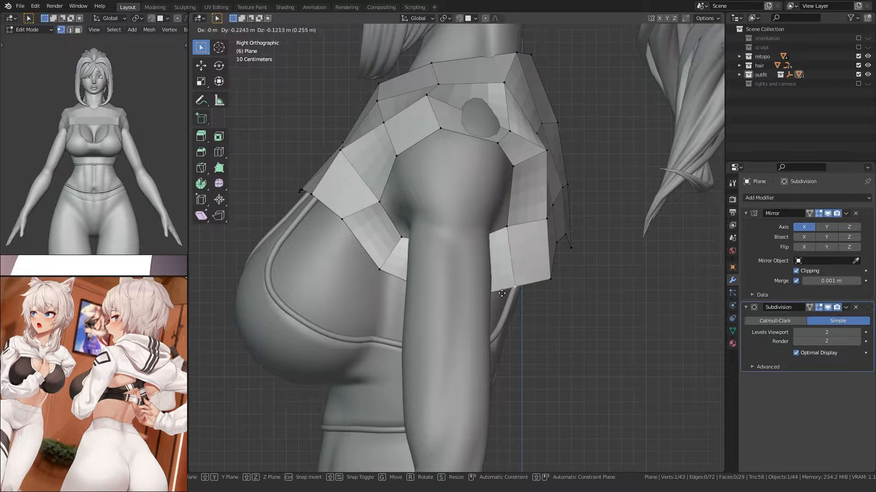
{"action": "left_click", "coordinate": [532, 280]}
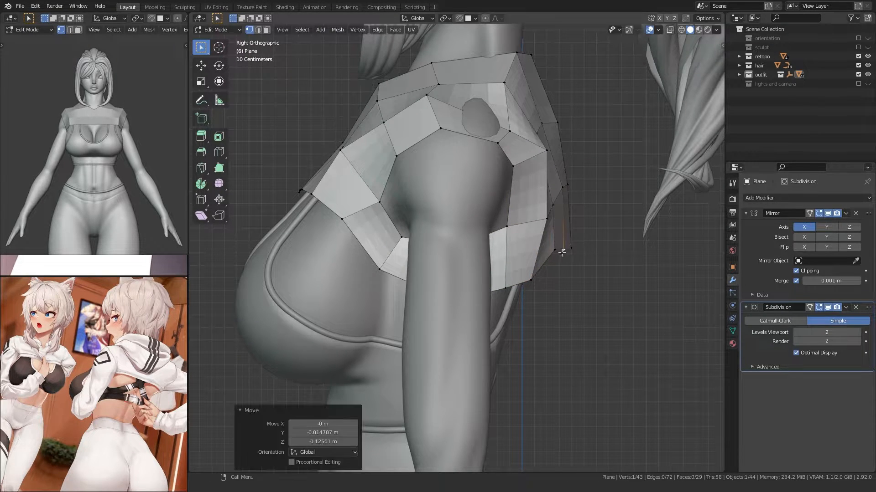
{"action": "left_click", "coordinate": [540, 269]}
{"action": "middle_click_drag", "start_coordinate": [540, 269], "coordinate": [507, 259]}
Step: Shift the two side-back vertices behind the armhole forward toward the arm
{"action": "key", "text": "g"}
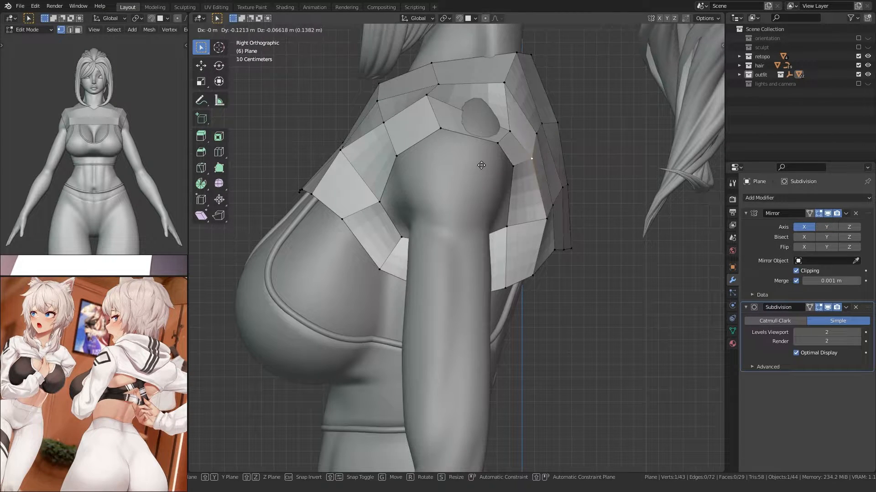
{"action": "left_click", "coordinate": [480, 164]}
{"action": "left_click", "coordinate": [546, 219]}
{"action": "key", "text": "g"}
{"action": "left_click", "coordinate": [541, 216]}
Step: Raise the vertex at the rear of the shoulder top by about 0.037 m in the side view
{"action": "middle_click_drag", "start_coordinate": [508, 187], "coordinate": [509, 228], "text": "shift"}
{"action": "left_click", "coordinate": [506, 169]}
{"action": "left_click", "coordinate": [439, 124]}
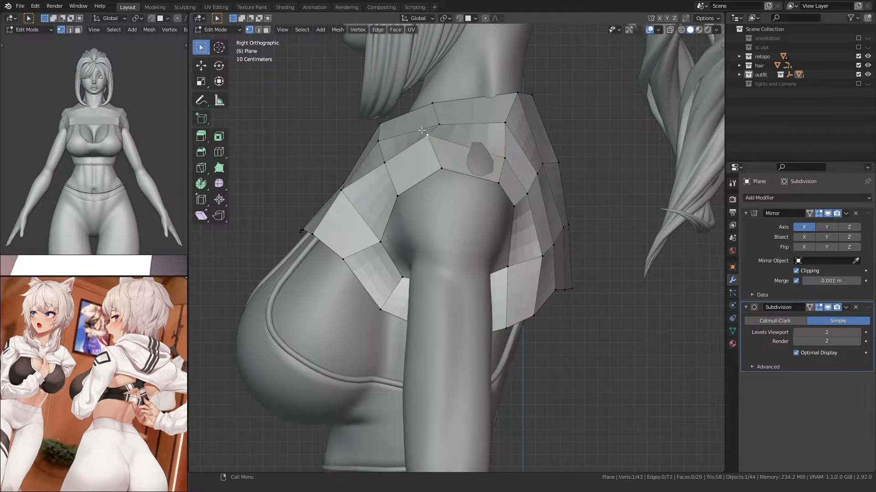
{"action": "middle_click_drag", "start_coordinate": [439, 126], "coordinate": [455, 195], "text": "shift"}
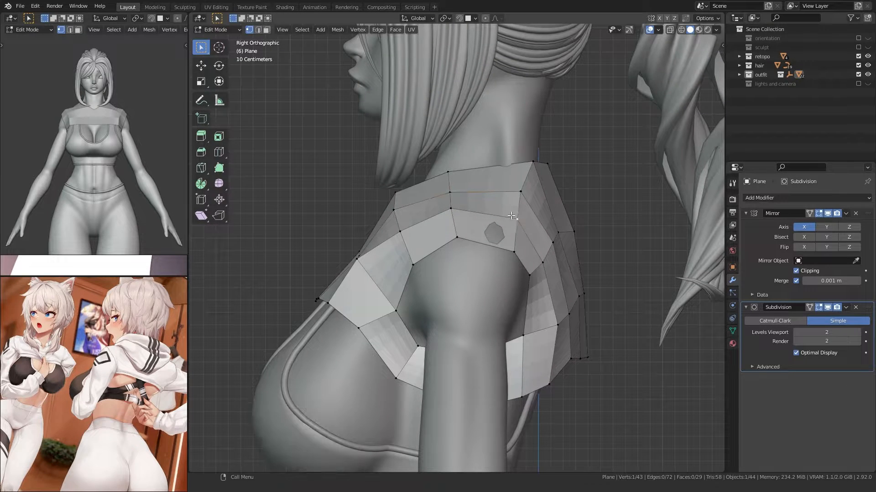
{"action": "key", "text": "g"}
{"action": "left_click", "coordinate": [519, 188]}
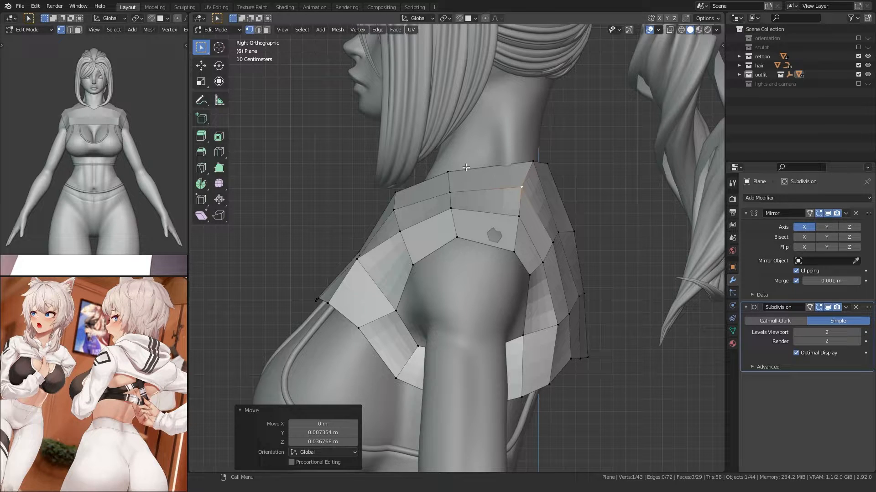
Step: Even out the vertex rows over the top of the shoulder between the neckline and the armhole
{"action": "middle_click_drag", "start_coordinate": [464, 171], "coordinate": [477, 186]}
{"action": "left_click", "coordinate": [449, 210]}
{"action": "key", "text": "g"}
{"action": "left_click", "coordinate": [415, 166]}
{"action": "left_click", "coordinate": [510, 168]}
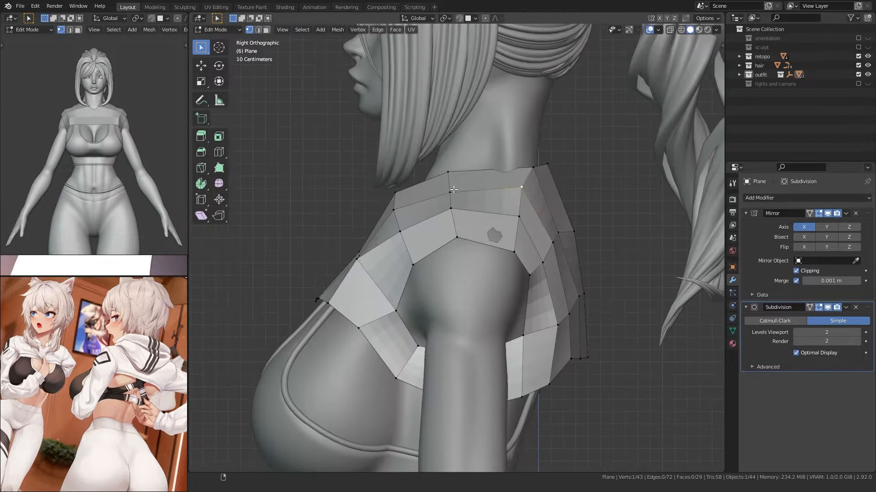
{"action": "key", "text": "g"}
{"action": "left_click", "coordinate": [476, 194]}
{"action": "left_click", "coordinate": [495, 218]}
{"action": "key", "text": "g"}
{"action": "left_click", "coordinate": [494, 216]}
{"action": "key", "text": "g"}
{"action": "left_click", "coordinate": [494, 215]}
{"action": "left_click", "coordinate": [508, 251]}
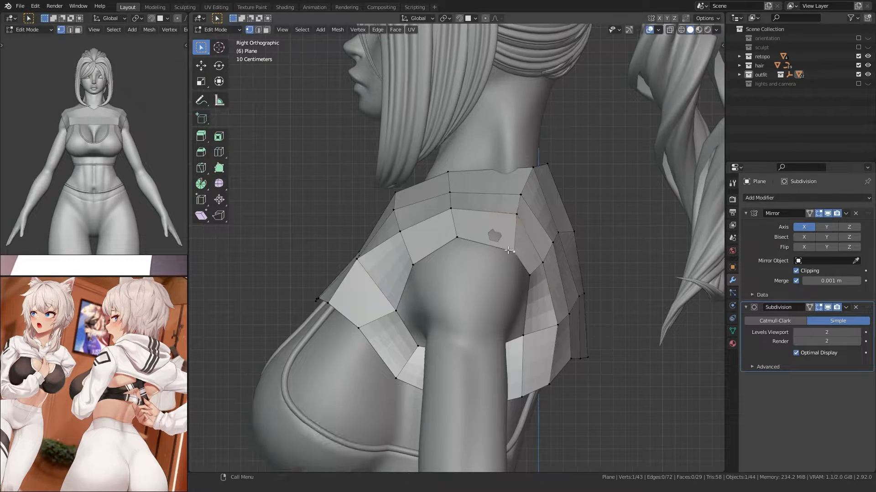
Step: Move the armhole's two lower front vertices closer to the arm
{"action": "left_click", "coordinate": [401, 302]}
{"action": "key", "text": "g"}
{"action": "left_click", "coordinate": [408, 297]}
{"action": "left_click", "coordinate": [415, 341]}
{"action": "key", "text": "g"}
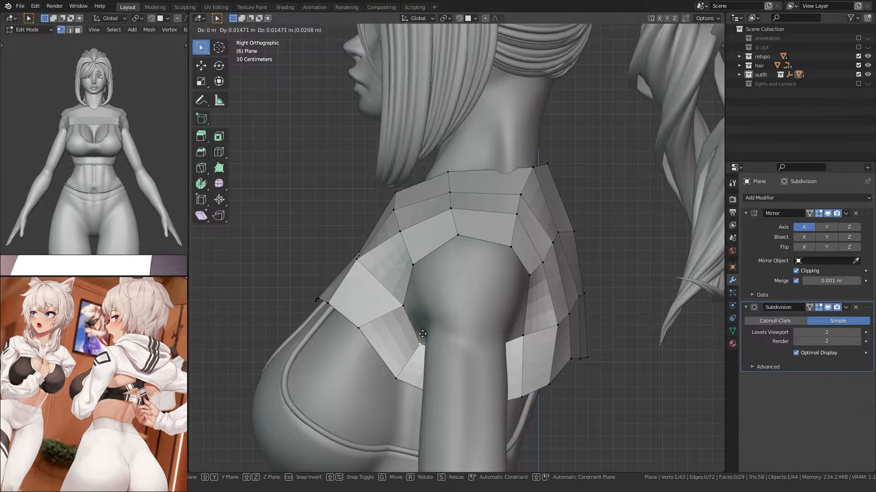
{"action": "left_click", "coordinate": [420, 336]}
Step: Pull the rear edge of the garment in by moving the back hem vertices about 0.029 m forward
{"action": "left_click", "coordinate": [514, 334]}
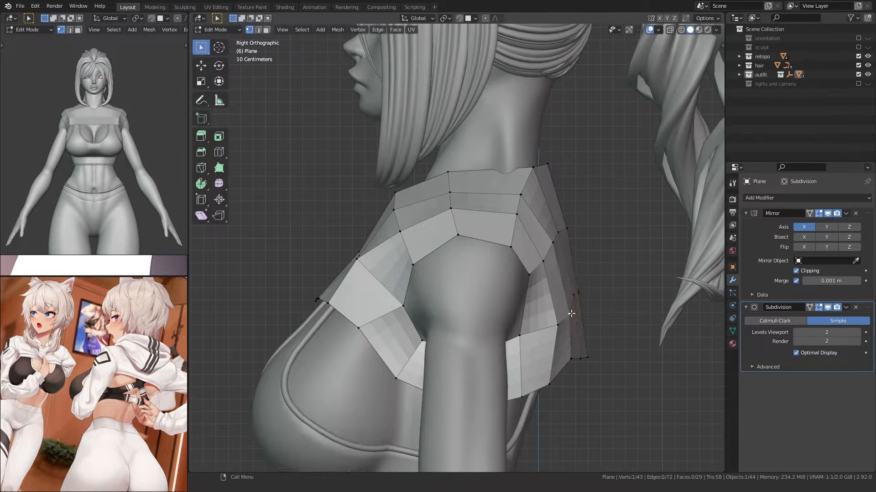
{"action": "left_click_drag", "start_coordinate": [596, 348], "coordinate": [596, 349]}
{"action": "key", "text": "g"}
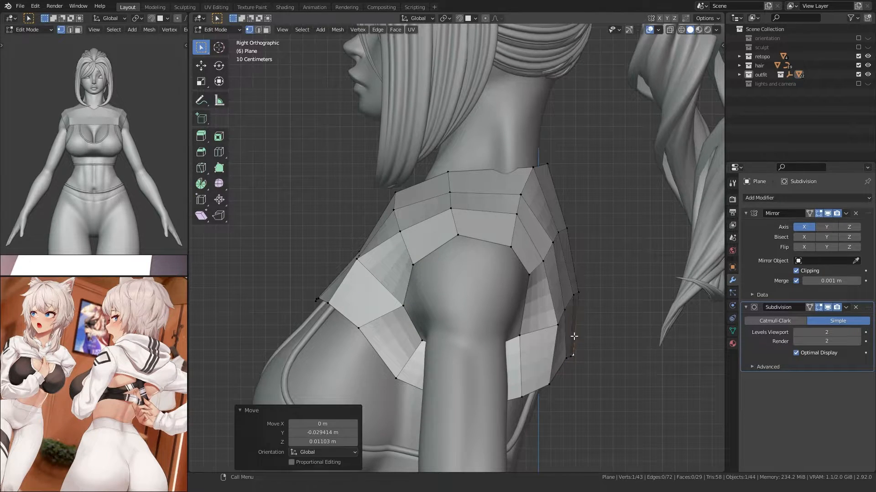
{"action": "left_click", "coordinate": [597, 277]}
Step: Reposition the shoulder and underarm vertices from below so the mesh sits around the torso and arm
{"action": "middle_click_drag", "start_coordinate": [596, 276], "coordinate": [483, 182]}
{"action": "left_click", "coordinate": [466, 200]}
{"action": "key", "text": "g"}
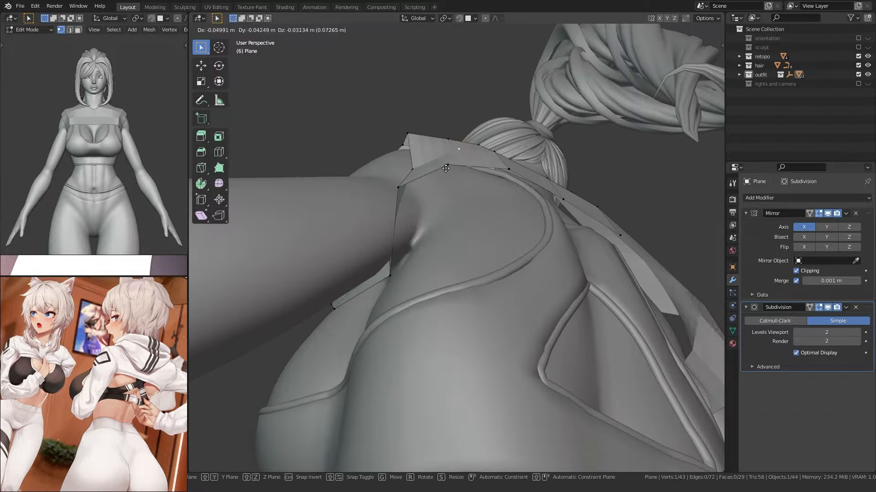
{"action": "left_click", "coordinate": [490, 182]}
{"action": "left_click", "coordinate": [457, 168]}
{"action": "key", "text": "g"}
{"action": "left_click", "coordinate": [452, 188]}
{"action": "left_click", "coordinate": [408, 183]}
{"action": "key", "text": "g"}
{"action": "left_click", "coordinate": [396, 187]}
Step: Adjust the hem vertices below the shoulder blade so the back panel wraps toward the underarm
{"action": "middle_click_drag", "start_coordinate": [395, 186], "coordinate": [428, 270]}
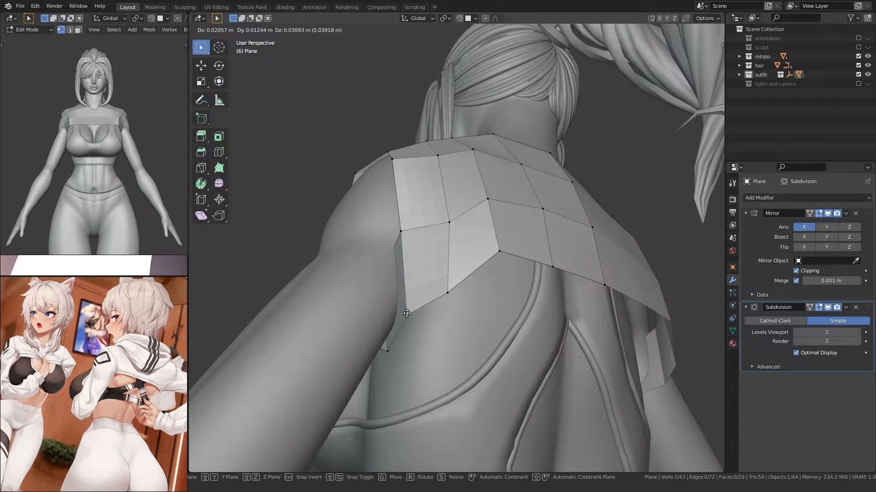
{"action": "left_click", "coordinate": [407, 313]}
{"action": "middle_click_drag", "start_coordinate": [407, 314], "coordinate": [430, 321]}
{"action": "left_click", "coordinate": [494, 303]}
{"action": "key", "text": "g"}
{"action": "left_click", "coordinate": [498, 294]}
{"action": "left_click", "coordinate": [454, 324]}
{"action": "key", "text": "g"}
{"action": "left_click", "coordinate": [455, 307]}
{"action": "left_click", "coordinate": [430, 318]}
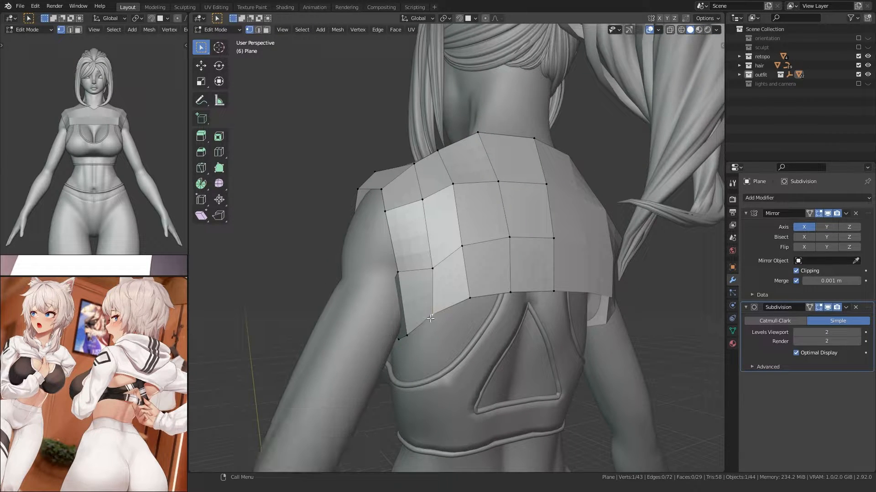
Step: Lower the back hem vertices along Z, from the underarm side to the centre line, into a roughly straight edge
{"action": "left_click", "coordinate": [423, 337]}
{"action": "left_click", "coordinate": [458, 306]}
{"action": "key", "text": "g"}
{"action": "key", "text": "z"}
{"action": "left_click", "coordinate": [452, 337]}
{"action": "left_click", "coordinate": [494, 303]}
{"action": "key", "text": "g"}
{"action": "key", "text": "z"}
{"action": "left_click", "coordinate": [490, 337]}
{"action": "left_click", "coordinate": [524, 303]}
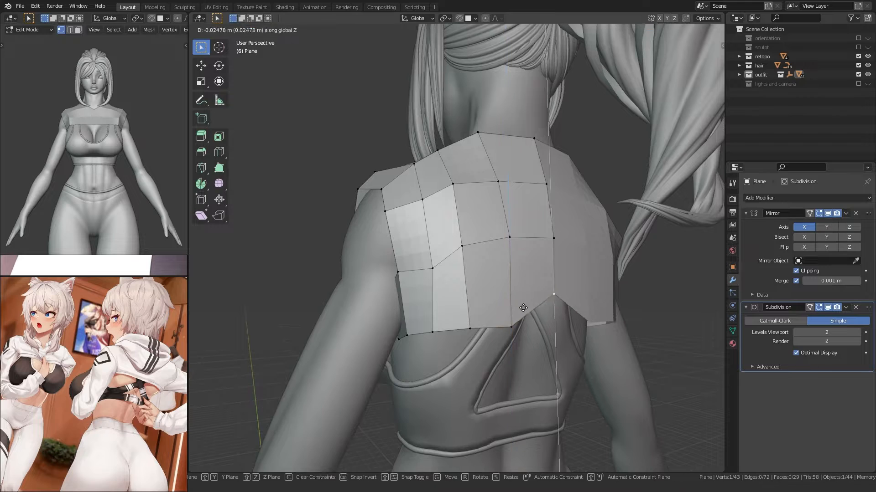
{"action": "key", "text": "KP_3"}
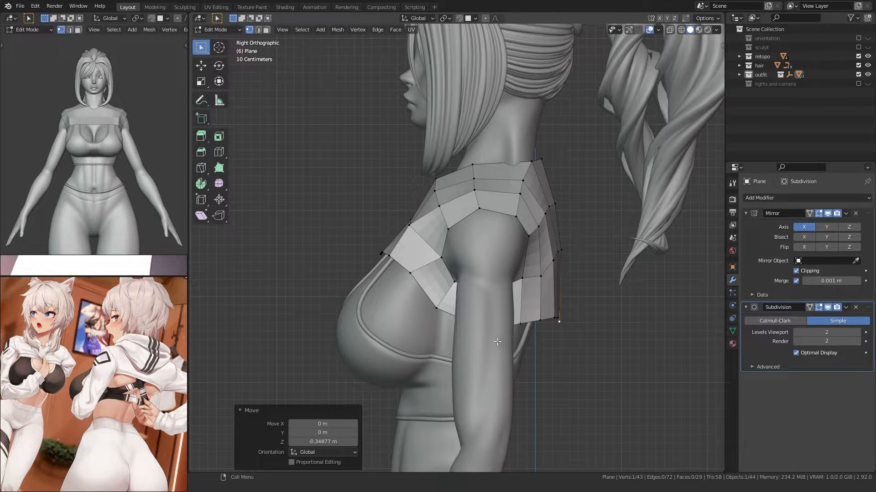
Step: Select the five back hem vertices through the mesh and flatten them to one height by scaling Z to 0
{"action": "left_click_drag", "start_coordinate": [577, 314], "coordinate": [577, 315]}
{"action": "key", "text": "alt+z"}
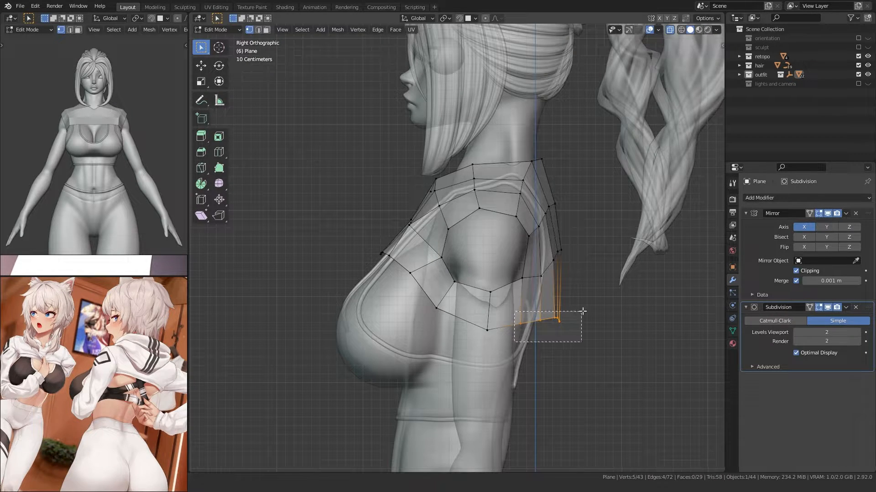
{"action": "key", "text": "alt+z"}
{"action": "key", "text": "s"}
{"action": "key", "text": "Return"}
{"action": "middle_click_drag", "start_coordinate": [569, 311], "coordinate": [458, 300]}
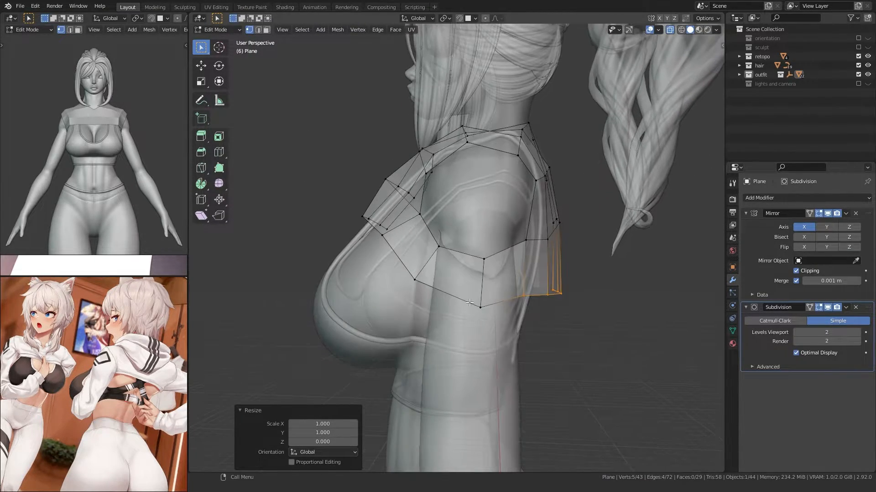
Step: Move the underarm hem vertex along Z to line up with the back hem
{"action": "key", "text": "g"}
{"action": "key", "text": "z"}
{"action": "left_click", "coordinate": [465, 300]}
{"action": "key", "text": "g"}
{"action": "key", "text": "z"}
{"action": "left_click", "coordinate": [471, 296]}
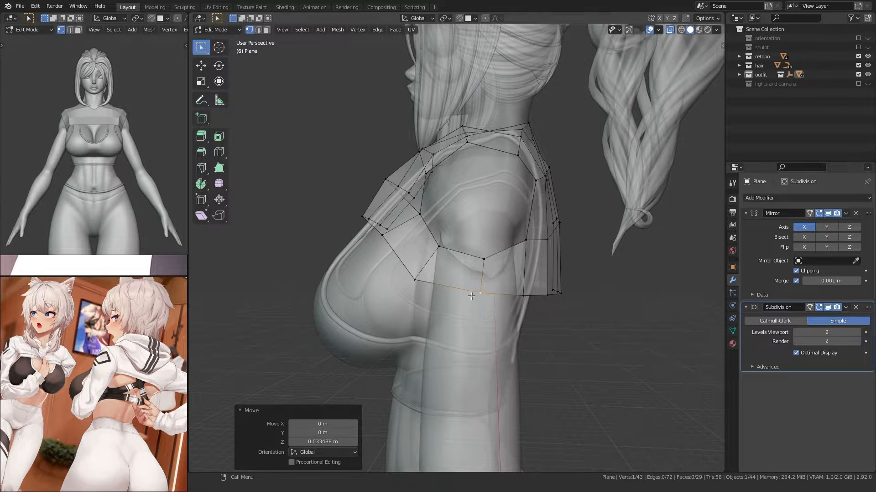
Step: Flatten the back and underarm hem vertices together with a Z scale of 0 and raise them about 0.073 m
{"action": "left_click_drag", "start_coordinate": [583, 281], "coordinate": [584, 280]}
{"action": "key", "text": "s"}
{"action": "key", "text": "z"}
{"action": "key", "text": "0"}
{"action": "left_click", "coordinate": [491, 304]}
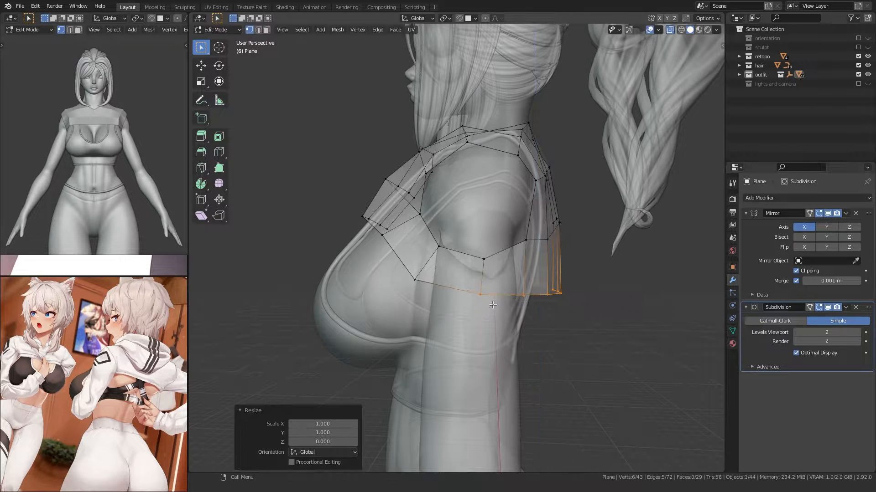
{"action": "key", "text": "g"}
{"action": "key", "text": "z"}
{"action": "left_click", "coordinate": [490, 296]}
Step: Nudge the front side hem vertices beside the breast up and back toward the arm
{"action": "key", "text": "alt+z"}
{"action": "middle_click_drag", "start_coordinate": [478, 301], "coordinate": [495, 291]}
{"action": "scroll", "coordinate": [474, 283], "scroll_direction": "up", "scroll_amount": 5}
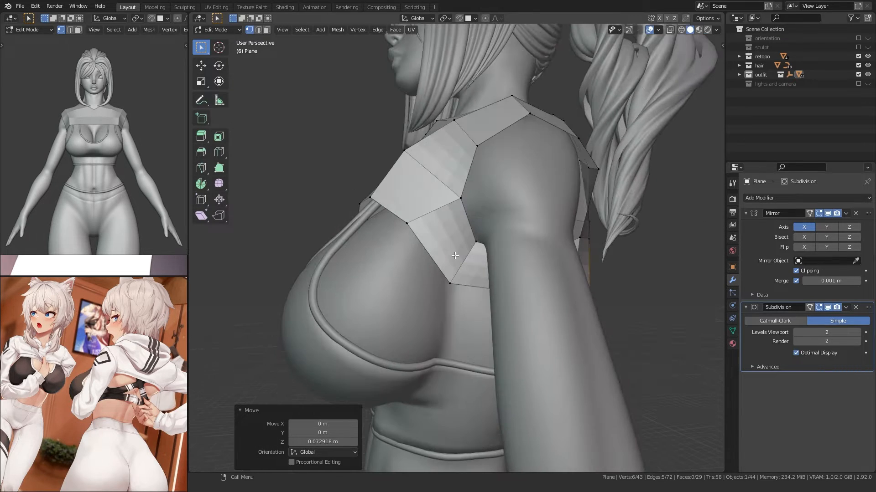
{"action": "left_click", "coordinate": [454, 266]}
{"action": "key", "text": "g"}
{"action": "left_click", "coordinate": [459, 260]}
{"action": "left_click", "coordinate": [402, 224]}
{"action": "key", "text": "g"}
{"action": "left_click", "coordinate": [411, 217]}
Step: Move the bottom armhole vertex under the arm to fit against the armpit
{"action": "middle_click_drag", "start_coordinate": [411, 216], "coordinate": [441, 307]}
{"action": "key", "text": "alt+z"}
{"action": "key", "text": "g"}
{"action": "left_click", "coordinate": [528, 279]}
{"action": "key", "text": "alt+z"}
{"action": "key", "text": "g"}
{"action": "left_click", "coordinate": [509, 245]}
{"action": "key", "text": "alt+z"}
{"action": "key", "text": "alt+z"}
{"action": "left_click", "coordinate": [509, 275]}
Step: Lower the bottom and lower rear armhole vertices in the right side view to follow the armpit
{"action": "key", "text": "KP_3"}
{"action": "scroll", "coordinate": [449, 309], "scroll_direction": "up", "scroll_amount": 3}
{"action": "key", "text": "alt+z"}
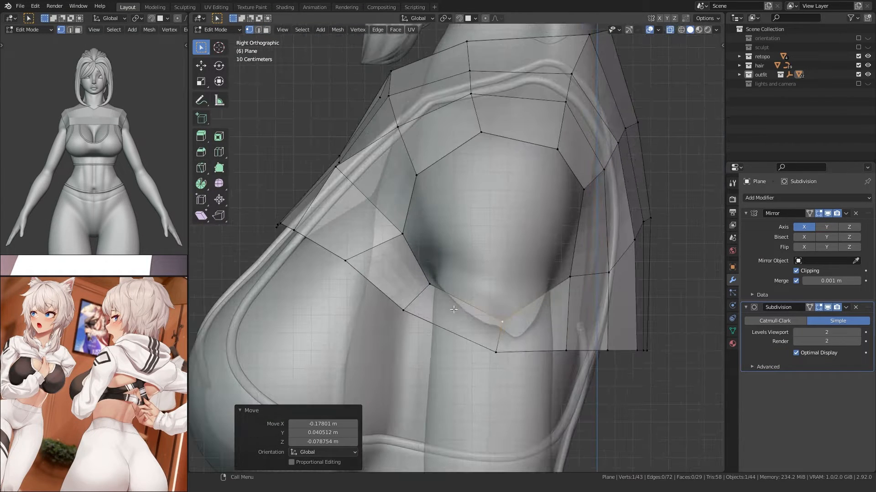
{"action": "key", "text": "g"}
{"action": "left_click", "coordinate": [540, 313]}
Step: Lower the upper rear armhole vertex and its outer neighbour to space the rear armhole faces evenly
{"action": "left_click", "coordinate": [578, 190]}
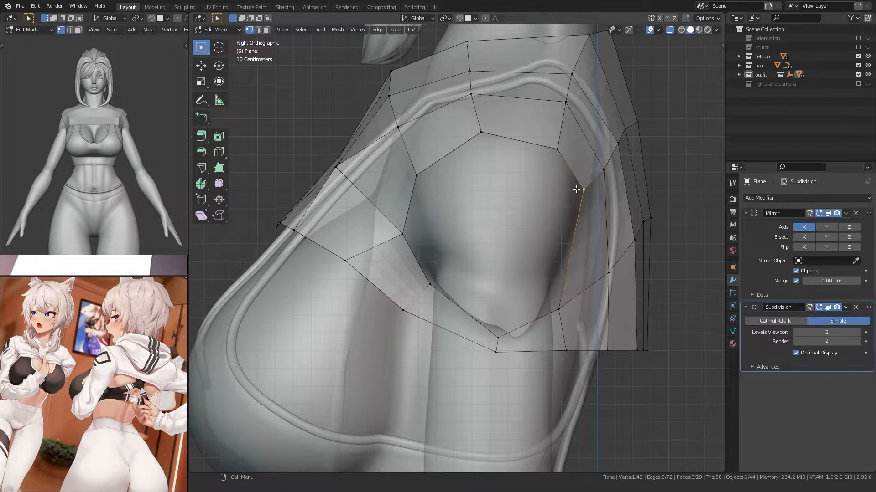
{"action": "key", "text": "g"}
{"action": "left_click", "coordinate": [576, 226]}
{"action": "left_click", "coordinate": [602, 168]}
{"action": "key", "text": "g"}
{"action": "left_click", "coordinate": [604, 179]}
Step: Shift the armhole's lowest vertices and the underarm hem vertex, and lower the back hem about 0.049 m along Z
{"action": "middle_click_drag", "start_coordinate": [507, 329], "coordinate": [516, 300], "text": "shift"}
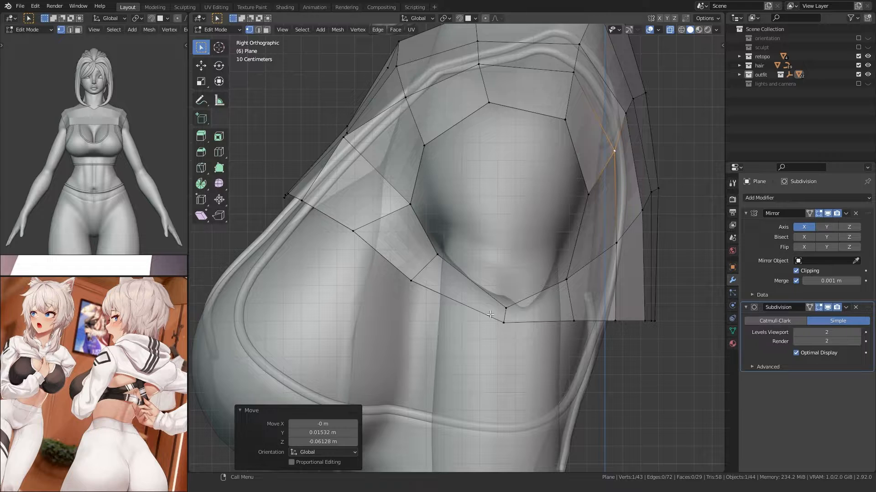
{"action": "left_click", "coordinate": [565, 280]}
{"action": "key", "text": "g"}
{"action": "left_click", "coordinate": [568, 288]}
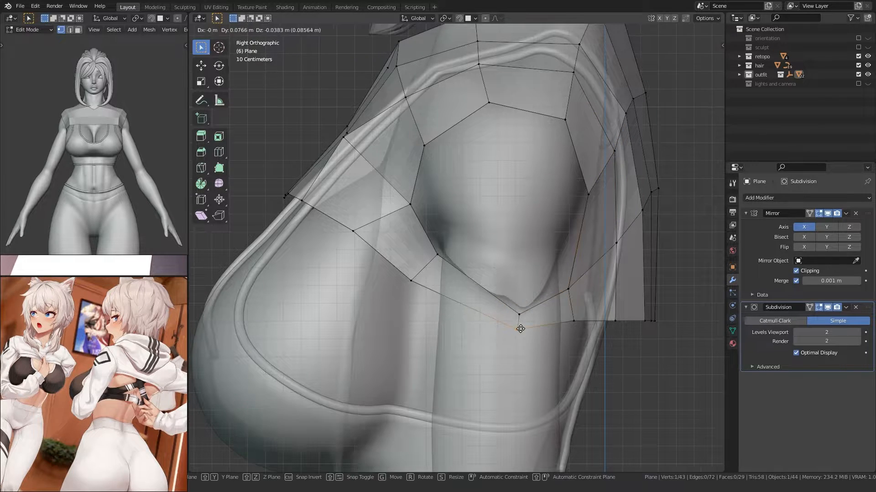
{"action": "key", "text": "g"}
{"action": "left_click", "coordinate": [525, 343]}
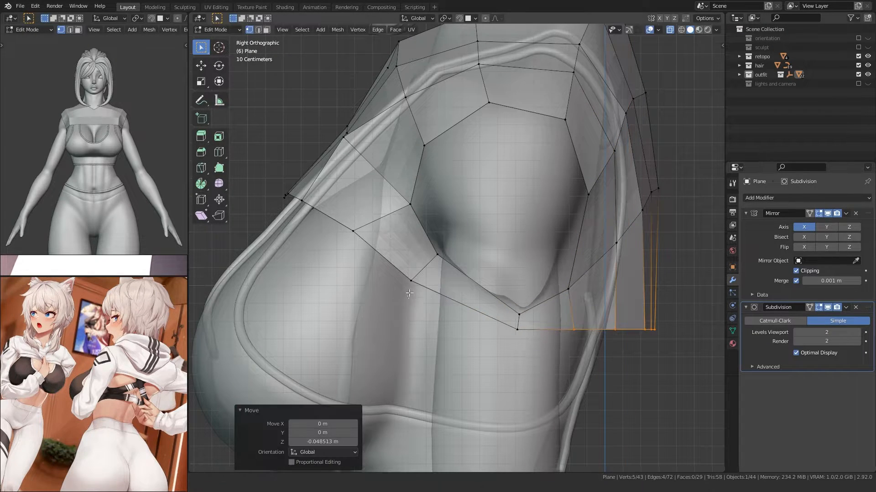
Step: Move the lower front armhole vertex and the hem vertex below it slightly down and back
{"action": "left_click", "coordinate": [437, 255]}
{"action": "key", "text": "g"}
{"action": "left_click", "coordinate": [447, 249]}
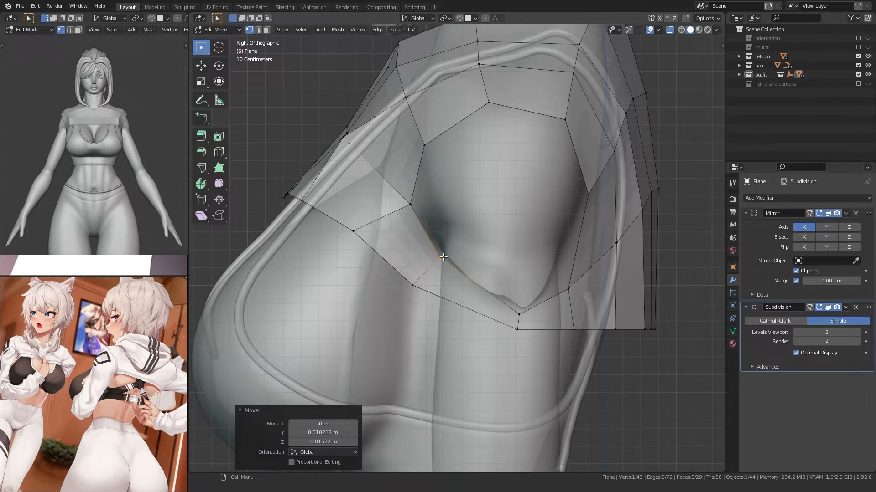
Step: Shift the armhole's lowest vertex along Y and lower the middle front armhole vertex slightly toward the back
{"action": "left_click", "coordinate": [517, 316]}
{"action": "key", "text": "g"}
{"action": "key", "text": "y"}
{"action": "left_click", "coordinate": [520, 293]}
{"action": "key", "text": "g"}
{"action": "left_click", "coordinate": [434, 214]}
Step: Adjust the upper front armhole vertex and move the top front armhole vertex about 0.041 m back and 0.046 m up
{"action": "left_click", "coordinate": [434, 143]}
{"action": "key", "text": "g"}
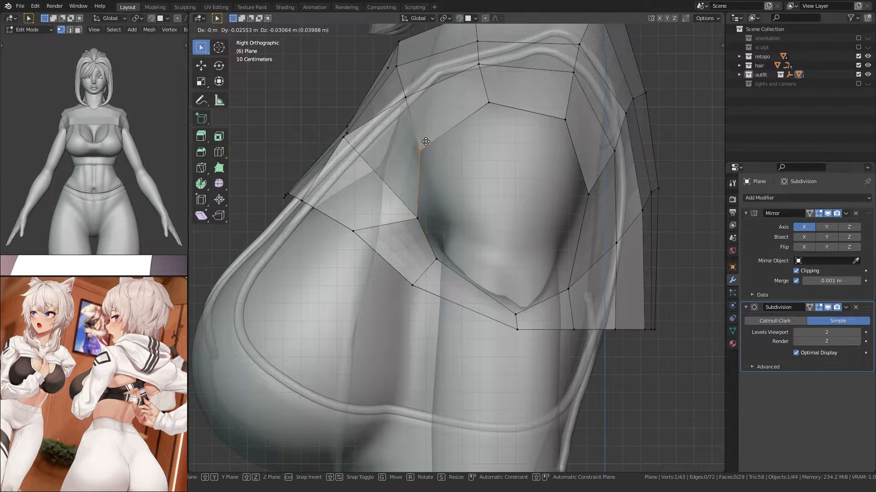
{"action": "left_click", "coordinate": [430, 149]}
{"action": "middle_click_drag", "start_coordinate": [440, 139], "coordinate": [437, 174], "text": "shift"}
{"action": "left_click", "coordinate": [500, 131]}
{"action": "key", "text": "g"}
{"action": "scroll", "coordinate": [490, 136], "scroll_direction": "down", "scroll_amount": 2}
{"action": "key", "text": "alt+z"}
{"action": "middle_click_drag", "start_coordinate": [491, 214], "coordinate": [568, 230]}
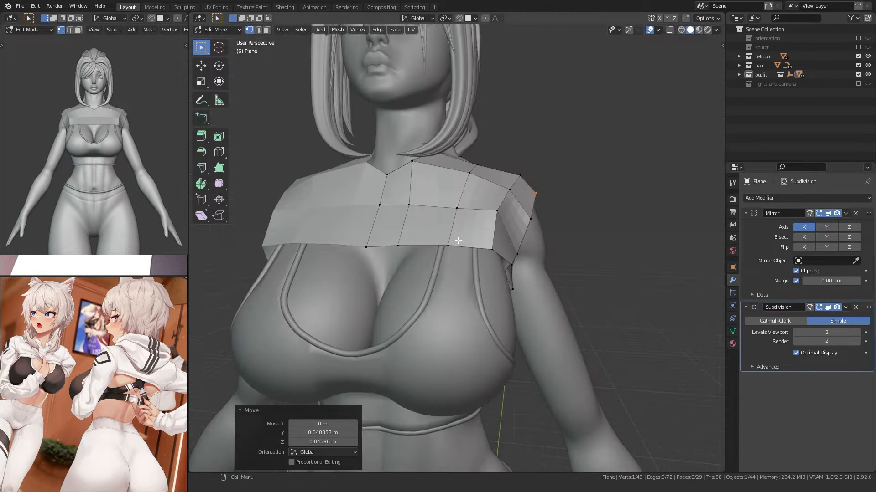
{"action": "scroll", "coordinate": [568, 234], "scroll_direction": "down", "scroll_amount": 4}
{"action": "left_click", "coordinate": [568, 235]}
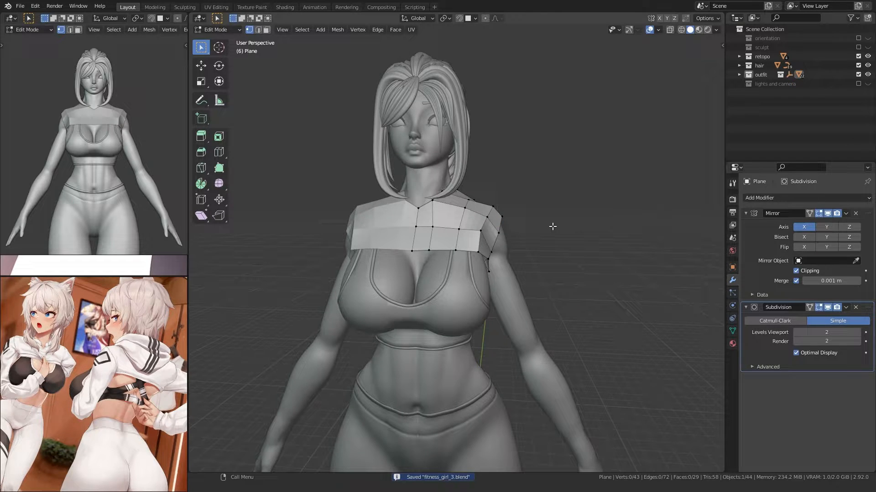
Step: Adjust the centre front neckline vertex and move its neighbour about 0.026 m in X, -0.028 m in Y and -0.024 m in Z
{"action": "middle_click_drag", "start_coordinate": [438, 277], "coordinate": [458, 348], "text": "shift"}
{"action": "scroll", "coordinate": [458, 347], "scroll_direction": "up", "scroll_amount": 4}
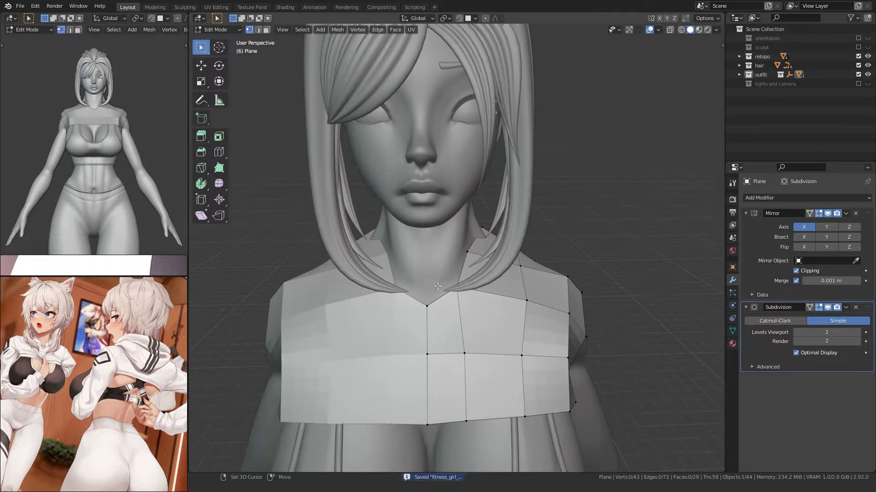
{"action": "middle_click_drag", "start_coordinate": [575, 285], "coordinate": [532, 237]}
{"action": "left_click", "coordinate": [403, 301]}
{"action": "key", "text": "g"}
{"action": "left_click", "coordinate": [400, 291]}
{"action": "left_click", "coordinate": [411, 283]}
{"action": "key", "text": "g"}
{"action": "left_click", "coordinate": [384, 269]}
{"action": "scroll", "coordinate": [532, 237], "scroll_direction": "down", "scroll_amount": 4}
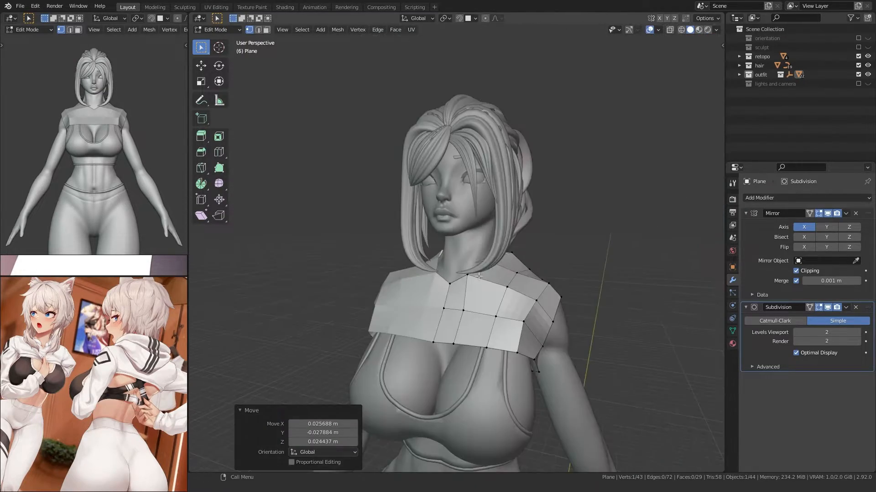
{"action": "key", "text": "Tab"}
{"action": "left_click", "coordinate": [359, 253]}
{"action": "middle_click_drag", "start_coordinate": [359, 253], "coordinate": [400, 288]}
{"action": "key", "text": "Tab"}
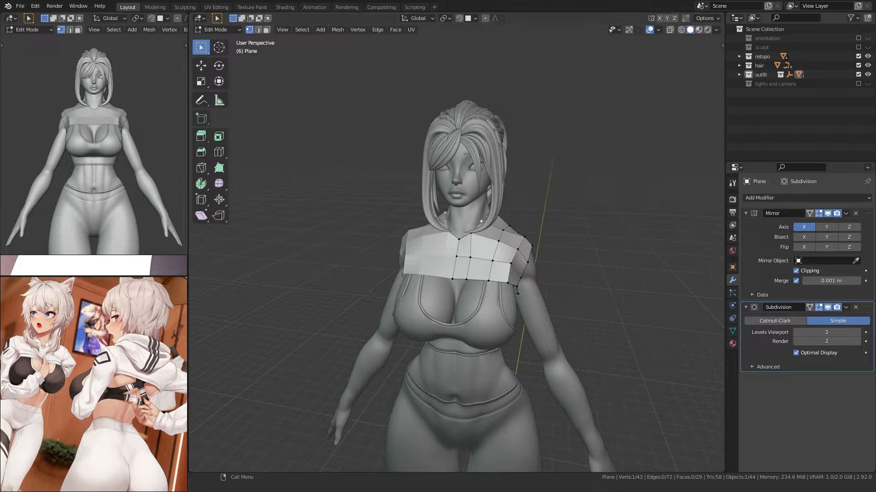
{"action": "middle_click_drag", "start_coordinate": [82, 344], "coordinate": [91, 314]}
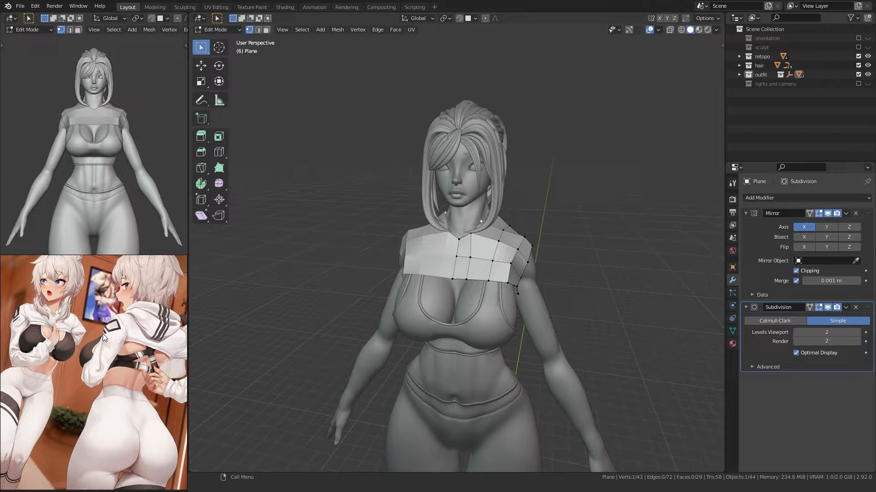
Step: Select the armhole edge loop and move it about 0.06 m along X
{"action": "left_click", "coordinate": [529, 262], "text": "alt"}
{"action": "middle_click_drag", "start_coordinate": [529, 263], "coordinate": [310, 320], "text": "alt"}
{"action": "scroll", "coordinate": [301, 338], "scroll_direction": "up", "scroll_amount": 5}
{"action": "middle_click_drag", "start_coordinate": [274, 374], "coordinate": [382, 261], "text": "shift"}
{"action": "key", "text": "alt+z"}
{"action": "scroll", "coordinate": [438, 250], "scroll_direction": "up", "scroll_amount": 4}
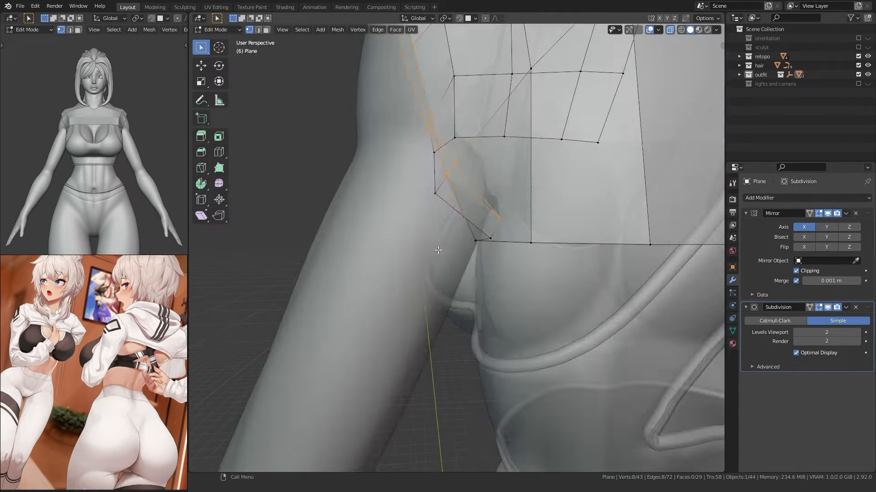
{"action": "key", "text": "g"}
{"action": "key", "text": "x"}
{"action": "left_click", "coordinate": [462, 221]}
Step: Rotate and reposition the short edge between the lowest armhole vertex and the underarm hem
{"action": "middle_click_drag", "start_coordinate": [461, 223], "coordinate": [440, 244]}
{"action": "scroll", "coordinate": [440, 251], "scroll_direction": "up", "scroll_amount": 2}
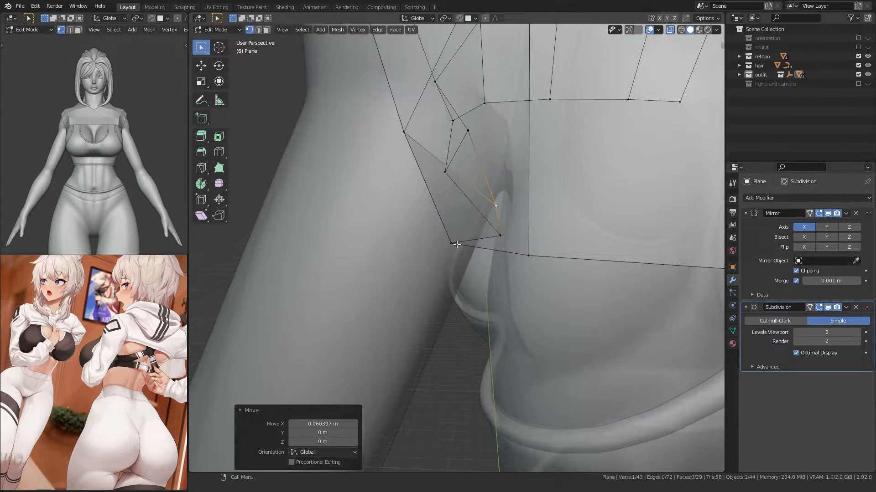
{"action": "left_click", "coordinate": [494, 212]}
{"action": "key", "text": "alt+z"}
{"action": "middle_click_drag", "start_coordinate": [493, 212], "coordinate": [464, 224]}
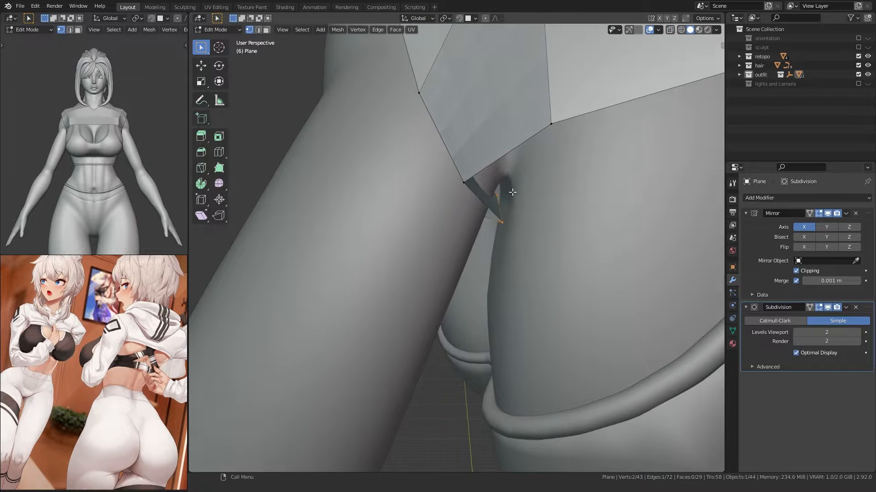
{"action": "key", "text": "r"}
{"action": "left_click", "coordinate": [473, 190]}
{"action": "key", "text": "g"}
{"action": "left_click", "coordinate": [477, 194]}
Step: Move the lower rear armhole vertex about -0.10 m along X and 0.04 m along Y to sit beside the armpit
{"action": "key", "text": "alt+z"}
{"action": "left_click", "coordinate": [463, 159]}
{"action": "mouse_move", "coordinate": [455, 160]}
{"action": "middle_mouse_down"}
{"action": "mouse_move", "coordinate": [463, 198]}
{"action": "mouse_move", "coordinate": [479, 203]}
{"action": "mouse_move", "coordinate": [479, 225]}
{"action": "mouse_move", "coordinate": [464, 223]}
{"action": "mouse_move", "coordinate": [462, 213]}
{"action": "middle_mouse_up"}
{"action": "key", "text": "alt+z"}
{"action": "key", "text": "g"}
{"action": "left_click", "coordinate": [511, 211]}
{"action": "scroll", "coordinate": [461, 212], "scroll_direction": "down", "scroll_amount": 2}
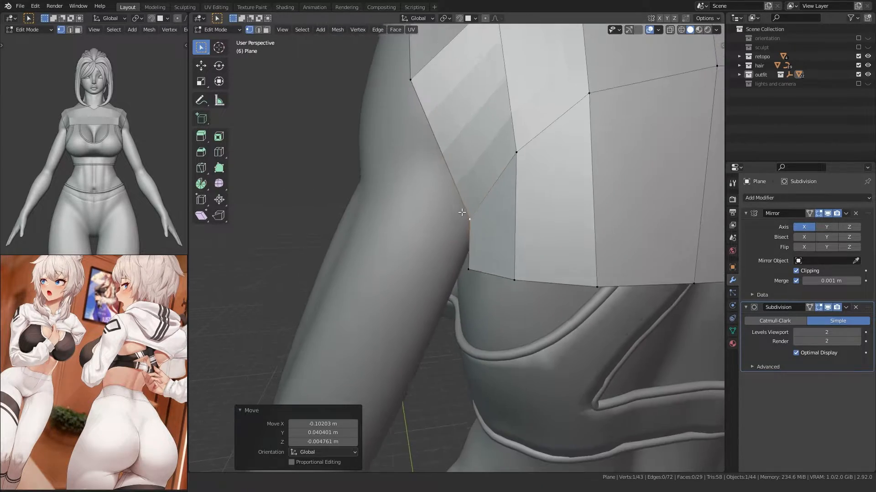
Step: Move the rear armhole vertex above it to follow the shoulder
{"action": "scroll", "coordinate": [462, 213], "scroll_direction": "down", "scroll_amount": 1}
{"action": "left_click", "coordinate": [413, 114]}
{"action": "scroll", "coordinate": [383, 160], "scroll_direction": "down", "scroll_amount": 3}
{"action": "key", "text": "g"}
{"action": "left_click", "coordinate": [434, 150]}
Step: Add a Shrinkwrap modifier between Mirror and Subdivision, with body retopo as target and Above Surface as snap mode
{"action": "middle_click_drag", "start_coordinate": [434, 152], "coordinate": [511, 309]}
{"action": "middle_click_drag", "start_coordinate": [380, 306], "coordinate": [374, 263]}
{"action": "key", "text": "Tab"}
{"action": "left_click", "coordinate": [748, 198]}
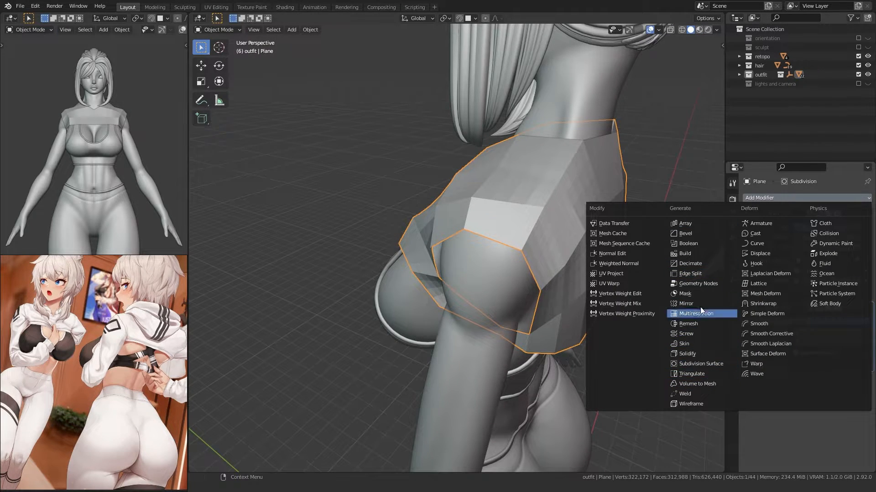
{"action": "left_click", "coordinate": [765, 304]}
{"action": "left_click_drag", "start_coordinate": [867, 384], "coordinate": [861, 312]}
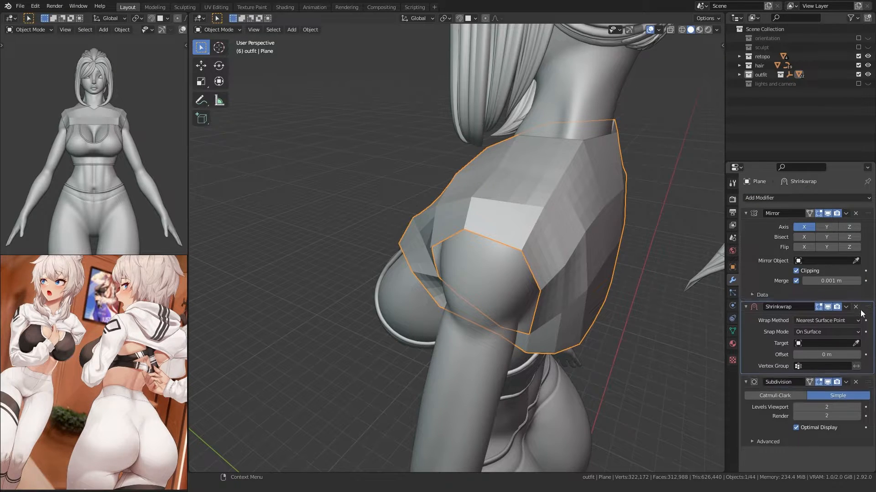
{"action": "left_click", "coordinate": [492, 282]}
{"action": "left_click", "coordinate": [811, 333]}
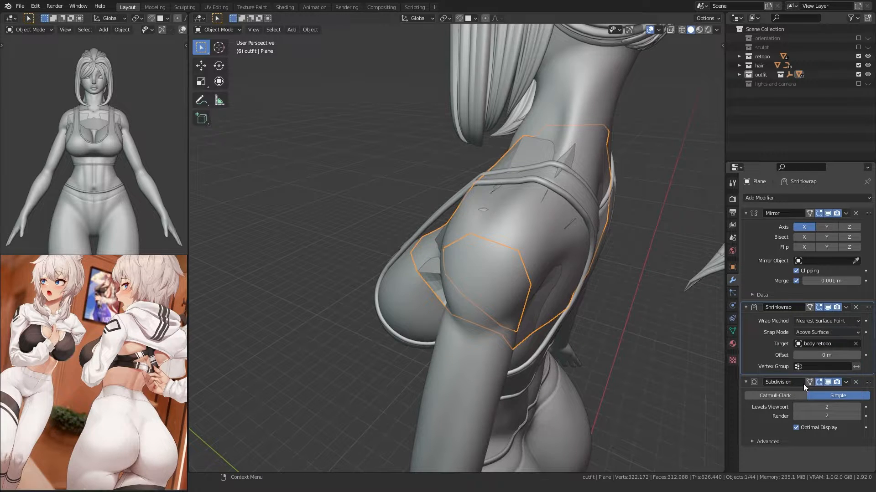
Step: Set the Shrinkwrap offset to 0.09 m and return to Edit Mode
{"action": "left_click_drag", "start_coordinate": [832, 356], "coordinate": [857, 358]}
{"action": "left_click_drag", "start_coordinate": [802, 354], "coordinate": [798, 357]}
{"action": "middle_click_drag", "start_coordinate": [552, 336], "coordinate": [395, 376]}
{"action": "scroll", "coordinate": [502, 331], "scroll_direction": "up", "scroll_amount": 1}
{"action": "key", "text": "Tab"}
{"action": "middle_click_drag", "start_coordinate": [413, 307], "coordinate": [414, 279]}
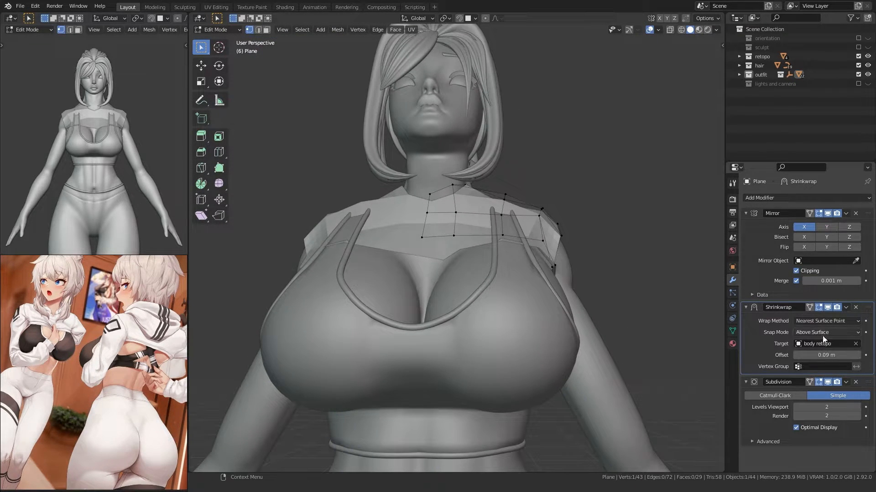
Step: Try the Project wrap method with Negative enabled and an offset of 0.19 m
{"action": "left_click", "coordinate": [821, 321]}
{"action": "left_click", "coordinate": [809, 342]}
{"action": "middle_click_drag", "start_coordinate": [563, 342], "coordinate": [521, 350]}
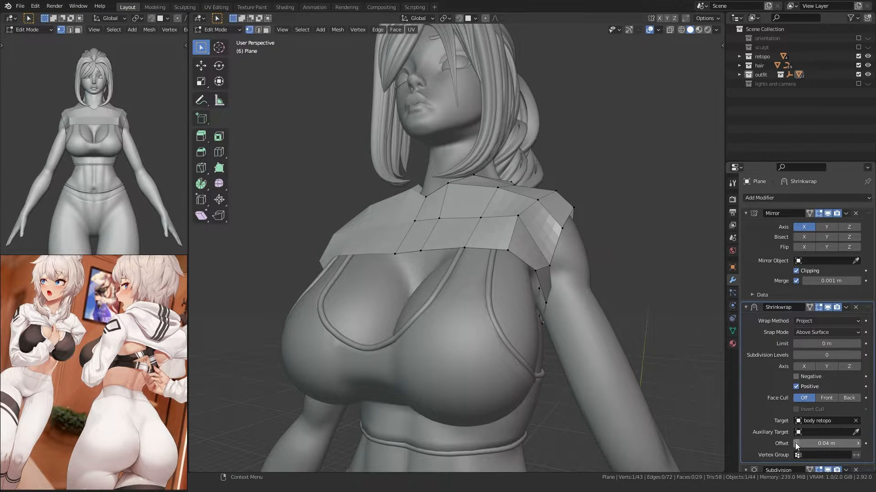
{"action": "left_click_drag", "start_coordinate": [795, 442], "coordinate": [820, 442]}
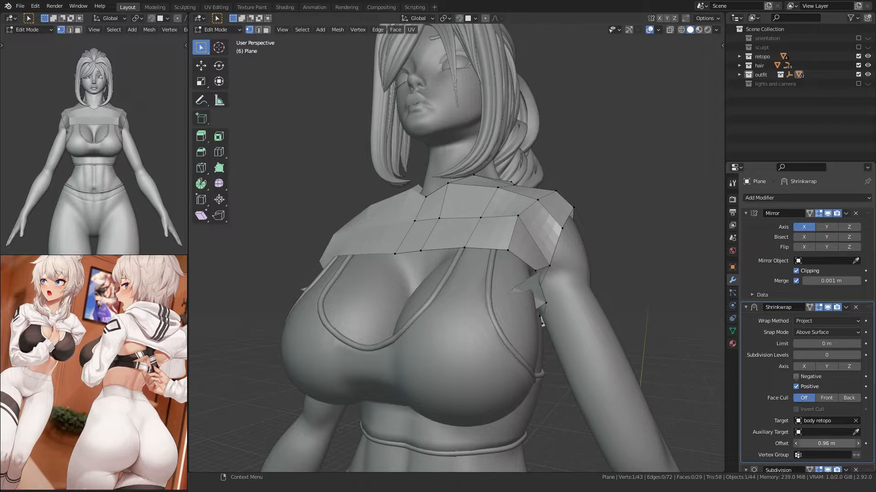
{"action": "left_click", "coordinate": [796, 376]}
{"action": "mouse_move", "coordinate": [825, 443]}
{"action": "left_mouse_down"}
{"action": "mouse_move", "coordinate": [845, 443]}
{"action": "mouse_move", "coordinate": [835, 443]}
{"action": "left_mouse_up"}
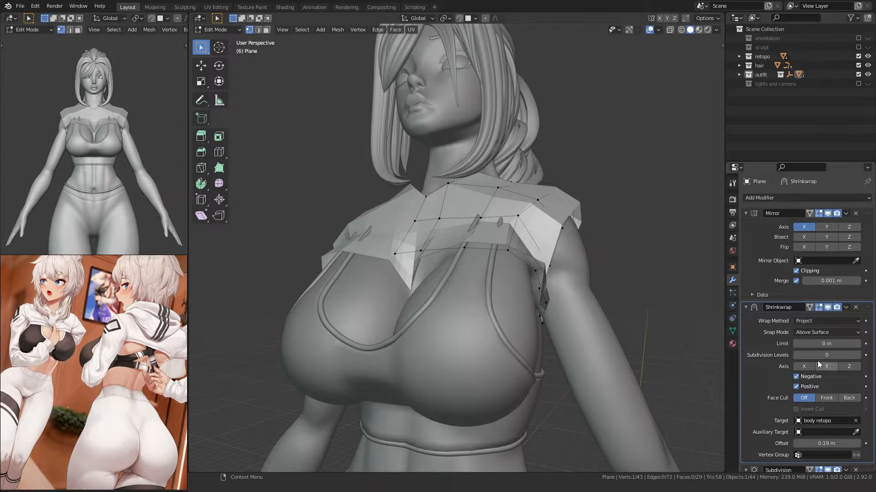
Step: Set the Shrinkwrap wrap method to Nearest Surface Point with a 0.05 m offset, and apply the modifier
{"action": "left_click", "coordinate": [804, 321]}
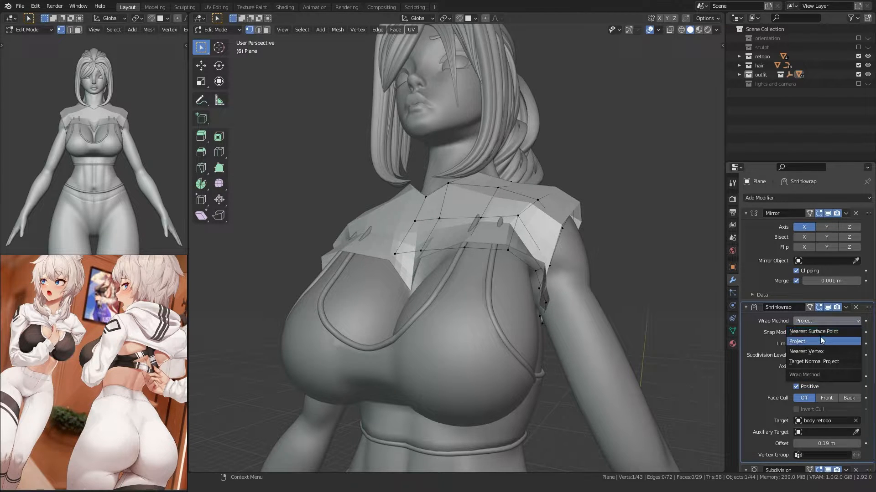
{"action": "left_click", "coordinate": [816, 332]}
{"action": "left_click_drag", "start_coordinate": [819, 357], "coordinate": [800, 357]}
{"action": "middle_click_drag", "start_coordinate": [661, 360], "coordinate": [401, 326]}
{"action": "left_click", "coordinate": [846, 308]}
{"action": "key", "text": "Tab"}
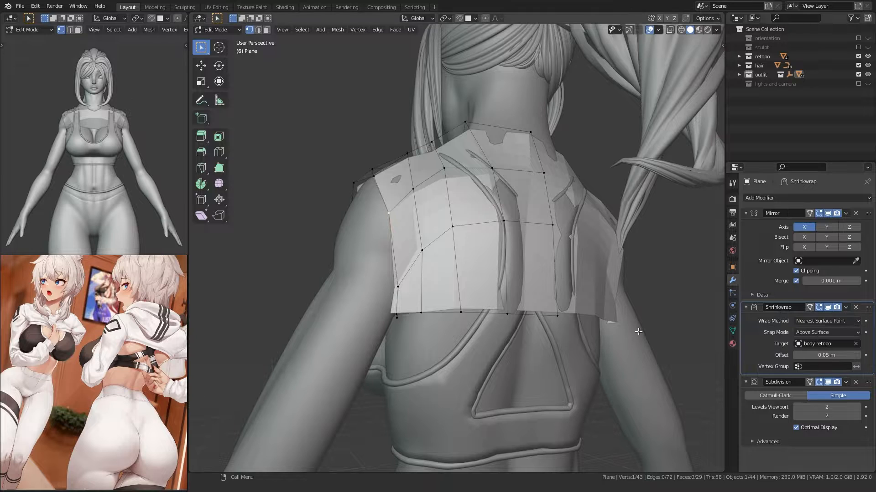
{"action": "left_click", "coordinate": [799, 318]}
{"action": "key", "text": "Tab"}
Step: Move the centre back edge loop about -0.2 m along X onto the mirror line
{"action": "middle_click_drag", "start_coordinate": [444, 345], "coordinate": [479, 277]}
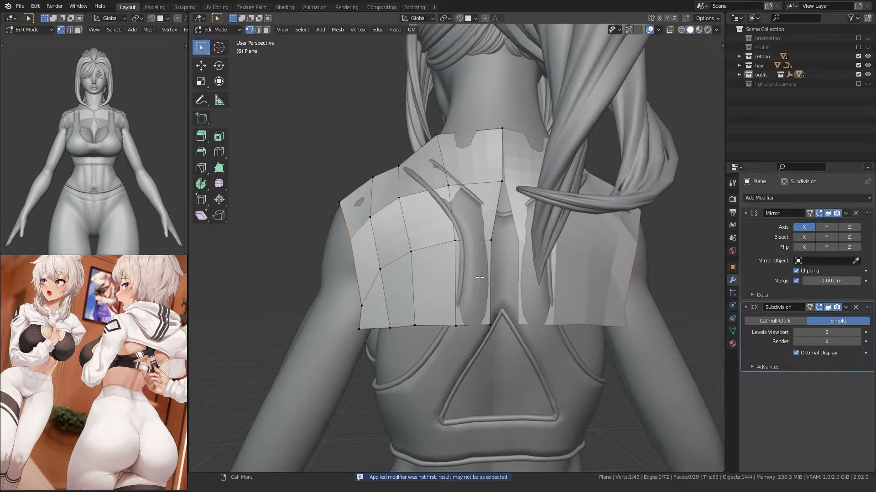
{"action": "key", "text": "g"}
{"action": "key", "text": "x"}
{"action": "left_click", "coordinate": [518, 227]}
{"action": "middle_click_drag", "start_coordinate": [401, 273], "coordinate": [596, 287]}
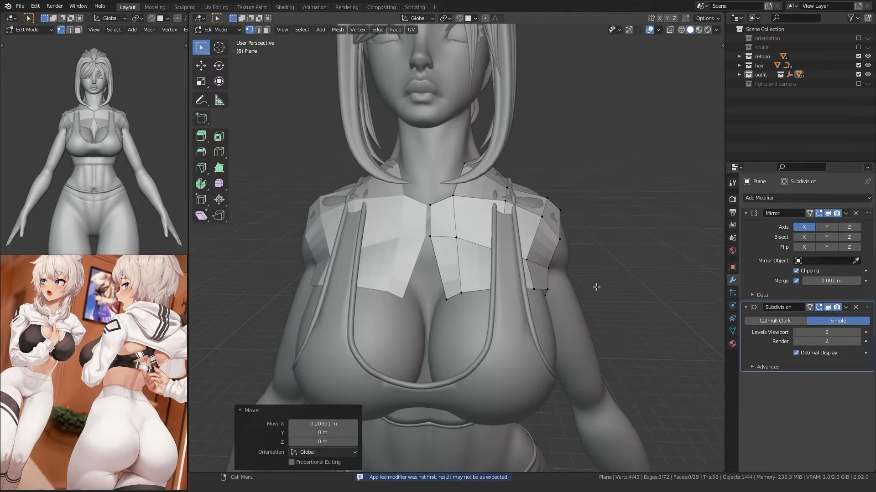
Step: Select the centre front edge loop and move it along X onto the mirror line
{"action": "left_click", "coordinate": [438, 261], "text": "alt"}
{"action": "key", "text": "g"}
{"action": "key", "text": "x"}
{"action": "left_click", "coordinate": [413, 259]}
{"action": "middle_click_drag", "start_coordinate": [465, 285], "coordinate": [428, 289]}
Step: In Sculpt Mode, use the Grab brush at 181 to 203 px radius to pull the garment's chest and back over the bra straps
{"action": "key", "text": "ctrl+Tab"}
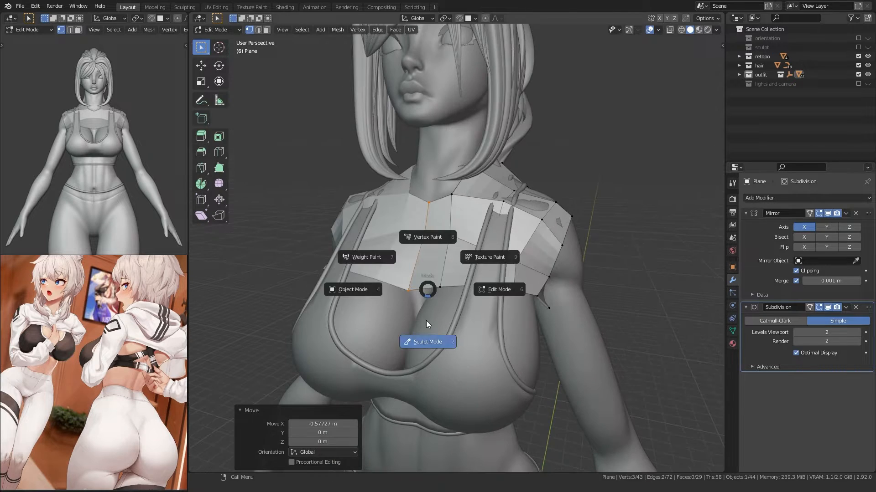
{"action": "left_click", "coordinate": [426, 322]}
{"action": "middle_click_drag", "start_coordinate": [427, 319], "coordinate": [476, 262]}
{"action": "key", "text": "f"}
{"action": "left_click", "coordinate": [537, 259]}
{"action": "middle_click_drag", "start_coordinate": [538, 258], "coordinate": [511, 234]}
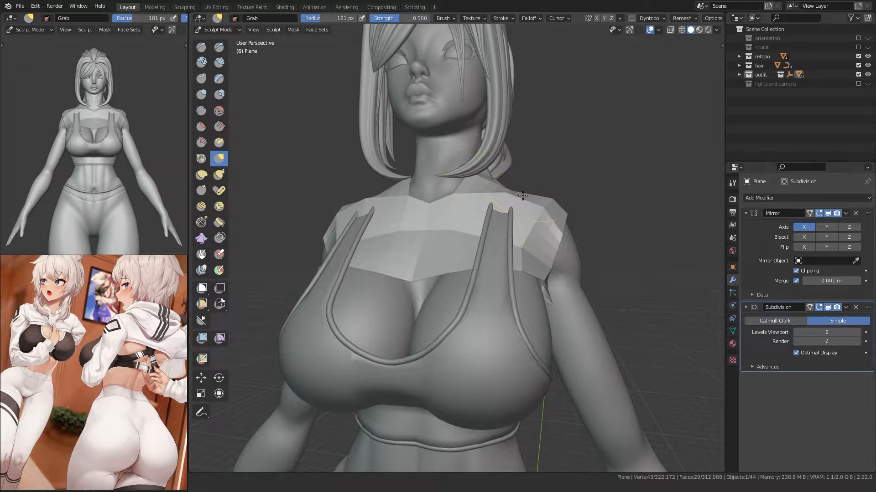
{"action": "mouse_move", "coordinate": [522, 196]}
{"action": "middle_mouse_down"}
{"action": "mouse_move", "coordinate": [429, 258]}
{"action": "mouse_move", "coordinate": [410, 254]}
{"action": "mouse_move", "coordinate": [499, 229]}
{"action": "mouse_move", "coordinate": [525, 292]}
{"action": "middle_mouse_up"}
{"action": "key", "text": "alt+z"}
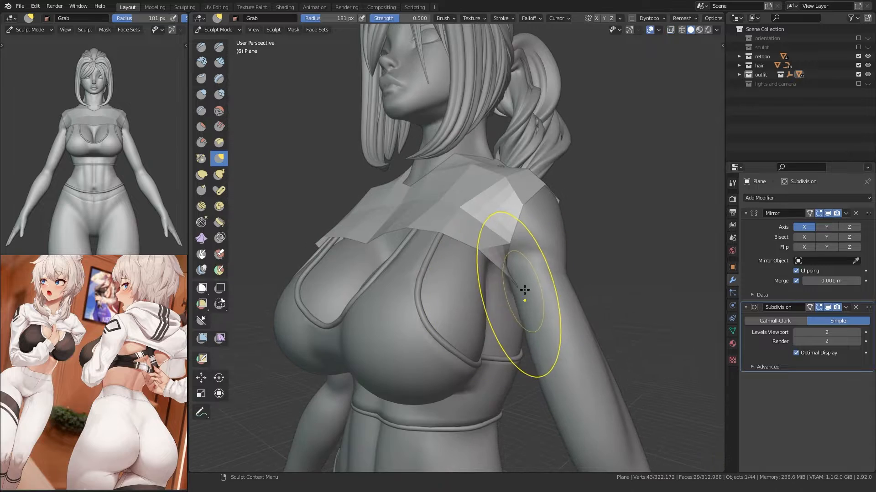
{"action": "middle_click_drag", "start_coordinate": [517, 287], "coordinate": [528, 301]}
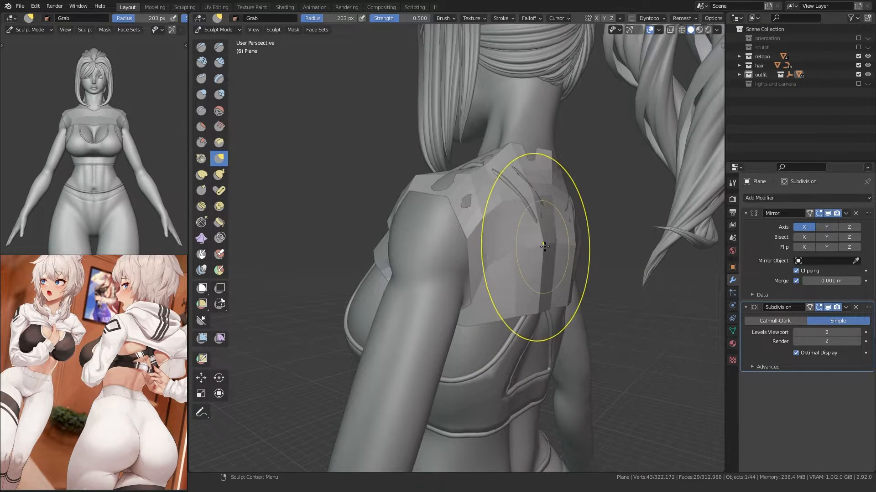
{"action": "middle_click_drag", "start_coordinate": [518, 224], "coordinate": [514, 163]}
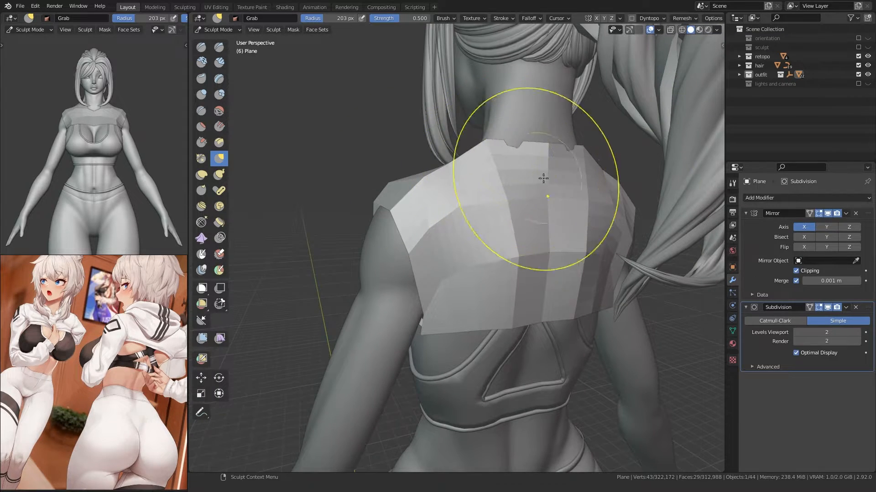
Step: Preview the garment with Catmull-Clark subdivision, and switch it back to Simple
{"action": "left_click", "coordinate": [792, 321]}
{"action": "middle_click_drag", "start_coordinate": [488, 238], "coordinate": [553, 230]}
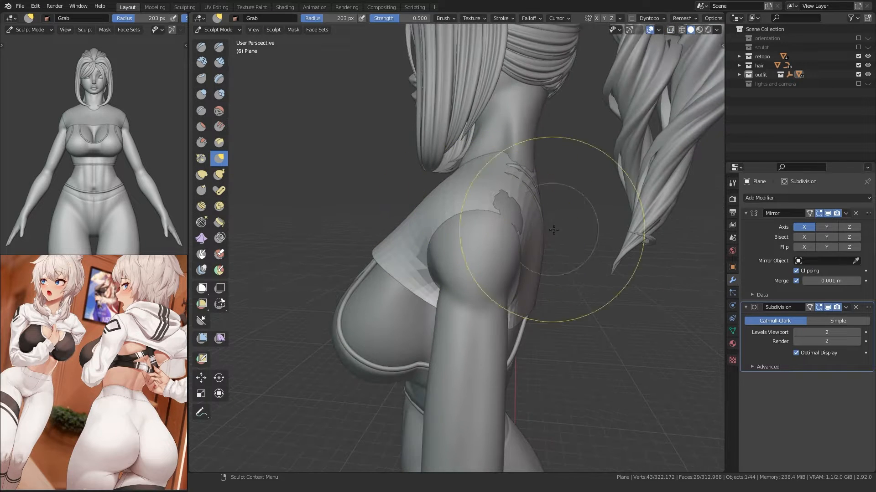
{"action": "left_click", "coordinate": [824, 321]}
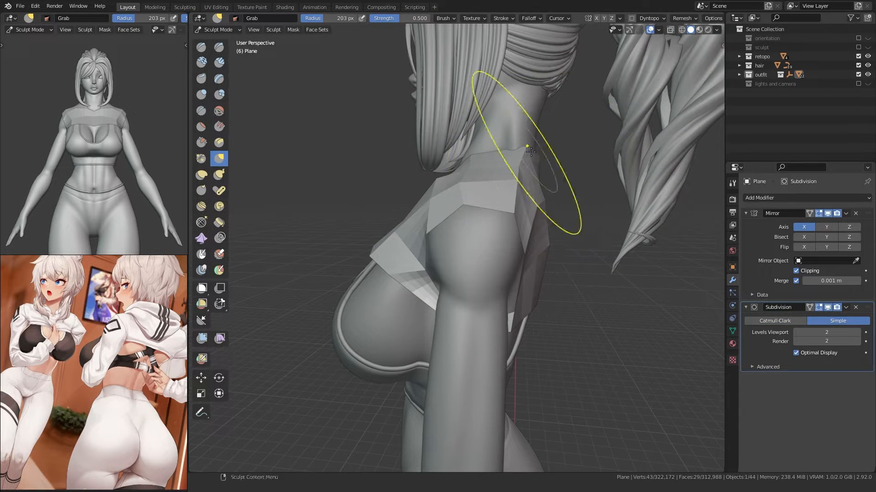
Step: Return to Edit Mode and move an armhole vertex near the armpit along X
{"action": "middle_click_drag", "start_coordinate": [530, 151], "coordinate": [581, 159]}
{"action": "middle_click_drag", "start_coordinate": [505, 149], "coordinate": [546, 247]}
{"action": "mouse_move", "coordinate": [485, 165]}
{"action": "middle_mouse_down"}
{"action": "mouse_move", "coordinate": [455, 225]}
{"action": "mouse_move", "coordinate": [599, 159]}
{"action": "mouse_move", "coordinate": [470, 283]}
{"action": "mouse_move", "coordinate": [476, 254]}
{"action": "mouse_move", "coordinate": [488, 283]}
{"action": "mouse_move", "coordinate": [480, 287]}
{"action": "mouse_move", "coordinate": [506, 276]}
{"action": "mouse_move", "coordinate": [461, 246]}
{"action": "mouse_move", "coordinate": [409, 169]}
{"action": "mouse_move", "coordinate": [403, 260]}
{"action": "mouse_move", "coordinate": [414, 258]}
{"action": "mouse_move", "coordinate": [367, 254]}
{"action": "mouse_move", "coordinate": [389, 254]}
{"action": "mouse_move", "coordinate": [381, 265]}
{"action": "middle_mouse_up"}
{"action": "key", "text": "Tab"}
{"action": "key", "text": "alt+z"}
{"action": "left_click", "coordinate": [479, 287]}
{"action": "key", "text": "g"}
{"action": "key", "text": "x"}
{"action": "left_click", "coordinate": [474, 277]}
{"action": "key", "text": "alt+z"}
Step: Select the lowest armhole vertex and the hem vertex below it, and move them about -0.01 m in X and 0.011 m in Z
{"action": "left_click", "coordinate": [419, 273]}
{"action": "left_click", "coordinate": [431, 250], "text": "shift"}
{"action": "key", "text": "KP_Decimal"}
{"action": "scroll", "coordinate": [432, 249], "scroll_direction": "down", "scroll_amount": 6}
{"action": "key", "text": "g"}
{"action": "left_click", "coordinate": [354, 267]}
Step: In the right side view, flatten the underarm and back hem vertices with a Z scale of 0 and lower them slightly
{"action": "key", "text": "KP_3"}
{"action": "key", "text": "alt+z"}
{"action": "scroll", "coordinate": [429, 299], "scroll_direction": "down", "scroll_amount": 1}
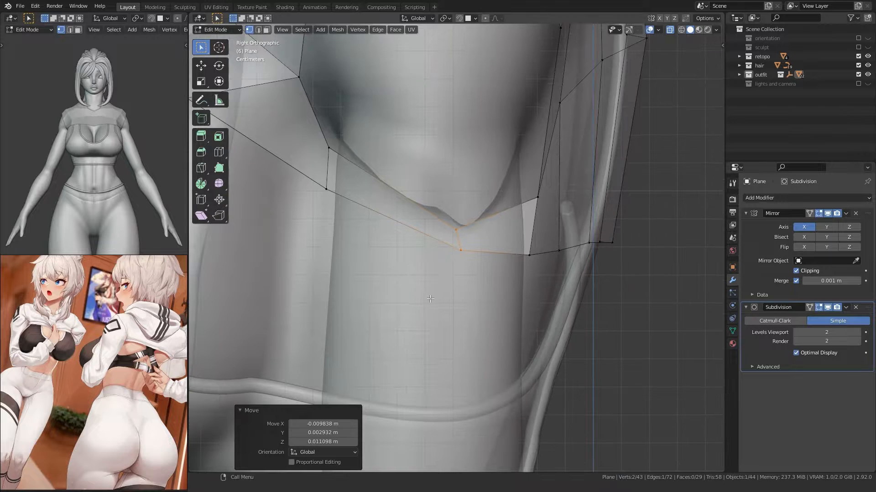
{"action": "left_click_drag", "start_coordinate": [619, 236], "coordinate": [619, 238]}
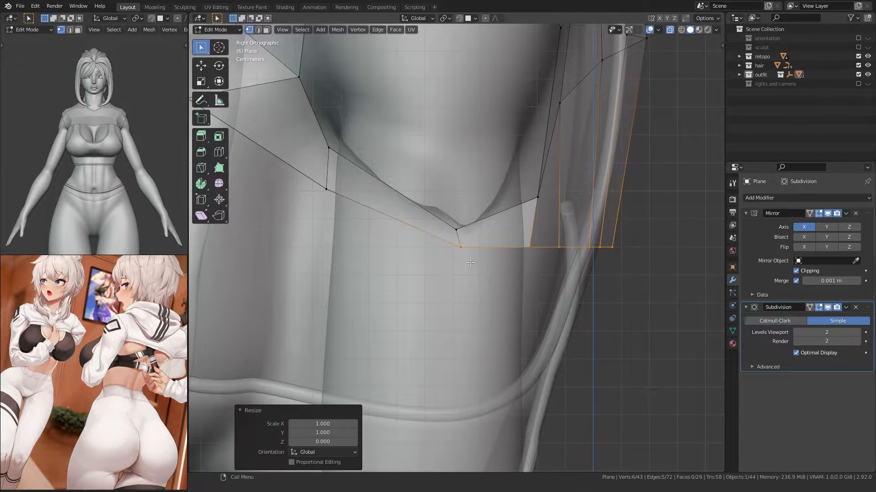
{"action": "key", "text": "g"}
{"action": "key", "text": "z"}
{"action": "left_click", "coordinate": [470, 266]}
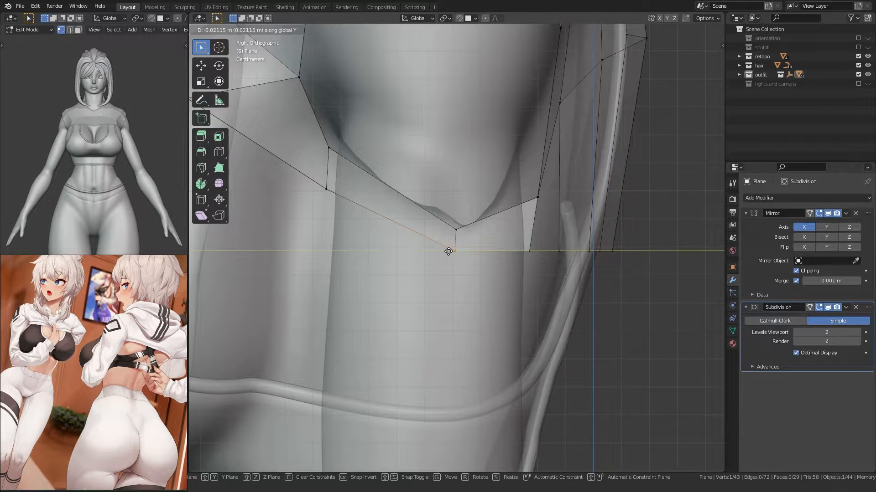
Step: Move the underarm hem vertex about 0.021 m forward along Y, directly beneath the lowest armhole vertex
{"action": "left_click", "coordinate": [448, 251]}
{"action": "key", "text": "alt+z"}
Step: Move the short underarm edge between armhole and hem along X to fit the gap beside the arm
{"action": "middle_click_drag", "start_coordinate": [448, 251], "coordinate": [463, 236]}
{"action": "scroll", "coordinate": [432, 244], "scroll_direction": "up", "scroll_amount": 5}
{"action": "left_click", "coordinate": [456, 234], "text": "shift"}
{"action": "key", "text": "g"}
{"action": "key", "text": "x"}
{"action": "right_click", "coordinate": [440, 251]}
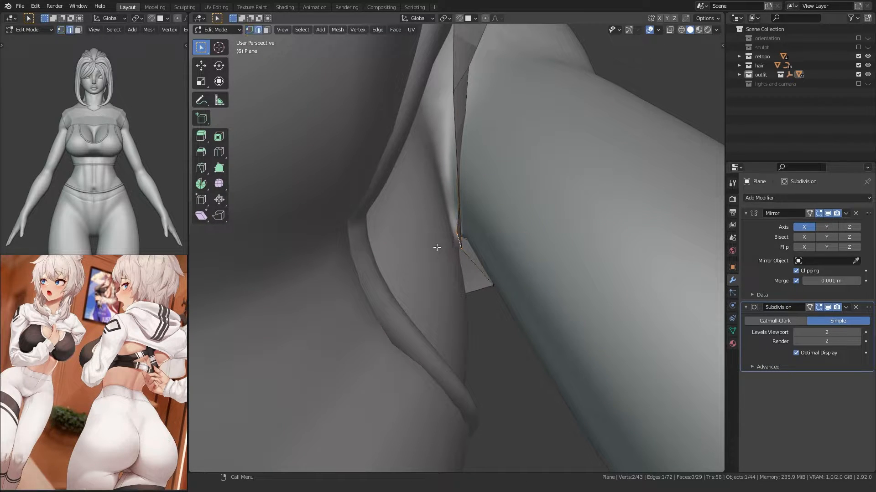
{"action": "key", "text": "x"}
{"action": "key", "text": "g"}
{"action": "key", "text": "ctrl+z"}
{"action": "key", "text": "g"}
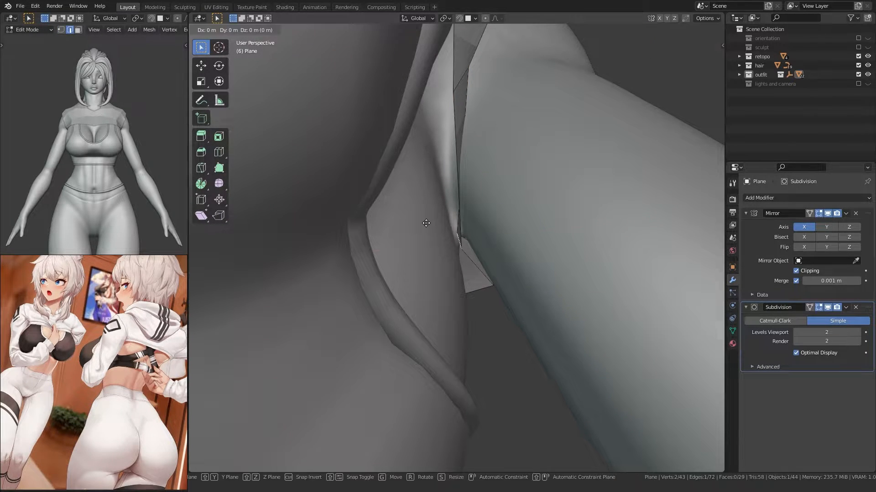
{"action": "key", "text": "x"}
{"action": "left_click", "coordinate": [428, 223]}
Step: Leave Edit Mode, deselect everything and set the garment's subdivision type to Catmull-Clark
{"action": "scroll", "coordinate": [428, 223], "scroll_direction": "down", "scroll_amount": 8}
{"action": "middle_click_drag", "start_coordinate": [429, 223], "coordinate": [393, 274]}
{"action": "key", "text": "Tab"}
{"action": "key", "text": "alt+a"}
{"action": "left_click", "coordinate": [775, 318]}
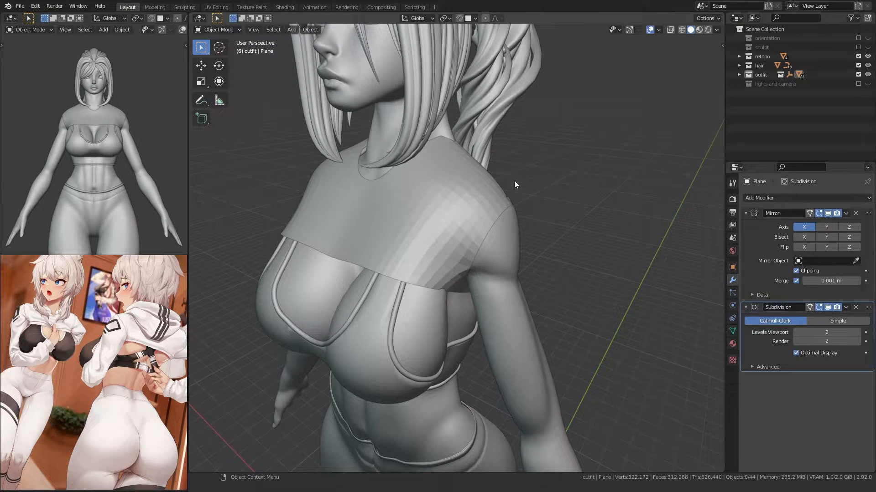
Step: Select the garment, switch it to Sculpt Mode and set the Grab brush radius to 107 px
{"action": "left_click", "coordinate": [495, 185]}
{"action": "key", "text": "ctrl+Tab"}
{"action": "left_click", "coordinate": [498, 213]}
{"action": "mouse_move", "coordinate": [497, 214]}
{"action": "middle_mouse_down"}
{"action": "mouse_move", "coordinate": [426, 207]}
{"action": "mouse_move", "coordinate": [443, 200]}
{"action": "mouse_move", "coordinate": [477, 141]}
{"action": "middle_mouse_up"}
{"action": "key", "text": "f"}
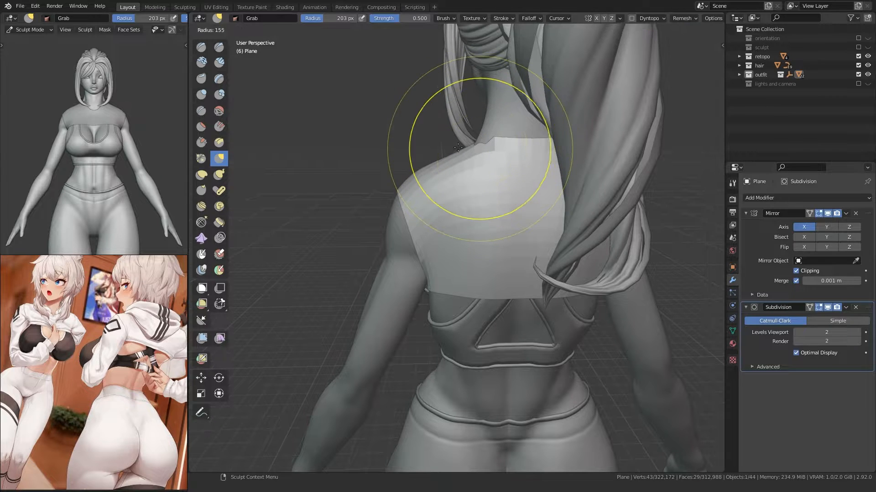
Step: Examine how the garment fits over the back, shoulders, armholes and side of the chest
{"action": "scroll", "coordinate": [450, 197], "scroll_direction": "up", "scroll_amount": 2}
{"action": "mouse_move", "coordinate": [454, 149]}
{"action": "middle_mouse_down", "text": "shift"}
{"action": "mouse_move", "coordinate": [449, 198]}
{"action": "mouse_move", "coordinate": [440, 193]}
{"action": "middle_mouse_up", "text": "shift"}
{"action": "middle_click_drag", "start_coordinate": [424, 150], "coordinate": [511, 206]}
{"action": "scroll", "coordinate": [440, 259], "scroll_direction": "down", "scroll_amount": 3}
{"action": "mouse_move", "coordinate": [439, 259]}
{"action": "middle_mouse_down"}
{"action": "mouse_move", "coordinate": [570, 191]}
{"action": "mouse_move", "coordinate": [516, 163]}
{"action": "mouse_move", "coordinate": [469, 209]}
{"action": "mouse_move", "coordinate": [517, 190]}
{"action": "mouse_move", "coordinate": [454, 207]}
{"action": "mouse_move", "coordinate": [538, 261]}
{"action": "mouse_move", "coordinate": [607, 266]}
{"action": "middle_mouse_up"}
{"action": "scroll", "coordinate": [517, 191], "scroll_direction": "up", "scroll_amount": 2}
{"action": "scroll", "coordinate": [454, 207], "scroll_direction": "down", "scroll_amount": 5}
{"action": "scroll", "coordinate": [497, 269], "scroll_direction": "up", "scroll_amount": 4}
{"action": "mouse_move", "coordinate": [497, 270]}
{"action": "middle_mouse_down"}
{"action": "mouse_move", "coordinate": [505, 273]}
{"action": "mouse_move", "coordinate": [397, 258]}
{"action": "middle_mouse_up"}
{"action": "scroll", "coordinate": [394, 257], "scroll_direction": "up", "scroll_amount": 2}
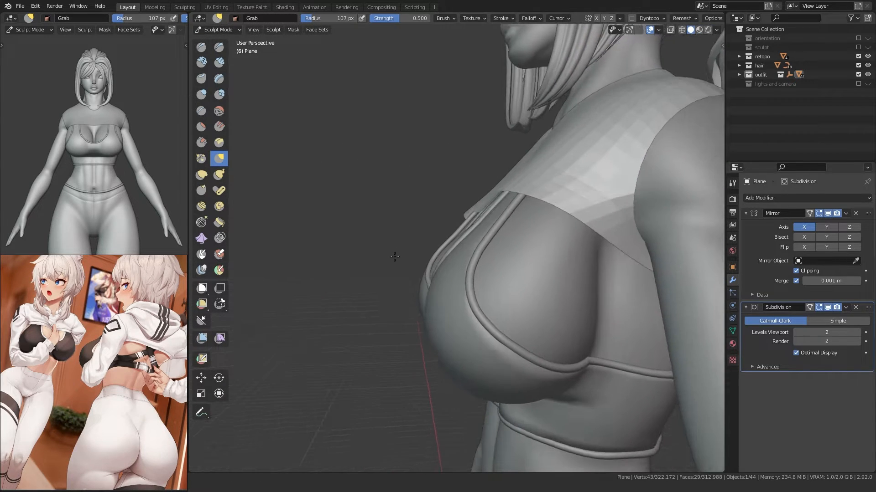
Step: Add a Solidify modifier to the garment with an offset of 1 and a thickness of 0.02 m
{"action": "left_click", "coordinate": [759, 197]}
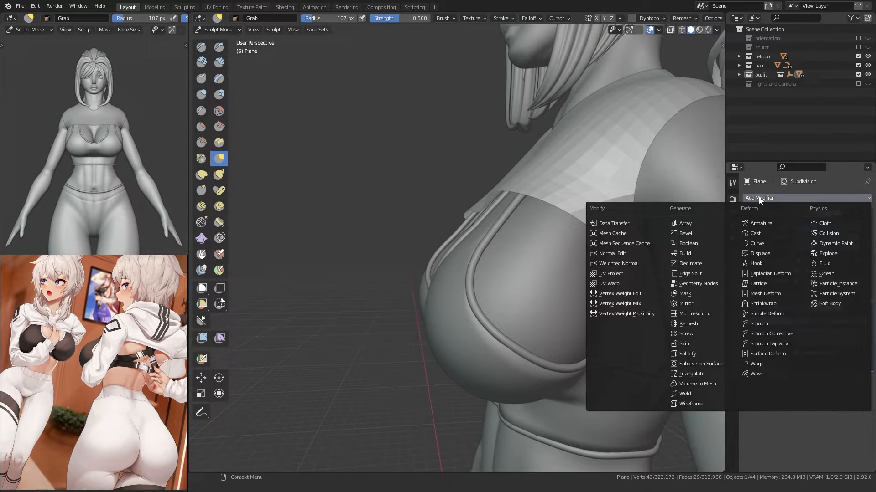
{"action": "left_click", "coordinate": [687, 354]}
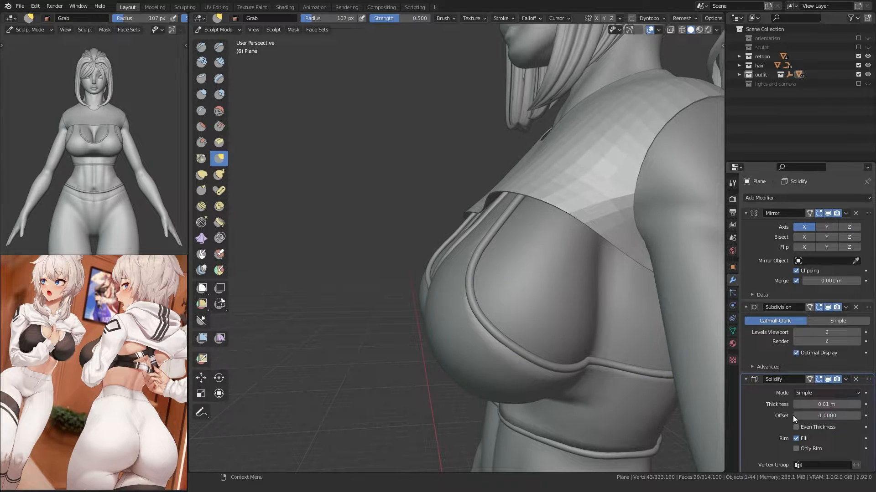
{"action": "mouse_move", "coordinate": [537, 334]}
{"action": "middle_mouse_down"}
{"action": "mouse_move", "coordinate": [587, 329]}
{"action": "mouse_move", "coordinate": [591, 339]}
{"action": "middle_mouse_up"}
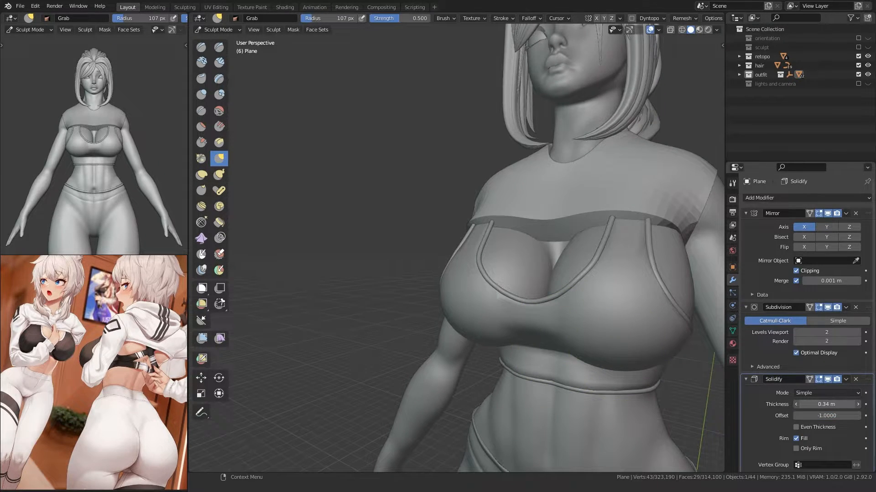
{"action": "left_click_drag", "start_coordinate": [810, 416], "coordinate": [872, 416]}
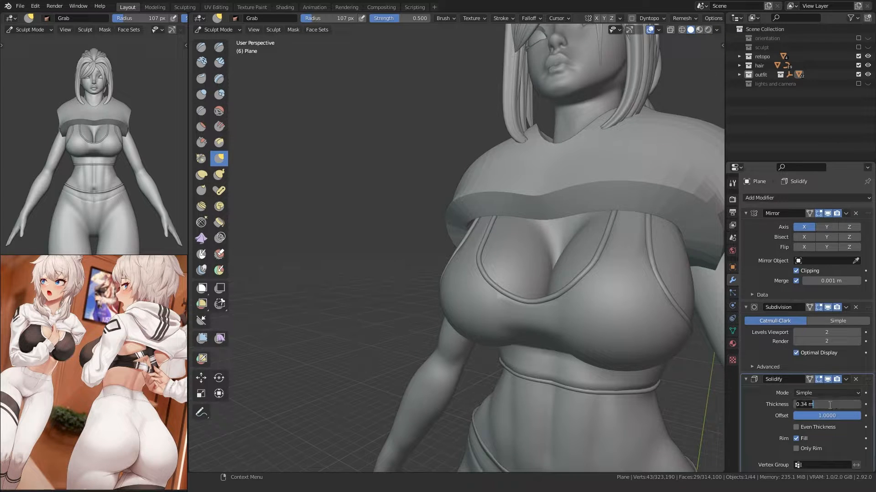
{"action": "key", "text": "Return"}
{"action": "double_click", "coordinate": [803, 402]}
{"action": "type", "text": ".02"}
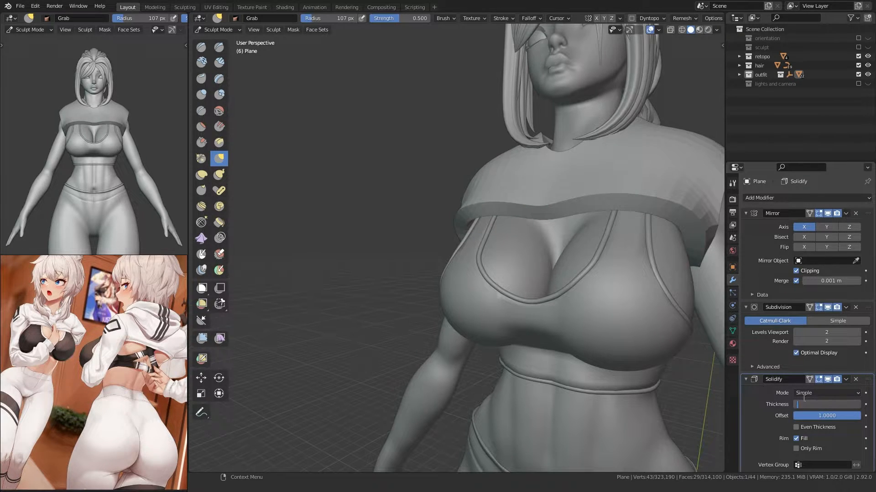
{"action": "key", "text": "Return"}
Step: Set the Solidify thickness to 0.03 m and check the garment's edges at the front, back and underarm
{"action": "middle_click_drag", "start_coordinate": [526, 290], "coordinate": [552, 299]}
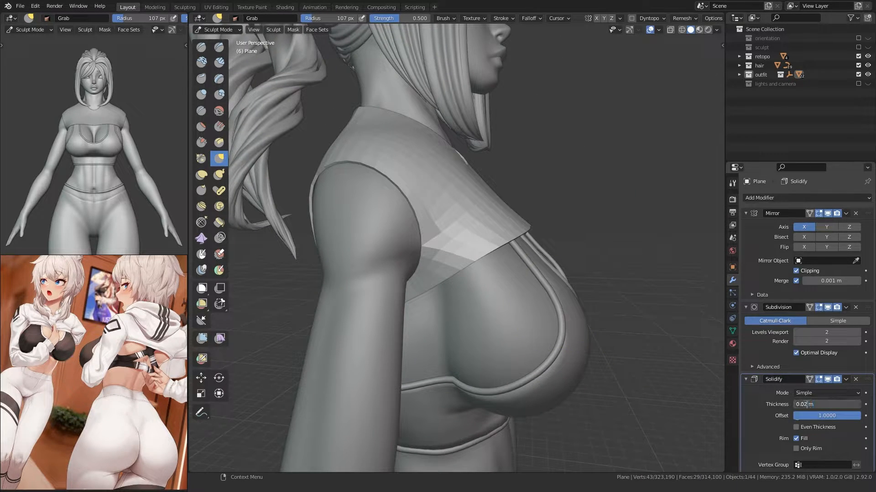
{"action": "key", "text": "Return"}
{"action": "scroll", "coordinate": [518, 260], "scroll_direction": "down", "scroll_amount": 2}
{"action": "middle_click_drag", "start_coordinate": [518, 260], "coordinate": [396, 241]}
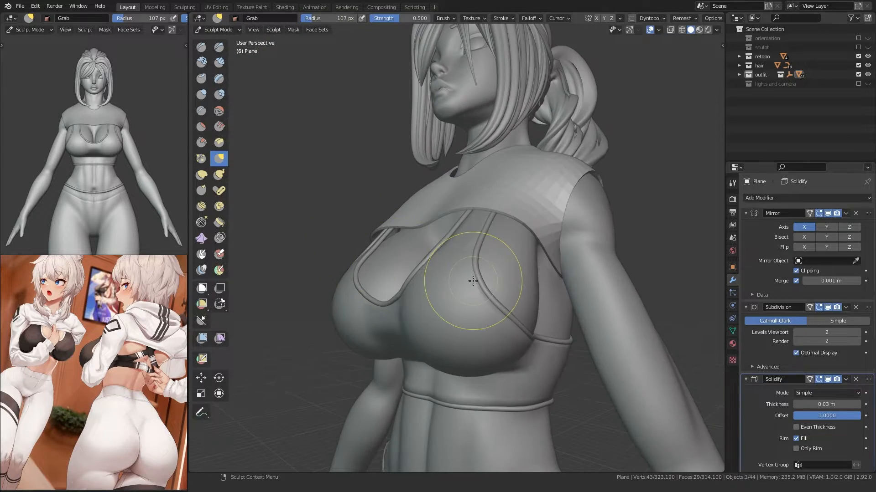
{"action": "middle_click_drag", "start_coordinate": [524, 276], "coordinate": [381, 249]}
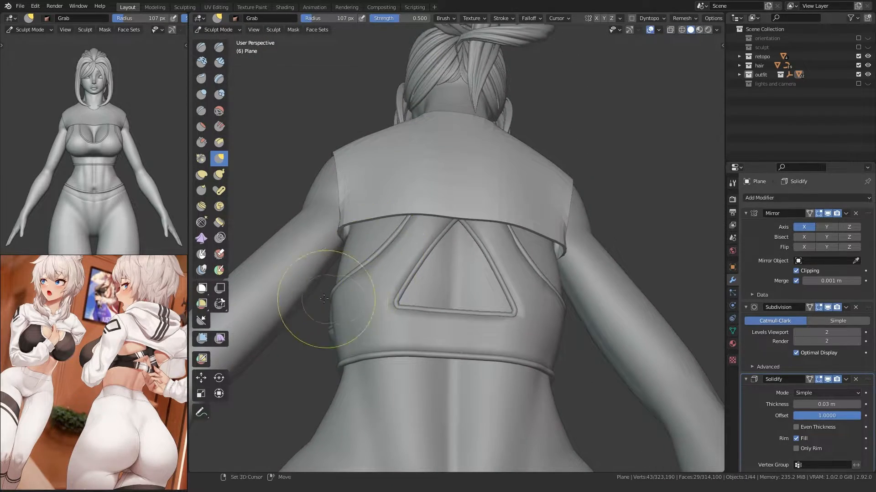
{"action": "scroll", "coordinate": [411, 319], "scroll_direction": "up", "scroll_amount": 3}
{"action": "middle_click_drag", "start_coordinate": [324, 299], "coordinate": [415, 296], "text": "shift"}
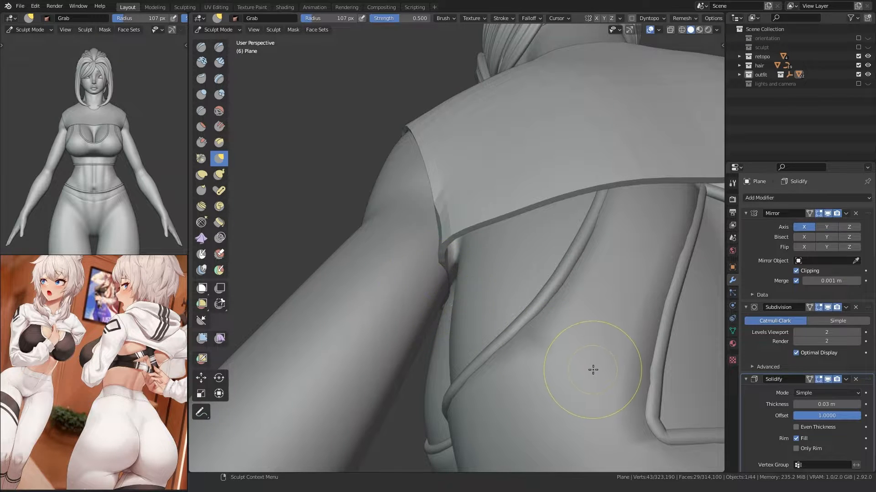
Step: Turn off the Solidify modifier's viewport display and return the garment to Object Mode
{"action": "left_click", "coordinate": [828, 379]}
{"action": "scroll", "coordinate": [664, 371], "scroll_direction": "down", "scroll_amount": 7}
{"action": "middle_click_drag", "start_coordinate": [456, 346], "coordinate": [501, 347]}
{"action": "key", "text": "ctrl+Tab"}
{"action": "left_click", "coordinate": [408, 327]}
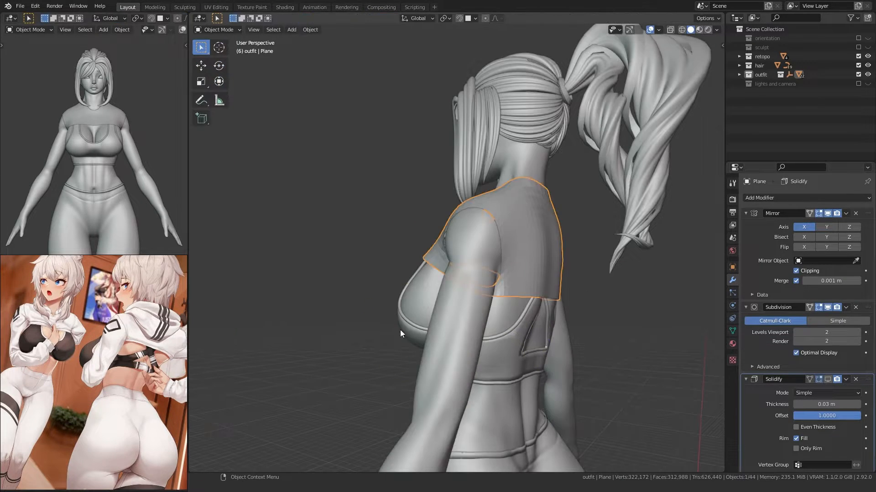
Step: Deselect everything and save the file
{"action": "left_click", "coordinate": [401, 330]}
{"action": "middle_click_drag", "start_coordinate": [400, 274], "coordinate": [441, 242]}
{"action": "key", "text": "ctrl+s"}
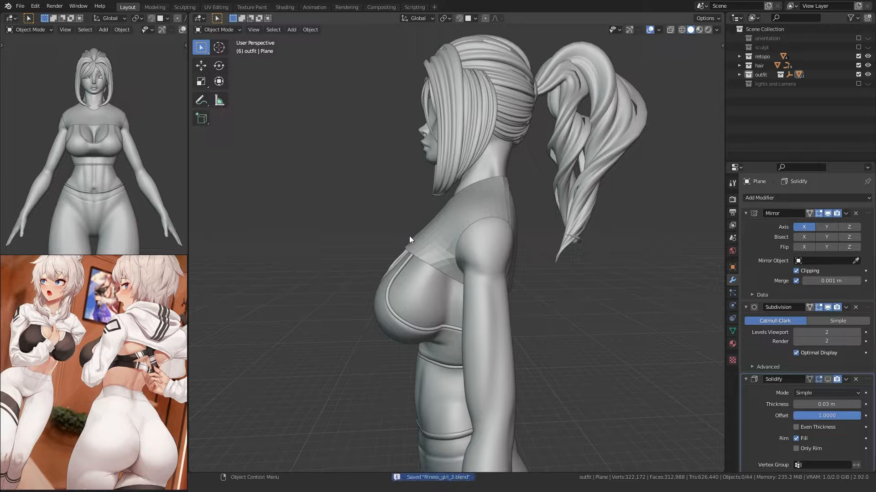
Step: In Edit Mode, extrude the armhole edge loop down the upper arm by about 0.245 m in X and -0.588 m in Z
{"action": "key", "text": "Tab"}
{"action": "left_click", "coordinate": [463, 230], "text": "alt"}
{"action": "middle_click_drag", "start_coordinate": [463, 231], "coordinate": [401, 243]}
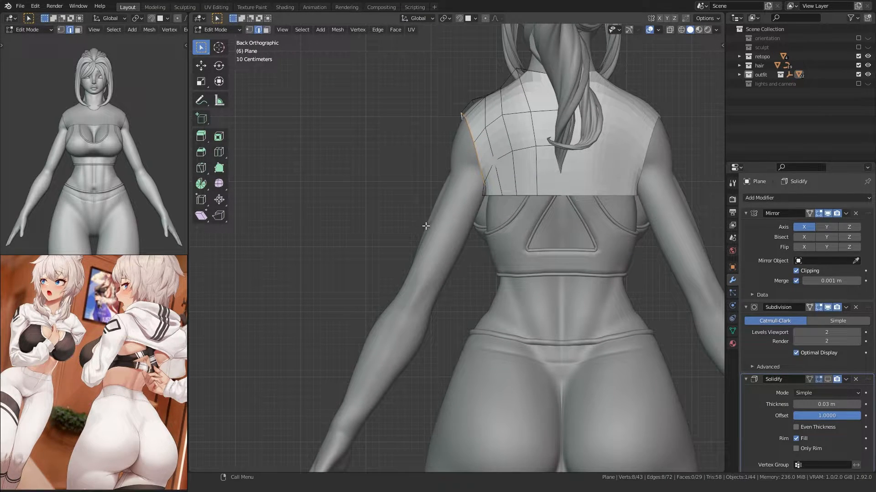
{"action": "key", "text": "e"}
{"action": "left_click", "coordinate": [418, 247]}
Step: Rotate and scale the extruded sleeve opening to turn it toward the arm's cross-section, with a final rotation of about -15.3°
{"action": "key", "text": "r"}
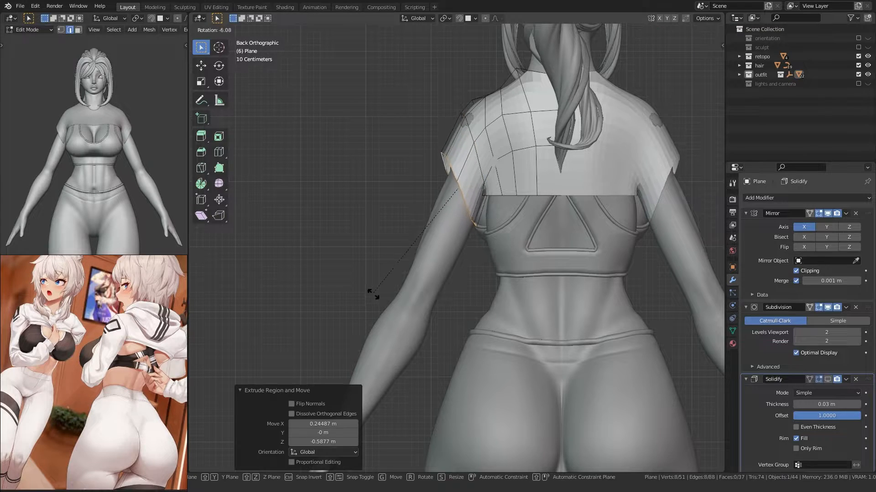
{"action": "left_click", "coordinate": [368, 296]}
{"action": "key", "text": "s"}
{"action": "left_click", "coordinate": [366, 299]}
{"action": "key", "text": "r"}
{"action": "left_click", "coordinate": [381, 333]}
Step: Adjust the sleeve opening's width and angle around the upper arm, ending with an X scale of about 0.932
{"action": "middle_click_drag", "start_coordinate": [350, 285], "coordinate": [362, 262]}
{"action": "key", "text": "s"}
{"action": "key", "text": "x"}
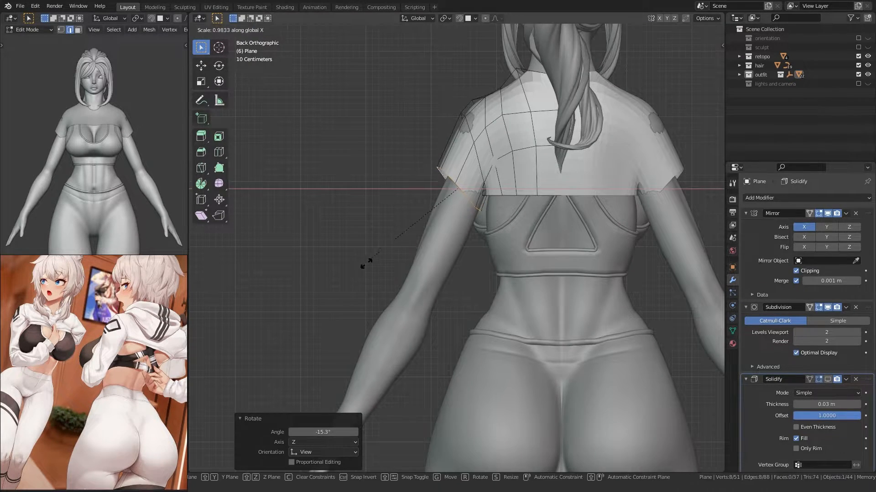
{"action": "left_click", "coordinate": [367, 280]}
{"action": "key", "text": "r"}
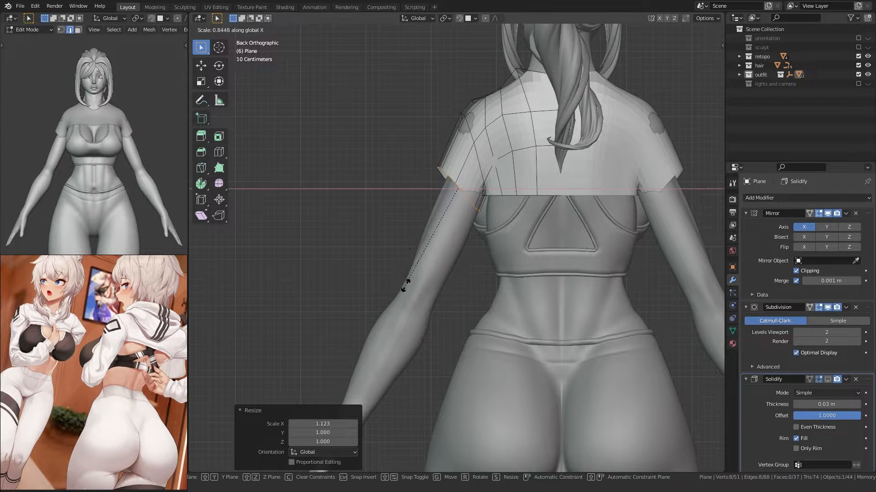
{"action": "left_click", "coordinate": [384, 270]}
{"action": "key", "text": "s"}
{"action": "key", "text": "x"}
{"action": "left_click", "coordinate": [420, 281]}
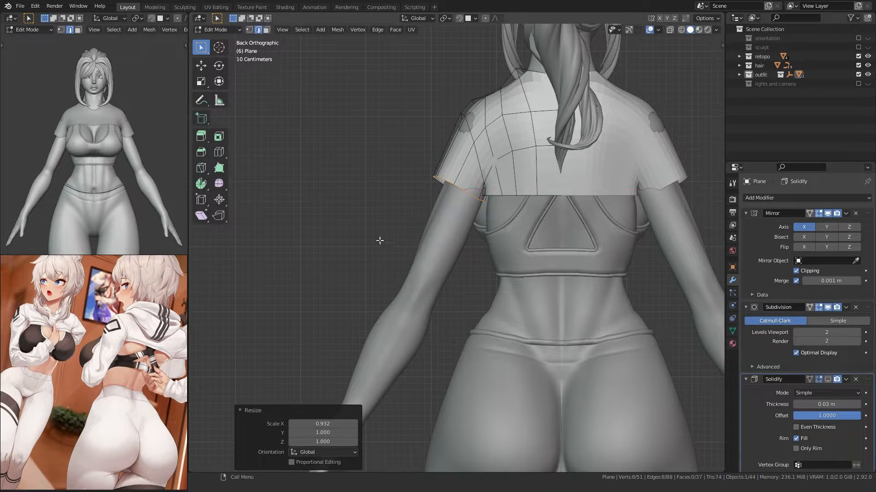
Step: Flatten the sleeve opening with an X scale of about 0.896, tilt it square to the arm, and resize and center it around the arm
{"action": "key", "text": "r"}
{"action": "left_click", "coordinate": [384, 288]}
{"action": "key", "text": "s"}
{"action": "key", "text": "x"}
{"action": "key", "text": "r"}
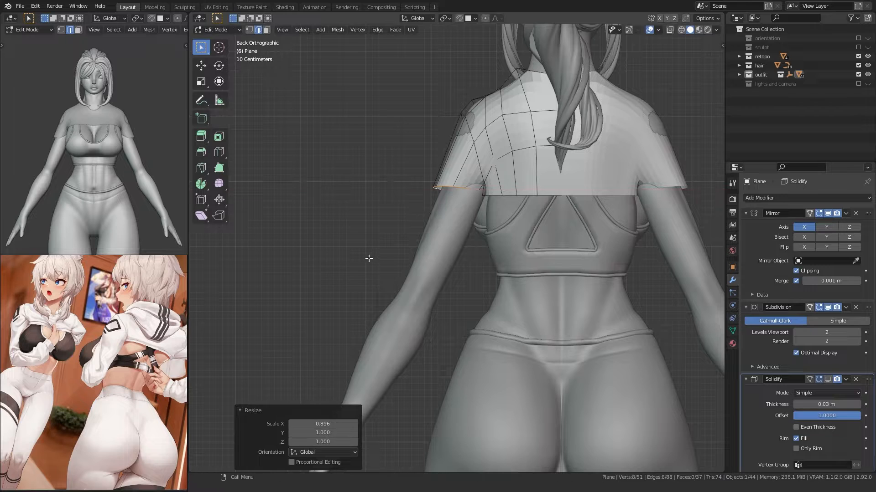
{"action": "left_click", "coordinate": [368, 213]}
{"action": "key", "text": "s"}
{"action": "left_click", "coordinate": [367, 210]}
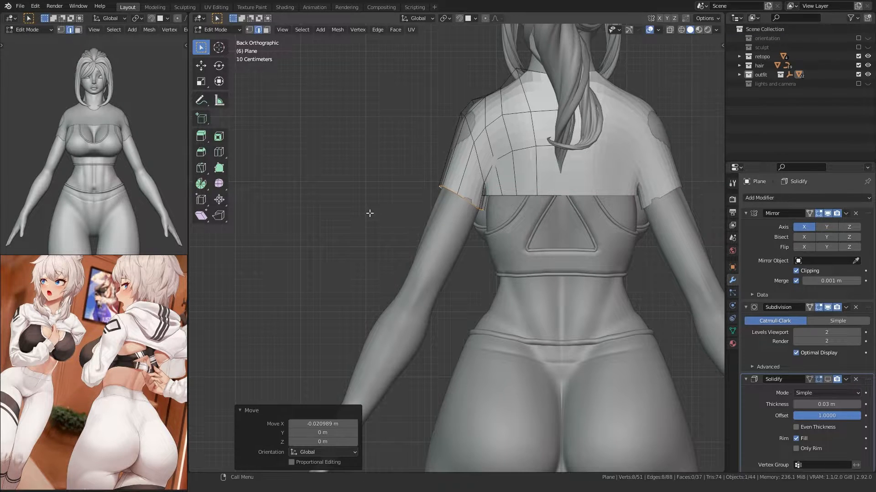
{"action": "key", "text": "g"}
{"action": "left_click", "coordinate": [359, 208]}
Step: Extrude the sleeve opening down the arm in four successive segments, ending near the wrist
{"action": "middle_click_drag", "start_coordinate": [383, 242], "coordinate": [382, 228], "text": "shift"}
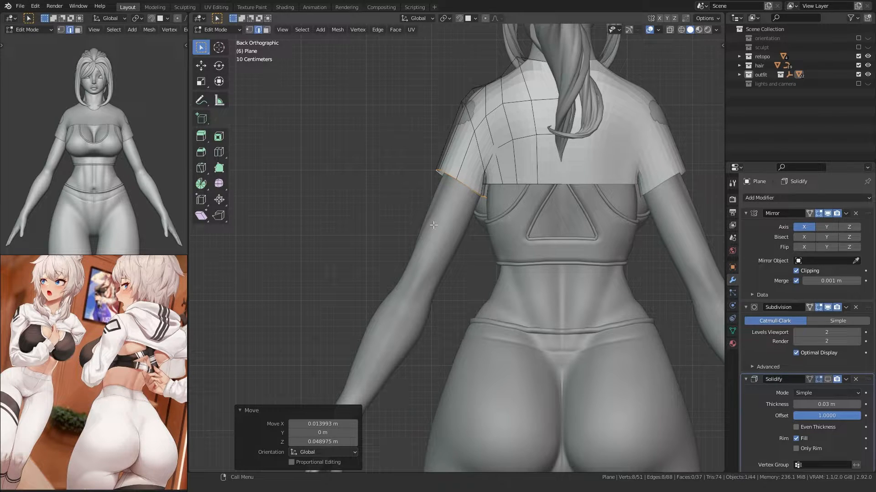
{"action": "key", "text": "e"}
{"action": "left_click", "coordinate": [410, 290]}
{"action": "middle_click_drag", "start_coordinate": [404, 288], "coordinate": [432, 238], "text": "shift"}
{"action": "key", "text": "e"}
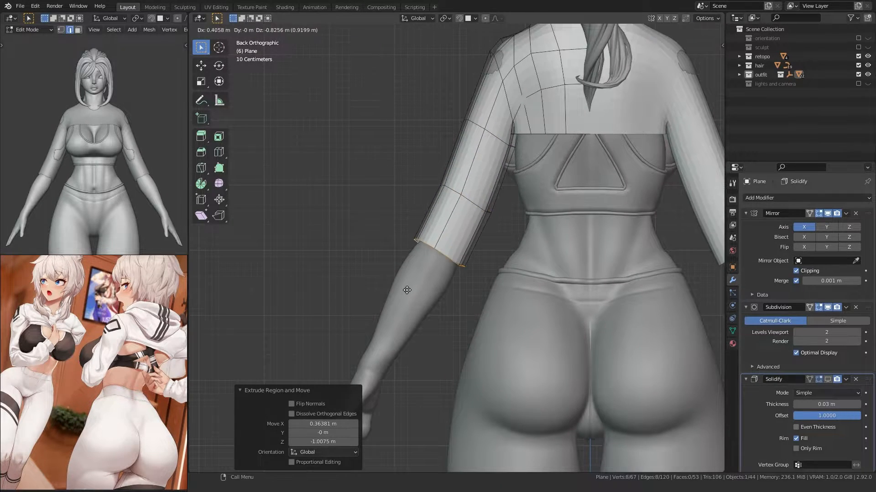
{"action": "left_click", "coordinate": [409, 283]}
{"action": "key", "text": "e"}
{"action": "left_click", "coordinate": [375, 348]}
{"action": "middle_click_drag", "start_coordinate": [375, 349], "coordinate": [427, 285], "text": "shift"}
{"action": "key", "text": "e"}
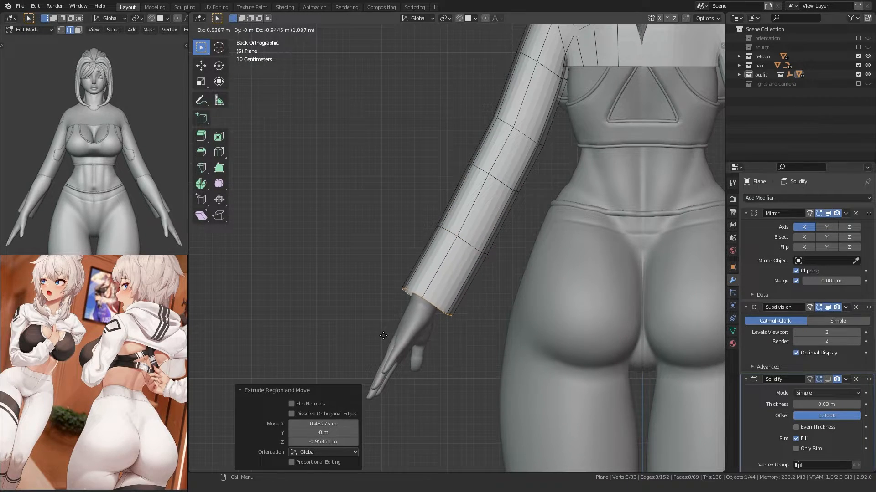
Step: In the right side view, move the sleeve's wrist edge loop forward along Y to surround the wrist
{"action": "scroll", "coordinate": [381, 334], "scroll_direction": "down", "scroll_amount": 2}
{"action": "middle_click_drag", "start_coordinate": [381, 334], "coordinate": [459, 311]}
{"action": "key", "text": "KP_1"}
{"action": "key", "text": "KP_3"}
{"action": "key", "text": "g"}
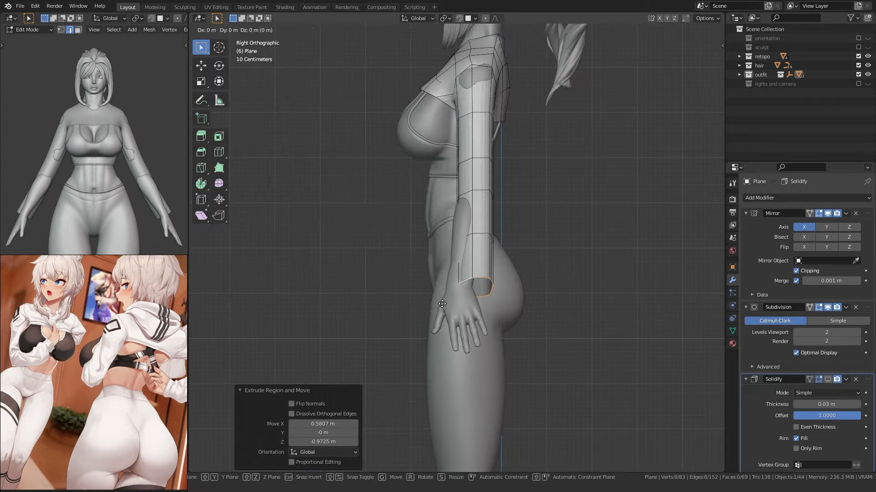
{"action": "key", "text": "y"}
{"action": "left_click", "coordinate": [427, 304]}
Step: Move the forearm and elbow edge loops forward along Y to follow the arm's bend
{"action": "left_click", "coordinate": [477, 234], "text": "alt"}
{"action": "key", "text": "g"}
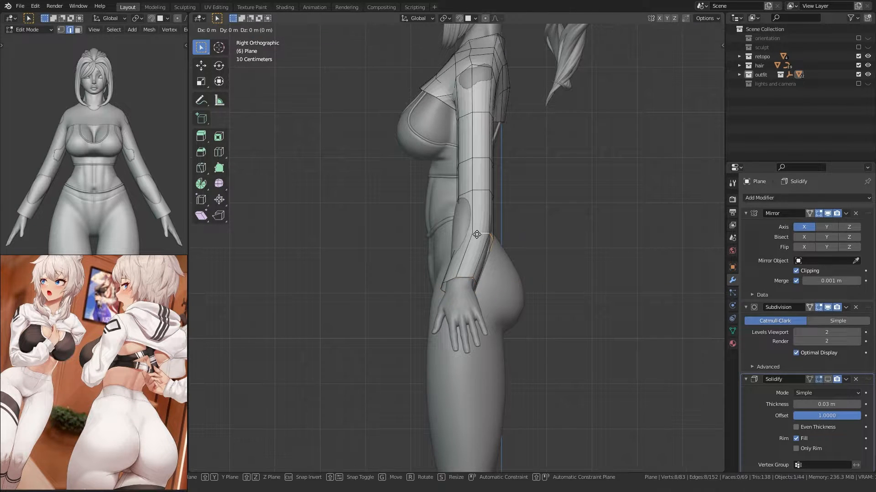
{"action": "key", "text": "y"}
{"action": "left_click", "coordinate": [465, 235]}
{"action": "left_click", "coordinate": [467, 193], "text": "alt"}
{"action": "key", "text": "g"}
{"action": "key", "text": "y"}
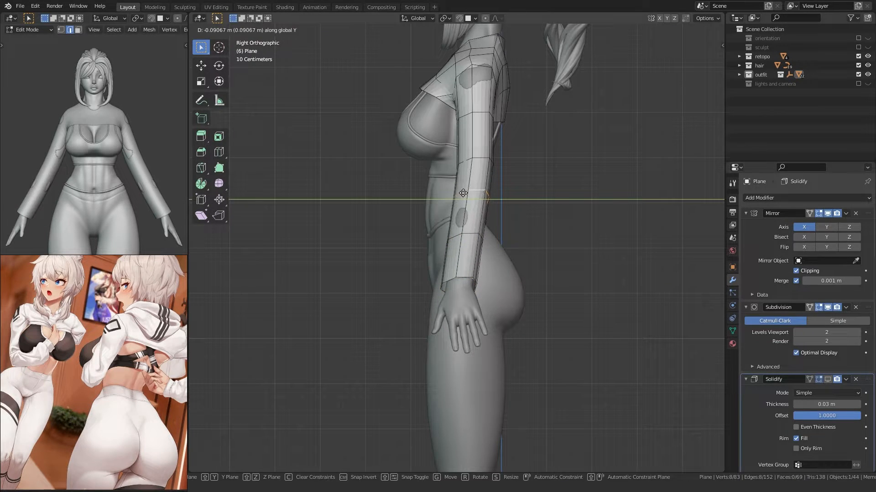
{"action": "left_click", "coordinate": [462, 193]}
Step: In the front view, move the elbow edge loop about 0.04 m along X and scale it by about 1.057
{"action": "key", "text": "KP_1"}
{"action": "key", "text": "g"}
{"action": "key", "text": "x"}
{"action": "left_click", "coordinate": [410, 233]}
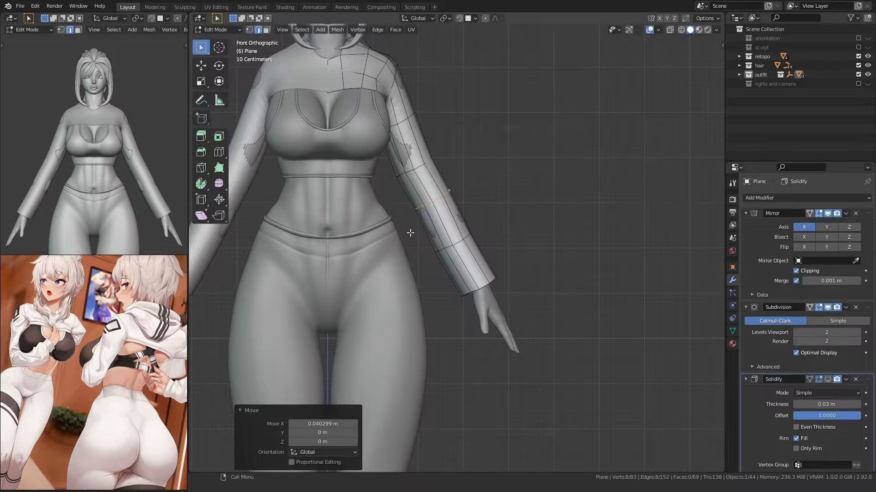
{"action": "middle_click_drag", "start_coordinate": [410, 233], "coordinate": [365, 265]}
{"action": "key", "text": "s"}
{"action": "left_click", "coordinate": [404, 238]}
Step: Scale up the two upper-arm edge loops slightly so the sleeve clears the arm
{"action": "middle_click_drag", "start_coordinate": [404, 239], "coordinate": [426, 210]}
{"action": "middle_click_drag", "start_coordinate": [418, 172], "coordinate": [457, 202], "text": "shift"}
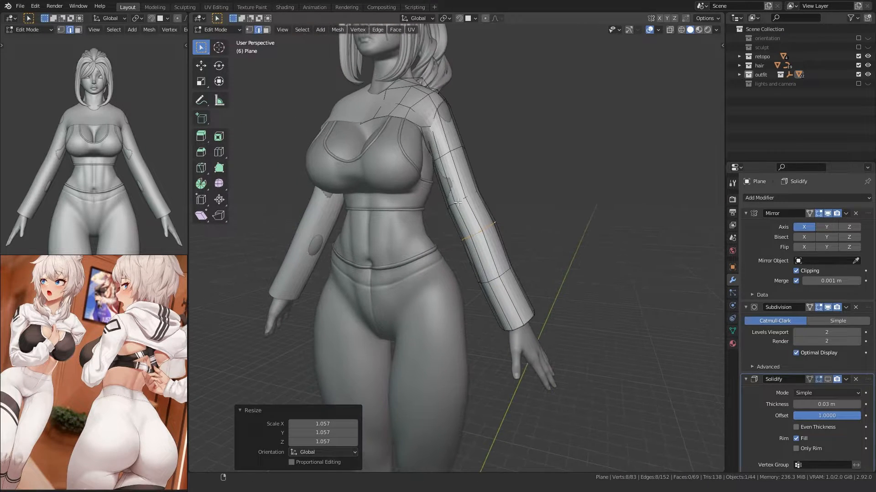
{"action": "left_click", "coordinate": [458, 203], "text": "alt"}
{"action": "key", "text": "s"}
{"action": "left_click", "coordinate": [427, 215]}
{"action": "left_click", "coordinate": [442, 157], "text": "alt"}
{"action": "key", "text": "s"}
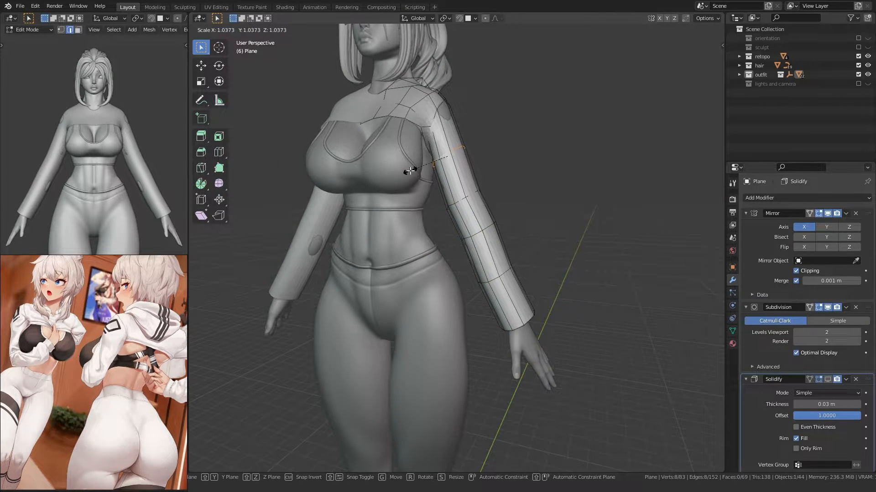
{"action": "left_click", "coordinate": [410, 170]}
Step: Move a vertex on top of the shoulder seam outward about 0.053 m in X and up 0.058 m in Z
{"action": "middle_click_drag", "start_coordinate": [410, 171], "coordinate": [301, 201]}
{"action": "key", "text": "1"}
{"action": "left_click", "coordinate": [474, 170]}
{"action": "scroll", "coordinate": [392, 137], "scroll_direction": "up", "scroll_amount": 4}
{"action": "middle_click_drag", "start_coordinate": [393, 114], "coordinate": [525, 243], "text": "shift"}
{"action": "key", "text": "g"}
{"action": "left_click", "coordinate": [469, 223]}
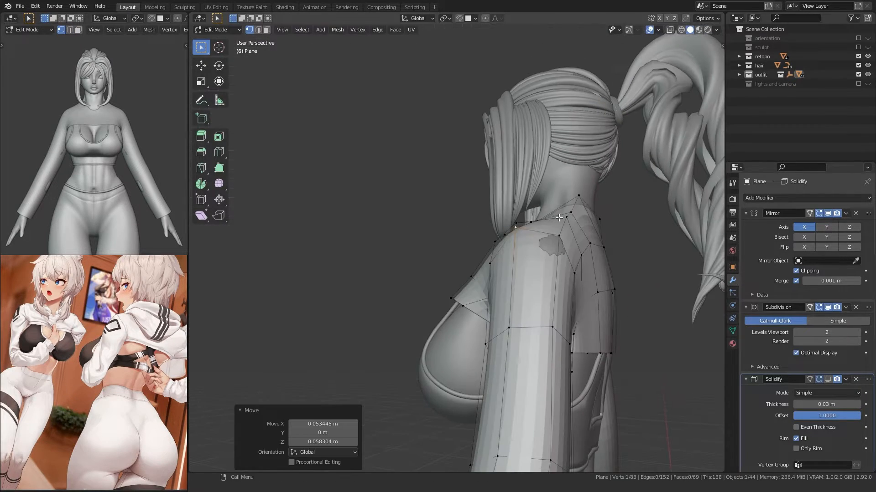
Step: Adjust the shoulder seam vertices further to cover the skin poking through, then leave Edit Mode and deselect the garment
{"action": "key", "text": "g"}
{"action": "left_click", "coordinate": [531, 229]}
{"action": "scroll", "coordinate": [531, 230], "scroll_direction": "down", "scroll_amount": 2}
{"action": "key", "text": "g"}
{"action": "left_click", "coordinate": [530, 229]}
{"action": "scroll", "coordinate": [530, 229], "scroll_direction": "down", "scroll_amount": 3}
{"action": "key", "text": "Tab"}
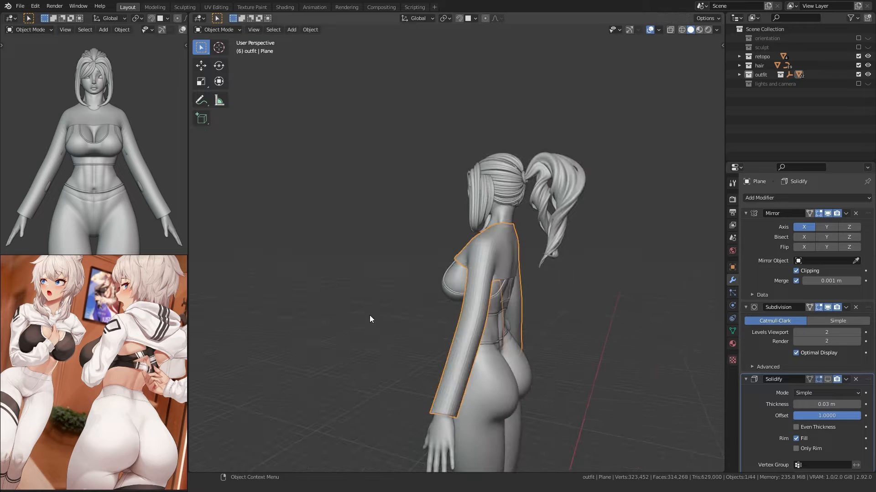
{"action": "left_click", "coordinate": [370, 315]}
Step: Preview the sleeved garment on the character in Material Preview shading and return to Solid shading
{"action": "mouse_move", "coordinate": [369, 316]}
{"action": "middle_mouse_down"}
{"action": "mouse_move", "coordinate": [464, 340]}
{"action": "mouse_move", "coordinate": [512, 289]}
{"action": "middle_mouse_up"}
{"action": "key", "text": "z"}
{"action": "left_click", "coordinate": [502, 341]}
{"action": "middle_click_drag", "start_coordinate": [498, 349], "coordinate": [441, 299]}
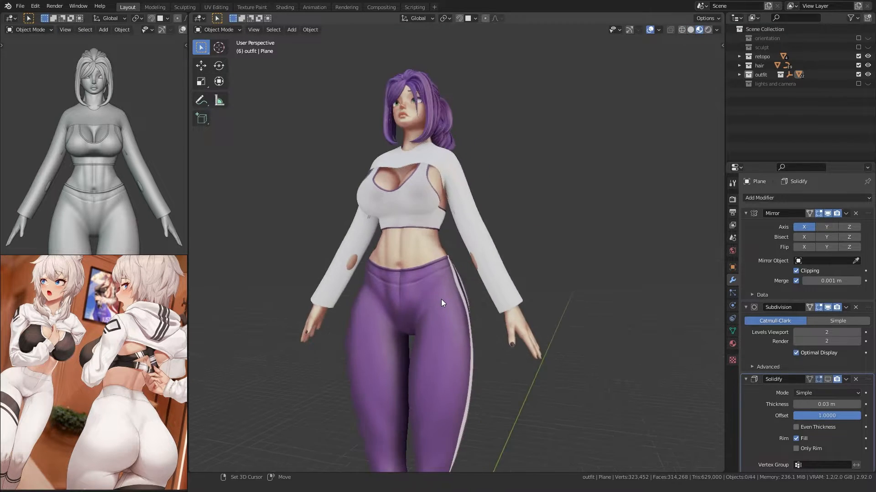
{"action": "scroll", "coordinate": [469, 268], "scroll_direction": "up", "scroll_amount": 3}
{"action": "key", "text": "z"}
{"action": "left_click", "coordinate": [542, 270]}
Step: Move a vertex on the garment's front hem beside the armpit about -0.003 m in X, -0.008 m in Y and -0.009 m in Z
{"action": "key", "text": "ctrl+Tab"}
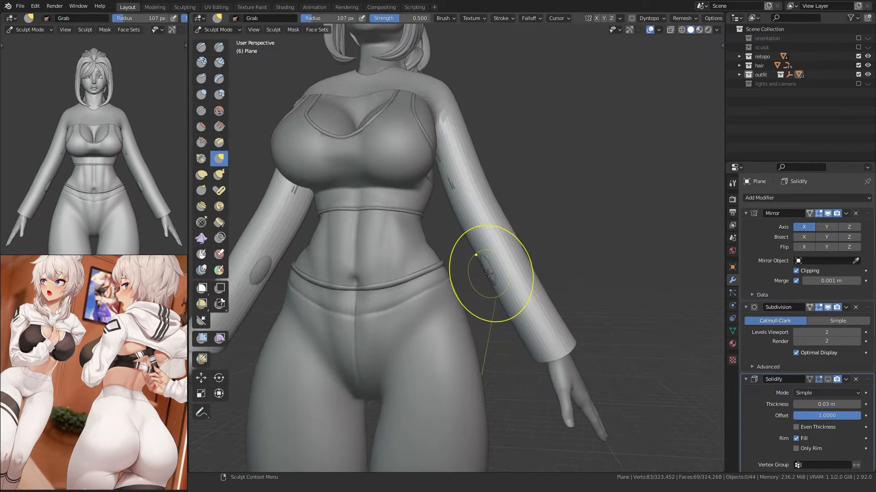
{"action": "scroll", "coordinate": [460, 261], "scroll_direction": "up", "scroll_amount": 5}
{"action": "mouse_move", "coordinate": [438, 167]}
{"action": "middle_mouse_down", "text": "shift"}
{"action": "mouse_move", "coordinate": [460, 261]}
{"action": "mouse_move", "coordinate": [423, 253]}
{"action": "mouse_move", "coordinate": [468, 236]}
{"action": "middle_mouse_up", "text": "shift"}
{"action": "scroll", "coordinate": [455, 256], "scroll_direction": "up", "scroll_amount": 4}
{"action": "scroll", "coordinate": [456, 233], "scroll_direction": "down", "scroll_amount": 3}
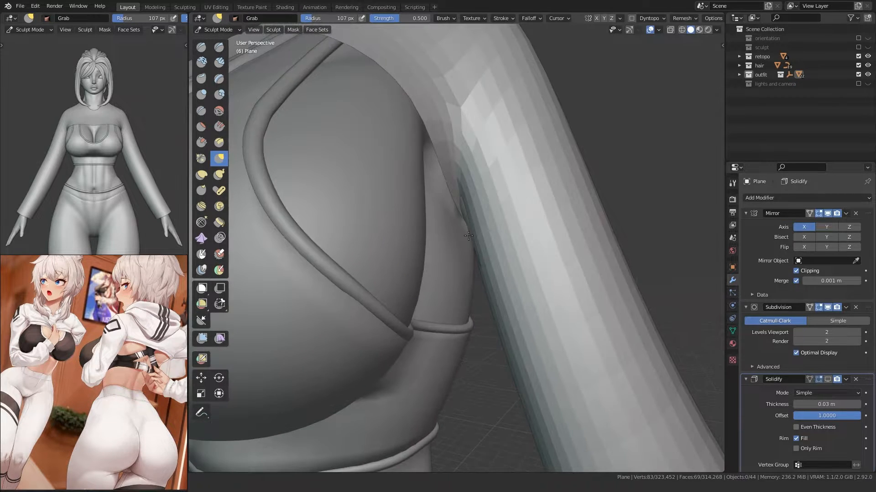
{"action": "scroll", "coordinate": [436, 210], "scroll_direction": "down", "scroll_amount": 4}
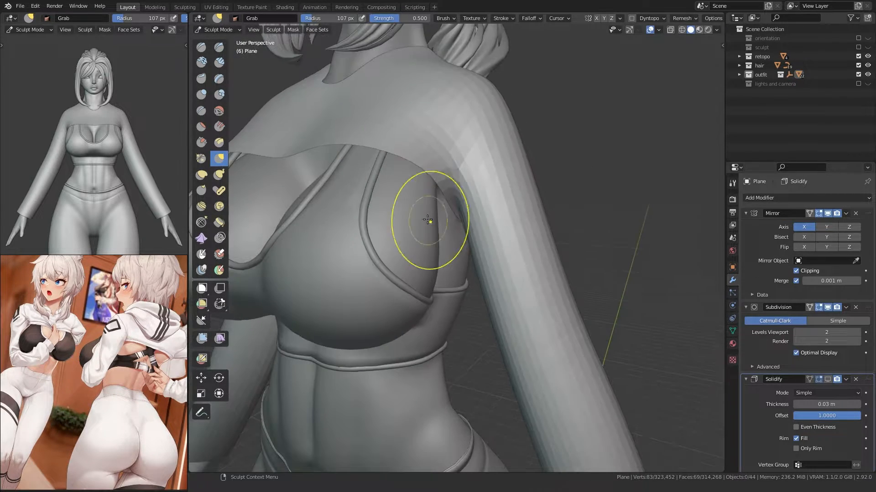
{"action": "key", "text": "Tab"}
{"action": "left_click", "coordinate": [433, 194]}
{"action": "mouse_move", "coordinate": [434, 195]}
{"action": "middle_mouse_down"}
{"action": "mouse_move", "coordinate": [407, 168]}
{"action": "mouse_move", "coordinate": [371, 176]}
{"action": "mouse_move", "coordinate": [446, 234]}
{"action": "middle_mouse_up"}
{"action": "key", "text": "g"}
{"action": "left_click", "coordinate": [401, 184]}
Step: Reposition the front hem vertices over the bust and toward the armpit to even out the garment's lower edge
{"action": "middle_click_drag", "start_coordinate": [384, 233], "coordinate": [379, 253]}
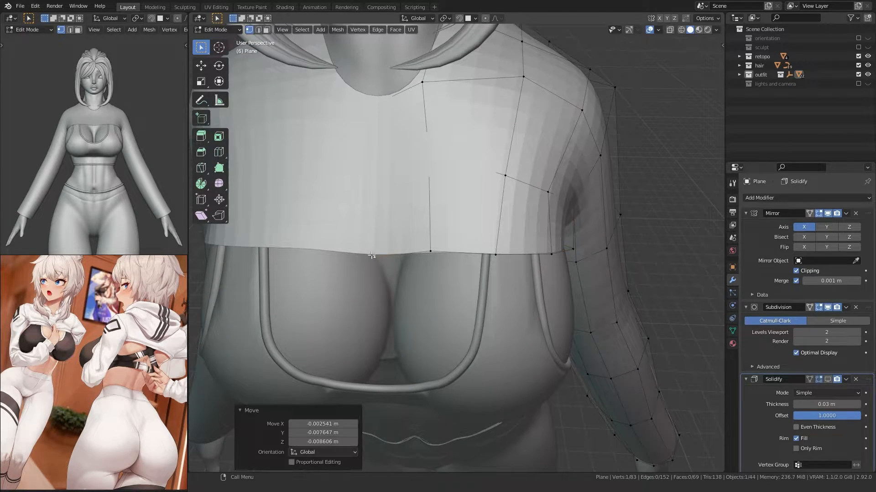
{"action": "left_click", "coordinate": [417, 251]}
{"action": "left_click", "coordinate": [492, 253]}
{"action": "key", "text": "g"}
{"action": "left_click", "coordinate": [486, 250]}
{"action": "middle_click_drag", "start_coordinate": [501, 249], "coordinate": [454, 191]}
{"action": "key", "text": "g"}
{"action": "left_click", "coordinate": [473, 243]}
{"action": "key", "text": "g"}
{"action": "left_click", "coordinate": [504, 231]}
{"action": "left_click", "coordinate": [511, 200]}
{"action": "mouse_move", "coordinate": [511, 199]}
{"action": "middle_mouse_down"}
{"action": "mouse_move", "coordinate": [501, 224]}
{"action": "mouse_move", "coordinate": [515, 194]}
{"action": "mouse_move", "coordinate": [496, 220]}
{"action": "mouse_move", "coordinate": [456, 237]}
{"action": "mouse_move", "coordinate": [401, 228]}
{"action": "mouse_move", "coordinate": [416, 243]}
{"action": "mouse_move", "coordinate": [401, 239]}
{"action": "middle_mouse_up"}
{"action": "key", "text": "g"}
{"action": "left_click", "coordinate": [492, 226]}
Step: Move the underarm vertex about -0.07 m in X and -0.05 m in Z, and refine it with a smaller move
{"action": "key", "text": "alt+z"}
{"action": "scroll", "coordinate": [433, 228], "scroll_direction": "up", "scroll_amount": 3}
{"action": "scroll", "coordinate": [416, 243], "scroll_direction": "up", "scroll_amount": 2}
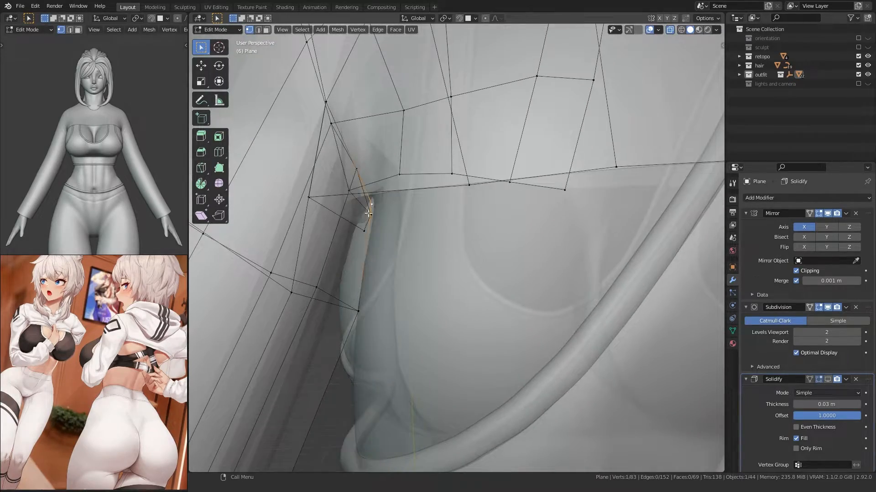
{"action": "scroll", "coordinate": [368, 213], "scroll_direction": "down", "scroll_amount": 2}
{"action": "mouse_move", "coordinate": [368, 212]}
{"action": "middle_mouse_down"}
{"action": "mouse_move", "coordinate": [410, 238]}
{"action": "mouse_move", "coordinate": [410, 248]}
{"action": "mouse_move", "coordinate": [415, 205]}
{"action": "mouse_move", "coordinate": [406, 228]}
{"action": "middle_mouse_up"}
{"action": "left_click", "coordinate": [412, 240], "text": "alt"}
{"action": "scroll", "coordinate": [409, 237], "scroll_direction": "up", "scroll_amount": 4}
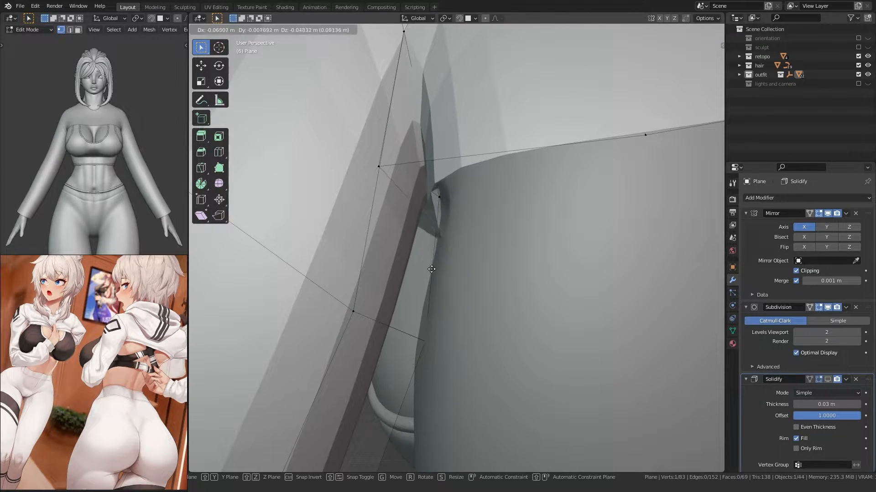
{"action": "left_click", "coordinate": [429, 268]}
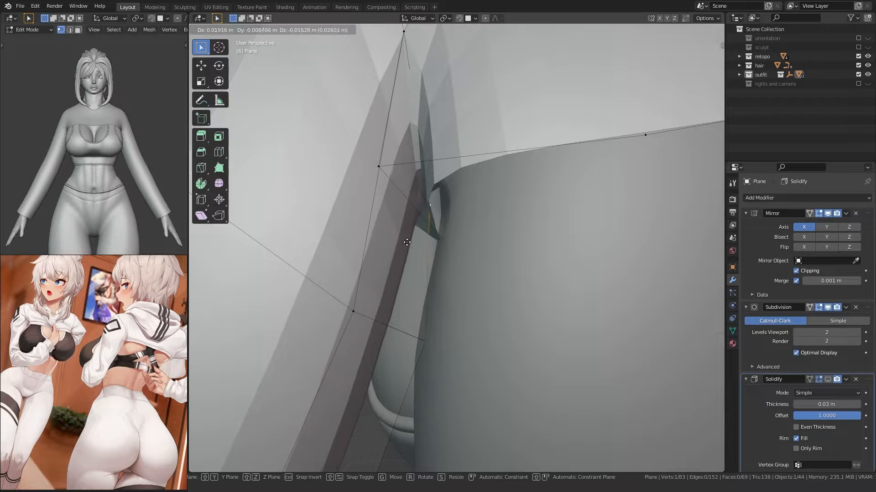
{"action": "left_click", "coordinate": [401, 257]}
Step: Select the inner sleeve vertex below the armpit and reposition it with two small moves
{"action": "key", "text": "alt+z"}
{"action": "mouse_move", "coordinate": [390, 274]}
{"action": "middle_mouse_down", "text": "shift"}
{"action": "mouse_move", "coordinate": [430, 207]}
{"action": "mouse_move", "coordinate": [433, 223]}
{"action": "middle_mouse_up", "text": "shift"}
{"action": "left_click", "coordinate": [439, 302]}
{"action": "key", "text": "alt+z"}
{"action": "key", "text": "g"}
{"action": "left_click", "coordinate": [382, 290]}
{"action": "key", "text": "g"}
{"action": "left_click", "coordinate": [421, 295]}
Step: Nudge the armpit vertex twice to smooth the fold between sleeve and chest, checking the surface in Sculpt Mode between moves
{"action": "key", "text": "alt+z"}
{"action": "left_click", "coordinate": [436, 208]}
{"action": "key", "text": "alt+z"}
{"action": "key", "text": "g"}
{"action": "left_click", "coordinate": [423, 231]}
{"action": "key", "text": "ctrl+Tab"}
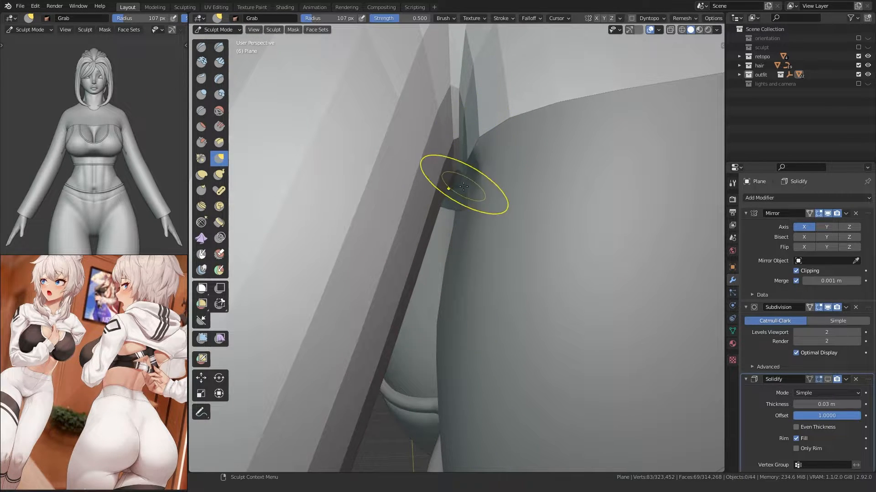
{"action": "middle_click_drag", "start_coordinate": [463, 187], "coordinate": [479, 197]}
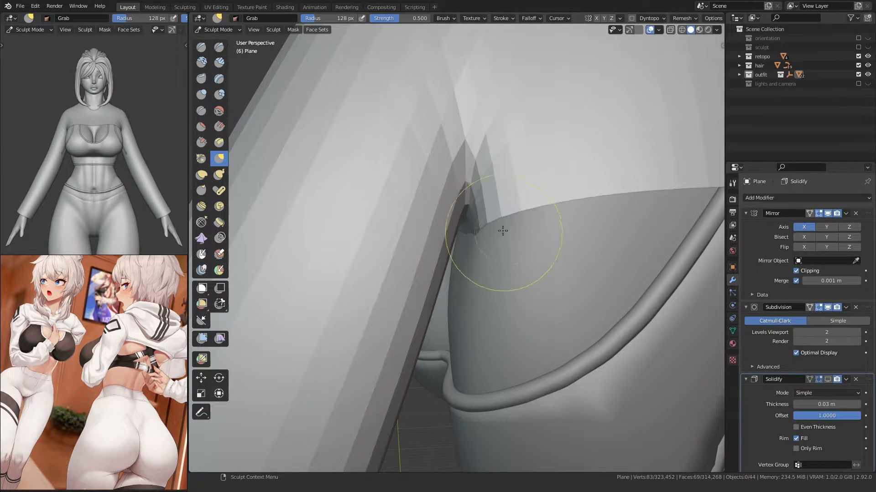
{"action": "middle_click_drag", "start_coordinate": [474, 243], "coordinate": [479, 214]}
{"action": "key", "text": "ctrl+Tab"}
{"action": "key", "text": "g"}
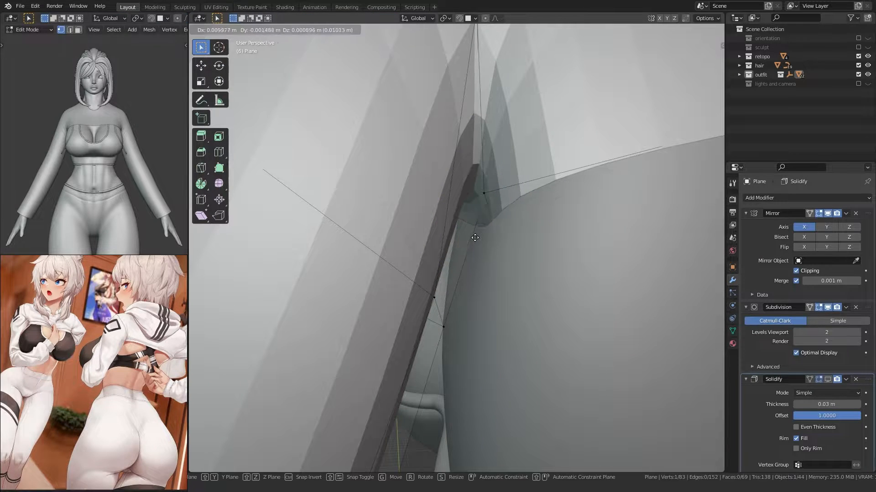
{"action": "left_click", "coordinate": [463, 235]}
Step: Move the underarm vertex where the sleeve meets the torso about 0.047 m along X
{"action": "scroll", "coordinate": [463, 235], "scroll_direction": "down", "scroll_amount": 8}
{"action": "key", "text": "ctrl+Tab"}
{"action": "mouse_move", "coordinate": [365, 264]}
{"action": "middle_mouse_down"}
{"action": "mouse_move", "coordinate": [529, 246]}
{"action": "mouse_move", "coordinate": [470, 274]}
{"action": "mouse_move", "coordinate": [507, 274]}
{"action": "middle_mouse_up"}
{"action": "scroll", "coordinate": [510, 273], "scroll_direction": "up", "scroll_amount": 3}
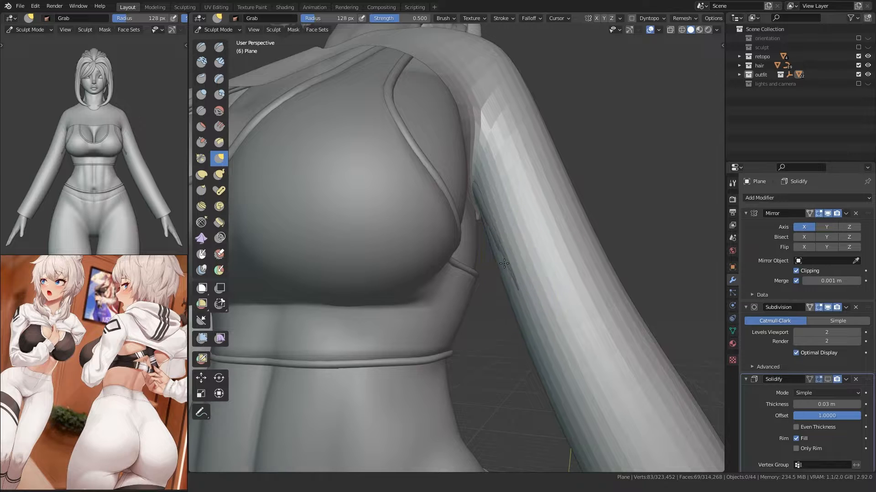
{"action": "scroll", "coordinate": [479, 256], "scroll_direction": "up", "scroll_amount": 2}
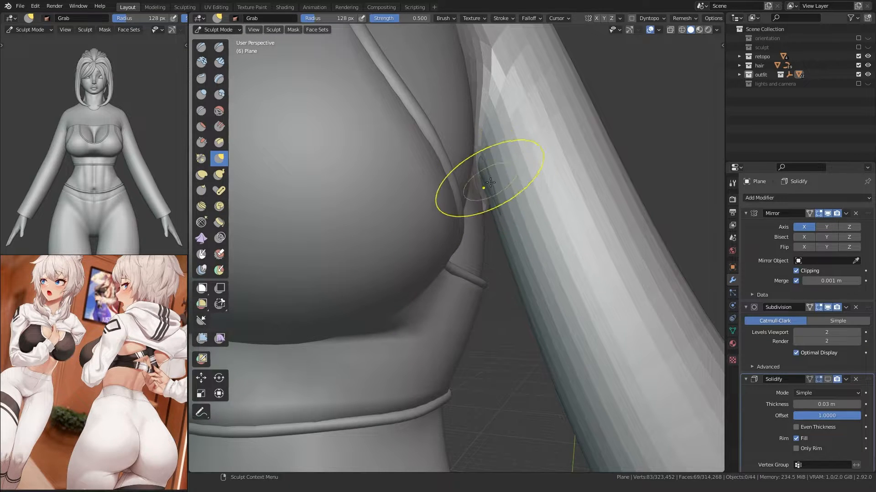
{"action": "middle_click_drag", "start_coordinate": [465, 186], "coordinate": [469, 196]}
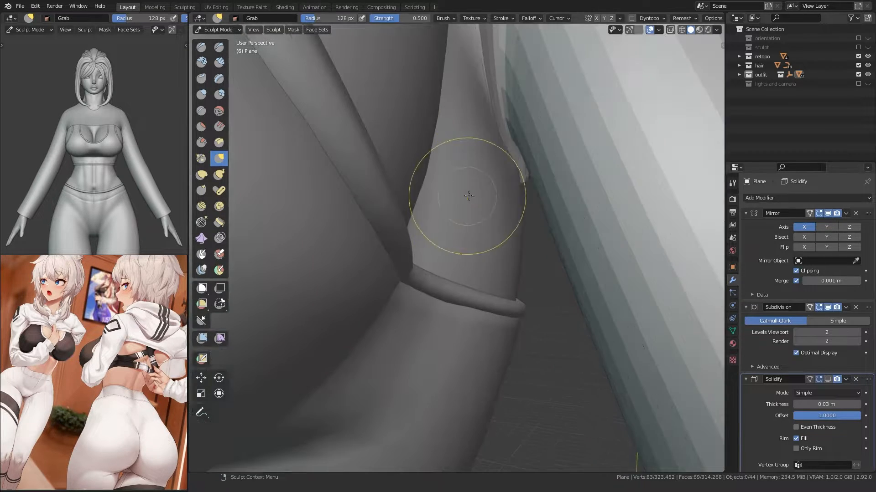
{"action": "key", "text": "ctrl+Tab"}
{"action": "key", "text": "g"}
{"action": "key", "text": "x"}
{"action": "left_click", "coordinate": [486, 182]}
Step: Leave Edit Mode, examine the sleeve and armpit fit from the front, side and back, and deselect the garment in Object Mode
{"action": "scroll", "coordinate": [403, 248], "scroll_direction": "down", "scroll_amount": 8}
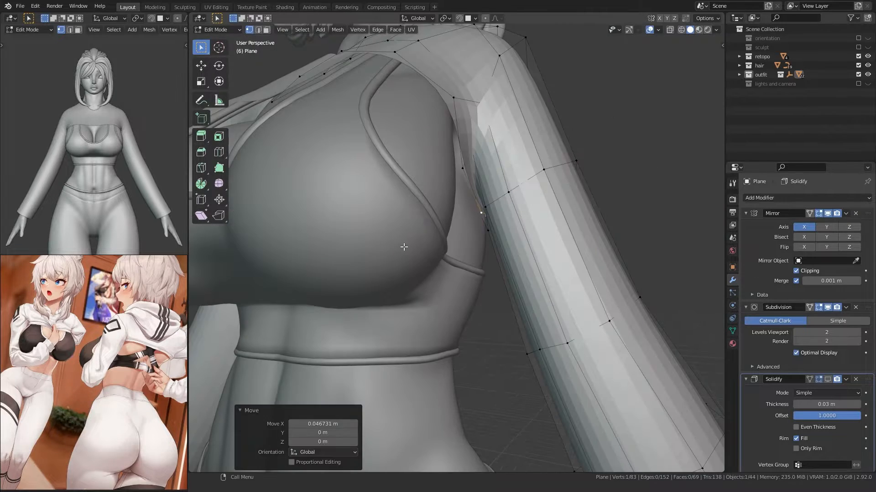
{"action": "key", "text": "ctrl+Tab"}
{"action": "middle_click_drag", "start_coordinate": [501, 254], "coordinate": [343, 262]}
{"action": "scroll", "coordinate": [343, 262], "scroll_direction": "down", "scroll_amount": 4}
{"action": "middle_click_drag", "start_coordinate": [343, 249], "coordinate": [553, 271]}
{"action": "scroll", "coordinate": [493, 273], "scroll_direction": "down", "scroll_amount": 4}
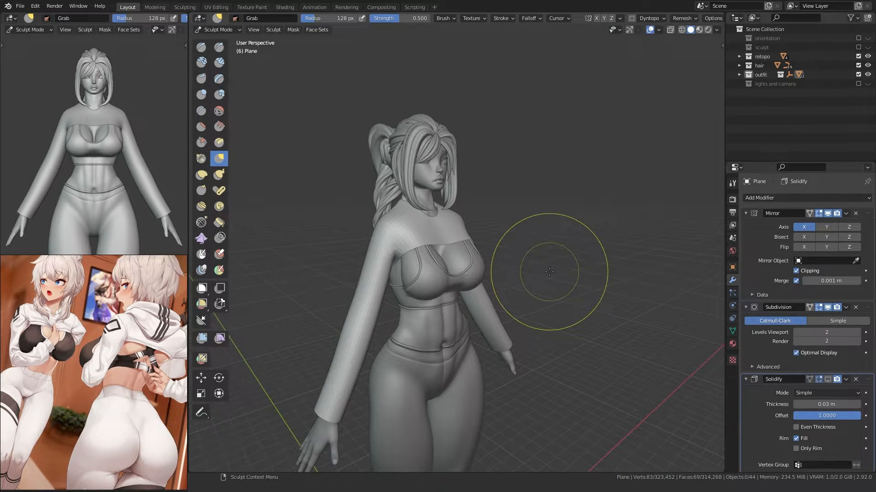
{"action": "middle_click_drag", "start_coordinate": [578, 254], "coordinate": [387, 253]}
{"action": "key", "text": "ctrl+KP_1"}
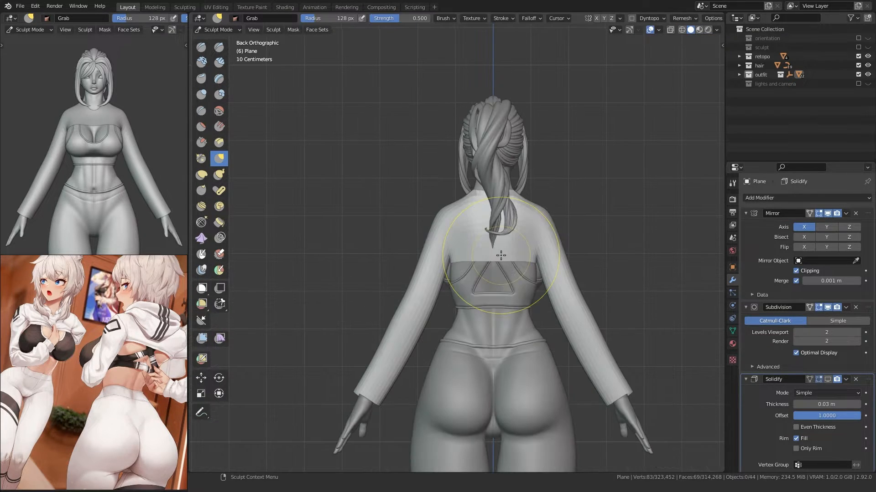
{"action": "key", "text": "ctrl+Tab"}
{"action": "left_click", "coordinate": [428, 234]}
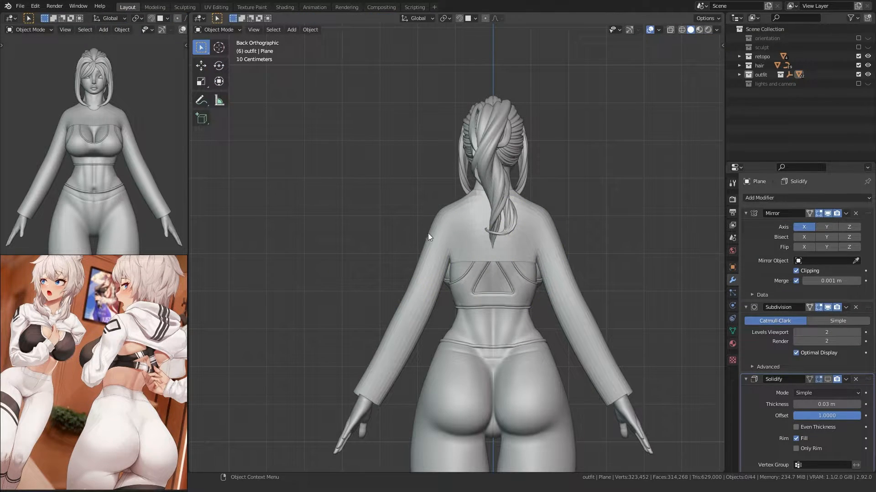
Step: Expand the outfit collection and toggle the Plane object's visibility to compare the character with and without the garment
{"action": "left_click", "coordinate": [740, 75]}
{"action": "left_click", "coordinate": [867, 138]}
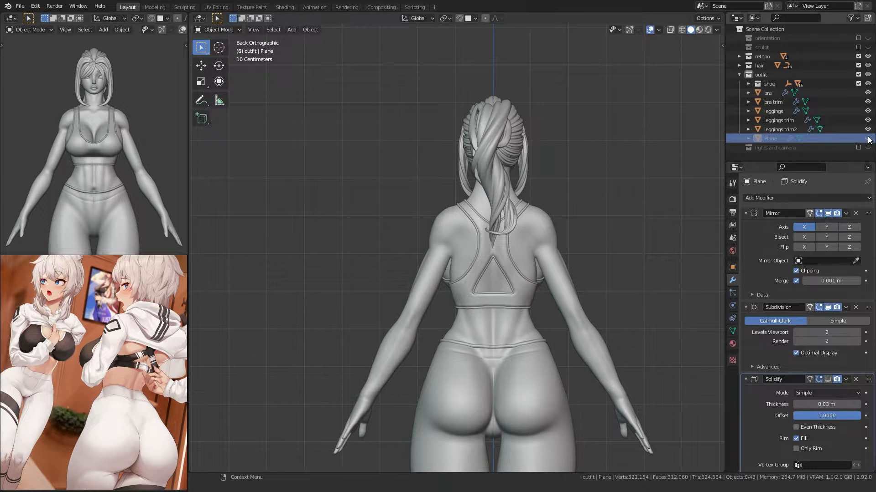
{"action": "left_click", "coordinate": [868, 139]}
{"action": "left_click", "coordinate": [867, 138]}
{"action": "left_click", "coordinate": [868, 139]}
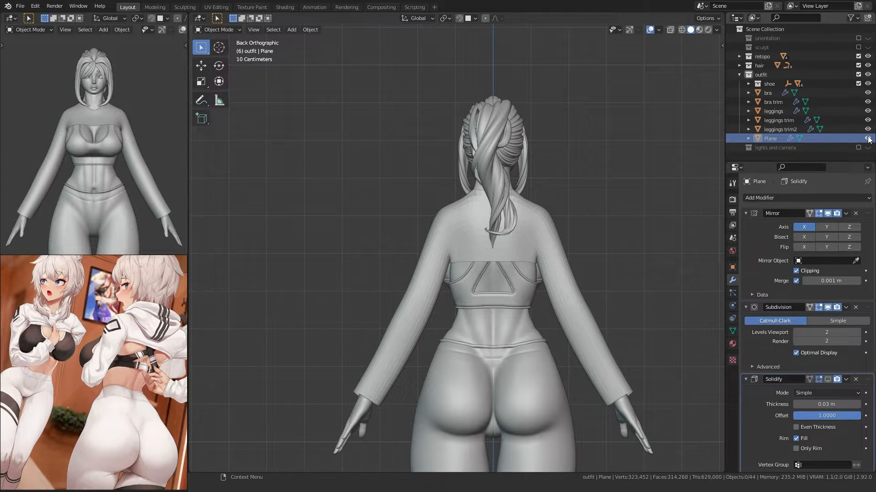
{"action": "left_click", "coordinate": [868, 139]}
{"action": "left_click", "coordinate": [867, 139]}
{"action": "middle_click_drag", "start_coordinate": [684, 150], "coordinate": [538, 198]}
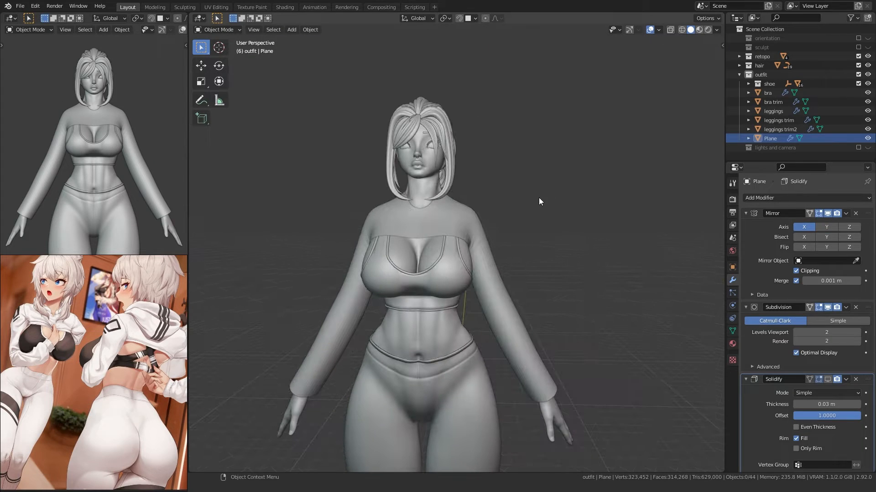
Step: Rename the garment object as hoodie and open its mesh data's name for editing
{"action": "double_click", "coordinate": [770, 139]}
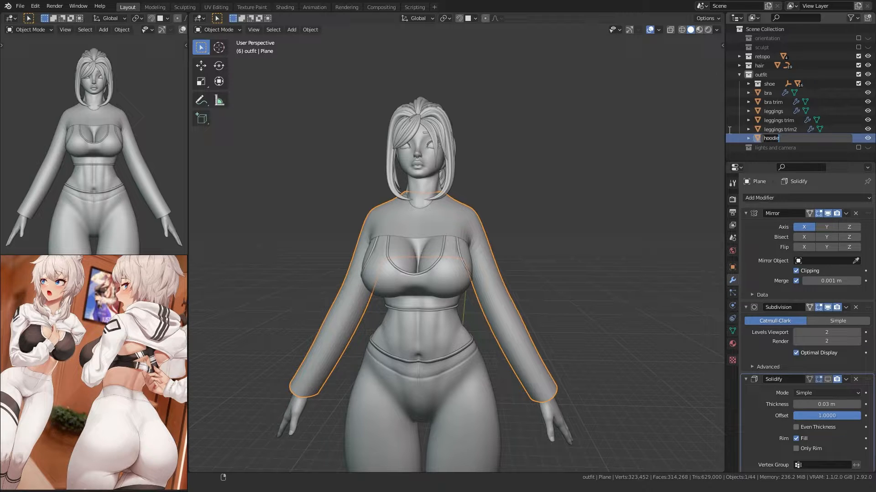
{"action": "key", "text": "Return"}
{"action": "left_click", "coordinate": [748, 111]}
{"action": "double_click", "coordinate": [779, 121]}
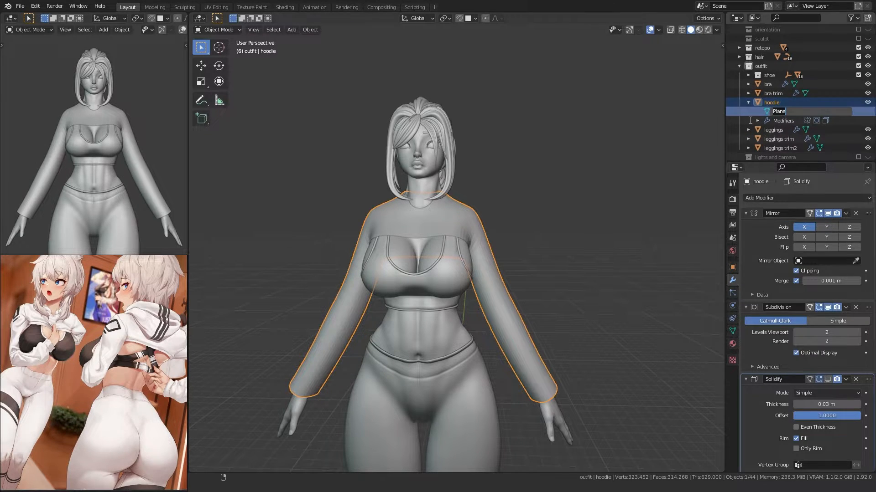
{"action": "left_click", "coordinate": [749, 102]}
Step: Temporarily show the hoodie's Solidify modifier in the viewport, examine the thickness from the front, back and side, and hide it again
{"action": "middle_click_drag", "start_coordinate": [554, 192], "coordinate": [400, 253]}
{"action": "left_click", "coordinate": [401, 253]}
{"action": "left_click", "coordinate": [535, 277]}
{"action": "left_click", "coordinate": [828, 380]}
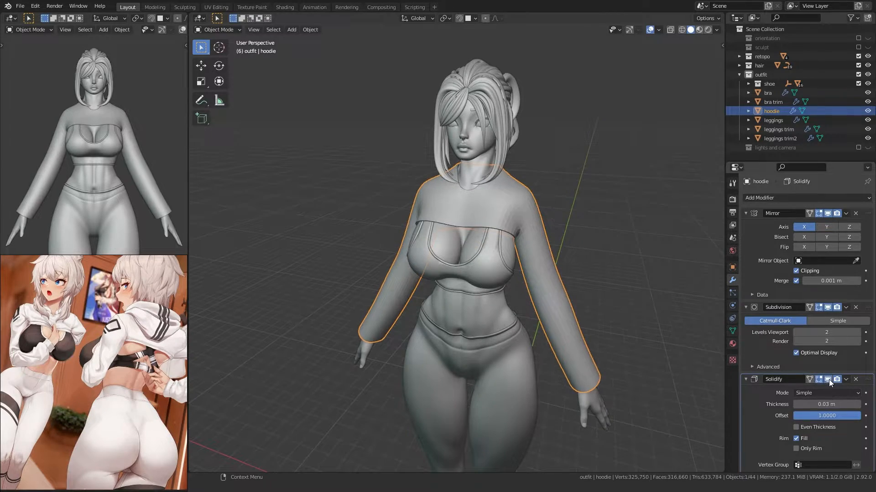
{"action": "scroll", "coordinate": [532, 312], "scroll_direction": "up", "scroll_amount": 4}
{"action": "middle_click_drag", "start_coordinate": [532, 312], "coordinate": [423, 299]}
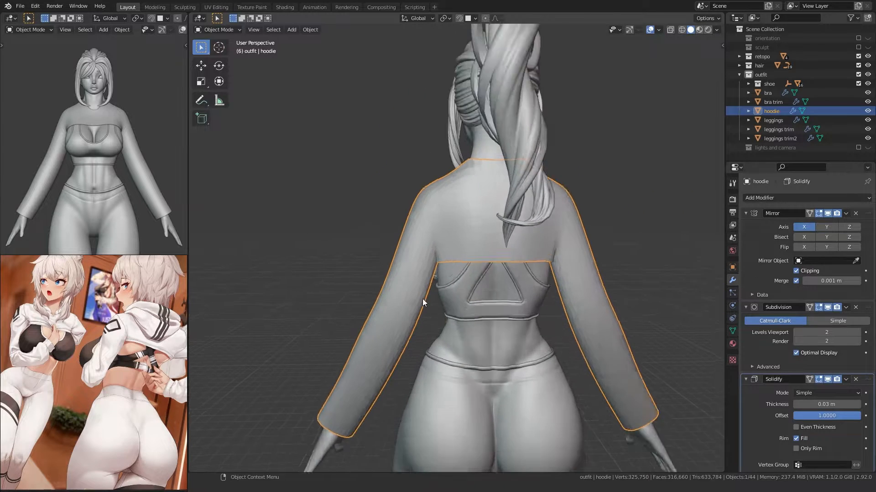
{"action": "scroll", "coordinate": [423, 300], "scroll_direction": "up", "scroll_amount": 2}
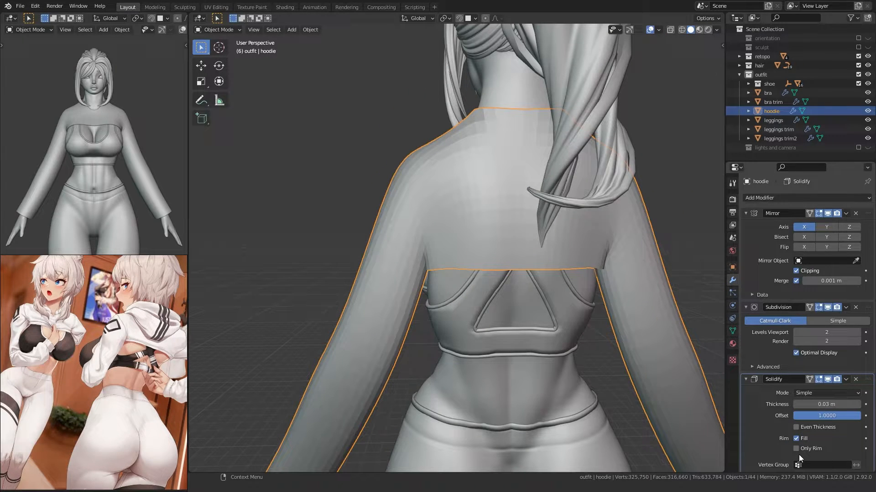
{"action": "scroll", "coordinate": [500, 406], "scroll_direction": "down", "scroll_amount": 3}
{"action": "middle_click_drag", "start_coordinate": [499, 406], "coordinate": [424, 389]}
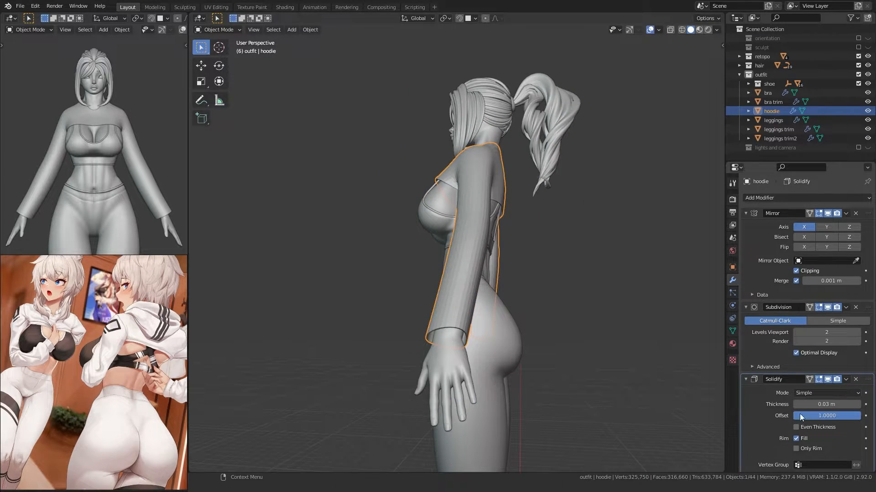
{"action": "left_click", "coordinate": [828, 379]}
Step: Crease the hoodie's edges at the outer shoulder corner and check the sharpened shoulder in Object Mode
{"action": "scroll", "coordinate": [497, 335], "scroll_direction": "up", "scroll_amount": 6}
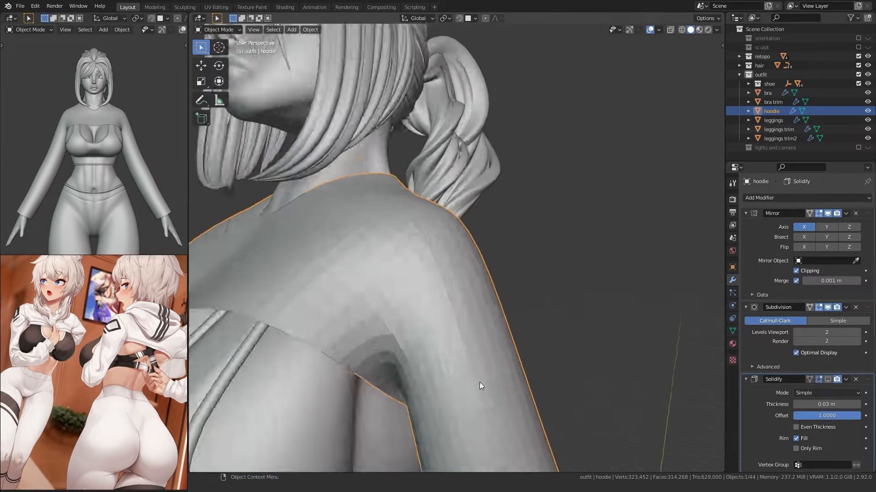
{"action": "scroll", "coordinate": [447, 300], "scroll_direction": "down", "scroll_amount": 3}
{"action": "key", "text": "Tab"}
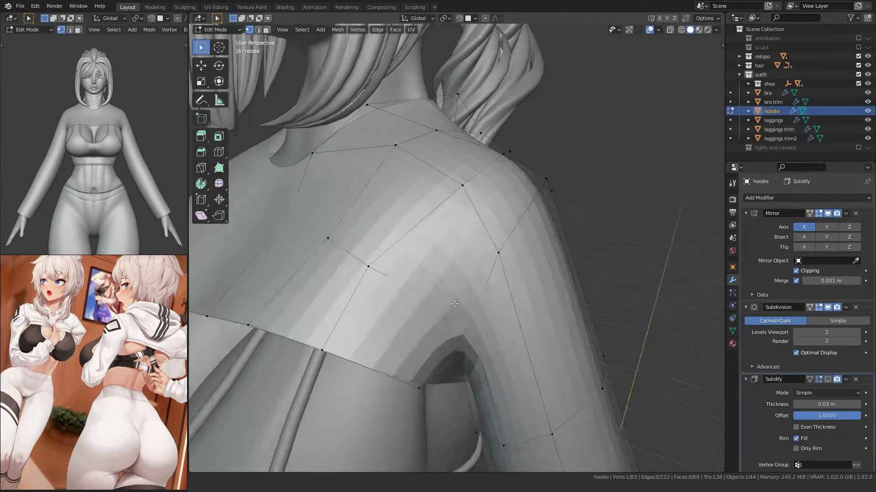
{"action": "middle_click_drag", "start_coordinate": [451, 299], "coordinate": [364, 306]}
{"action": "key", "text": "KP_5"}
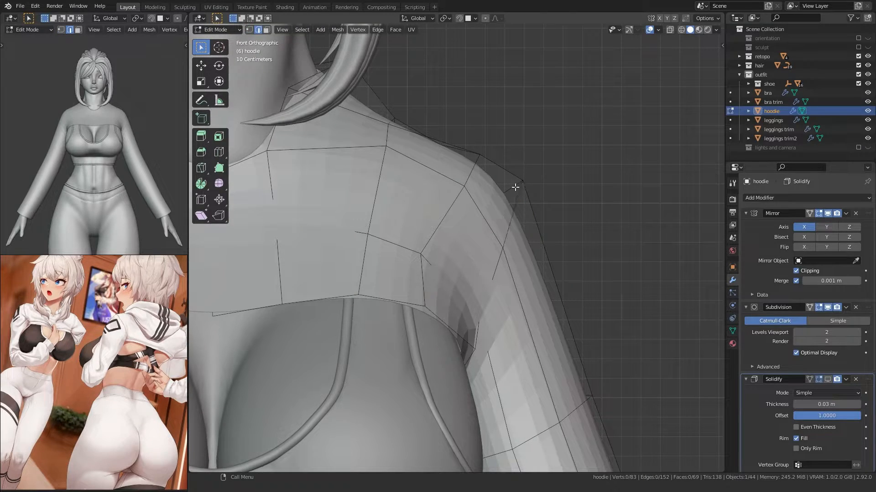
{"action": "middle_click_drag", "start_coordinate": [514, 188], "coordinate": [533, 212]}
{"action": "key", "text": "shift+e"}
{"action": "left_click", "coordinate": [401, 293]}
{"action": "key", "text": "Tab"}
{"action": "scroll", "coordinate": [404, 293], "scroll_direction": "down", "scroll_amount": 3}
{"action": "middle_click_drag", "start_coordinate": [404, 294], "coordinate": [471, 276]}
Step: Move the creased shoulder corner vertex outward and up in two nudges of about 0.008 m in X and 0.02 m in Z
{"action": "key", "text": "KP_1"}
{"action": "key", "text": "Tab"}
{"action": "left_click", "coordinate": [488, 213]}
{"action": "key", "text": "g"}
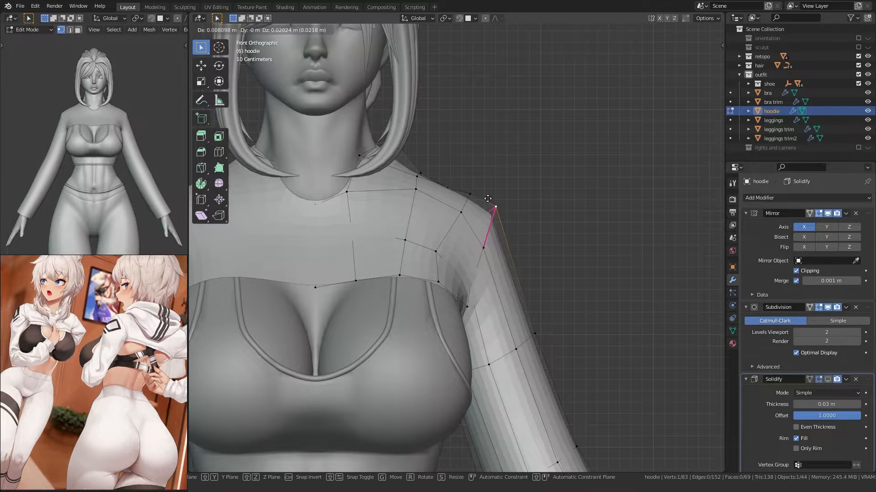
{"action": "left_click", "coordinate": [489, 200]}
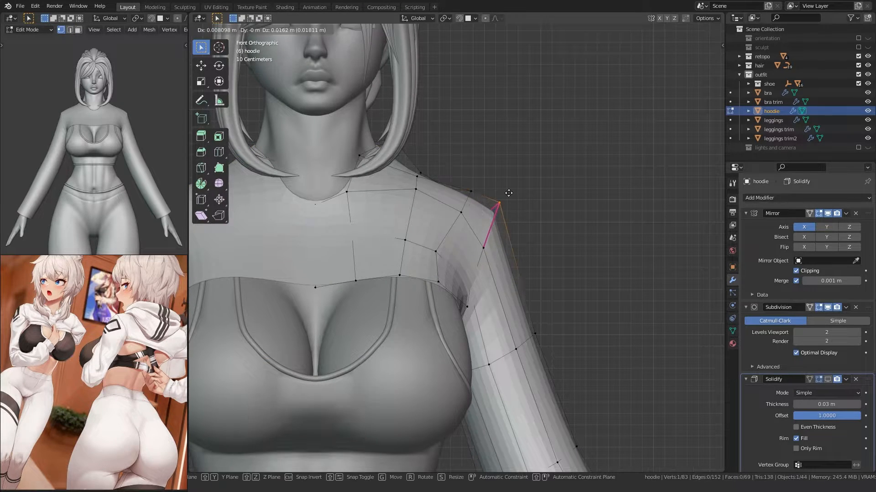
{"action": "scroll", "coordinate": [411, 271], "scroll_direction": "down", "scroll_amount": 3}
Step: Leave Edit Mode, check the hoodie's shoulder shape from the front and save the file
{"action": "key", "text": "Tab"}
{"action": "middle_click_drag", "start_coordinate": [353, 264], "coordinate": [402, 299]}
{"action": "scroll", "coordinate": [351, 254], "scroll_direction": "up", "scroll_amount": 3}
{"action": "key", "text": "Tab"}
{"action": "key", "text": "Tab"}
{"action": "scroll", "coordinate": [428, 248], "scroll_direction": "down", "scroll_amount": 3}
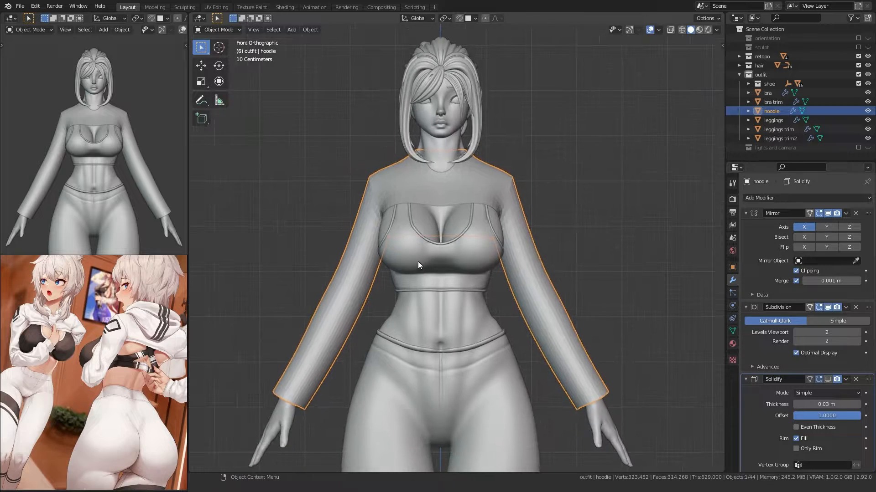
{"action": "key", "text": "Tab"}
{"action": "key", "text": "Tab"}
{"action": "key", "text": "ctrl+s"}
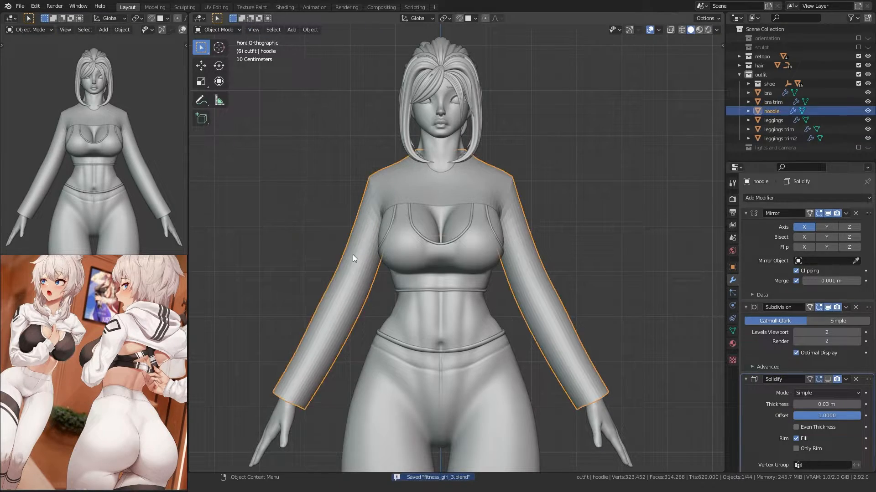
Step: Crease the hoodie's centre edge just below the front neckline and check the pointed neckline in Object Mode
{"action": "middle_click_drag", "start_coordinate": [309, 270], "coordinate": [434, 275]}
{"action": "key", "text": "Tab"}
{"action": "scroll", "coordinate": [443, 279], "scroll_direction": "up", "scroll_amount": 5}
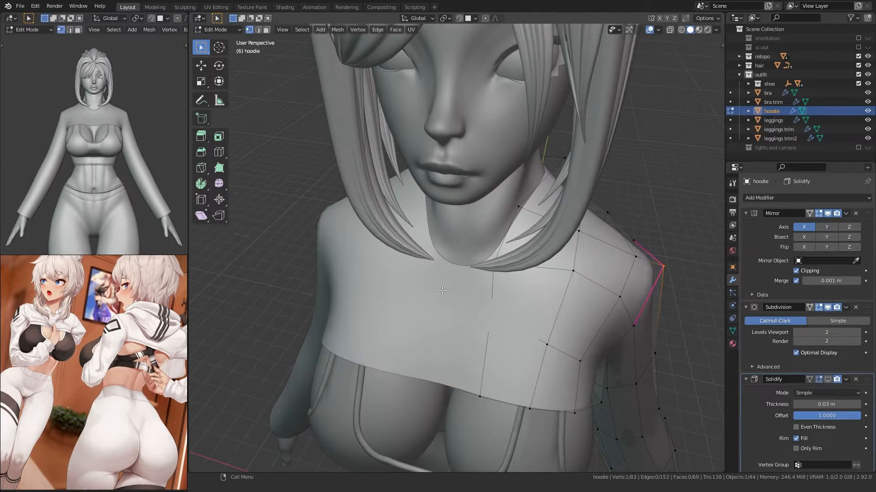
{"action": "key", "text": "alt+z"}
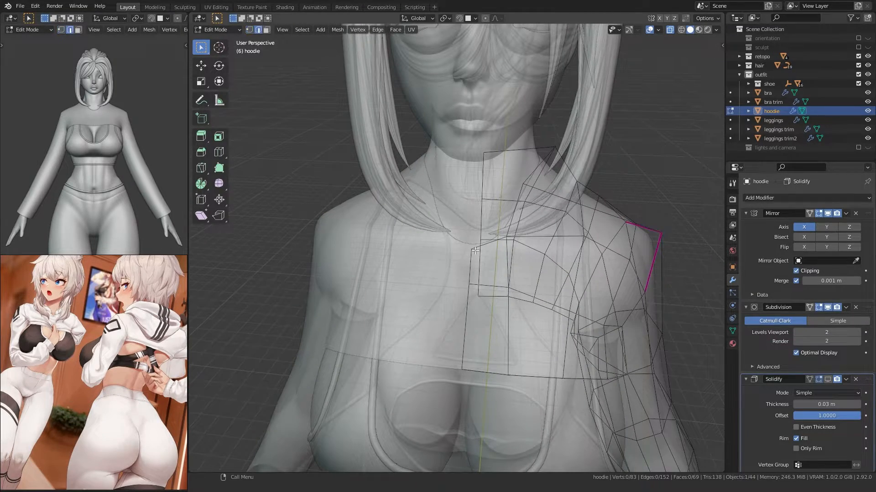
{"action": "left_click", "coordinate": [474, 253]}
{"action": "key", "text": "shift+e"}
{"action": "left_click", "coordinate": [408, 311]}
{"action": "key", "text": "alt+z"}
{"action": "middle_click_drag", "start_coordinate": [395, 311], "coordinate": [420, 276]}
{"action": "key", "text": "Tab"}
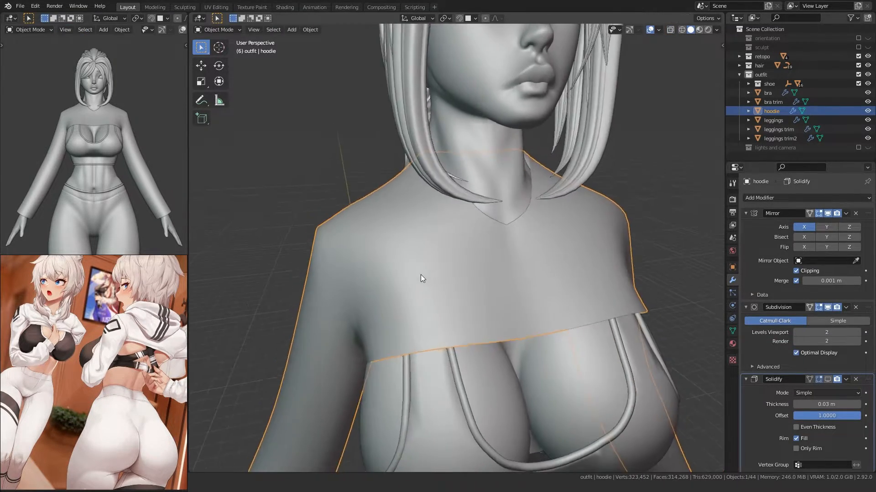
Step: Examine the collar and hood in the reference image and compare them with the model's neckline and side profile
{"action": "middle_click_drag", "start_coordinate": [496, 278], "coordinate": [478, 265]}
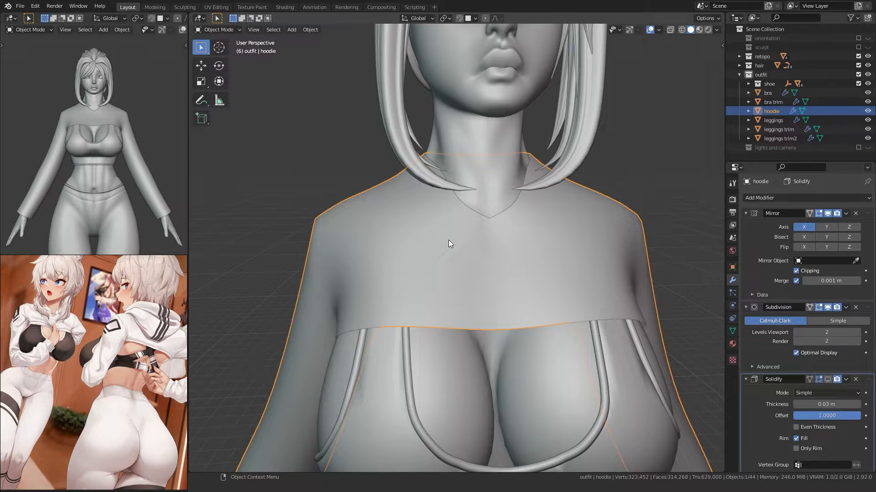
{"action": "scroll", "coordinate": [72, 353], "scroll_direction": "up", "scroll_amount": 8}
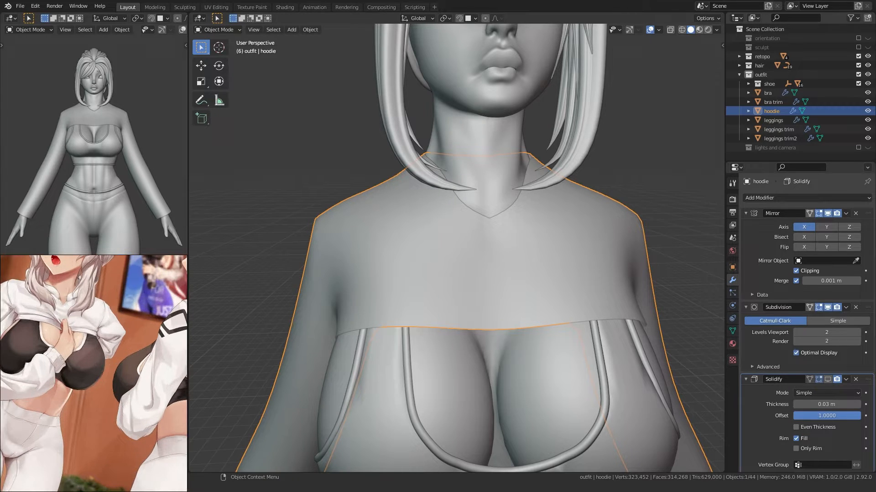
{"action": "scroll", "coordinate": [73, 347], "scroll_direction": "down", "scroll_amount": 8}
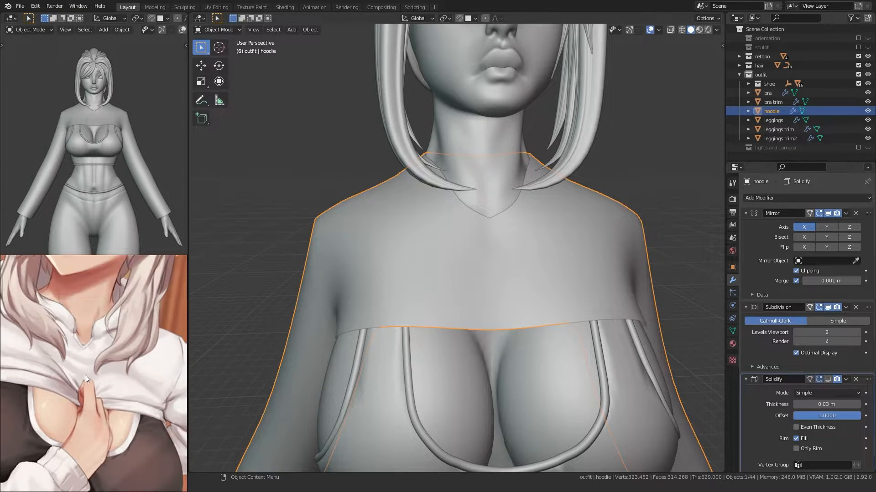
{"action": "scroll", "coordinate": [60, 370], "scroll_direction": "down", "scroll_amount": 4}
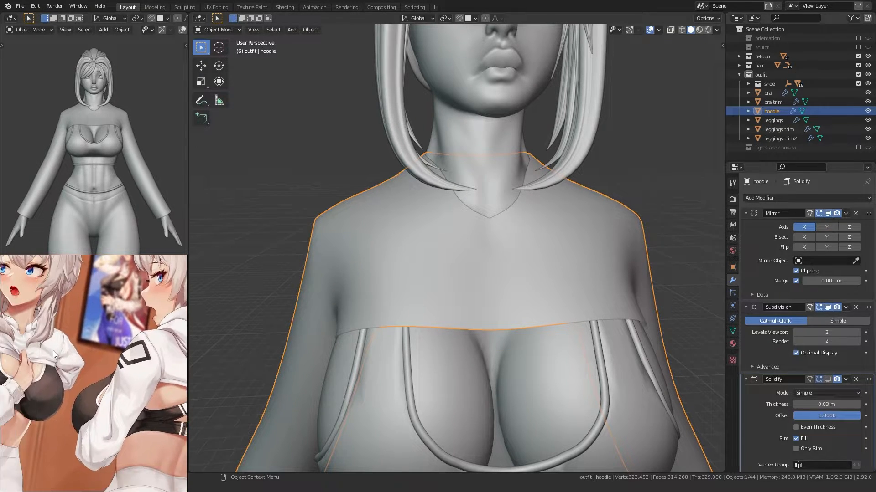
{"action": "left_click_drag", "start_coordinate": [40, 401], "coordinate": [113, 389]}
{"action": "middle_click_drag", "start_coordinate": [546, 299], "coordinate": [465, 253]}
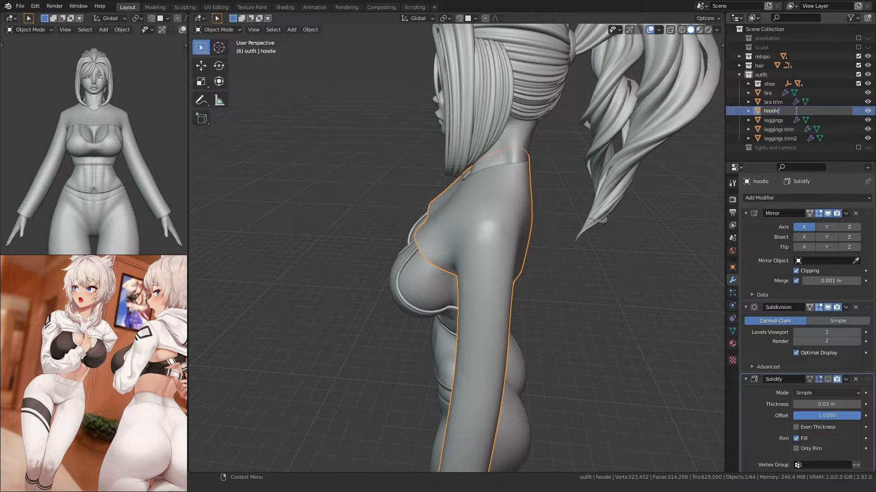
{"action": "middle_click_drag", "start_coordinate": [469, 210], "coordinate": [499, 183]}
Step: Deselect the hoodie, add a plane mesh to the scene and enter Edit Mode on it
{"action": "left_click", "coordinate": [361, 251]}
{"action": "middle_click_drag", "start_coordinate": [319, 252], "coordinate": [350, 259]}
{"action": "key", "text": "shift+a"}
{"action": "mouse_move", "coordinate": [350, 259]}
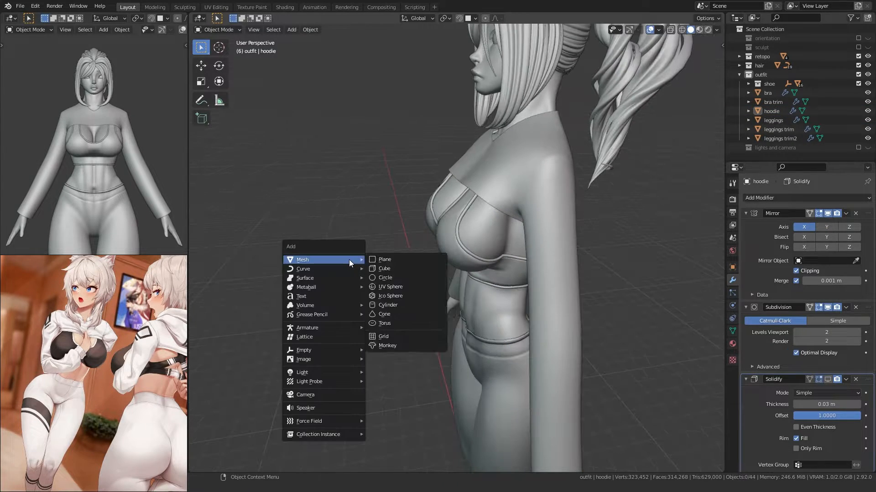
{"action": "left_click", "coordinate": [377, 260]}
{"action": "scroll", "coordinate": [406, 289], "scroll_direction": "down", "scroll_amount": 5}
{"action": "key", "text": "Tab"}
Step: Rotate the new plane 90° about the X axis so that it stands upright
{"action": "middle_click_drag", "start_coordinate": [406, 288], "coordinate": [409, 210], "text": "shift"}
{"action": "key", "text": "ctrl+KP_3"}
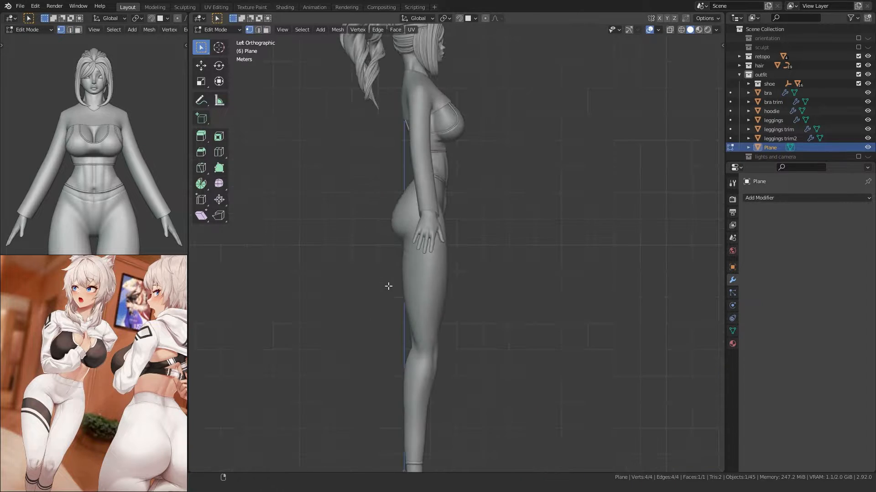
{"action": "key", "text": "KP_3"}
{"action": "key", "text": "r"}
{"action": "middle_click_drag", "start_coordinate": [401, 355], "coordinate": [426, 318], "text": "shift"}
{"action": "type", "text": "x90"}
{"action": "key", "text": "Return"}
{"action": "scroll", "coordinate": [408, 258], "scroll_direction": "down", "scroll_amount": 3}
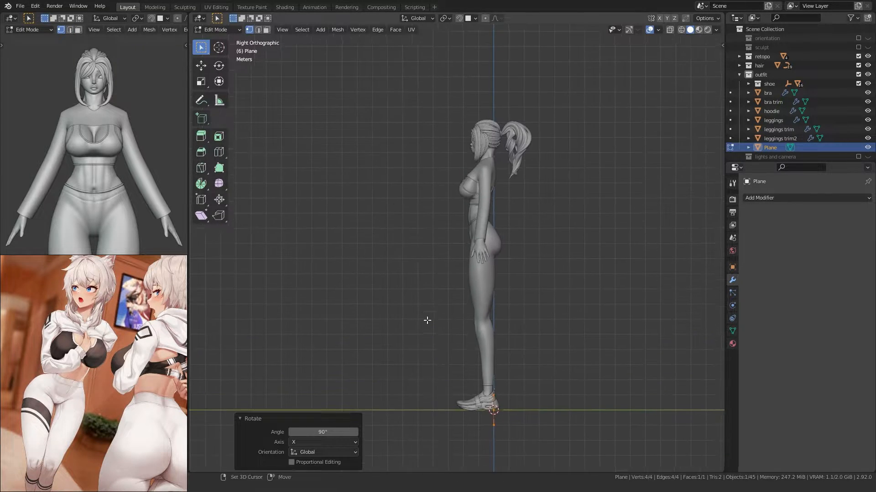
Step: Move the upright plane up in the side view to just in front of the character's face and neck
{"action": "key", "text": "g"}
{"action": "left_click", "coordinate": [368, 126]}
{"action": "middle_click_drag", "start_coordinate": [372, 188], "coordinate": [389, 235], "text": "shift"}
{"action": "key", "text": "g"}
{"action": "left_click", "coordinate": [392, 226]}
{"action": "scroll", "coordinate": [391, 232], "scroll_direction": "up", "scroll_amount": 5}
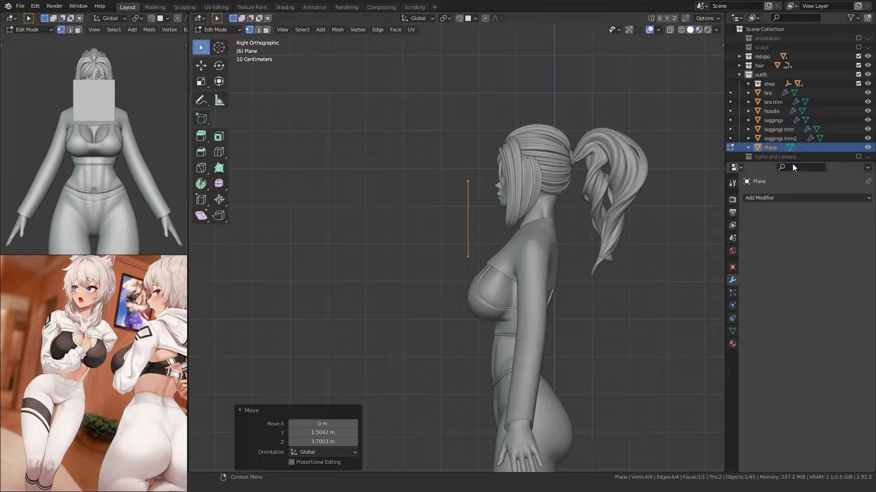
Step: Rename the plane object and its mesh data to hoodie2
{"action": "double_click", "coordinate": [770, 147]}
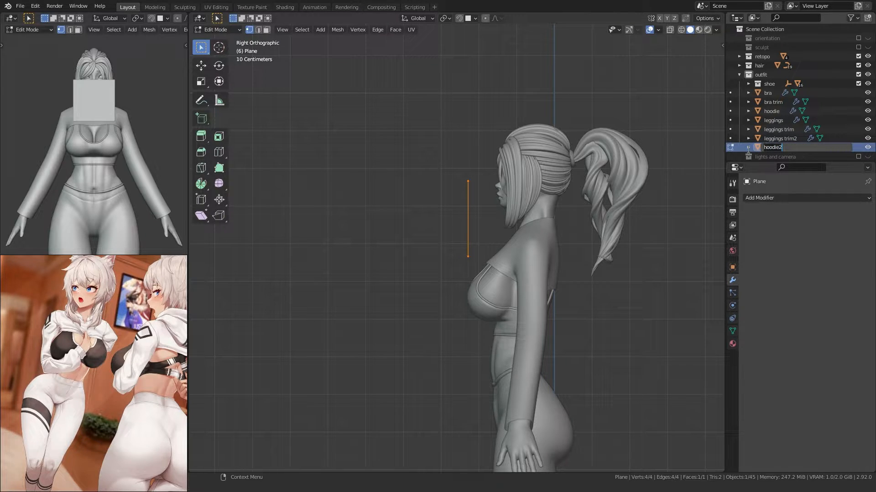
{"action": "type", "text": "hoodie2"}
{"action": "key", "text": "Return"}
{"action": "left_click", "coordinate": [748, 120]}
{"action": "double_click", "coordinate": [773, 129]}
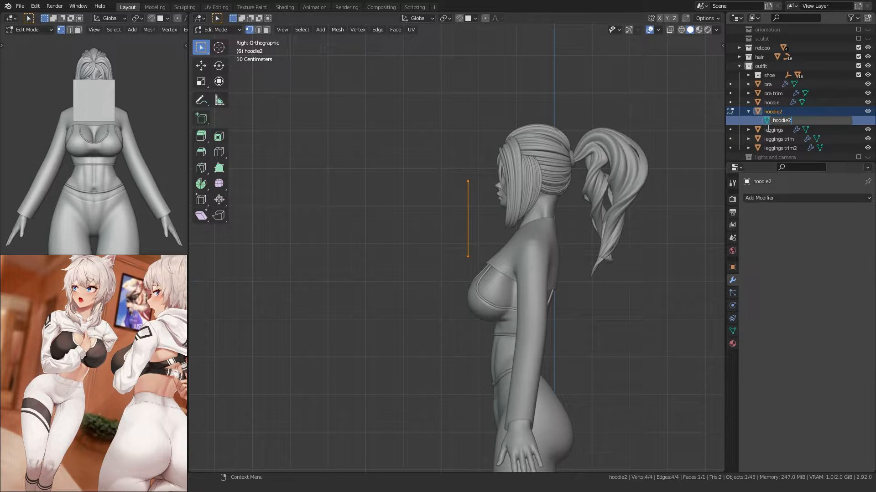
{"action": "key", "text": "Return"}
{"action": "left_click", "coordinate": [748, 111]}
Step: Cut the hoodie2 plane vertically down its centre and delete the half on the negative X side
{"action": "key", "text": "KP_1"}
{"action": "scroll", "coordinate": [365, 228], "scroll_direction": "up", "scroll_amount": 1}
{"action": "middle_click_drag", "start_coordinate": [356, 221], "coordinate": [522, 237], "text": "shift"}
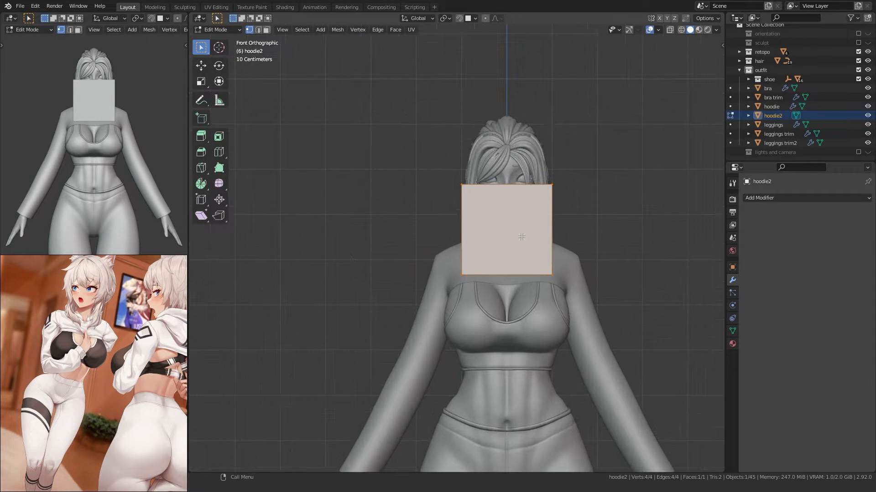
{"action": "key", "text": "ctrl+r"}
{"action": "left_click", "coordinate": [522, 237]}
{"action": "right_click", "coordinate": [522, 237]}
{"action": "left_click_drag", "start_coordinate": [402, 293], "coordinate": [472, 170]}
{"action": "key", "text": "x"}
{"action": "left_click", "coordinate": [473, 170]}
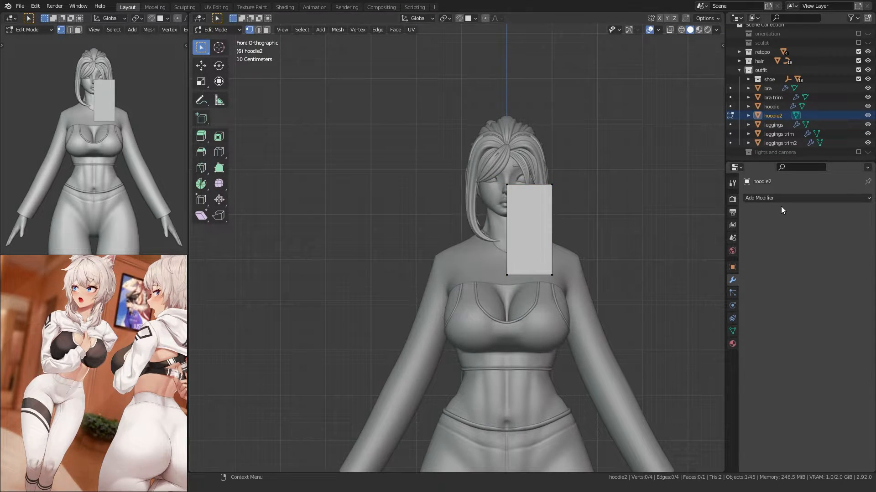
Step: Add a Mirror modifier and a Subdivision Surface modifier set to Simple to hoodie2
{"action": "left_click", "coordinate": [781, 199]}
{"action": "left_click", "coordinate": [686, 303]}
{"action": "left_click", "coordinate": [776, 199]}
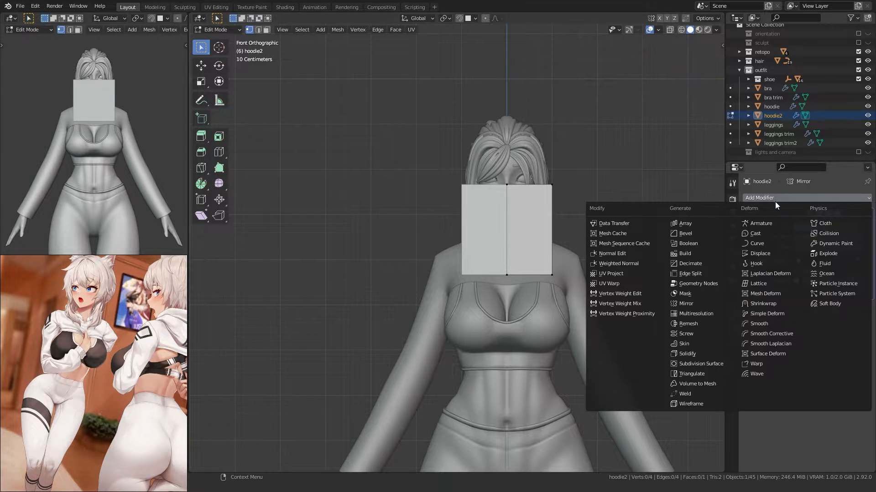
{"action": "left_click", "coordinate": [701, 363]}
{"action": "left_click", "coordinate": [828, 316]}
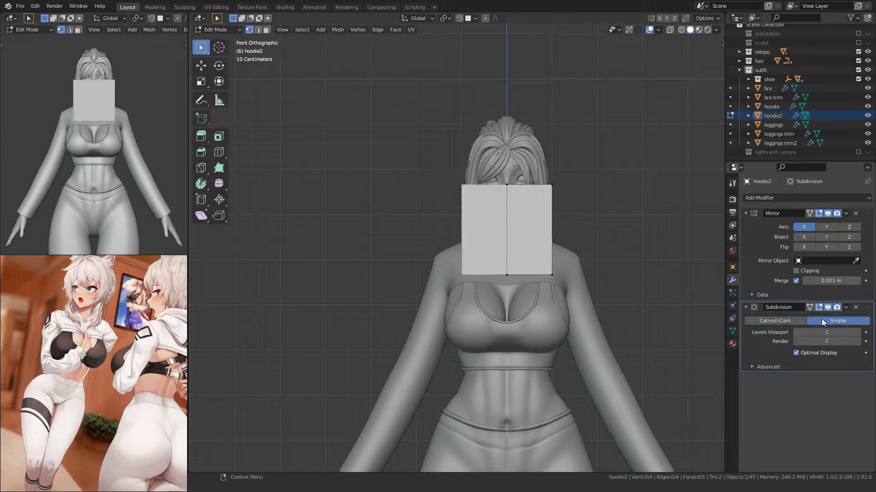
{"action": "left_click", "coordinate": [779, 197]}
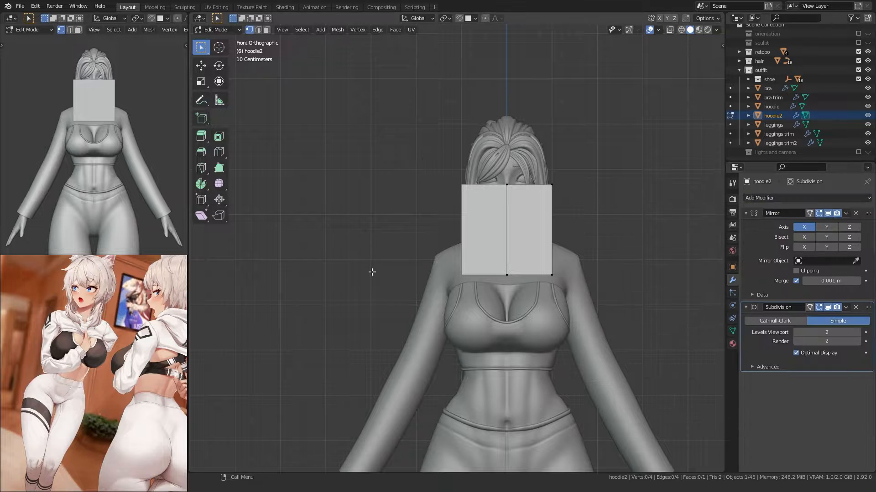
Step: Move hoodie2's lower centre vertex up about 0.19 m and turn on snapping
{"action": "middle_click_drag", "start_coordinate": [379, 272], "coordinate": [415, 300]}
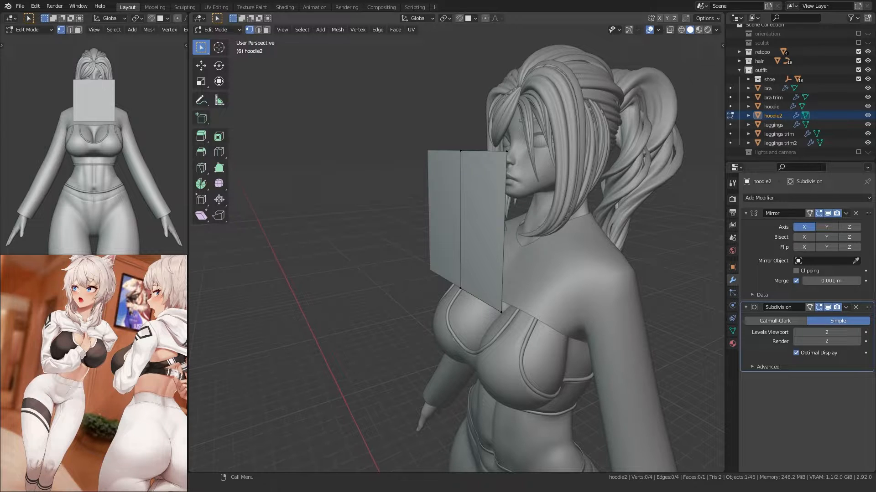
{"action": "scroll", "coordinate": [77, 340], "scroll_direction": "up", "scroll_amount": 4}
{"action": "middle_click_drag", "start_coordinate": [329, 288], "coordinate": [428, 279]}
{"action": "key", "text": "KP_1"}
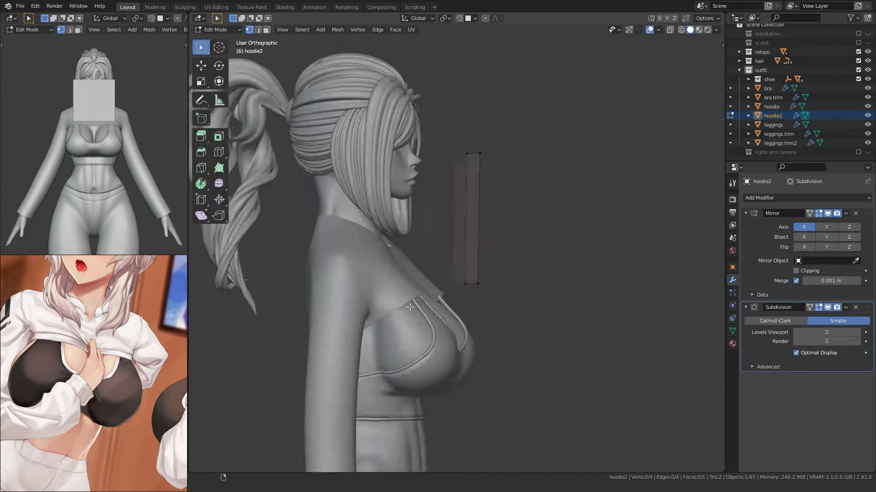
{"action": "scroll", "coordinate": [428, 277], "scroll_direction": "up", "scroll_amount": 2}
{"action": "key", "text": "alt+z"}
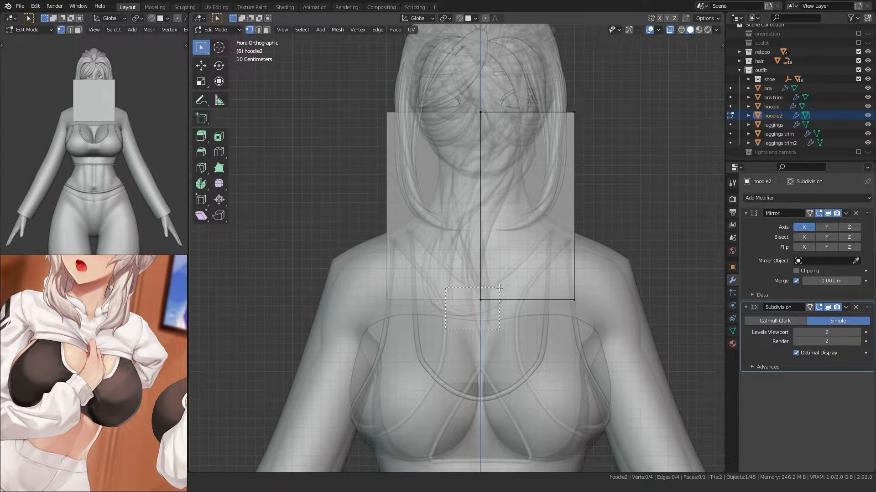
{"action": "key", "text": "g"}
{"action": "left_click", "coordinate": [475, 280]}
{"action": "key", "text": "alt+z"}
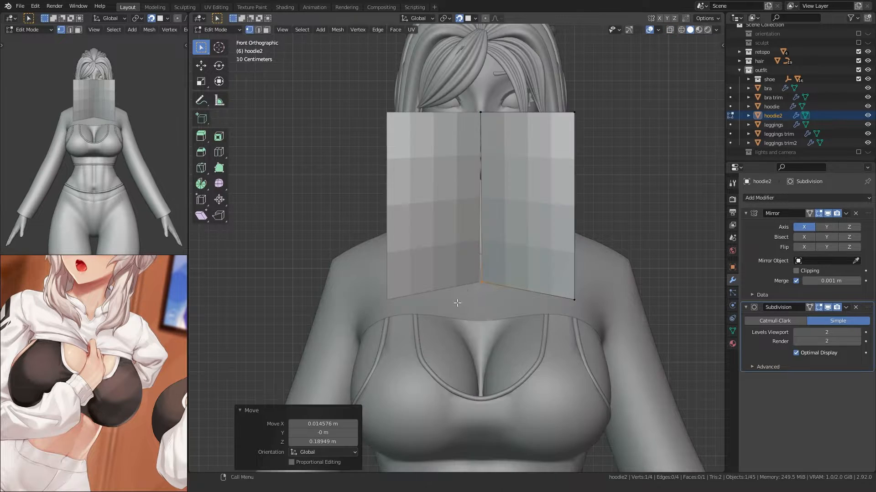
Step: Enable clipping in the Mirror modifier, move the lower inner vertex back to the centre line and snap it towards the hoodie's neckline
{"action": "middle_click_drag", "start_coordinate": [457, 302], "coordinate": [393, 330]}
{"action": "left_click", "coordinate": [805, 272]}
{"action": "key", "text": "g"}
{"action": "key", "text": "x"}
{"action": "left_click", "coordinate": [465, 299]}
{"action": "scroll", "coordinate": [393, 330], "scroll_direction": "up", "scroll_amount": 5}
{"action": "key", "text": "g"}
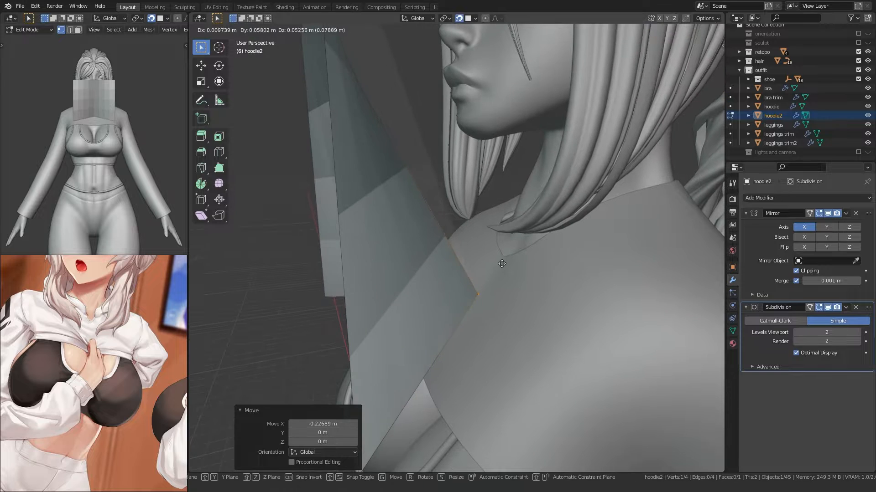
{"action": "left_click", "coordinate": [528, 238]}
{"action": "scroll", "coordinate": [516, 244], "scroll_direction": "down", "scroll_amount": 5}
{"action": "middle_click_drag", "start_coordinate": [497, 250], "coordinate": [579, 256]}
Step: Disable clipping in the Mirror modifier and snap hoodie2's two lower vertices onto the hoodie beside the front neckline
{"action": "left_click", "coordinate": [795, 272]}
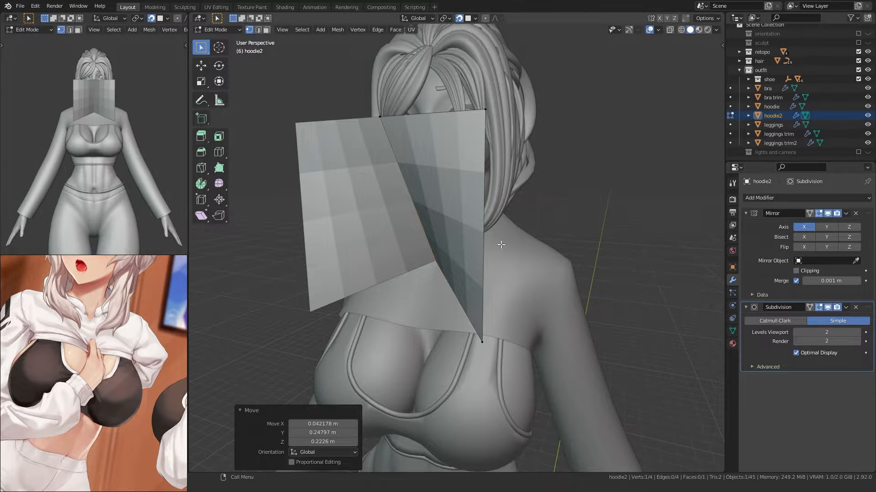
{"action": "key", "text": "g"}
{"action": "left_click", "coordinate": [476, 257]}
{"action": "left_click", "coordinate": [467, 354]}
{"action": "middle_click_drag", "start_coordinate": [467, 354], "coordinate": [490, 269]}
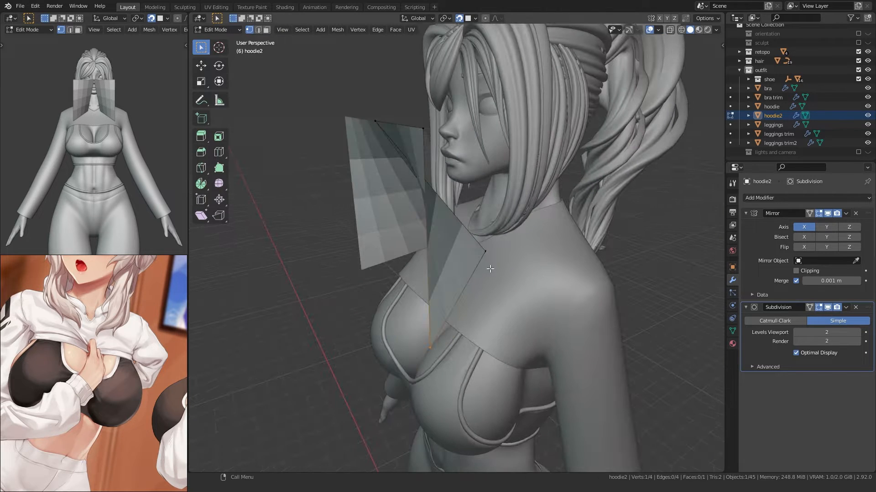
{"action": "key", "text": "g"}
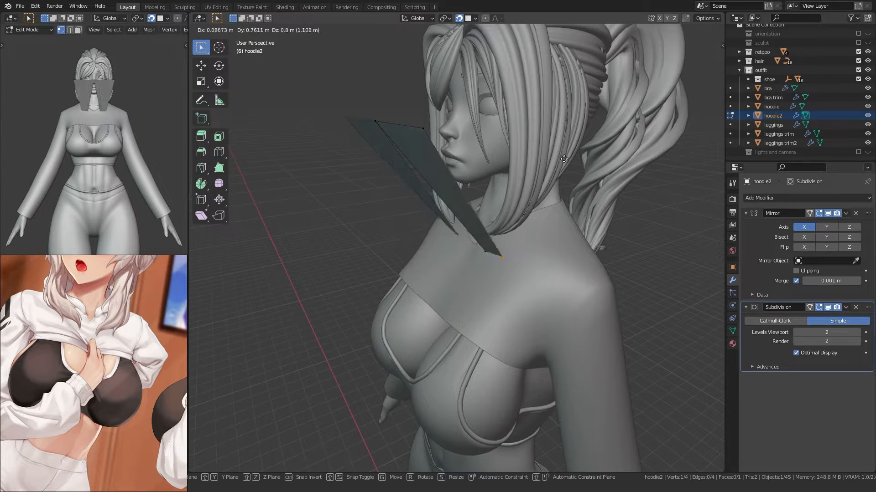
{"action": "left_click", "coordinate": [498, 183]}
Step: Turn off snapping, then move and rotate hoodie2's upper edge and scale it to about 0.398
{"action": "key", "text": "shift+Tab"}
{"action": "left_click_drag", "start_coordinate": [363, 144], "coordinate": [443, 98]}
{"action": "middle_click_drag", "start_coordinate": [296, 189], "coordinate": [336, 177]}
{"action": "key", "text": "g"}
{"action": "left_click", "coordinate": [372, 206]}
{"action": "scroll", "coordinate": [415, 242], "scroll_direction": "up", "scroll_amount": 2}
{"action": "middle_click_drag", "start_coordinate": [372, 206], "coordinate": [417, 262], "text": "shift"}
{"action": "key", "text": "r"}
{"action": "left_click", "coordinate": [353, 388]}
{"action": "key", "text": "s"}
{"action": "left_click", "coordinate": [468, 312]}
{"action": "middle_click_drag", "start_coordinate": [469, 312], "coordinate": [437, 286]}
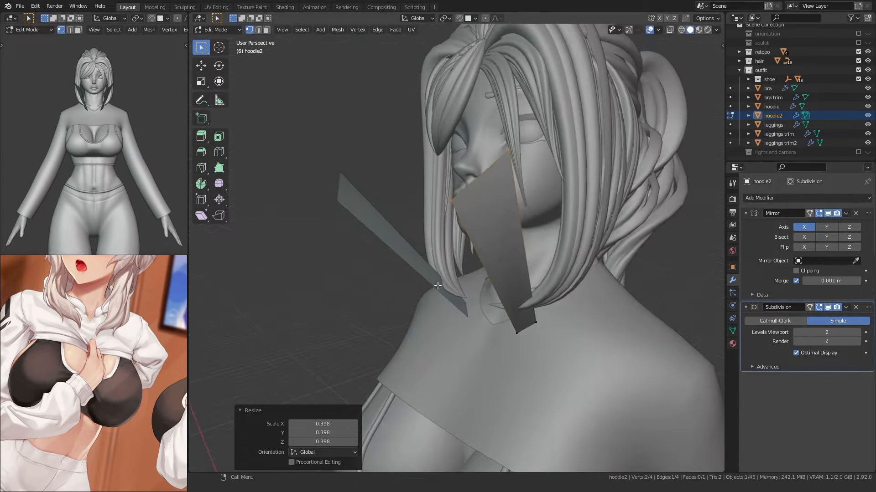
Step: Move hoodie2's upper edge in the side view about 0.81 m in Y and -0.93 m in Z, down to the collar
{"action": "key", "text": "KP_1"}
{"action": "key", "text": "KP_3"}
{"action": "key", "text": "g"}
{"action": "left_click", "coordinate": [478, 384]}
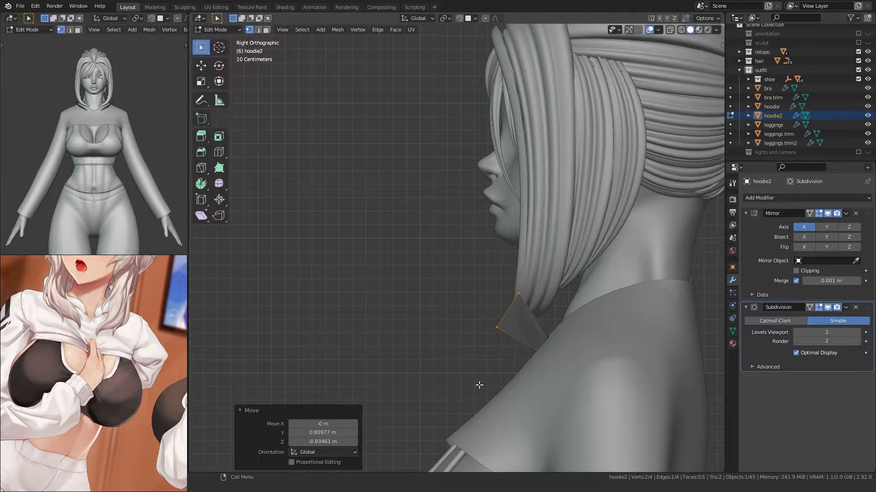
{"action": "middle_click_drag", "start_coordinate": [478, 383], "coordinate": [475, 325]}
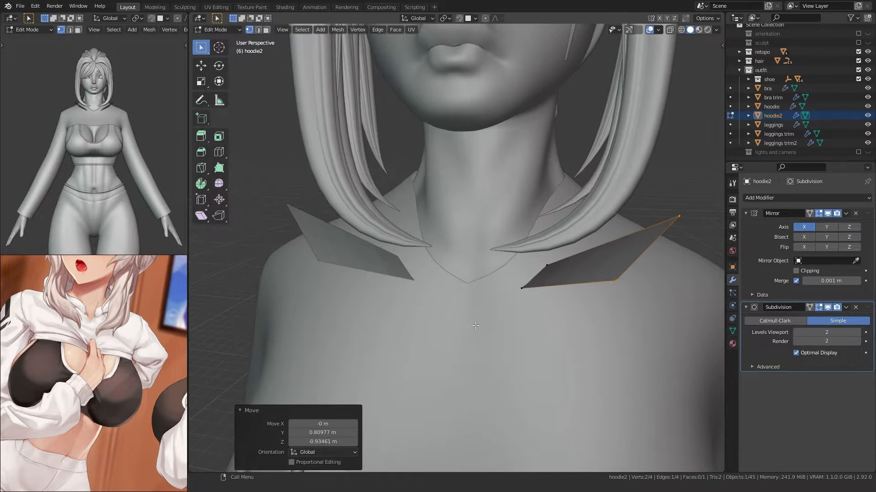
Step: Switch editing to the hoodie and move the neckline vertex beside the centre point inward to narrow the V
{"action": "key", "text": "Tab"}
{"action": "left_click", "coordinate": [472, 286]}
{"action": "key", "text": "Tab"}
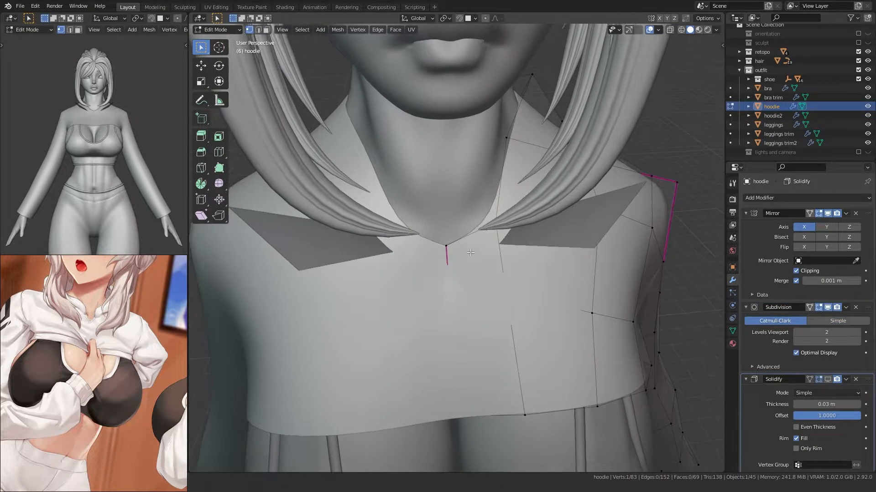
{"action": "key", "text": "g"}
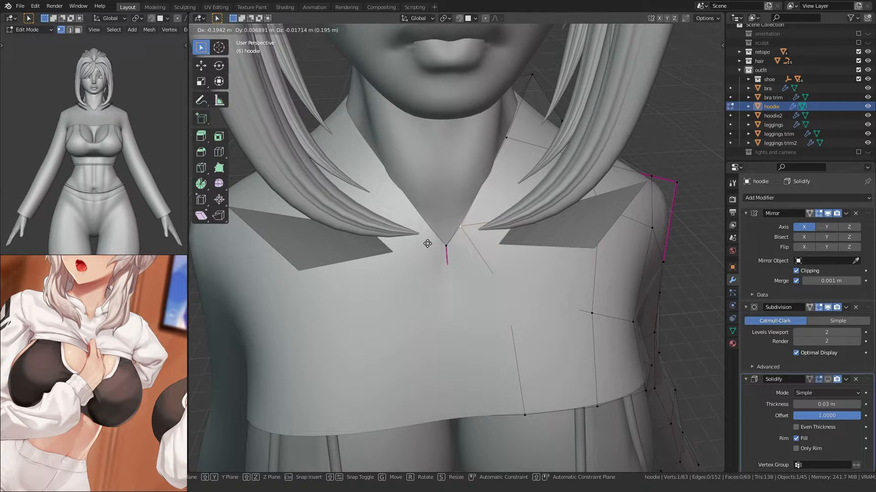
{"action": "left_click", "coordinate": [439, 243]}
{"action": "middle_click_drag", "start_coordinate": [439, 242], "coordinate": [420, 251]}
Step: Fine-tune the centre point of the hoodie's V-neck and the vertex beside it, and check the neckline in Object Mode
{"action": "left_click", "coordinate": [456, 250]}
{"action": "key", "text": "g"}
{"action": "left_click", "coordinate": [461, 255]}
{"action": "left_click", "coordinate": [480, 233]}
{"action": "key", "text": "g"}
{"action": "left_click", "coordinate": [473, 235]}
{"action": "scroll", "coordinate": [470, 240], "scroll_direction": "down", "scroll_amount": 2}
{"action": "scroll", "coordinate": [411, 274], "scroll_direction": "down", "scroll_amount": 3}
{"action": "scroll", "coordinate": [420, 251], "scroll_direction": "up", "scroll_amount": 5}
{"action": "key", "text": "Tab"}
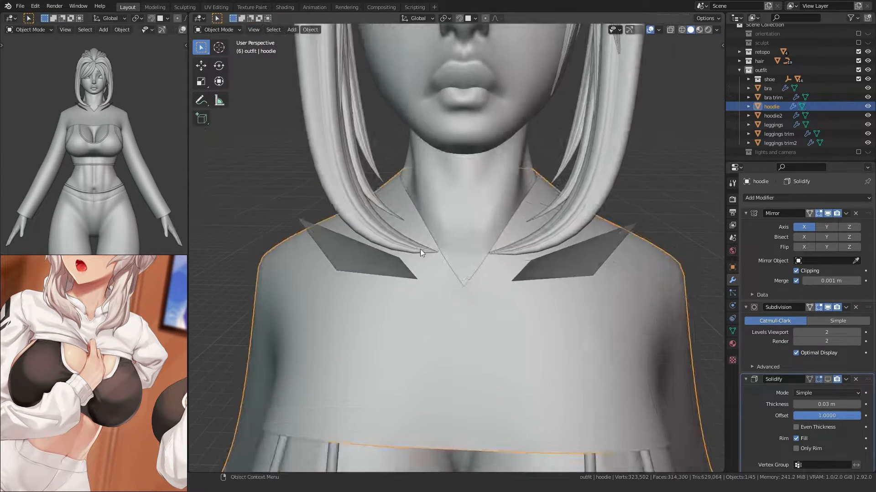
Step: Lower the hoodie's side neckline vertex and nudge the one beside the V point about 0.012 m in Y and 0.013 m in Z
{"action": "scroll", "coordinate": [417, 249], "scroll_direction": "down", "scroll_amount": 4}
{"action": "left_click", "coordinate": [344, 232]}
{"action": "middle_click_drag", "start_coordinate": [343, 229], "coordinate": [364, 226]}
{"action": "key", "text": "Tab"}
{"action": "scroll", "coordinate": [456, 223], "scroll_direction": "up", "scroll_amount": 4}
{"action": "middle_click_drag", "start_coordinate": [524, 187], "coordinate": [489, 219]}
{"action": "key", "text": "g"}
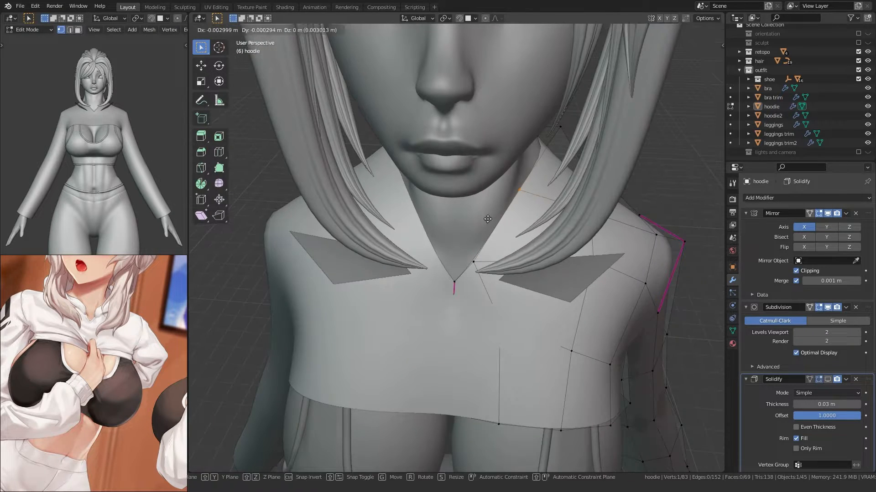
{"action": "left_click", "coordinate": [492, 250]}
{"action": "left_click", "coordinate": [472, 264]}
{"action": "key", "text": "g"}
{"action": "left_click", "coordinate": [483, 249]}
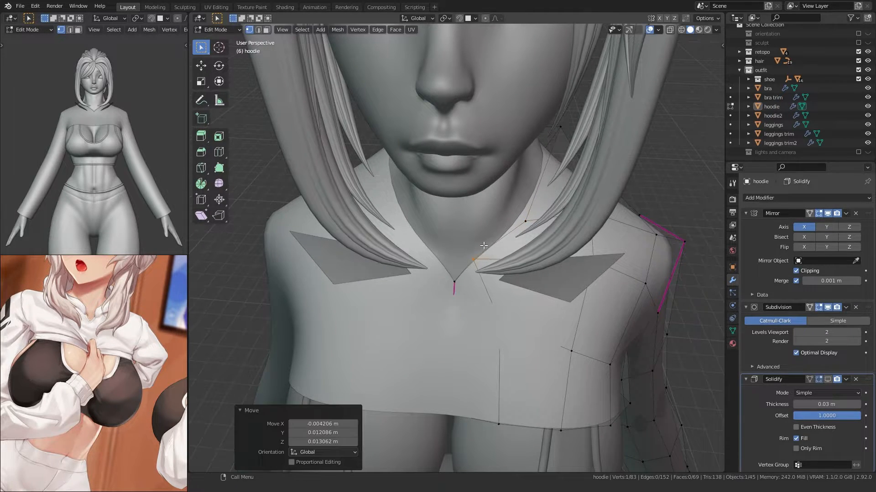
Step: Nudge the hoodie's neckline vertex beside the V point together with its neighbour to refine the neckline curve
{"action": "left_click", "coordinate": [522, 223], "text": "shift"}
{"action": "key", "text": "g"}
{"action": "left_click", "coordinate": [526, 223]}
{"action": "middle_click_drag", "start_coordinate": [529, 222], "coordinate": [452, 269]}
Step: Switch editing to hoodie2 and move its vertices in two groups closer to the hoodie's V-neckline
{"action": "key", "text": "Tab"}
{"action": "scroll", "coordinate": [453, 270], "scroll_direction": "up", "scroll_amount": 3}
{"action": "left_click", "coordinate": [467, 275]}
{"action": "key", "text": "Tab"}
{"action": "scroll", "coordinate": [406, 273], "scroll_direction": "up", "scroll_amount": 4}
{"action": "left_click_drag", "start_coordinate": [462, 265], "coordinate": [501, 229]}
{"action": "key", "text": "g"}
{"action": "left_click", "coordinate": [519, 269]}
{"action": "left_click_drag", "start_coordinate": [444, 301], "coordinate": [475, 278]}
{"action": "key", "text": "g"}
{"action": "left_click", "coordinate": [491, 292]}
Step: Move hoodie2's selected vertices along X and scale them to tighten the quad beside the neckline
{"action": "middle_click_drag", "start_coordinate": [491, 293], "coordinate": [568, 306]}
{"action": "left_click_drag", "start_coordinate": [536, 311], "coordinate": [607, 263]}
{"action": "key", "text": "g"}
{"action": "key", "text": "x"}
{"action": "left_click", "coordinate": [520, 264]}
{"action": "middle_click_drag", "start_coordinate": [520, 264], "coordinate": [405, 308]}
{"action": "key", "text": "s"}
{"action": "left_click", "coordinate": [478, 289]}
Step: Move hoodie2's inner edge about 0.018 m in X, 0.036 m in Y and -0.034 m in Z, and slide it along the quad
{"action": "middle_click_drag", "start_coordinate": [477, 289], "coordinate": [427, 292]}
{"action": "key", "text": "g"}
{"action": "left_click", "coordinate": [447, 311]}
{"action": "key", "text": "g"}
{"action": "key", "text": "g"}
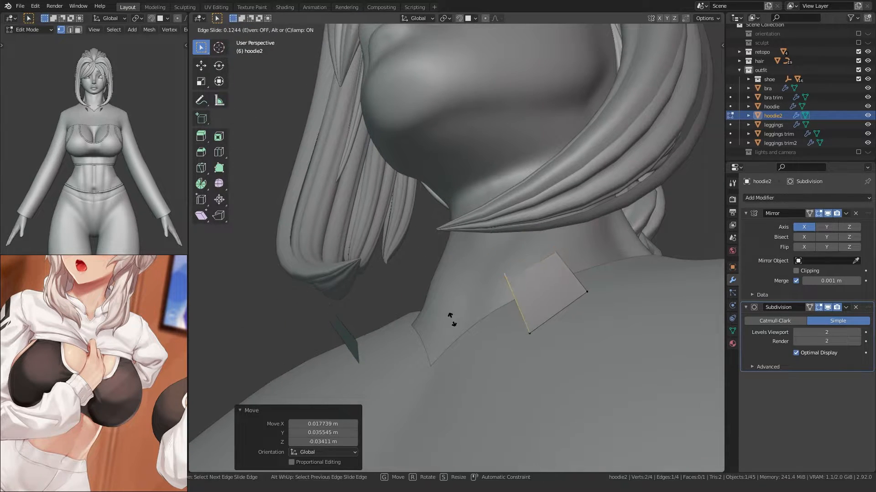
{"action": "left_click", "coordinate": [447, 323]}
Step: Move the whole hoodie2 quad inward to the V-neckline in two moves, the last about -0.063 m in X and 0.012 m in Y
{"action": "middle_click_drag", "start_coordinate": [445, 324], "coordinate": [462, 313], "text": "shift"}
{"action": "left_click_drag", "start_coordinate": [424, 322], "coordinate": [524, 240]}
{"action": "key", "text": "g"}
{"action": "left_click", "coordinate": [488, 242]}
{"action": "middle_click_drag", "start_coordinate": [489, 242], "coordinate": [472, 308]}
{"action": "key", "text": "g"}
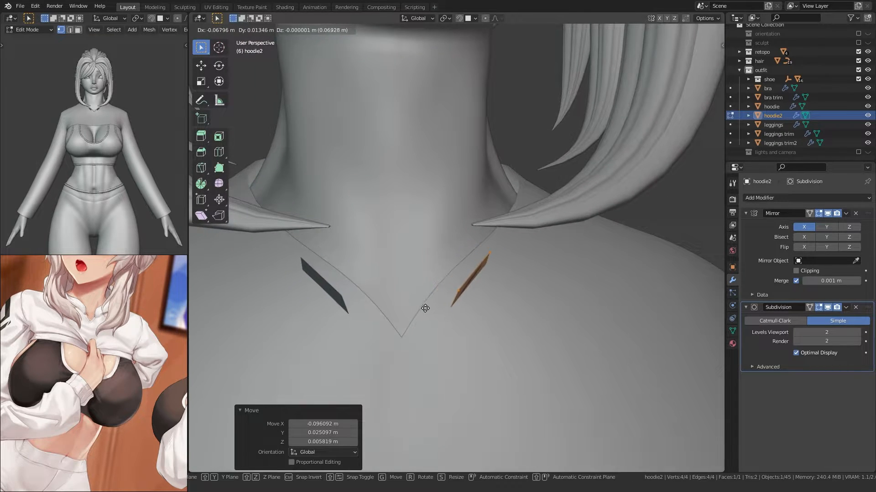
{"action": "left_click", "coordinate": [451, 312]}
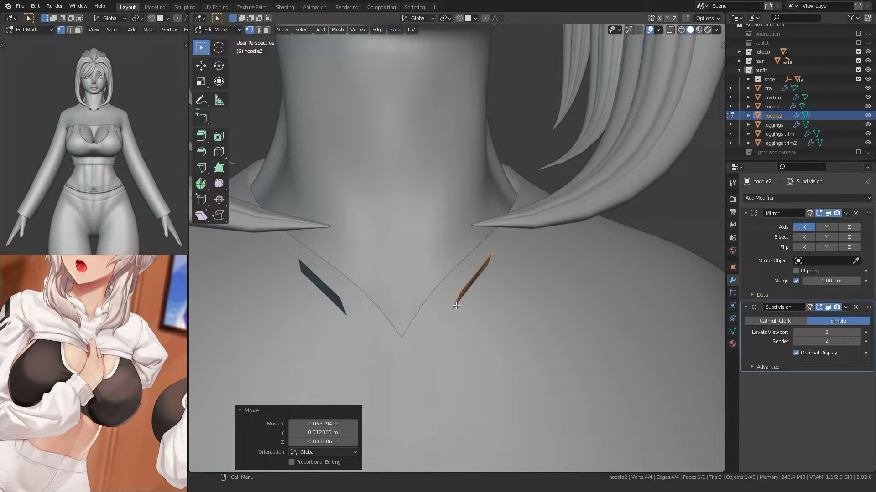
Step: Add a Solidify modifier to hoodie2 with a thickness of 0.04 m
{"action": "left_click", "coordinate": [765, 199]}
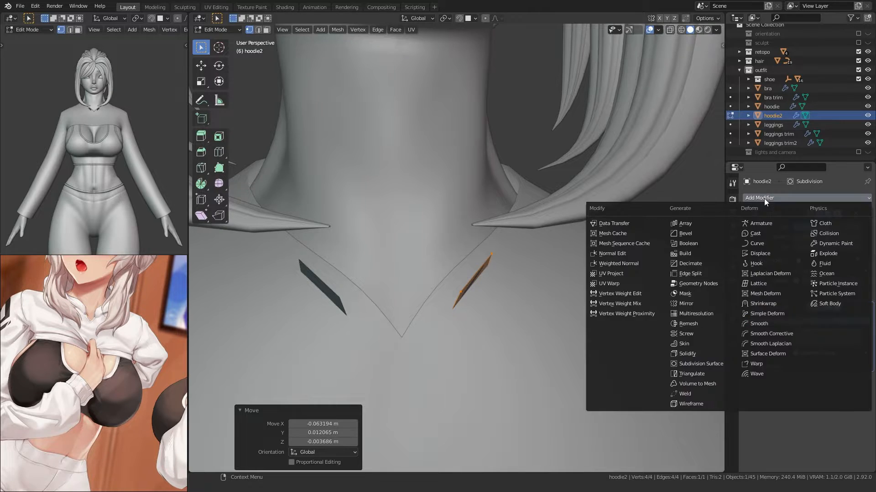
{"action": "left_click", "coordinate": [678, 356]}
{"action": "scroll", "coordinate": [814, 382], "scroll_direction": "down", "scroll_amount": 5}
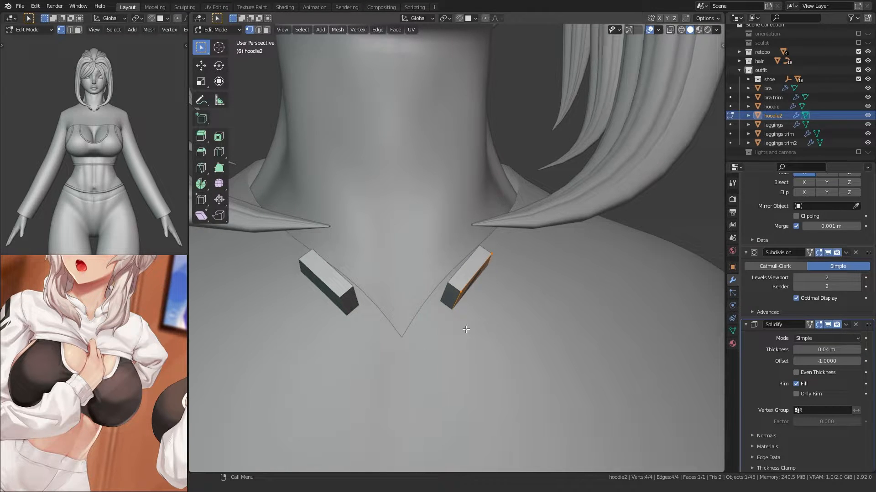
Step: Edge-slide the upper edge of hoodie2's quad by a factor of 0.215 and slide another of its edges to fit the neckline
{"action": "middle_click_drag", "start_coordinate": [373, 330], "coordinate": [335, 293]}
{"action": "left_click_drag", "start_coordinate": [337, 291], "coordinate": [449, 208]}
{"action": "key", "text": "g"}
{"action": "key", "text": "g"}
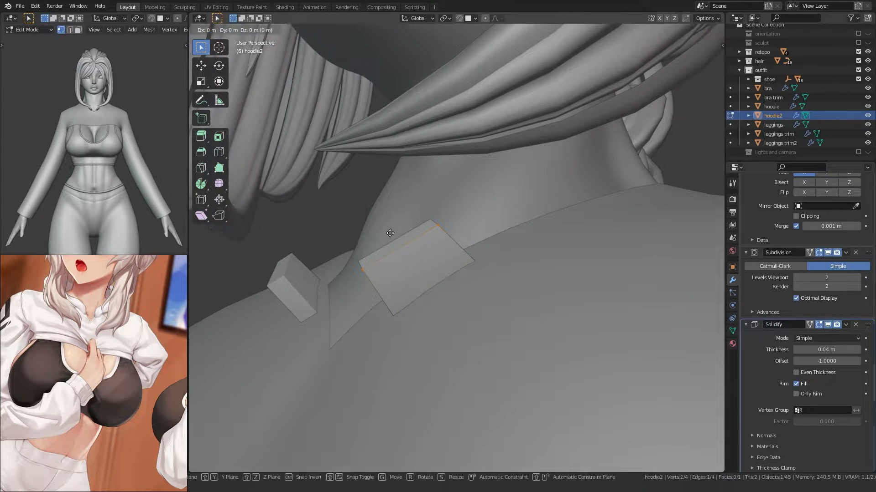
{"action": "left_click", "coordinate": [395, 241]}
{"action": "middle_click_drag", "start_coordinate": [396, 240], "coordinate": [390, 288]}
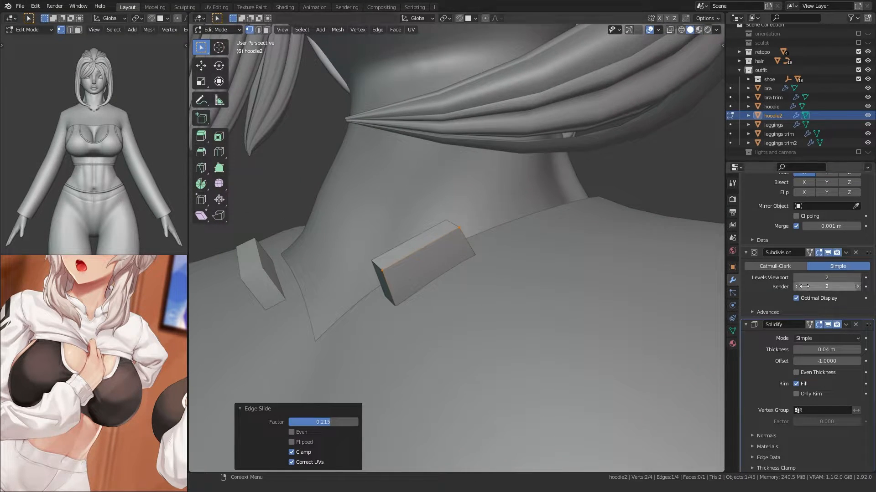
{"action": "left_click_drag", "start_coordinate": [413, 272], "coordinate": [502, 208]}
{"action": "middle_click_drag", "start_coordinate": [502, 207], "coordinate": [429, 314]}
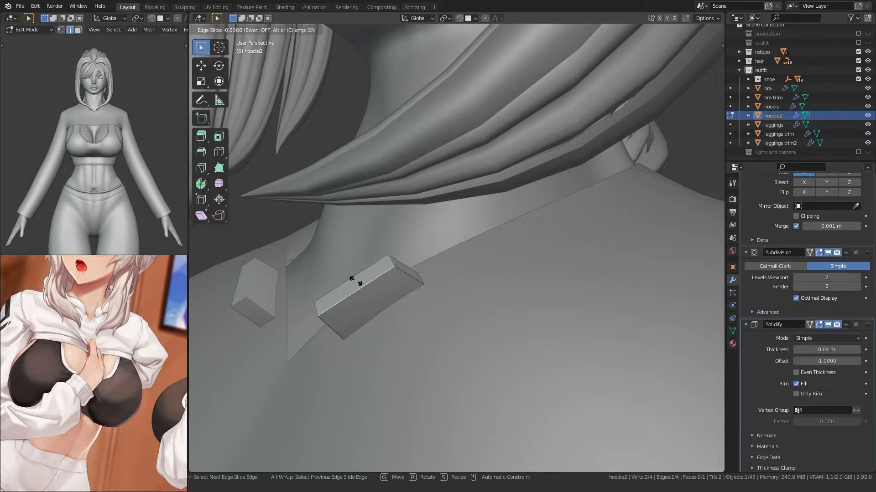
{"action": "left_click", "coordinate": [355, 280]}
{"action": "middle_click_drag", "start_coordinate": [356, 281], "coordinate": [378, 320]}
Step: Extrude hoodie2's rear edge twice along the neckline, the first segment about 0.14 m in X, 0.068 m in Y and 0.067 m in Z
{"action": "left_click_drag", "start_coordinate": [377, 320], "coordinate": [416, 282]}
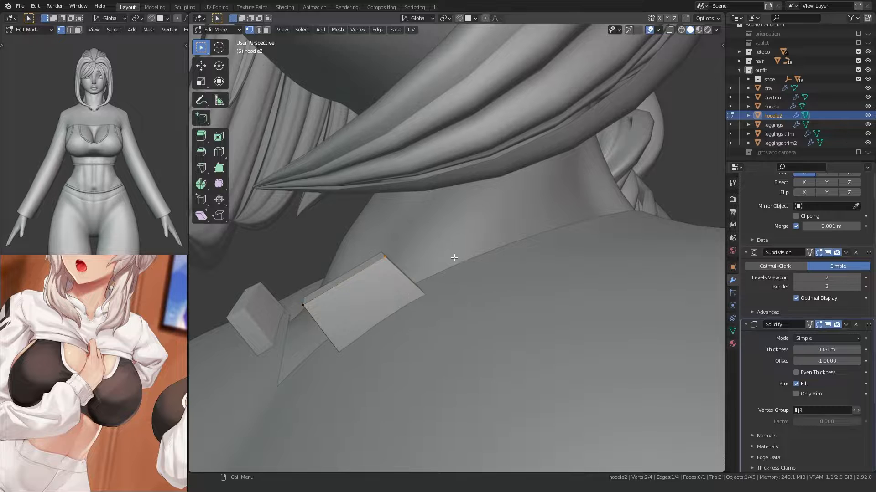
{"action": "key", "text": "e"}
{"action": "left_click", "coordinate": [539, 217]}
{"action": "middle_click_drag", "start_coordinate": [539, 217], "coordinate": [384, 301]}
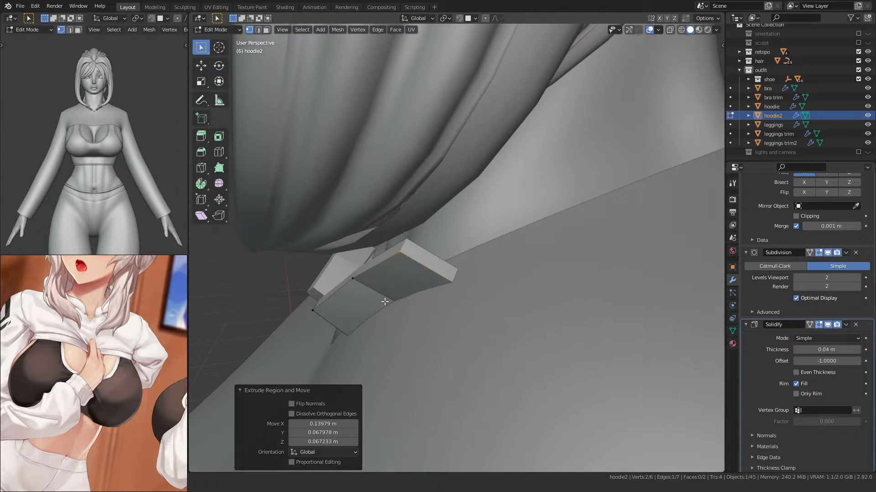
{"action": "key", "text": "e"}
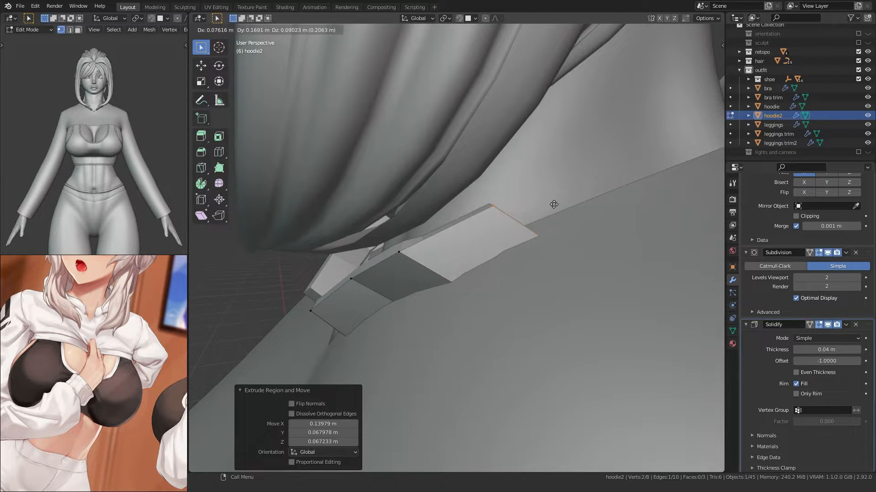
{"action": "left_click", "coordinate": [553, 205]}
Step: Move the collar strip's bend edge about -0.033 m in X, 0.028 m in Y and 0.017 m in Z to follow the neckline
{"action": "middle_click_drag", "start_coordinate": [554, 205], "coordinate": [449, 273]}
{"action": "left_click_drag", "start_coordinate": [456, 285], "coordinate": [400, 312]}
{"action": "key", "text": "alt+z"}
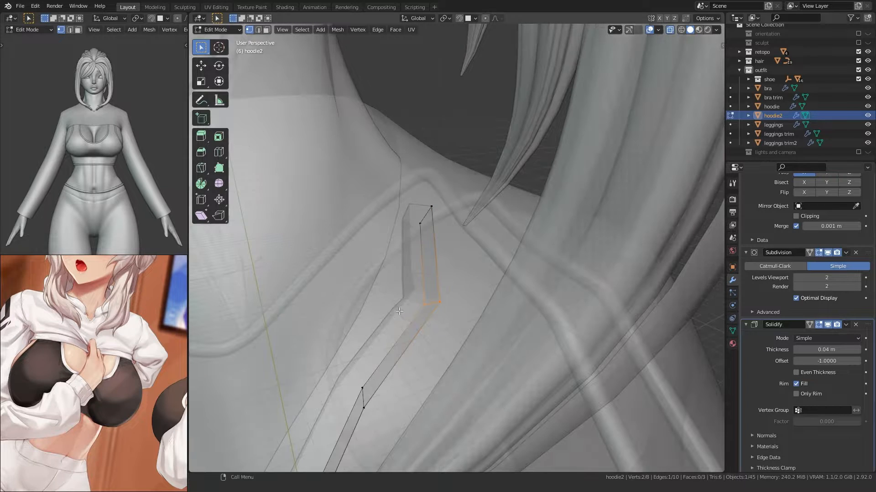
{"action": "key", "text": "alt+z"}
{"action": "key", "text": "g"}
{"action": "left_click", "coordinate": [399, 280]}
Step: Select the collar strip's end edge and reposition it along the hoodie's neckline
{"action": "mouse_move", "coordinate": [398, 279]}
{"action": "middle_mouse_down"}
{"action": "mouse_move", "coordinate": [401, 323]}
{"action": "mouse_move", "coordinate": [411, 287]}
{"action": "middle_mouse_up"}
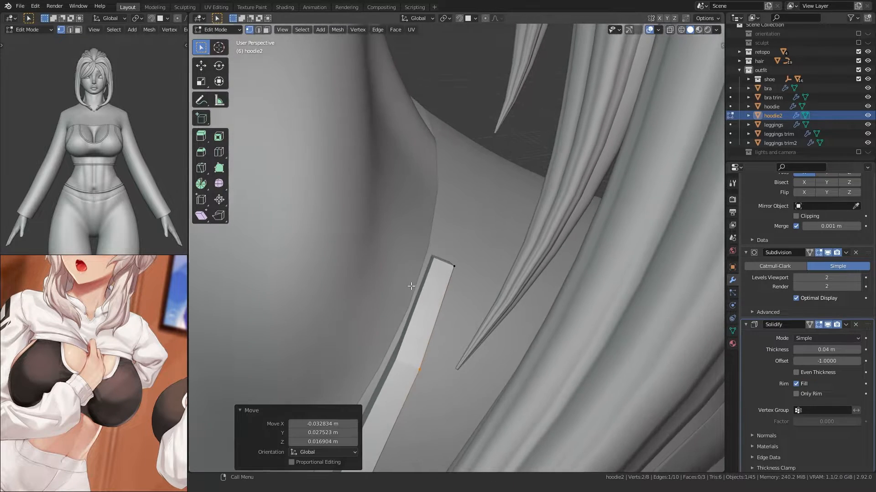
{"action": "key", "text": "alt+z"}
{"action": "left_click_drag", "start_coordinate": [469, 284], "coordinate": [423, 249]}
{"action": "key", "text": "alt+z"}
{"action": "left_click", "coordinate": [448, 163]}
{"action": "middle_click_drag", "start_coordinate": [449, 163], "coordinate": [438, 201]}
Step: Extrude another collar segment along the side of the neck, rotate its end edge 36.6° and shift it into place
{"action": "key", "text": "e"}
{"action": "left_click", "coordinate": [507, 239]}
{"action": "key", "text": "r"}
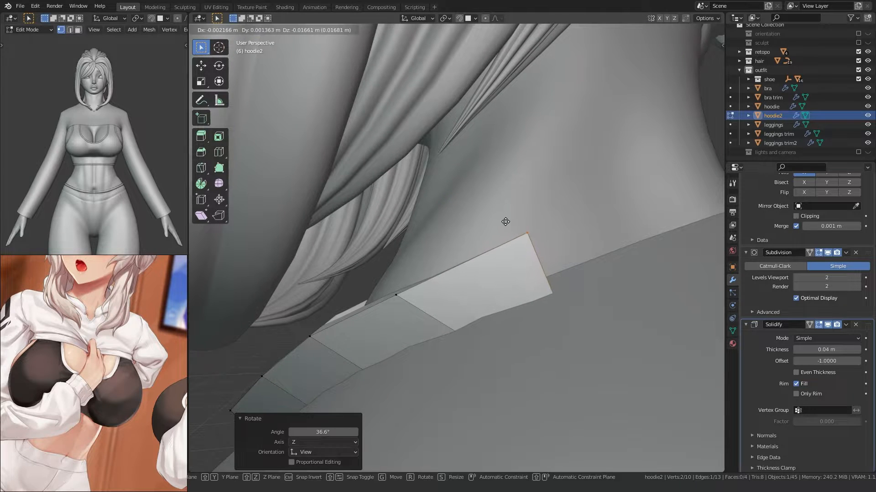
{"action": "left_click", "coordinate": [506, 221]}
{"action": "middle_click_drag", "start_coordinate": [505, 222], "coordinate": [457, 272]}
Step: Extend the collar strip with further extruded segments toward the back and adjust the end edge against the neckline
{"action": "key", "text": "e"}
{"action": "key", "text": "g"}
{"action": "left_click", "coordinate": [494, 299]}
Step: Using the rear hood reference, extrude the collar's end about 0.21 m in Y and 0.047 m in Z, and lower it 0.015 m
{"action": "middle_click_drag", "start_coordinate": [169, 333], "coordinate": [48, 366]}
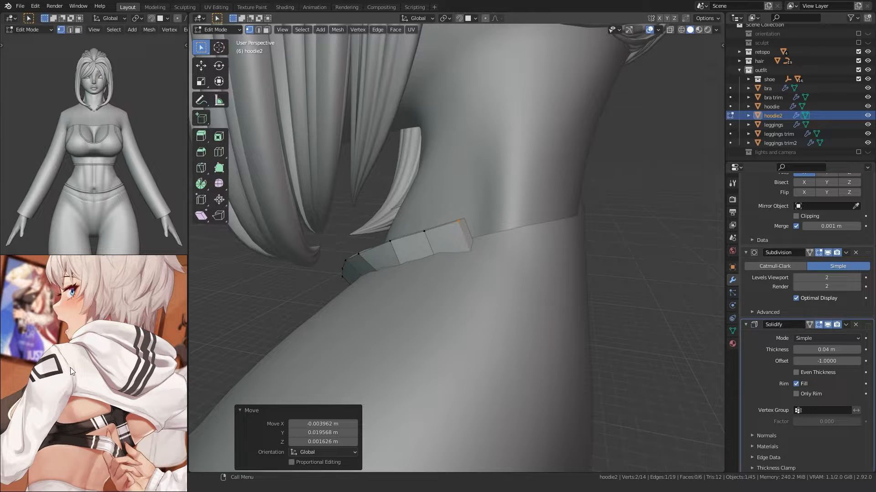
{"action": "middle_click_drag", "start_coordinate": [469, 269], "coordinate": [507, 284]}
{"action": "key", "text": "e"}
{"action": "left_click", "coordinate": [565, 272]}
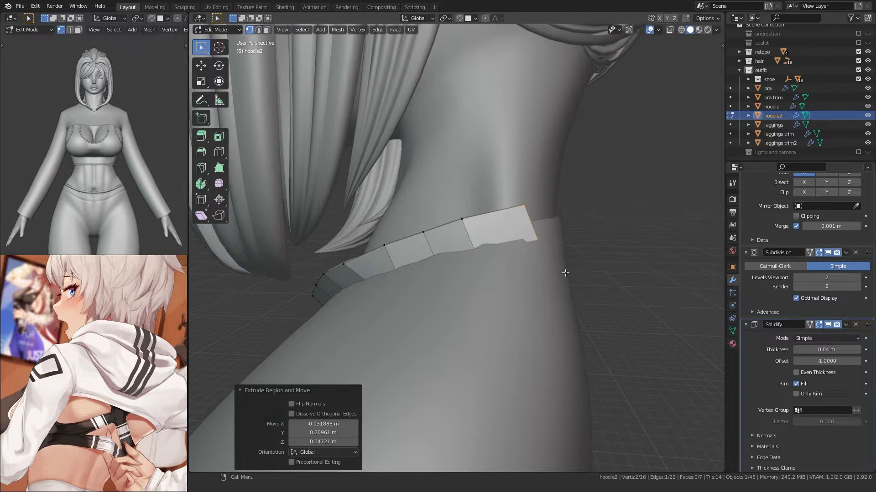
{"action": "middle_click_drag", "start_coordinate": [565, 272], "coordinate": [450, 283]}
{"action": "key", "text": "g"}
{"action": "left_click", "coordinate": [452, 219]}
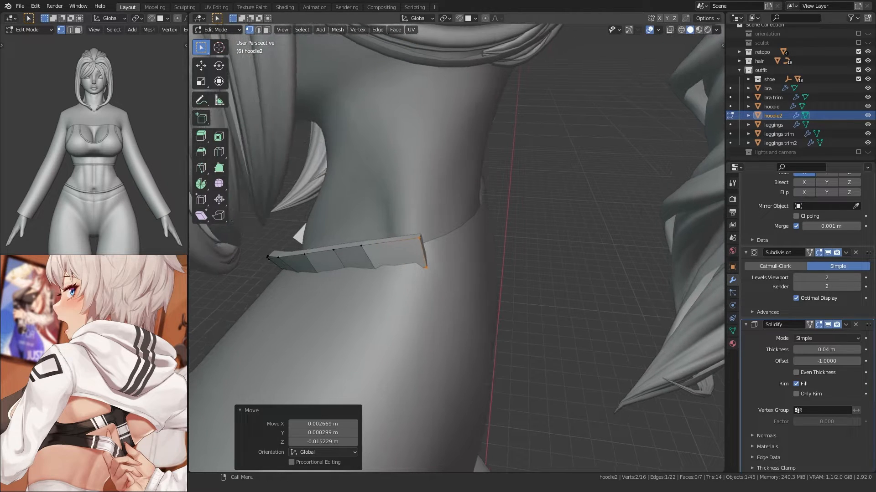
Step: Extrude two more collar segments around the back of the neck, placing the last end about -0.23 m in X and 0.12 m in Y
{"action": "middle_click_drag", "start_coordinate": [28, 349], "coordinate": [96, 370]}
{"action": "scroll", "coordinate": [422, 262], "scroll_direction": "down", "scroll_amount": 2}
{"action": "middle_click_drag", "start_coordinate": [421, 262], "coordinate": [459, 266]}
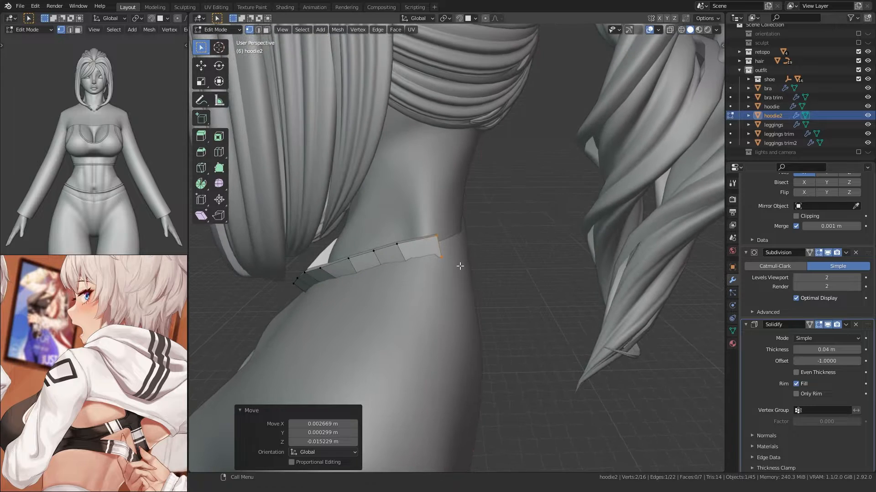
{"action": "key", "text": "e"}
{"action": "left_click", "coordinate": [520, 255]}
{"action": "middle_click_drag", "start_coordinate": [520, 255], "coordinate": [443, 265]}
{"action": "key", "text": "e"}
{"action": "left_click", "coordinate": [444, 265]}
Step: Close the collar at the back by extruding along X with Mirror clipping enabled and moving the end edge -0.28 m to the centre line
{"action": "key", "text": "e"}
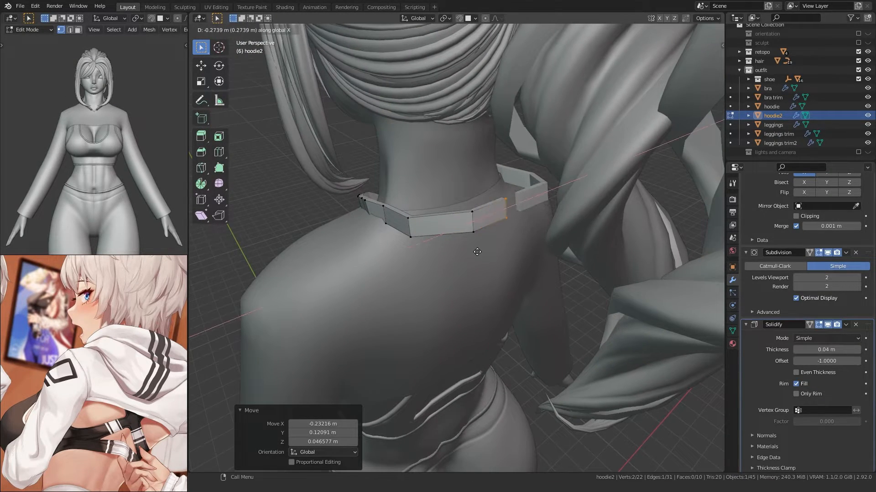
{"action": "left_click", "coordinate": [476, 254]}
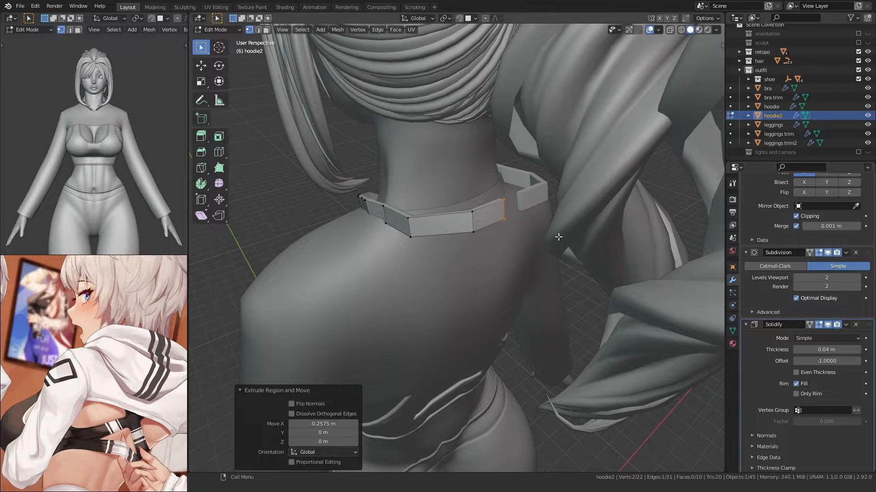
{"action": "key", "text": "g"}
{"action": "key", "text": "x"}
{"action": "left_click", "coordinate": [472, 232]}
{"action": "middle_click_drag", "start_coordinate": [484, 230], "coordinate": [444, 249]}
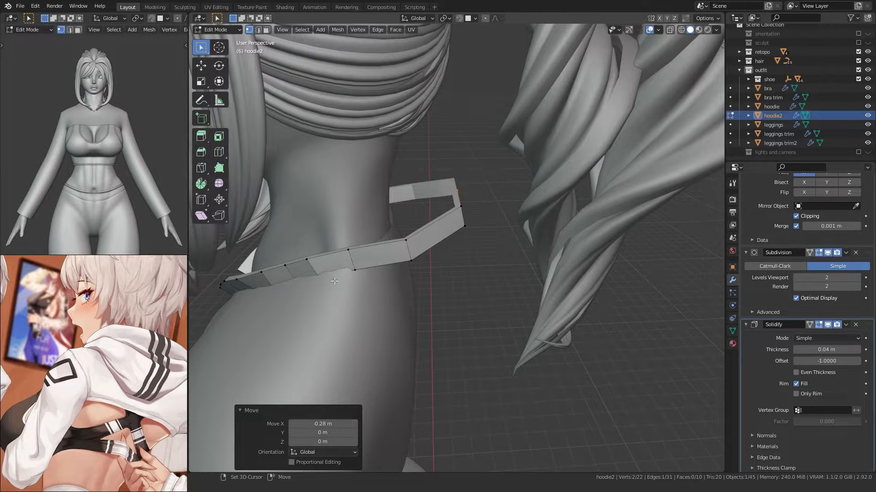
Step: Extrude the collar's lower back edges down about 0.33 m in Z and 0.13 m in X, and shift the new edges along X
{"action": "middle_click_drag", "start_coordinate": [335, 281], "coordinate": [424, 230], "text": "shift"}
{"action": "left_click", "coordinate": [358, 254]}
{"action": "left_click", "coordinate": [492, 200], "text": "ctrl"}
{"action": "key", "text": "e"}
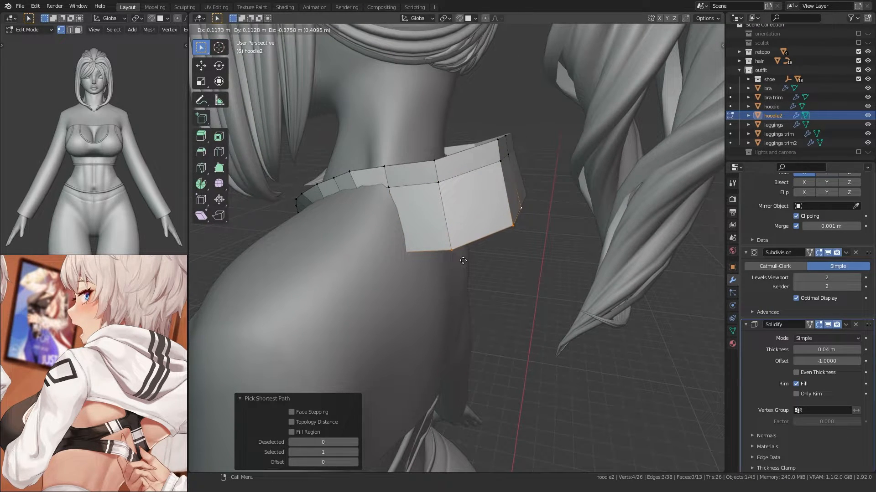
{"action": "left_click", "coordinate": [448, 253]}
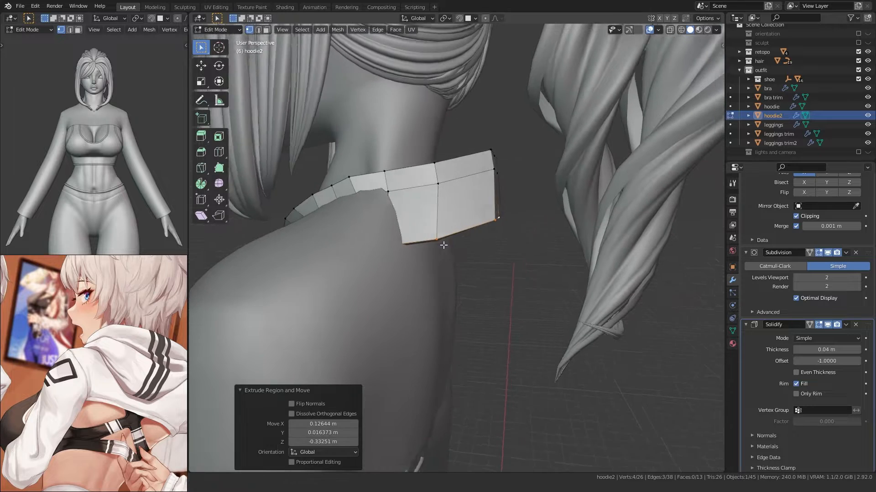
{"action": "middle_click_drag", "start_coordinate": [448, 253], "coordinate": [387, 254]}
{"action": "key", "text": "g"}
{"action": "key", "text": "x"}
{"action": "left_click", "coordinate": [369, 248]}
Step: Extrude the hood's lower edges about -0.27 m along Z, and narrow the new row by shifting it along X and scaling it
{"action": "key", "text": "e"}
{"action": "key", "text": "z"}
{"action": "left_click", "coordinate": [388, 290]}
{"action": "key", "text": "g"}
{"action": "key", "text": "x"}
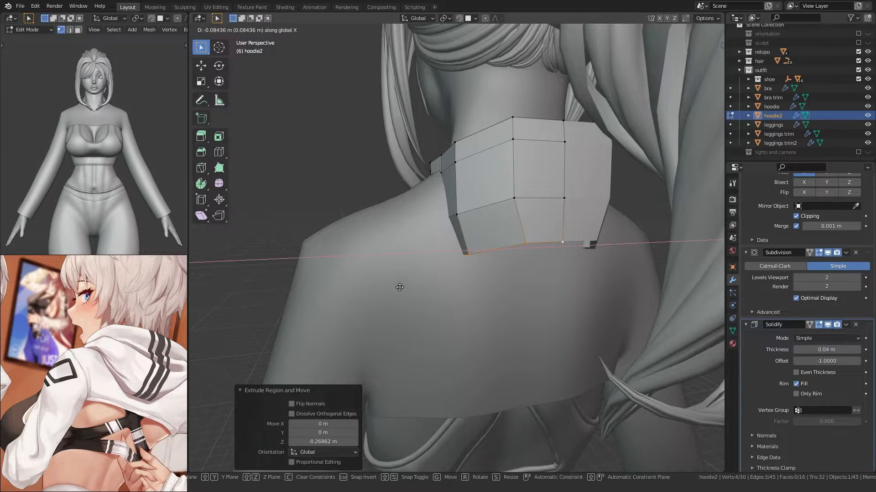
{"action": "left_click", "coordinate": [382, 294]}
{"action": "key", "text": "s"}
{"action": "left_click", "coordinate": [403, 290]}
Step: Extrude another lower row on the back of the hood and taper it by scaling and moving it along X
{"action": "middle_click_drag", "start_coordinate": [404, 290], "coordinate": [438, 271]}
{"action": "left_click", "coordinate": [411, 295]}
{"action": "left_click", "coordinate": [449, 306]}
{"action": "key", "text": "s"}
{"action": "left_click", "coordinate": [425, 306]}
{"action": "key", "text": "g"}
{"action": "key", "text": "x"}
{"action": "left_click", "coordinate": [347, 308]}
Step: Extrude the hood's last row about -0.2 m in Z, and taper it into a tip by scaling and moving it -0.042 m in X
{"action": "key", "text": "alt+z"}
{"action": "key", "text": "alt+z"}
{"action": "scroll", "coordinate": [426, 283], "scroll_direction": "up", "scroll_amount": 4}
{"action": "key", "text": "e"}
{"action": "left_click", "coordinate": [405, 327]}
{"action": "key", "text": "s"}
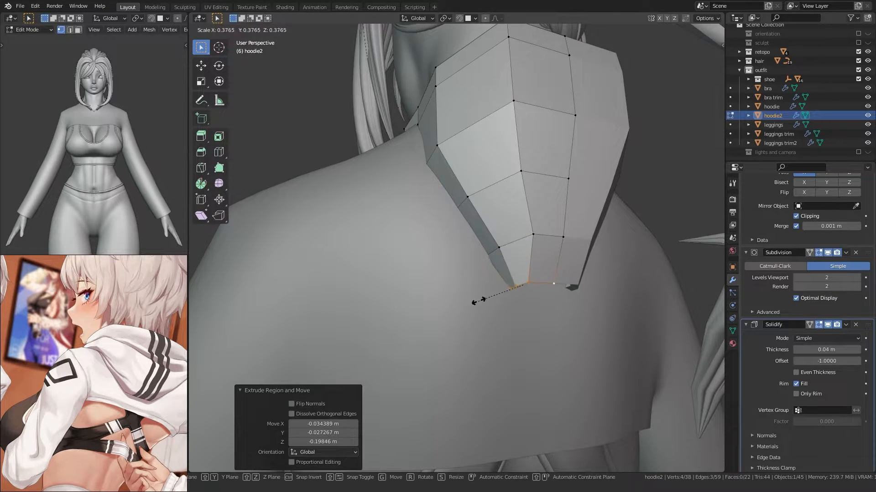
{"action": "left_click", "coordinate": [481, 300]}
{"action": "middle_click_drag", "start_coordinate": [481, 300], "coordinate": [487, 260]}
{"action": "key", "text": "g"}
{"action": "key", "text": "x"}
{"action": "left_click", "coordinate": [451, 304]}
Step: Try to close the hood tip's opening by filling a face and by extruding its centre vertex about 0.028 m along X
{"action": "key", "text": "alt+z"}
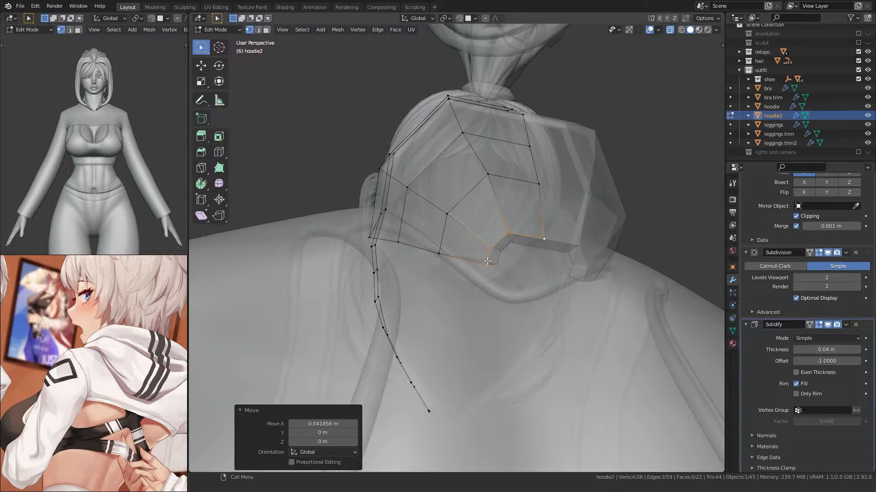
{"action": "key", "text": "f"}
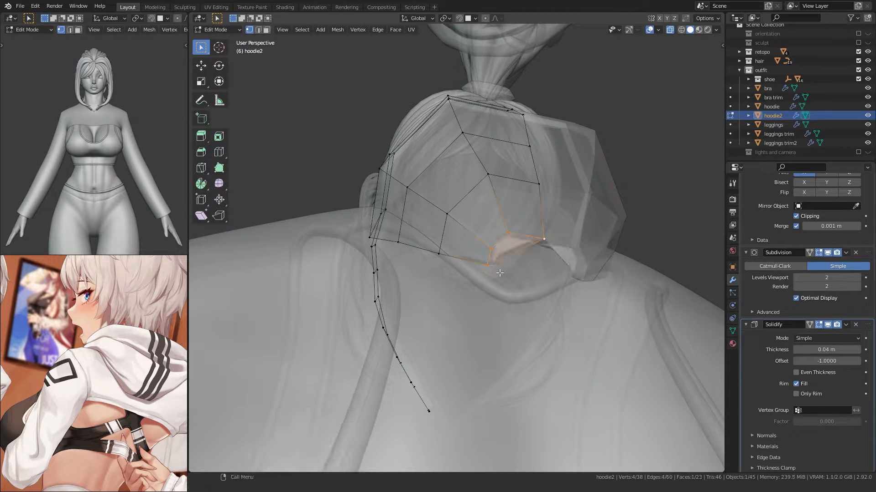
{"action": "middle_click_drag", "start_coordinate": [501, 274], "coordinate": [451, 343]}
{"action": "key", "text": "e"}
{"action": "left_click", "coordinate": [496, 278]}
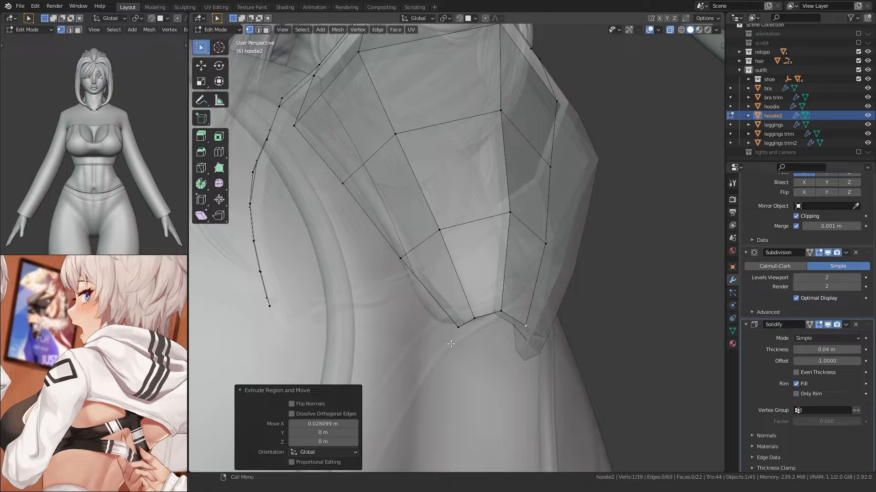
{"action": "left_click", "coordinate": [511, 326]}
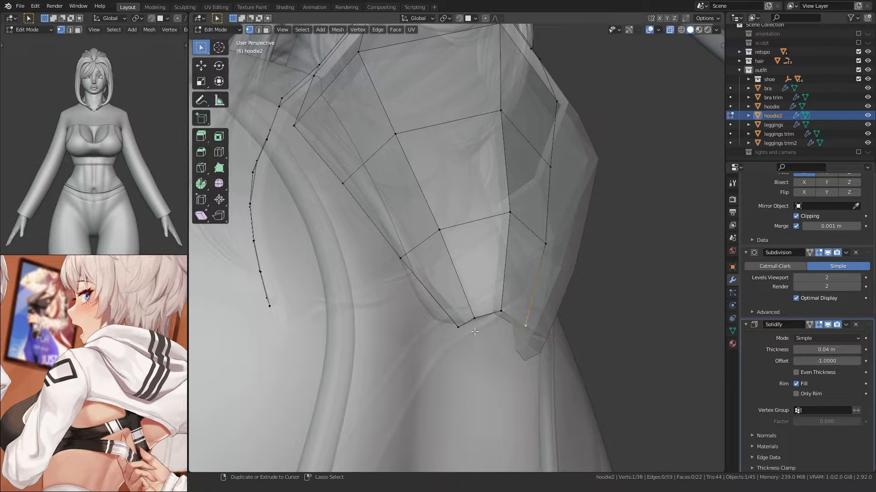
Step: Extrude the hood tip's centre vertex along Y and fill a face between it and the adjacent rim vertices
{"action": "middle_click_drag", "start_coordinate": [475, 332], "coordinate": [421, 262]}
{"action": "key", "text": "e"}
{"action": "key", "text": "y"}
{"action": "left_click", "coordinate": [437, 320]}
{"action": "left_click", "coordinate": [436, 231]}
{"action": "left_click", "coordinate": [479, 261], "text": "ctrl"}
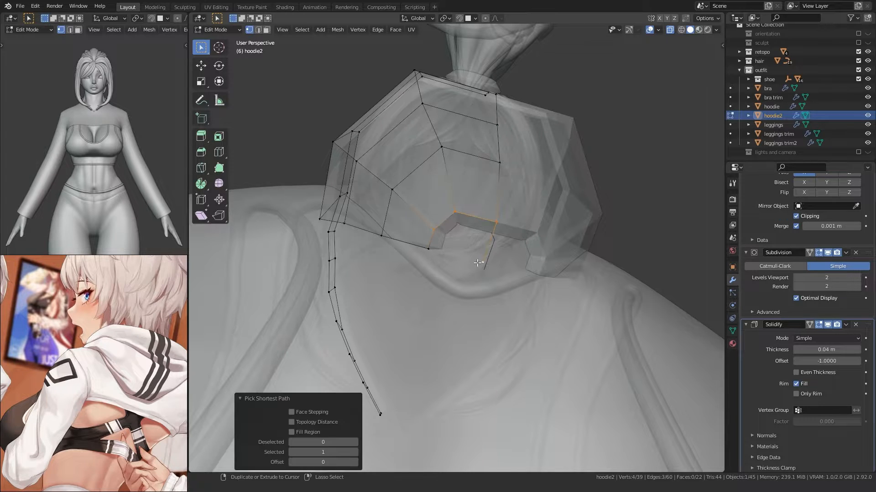
{"action": "key", "text": "f"}
Step: Extrude the new centre vertex about 0.028 m along Y and fill the remaining face under the hood tip
{"action": "mouse_move", "coordinate": [481, 277]}
{"action": "middle_mouse_down"}
{"action": "mouse_move", "coordinate": [478, 264]}
{"action": "mouse_move", "coordinate": [472, 272]}
{"action": "middle_mouse_up"}
{"action": "left_click", "coordinate": [480, 261]}
{"action": "key", "text": "e"}
{"action": "key", "text": "y"}
{"action": "left_click", "coordinate": [449, 300]}
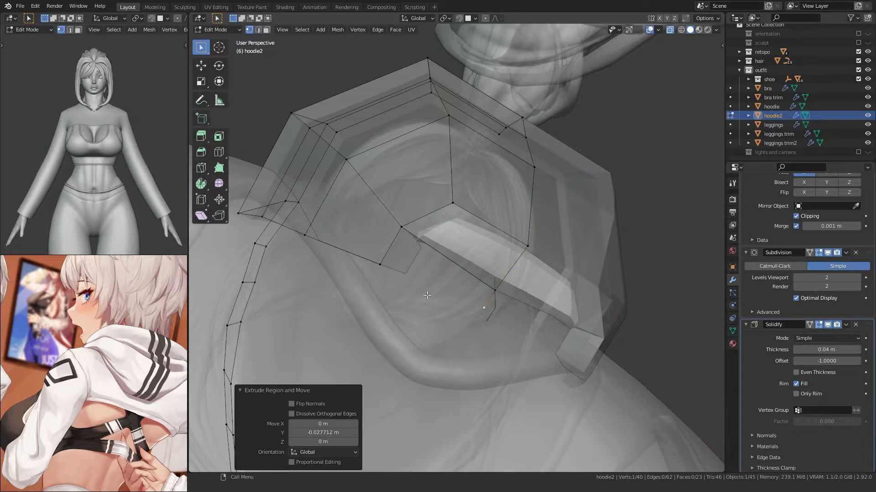
{"action": "left_click", "coordinate": [373, 263]}
{"action": "left_click", "coordinate": [482, 308], "text": "ctrl"}
{"action": "key", "text": "f"}
Step: Move the centre edge on the underside of the hood tip about -0.024 m along Z
{"action": "key", "text": "alt+z"}
{"action": "scroll", "coordinate": [479, 307], "scroll_direction": "down", "scroll_amount": 3}
{"action": "middle_click_drag", "start_coordinate": [479, 306], "coordinate": [451, 313]}
{"action": "left_click_drag", "start_coordinate": [452, 314], "coordinate": [471, 289]}
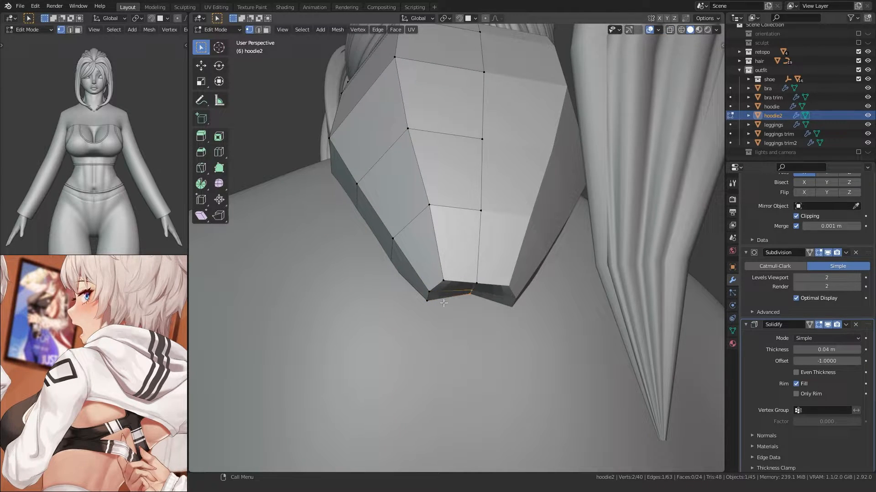
{"action": "key", "text": "g"}
{"action": "key", "text": "y"}
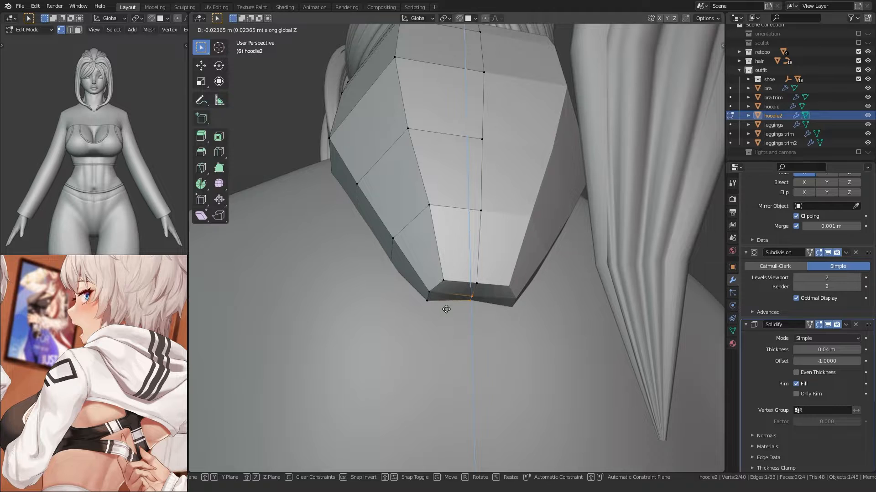
{"action": "left_click", "coordinate": [446, 309]}
Step: Select the lower edge vertices under the hood tip and move them about -0.084 m along Y
{"action": "middle_click_drag", "start_coordinate": [446, 309], "coordinate": [427, 296]}
{"action": "left_click", "coordinate": [428, 294]}
{"action": "left_click", "coordinate": [465, 265], "text": "ctrl"}
{"action": "middle_click_drag", "start_coordinate": [465, 265], "coordinate": [396, 269]}
{"action": "key", "text": "g"}
{"action": "key", "text": "y"}
{"action": "left_click", "coordinate": [460, 296]}
Step: Switch hoodie2's Subdivision modifier to Catmull-Clark and slightly reposition a vertex on the hood's side rim near the shoulder
{"action": "left_click", "coordinate": [776, 266]}
{"action": "middle_click_drag", "start_coordinate": [524, 319], "coordinate": [567, 338]}
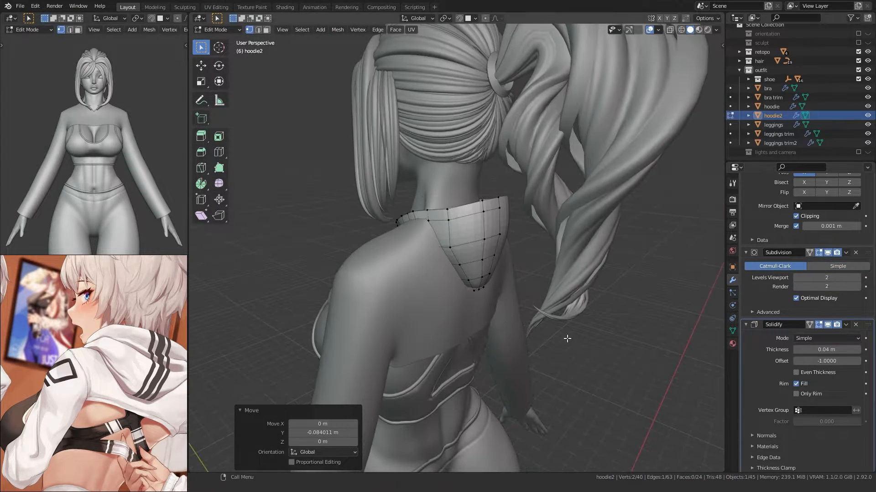
{"action": "left_click", "coordinate": [523, 325]}
{"action": "middle_click_drag", "start_coordinate": [438, 326], "coordinate": [441, 278]}
{"action": "scroll", "coordinate": [409, 293], "scroll_direction": "up", "scroll_amount": 3}
{"action": "left_click", "coordinate": [437, 240]}
{"action": "key", "text": "g"}
{"action": "left_click", "coordinate": [431, 238]}
Step: Put hoodie2 in Sculpt Mode, set the Grab brush radius to 220 px, and check the brush's auto-masking options
{"action": "middle_click_drag", "start_coordinate": [432, 237], "coordinate": [492, 281]}
{"action": "key", "text": "ctrl+Tab"}
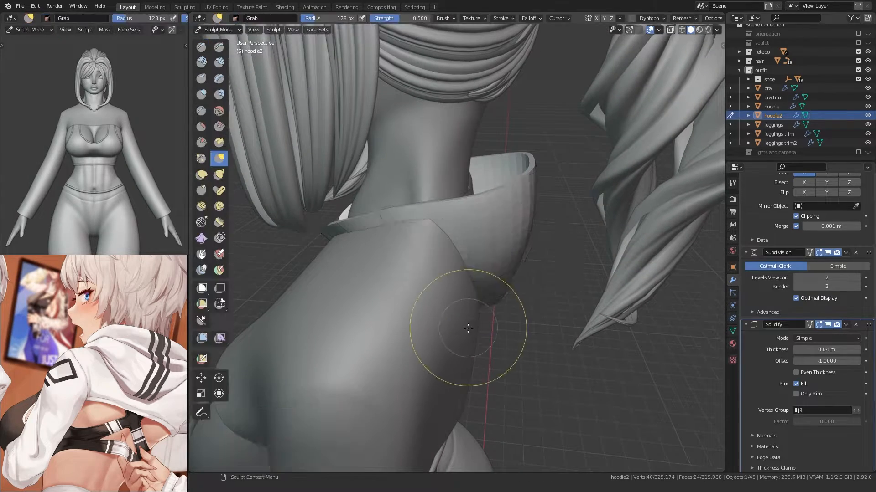
{"action": "middle_click_drag", "start_coordinate": [475, 326], "coordinate": [470, 279]}
{"action": "middle_click_drag", "start_coordinate": [493, 242], "coordinate": [541, 186]}
{"action": "key", "text": "KP_1"}
{"action": "mouse_move", "coordinate": [481, 239]}
{"action": "middle_mouse_down"}
{"action": "mouse_move", "coordinate": [512, 244]}
{"action": "mouse_move", "coordinate": [424, 260]}
{"action": "middle_mouse_up"}
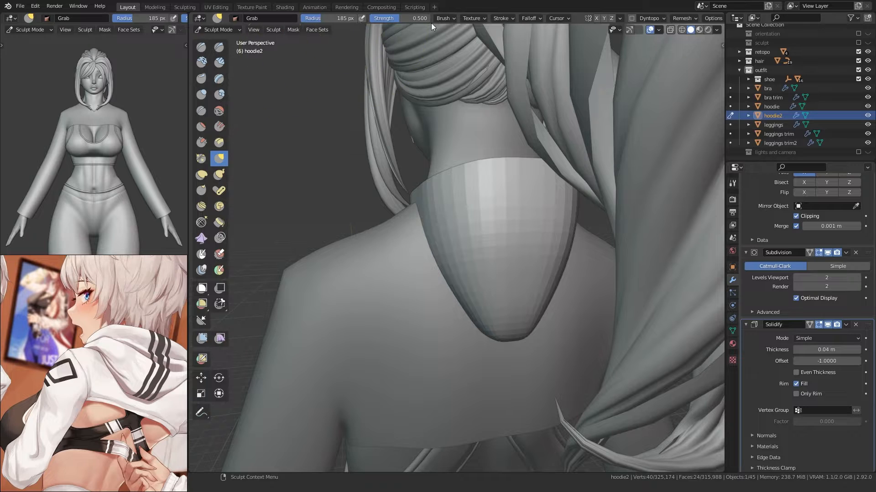
{"action": "left_click", "coordinate": [444, 18]}
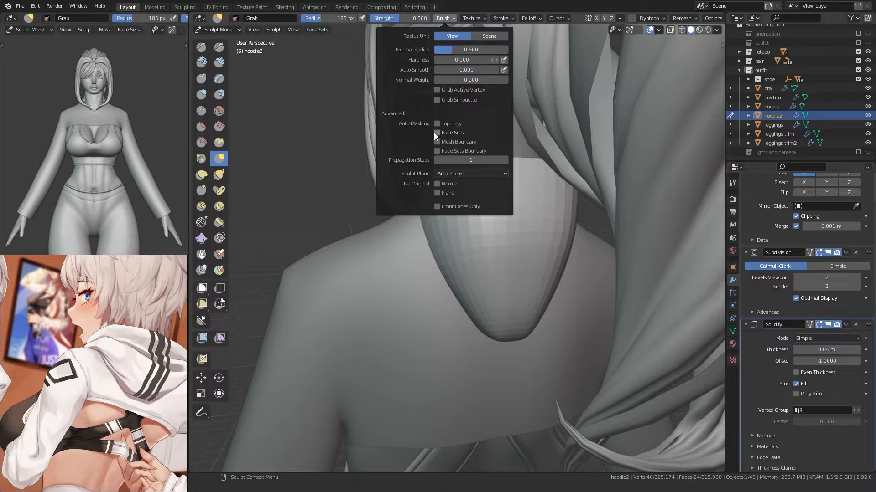
{"action": "middle_click_drag", "start_coordinate": [452, 241], "coordinate": [506, 233]}
{"action": "key", "text": "f"}
{"action": "left_click", "coordinate": [532, 219]}
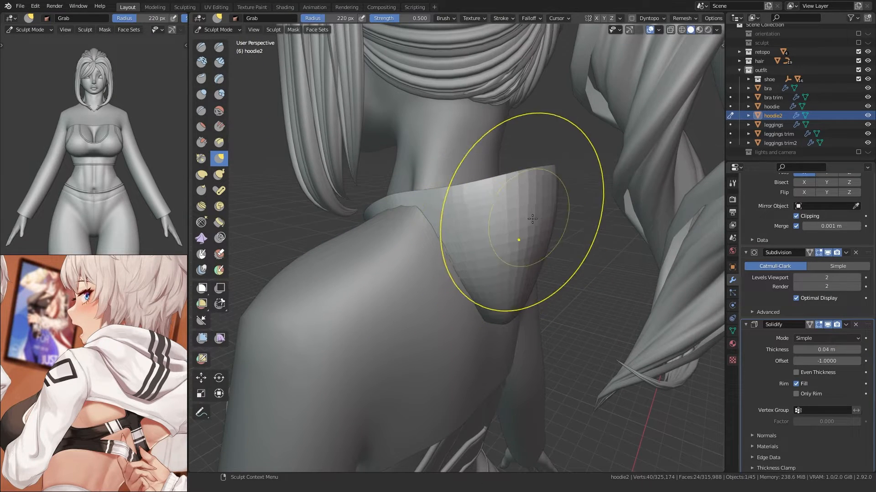
{"action": "left_click", "coordinate": [444, 18]}
{"action": "left_click", "coordinate": [439, 141]}
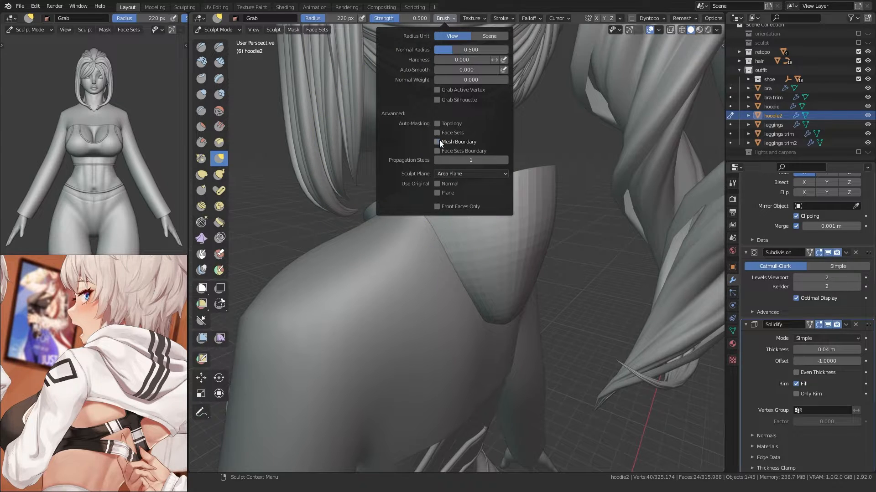
Step: Pull the back of the hood into a fuller outline with the Grab brush, judging it in the right side view
{"action": "left_click_drag", "start_coordinate": [522, 223], "coordinate": [514, 217]}
{"action": "mouse_move", "coordinate": [515, 217]}
{"action": "middle_mouse_down"}
{"action": "mouse_move", "coordinate": [537, 203]}
{"action": "mouse_move", "coordinate": [515, 188]}
{"action": "mouse_move", "coordinate": [475, 205]}
{"action": "mouse_move", "coordinate": [469, 219]}
{"action": "mouse_move", "coordinate": [489, 273]}
{"action": "middle_mouse_up"}
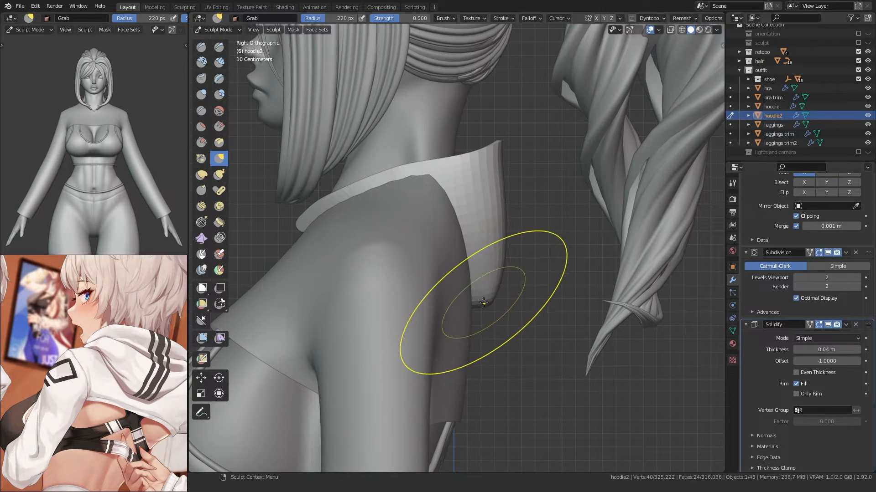
{"action": "middle_click_drag", "start_coordinate": [487, 317], "coordinate": [482, 282], "text": "shift"}
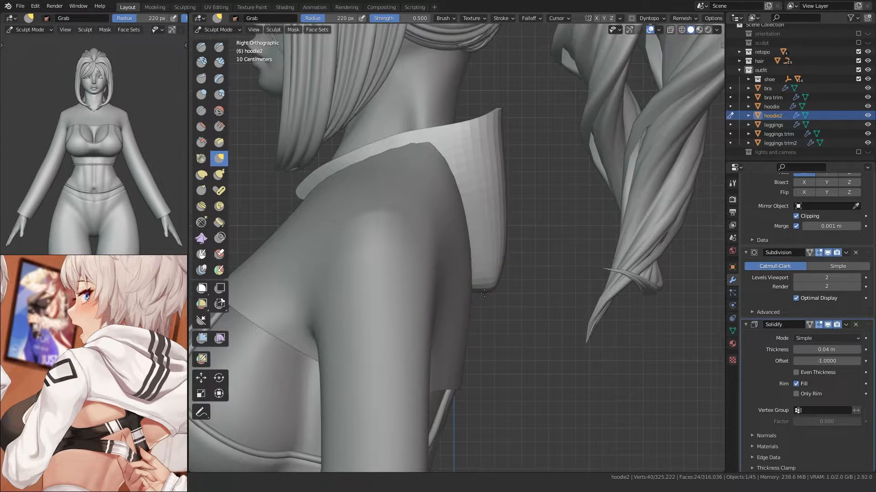
{"action": "middle_click_drag", "start_coordinate": [495, 196], "coordinate": [466, 186]}
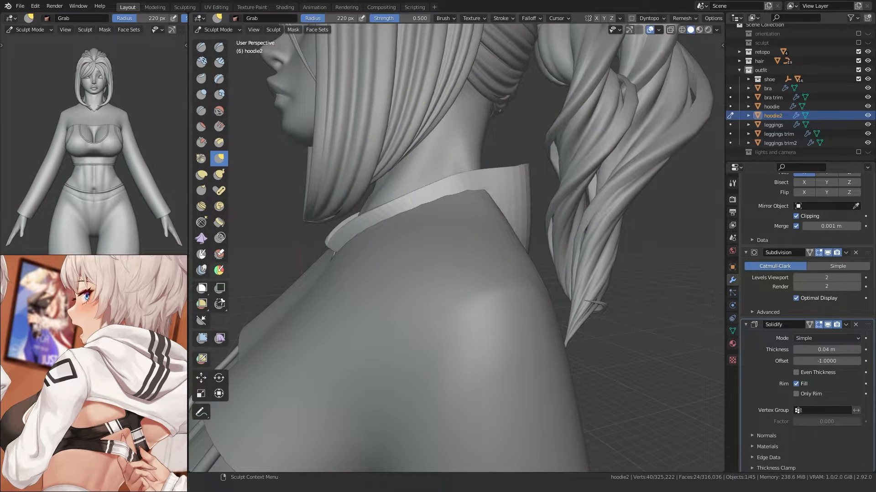
Step: Compare with the reference outfit, set the Grab brush radius to 155 px, and reshape the hood's upper back rim
{"action": "middle_click_drag", "start_coordinate": [46, 332], "coordinate": [168, 335]}
{"action": "middle_click_drag", "start_coordinate": [431, 248], "coordinate": [416, 238]}
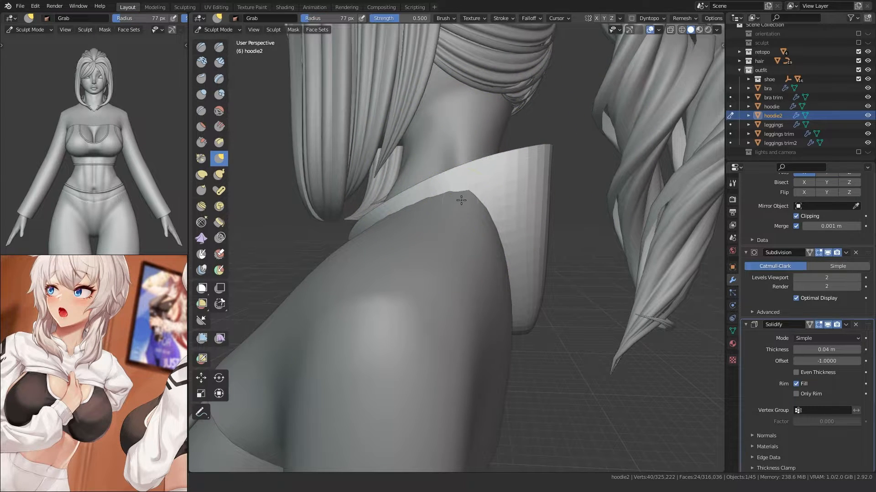
{"action": "middle_click_drag", "start_coordinate": [423, 197], "coordinate": [447, 212]}
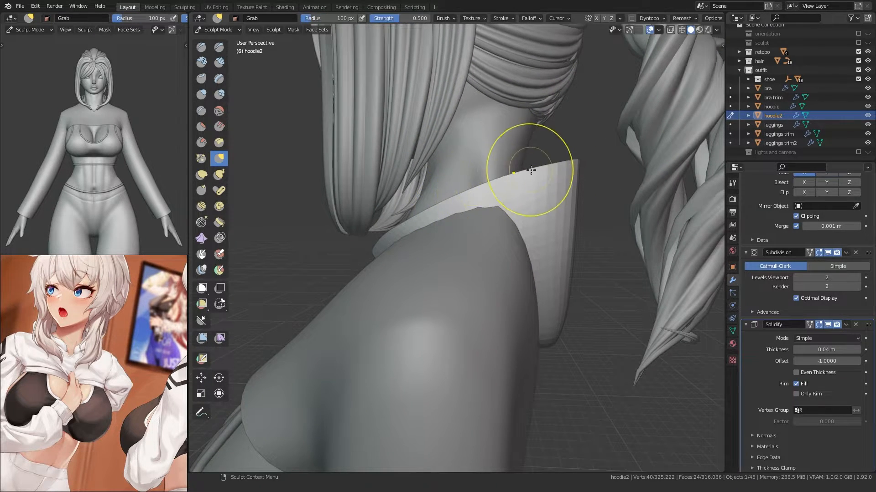
{"action": "mouse_move", "coordinate": [541, 164]}
{"action": "middle_mouse_down"}
{"action": "mouse_move", "coordinate": [477, 177]}
{"action": "mouse_move", "coordinate": [519, 178]}
{"action": "middle_mouse_up"}
{"action": "key", "text": "f"}
{"action": "left_click", "coordinate": [502, 179]}
{"action": "left_click_drag", "start_coordinate": [515, 168], "coordinate": [531, 168]}
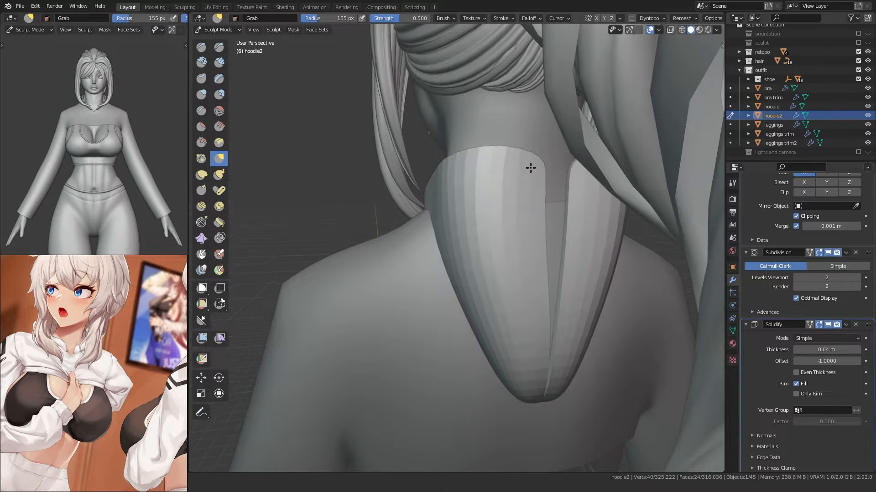
Step: Return hoodie2 to mesh editing and move the collar's front end vertex about 0.061 m in X and 0.068 m in Y
{"action": "mouse_move", "coordinate": [505, 165]}
{"action": "middle_mouse_down"}
{"action": "mouse_move", "coordinate": [431, 199]}
{"action": "mouse_move", "coordinate": [458, 223]}
{"action": "mouse_move", "coordinate": [444, 247]}
{"action": "mouse_move", "coordinate": [411, 249]}
{"action": "middle_mouse_up"}
{"action": "scroll", "coordinate": [446, 246], "scroll_direction": "up", "scroll_amount": 4}
{"action": "key", "text": "ctrl+Tab"}
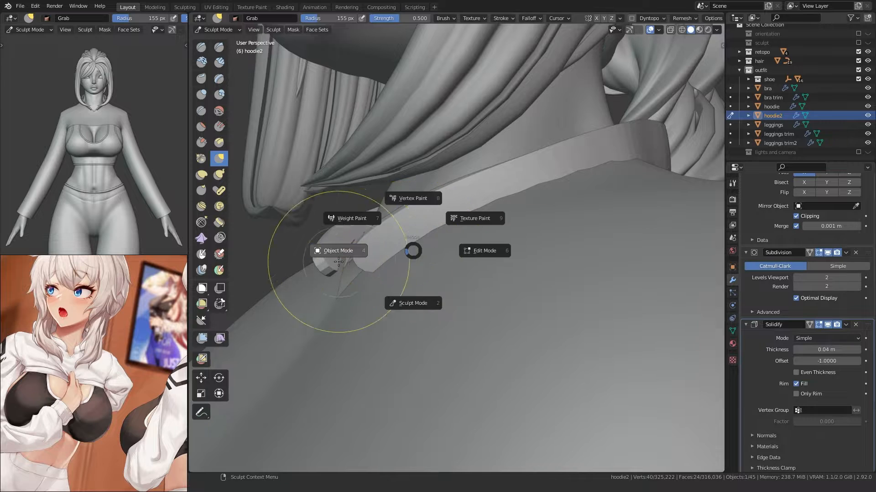
{"action": "left_click", "coordinate": [337, 253]}
{"action": "key", "text": "Tab"}
{"action": "key", "text": "g"}
{"action": "left_click", "coordinate": [366, 259]}
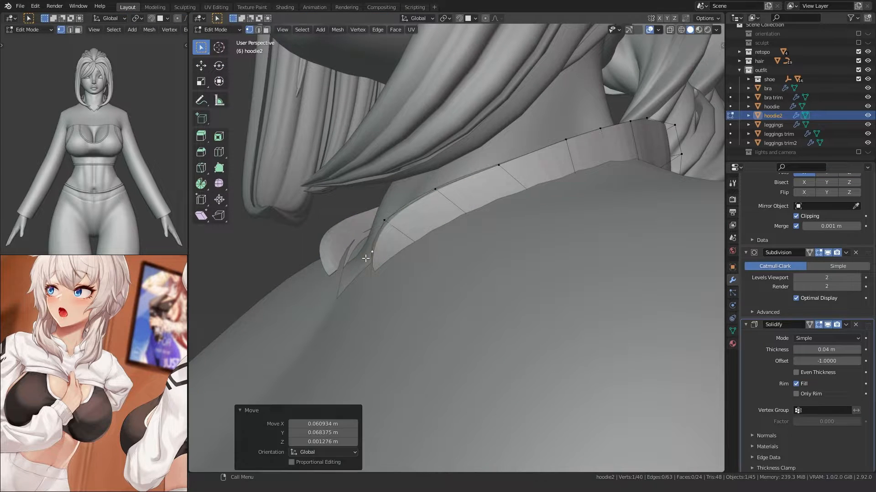
Step: Move the next two collar rim vertices toward the neckline, the first about 0.019 m in X and 0.033 m in Y
{"action": "middle_click_drag", "start_coordinate": [367, 258], "coordinate": [348, 234]}
{"action": "left_click", "coordinate": [347, 233]}
{"action": "key", "text": "g"}
{"action": "left_click", "coordinate": [355, 231]}
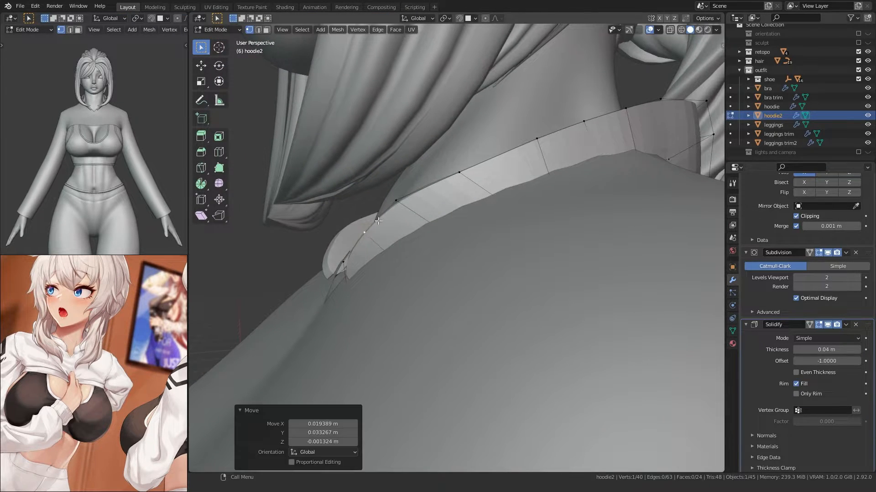
{"action": "left_click", "coordinate": [395, 201]}
{"action": "key", "text": "g"}
{"action": "left_click", "coordinate": [401, 204]}
Step: Reposition the collar's front end vertices so the collar ends sit against the hoodie's V-neckline, checking through the mesh with X-ray
{"action": "scroll", "coordinate": [403, 208], "scroll_direction": "down", "scroll_amount": 3}
{"action": "middle_click_drag", "start_coordinate": [403, 207], "coordinate": [464, 281]}
{"action": "key", "text": "alt+z"}
{"action": "key", "text": "alt+z"}
{"action": "key", "text": "alt+z"}
{"action": "key", "text": "g"}
{"action": "key", "text": "alt+z"}
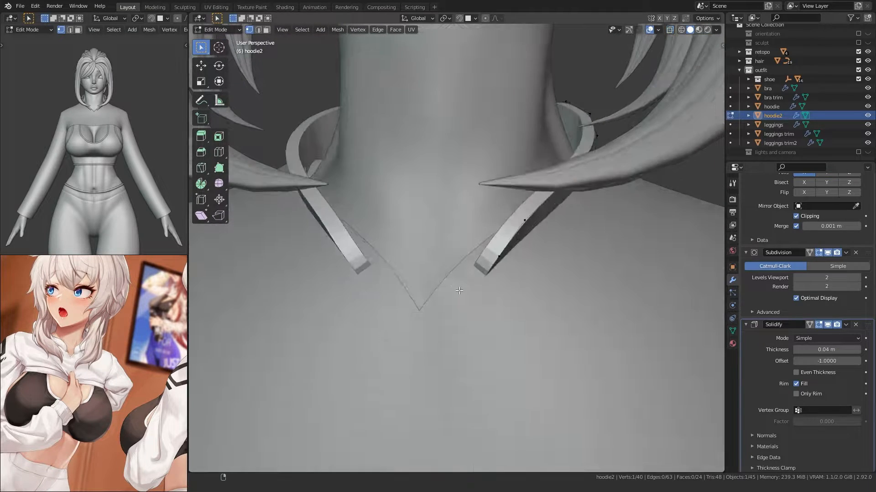
{"action": "left_click", "coordinate": [480, 270]}
{"action": "middle_click_drag", "start_coordinate": [480, 270], "coordinate": [684, 251]}
{"action": "left_click", "coordinate": [488, 233]}
{"action": "key", "text": "g"}
{"action": "left_click", "coordinate": [532, 252]}
{"action": "key", "text": "Tab"}
Step: Reopen hoodie2's mesh and move the hood's split centre vertices along X onto the mirror plane to close the back gap
{"action": "left_click", "coordinate": [365, 251]}
{"action": "scroll", "coordinate": [366, 251], "scroll_direction": "down", "scroll_amount": 4}
{"action": "scroll", "coordinate": [518, 233], "scroll_direction": "up", "scroll_amount": 3}
{"action": "key", "text": "Tab"}
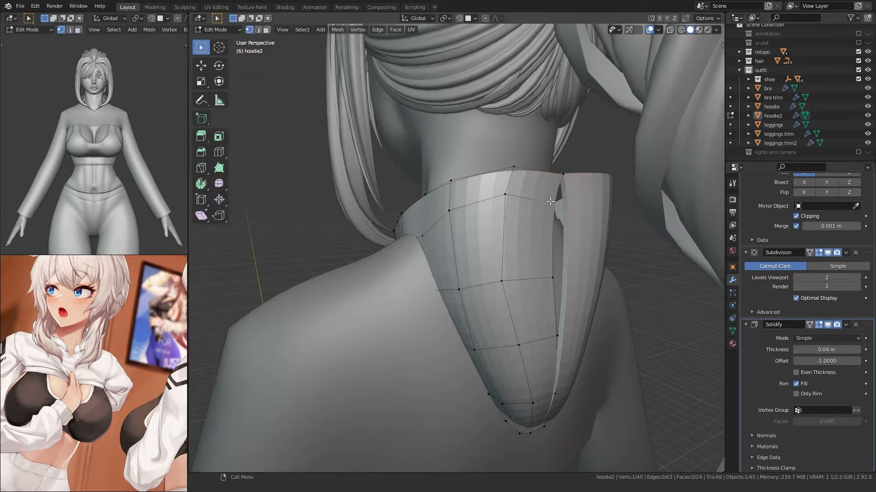
{"action": "middle_click_drag", "start_coordinate": [551, 335], "coordinate": [490, 280]}
{"action": "key", "text": "g"}
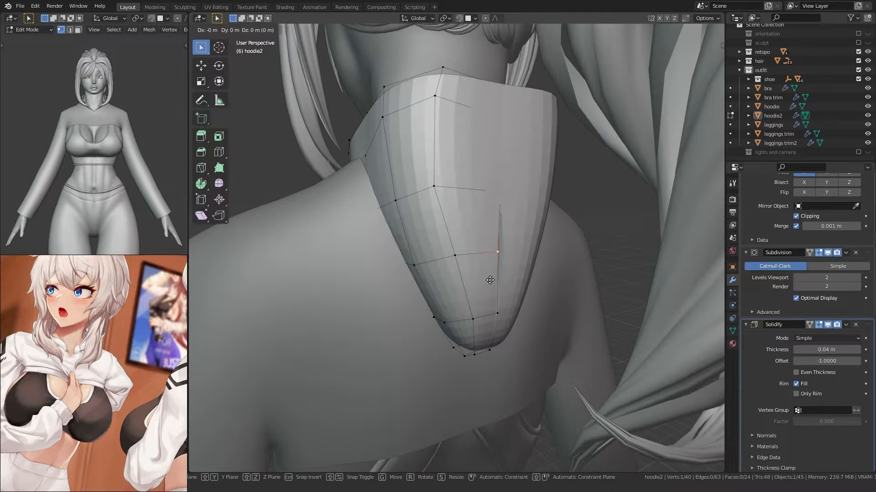
{"action": "middle_click_drag", "start_coordinate": [490, 310], "coordinate": [462, 201]}
{"action": "left_click", "coordinate": [464, 251]}
Step: Move the hood tip's remaining centre vertices along X onto the mirror plane, and leave mesh editing
{"action": "scroll", "coordinate": [462, 201], "scroll_direction": "up", "scroll_amount": 4}
{"action": "left_click", "coordinate": [477, 178]}
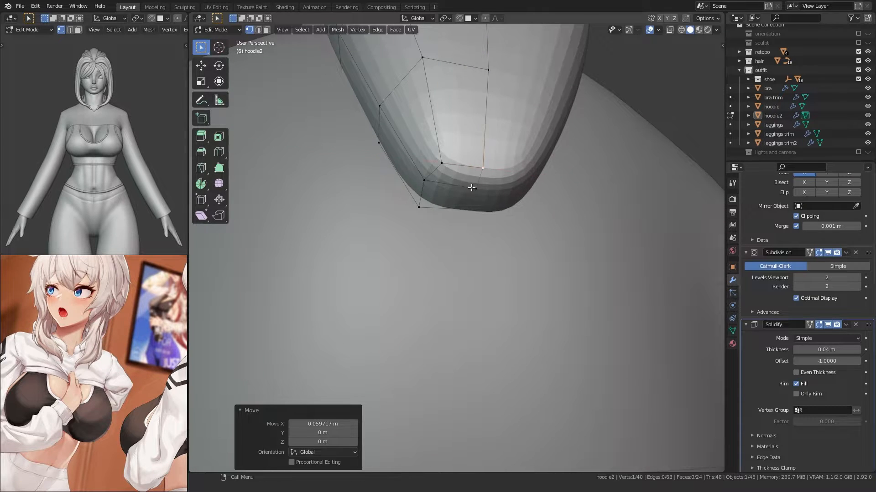
{"action": "left_click", "coordinate": [454, 195]}
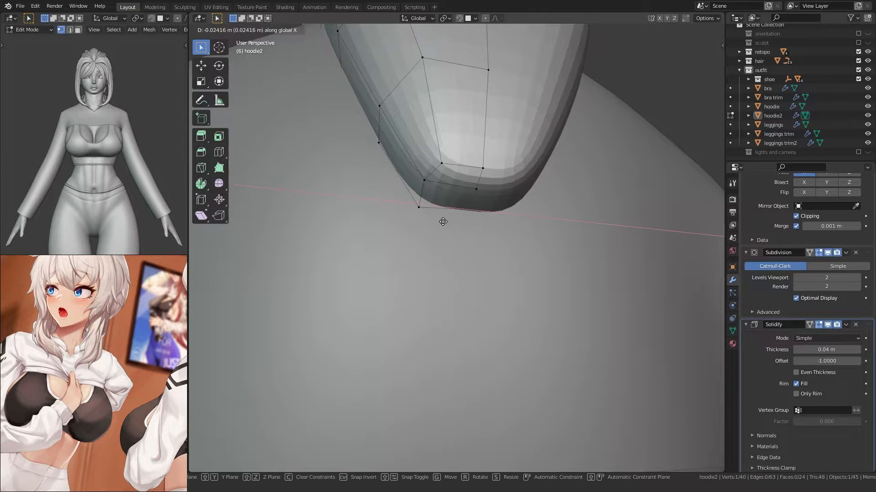
{"action": "left_click", "coordinate": [443, 221]}
{"action": "scroll", "coordinate": [442, 222], "scroll_direction": "down", "scroll_amount": 7}
{"action": "middle_click_drag", "start_coordinate": [442, 221], "coordinate": [406, 276]}
{"action": "middle_click_drag", "start_coordinate": [266, 190], "coordinate": [367, 234]}
{"action": "key", "text": "Tab"}
Step: Check the reference, return hoodie2 to Sculpt Mode in back view, and grab the hood's side edge slightly outward
{"action": "scroll", "coordinate": [355, 235], "scroll_direction": "down", "scroll_amount": 4}
{"action": "scroll", "coordinate": [91, 365], "scroll_direction": "down", "scroll_amount": 3}
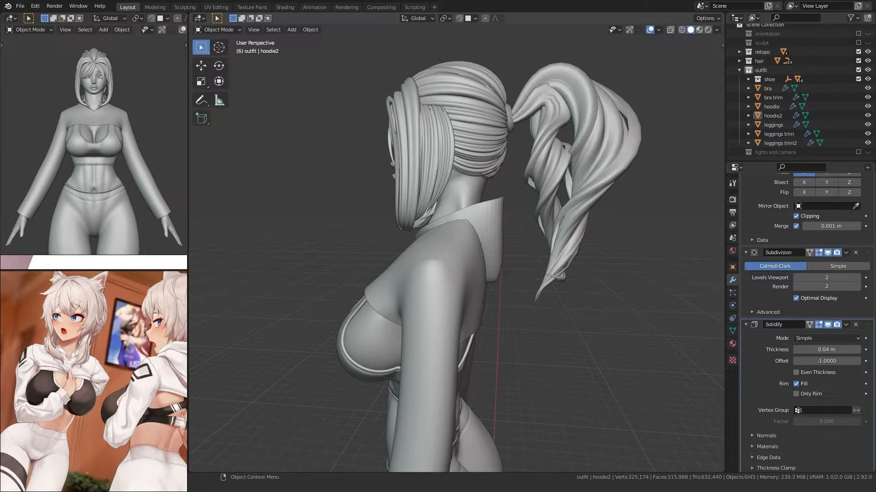
{"action": "middle_click_drag", "start_coordinate": [98, 360], "coordinate": [23, 385]}
{"action": "scroll", "coordinate": [60, 384], "scroll_direction": "up", "scroll_amount": 1}
{"action": "key", "text": "ctrl+KP_1"}
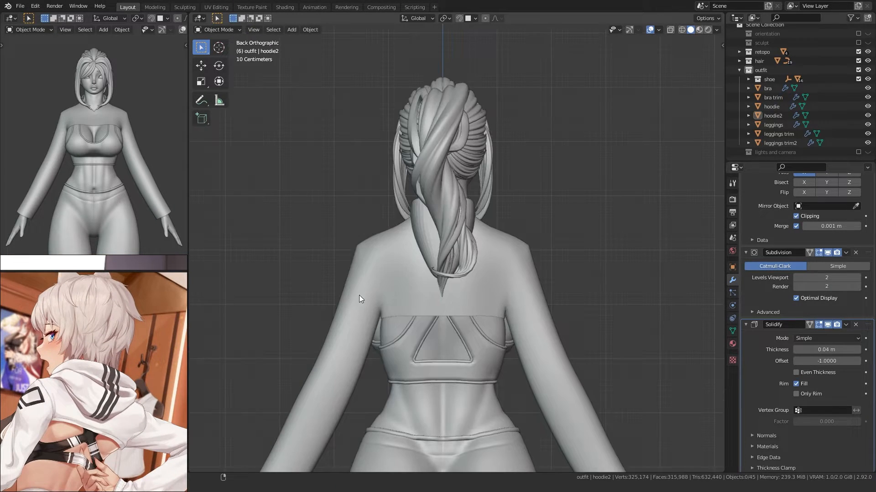
{"action": "scroll", "coordinate": [388, 312], "scroll_direction": "up", "scroll_amount": 3}
{"action": "key", "text": "ctrl+Tab"}
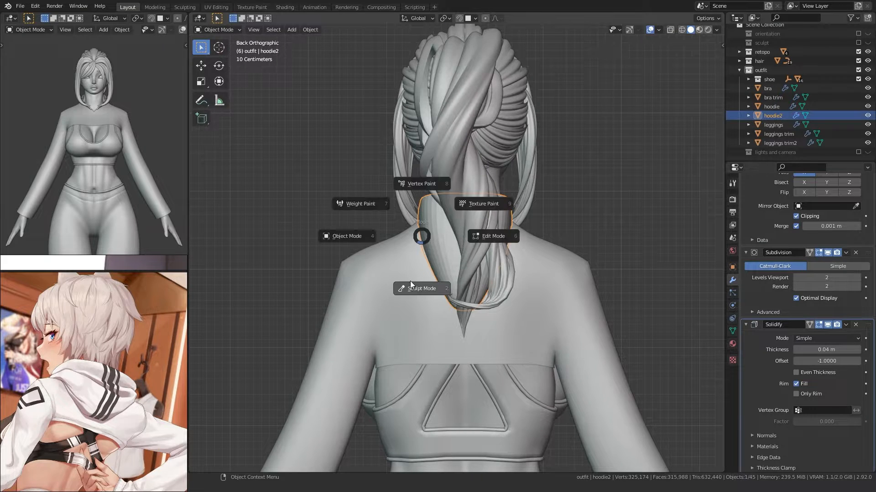
{"action": "left_click", "coordinate": [410, 282]}
{"action": "left_click_drag", "start_coordinate": [431, 238], "coordinate": [426, 237]}
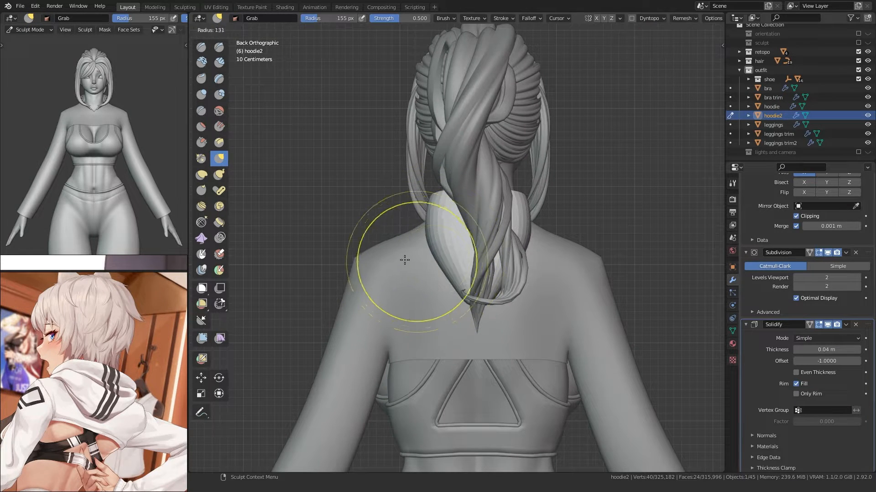
Step: Reduce the Grab brush radius to 110 px and widen the hood's sides into a rounder shape
{"action": "middle_click_drag", "start_coordinate": [364, 268], "coordinate": [386, 267], "text": "shift"}
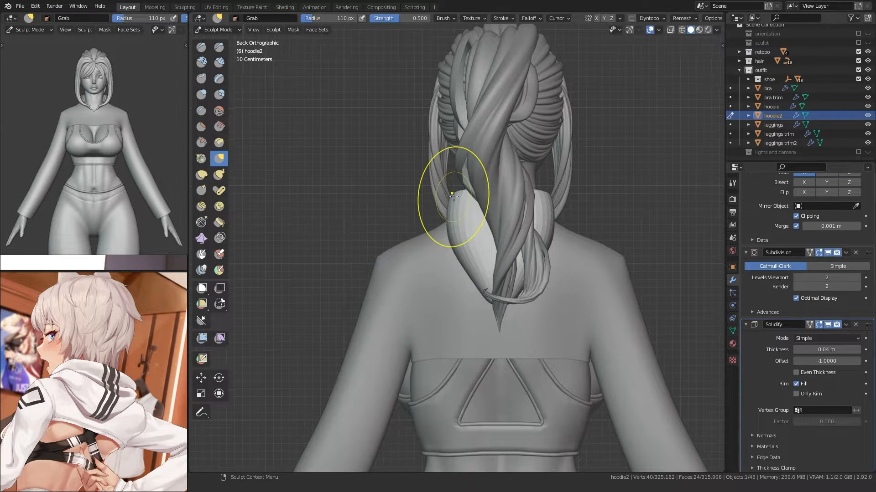
{"action": "middle_click_drag", "start_coordinate": [454, 197], "coordinate": [454, 241]}
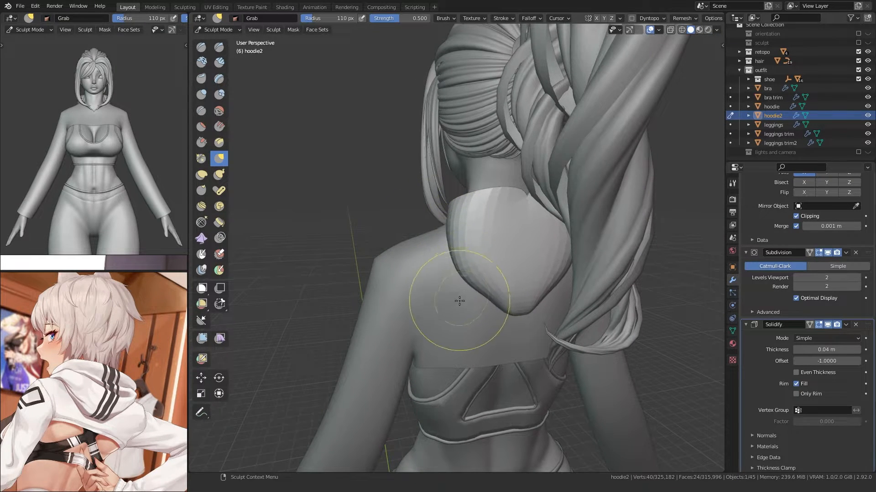
{"action": "middle_click_drag", "start_coordinate": [456, 304], "coordinate": [471, 271]}
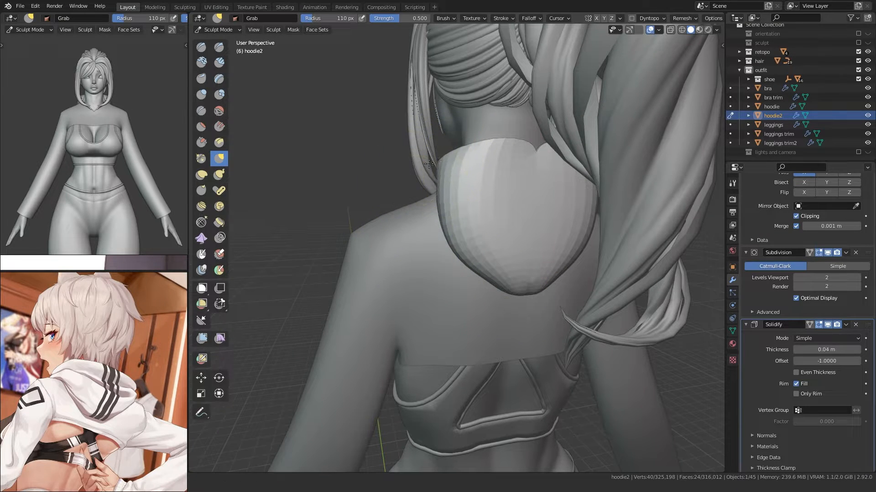
{"action": "middle_click_drag", "start_coordinate": [376, 177], "coordinate": [379, 204]}
Step: Hide the hair collection and reshape the hood's upper back rim with the Grab brush in back and side views
{"action": "key", "text": "ctrl+KP_3"}
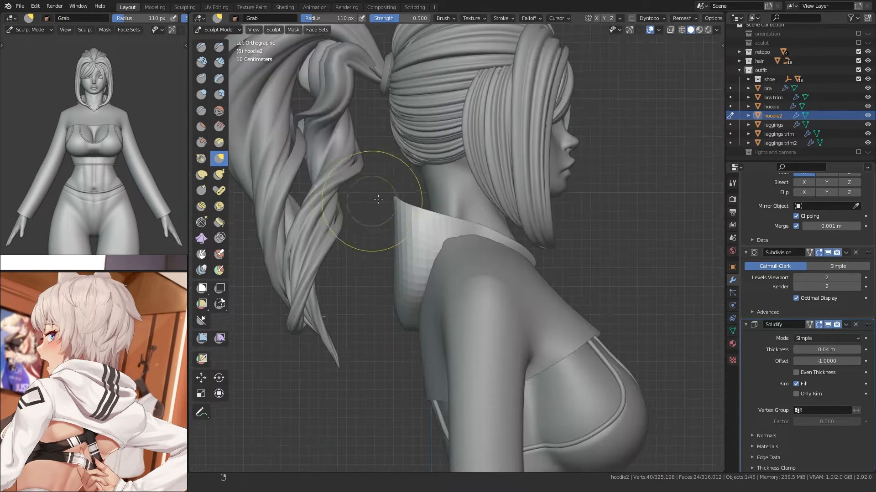
{"action": "key", "text": "ctrl+KP_1"}
{"action": "left_click", "coordinate": [858, 61]}
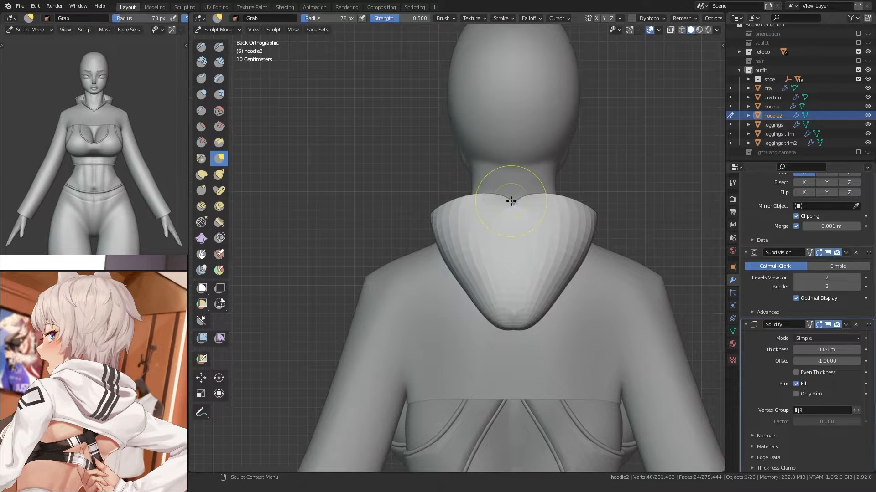
{"action": "middle_click_drag", "start_coordinate": [421, 229], "coordinate": [431, 272]}
{"action": "key", "text": "KP_3"}
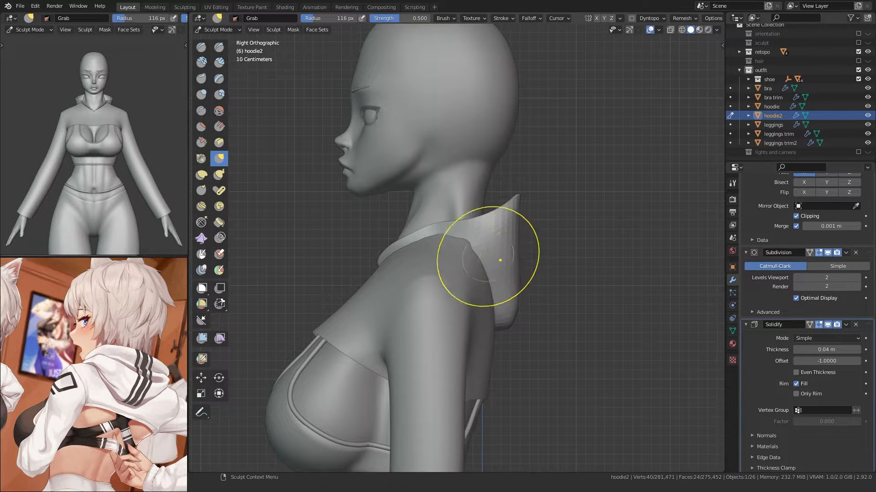
Step: Grab the collar's side in toward the neck at 125 px radius, and refine the hood's rim at 160 px
{"action": "middle_click_drag", "start_coordinate": [500, 260], "coordinate": [274, 322]}
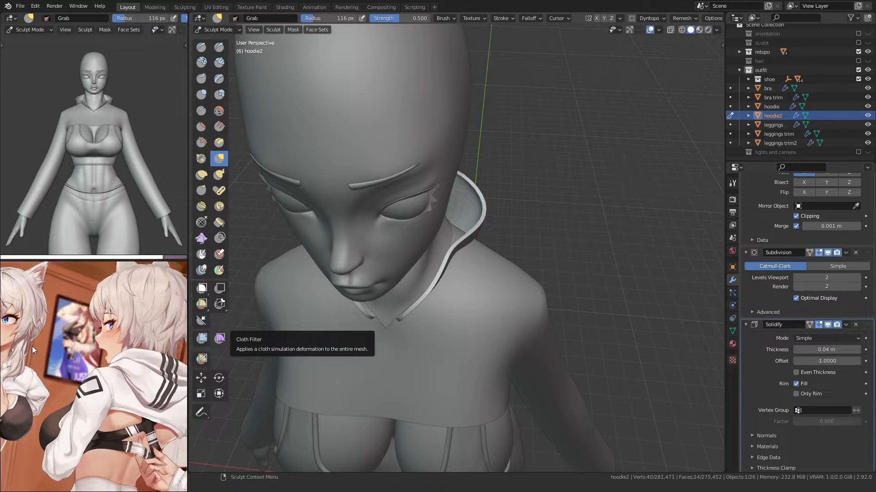
{"action": "mouse_move", "coordinate": [346, 292]}
{"action": "middle_mouse_down"}
{"action": "mouse_move", "coordinate": [445, 272]}
{"action": "mouse_move", "coordinate": [383, 230]}
{"action": "mouse_move", "coordinate": [337, 258]}
{"action": "middle_mouse_up"}
{"action": "key", "text": "f"}
{"action": "left_click", "coordinate": [441, 254]}
{"action": "left_click_drag", "start_coordinate": [433, 239], "coordinate": [423, 236]}
{"action": "mouse_move", "coordinate": [423, 242]}
{"action": "middle_mouse_down"}
{"action": "mouse_move", "coordinate": [479, 257]}
{"action": "mouse_move", "coordinate": [456, 264]}
{"action": "mouse_move", "coordinate": [494, 215]}
{"action": "middle_mouse_up"}
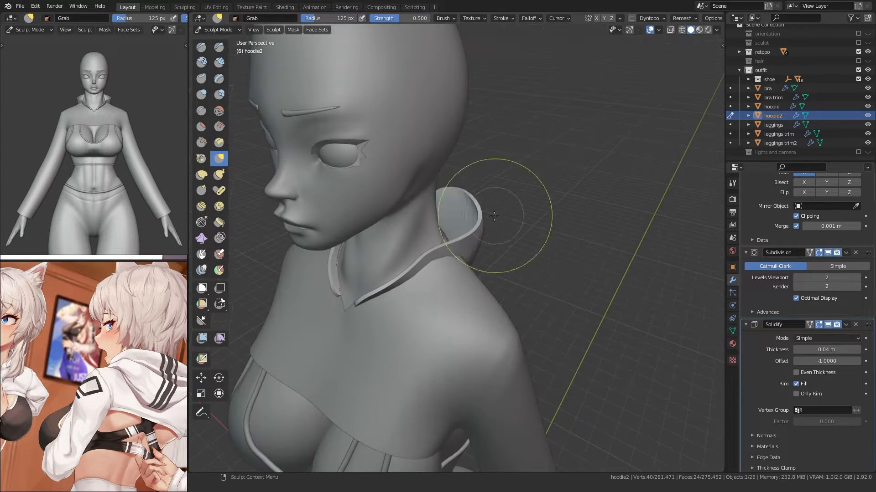
{"action": "mouse_move", "coordinate": [456, 239]}
{"action": "middle_mouse_down"}
{"action": "mouse_move", "coordinate": [485, 226]}
{"action": "mouse_move", "coordinate": [387, 242]}
{"action": "mouse_move", "coordinate": [383, 269]}
{"action": "mouse_move", "coordinate": [459, 284]}
{"action": "mouse_move", "coordinate": [510, 279]}
{"action": "middle_mouse_up"}
{"action": "key", "text": "KP_3"}
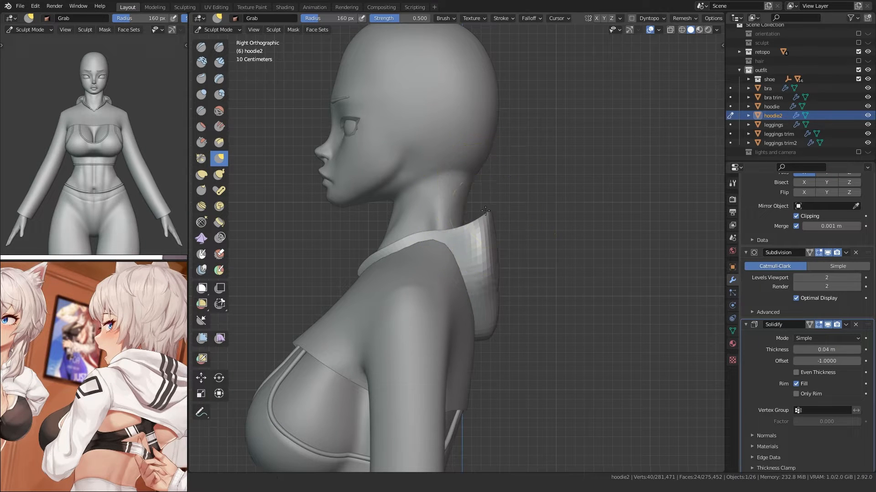
Step: Push the hood's back inward toward the shoulders in right side view, using the Grab brush at 226 px radius
{"action": "middle_click_drag", "start_coordinate": [486, 219], "coordinate": [433, 238]}
{"action": "key", "text": "KP_3"}
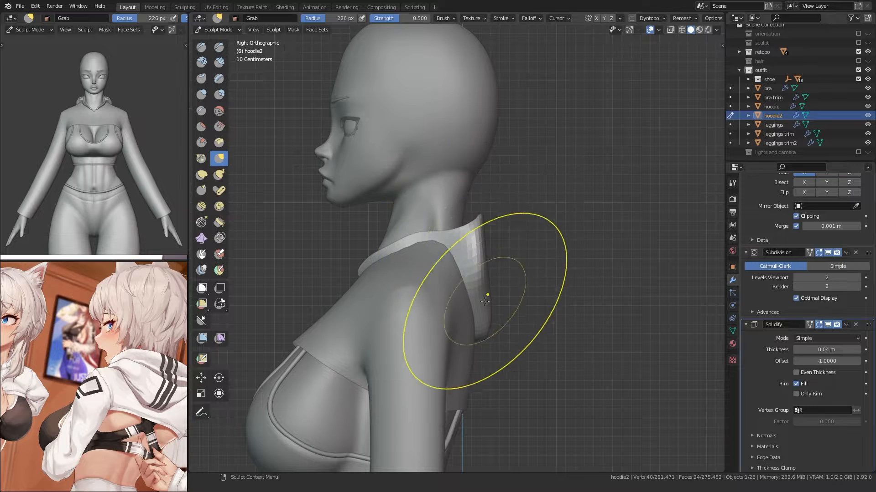
{"action": "mouse_move", "coordinate": [491, 309]}
{"action": "middle_mouse_down", "text": "shift"}
{"action": "mouse_move", "coordinate": [492, 286]}
{"action": "mouse_move", "coordinate": [470, 276]}
{"action": "mouse_move", "coordinate": [498, 261]}
{"action": "middle_mouse_up", "text": "shift"}
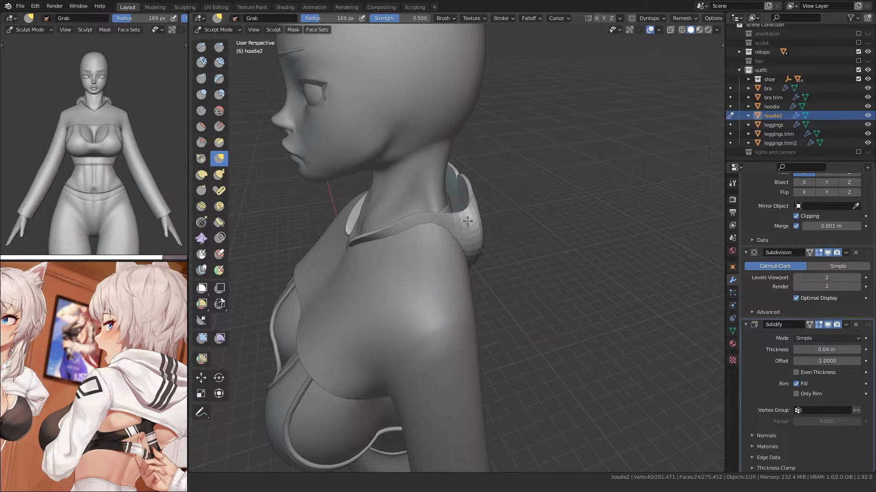
Step: Enter Edit Mode on hoodie2 and shift the collar's front edge vertices along the X axis to fit the neckline
{"action": "mouse_move", "coordinate": [468, 223]}
{"action": "middle_mouse_down"}
{"action": "mouse_move", "coordinate": [438, 265]}
{"action": "mouse_move", "coordinate": [417, 251]}
{"action": "mouse_move", "coordinate": [458, 239]}
{"action": "mouse_move", "coordinate": [445, 247]}
{"action": "mouse_move", "coordinate": [452, 232]}
{"action": "mouse_move", "coordinate": [422, 211]}
{"action": "mouse_move", "coordinate": [433, 197]}
{"action": "mouse_move", "coordinate": [489, 188]}
{"action": "mouse_move", "coordinate": [432, 176]}
{"action": "mouse_move", "coordinate": [475, 175]}
{"action": "middle_mouse_up"}
{"action": "key", "text": "Tab"}
{"action": "left_click", "coordinate": [442, 233]}
{"action": "key", "text": "g"}
{"action": "key", "text": "x"}
{"action": "left_click", "coordinate": [437, 232]}
{"action": "key", "text": "alt+z"}
{"action": "key", "text": "alt+z"}
{"action": "key", "text": "g"}
{"action": "key", "text": "x"}
{"action": "left_click", "coordinate": [444, 254]}
Step: Adjust another collar vertex along X and reposition a vertex on the collar's side by about 0.032 m in X
{"action": "key", "text": "alt+z"}
{"action": "left_click", "coordinate": [437, 227]}
{"action": "key", "text": "alt+z"}
{"action": "key", "text": "g"}
{"action": "key", "text": "x"}
{"action": "left_click", "coordinate": [420, 205]}
{"action": "key", "text": "alt+z"}
{"action": "left_click", "coordinate": [509, 189]}
{"action": "key", "text": "alt+z"}
{"action": "key", "text": "g"}
{"action": "left_click", "coordinate": [444, 176]}
{"action": "scroll", "coordinate": [519, 156], "scroll_direction": "down", "scroll_amount": 9}
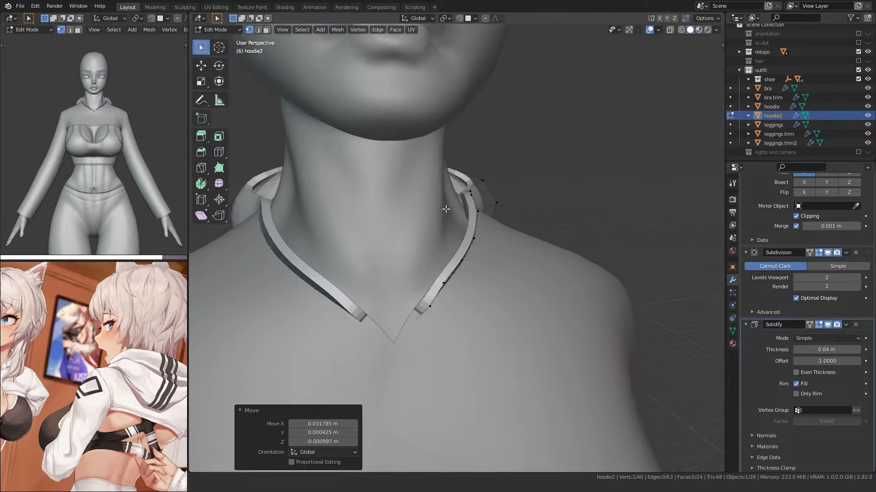
Step: Return to Sculpt Mode and grab the collar's upper edge into a straighter slope toward the hood's tip in right side view
{"action": "middle_click_drag", "start_coordinate": [447, 206], "coordinate": [444, 225]}
{"action": "key", "text": "ctrl+Tab"}
{"action": "mouse_move", "coordinate": [538, 205]}
{"action": "middle_mouse_down"}
{"action": "mouse_move", "coordinate": [459, 197]}
{"action": "mouse_move", "coordinate": [479, 146]}
{"action": "mouse_move", "coordinate": [473, 209]}
{"action": "mouse_move", "coordinate": [444, 214]}
{"action": "middle_mouse_up"}
{"action": "scroll", "coordinate": [465, 200], "scroll_direction": "up", "scroll_amount": 3}
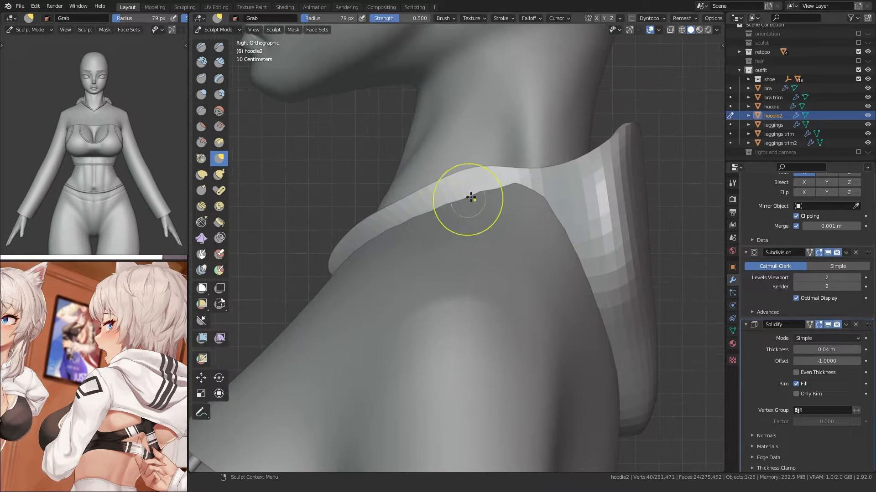
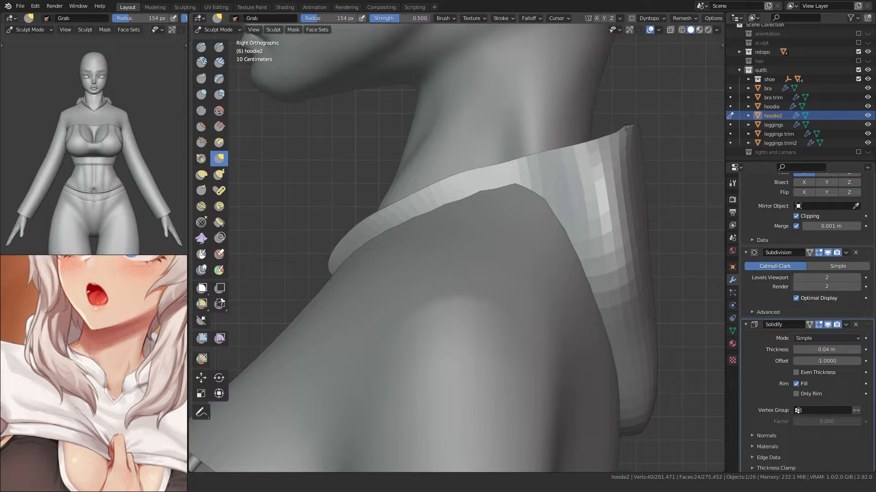
{"action": "middle_click_drag", "start_coordinate": [625, 125], "coordinate": [406, 222]}
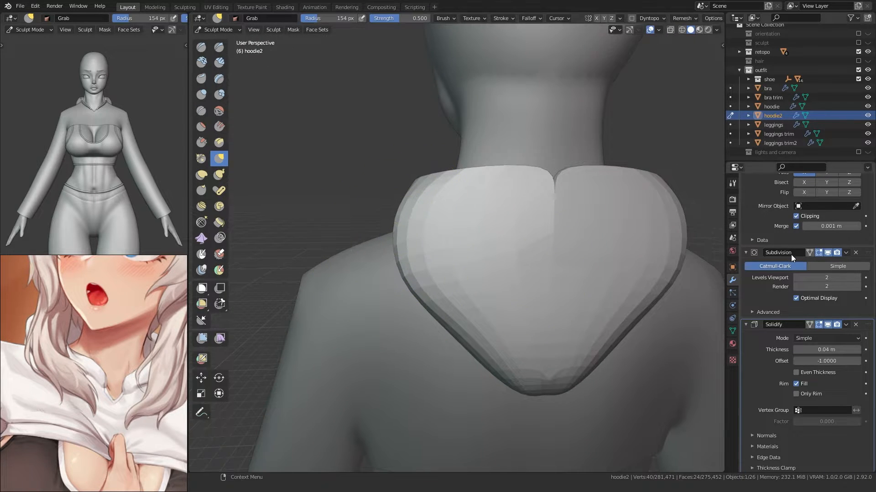
Step: Switch hoodie2 to Edit Mode and move the hood's top centre vertex along X to close the notch at the mirror seam
{"action": "scroll", "coordinate": [506, 278], "scroll_direction": "down", "scroll_amount": 3}
{"action": "key", "text": "ctrl+Tab"}
{"action": "left_click", "coordinate": [462, 256]}
{"action": "key", "text": "Tab"}
{"action": "scroll", "coordinate": [520, 192], "scroll_direction": "up", "scroll_amount": 2}
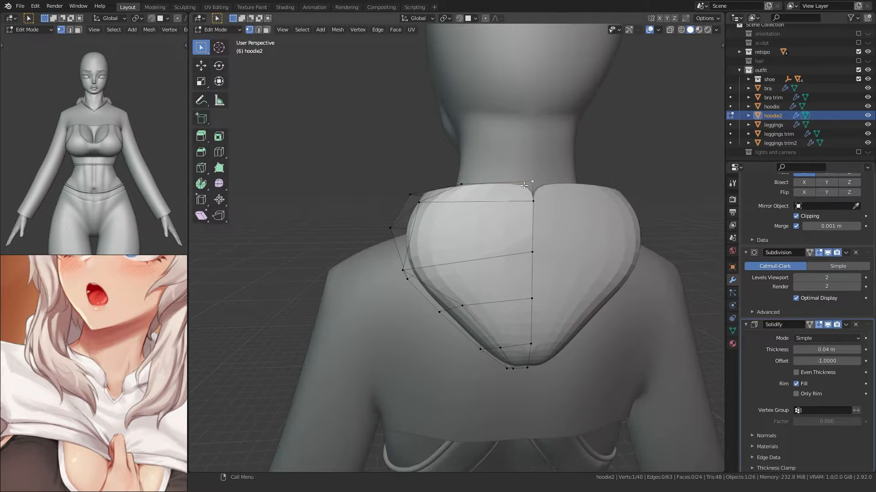
{"action": "key", "text": "g"}
{"action": "key", "text": "x"}
{"action": "left_click", "coordinate": [511, 185]}
Step: Select the path of vertices along the hood's outer side edge and move them outward along the X axis
{"action": "middle_click_drag", "start_coordinate": [509, 194], "coordinate": [471, 232]}
{"action": "left_click", "coordinate": [505, 204]}
{"action": "key", "text": "g"}
{"action": "key", "text": "x"}
{"action": "left_click", "coordinate": [473, 183]}
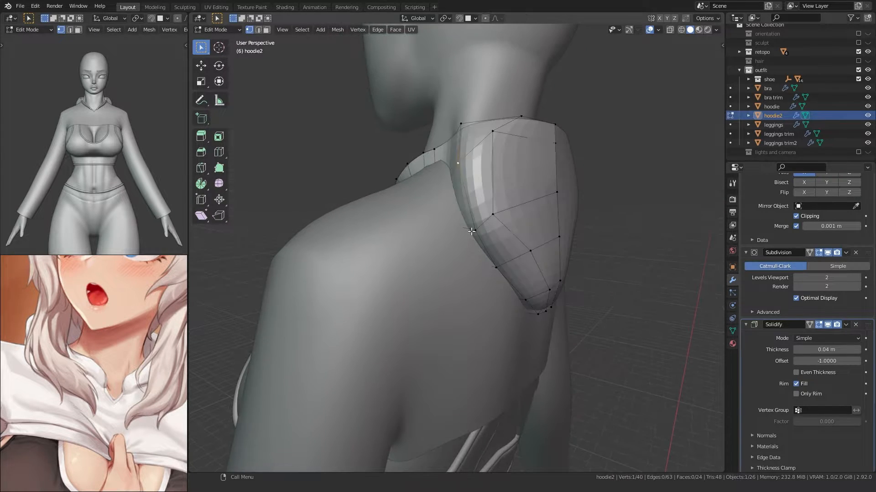
{"action": "left_click", "coordinate": [489, 269], "text": "ctrl"}
{"action": "middle_click_drag", "start_coordinate": [488, 270], "coordinate": [391, 264]}
{"action": "key", "text": "g"}
{"action": "key", "text": "x"}
{"action": "left_click", "coordinate": [430, 282]}
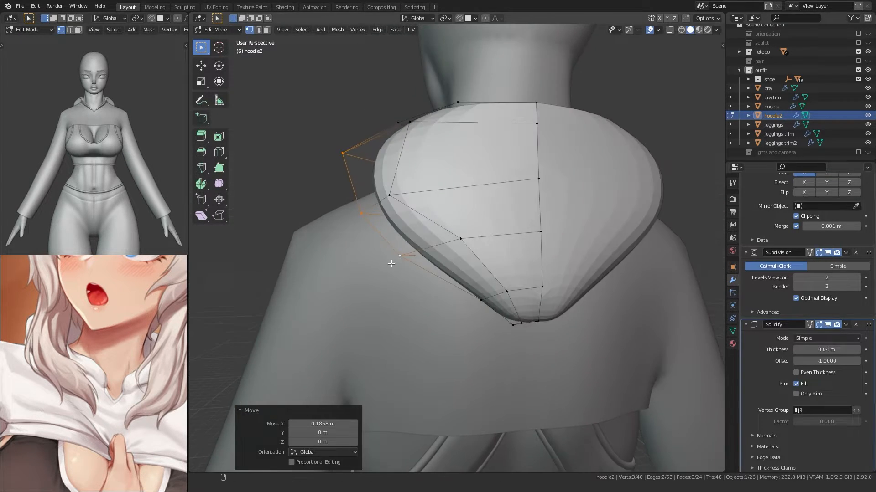
Step: Reposition the hood's lower side vertex in back orthographic view to round the lower outline
{"action": "key", "text": "KP_1"}
{"action": "key", "text": "ctrl+KP_1"}
{"action": "left_click", "coordinate": [404, 263]}
{"action": "key", "text": "g"}
{"action": "left_click", "coordinate": [387, 261]}
{"action": "key", "text": "g"}
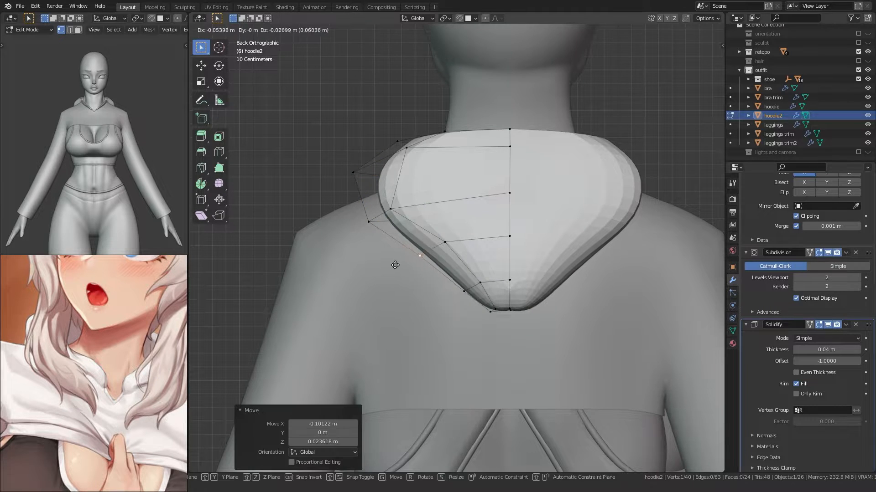
{"action": "left_click", "coordinate": [395, 265]}
Step: Pull the hood's middle and upper outer side vertices inward and slightly up to narrow its silhouette
{"action": "left_click", "coordinate": [366, 224]}
{"action": "key", "text": "g"}
{"action": "left_click", "coordinate": [376, 218]}
{"action": "key", "text": "g"}
{"action": "left_click", "coordinate": [379, 214]}
{"action": "left_click", "coordinate": [350, 173]}
{"action": "key", "text": "g"}
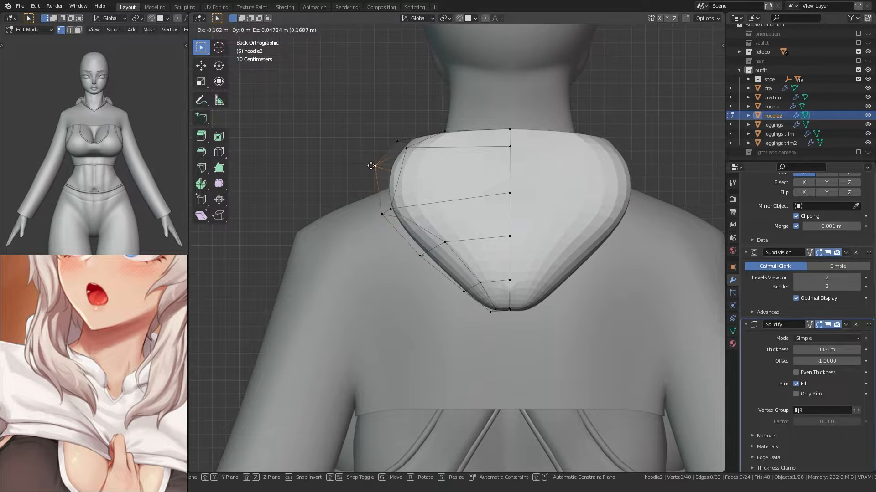
{"action": "left_click", "coordinate": [381, 163]}
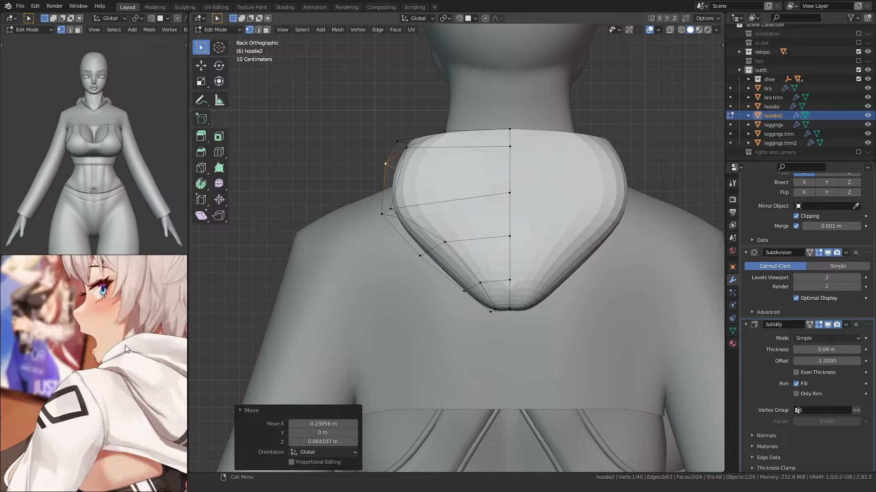
Step: Move the two vertices at the hood's widest side inward and up, and tuck the lower side vertex in
{"action": "left_click_drag", "start_coordinate": [401, 200], "coordinate": [363, 218]}
{"action": "key", "text": "g"}
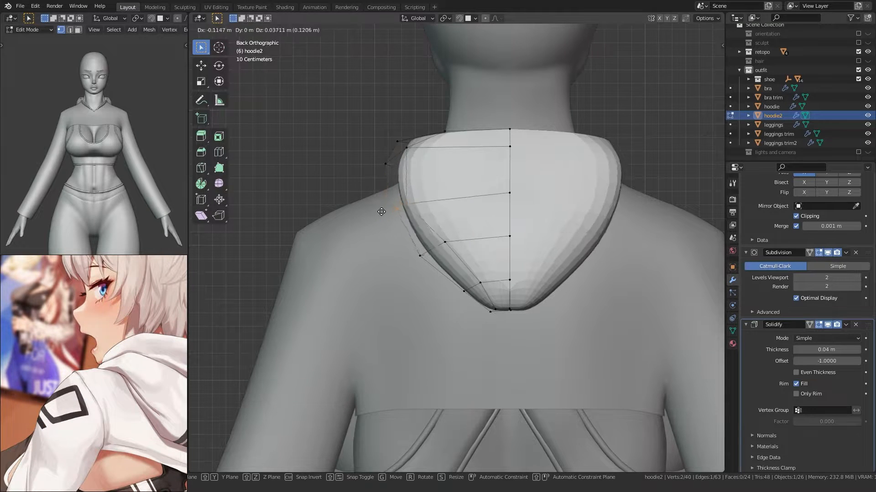
{"action": "left_click", "coordinate": [383, 209]}
{"action": "left_click", "coordinate": [429, 248]}
{"action": "key", "text": "g"}
{"action": "left_click", "coordinate": [440, 243]}
{"action": "mouse_move", "coordinate": [386, 228]}
{"action": "middle_mouse_down", "text": "shift"}
{"action": "mouse_move", "coordinate": [387, 246]}
{"action": "mouse_move", "coordinate": [488, 249]}
{"action": "mouse_move", "coordinate": [392, 239]}
{"action": "middle_mouse_up", "text": "shift"}
Step: Leave Edit Mode and shade hoodie2 smooth
{"action": "scroll", "coordinate": [365, 237], "scroll_direction": "down", "scroll_amount": 5}
{"action": "left_click", "coordinate": [318, 233]}
{"action": "key", "text": "Tab"}
{"action": "left_click", "coordinate": [319, 232]}
{"action": "middle_click_drag", "start_coordinate": [318, 232], "coordinate": [473, 237]}
{"action": "scroll", "coordinate": [360, 263], "scroll_direction": "up", "scroll_amount": 4}
Step: Move the hood's loose centre vertices at the upper rim and bottom tip along X onto the mirror seam
{"action": "left_click", "coordinate": [454, 250]}
{"action": "key", "text": "Tab"}
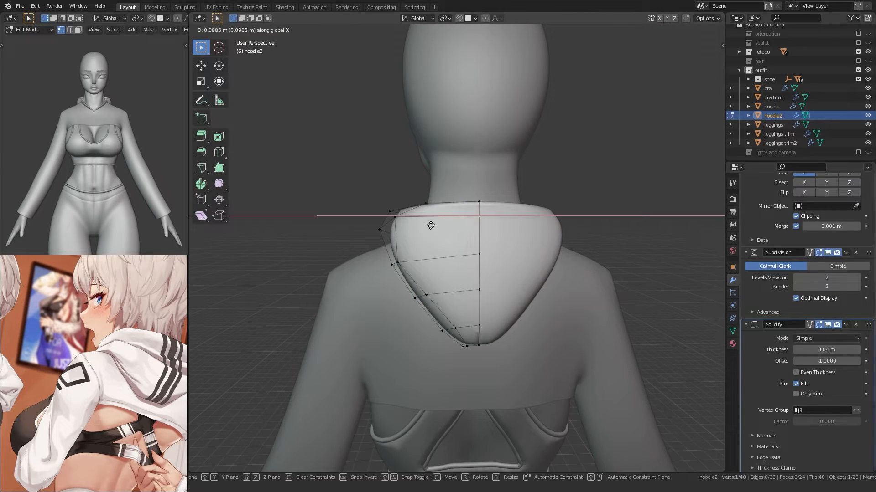
{"action": "left_click", "coordinate": [431, 225]}
{"action": "scroll", "coordinate": [406, 212], "scroll_direction": "up", "scroll_amount": 5}
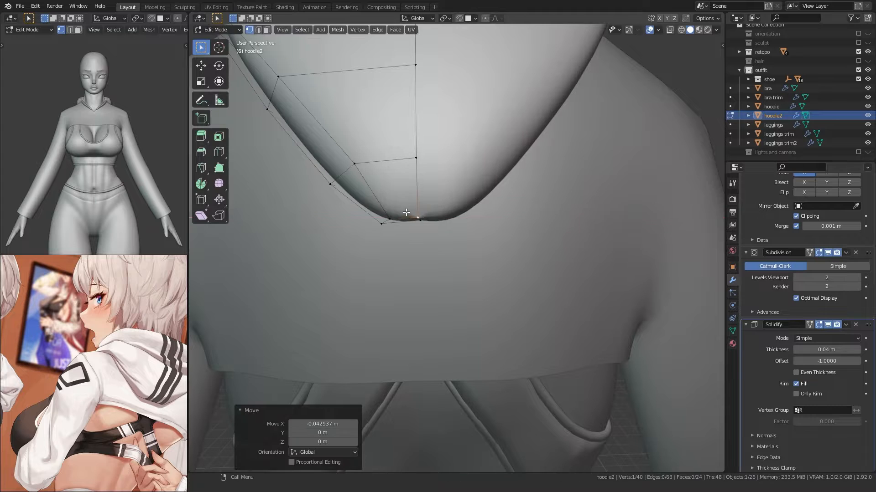
{"action": "key", "text": "Tab"}
{"action": "scroll", "coordinate": [355, 195], "scroll_direction": "down", "scroll_amount": 5}
Step: Select the hidden bottom rim vertex of the hood with X-ray and move it about 0.069 m along X to close the tip
{"action": "left_click", "coordinate": [254, 160]}
{"action": "middle_click_drag", "start_coordinate": [254, 160], "coordinate": [314, 169]}
{"action": "scroll", "coordinate": [396, 172], "scroll_direction": "up", "scroll_amount": 5}
{"action": "key", "text": "Tab"}
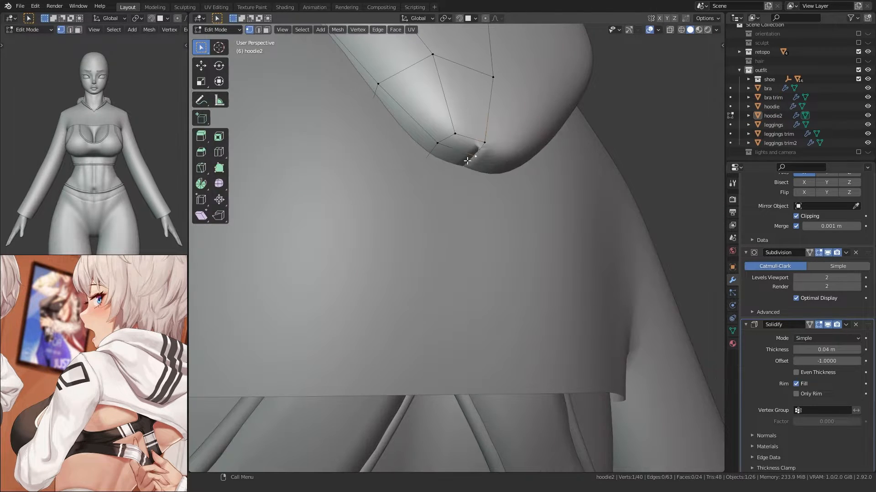
{"action": "left_click", "coordinate": [450, 158]}
{"action": "key", "text": "alt+z"}
{"action": "left_click", "coordinate": [450, 170]}
{"action": "key", "text": "alt+z"}
{"action": "key", "text": "g"}
{"action": "left_click", "coordinate": [406, 171]}
{"action": "scroll", "coordinate": [406, 171], "scroll_direction": "down", "scroll_amount": 4}
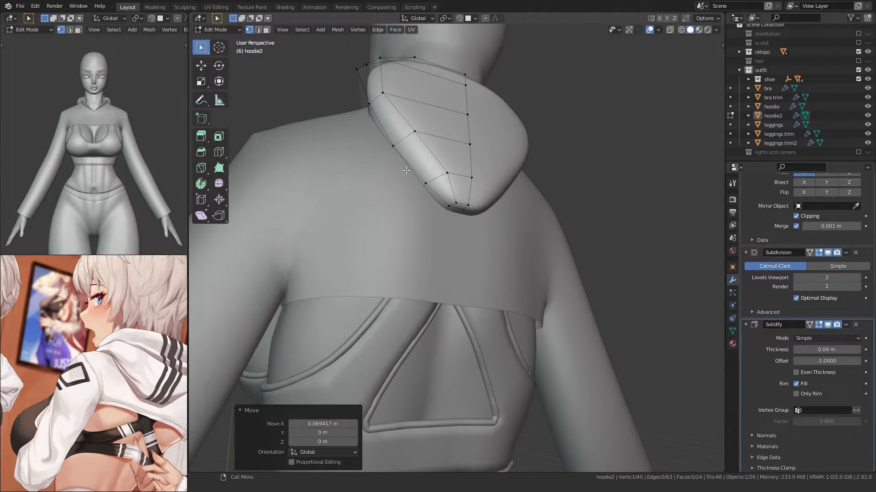
Step: Examine how the smoothed hood and collar sit on the hoodie around the back, neck and shoulder
{"action": "middle_click_drag", "start_coordinate": [273, 93], "coordinate": [363, 162]}
{"action": "key", "text": "Tab"}
{"action": "middle_click_drag", "start_coordinate": [285, 176], "coordinate": [352, 170]}
{"action": "middle_click_drag", "start_coordinate": [479, 183], "coordinate": [485, 225]}
{"action": "scroll", "coordinate": [437, 218], "scroll_direction": "up", "scroll_amount": 3}
{"action": "left_click", "coordinate": [431, 226]}
{"action": "scroll", "coordinate": [417, 230], "scroll_direction": "down", "scroll_amount": 3}
{"action": "scroll", "coordinate": [490, 237], "scroll_direction": "up", "scroll_amount": 4}
{"action": "key", "text": "Tab"}
{"action": "key", "text": "Tab"}
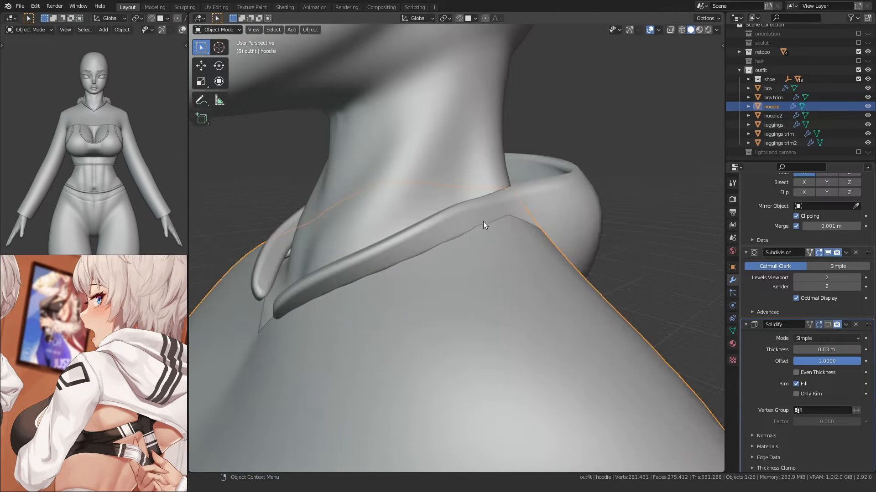
Step: Edit hoodie2 in X-ray and raise the collar's lower edge vertex over the shoulder by about 0.077 m in Z
{"action": "left_click", "coordinate": [486, 220]}
{"action": "key", "text": "Tab"}
{"action": "left_click", "coordinate": [489, 190]}
{"action": "key", "text": "alt+z"}
{"action": "middle_click_drag", "start_coordinate": [489, 190], "coordinate": [468, 235]}
{"action": "left_click", "coordinate": [466, 238]}
{"action": "key", "text": "KP_Decimal"}
{"action": "scroll", "coordinate": [420, 218], "scroll_direction": "down", "scroll_amount": 3}
{"action": "middle_click_drag", "start_coordinate": [420, 218], "coordinate": [430, 225]}
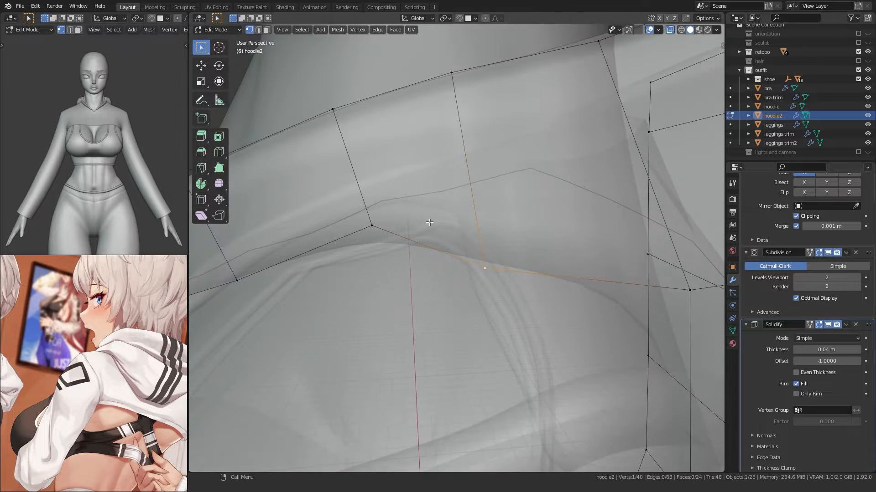
{"action": "key", "text": "g"}
{"action": "left_click", "coordinate": [446, 138]}
Step: Move the neighbouring lower edge vertex where the collar meets the hood up along the shoulder line
{"action": "key", "text": "alt+z"}
{"action": "scroll", "coordinate": [410, 173], "scroll_direction": "down", "scroll_amount": 1}
{"action": "middle_click_drag", "start_coordinate": [397, 182], "coordinate": [436, 187]}
{"action": "key", "text": "alt+z"}
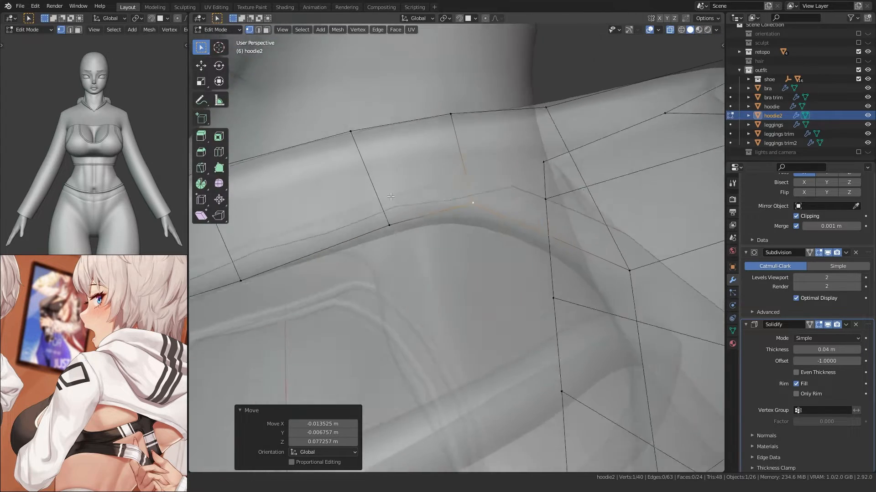
{"action": "middle_click_drag", "start_coordinate": [588, 248], "coordinate": [487, 224], "text": "shift"}
{"action": "left_click", "coordinate": [541, 219]}
{"action": "key", "text": "alt+z"}
{"action": "key", "text": "g"}
{"action": "left_click", "coordinate": [555, 195]}
{"action": "scroll", "coordinate": [511, 204], "scroll_direction": "down", "scroll_amount": 2}
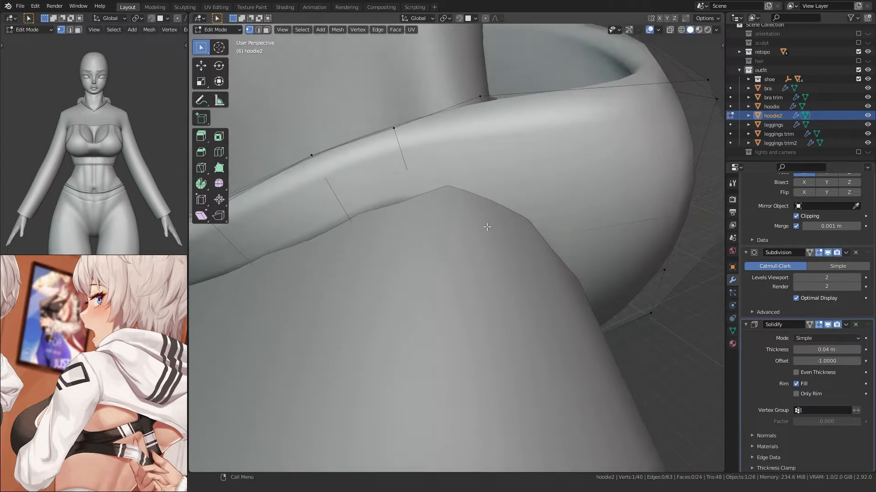
{"action": "scroll", "coordinate": [470, 255], "scroll_direction": "down", "scroll_amount": 6}
Step: Leave Edit Mode, raise the hoodie's viewport subdivision level, and select hoodie2
{"action": "key", "text": "Tab"}
{"action": "left_click", "coordinate": [451, 279]}
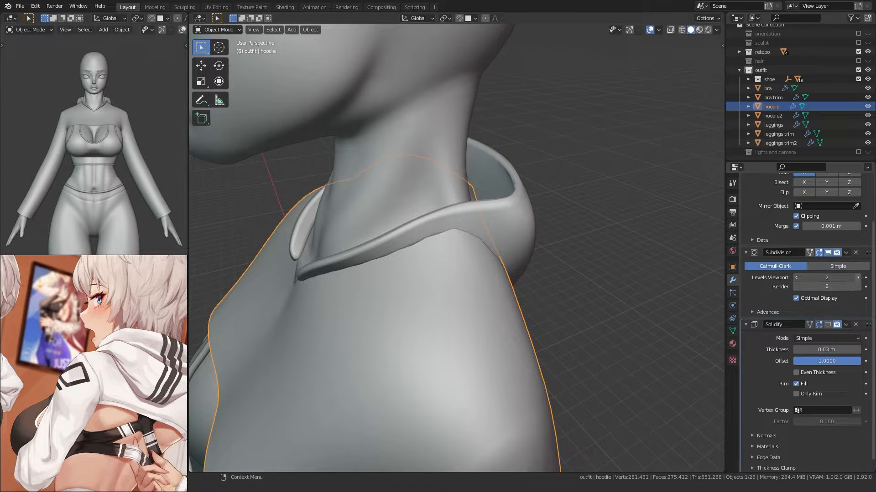
{"action": "scroll", "coordinate": [485, 256], "scroll_direction": "down", "scroll_amount": 2}
{"action": "left_click", "coordinate": [462, 218]}
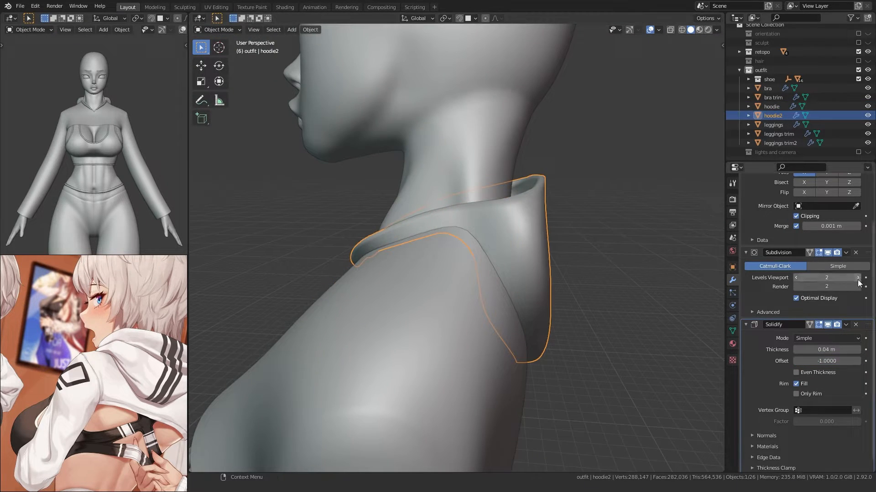
Step: Examine the smoothed hood and shoulders from several angles and compare them with the reference outfit
{"action": "middle_click_drag", "start_coordinate": [404, 247], "coordinate": [634, 235]}
{"action": "middle_click_drag", "start_coordinate": [565, 276], "coordinate": [342, 313]}
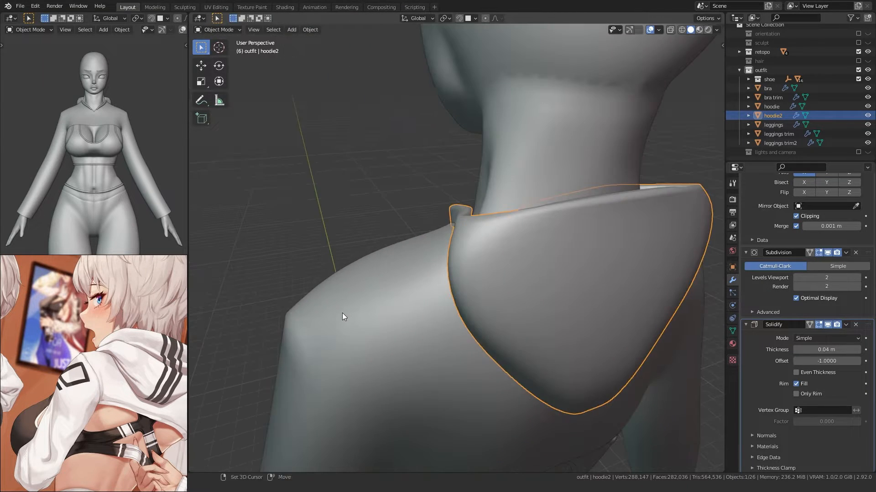
{"action": "scroll", "coordinate": [346, 304], "scroll_direction": "down", "scroll_amount": 6}
{"action": "left_click", "coordinate": [385, 242]}
{"action": "scroll", "coordinate": [384, 245], "scroll_direction": "down", "scroll_amount": 2}
{"action": "middle_click_drag", "start_coordinate": [365, 255], "coordinate": [405, 300]}
{"action": "scroll", "coordinate": [365, 298], "scroll_direction": "up", "scroll_amount": 2}
Step: Select the vertex path along the hood's lower inner edge in X-ray Edit Mode and extrude it about 0.134 m upward in back view
{"action": "left_click", "coordinate": [466, 258]}
{"action": "key", "text": "Tab"}
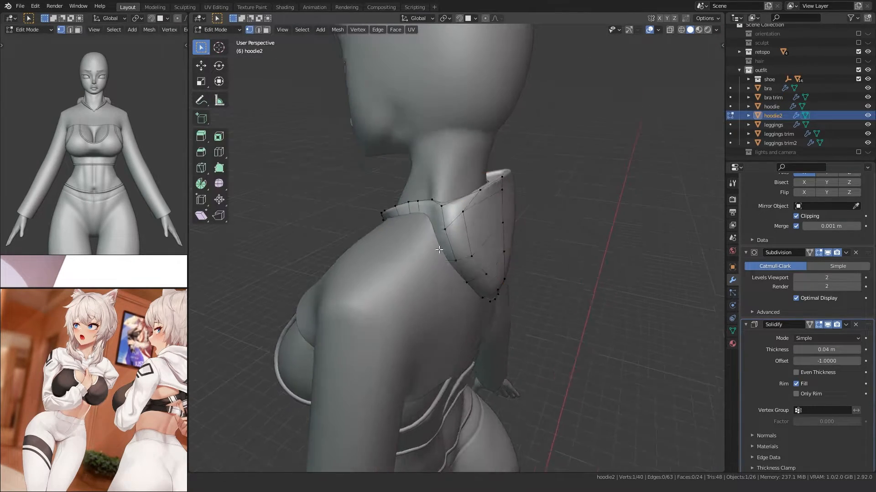
{"action": "key", "text": "alt+z"}
{"action": "middle_click_drag", "start_coordinate": [466, 259], "coordinate": [485, 299]}
{"action": "left_click", "coordinate": [436, 275]}
{"action": "left_click", "coordinate": [485, 299], "text": "ctrl"}
{"action": "key", "text": "ctrl+KP_1"}
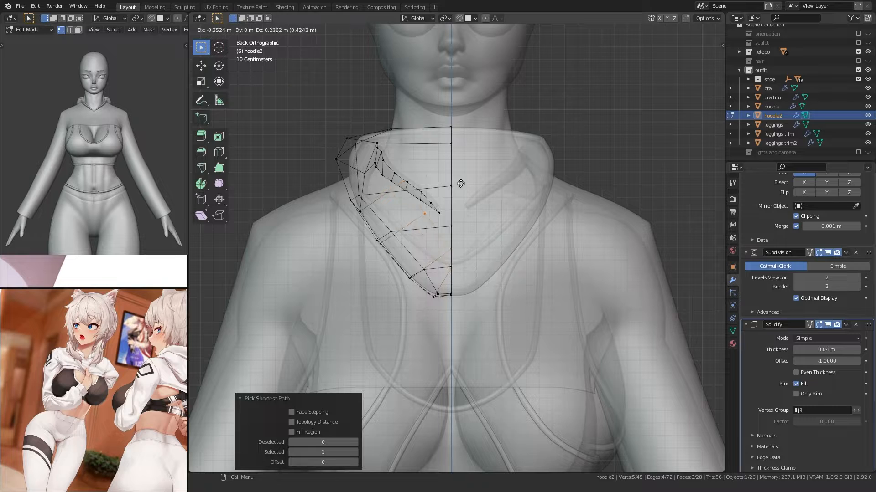
{"action": "left_click", "coordinate": [413, 207]}
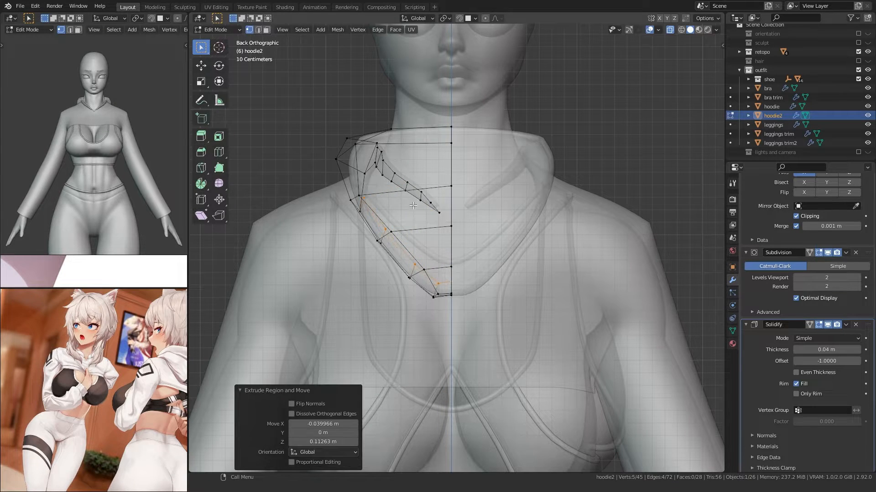
{"action": "key", "text": "ctrl+z"}
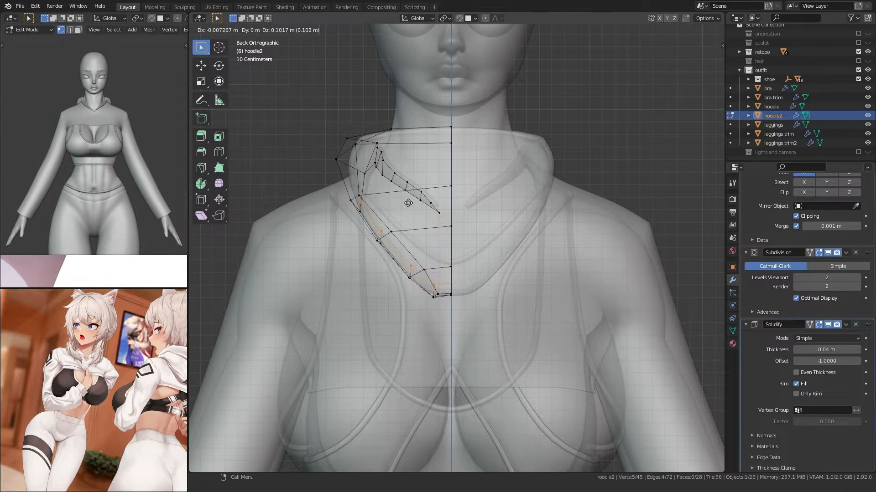
{"action": "left_click", "coordinate": [414, 200]}
{"action": "middle_click_drag", "start_coordinate": [413, 199], "coordinate": [430, 221]}
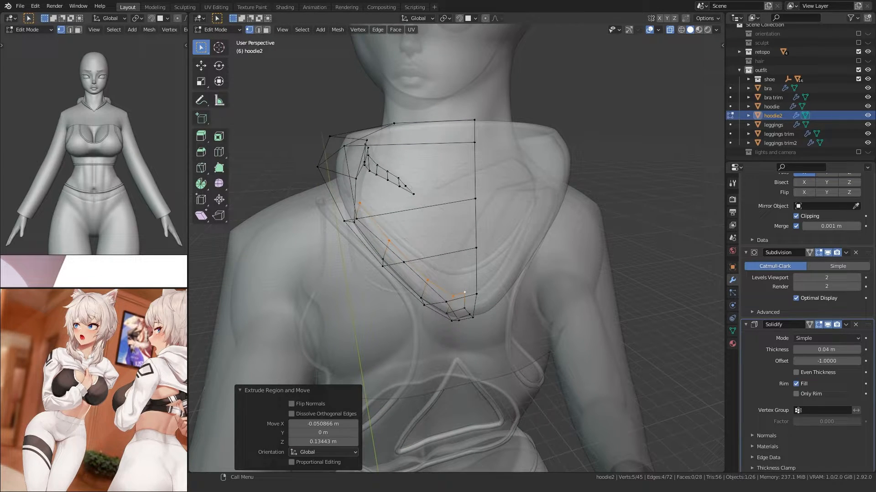
Step: Extrude the hood's inner edge 0.257 m straight up along Z, and extrude the resulting edge path upward again toward the neck
{"action": "middle_click_drag", "start_coordinate": [410, 188], "coordinate": [421, 236]}
{"action": "key", "text": "ctrl+KP_1"}
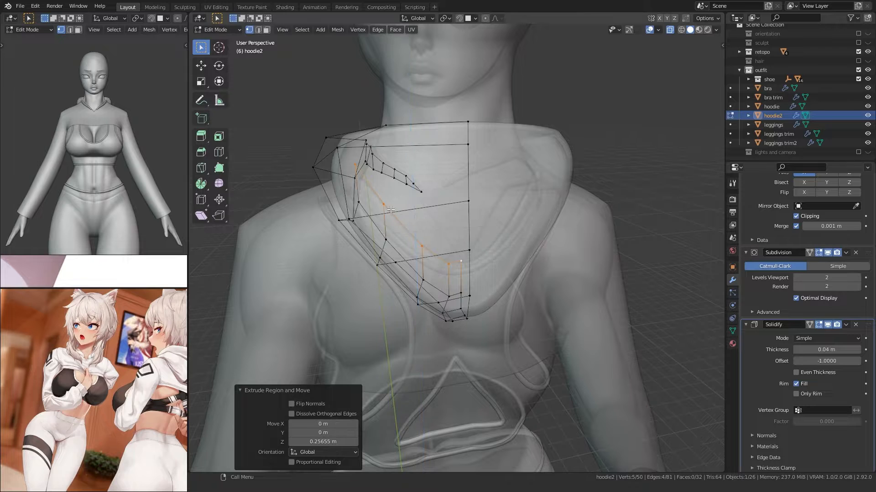
{"action": "left_click", "coordinate": [461, 260]}
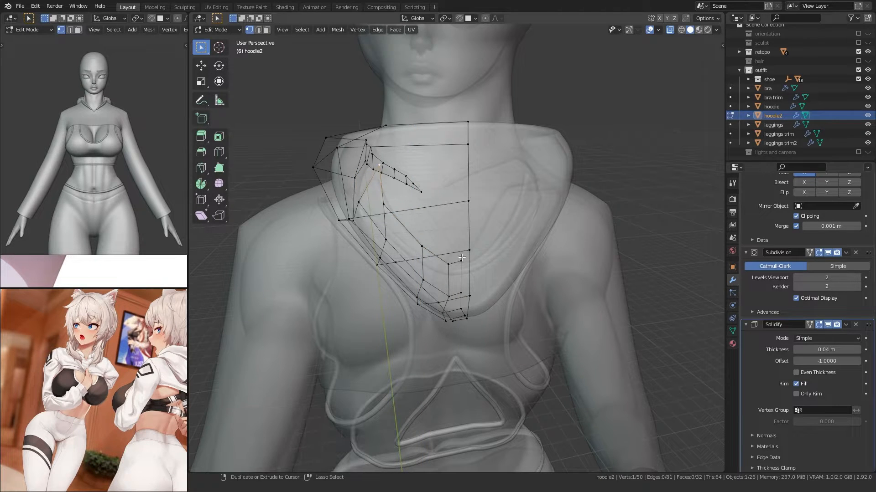
{"action": "left_click", "coordinate": [429, 266], "text": "ctrl"}
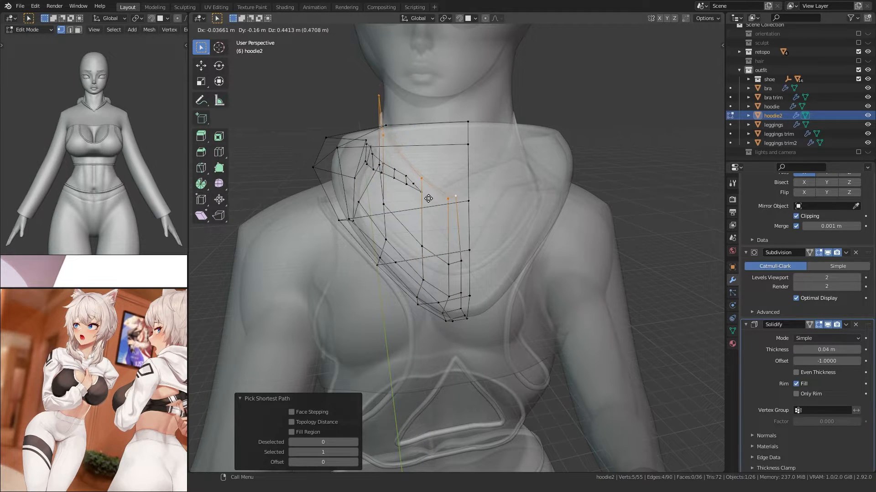
{"action": "left_click", "coordinate": [428, 199]}
{"action": "middle_click_drag", "start_coordinate": [429, 199], "coordinate": [392, 238]}
Step: Select the newly extruded vertex path on hoodie2's hood lining and flatten it by scaling it to zero along Z
{"action": "key", "text": "alt+z"}
{"action": "key", "text": "alt+z"}
{"action": "left_click", "coordinate": [468, 229]}
{"action": "left_click", "coordinate": [451, 255], "text": "ctrl"}
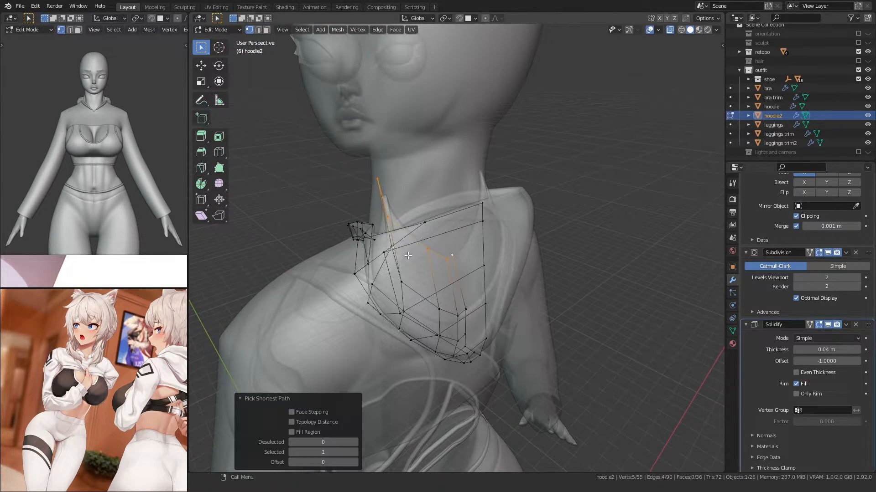
{"action": "key", "text": "s"}
{"action": "key", "text": "z"}
{"action": "key", "text": "Return"}
Step: Raise the flattened lining edge about 0.082 m along Z
{"action": "key", "text": "KP_3"}
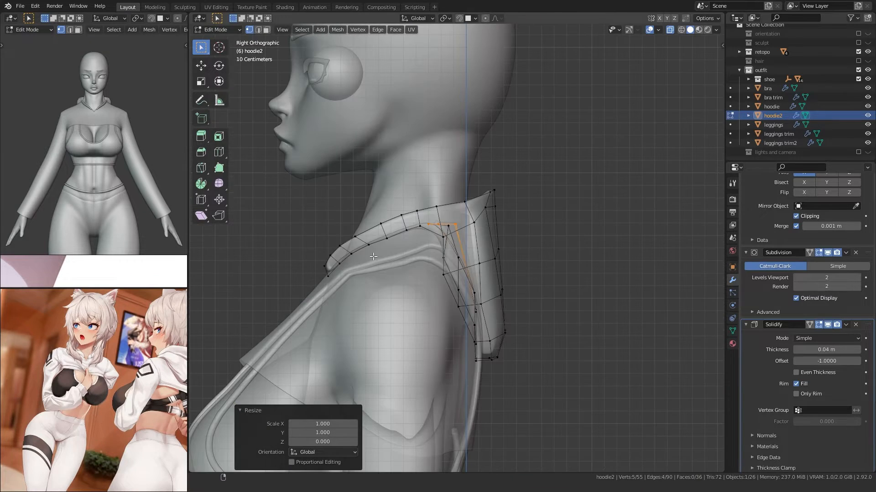
{"action": "middle_click_drag", "start_coordinate": [375, 250], "coordinate": [390, 276]}
{"action": "key", "text": "g"}
{"action": "key", "text": "z"}
{"action": "left_click", "coordinate": [386, 286]}
{"action": "key", "text": "alt+z"}
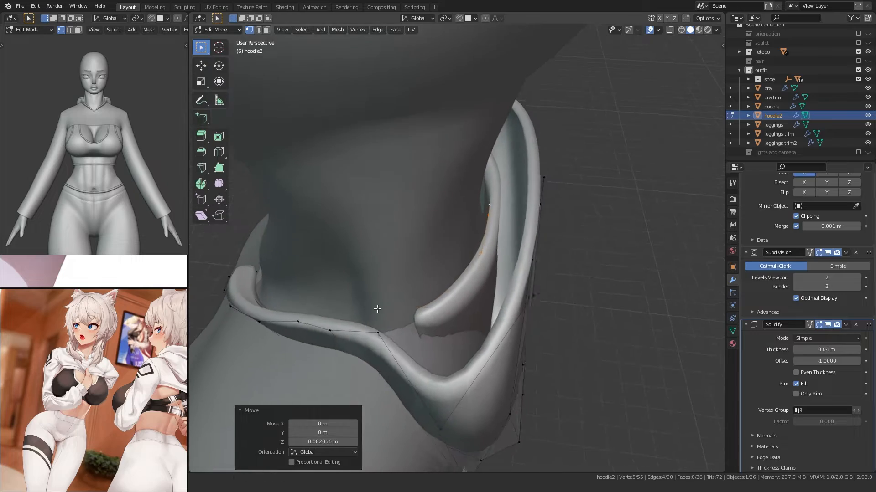
Step: Select the two-vertex edge at the side of the hood lining in X-ray, rotate it about 21°, and reposition it beside the collar
{"action": "middle_click_drag", "start_coordinate": [377, 309], "coordinate": [453, 219]}
{"action": "key", "text": "alt+z"}
{"action": "left_click", "coordinate": [434, 258]}
{"action": "left_click", "coordinate": [442, 269], "text": "ctrl"}
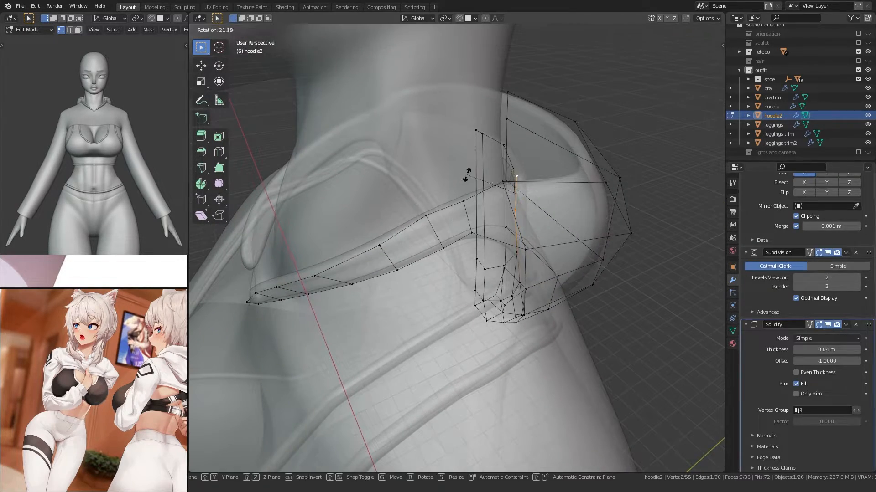
{"action": "left_click", "coordinate": [467, 175]}
{"action": "key", "text": "alt+z"}
{"action": "middle_click_drag", "start_coordinate": [467, 175], "coordinate": [387, 234]}
{"action": "key", "text": "g"}
{"action": "left_click", "coordinate": [339, 217]}
Step: Leave Edit Mode and hide the hoodie object to expose hoodie2's shape over the shoulders
{"action": "key", "text": "Tab"}
{"action": "key", "text": "KP_3"}
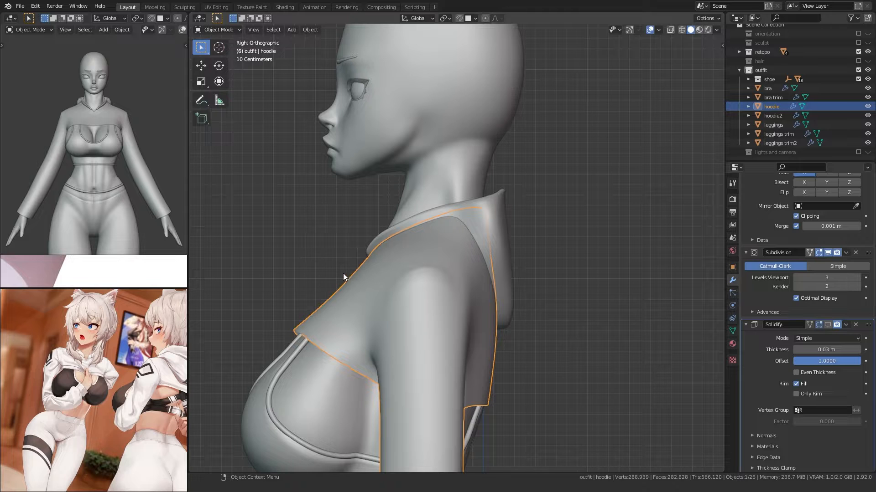
{"action": "key", "text": "h"}
{"action": "middle_click_drag", "start_coordinate": [379, 266], "coordinate": [465, 245]}
{"action": "scroll", "coordinate": [428, 250], "scroll_direction": "down", "scroll_amount": 4}
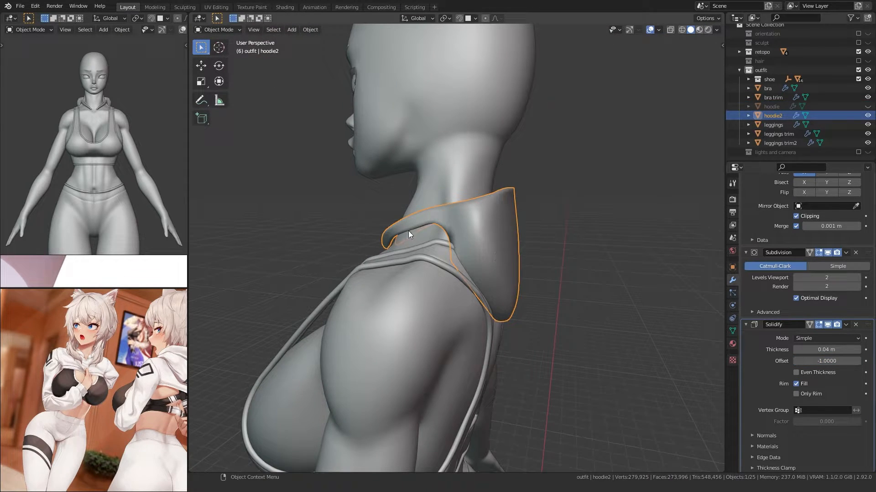
Step: Hide the body retopo, bra and bra trim so that hoodie2's hood can be inspected on its own
{"action": "left_click", "coordinate": [422, 142]}
{"action": "key", "text": "h"}
{"action": "middle_click_drag", "start_coordinate": [422, 141], "coordinate": [404, 219]}
{"action": "left_click_drag", "start_coordinate": [401, 291], "coordinate": [421, 256]}
{"action": "key", "text": "h"}
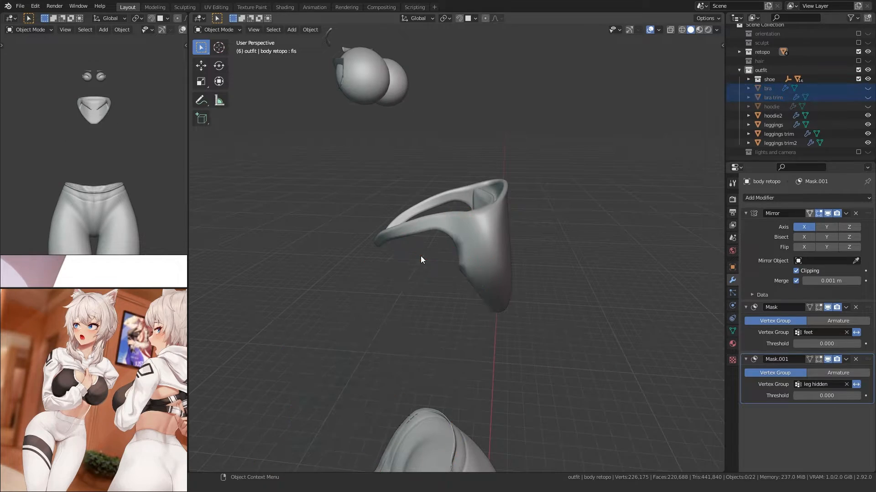
{"action": "middle_click_drag", "start_coordinate": [420, 256], "coordinate": [466, 233]}
{"action": "scroll", "coordinate": [454, 255], "scroll_direction": "up", "scroll_amount": 5}
{"action": "scroll", "coordinate": [400, 267], "scroll_direction": "down", "scroll_amount": 3}
Step: Enter Edit Mode on hoodie2 and fill a face between the lining's side edge and the adjoining collar edge
{"action": "left_click", "coordinate": [401, 269]}
{"action": "key", "text": "Tab"}
{"action": "key", "text": "alt+z"}
{"action": "left_click", "coordinate": [513, 250]}
{"action": "middle_click_drag", "start_coordinate": [513, 250], "coordinate": [521, 202]}
{"action": "left_click", "coordinate": [524, 206], "text": "ctrl"}
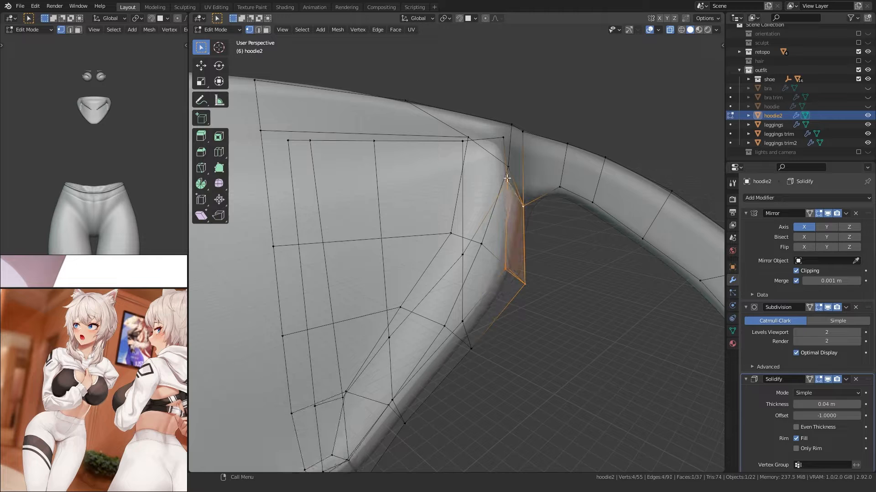
Step: Reposition the vertices around the new side face to smooth the junction between the lining and the collar
{"action": "key", "text": "alt+z"}
{"action": "middle_click_drag", "start_coordinate": [515, 158], "coordinate": [504, 185]}
{"action": "key", "text": "ctrl+z"}
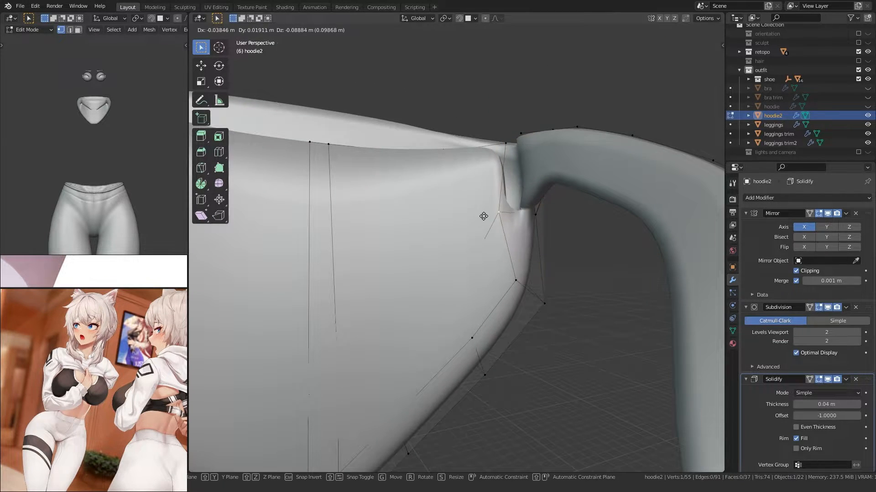
{"action": "left_click", "coordinate": [474, 172]}
{"action": "key", "text": "alt+z"}
{"action": "left_click", "coordinate": [535, 214]}
{"action": "key", "text": "alt+z"}
{"action": "middle_click_drag", "start_coordinate": [534, 214], "coordinate": [339, 194]}
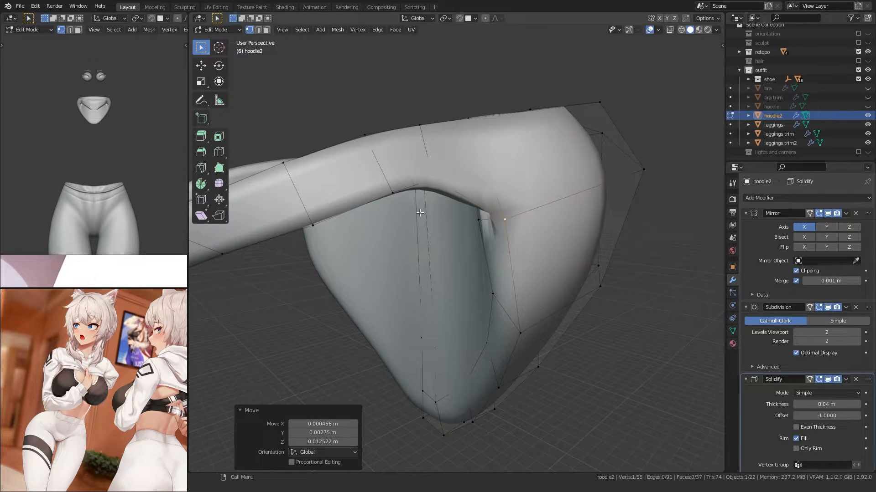
{"action": "middle_click_drag", "start_coordinate": [420, 212], "coordinate": [433, 239]}
{"action": "key", "text": "alt+z"}
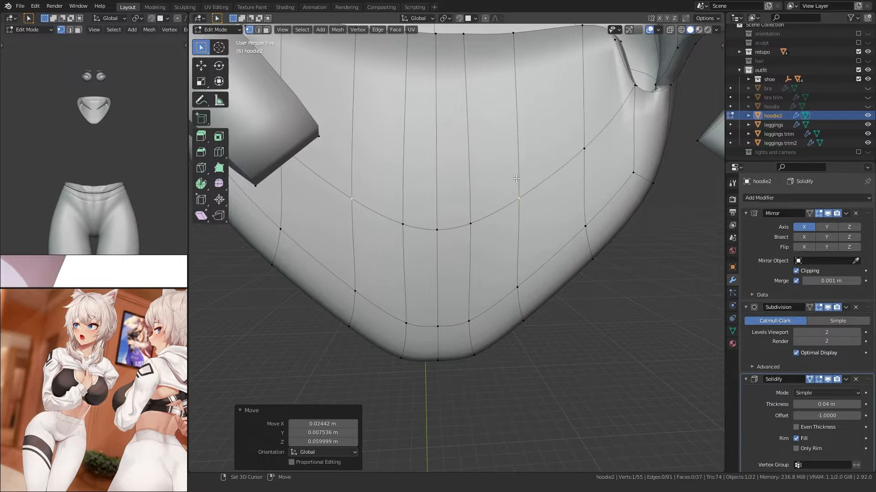
Step: Move the lining's upper corner vertex outward and up toward the collar, by about 0.106 m in X, -0.082 m in Y and 0.103 m in Z
{"action": "middle_click_drag", "start_coordinate": [516, 179], "coordinate": [567, 218]}
{"action": "key", "text": "g"}
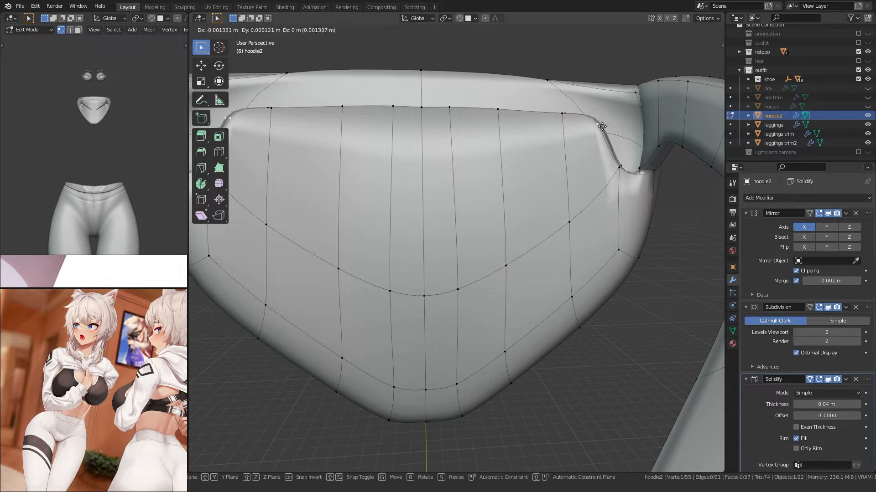
{"action": "middle_click_drag", "start_coordinate": [577, 113], "coordinate": [600, 144]}
{"action": "key", "text": "g"}
{"action": "left_click", "coordinate": [631, 118]}
{"action": "middle_click_drag", "start_coordinate": [630, 118], "coordinate": [462, 139]}
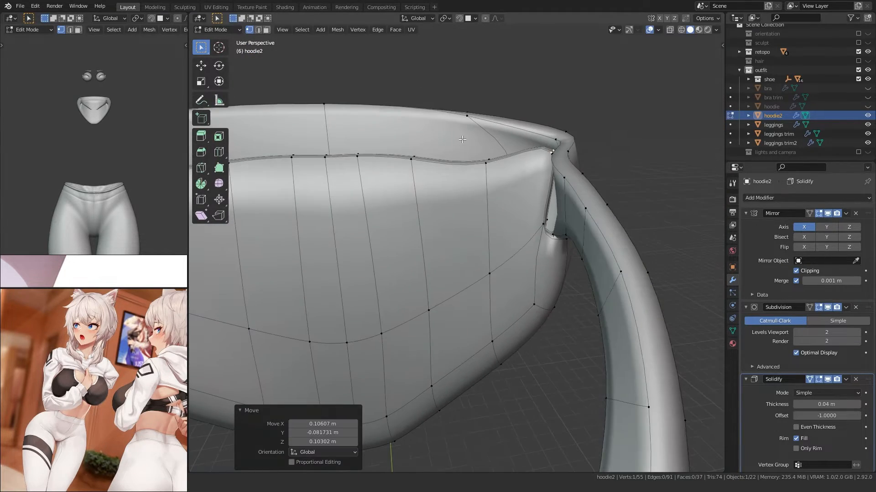
Step: Adjust the vertices below and beside the lining's upper corner to close the gap against the collar
{"action": "left_click", "coordinate": [545, 232]}
{"action": "mouse_move", "coordinate": [544, 233]}
{"action": "middle_mouse_down"}
{"action": "mouse_move", "coordinate": [533, 213]}
{"action": "mouse_move", "coordinate": [549, 266]}
{"action": "mouse_move", "coordinate": [536, 222]}
{"action": "middle_mouse_up"}
{"action": "left_click", "coordinate": [535, 235]}
{"action": "left_click", "coordinate": [460, 196]}
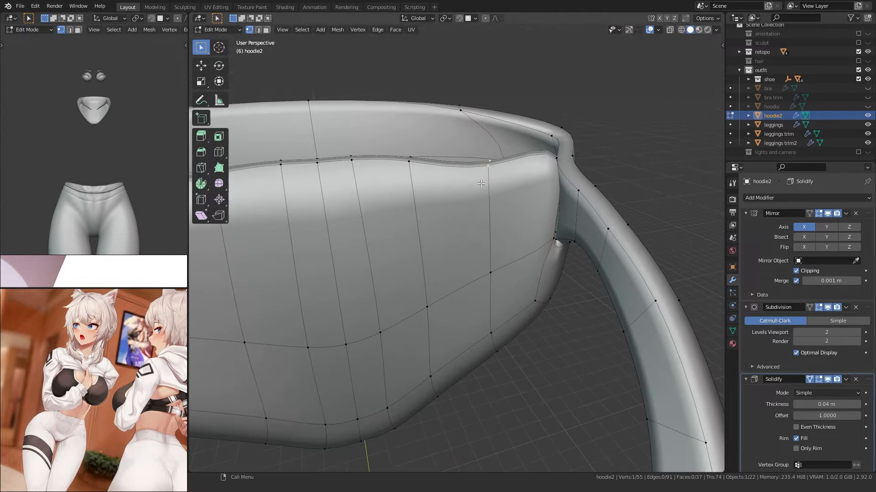
Step: Even out the lining's top edge in front view, raising its centre vertex about 0.010 m along Z
{"action": "middle_click_drag", "start_coordinate": [459, 199], "coordinate": [403, 195], "text": "alt"}
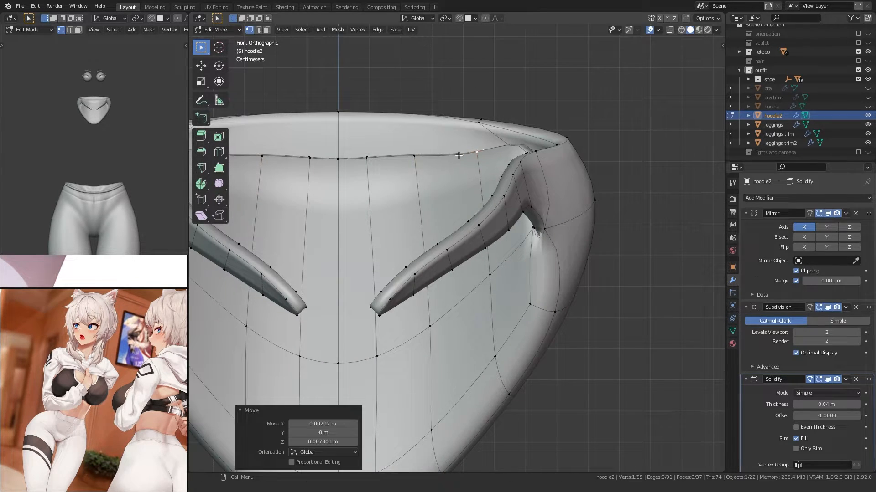
{"action": "middle_click_drag", "start_coordinate": [413, 160], "coordinate": [483, 164], "text": "shift"}
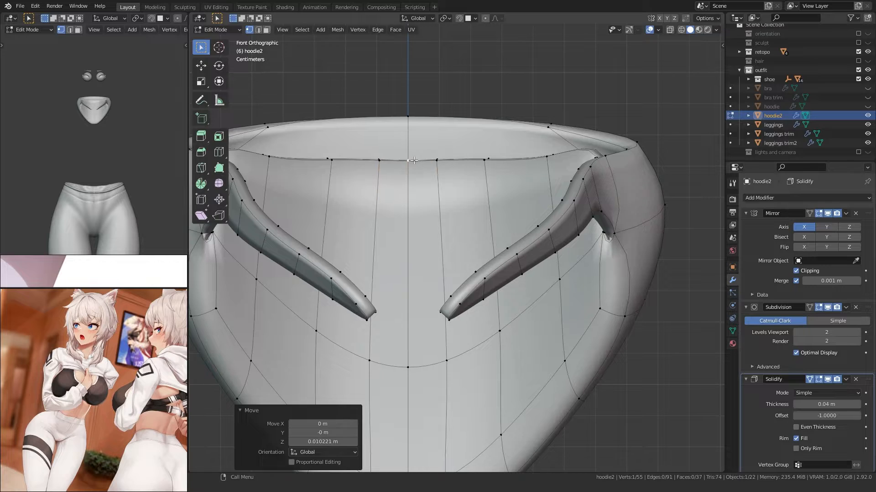
{"action": "middle_click_drag", "start_coordinate": [413, 160], "coordinate": [328, 233]}
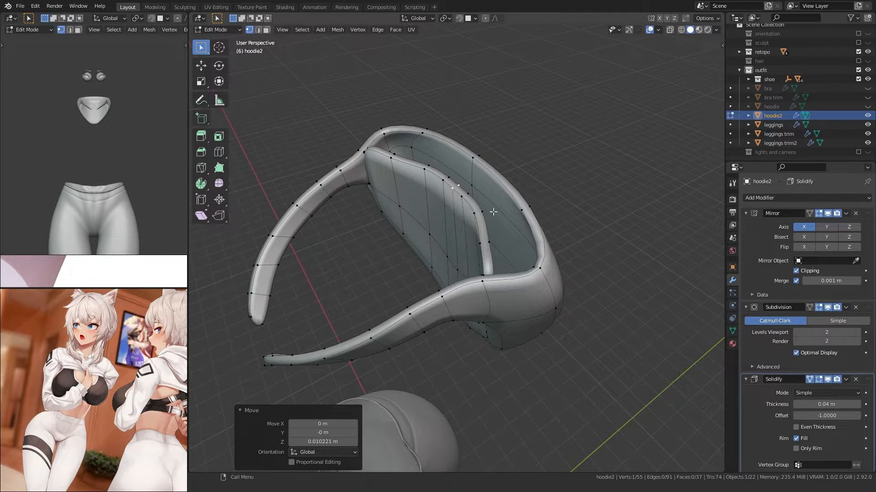
Step: Expand the retopo collection and unhide the body retopo object
{"action": "left_click", "coordinate": [738, 52]}
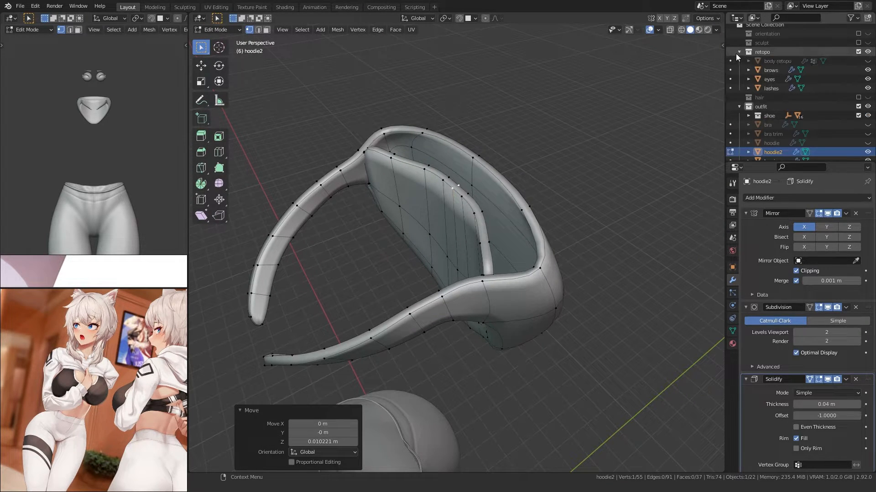
{"action": "left_click", "coordinate": [867, 61]}
{"action": "middle_click_drag", "start_coordinate": [543, 191], "coordinate": [579, 271]}
Step: Reposition the hood's vertices around the neck and back, moving the last one about -0.015 m in X, 0.073 m in Y and 0.003 m in Z
{"action": "key", "text": "alt+z"}
{"action": "key", "text": "alt+z"}
{"action": "key", "text": "alt+z"}
{"action": "key", "text": "g"}
{"action": "left_click", "coordinate": [438, 213]}
{"action": "key", "text": "alt+z"}
{"action": "key", "text": "g"}
{"action": "left_click", "coordinate": [479, 211]}
Step: Enable Only Rim on hoodie2's Solidify modifier and check the hood from behind
{"action": "scroll", "coordinate": [791, 306], "scroll_direction": "down", "scroll_amount": 3}
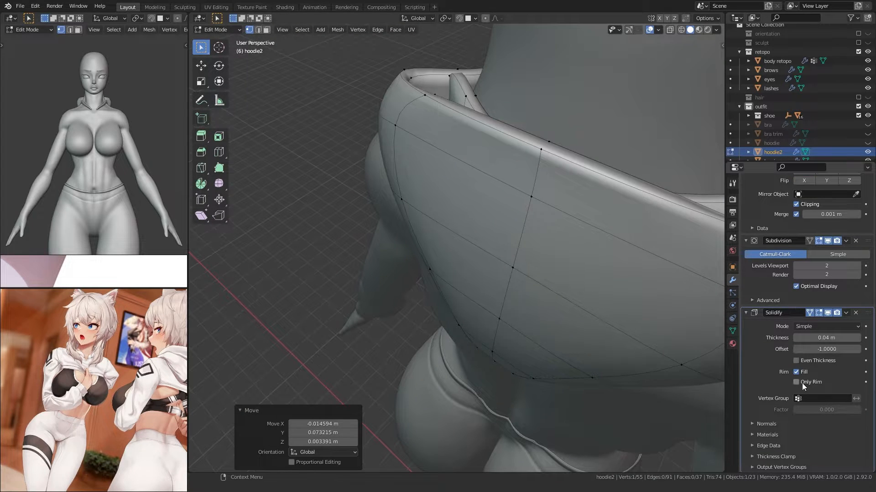
{"action": "middle_click_drag", "start_coordinate": [477, 288], "coordinate": [554, 276]}
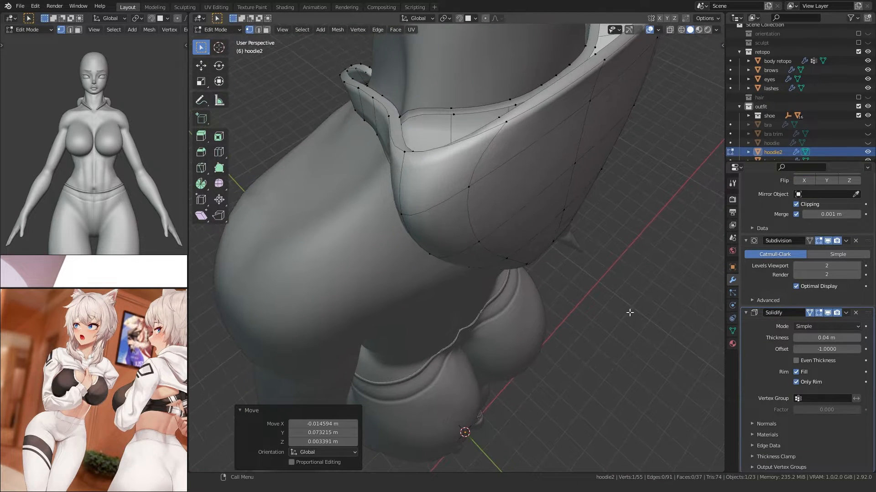
Step: Move the inner-lining vertex at the hood's side fold back about 0.09 m along Y and slightly down
{"action": "middle_click_drag", "start_coordinate": [512, 241], "coordinate": [494, 321]}
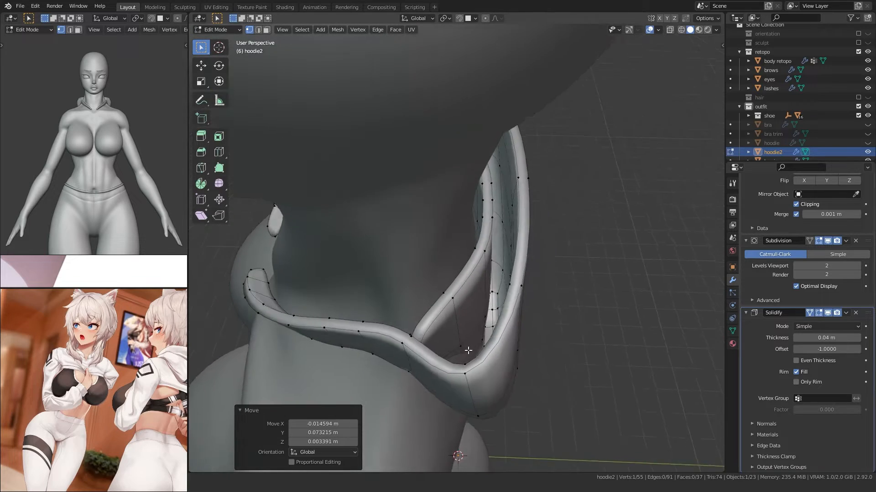
{"action": "key", "text": "alt+z"}
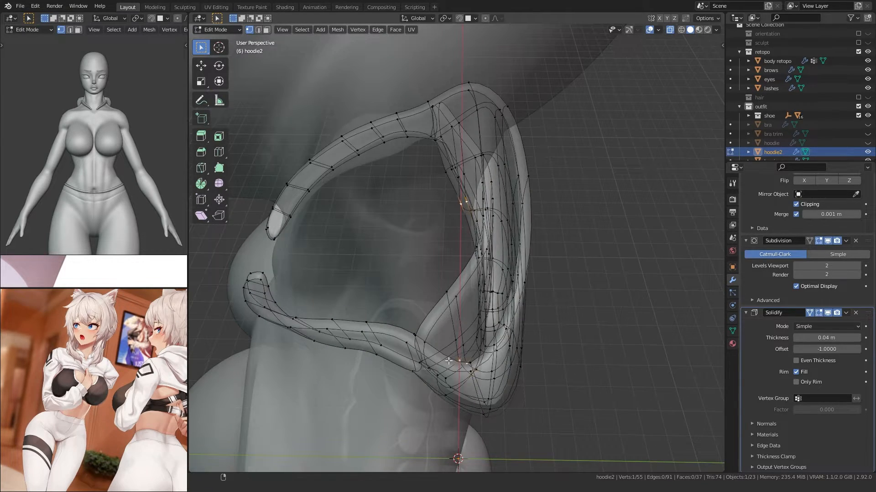
{"action": "key", "text": "alt+z"}
{"action": "middle_click_drag", "start_coordinate": [449, 361], "coordinate": [429, 357]}
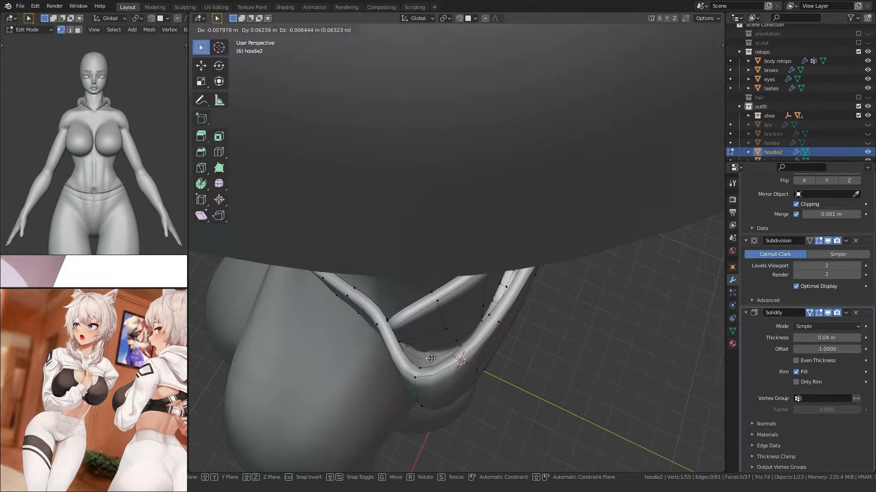
{"action": "left_click", "coordinate": [420, 359]}
{"action": "key", "text": "alt+z"}
{"action": "key", "text": "alt+z"}
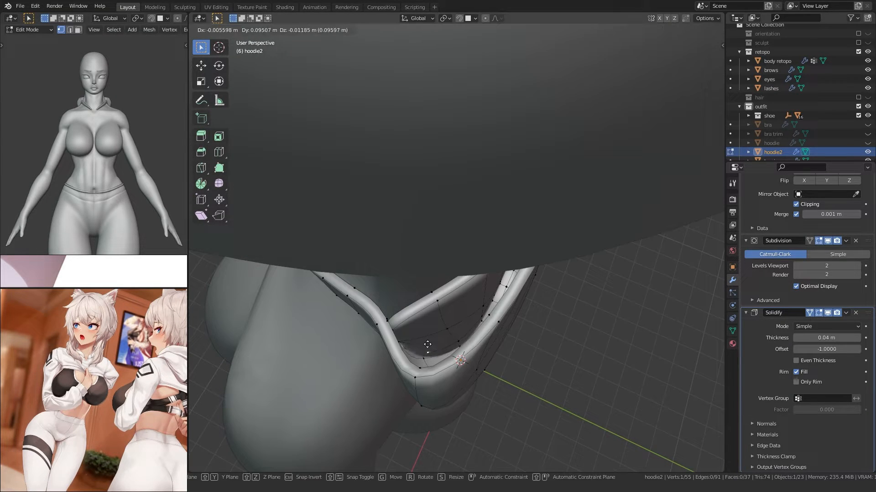
{"action": "left_click", "coordinate": [427, 344]}
Step: Show the bra and bra trim, and move another inner vertex of the hood back about 0.08 m along Y
{"action": "middle_click_drag", "start_coordinate": [426, 343], "coordinate": [588, 332]}
{"action": "scroll", "coordinate": [574, 306], "scroll_direction": "down", "scroll_amount": 7}
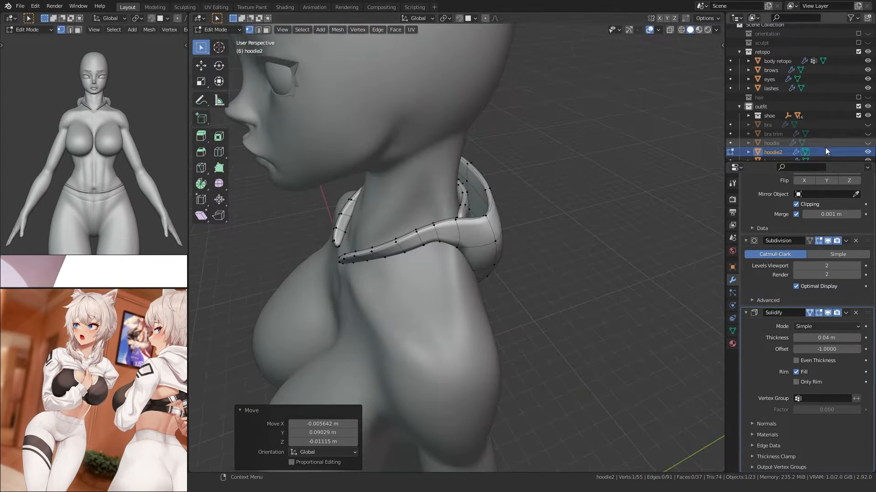
{"action": "middle_click_drag", "start_coordinate": [565, 238], "coordinate": [552, 286]}
{"action": "scroll", "coordinate": [511, 276], "scroll_direction": "up", "scroll_amount": 4}
{"action": "left_click", "coordinate": [473, 289]}
{"action": "middle_click_drag", "start_coordinate": [472, 288], "coordinate": [462, 274]}
{"action": "key", "text": "alt+z"}
{"action": "left_click", "coordinate": [428, 311]}
{"action": "key", "text": "alt+z"}
{"action": "key", "text": "g"}
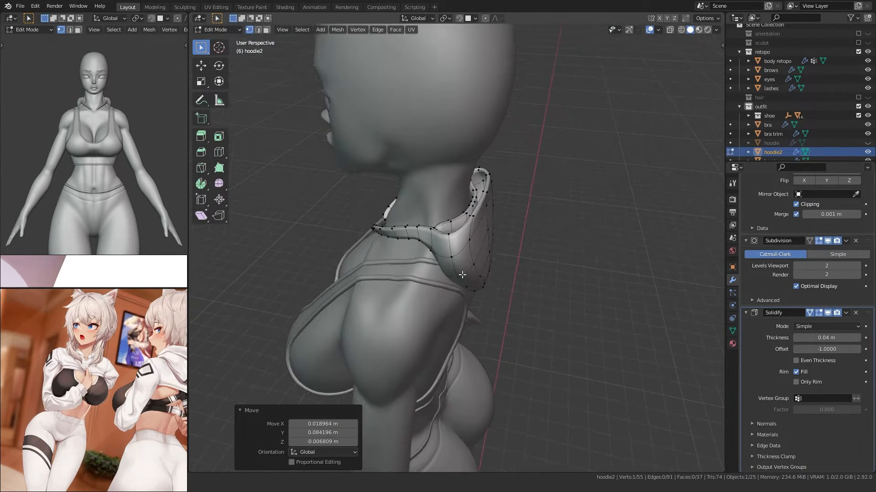
Step: Show the hoodie object and shift the hood's inner rim vertices vertically along Z near the neck
{"action": "scroll", "coordinate": [462, 274], "scroll_direction": "up", "scroll_amount": 4}
{"action": "left_click", "coordinate": [867, 143]}
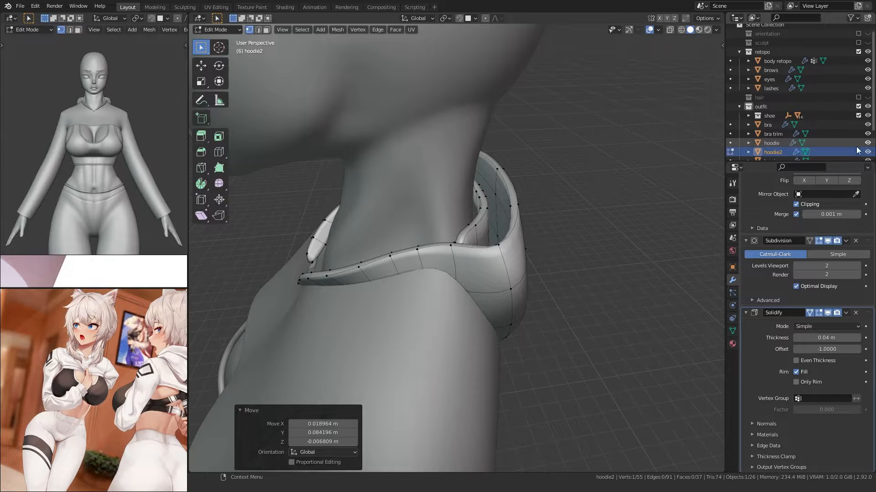
{"action": "middle_click_drag", "start_coordinate": [469, 187], "coordinate": [501, 249]}
{"action": "scroll", "coordinate": [465, 227], "scroll_direction": "up", "scroll_amount": 3}
{"action": "left_click", "coordinate": [476, 230]}
{"action": "left_click", "coordinate": [500, 220], "text": "alt"}
{"action": "key", "text": "g"}
{"action": "key", "text": "z"}
{"action": "left_click", "coordinate": [420, 258]}
Step: Reposition the paired vertices near the end of the hood's inner rim so the strip curves toward the neckline
{"action": "key", "text": "g"}
{"action": "left_click", "coordinate": [398, 259]}
{"action": "key", "text": "g"}
{"action": "left_click", "coordinate": [434, 229]}
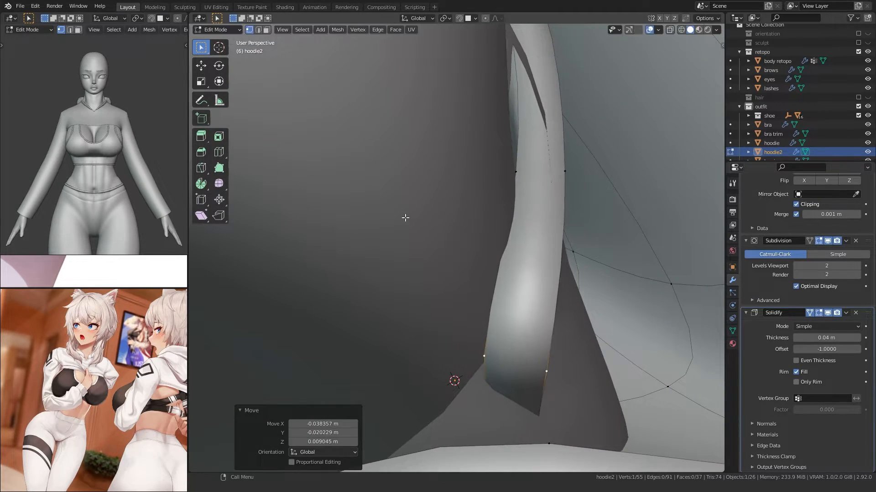
{"action": "middle_click_drag", "start_coordinate": [405, 217], "coordinate": [497, 224]}
{"action": "key", "text": "g"}
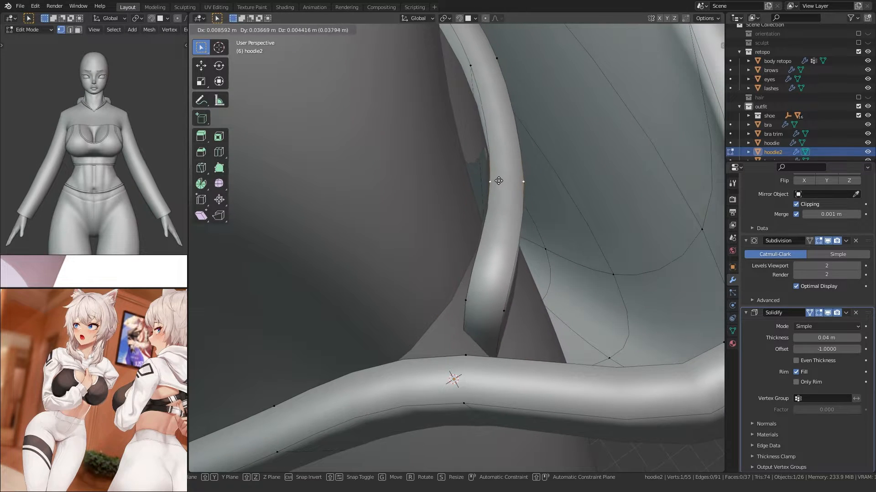
{"action": "left_click", "coordinate": [462, 301]}
Step: Leave Edit Mode and examine how the hoodie's neckline and the separate hood meet around the neck
{"action": "scroll", "coordinate": [460, 301], "scroll_direction": "down", "scroll_amount": 8}
{"action": "middle_click_drag", "start_coordinate": [459, 301], "coordinate": [441, 259]}
{"action": "middle_click_drag", "start_coordinate": [317, 289], "coordinate": [445, 297]}
{"action": "scroll", "coordinate": [382, 270], "scroll_direction": "down", "scroll_amount": 3}
{"action": "key", "text": "Tab"}
{"action": "left_click", "coordinate": [382, 270]}
{"action": "scroll", "coordinate": [445, 296], "scroll_direction": "up", "scroll_amount": 5}
{"action": "middle_click_drag", "start_coordinate": [445, 296], "coordinate": [468, 223], "text": "shift"}
{"action": "left_click", "coordinate": [496, 288]}
{"action": "scroll", "coordinate": [548, 263], "scroll_direction": "down", "scroll_amount": 5}
{"action": "scroll", "coordinate": [459, 244], "scroll_direction": "up", "scroll_amount": 4}
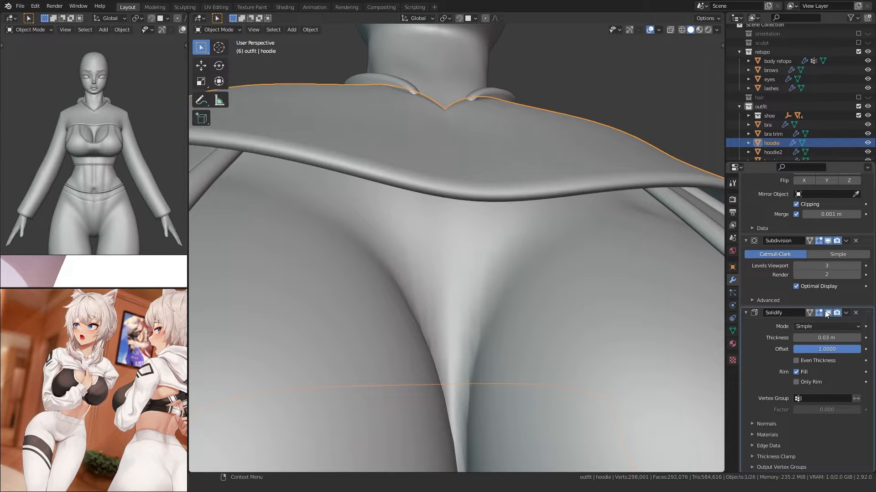
{"action": "scroll", "coordinate": [525, 296], "scroll_direction": "down", "scroll_amount": 3}
{"action": "middle_click_drag", "start_coordinate": [525, 296], "coordinate": [451, 279]}
{"action": "scroll", "coordinate": [450, 279], "scroll_direction": "up", "scroll_amount": 4}
Step: Edit hoodie2 and move its inner rim vertices toward the neck, shifting part of the rim along Y
{"action": "left_click", "coordinate": [458, 271]}
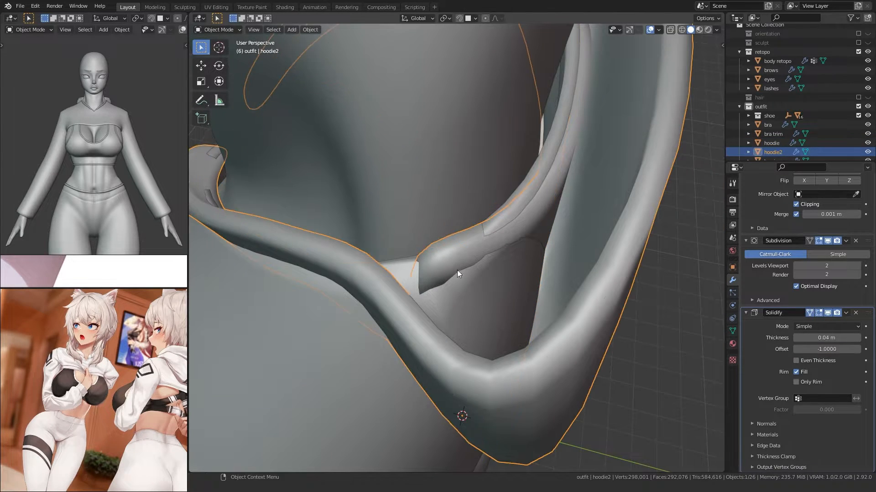
{"action": "key", "text": "Tab"}
{"action": "left_click", "coordinate": [441, 249]}
{"action": "middle_click_drag", "start_coordinate": [441, 249], "coordinate": [411, 237]}
{"action": "key", "text": "g"}
{"action": "key", "text": "g"}
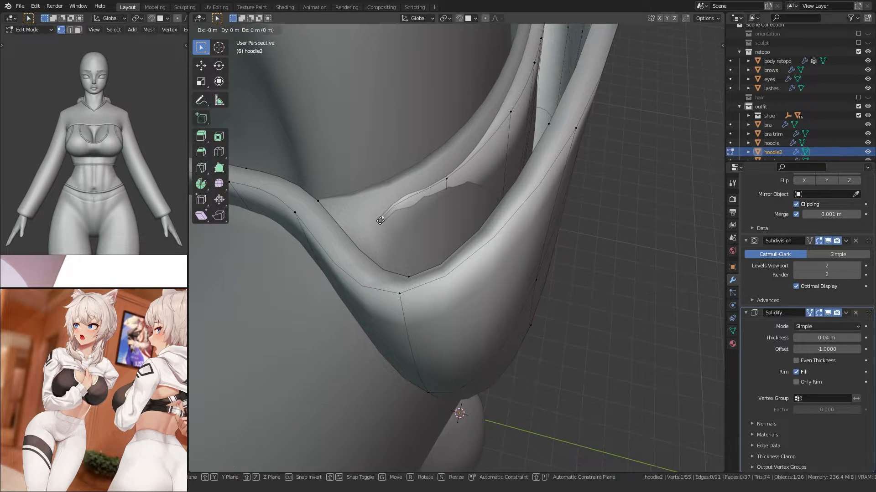
{"action": "middle_click_drag", "start_coordinate": [379, 220], "coordinate": [445, 209]}
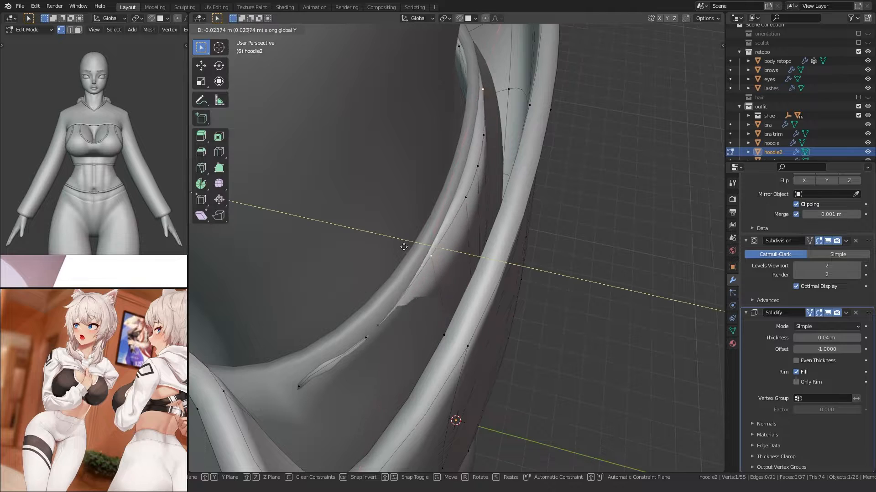
{"action": "left_click", "coordinate": [449, 167]}
{"action": "scroll", "coordinate": [448, 183], "scroll_direction": "down", "scroll_amount": 5}
Step: Adjust the front end vertices of the hood rim, raising them about 0.02 m at the neckline
{"action": "key", "text": "Tab"}
{"action": "middle_click_drag", "start_coordinate": [374, 223], "coordinate": [402, 270]}
{"action": "middle_click_drag", "start_coordinate": [584, 262], "coordinate": [533, 240]}
{"action": "left_click", "coordinate": [457, 253]}
{"action": "key", "text": "Tab"}
{"action": "left_click", "coordinate": [550, 247]}
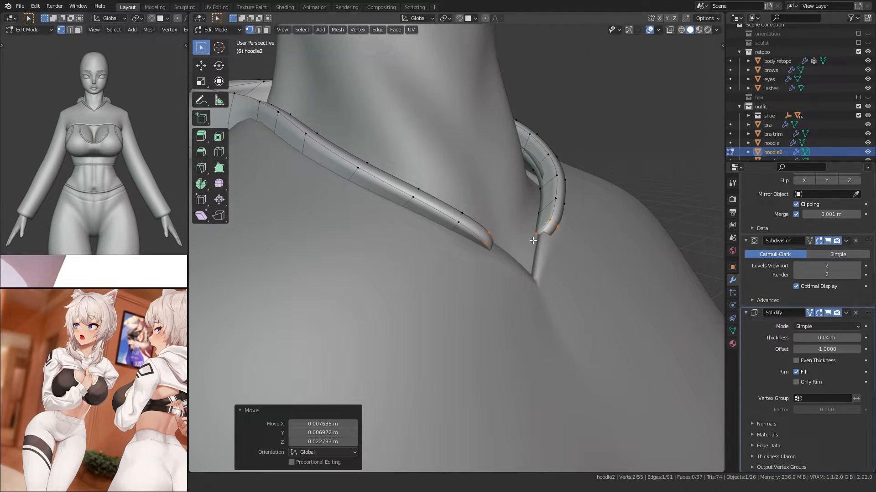
{"action": "left_click", "coordinate": [557, 149]}
Step: Examine the hood from the side and back in Object Mode and compare its shape with the reference artwork
{"action": "middle_click_drag", "start_coordinate": [557, 149], "coordinate": [416, 276]}
{"action": "scroll", "coordinate": [373, 192], "scroll_direction": "down", "scroll_amount": 8}
{"action": "key", "text": "Tab"}
{"action": "left_click", "coordinate": [373, 192]}
{"action": "scroll", "coordinate": [309, 246], "scroll_direction": "down", "scroll_amount": 3}
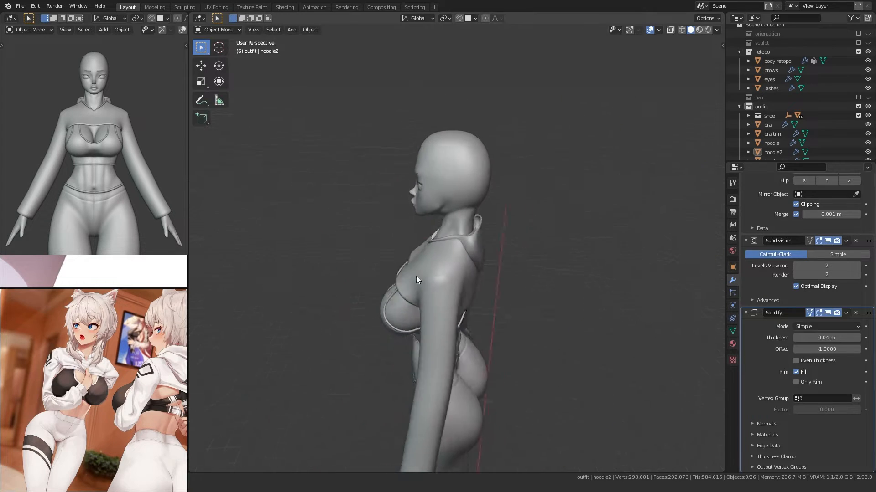
{"action": "middle_click_drag", "start_coordinate": [155, 369], "coordinate": [68, 371]}
{"action": "scroll", "coordinate": [102, 363], "scroll_direction": "up", "scroll_amount": 5}
{"action": "middle_click_drag", "start_coordinate": [319, 283], "coordinate": [453, 290], "text": "alt"}
{"action": "scroll", "coordinate": [368, 305], "scroll_direction": "up", "scroll_amount": 4}
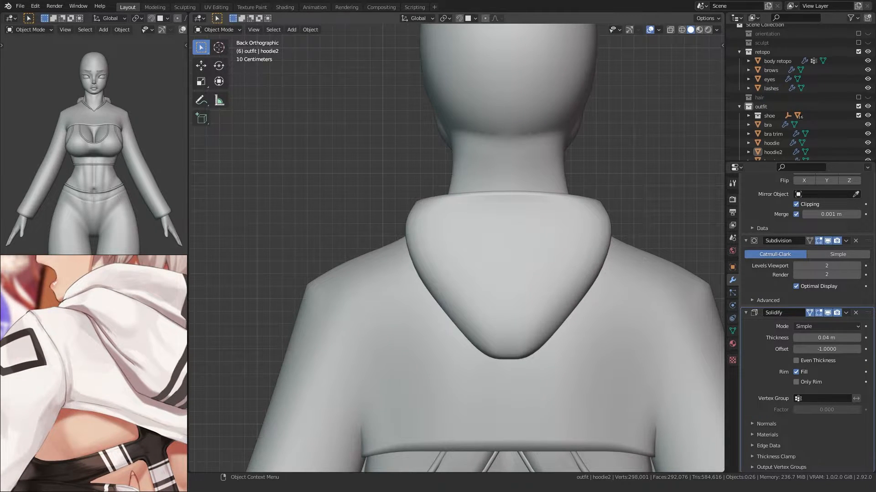
{"action": "scroll", "coordinate": [51, 349], "scroll_direction": "down", "scroll_amount": 2}
Step: Raise the faces at the hood's lower back tip about 0.05 m along Z and check the mesh in X-ray
{"action": "left_click", "coordinate": [477, 309]}
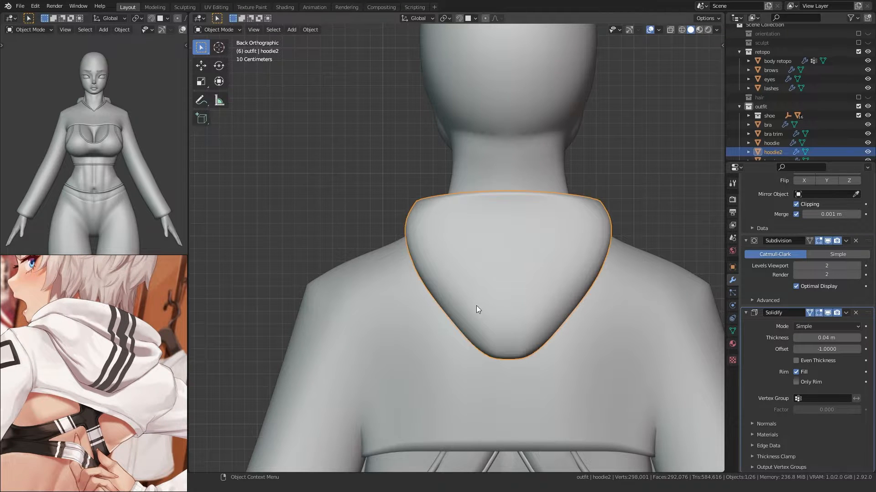
{"action": "key", "text": "Tab"}
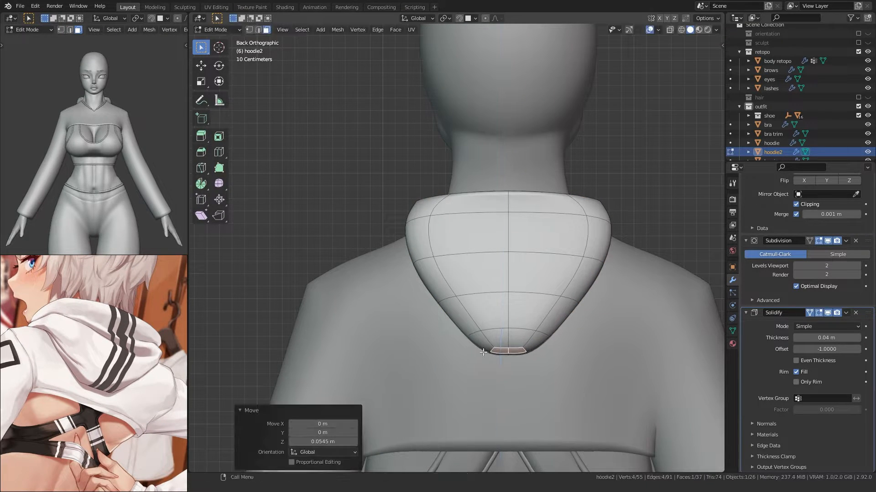
{"action": "middle_click_drag", "start_coordinate": [483, 352], "coordinate": [365, 355]}
{"action": "scroll", "coordinate": [395, 344], "scroll_direction": "up", "scroll_amount": 6}
{"action": "key", "text": "2"}
{"action": "scroll", "coordinate": [365, 355], "scroll_direction": "down", "scroll_amount": 4}
{"action": "key", "text": "1"}
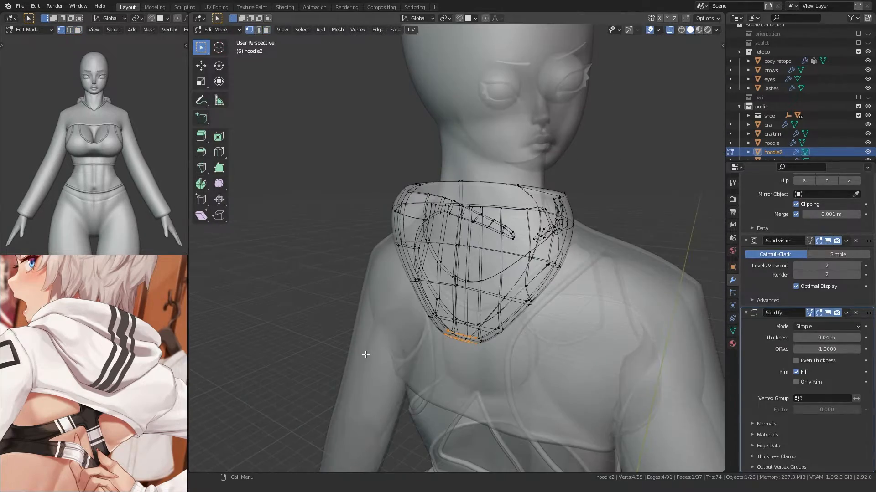
{"action": "key", "text": "ctrl+KP_1"}
{"action": "key", "text": "alt+z"}
Step: In edge selection mode, move a hood edge about -0.15 m along X and slightly down in the back view
{"action": "scroll", "coordinate": [321, 343], "scroll_direction": "up", "scroll_amount": 5}
{"action": "scroll", "coordinate": [391, 265], "scroll_direction": "down", "scroll_amount": 3}
{"action": "middle_click_drag", "start_coordinate": [391, 266], "coordinate": [337, 234], "text": "shift"}
{"action": "left_click", "coordinate": [388, 229]}
{"action": "key", "text": "2"}
{"action": "left_click", "coordinate": [467, 234]}
{"action": "key", "text": "g"}
{"action": "left_click", "coordinate": [369, 243]}
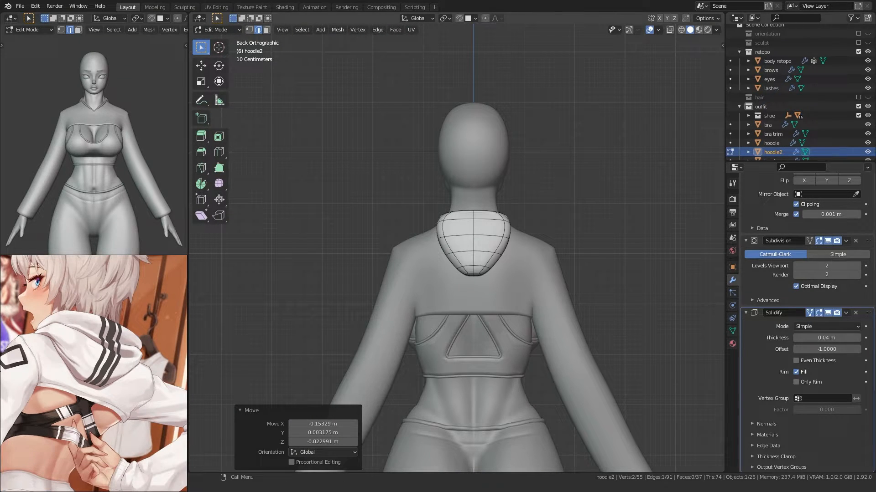
Step: Widen the hood opening near the shoulder by moving edges outward along X, one of them about 0.24 m
{"action": "middle_click_drag", "start_coordinate": [354, 285], "coordinate": [466, 310]}
{"action": "scroll", "coordinate": [464, 304], "scroll_direction": "up", "scroll_amount": 4}
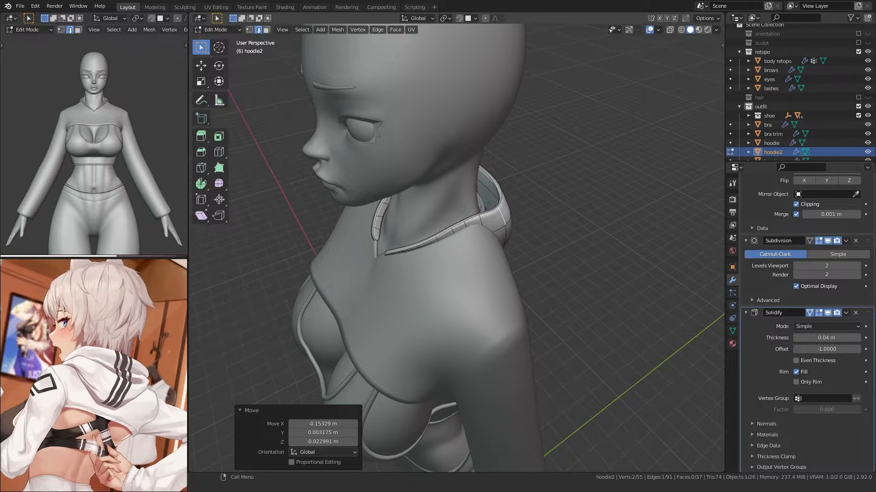
{"action": "scroll", "coordinate": [177, 354], "scroll_direction": "up", "scroll_amount": 3}
{"action": "middle_click_drag", "start_coordinate": [177, 355], "coordinate": [88, 361]}
{"action": "middle_click_drag", "start_coordinate": [500, 280], "coordinate": [496, 216]}
{"action": "scroll", "coordinate": [471, 231], "scroll_direction": "up", "scroll_amount": 2}
{"action": "key", "text": "g"}
{"action": "key", "text": "x"}
{"action": "left_click", "coordinate": [348, 264]}
{"action": "left_click", "coordinate": [483, 228]}
{"action": "key", "text": "g"}
{"action": "key", "text": "x"}
{"action": "left_click", "coordinate": [523, 222]}
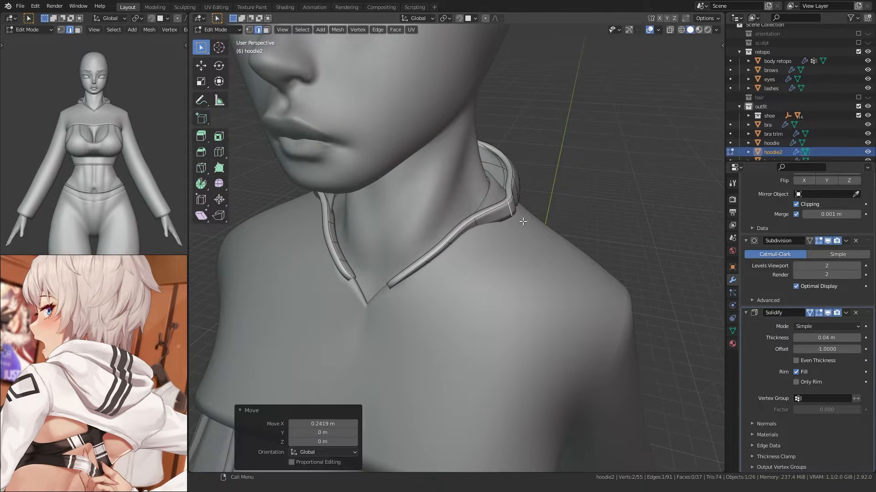
Step: Move two more edges along the hood's front rim outward along X to spread the collar
{"action": "left_click", "coordinate": [479, 228]}
{"action": "key", "text": "g"}
{"action": "key", "text": "x"}
{"action": "left_click", "coordinate": [513, 241]}
{"action": "left_click", "coordinate": [454, 246]}
{"action": "key", "text": "g"}
{"action": "key", "text": "x"}
{"action": "left_click", "coordinate": [479, 256]}
Step: Move the rim edge at the hood's shoulder corner outward along X and adjust its position from the front
{"action": "mouse_move", "coordinate": [478, 256]}
{"action": "middle_mouse_down"}
{"action": "mouse_move", "coordinate": [529, 228]}
{"action": "mouse_move", "coordinate": [488, 251]}
{"action": "mouse_move", "coordinate": [475, 238]}
{"action": "mouse_move", "coordinate": [483, 250]}
{"action": "middle_mouse_up"}
{"action": "left_click", "coordinate": [517, 225]}
{"action": "key", "text": "g"}
{"action": "key", "text": "x"}
{"action": "left_click", "coordinate": [529, 229]}
{"action": "middle_click_drag", "start_coordinate": [529, 228], "coordinate": [517, 206]}
{"action": "key", "text": "KP_1"}
{"action": "key", "text": "g"}
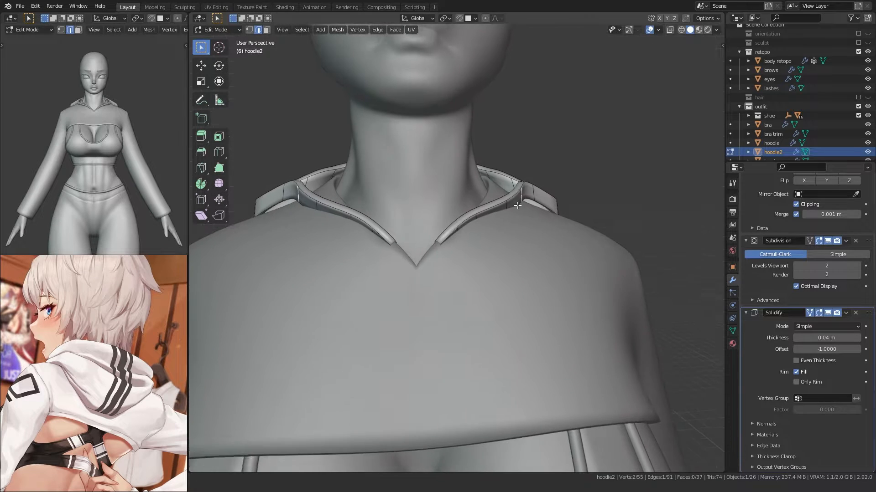
{"action": "left_click", "coordinate": [544, 237]}
Step: Reposition the face at the hood's shoulder corner where the front rim meets the hood opening
{"action": "middle_click_drag", "start_coordinate": [543, 238], "coordinate": [505, 239]}
{"action": "middle_click_drag", "start_coordinate": [524, 197], "coordinate": [488, 279]}
{"action": "left_click", "coordinate": [493, 351]}
{"action": "middle_click_drag", "start_coordinate": [494, 350], "coordinate": [518, 245]}
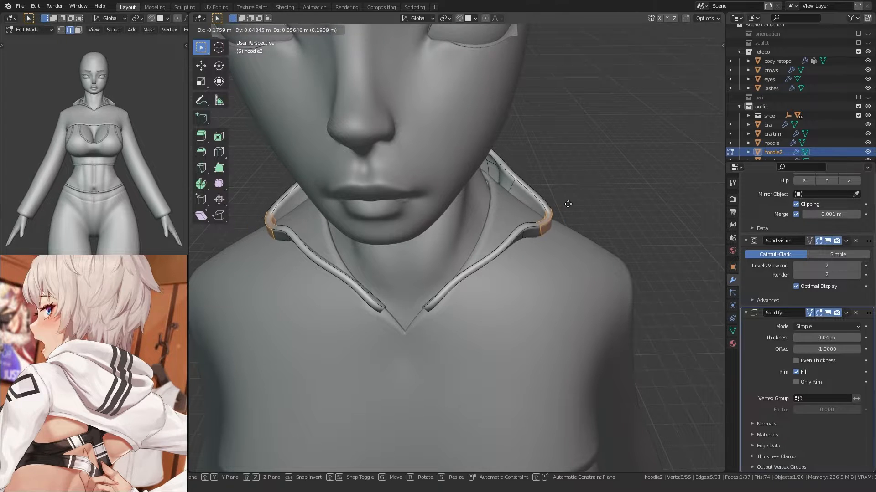
{"action": "left_click", "coordinate": [538, 252]}
Step: Move the hood's side edge above the shoulder about 0.36 m outward along X and begin refining its position
{"action": "middle_click_drag", "start_coordinate": [539, 252], "coordinate": [396, 269]}
{"action": "key", "text": "alt+z"}
{"action": "key", "text": "g"}
{"action": "key", "text": "x"}
{"action": "left_click", "coordinate": [339, 310]}
{"action": "middle_click_drag", "start_coordinate": [339, 309], "coordinate": [357, 262]}
{"action": "key", "text": "g"}
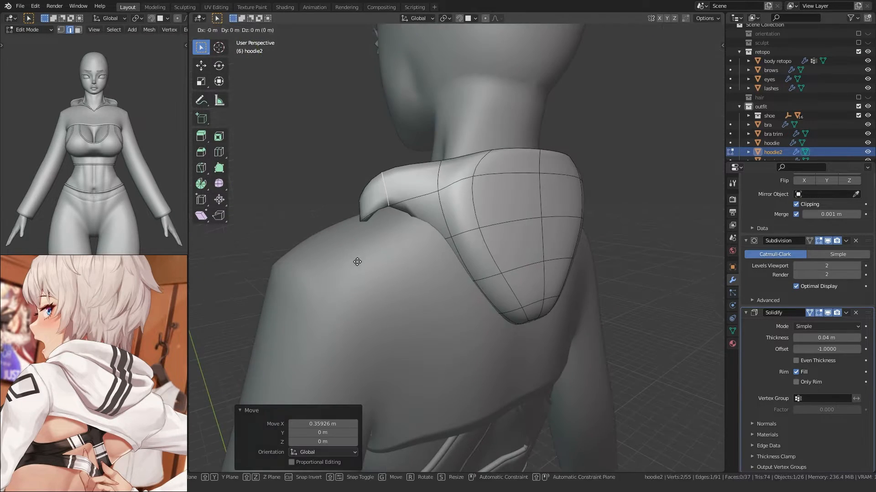
Step: Select the connected edges down the hood's side and move them about 0.44 m outward along X
{"action": "left_click", "coordinate": [437, 188]}
{"action": "left_click", "coordinate": [439, 216], "text": "ctrl"}
{"action": "middle_click_drag", "start_coordinate": [440, 216], "coordinate": [399, 274]}
{"action": "key", "text": "g"}
{"action": "key", "text": "x"}
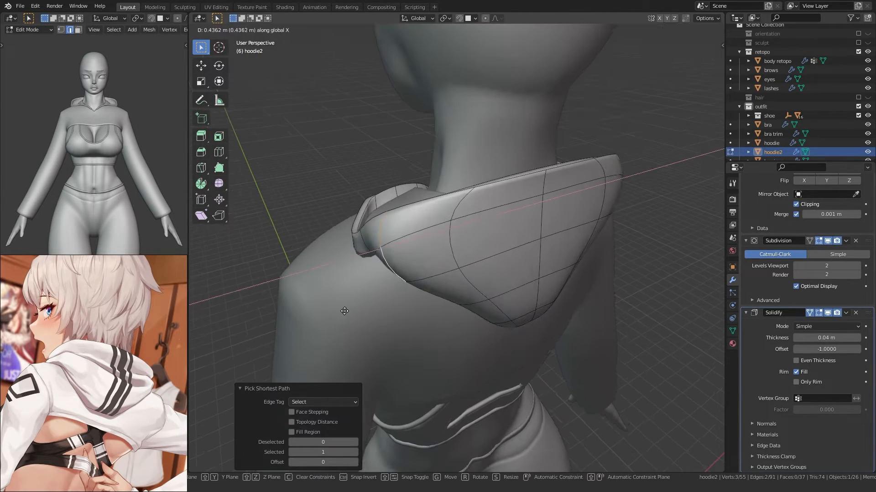
{"action": "left_click", "coordinate": [344, 311]}
Step: Reposition individual edges on the hood's side to smooth its outline over the shoulder
{"action": "middle_click_drag", "start_coordinate": [343, 311], "coordinate": [394, 254]}
{"action": "key", "text": "alt+z"}
{"action": "key", "text": "alt+z"}
{"action": "key", "text": "g"}
{"action": "left_click", "coordinate": [343, 243]}
{"action": "left_click", "coordinate": [391, 249]}
{"action": "key", "text": "g"}
{"action": "left_click", "coordinate": [389, 271]}
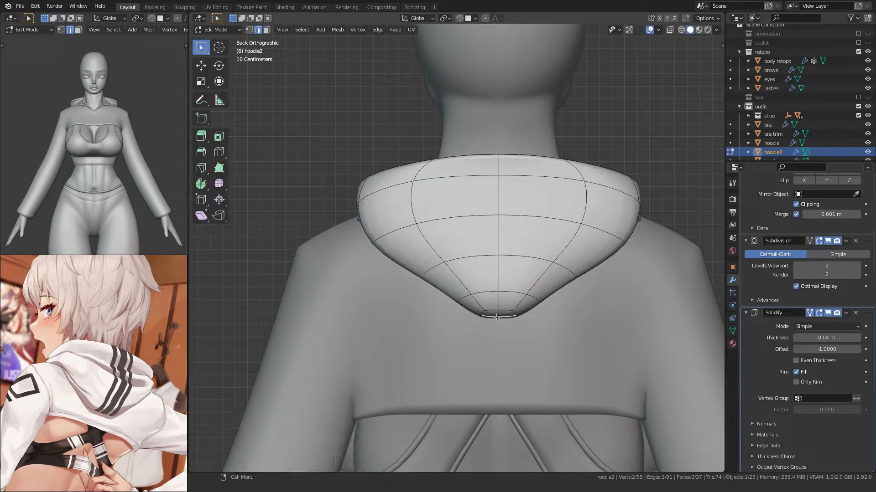
Step: Move the hood's bottom tip edge down about 0.83 m to lengthen the hood along the back
{"action": "middle_click_drag", "start_coordinate": [452, 350], "coordinate": [451, 305], "text": "shift"}
{"action": "key", "text": "g"}
{"action": "left_click", "coordinate": [481, 387]}
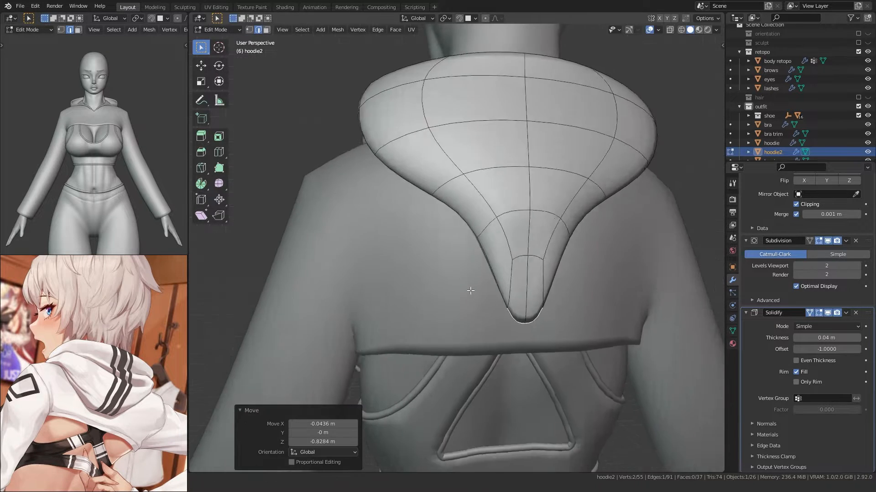
Step: Rotate and move the outline edge beside the hood's lowered tip outward to widen the lower part
{"action": "middle_click_drag", "start_coordinate": [479, 365], "coordinate": [449, 276]}
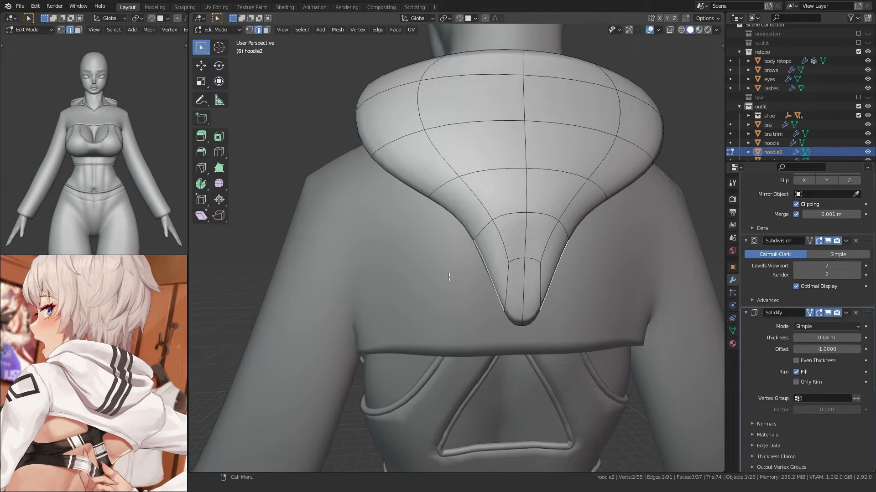
{"action": "left_click", "coordinate": [423, 307]}
{"action": "key", "text": "r"}
{"action": "left_click", "coordinate": [402, 333]}
{"action": "key", "text": "g"}
{"action": "left_click", "coordinate": [426, 261]}
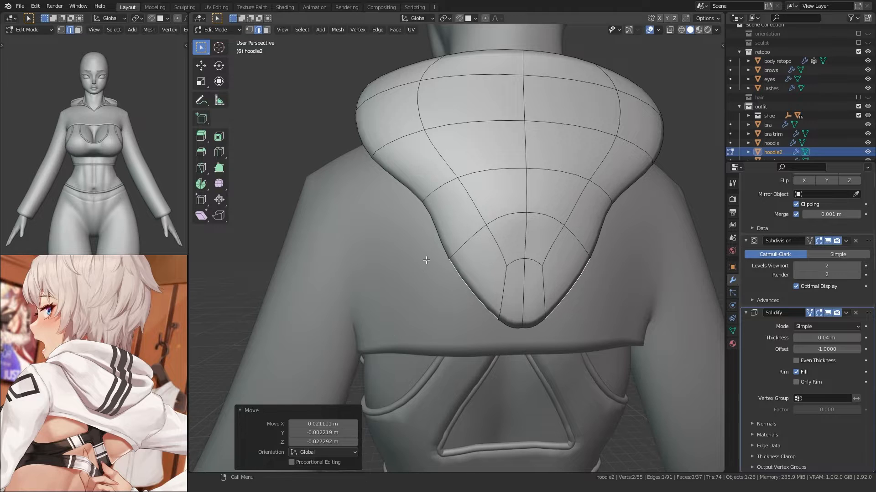
Step: Move the next side outline edge about 0.22 m outward along X and rotate it about -51.5° to straighten the taper
{"action": "left_click", "coordinate": [430, 242]}
{"action": "key", "text": "r"}
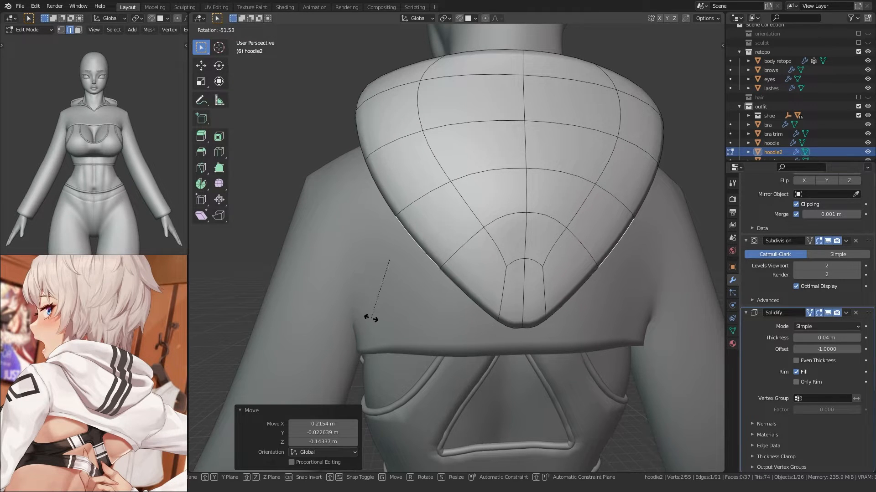
{"action": "left_click", "coordinate": [371, 318]}
{"action": "middle_click_drag", "start_coordinate": [368, 319], "coordinate": [382, 287]}
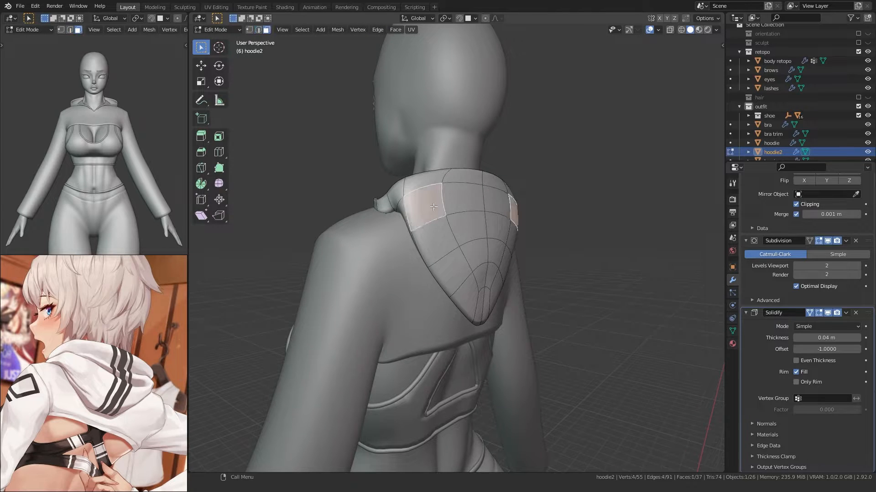
Step: Push the hood's back faces outward from the body, and move the centre edge near the tip about 0.047 m back and 0.042 m down
{"action": "left_click", "coordinate": [472, 206], "text": "ctrl"}
{"action": "middle_click_drag", "start_coordinate": [472, 206], "coordinate": [453, 225]}
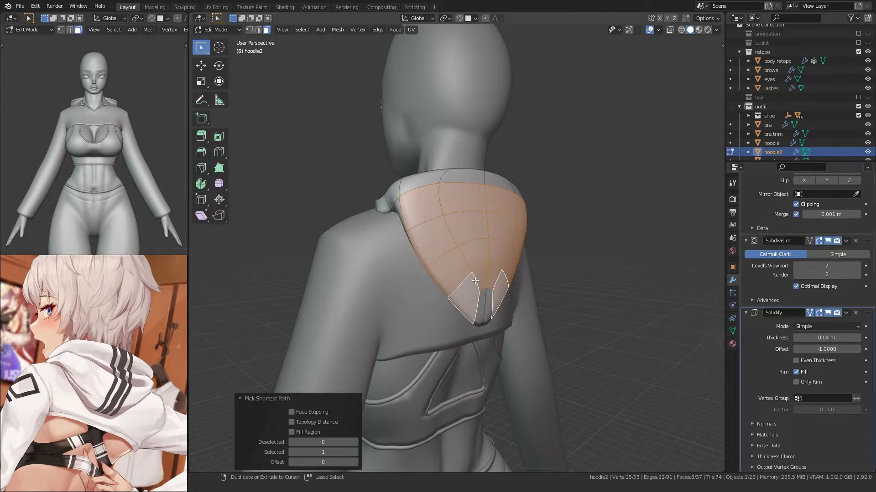
{"action": "key", "text": "KP_1"}
{"action": "key", "text": "KP_3"}
{"action": "key", "text": "g"}
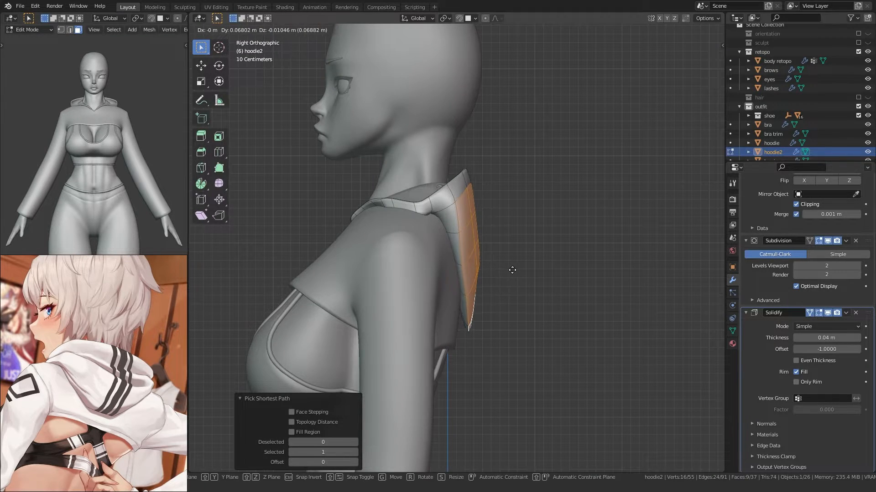
{"action": "left_click", "coordinate": [472, 260]}
{"action": "middle_click_drag", "start_coordinate": [472, 260], "coordinate": [435, 287]}
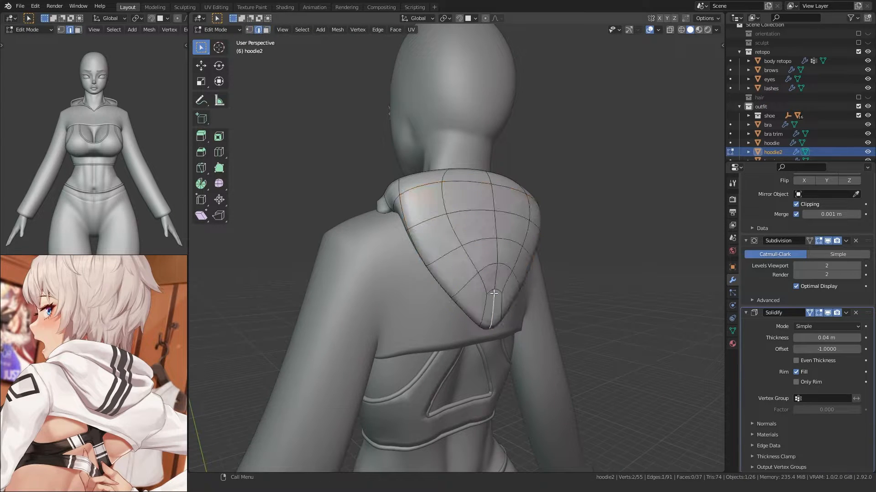
{"action": "key", "text": "KP_3"}
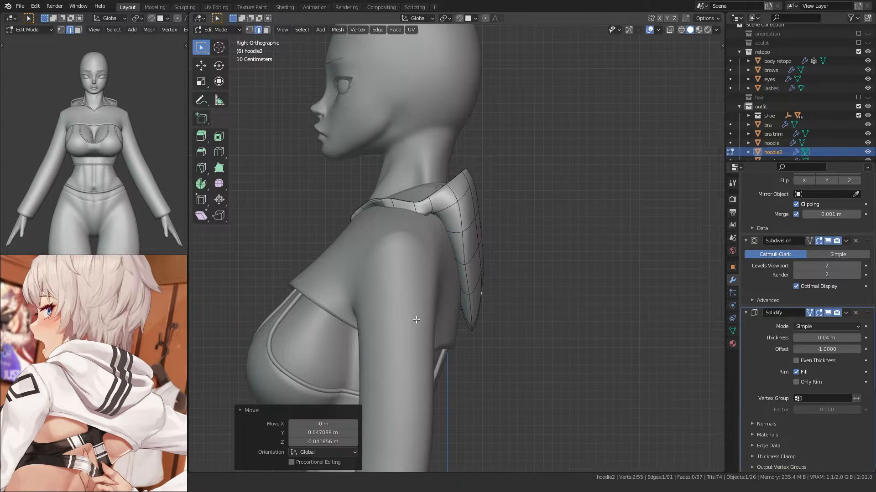
Step: Move the hood's edge on top of the shoulder about 0.098 m outward and 0.072 m down, and rotate it 6.62°
{"action": "middle_click_drag", "start_coordinate": [416, 320], "coordinate": [470, 311]}
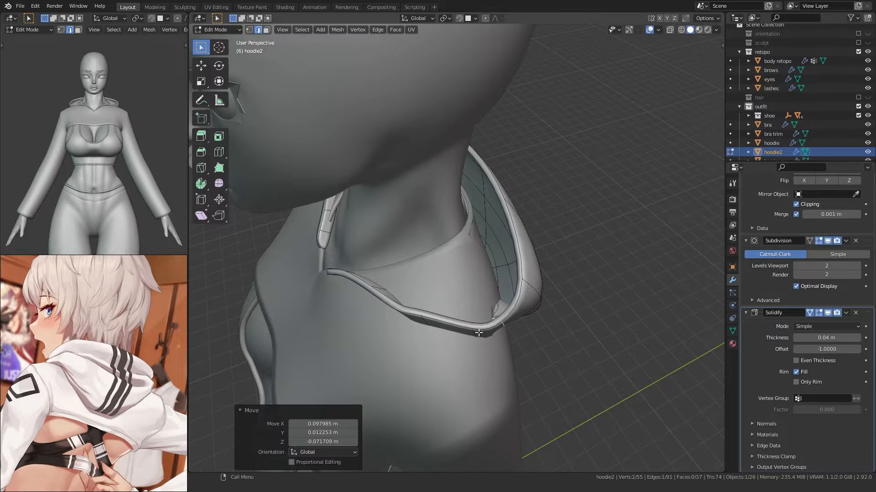
{"action": "key", "text": "KP_3"}
{"action": "middle_click_drag", "start_coordinate": [375, 240], "coordinate": [384, 254]}
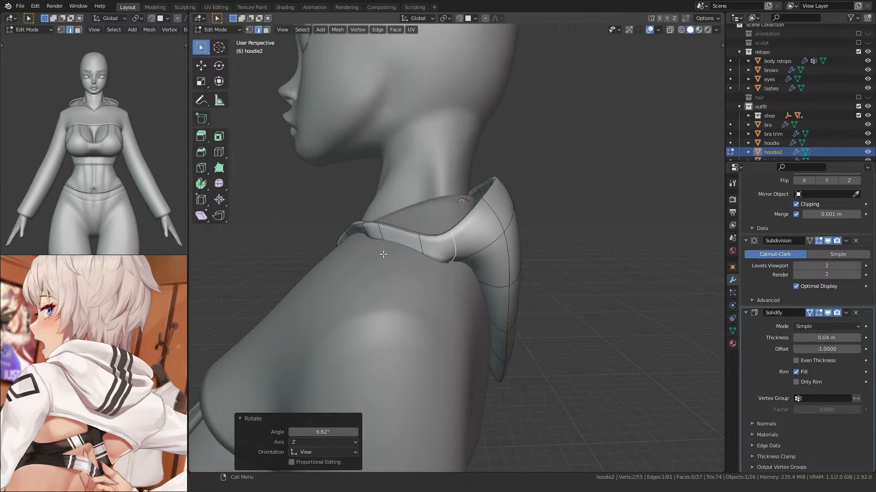
{"action": "scroll", "coordinate": [384, 254], "scroll_direction": "up", "scroll_amount": 4}
Step: Reposition the edge inside the hood opening so the fold beside the neck follows the shoulder
{"action": "middle_click_drag", "start_coordinate": [440, 269], "coordinate": [518, 308]}
{"action": "key", "text": "g"}
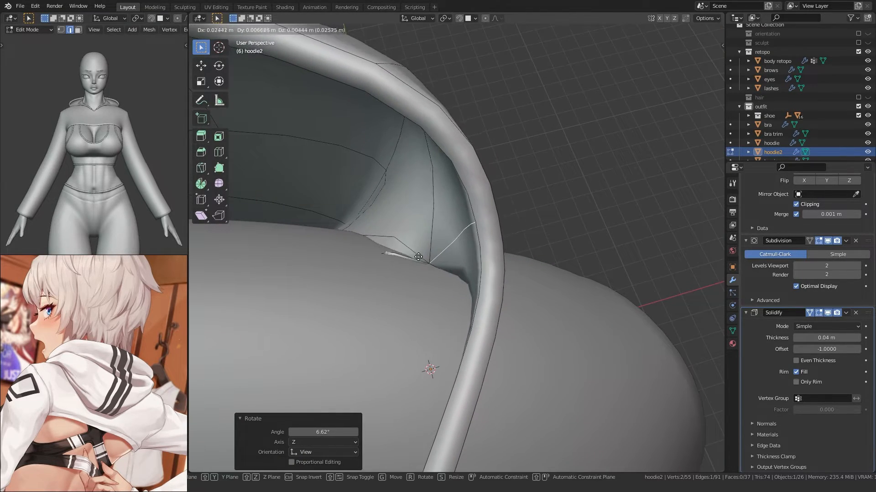
{"action": "scroll", "coordinate": [405, 288], "scroll_direction": "down", "scroll_amount": 4}
{"action": "key", "text": "alt+z"}
{"action": "middle_click_drag", "start_coordinate": [401, 260], "coordinate": [418, 184]}
{"action": "key", "text": "alt+z"}
{"action": "key", "text": "alt+z"}
{"action": "key", "text": "g"}
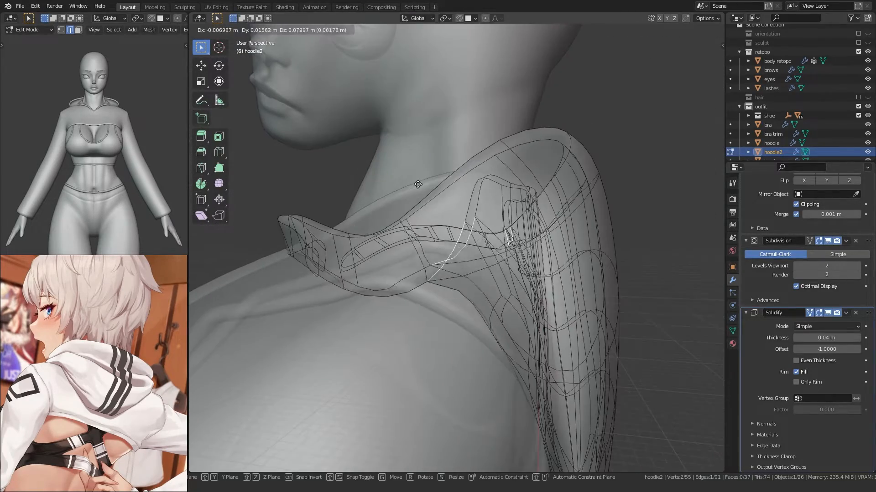
{"action": "middle_click_drag", "start_coordinate": [363, 228], "coordinate": [422, 269]}
{"action": "key", "text": "alt+z"}
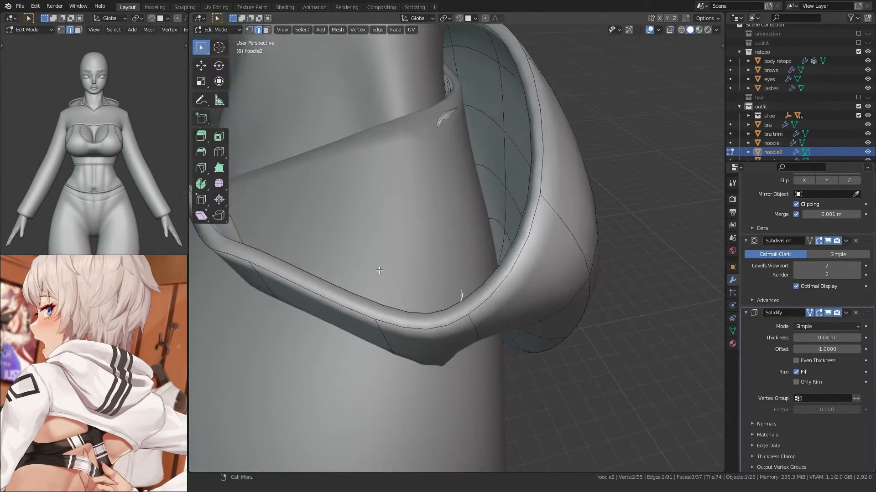
Step: Move a vertex on the hood's inner border beside the neck about 0.031 m back along Y
{"action": "key", "text": "alt+z"}
{"action": "key", "text": "1"}
{"action": "left_click", "coordinate": [427, 230]}
{"action": "key", "text": "alt+z"}
{"action": "key", "text": "g"}
{"action": "mouse_move", "coordinate": [426, 229]}
{"action": "middle_mouse_down"}
{"action": "mouse_move", "coordinate": [449, 216]}
{"action": "mouse_move", "coordinate": [449, 292]}
{"action": "mouse_move", "coordinate": [459, 318]}
{"action": "mouse_move", "coordinate": [444, 229]}
{"action": "middle_mouse_up"}
{"action": "left_click", "coordinate": [462, 323]}
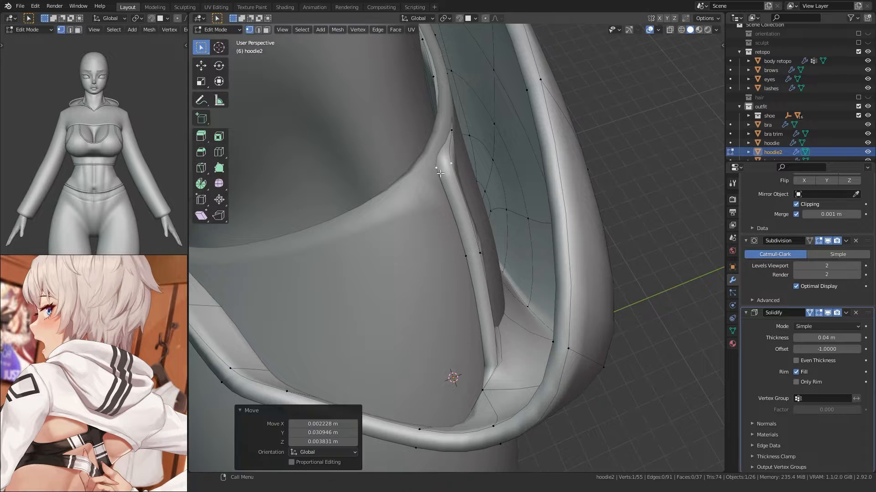
Step: Reposition the remaining inner border vertices around the neck, using X- and Y-constrained moves to follow the neckline
{"action": "middle_click_drag", "start_coordinate": [440, 173], "coordinate": [456, 196]}
{"action": "key", "text": "g"}
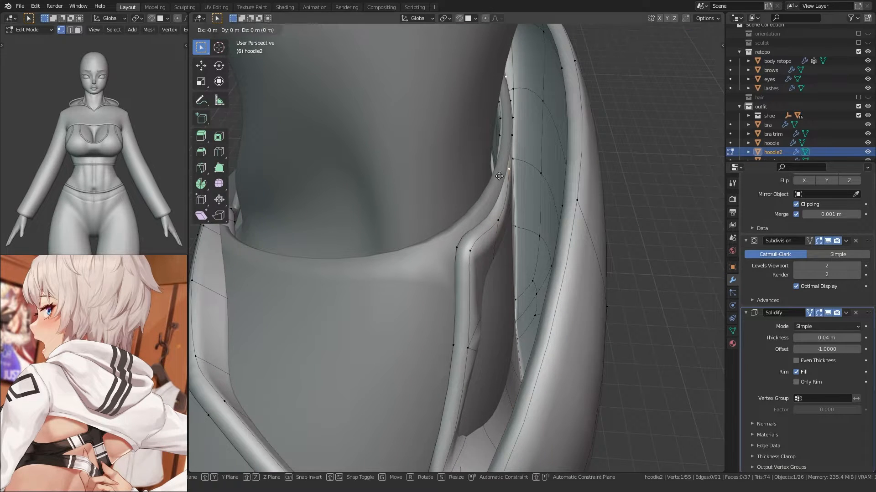
{"action": "left_click", "coordinate": [499, 176]}
{"action": "middle_click_drag", "start_coordinate": [499, 176], "coordinate": [440, 216]}
{"action": "key", "text": "g"}
{"action": "key", "text": "x"}
{"action": "left_click", "coordinate": [541, 209]}
{"action": "key", "text": "alt+z"}
{"action": "left_click", "coordinate": [497, 299]}
{"action": "key", "text": "y"}
{"action": "left_click", "coordinate": [482, 315]}
{"action": "key", "text": "alt+z"}
Step: Hide the hood's outer faces and switch to Sculpt Mode with the Grab brush to work on the inner layer
{"action": "key", "text": "3"}
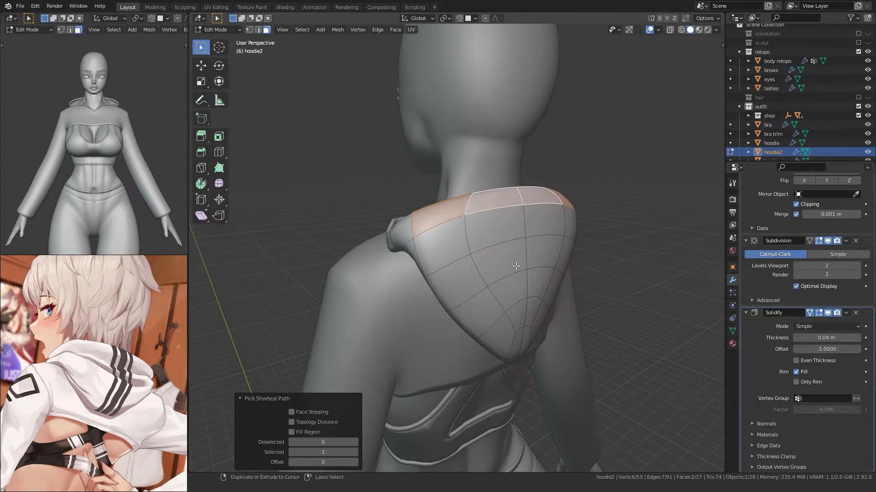
{"action": "middle_click_drag", "start_coordinate": [458, 289], "coordinate": [427, 308]}
{"action": "key", "text": "h"}
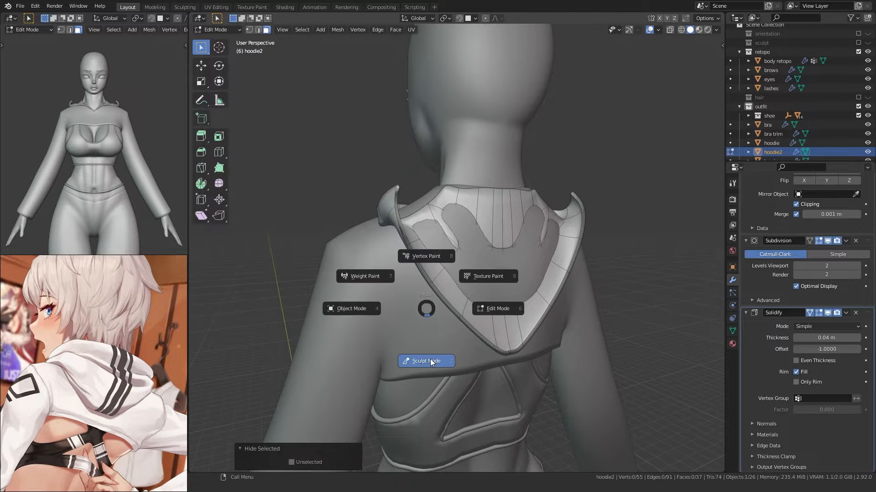
{"action": "left_click", "coordinate": [431, 361]}
{"action": "mouse_move", "coordinate": [460, 254]}
{"action": "middle_mouse_down"}
{"action": "mouse_move", "coordinate": [469, 261]}
{"action": "mouse_move", "coordinate": [342, 244]}
{"action": "middle_mouse_up"}
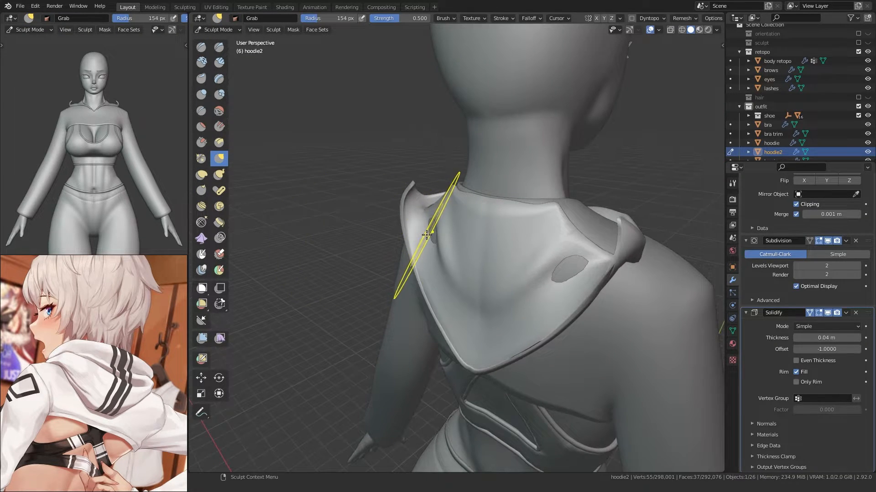
{"action": "middle_click_drag", "start_coordinate": [436, 261], "coordinate": [473, 275]}
Step: Reveal all hidden hood faces and reduce the Grab brush radius to 109 px
{"action": "key", "text": "alt+h"}
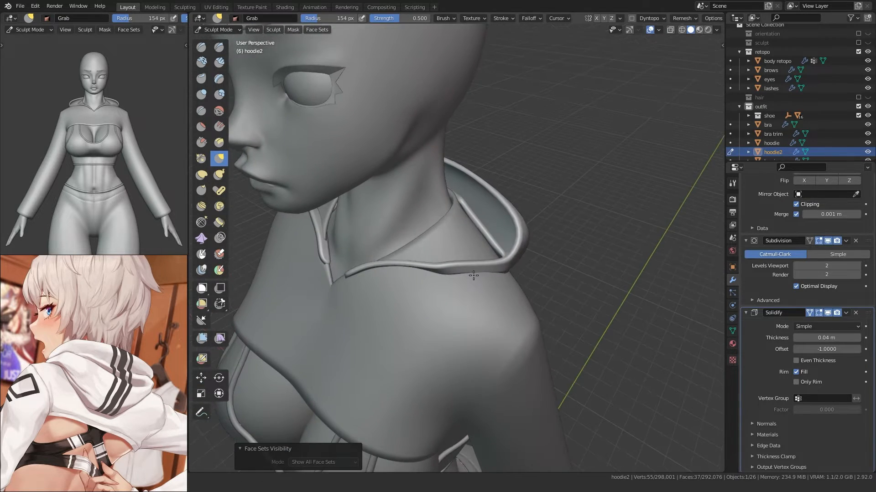
{"action": "middle_click_drag", "start_coordinate": [383, 302], "coordinate": [410, 294], "text": "shift"}
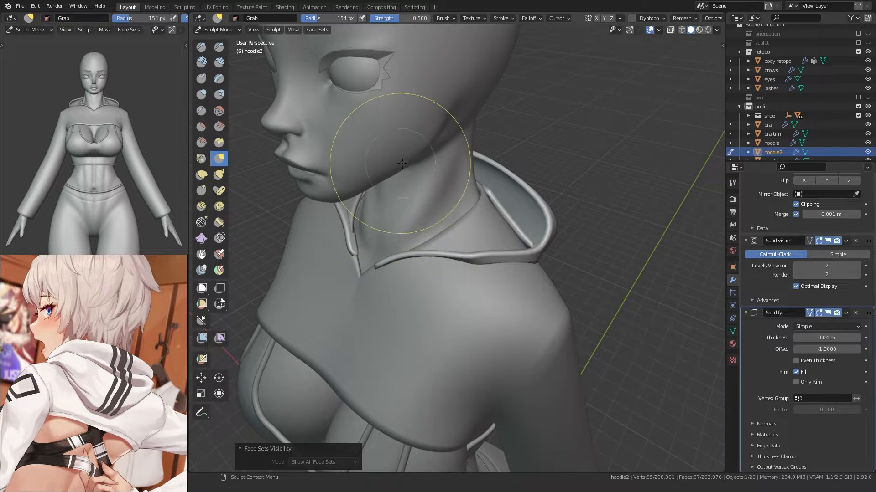
{"action": "middle_click_drag", "start_coordinate": [402, 163], "coordinate": [492, 269]}
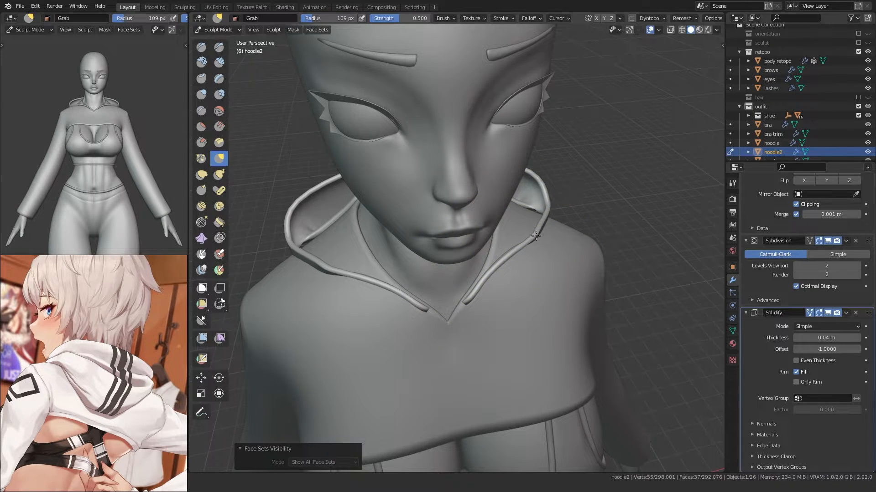
Step: Return to Edit Mode and reposition vertices along the hood's rim where it crosses the shoulder
{"action": "mouse_move", "coordinate": [536, 235]}
{"action": "middle_mouse_down"}
{"action": "mouse_move", "coordinate": [379, 231]}
{"action": "mouse_move", "coordinate": [456, 237]}
{"action": "mouse_move", "coordinate": [548, 274]}
{"action": "mouse_move", "coordinate": [422, 249]}
{"action": "mouse_move", "coordinate": [504, 328]}
{"action": "mouse_move", "coordinate": [481, 245]}
{"action": "mouse_move", "coordinate": [421, 273]}
{"action": "mouse_move", "coordinate": [465, 239]}
{"action": "mouse_move", "coordinate": [393, 244]}
{"action": "middle_mouse_up"}
{"action": "key", "text": "Tab"}
{"action": "left_click", "coordinate": [419, 249]}
{"action": "key", "text": "g"}
{"action": "left_click", "coordinate": [421, 259]}
{"action": "key", "text": "alt+z"}
{"action": "left_click", "coordinate": [494, 245]}
{"action": "key", "text": "alt+z"}
{"action": "left_click", "coordinate": [428, 267]}
Step: Move the rim vertex above the shoulder about 0.062 m outward, 0.021 m forward and 0.026 m down
{"action": "left_click", "coordinate": [465, 239]}
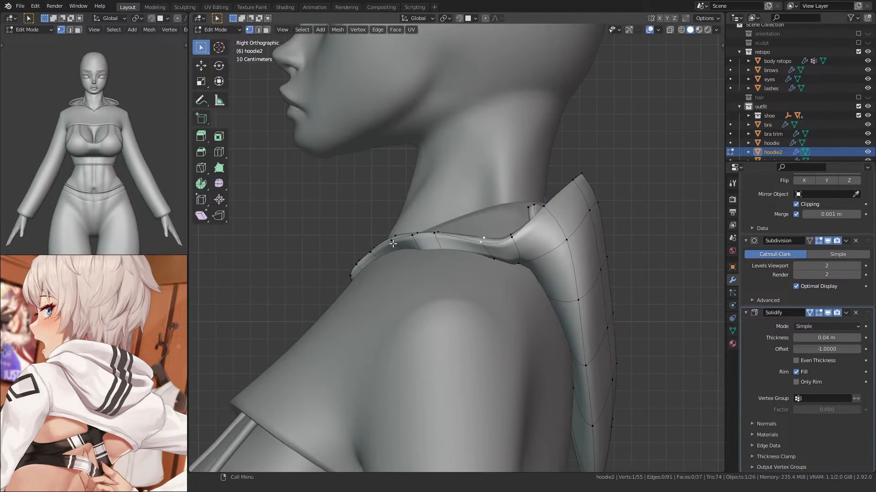
{"action": "key", "text": "g"}
{"action": "left_click", "coordinate": [485, 224]}
{"action": "middle_click_drag", "start_coordinate": [486, 224], "coordinate": [544, 282]}
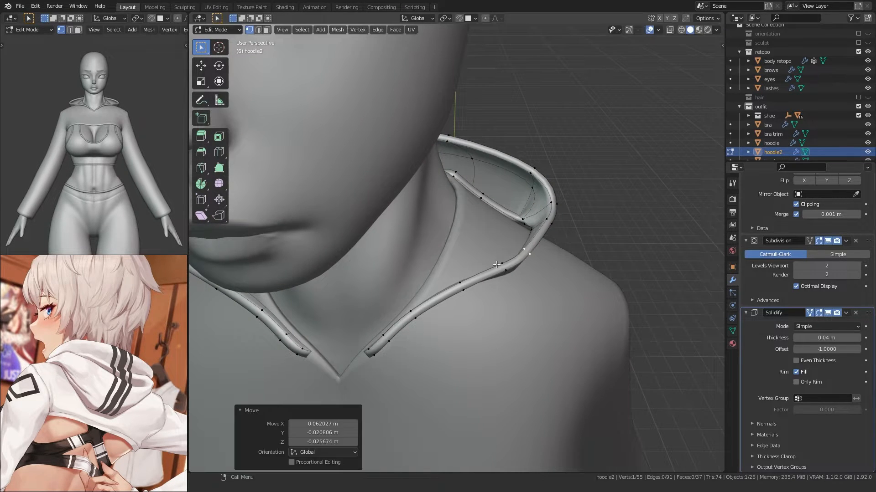
Step: Check the hood's shape over the shoulder in Object Mode and return to Edit Mode
{"action": "left_click", "coordinate": [479, 276]}
{"action": "mouse_move", "coordinate": [479, 276]}
{"action": "middle_mouse_down"}
{"action": "mouse_move", "coordinate": [362, 254]}
{"action": "mouse_move", "coordinate": [353, 240]}
{"action": "mouse_move", "coordinate": [354, 249]}
{"action": "mouse_move", "coordinate": [391, 246]}
{"action": "middle_mouse_up"}
{"action": "scroll", "coordinate": [363, 254], "scroll_direction": "down", "scroll_amount": 4}
{"action": "key", "text": "ctrl+Tab"}
{"action": "key", "text": "ctrl+Tab"}
{"action": "left_click", "coordinate": [354, 249]}
{"action": "scroll", "coordinate": [392, 246], "scroll_direction": "up", "scroll_amount": 5}
{"action": "key", "text": "Tab"}
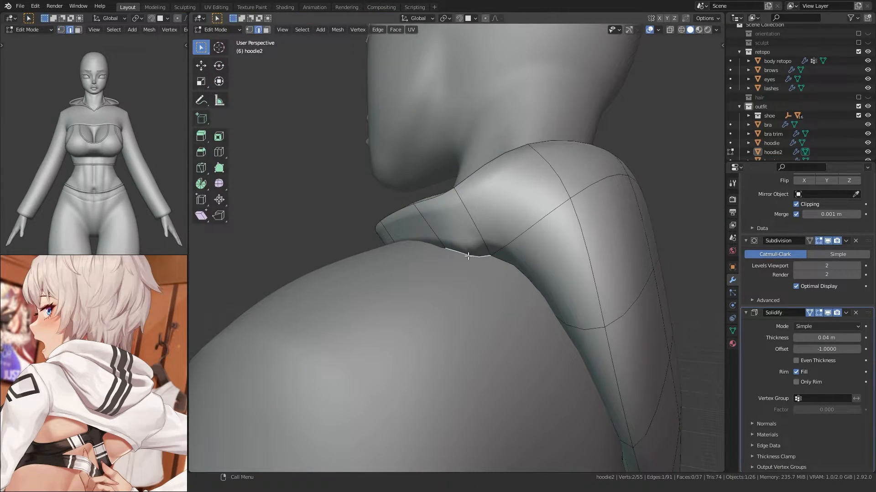
Step: Adjust the hood's lower edge on the shoulder so it sits against the hoodie
{"action": "middle_click_drag", "start_coordinate": [468, 256], "coordinate": [418, 250]}
{"action": "key", "text": "g"}
{"action": "key", "text": "KP_Decimal"}
{"action": "key", "text": "1"}
{"action": "left_click", "coordinate": [493, 239]}
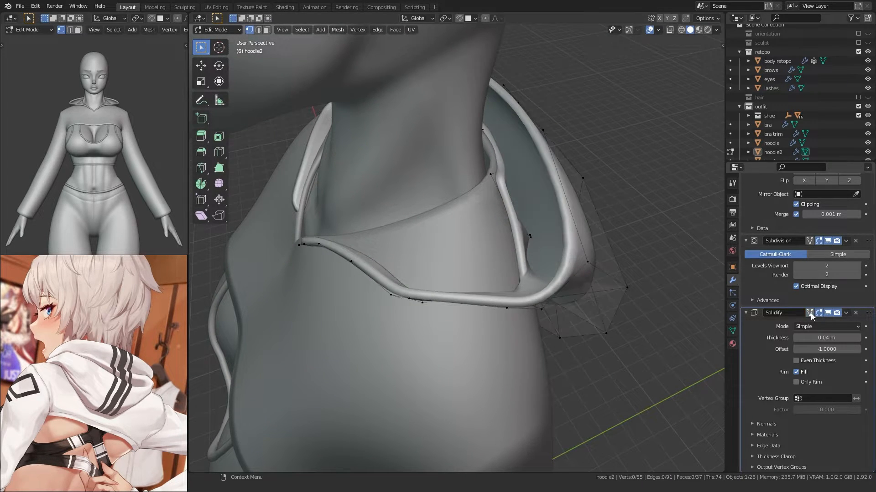
Step: Re-enable the on-cage display of the Subdivision and Solidify modifiers
{"action": "mouse_move", "coordinate": [524, 273]}
{"action": "middle_mouse_down"}
{"action": "mouse_move", "coordinate": [511, 294]}
{"action": "mouse_move", "coordinate": [522, 289]}
{"action": "middle_mouse_up"}
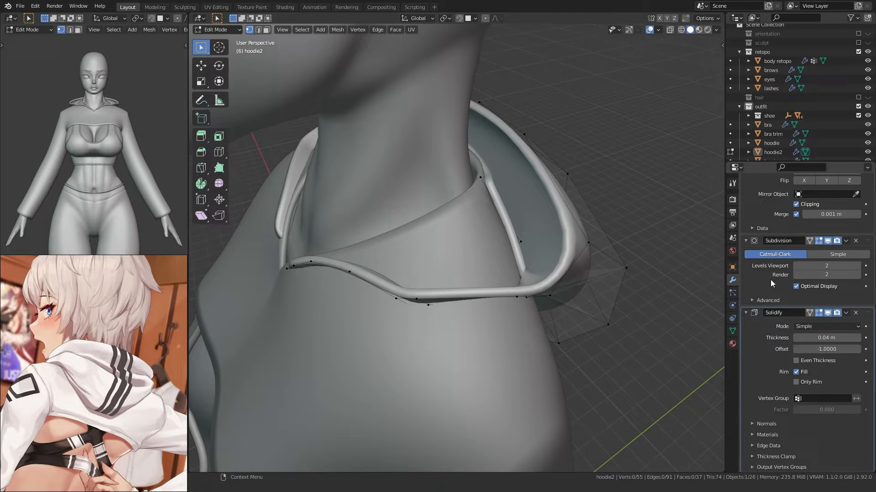
{"action": "left_click", "coordinate": [807, 242]}
{"action": "middle_click_drag", "start_coordinate": [584, 271], "coordinate": [524, 303]}
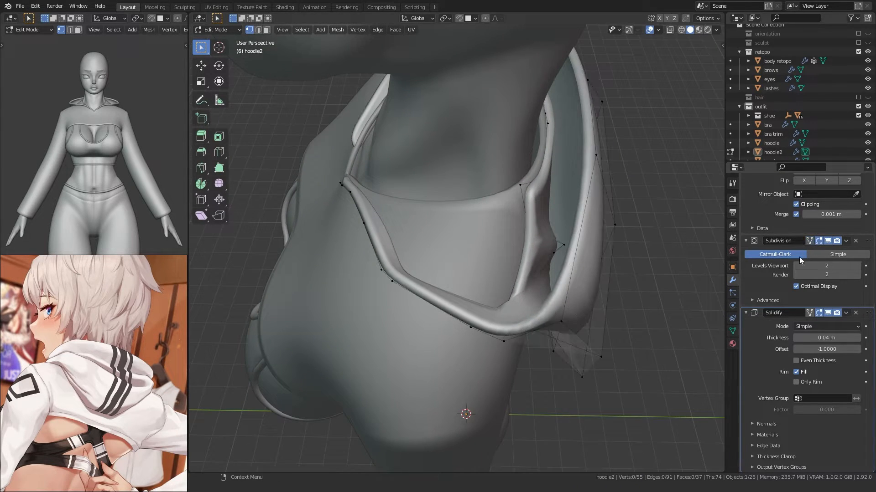
{"action": "left_click", "coordinate": [809, 314]}
{"action": "middle_click_drag", "start_coordinate": [538, 237], "coordinate": [516, 221]}
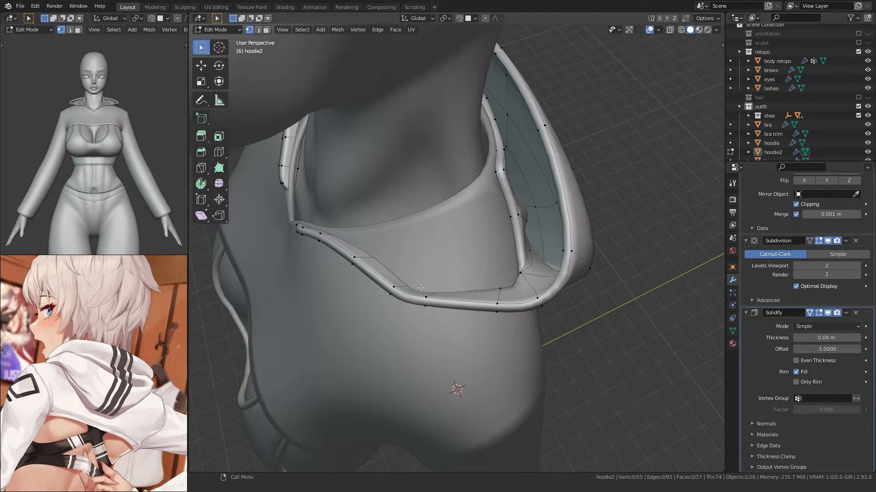
Step: Fill a face across the gap between the hood's inner border and its rim, and adjust a vertex beside it
{"action": "key", "text": "alt+z"}
{"action": "middle_click_drag", "start_coordinate": [434, 290], "coordinate": [406, 272]}
{"action": "key", "text": "alt+z"}
{"action": "left_click", "coordinate": [513, 253], "text": "ctrl"}
{"action": "key", "text": "f"}
{"action": "left_click", "coordinate": [471, 225]}
{"action": "key", "text": "g"}
{"action": "left_click", "coordinate": [506, 219]}
Step: Continue filling the gap along the side of the neck and reposition the vertices of the new faces
{"action": "left_click", "coordinate": [404, 267]}
{"action": "key", "text": "alt+z"}
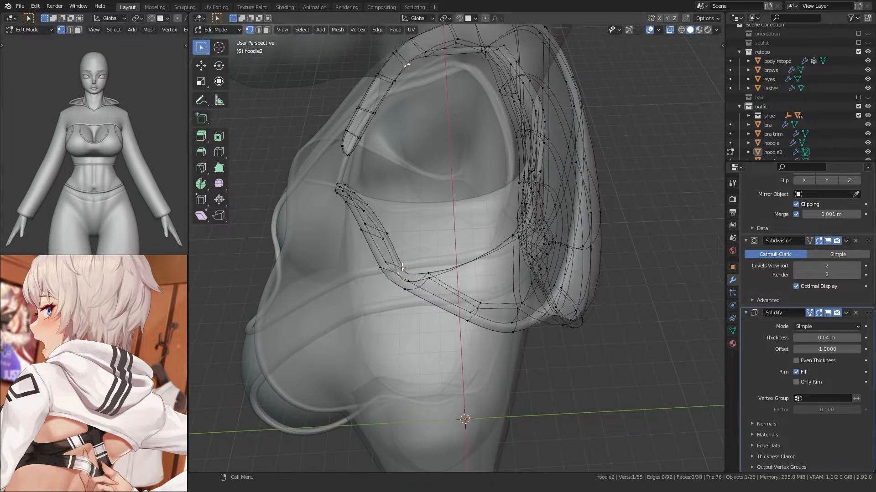
{"action": "key", "text": "alt+z"}
{"action": "key", "text": "f"}
{"action": "middle_click_drag", "start_coordinate": [434, 270], "coordinate": [396, 253]}
{"action": "key", "text": "g"}
{"action": "left_click", "coordinate": [416, 270]}
{"action": "left_click", "coordinate": [365, 274]}
{"action": "key", "text": "g"}
{"action": "left_click", "coordinate": [368, 275]}
Step: Move the inner vertex of the filled collar area inward and up to meet the hoodie's neckline
{"action": "key", "text": "alt+z"}
{"action": "middle_click_drag", "start_coordinate": [472, 246], "coordinate": [445, 207]}
{"action": "key", "text": "alt+z"}
{"action": "key", "text": "alt+z"}
{"action": "left_click", "coordinate": [532, 245]}
{"action": "middle_click_drag", "start_coordinate": [533, 245], "coordinate": [509, 250]}
{"action": "key", "text": "alt+z"}
{"action": "key", "text": "g"}
{"action": "left_click", "coordinate": [428, 235]}
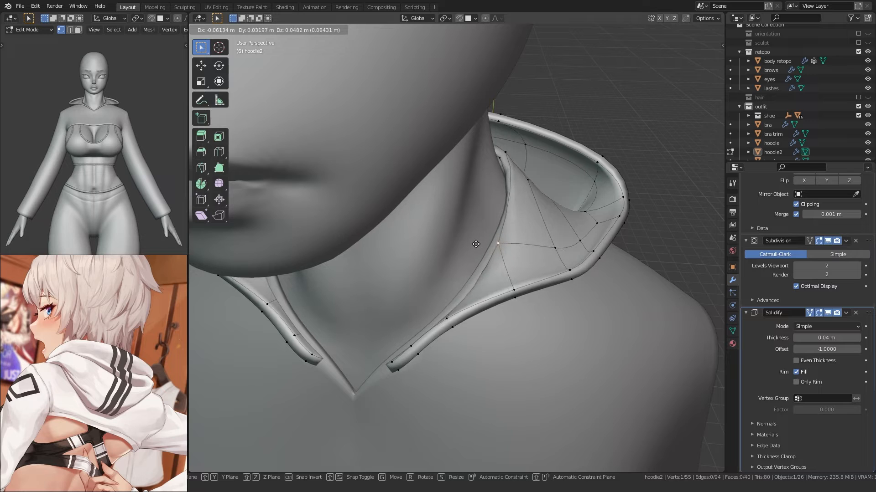
{"action": "left_click", "coordinate": [476, 244]}
{"action": "middle_click_drag", "start_coordinate": [476, 244], "coordinate": [513, 241]}
{"action": "key", "text": "g"}
{"action": "left_click", "coordinate": [497, 255]}
{"action": "mouse_move", "coordinate": [484, 296]}
{"action": "middle_mouse_down"}
{"action": "mouse_move", "coordinate": [491, 281]}
{"action": "mouse_move", "coordinate": [514, 271]}
{"action": "mouse_move", "coordinate": [483, 288]}
{"action": "middle_mouse_up"}
{"action": "key", "text": "ctrl+z"}
Step: Move the collar's inner vertex against the neckline and adjust the rim vertex at the outer shoulder
{"action": "key", "text": "g"}
{"action": "left_click", "coordinate": [543, 225]}
{"action": "middle_click_drag", "start_coordinate": [544, 224], "coordinate": [504, 210]}
{"action": "left_click", "coordinate": [574, 239]}
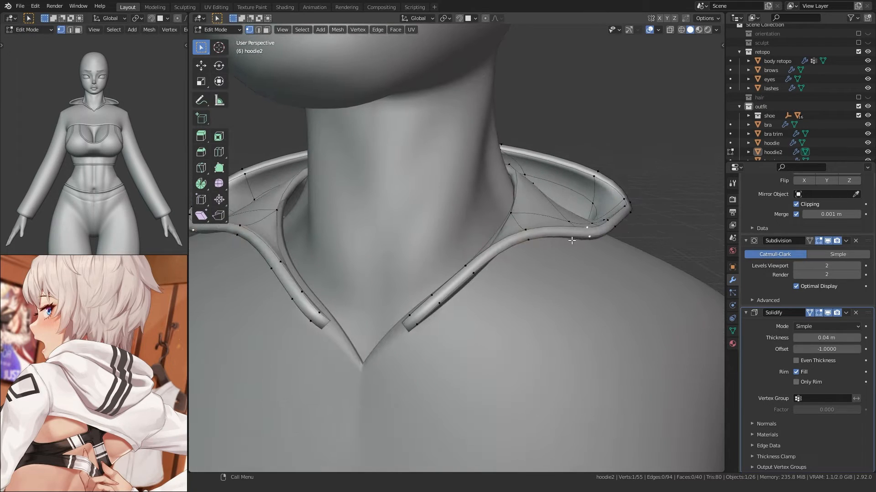
{"action": "key", "text": "g"}
{"action": "left_click", "coordinate": [571, 242]}
Step: Reposition the vertices in the middle of the filled collar surface to smooth it between neck and rim
{"action": "middle_click_drag", "start_coordinate": [563, 244], "coordinate": [434, 268]}
{"action": "key", "text": "g"}
{"action": "left_click", "coordinate": [476, 276]}
{"action": "key", "text": "g"}
{"action": "left_click", "coordinate": [472, 253]}
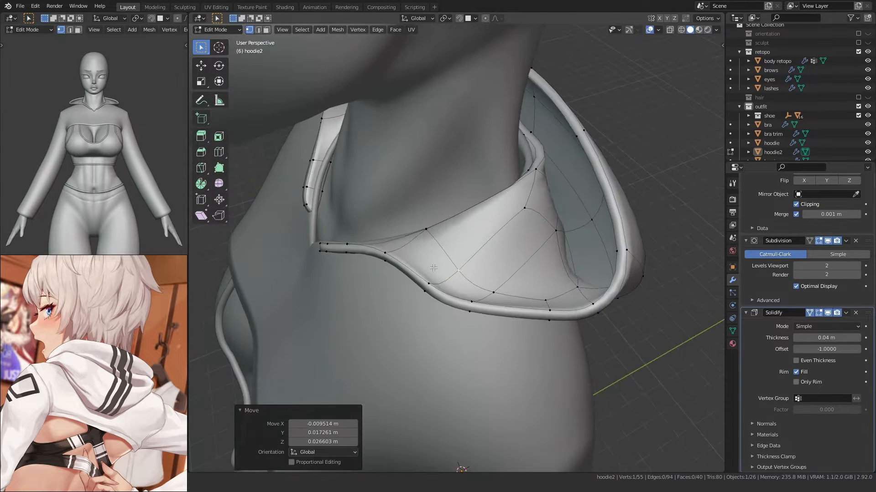
{"action": "key", "text": "g"}
{"action": "left_click", "coordinate": [439, 272]}
Step: Move the rim vertex over the shoulder about 0.011 m inward along X and 0.008 m up
{"action": "left_click", "coordinate": [545, 300]}
{"action": "key", "text": "g"}
{"action": "left_click", "coordinate": [543, 297]}
{"action": "scroll", "coordinate": [543, 298], "scroll_direction": "down", "scroll_amount": 2}
{"action": "middle_click_drag", "start_coordinate": [543, 297], "coordinate": [495, 273]}
{"action": "scroll", "coordinate": [538, 304], "scroll_direction": "down", "scroll_amount": 3}
{"action": "scroll", "coordinate": [433, 280], "scroll_direction": "down", "scroll_amount": 2}
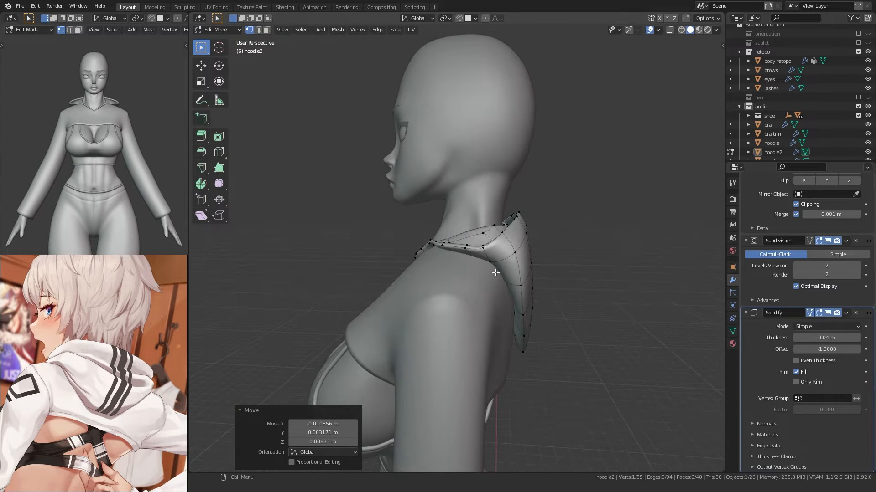
Step: Reposition the collar edge near the hood's front end, bringing it closer to the hoodie's V-neck
{"action": "middle_click_drag", "start_coordinate": [531, 299], "coordinate": [561, 298]}
{"action": "scroll", "coordinate": [507, 303], "scroll_direction": "up", "scroll_amount": 4}
{"action": "key", "text": "alt+z"}
{"action": "key", "text": "alt+z"}
{"action": "key", "text": "alt+z"}
{"action": "key", "text": "2"}
{"action": "key", "text": "alt+z"}
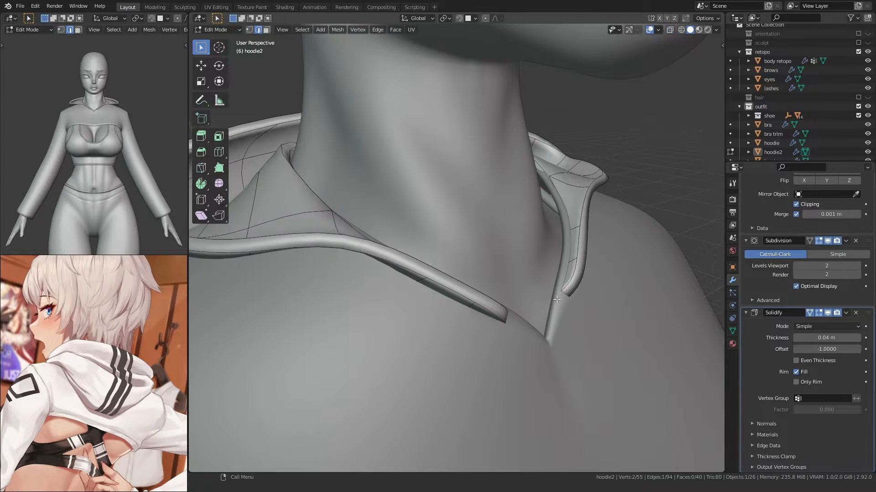
{"action": "key", "text": "alt+z"}
{"action": "key", "text": "alt+z"}
{"action": "left_click", "coordinate": [549, 298]}
{"action": "key", "text": "g"}
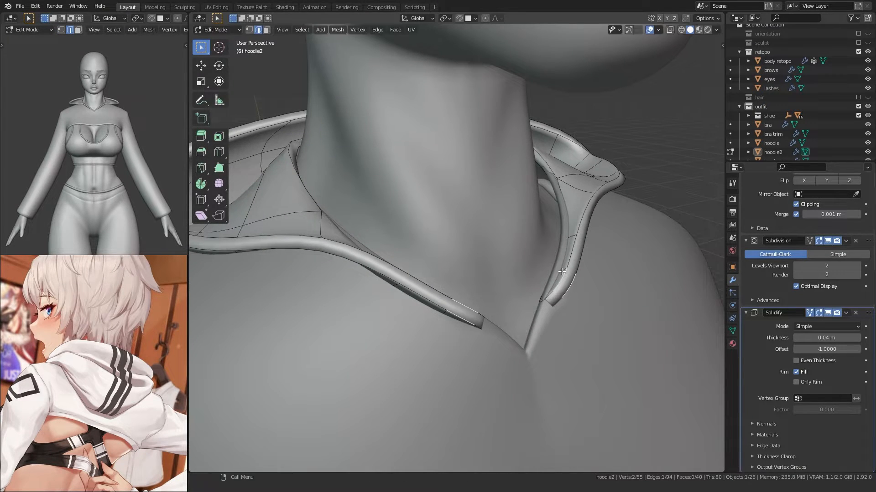
{"action": "left_click", "coordinate": [555, 266]}
Step: Adjust the edges along the collar's front strip so it lies against the V-neckline
{"action": "middle_click_drag", "start_coordinate": [555, 266], "coordinate": [527, 290]}
{"action": "left_click", "coordinate": [585, 250]}
{"action": "left_click", "coordinate": [523, 240]}
{"action": "middle_click_drag", "start_coordinate": [523, 240], "coordinate": [513, 272]}
{"action": "left_click", "coordinate": [441, 257]}
{"action": "left_click", "coordinate": [499, 305]}
{"action": "key", "text": "g"}
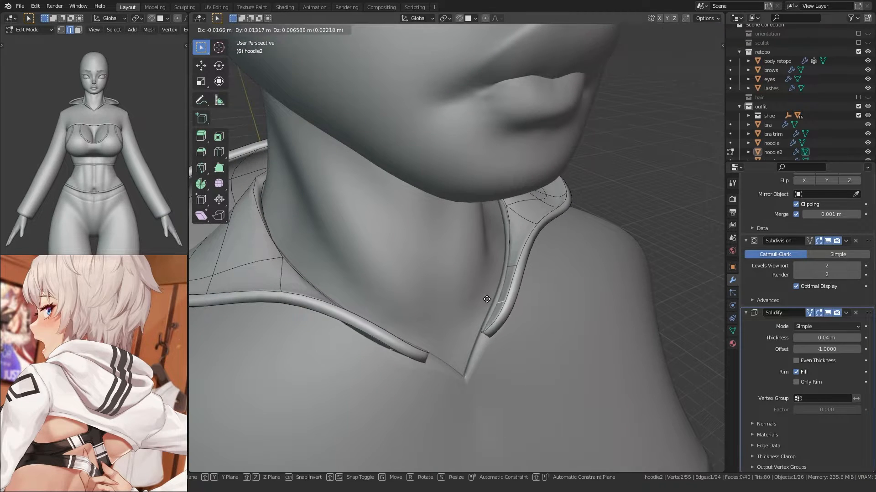
{"action": "left_click", "coordinate": [484, 299]}
Step: Reposition the collar edges along the inner strip that follows the neck from the V-neckline to the shoulder
{"action": "middle_click_drag", "start_coordinate": [484, 298], "coordinate": [428, 307]}
{"action": "scroll", "coordinate": [437, 311], "scroll_direction": "down", "scroll_amount": 4}
{"action": "scroll", "coordinate": [493, 333], "scroll_direction": "up", "scroll_amount": 6}
{"action": "middle_click_drag", "start_coordinate": [504, 335], "coordinate": [477, 331]}
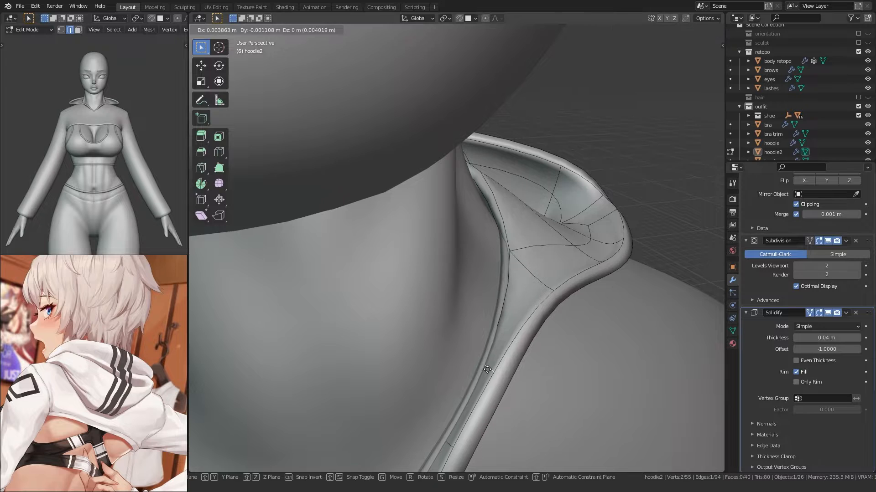
{"action": "left_click", "coordinate": [487, 370]}
{"action": "middle_click_drag", "start_coordinate": [487, 370], "coordinate": [495, 279]}
{"action": "left_click", "coordinate": [484, 239]}
{"action": "key", "text": "g"}
{"action": "middle_click_drag", "start_coordinate": [483, 239], "coordinate": [462, 307]}
{"action": "left_click", "coordinate": [517, 265]}
Step: Nudge the collar's inner-edge vertex beside the neck about -0.009 m along Y
{"action": "left_click", "coordinate": [485, 283]}
{"action": "key", "text": "g"}
{"action": "left_click", "coordinate": [495, 282]}
{"action": "key", "text": "g"}
{"action": "mouse_move", "coordinate": [513, 260]}
{"action": "middle_mouse_down"}
{"action": "mouse_move", "coordinate": [529, 255]}
{"action": "mouse_move", "coordinate": [483, 300]}
{"action": "mouse_move", "coordinate": [500, 263]}
{"action": "middle_mouse_up"}
{"action": "left_click", "coordinate": [528, 259]}
{"action": "left_click", "coordinate": [501, 297]}
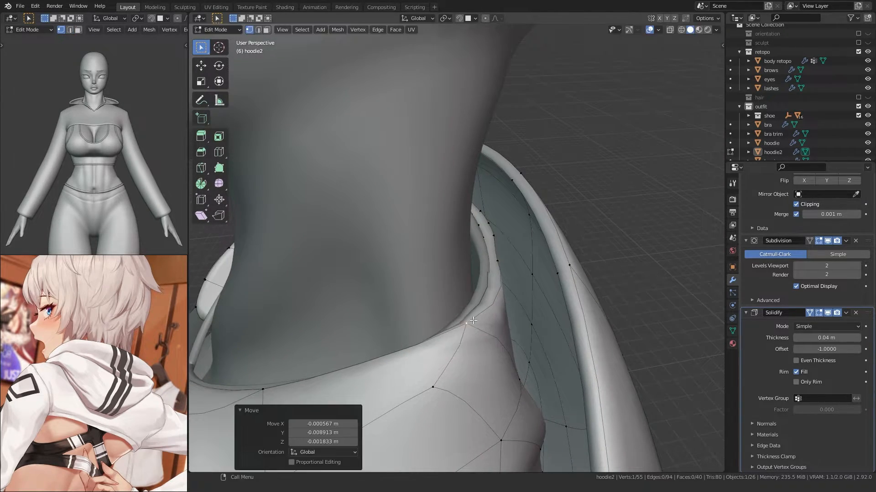
Step: Even out the remaining inner-edge vertices of the collar beside the neck and leave Edit Mode
{"action": "middle_click_drag", "start_coordinate": [473, 320], "coordinate": [502, 327]}
{"action": "key", "text": "g"}
{"action": "left_click", "coordinate": [536, 279]}
{"action": "left_click", "coordinate": [511, 269]}
{"action": "key", "text": "g"}
{"action": "left_click", "coordinate": [513, 269]}
{"action": "middle_click_drag", "start_coordinate": [513, 269], "coordinate": [483, 342]}
{"action": "scroll", "coordinate": [472, 298], "scroll_direction": "down", "scroll_amount": 3}
{"action": "scroll", "coordinate": [456, 328], "scroll_direction": "down", "scroll_amount": 5}
{"action": "key", "text": "Tab"}
{"action": "left_click", "coordinate": [313, 282]}
{"action": "middle_click_drag", "start_coordinate": [312, 282], "coordinate": [356, 253]}
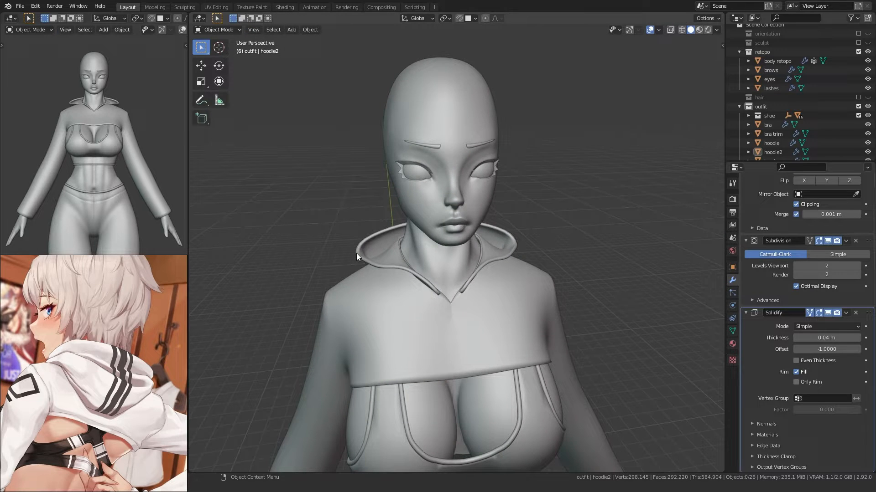
{"action": "middle_click_drag", "start_coordinate": [346, 264], "coordinate": [502, 273]}
Step: Isolate the outer back faces of the hoodie2 hood by selecting them and hiding all the other faces
{"action": "left_click", "coordinate": [502, 273]}
{"action": "key", "text": "ctrl+Tab"}
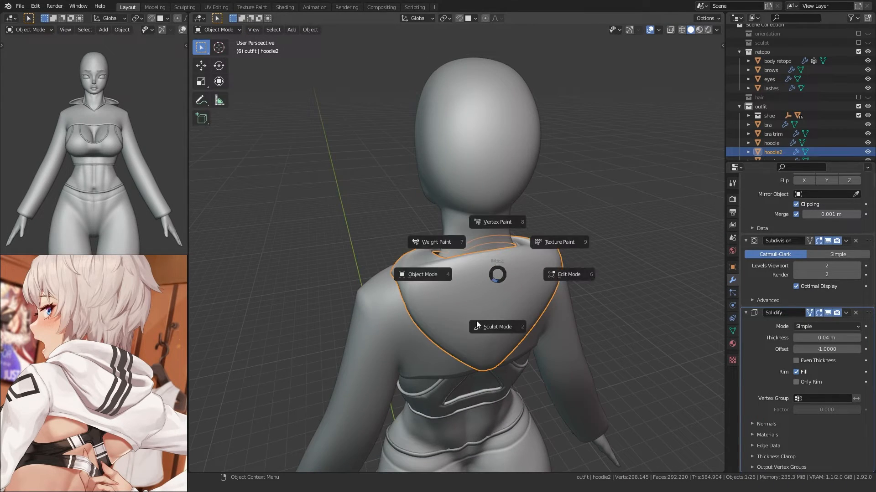
{"action": "left_click", "coordinate": [476, 325]}
{"action": "mouse_move", "coordinate": [474, 324]}
{"action": "middle_mouse_down"}
{"action": "mouse_move", "coordinate": [453, 306]}
{"action": "mouse_move", "coordinate": [522, 278]}
{"action": "middle_mouse_up"}
{"action": "mouse_move", "coordinate": [468, 265]}
{"action": "middle_mouse_down"}
{"action": "mouse_move", "coordinate": [530, 248]}
{"action": "mouse_move", "coordinate": [468, 262]}
{"action": "mouse_move", "coordinate": [430, 303]}
{"action": "mouse_move", "coordinate": [385, 238]}
{"action": "middle_mouse_up"}
{"action": "key", "text": "Tab"}
{"action": "left_click", "coordinate": [396, 247]}
{"action": "left_click", "coordinate": [440, 237], "text": "ctrl"}
{"action": "left_click", "coordinate": [393, 252], "text": "ctrl"}
{"action": "left_click", "coordinate": [437, 264], "text": "ctrl"}
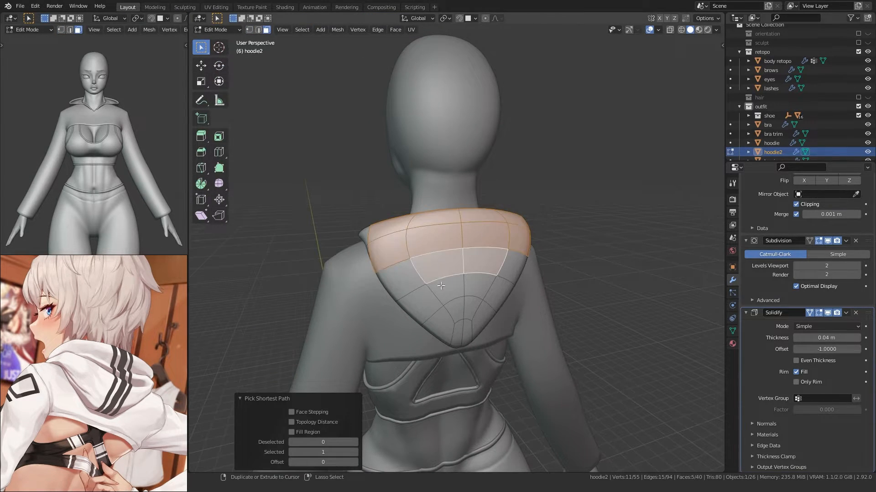
{"action": "left_click", "coordinate": [402, 279], "text": "ctrl"}
{"action": "left_click", "coordinate": [420, 304], "text": "ctrl"}
{"action": "left_click", "coordinate": [448, 290], "text": "ctrl"}
{"action": "left_click", "coordinate": [458, 311], "text": "ctrl"}
{"action": "left_click", "coordinate": [457, 330], "text": "ctrl"}
{"action": "middle_click_drag", "start_coordinate": [458, 330], "coordinate": [397, 321]}
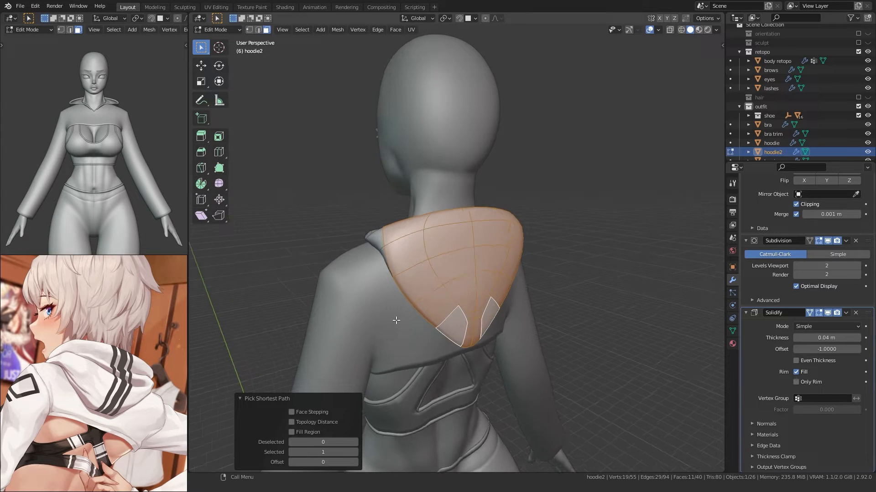
{"action": "key", "text": "h"}
{"action": "key", "text": "KP_3"}
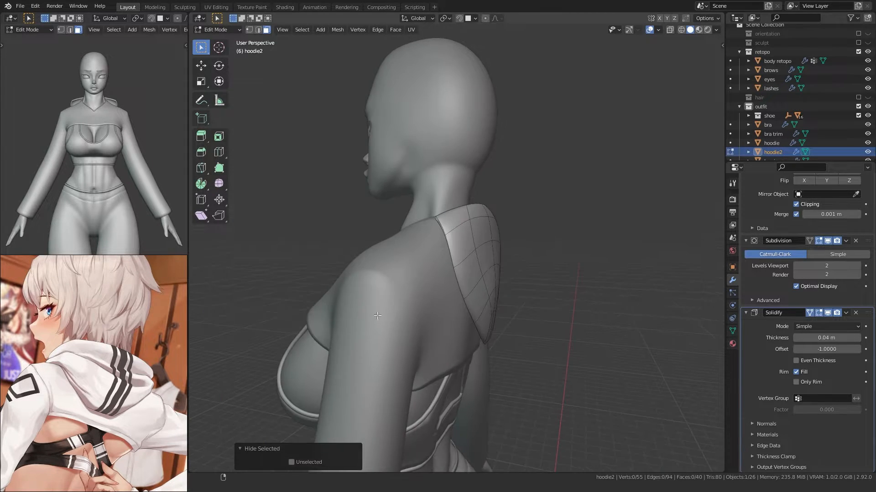
Step: Reshape the hood's back profile with the Grab brush in the right side view and reveal the hidden collar faces
{"action": "key", "text": "ctrl+Tab"}
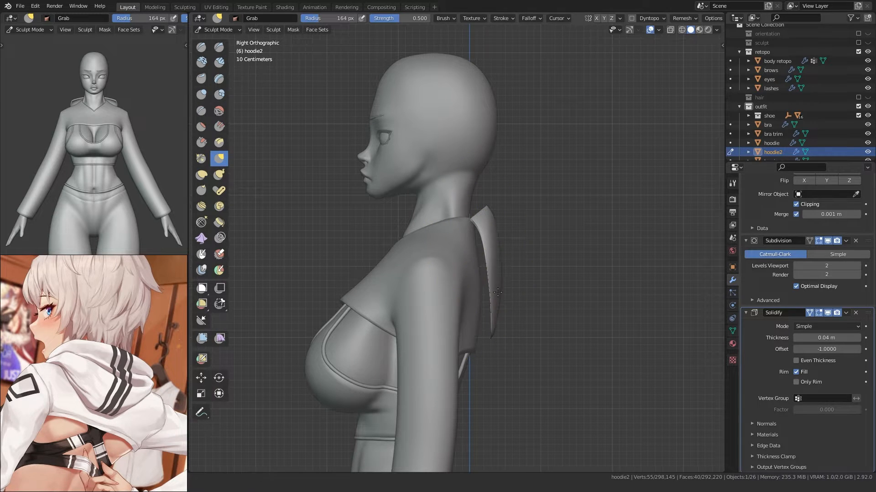
{"action": "left_click_drag", "start_coordinate": [493, 327], "coordinate": [503, 272]}
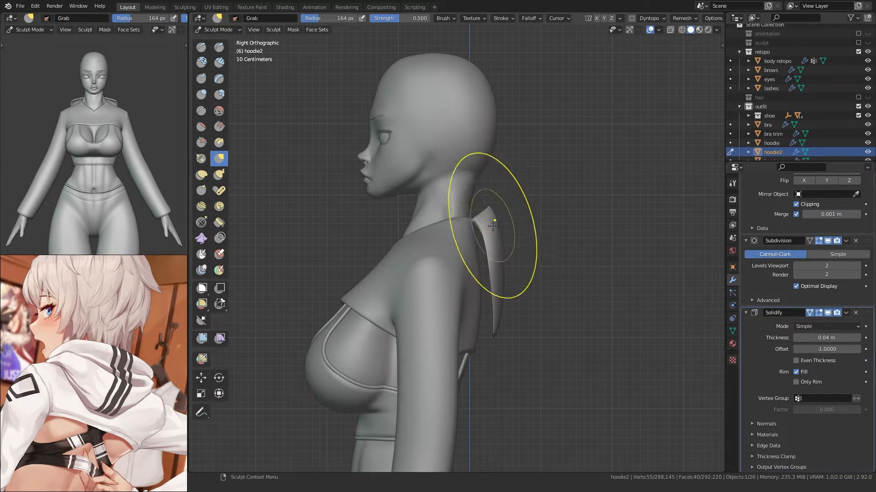
{"action": "key", "text": "Tab"}
{"action": "middle_click_drag", "start_coordinate": [461, 287], "coordinate": [424, 336]}
{"action": "key", "text": "Tab"}
{"action": "mouse_move", "coordinate": [323, 261]}
{"action": "middle_mouse_down"}
{"action": "mouse_move", "coordinate": [405, 260]}
{"action": "mouse_move", "coordinate": [339, 269]}
{"action": "middle_mouse_up"}
{"action": "mouse_move", "coordinate": [415, 249]}
{"action": "middle_mouse_down"}
{"action": "mouse_move", "coordinate": [438, 328]}
{"action": "mouse_move", "coordinate": [540, 317]}
{"action": "mouse_move", "coordinate": [456, 333]}
{"action": "mouse_move", "coordinate": [432, 308]}
{"action": "mouse_move", "coordinate": [438, 360]}
{"action": "mouse_move", "coordinate": [570, 283]}
{"action": "mouse_move", "coordinate": [473, 321]}
{"action": "mouse_move", "coordinate": [518, 333]}
{"action": "mouse_move", "coordinate": [488, 258]}
{"action": "middle_mouse_up"}
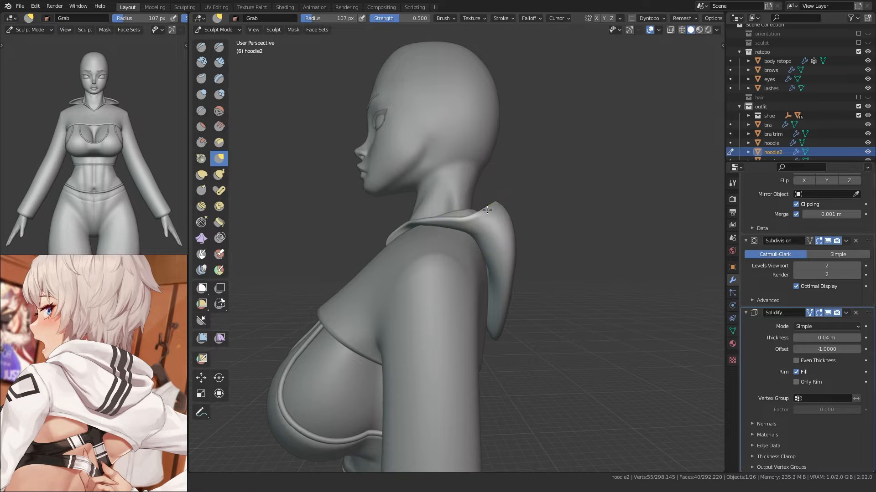
{"action": "middle_click_drag", "start_coordinate": [487, 211], "coordinate": [476, 261]}
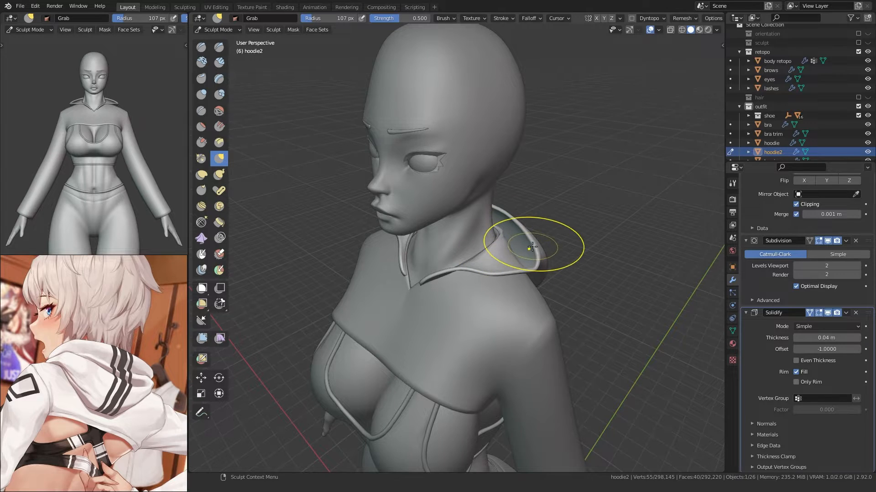
Step: Mask the collar surface around the neck and shoulder with a lasso mask, leaving the hood's back unmasked
{"action": "scroll", "coordinate": [527, 250], "scroll_direction": "up", "scroll_amount": 3}
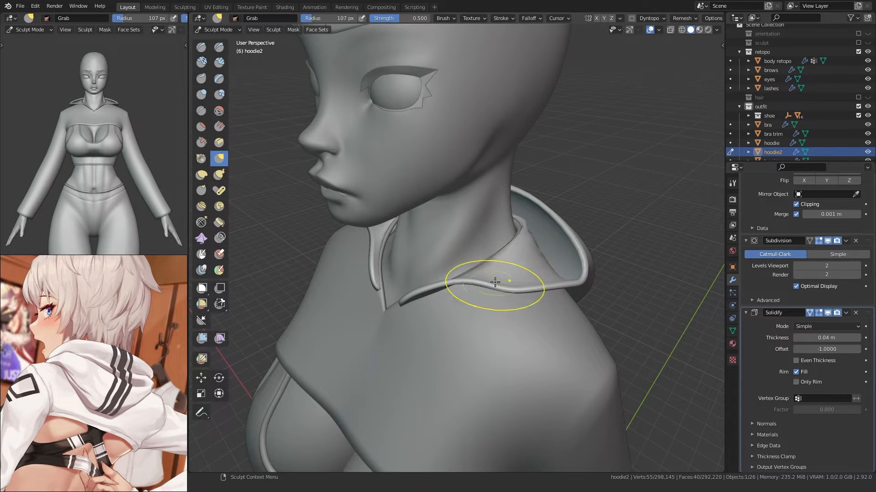
{"action": "middle_click_drag", "start_coordinate": [527, 326], "coordinate": [452, 297]}
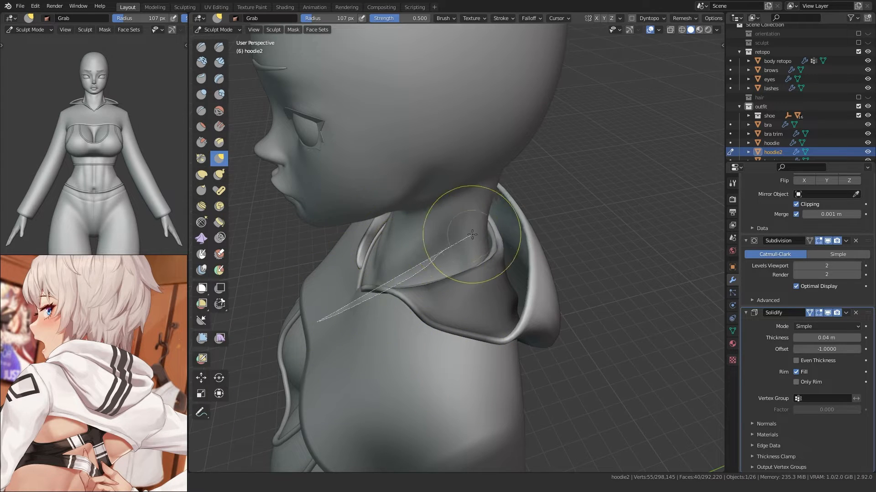
{"action": "middle_click_drag", "start_coordinate": [479, 285], "coordinate": [465, 258]}
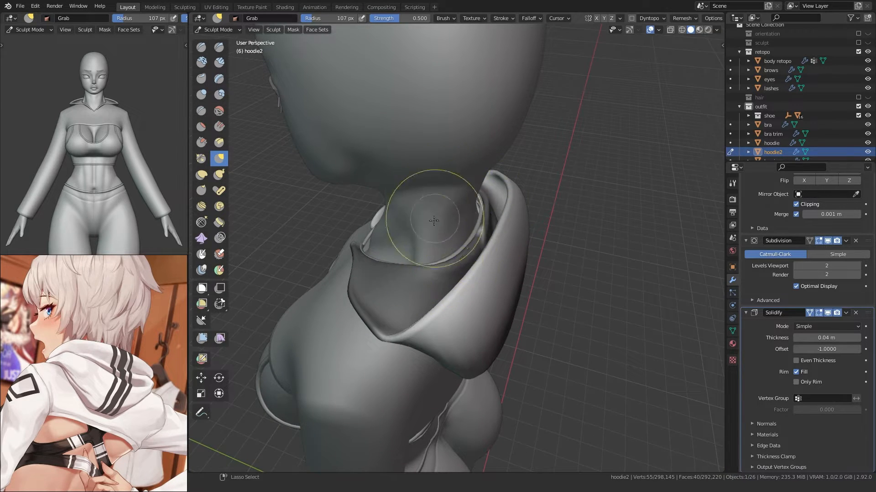
{"action": "mouse_move", "coordinate": [434, 221]}
{"action": "middle_mouse_down"}
{"action": "mouse_move", "coordinate": [471, 236]}
{"action": "mouse_move", "coordinate": [491, 223]}
{"action": "mouse_move", "coordinate": [538, 222]}
{"action": "middle_mouse_up"}
Step: Set the Grab brush radius to 146 px and pull the unmasked hood rim behind the shoulder
{"action": "key", "text": "f"}
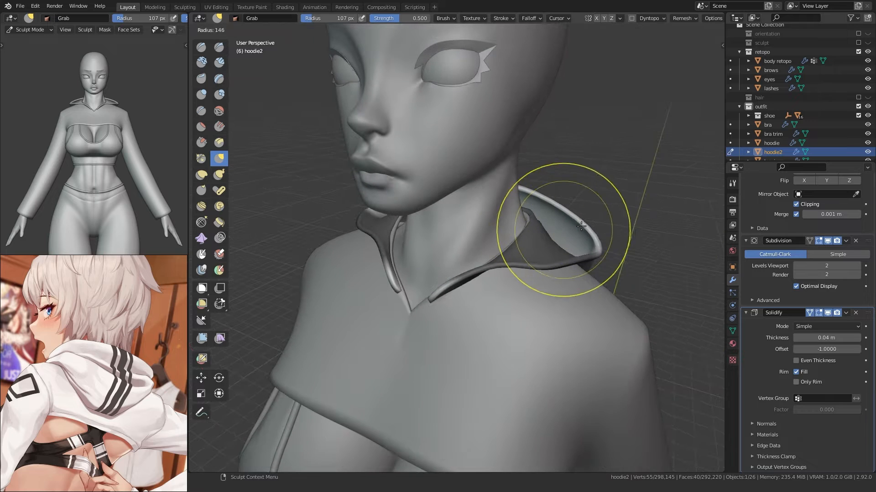
{"action": "left_click", "coordinate": [628, 228]}
{"action": "left_click_drag", "start_coordinate": [571, 221], "coordinate": [575, 226]}
{"action": "mouse_move", "coordinate": [575, 226]}
{"action": "middle_mouse_down"}
{"action": "mouse_move", "coordinate": [457, 299]}
{"action": "mouse_move", "coordinate": [566, 238]}
{"action": "mouse_move", "coordinate": [561, 251]}
{"action": "mouse_move", "coordinate": [509, 264]}
{"action": "mouse_move", "coordinate": [502, 206]}
{"action": "mouse_move", "coordinate": [506, 219]}
{"action": "mouse_move", "coordinate": [512, 209]}
{"action": "mouse_move", "coordinate": [568, 228]}
{"action": "middle_mouse_up"}
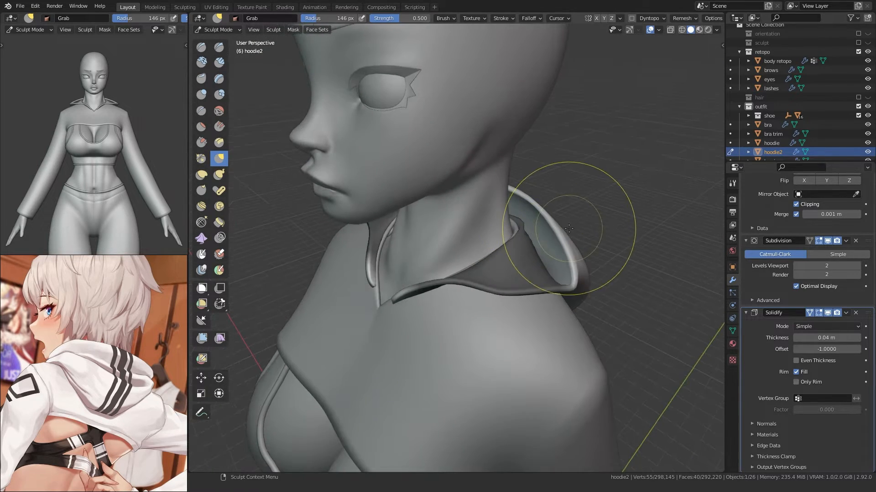
Step: Clear the sculpt mask from the hood and return to Object Mode
{"action": "scroll", "coordinate": [543, 240], "scroll_direction": "down", "scroll_amount": 7}
{"action": "middle_click_drag", "start_coordinate": [492, 246], "coordinate": [569, 256]}
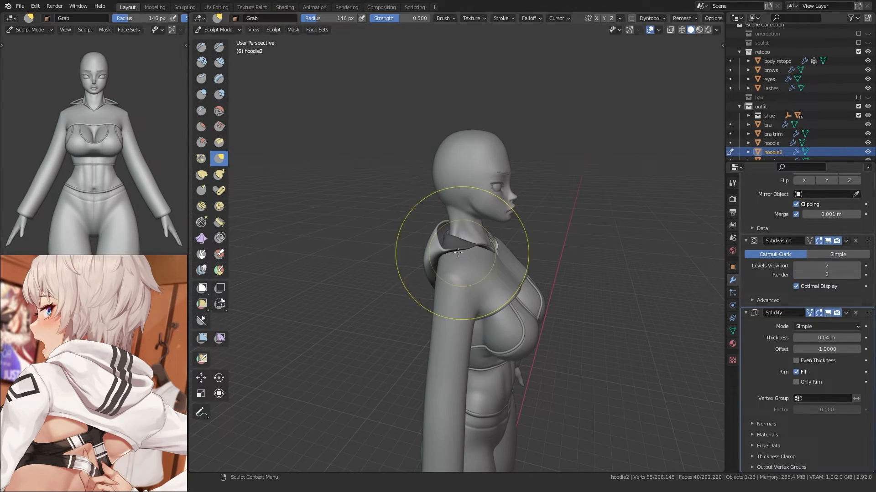
{"action": "left_click", "coordinate": [289, 31]}
{"action": "left_click", "coordinate": [302, 59]}
{"action": "middle_click_drag", "start_coordinate": [358, 225], "coordinate": [531, 281]}
{"action": "key", "text": "ctrl+Tab"}
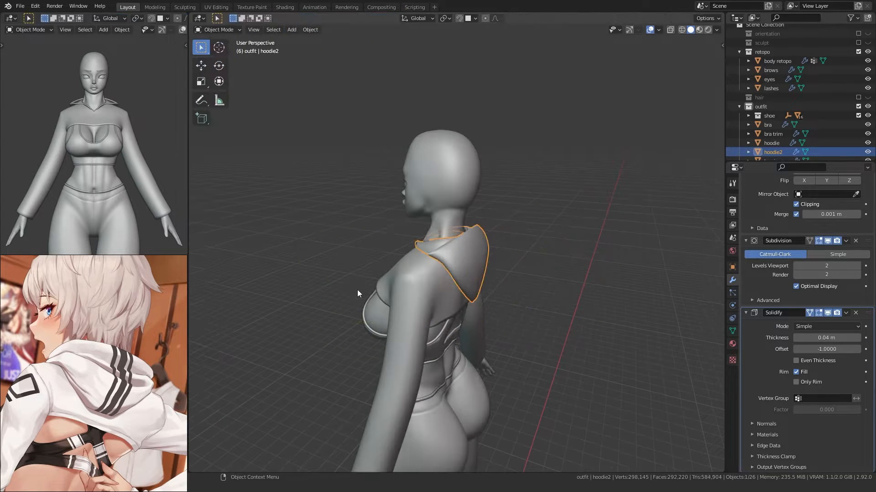
Step: Move the hood's outer corner edge about 0.095 m inward along X, -0.032 m along Y and 0.017 m up
{"action": "left_click", "coordinate": [357, 289]}
{"action": "middle_click_drag", "start_coordinate": [341, 269], "coordinate": [634, 310]}
{"action": "scroll", "coordinate": [535, 316], "scroll_direction": "up", "scroll_amount": 4}
{"action": "mouse_move", "coordinate": [535, 315]}
{"action": "middle_mouse_down"}
{"action": "mouse_move", "coordinate": [665, 278]}
{"action": "mouse_move", "coordinate": [543, 299]}
{"action": "mouse_move", "coordinate": [543, 312]}
{"action": "middle_mouse_up"}
{"action": "scroll", "coordinate": [543, 312], "scroll_direction": "up", "scroll_amount": 5}
{"action": "left_click", "coordinate": [630, 276]}
{"action": "key", "text": "Tab"}
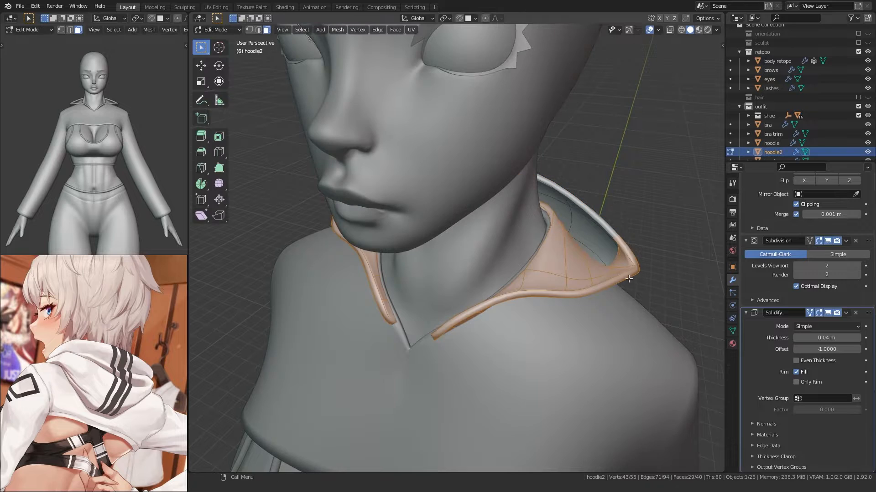
{"action": "key", "text": "g"}
{"action": "left_click", "coordinate": [632, 259]}
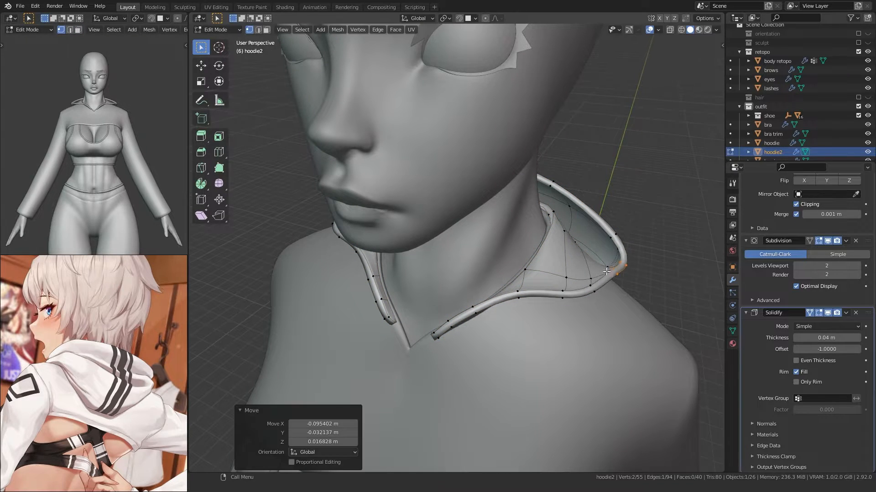
Step: Reposition two rim vertices near the hood's corner, moving the second about 0.033 m inward along X and 0.014 m up
{"action": "middle_click_drag", "start_coordinate": [561, 273], "coordinate": [599, 288]}
{"action": "left_click", "coordinate": [614, 279]}
{"action": "key", "text": "g"}
{"action": "left_click", "coordinate": [616, 268]}
{"action": "left_click", "coordinate": [592, 293]}
{"action": "key", "text": "g"}
{"action": "left_click", "coordinate": [589, 290]}
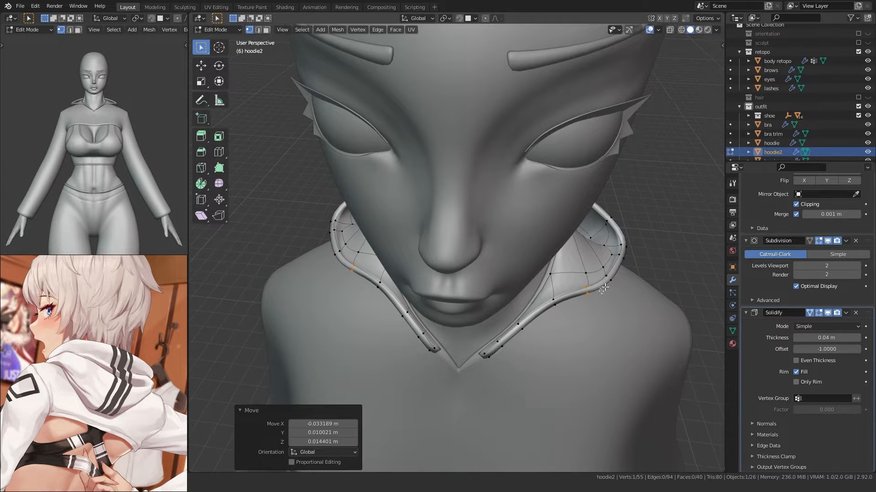
Step: Fine-tune the rim vertices above the shoulder, shifting the last one about 0.006 m inward along X and 0.006 m up
{"action": "key", "text": "g"}
{"action": "left_click", "coordinate": [605, 276]}
{"action": "left_click", "coordinate": [594, 285]}
{"action": "key", "text": "g"}
{"action": "left_click", "coordinate": [598, 276]}
{"action": "middle_click_drag", "start_coordinate": [598, 277], "coordinate": [524, 255]}
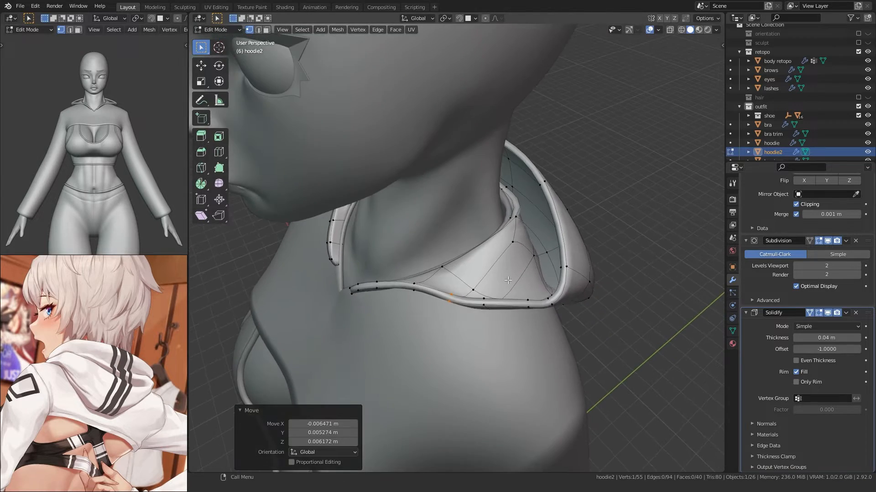
{"action": "key", "text": "Tab"}
{"action": "scroll", "coordinate": [524, 268], "scroll_direction": "down", "scroll_amount": 5}
{"action": "middle_click_drag", "start_coordinate": [461, 267], "coordinate": [530, 281]}
Step: Reposition the vertices at the hood's outer side corner
{"action": "key", "text": "Tab"}
{"action": "scroll", "coordinate": [530, 281], "scroll_direction": "up", "scroll_amount": 3}
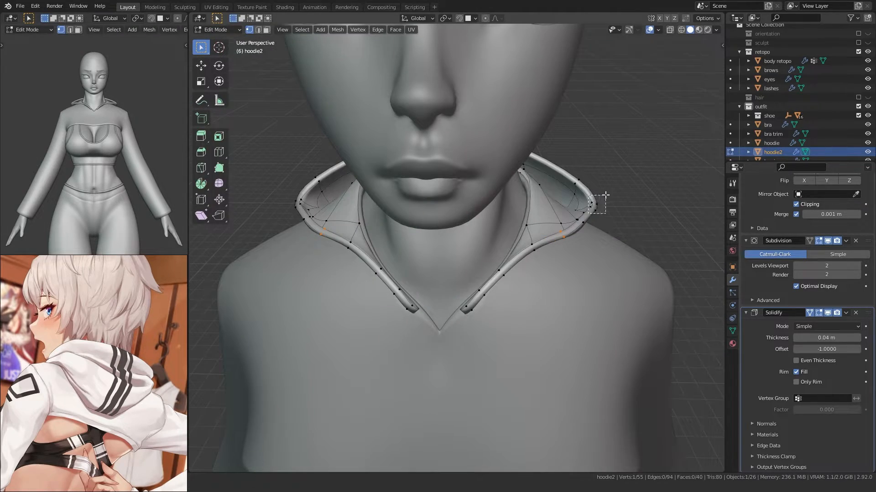
{"action": "left_click_drag", "start_coordinate": [606, 195], "coordinate": [608, 194], "text": "shift"}
{"action": "middle_click_drag", "start_coordinate": [608, 193], "coordinate": [514, 195]}
{"action": "key", "text": "g"}
{"action": "left_click", "coordinate": [531, 276]}
Step: Shift the face at the hood's side corner along the X axis
{"action": "key", "text": "3"}
{"action": "left_click", "coordinate": [514, 224]}
{"action": "key", "text": "g"}
{"action": "key", "text": "x"}
{"action": "left_click", "coordinate": [542, 262]}
{"action": "key", "text": "g"}
{"action": "key", "text": "x"}
{"action": "left_click", "coordinate": [528, 254]}
Step: Adjust the neighbouring faces where the hood's rim folds over the shoulder
{"action": "left_click", "coordinate": [549, 264]}
{"action": "key", "text": "g"}
{"action": "left_click", "coordinate": [545, 257]}
{"action": "left_click", "coordinate": [572, 234], "text": "shift"}
{"action": "middle_click_drag", "start_coordinate": [572, 235], "coordinate": [553, 204]}
{"action": "left_click", "coordinate": [556, 254]}
Step: Reposition the rim edge at the fold between the hood's corner and the collar
{"action": "key", "text": "2"}
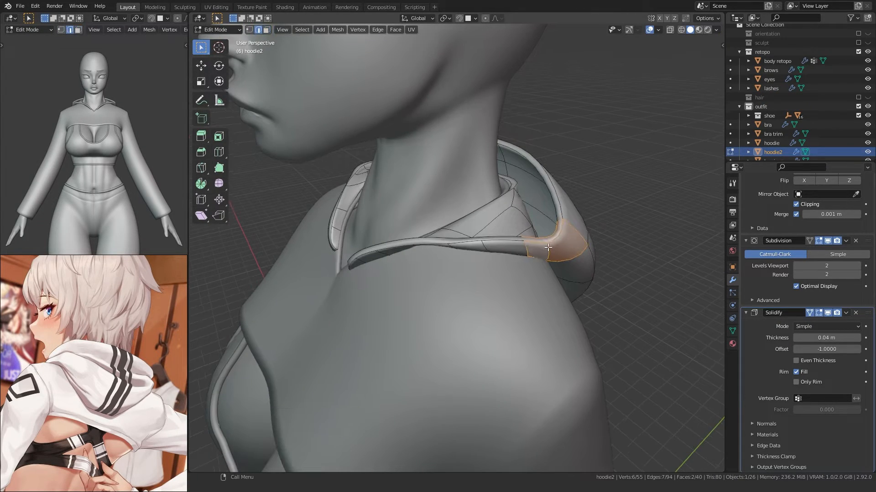
{"action": "left_click", "coordinate": [548, 249]}
{"action": "middle_click_drag", "start_coordinate": [548, 249], "coordinate": [601, 253]}
{"action": "key", "text": "g"}
{"action": "left_click", "coordinate": [555, 283]}
{"action": "key", "text": "g"}
{"action": "left_click", "coordinate": [551, 230]}
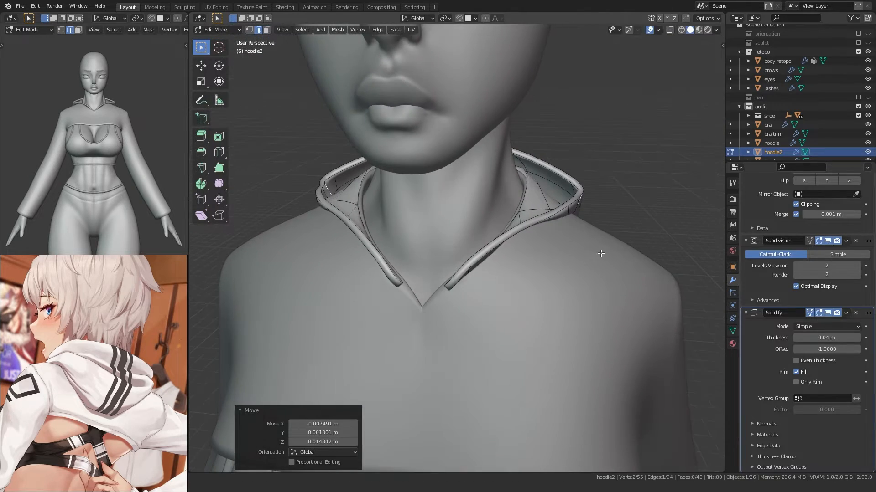
Step: Examine the collar and hood shape from several sides outside Edit Mode
{"action": "middle_click_drag", "start_coordinate": [584, 196], "coordinate": [460, 242]}
{"action": "scroll", "coordinate": [461, 242], "scroll_direction": "down", "scroll_amount": 3}
{"action": "key", "text": "Tab"}
{"action": "left_click", "coordinate": [332, 196]}
{"action": "scroll", "coordinate": [404, 196], "scroll_direction": "down", "scroll_amount": 2}
{"action": "middle_click_drag", "start_coordinate": [333, 196], "coordinate": [422, 211]}
{"action": "scroll", "coordinate": [514, 198], "scroll_direction": "up", "scroll_amount": 4}
{"action": "middle_click_drag", "start_coordinate": [537, 206], "coordinate": [496, 269]}
Step: Reposition the individual rim vertices at the hood's corner to round its opening
{"action": "left_click", "coordinate": [496, 269]}
{"action": "key", "text": "Tab"}
{"action": "scroll", "coordinate": [496, 269], "scroll_direction": "up", "scroll_amount": 6}
{"action": "middle_click_drag", "start_coordinate": [592, 267], "coordinate": [565, 275], "text": "shift"}
{"action": "key", "text": "1"}
{"action": "left_click", "coordinate": [586, 279]}
{"action": "key", "text": "g"}
{"action": "left_click", "coordinate": [585, 281]}
{"action": "key", "text": "g"}
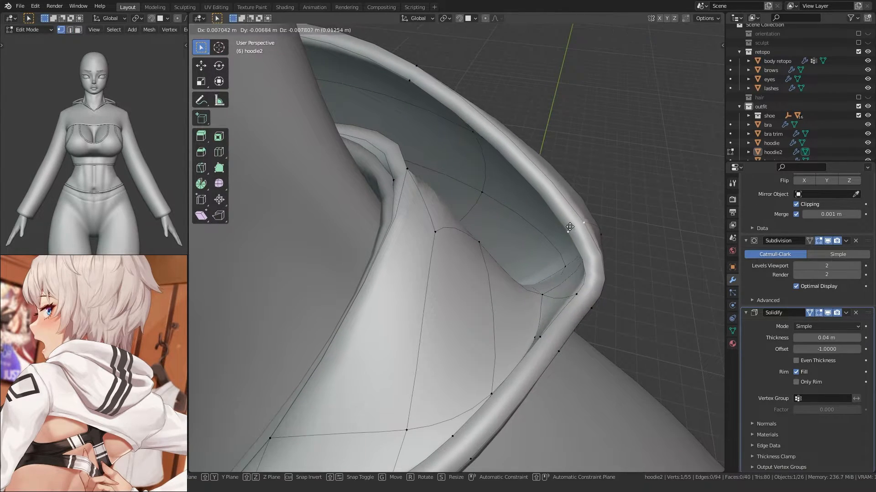
{"action": "left_click", "coordinate": [551, 235]}
Step: Move a vertex of the collar surface inside the hood's corner to smooth the fold
{"action": "mouse_move", "coordinate": [551, 234]}
{"action": "middle_mouse_down"}
{"action": "mouse_move", "coordinate": [482, 197]}
{"action": "mouse_move", "coordinate": [418, 337]}
{"action": "mouse_move", "coordinate": [458, 314]}
{"action": "mouse_move", "coordinate": [478, 390]}
{"action": "mouse_move", "coordinate": [500, 322]}
{"action": "middle_mouse_up"}
{"action": "left_click", "coordinate": [460, 306]}
{"action": "key", "text": "g"}
{"action": "left_click", "coordinate": [479, 395]}
Step: Smooth the hood's corner and rim in Sculpt Mode with Grab strokes, setting the brush radius to 108 px
{"action": "key", "text": "ctrl+Tab"}
{"action": "left_click_drag", "start_coordinate": [501, 287], "coordinate": [503, 273]}
{"action": "middle_click_drag", "start_coordinate": [487, 278], "coordinate": [524, 225]}
{"action": "key", "text": "f"}
{"action": "left_click", "coordinate": [506, 225]}
{"action": "left_click_drag", "start_coordinate": [506, 225], "coordinate": [508, 229]}
{"action": "mouse_move", "coordinate": [508, 229]}
{"action": "middle_mouse_down"}
{"action": "mouse_move", "coordinate": [488, 219]}
{"action": "mouse_move", "coordinate": [432, 248]}
{"action": "mouse_move", "coordinate": [372, 254]}
{"action": "mouse_move", "coordinate": [427, 258]}
{"action": "mouse_move", "coordinate": [433, 285]}
{"action": "mouse_move", "coordinate": [445, 279]}
{"action": "middle_mouse_up"}
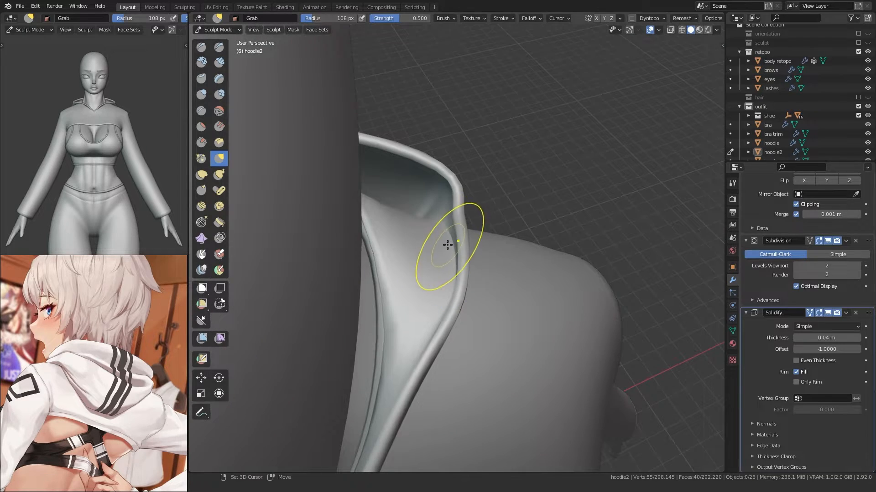
Step: Move the vertices at the tip of the hood's back vertically along the global Z axis to refine its point
{"action": "scroll", "coordinate": [391, 212], "scroll_direction": "down", "scroll_amount": 7}
{"action": "middle_click_drag", "start_coordinate": [448, 212], "coordinate": [373, 275]}
{"action": "scroll", "coordinate": [454, 250], "scroll_direction": "down", "scroll_amount": 5}
{"action": "scroll", "coordinate": [439, 272], "scroll_direction": "up", "scroll_amount": 3}
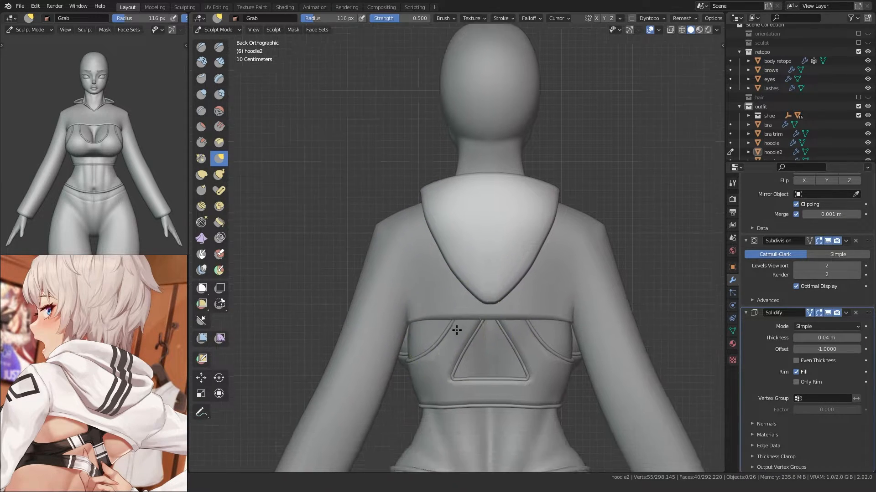
{"action": "key", "text": "Tab"}
{"action": "scroll", "coordinate": [518, 355], "scroll_direction": "up", "scroll_amount": 4}
{"action": "key", "text": "g"}
{"action": "key", "text": "z"}
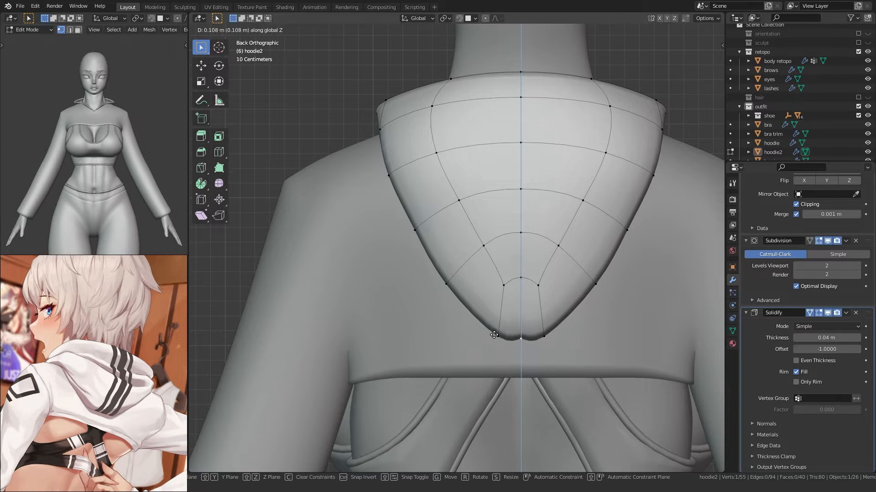
{"action": "left_click", "coordinate": [492, 345]}
{"action": "middle_click_drag", "start_coordinate": [492, 345], "coordinate": [483, 318]}
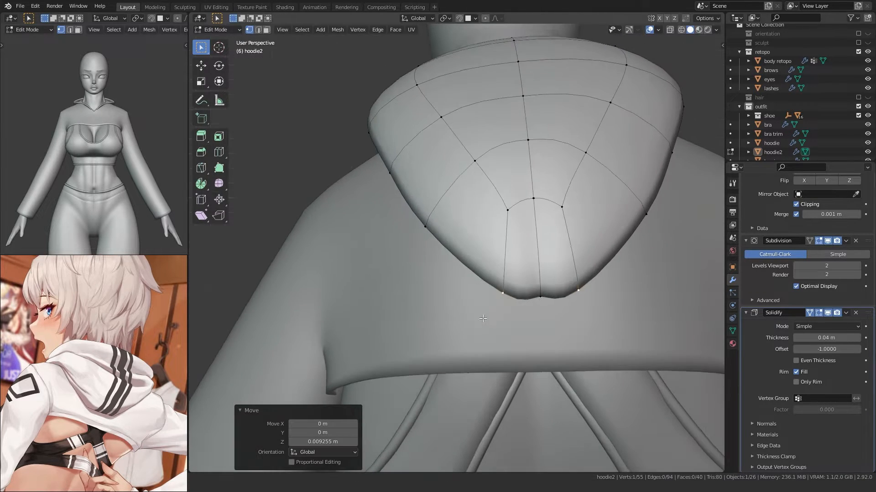
Step: Flatten the bottom edge of the hood's back tip by scaling it to 0 along the Z axis
{"action": "key", "text": "2"}
{"action": "left_click", "coordinate": [518, 299]}
{"action": "key", "text": "s"}
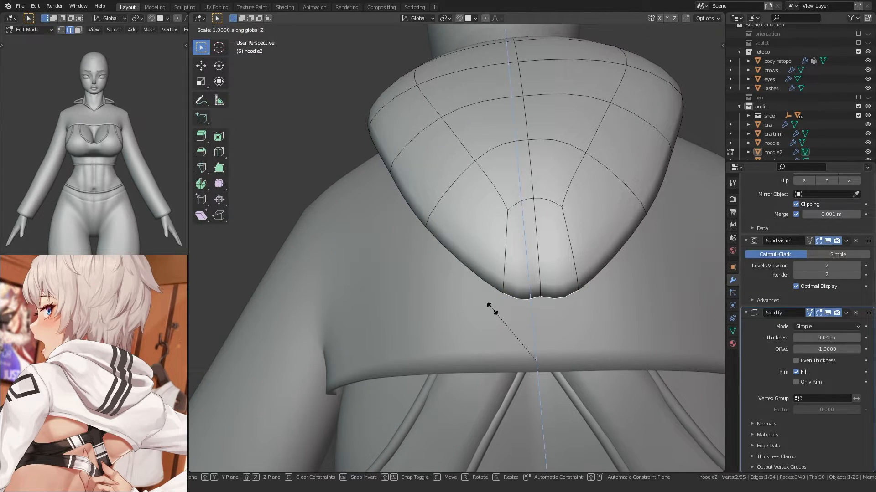
{"action": "key", "text": "z"}
{"action": "key", "text": "0"}
{"action": "key", "text": "Return"}
Step: Widen the hood's upper corners and adjust its side outline in Sculpt Mode with Grab strokes at a 95 px brush radius
{"action": "mouse_move", "coordinate": [490, 306]}
{"action": "middle_mouse_down"}
{"action": "mouse_move", "coordinate": [426, 305]}
{"action": "mouse_move", "coordinate": [454, 257]}
{"action": "mouse_move", "coordinate": [500, 297]}
{"action": "mouse_move", "coordinate": [395, 288]}
{"action": "mouse_move", "coordinate": [409, 325]}
{"action": "middle_mouse_up"}
{"action": "scroll", "coordinate": [426, 304], "scroll_direction": "down", "scroll_amount": 3}
{"action": "scroll", "coordinate": [429, 291], "scroll_direction": "down", "scroll_amount": 3}
{"action": "key", "text": "ctrl+Tab"}
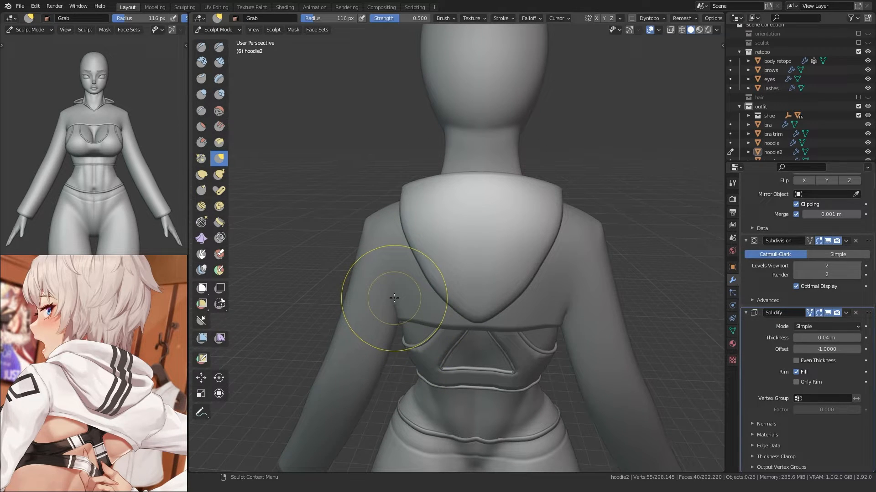
{"action": "mouse_move", "coordinate": [352, 264]}
{"action": "middle_mouse_down"}
{"action": "mouse_move", "coordinate": [391, 259]}
{"action": "mouse_move", "coordinate": [363, 245]}
{"action": "middle_mouse_up"}
{"action": "left_click", "coordinate": [411, 193]}
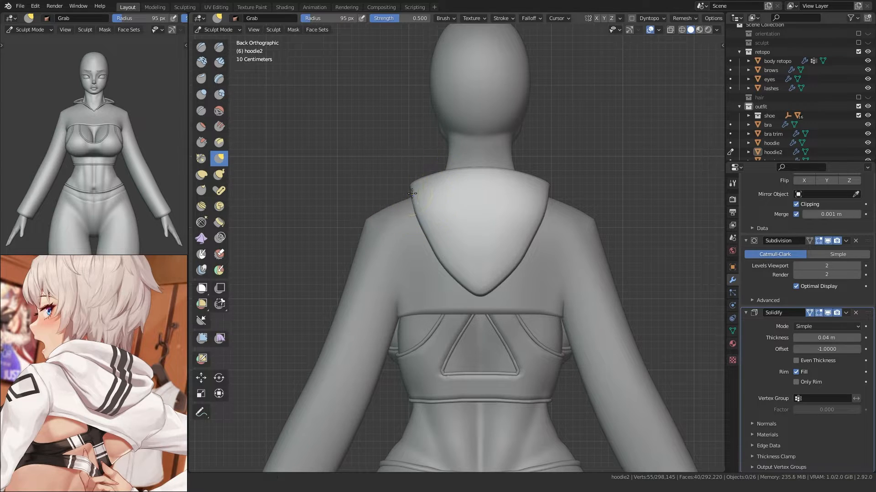
{"action": "left_click_drag", "start_coordinate": [430, 244], "coordinate": [452, 281]}
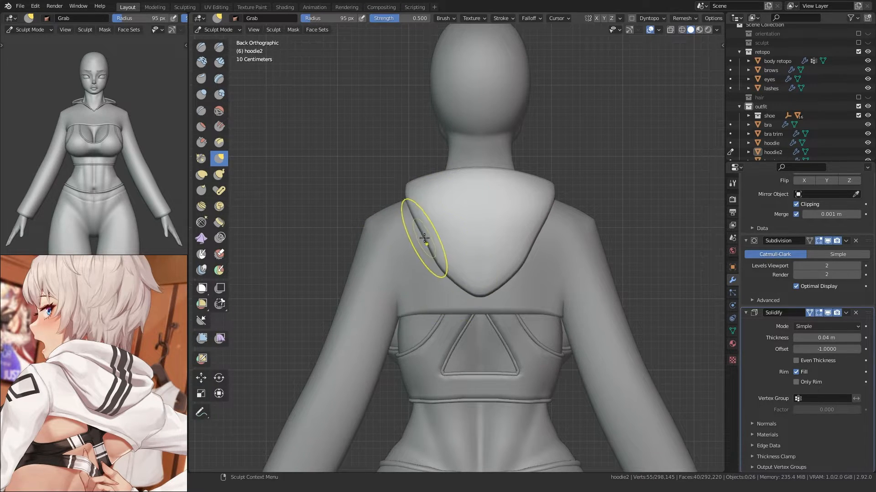
{"action": "left_click_drag", "start_coordinate": [420, 235], "coordinate": [410, 231]}
Step: Return the hood to Object Mode and save the file
{"action": "mouse_move", "coordinate": [411, 230]}
{"action": "middle_mouse_down"}
{"action": "mouse_move", "coordinate": [401, 260]}
{"action": "mouse_move", "coordinate": [542, 306]}
{"action": "mouse_move", "coordinate": [629, 261]}
{"action": "middle_mouse_up"}
{"action": "scroll", "coordinate": [547, 255], "scroll_direction": "down", "scroll_amount": 4}
{"action": "middle_click_drag", "start_coordinate": [525, 249], "coordinate": [519, 224]}
{"action": "key", "text": "ctrl+Tab"}
{"action": "key", "text": "4"}
{"action": "key", "text": "ctrl+s"}
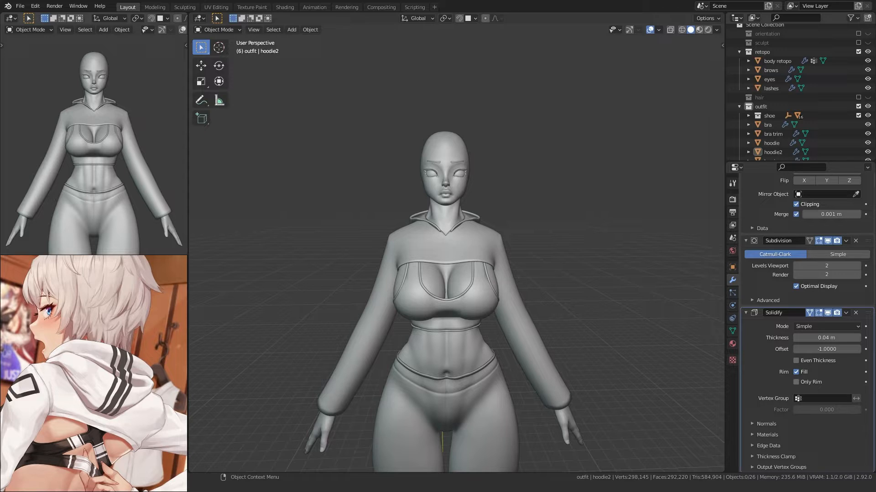
Step: Set the hoodie body's viewport subdivision level to 2
{"action": "scroll", "coordinate": [106, 364], "scroll_direction": "down", "scroll_amount": 2}
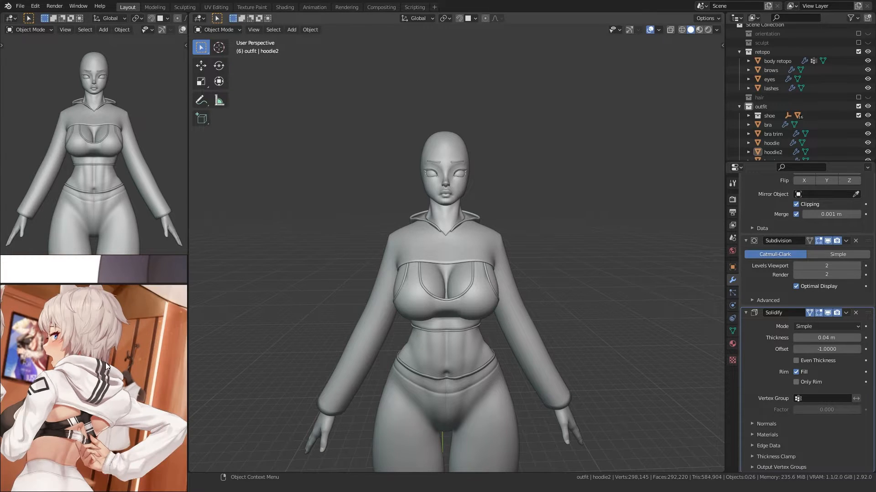
{"action": "middle_click_drag", "start_coordinate": [60, 400], "coordinate": [100, 358]}
{"action": "middle_click_drag", "start_coordinate": [516, 332], "coordinate": [429, 325]}
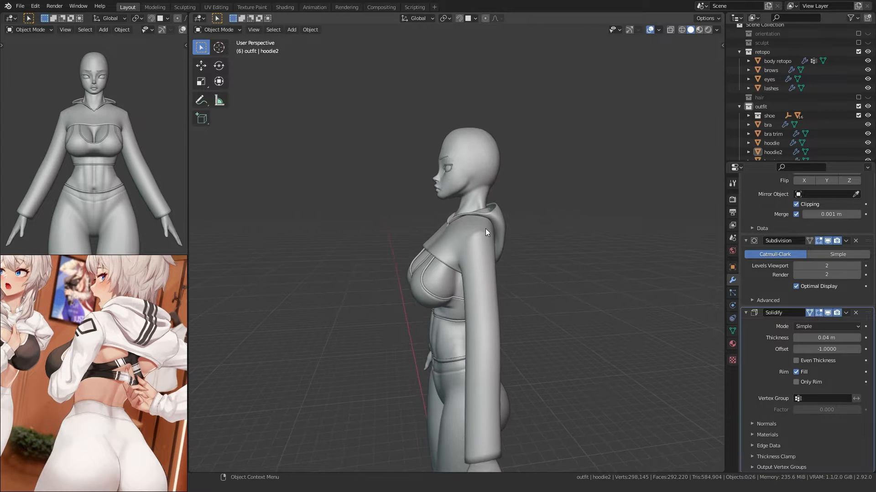
{"action": "left_click", "coordinate": [495, 215]}
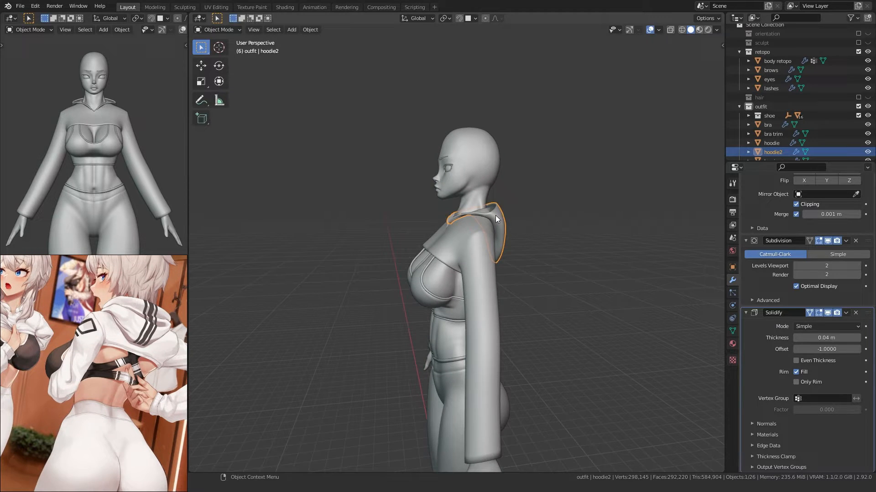
{"action": "left_click", "coordinate": [485, 259]}
{"action": "left_click", "coordinate": [795, 264]}
{"action": "middle_click_drag", "start_coordinate": [418, 289], "coordinate": [388, 196]}
{"action": "scroll", "coordinate": [535, 325], "scroll_direction": "up", "scroll_amount": 5}
{"action": "left_click", "coordinate": [859, 268]}
{"action": "middle_click_drag", "start_coordinate": [451, 251], "coordinate": [616, 299]}
{"action": "middle_click_drag", "start_coordinate": [456, 237], "coordinate": [406, 260]}
{"action": "scroll", "coordinate": [409, 322], "scroll_direction": "down", "scroll_amount": 4}
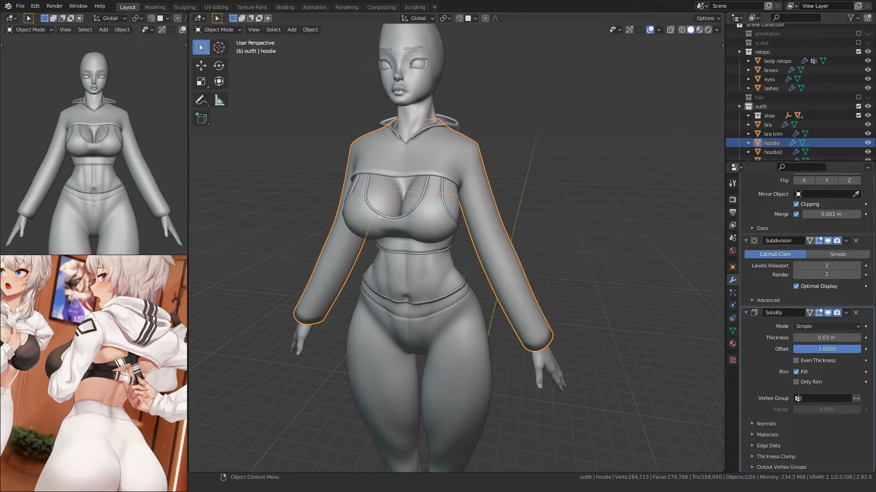
Step: Add an edge loop around the hoodie's sleeve near the wrist to mark off the cuff
{"action": "scroll", "coordinate": [87, 372], "scroll_direction": "down", "scroll_amount": 1}
{"action": "middle_click_drag", "start_coordinate": [87, 372], "coordinate": [60, 371]}
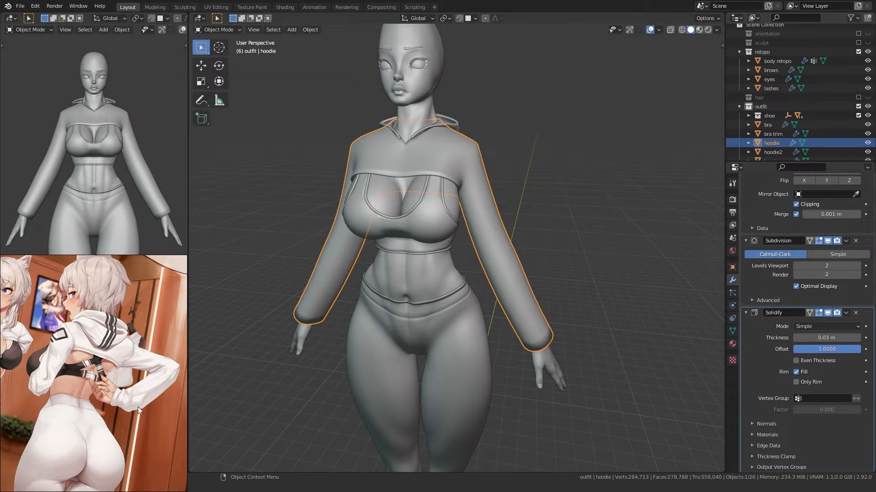
{"action": "middle_click_drag", "start_coordinate": [31, 386], "coordinate": [105, 389]}
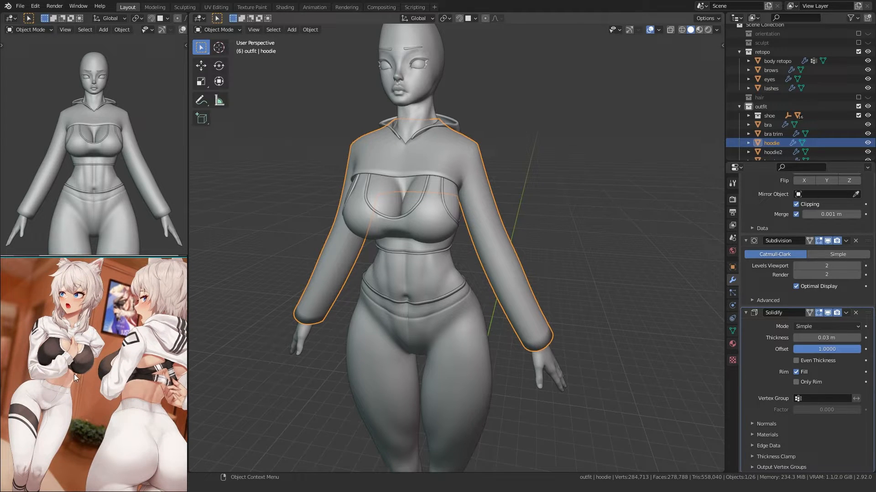
{"action": "key", "text": "KP_5"}
{"action": "middle_click_drag", "start_coordinate": [359, 337], "coordinate": [348, 329]}
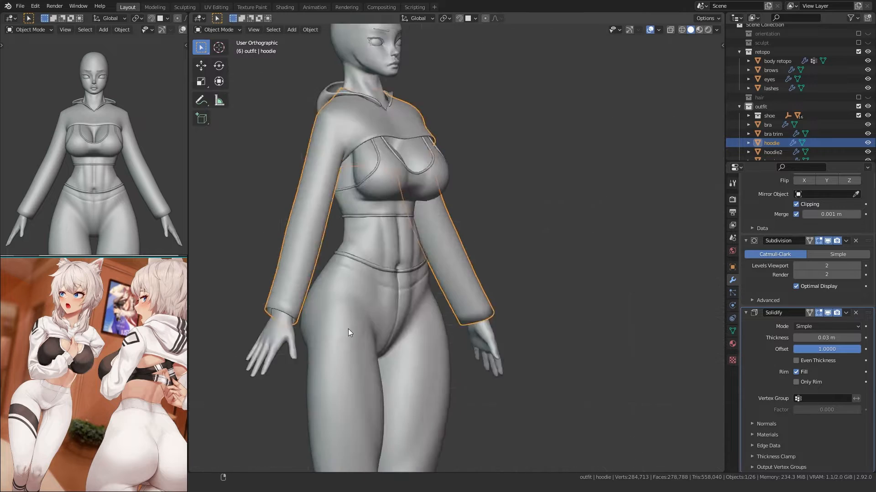
{"action": "key", "text": "KP_1"}
{"action": "key", "text": "Tab"}
{"action": "scroll", "coordinate": [502, 383], "scroll_direction": "up", "scroll_amount": 4}
{"action": "middle_click_drag", "start_coordinate": [508, 396], "coordinate": [439, 286], "text": "shift"}
{"action": "key", "text": "ctrl+r"}
{"action": "left_click", "coordinate": [495, 241]}
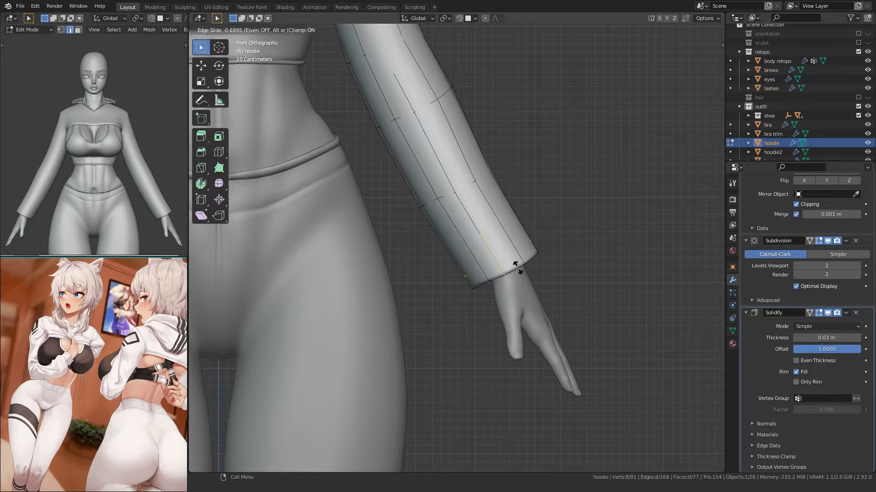
{"action": "left_click", "coordinate": [504, 256]}
Step: Select the ring of faces forming the sleeve's cuff and scale it down toward the wrist
{"action": "key", "text": "alt+z"}
{"action": "key", "text": "3"}
{"action": "left_click", "coordinate": [483, 262], "text": "alt"}
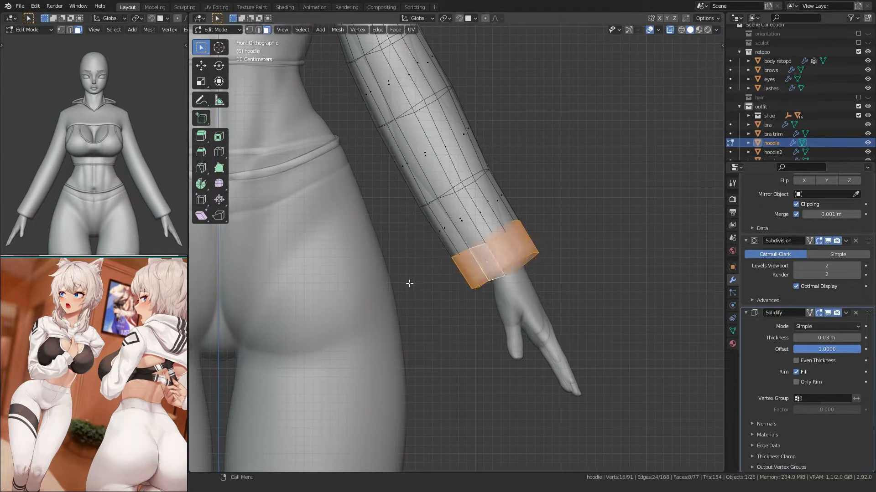
{"action": "key", "text": "alt+z"}
{"action": "key", "text": "s"}
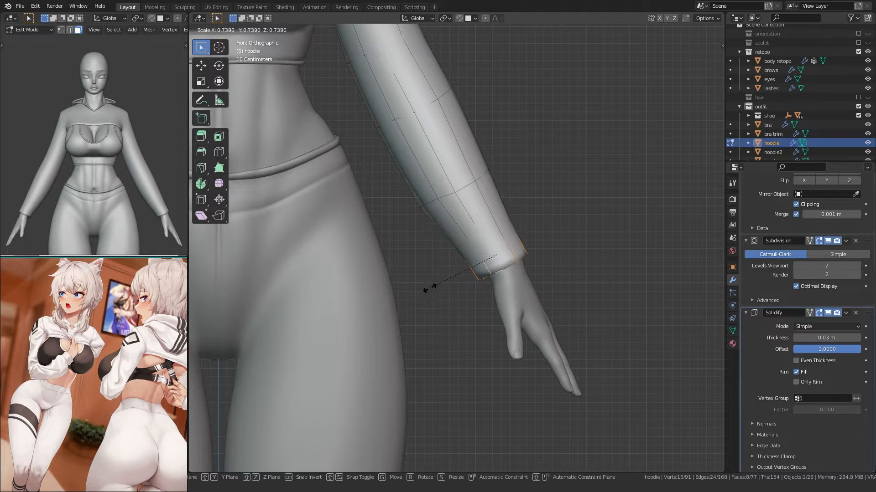
{"action": "left_click", "coordinate": [457, 293]}
Step: Fit the cuff around the wrist by moving it along X, scaling it along Y and X, and repositioning it
{"action": "middle_click_drag", "start_coordinate": [457, 293], "coordinate": [536, 289]}
{"action": "key", "text": "g"}
{"action": "key", "text": "x"}
{"action": "left_click", "coordinate": [449, 303]}
{"action": "key", "text": "s"}
{"action": "key", "text": "y"}
{"action": "left_click", "coordinate": [405, 297]}
{"action": "key", "text": "s"}
{"action": "key", "text": "x"}
{"action": "left_click", "coordinate": [383, 264]}
{"action": "key", "text": "g"}
{"action": "left_click", "coordinate": [357, 266]}
Step: Add an edge loop around the sleeve near the elbow and slide the neighbouring loop along the arm
{"action": "scroll", "coordinate": [357, 266], "scroll_direction": "down", "scroll_amount": 3}
{"action": "scroll", "coordinate": [474, 283], "scroll_direction": "down", "scroll_amount": 2}
{"action": "middle_click_drag", "start_coordinate": [440, 264], "coordinate": [453, 342], "text": "shift"}
{"action": "middle_click_drag", "start_coordinate": [182, 362], "coordinate": [69, 369]}
{"action": "mouse_move", "coordinate": [381, 271]}
{"action": "middle_mouse_down"}
{"action": "mouse_move", "coordinate": [423, 261]}
{"action": "mouse_move", "coordinate": [396, 259]}
{"action": "mouse_move", "coordinate": [406, 277]}
{"action": "middle_mouse_up"}
{"action": "key", "text": "alt+z"}
{"action": "key", "text": "KP_1"}
{"action": "scroll", "coordinate": [406, 277], "scroll_direction": "up", "scroll_amount": 4}
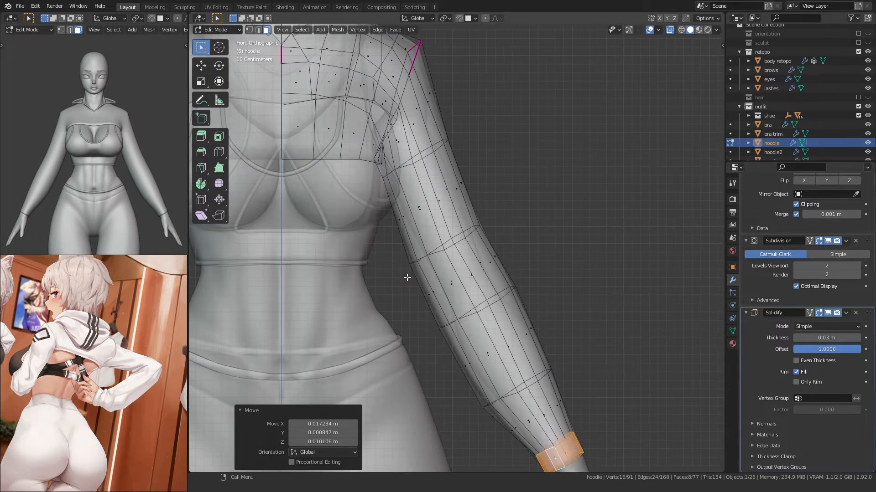
{"action": "left_click", "coordinate": [458, 249]}
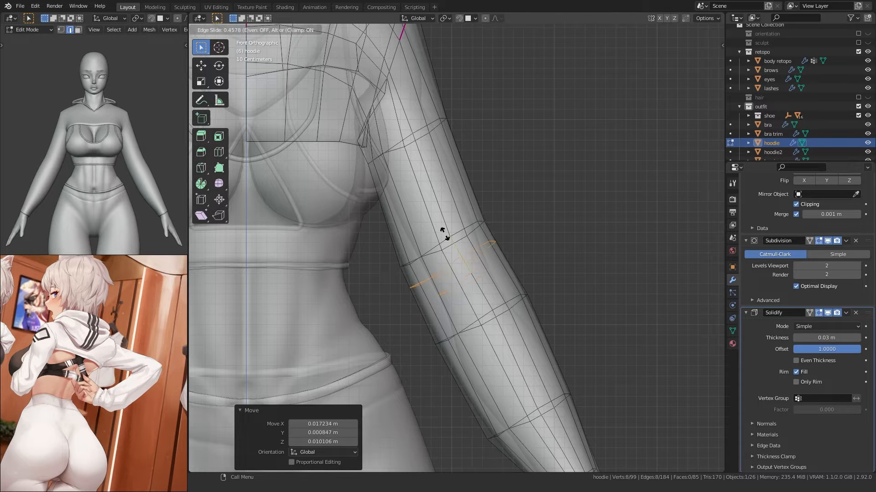
{"action": "left_click", "coordinate": [442, 248]}
{"action": "key", "text": "g"}
{"action": "key", "text": "g"}
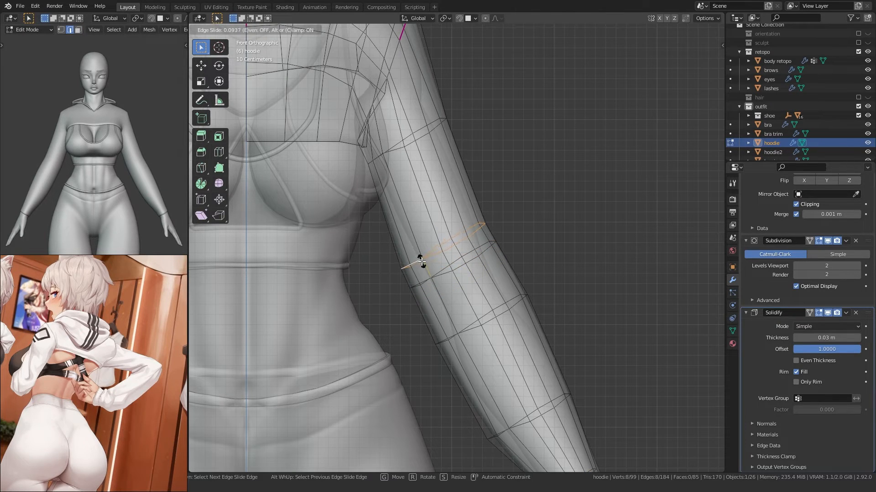
{"action": "left_click", "coordinate": [421, 261]}
Step: Try narrowing the ring of faces between the two elbow loops by scaling it to about 0.79
{"action": "key", "text": "3"}
{"action": "left_click", "coordinate": [424, 266], "text": "alt"}
{"action": "key", "text": "g"}
{"action": "key", "text": "g"}
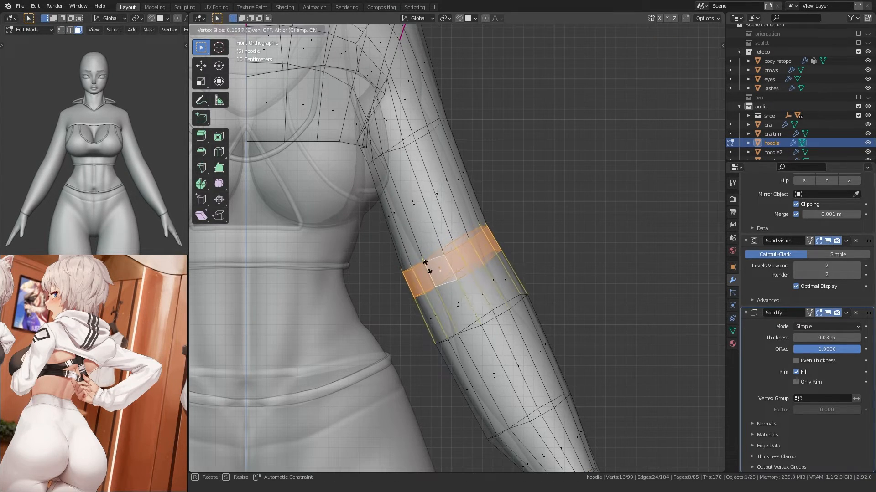
{"action": "key", "text": "Escape"}
{"action": "key", "text": "s"}
{"action": "left_click", "coordinate": [400, 288]}
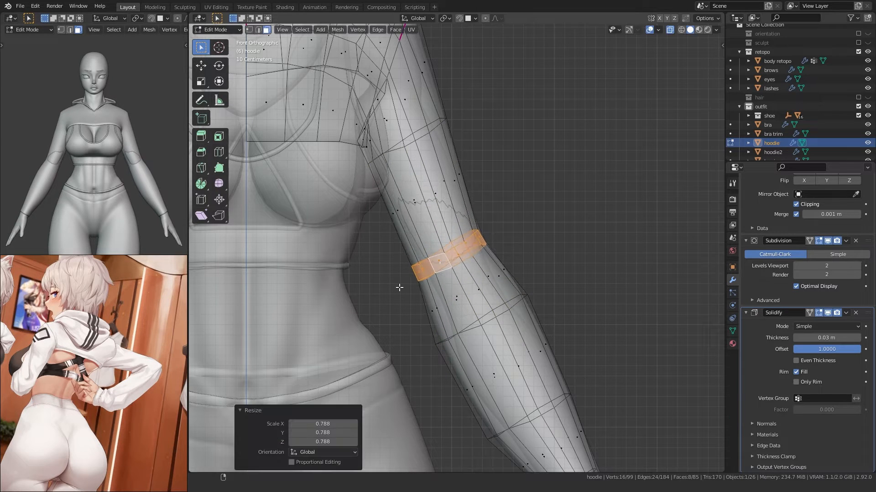
{"action": "middle_click_drag", "start_coordinate": [398, 297], "coordinate": [400, 245], "text": "shift"}
{"action": "key", "text": "ctrl+z"}
{"action": "key", "text": "ctrl+z"}
{"action": "key", "text": "ctrl+z"}
{"action": "key", "text": "ctrl+z"}
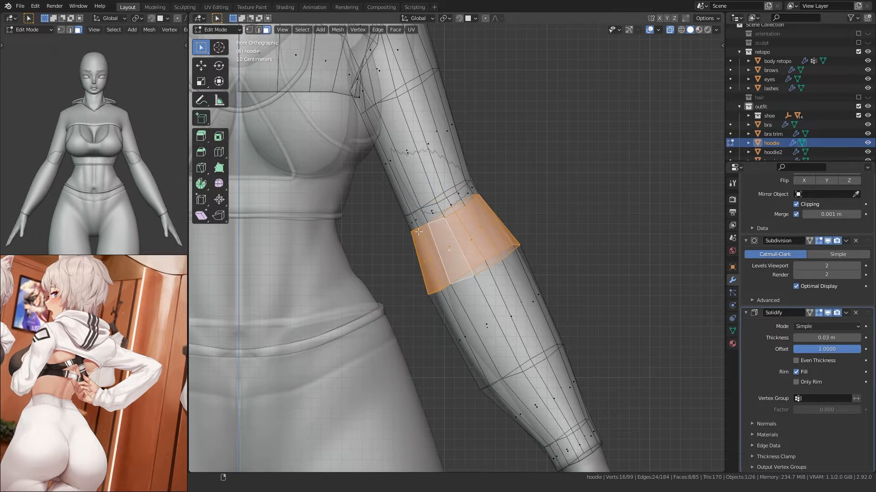
Step: Slide the two closely spaced elbow edge loops farther down the sleeve toward the forearm
{"action": "key", "text": "g"}
{"action": "key", "text": "g"}
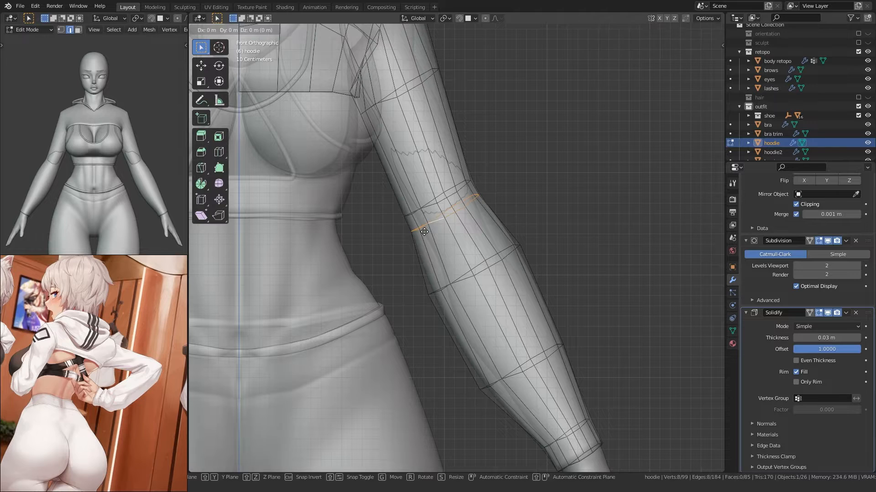
{"action": "left_click", "coordinate": [440, 251]}
{"action": "left_click", "coordinate": [427, 204], "text": "alt"}
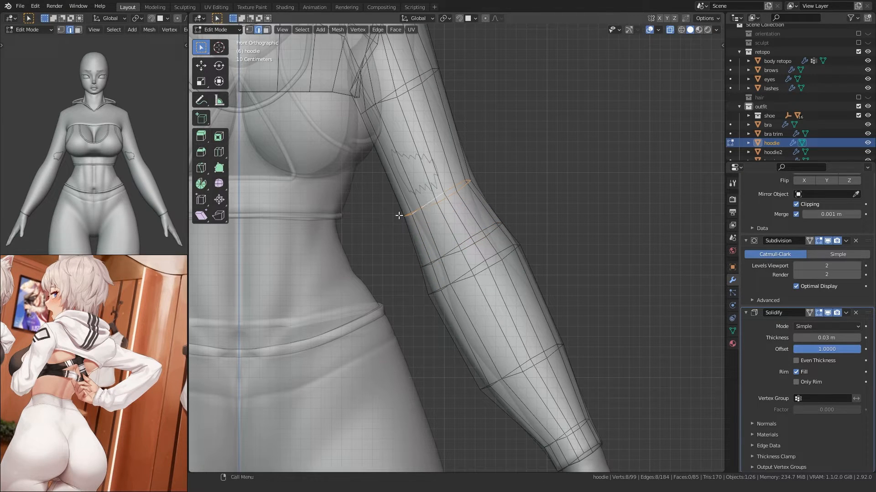
Step: Select the ring of faces between the elbow loops and scale it to about 0.75
{"action": "key", "text": "3"}
{"action": "left_click", "coordinate": [433, 252], "text": "alt"}
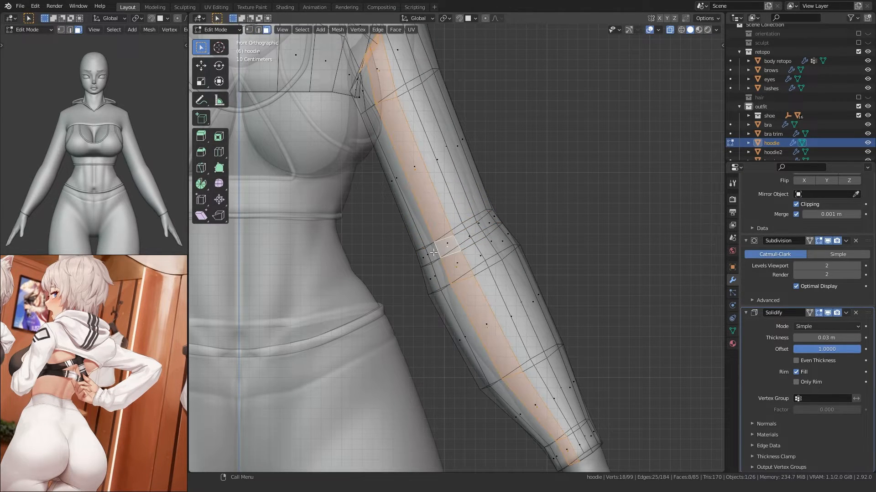
{"action": "left_click", "coordinate": [437, 249], "text": "alt"}
{"action": "key", "text": "s"}
{"action": "left_click", "coordinate": [414, 259]}
Step: Add an edge loop around the upper sleeve above the elbow and scale it to 1.26 for a puffier shape
{"action": "middle_click_drag", "start_coordinate": [408, 208], "coordinate": [438, 259], "text": "shift"}
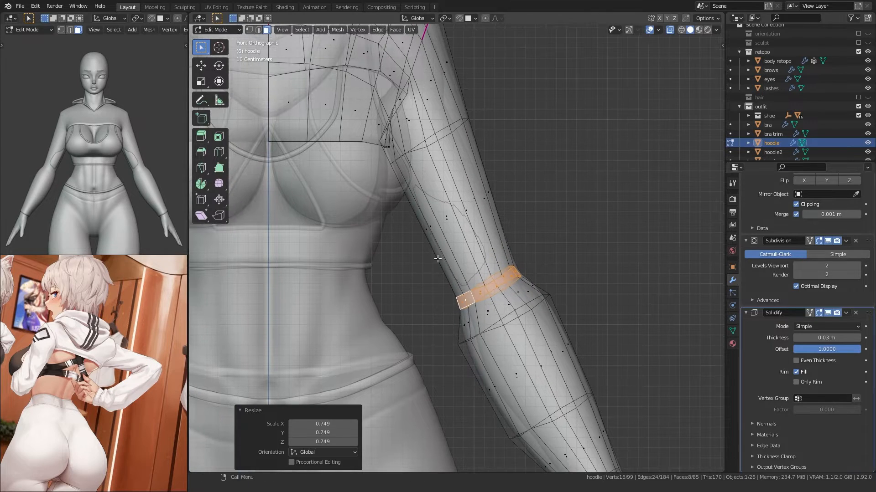
{"action": "key", "text": "ctrl+r"}
{"action": "left_click", "coordinate": [433, 199]}
{"action": "left_click", "coordinate": [434, 199]}
{"action": "scroll", "coordinate": [411, 238], "scroll_direction": "down", "scroll_amount": 2}
{"action": "key", "text": "s"}
{"action": "left_click", "coordinate": [387, 250]}
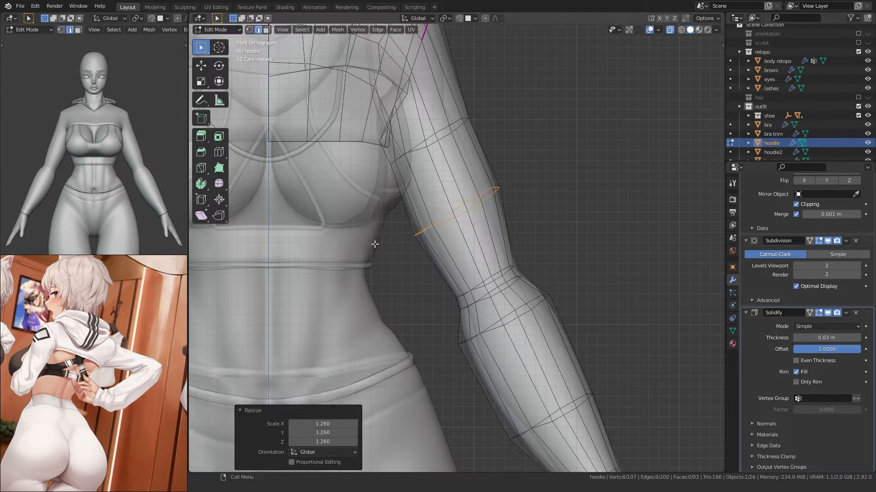
Step: Scale the narrowed ring of faces at the elbow along the Y axis to about 1.25
{"action": "scroll", "coordinate": [417, 213], "scroll_direction": "down", "scroll_amount": 2}
{"action": "key", "text": "Tab"}
{"action": "key", "text": "alt+z"}
{"action": "middle_click_drag", "start_coordinate": [467, 248], "coordinate": [313, 272]}
{"action": "mouse_move", "coordinate": [422, 269]}
{"action": "middle_mouse_down"}
{"action": "mouse_move", "coordinate": [370, 267]}
{"action": "mouse_move", "coordinate": [423, 273]}
{"action": "middle_mouse_up"}
{"action": "key", "text": "Tab"}
{"action": "scroll", "coordinate": [422, 273], "scroll_direction": "up", "scroll_amount": 2}
{"action": "key", "text": "3"}
{"action": "left_click", "coordinate": [453, 244], "text": "alt"}
{"action": "left_click", "coordinate": [494, 237], "text": "alt"}
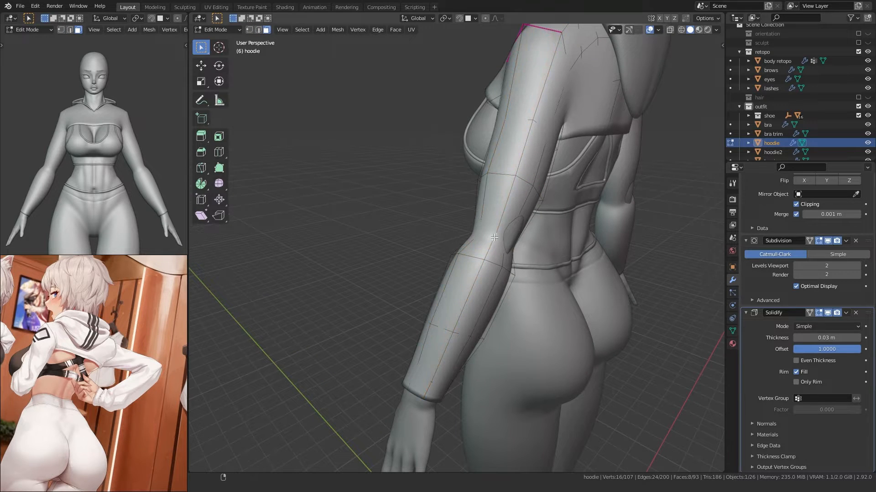
{"action": "key", "text": "s"}
{"action": "key", "text": "y"}
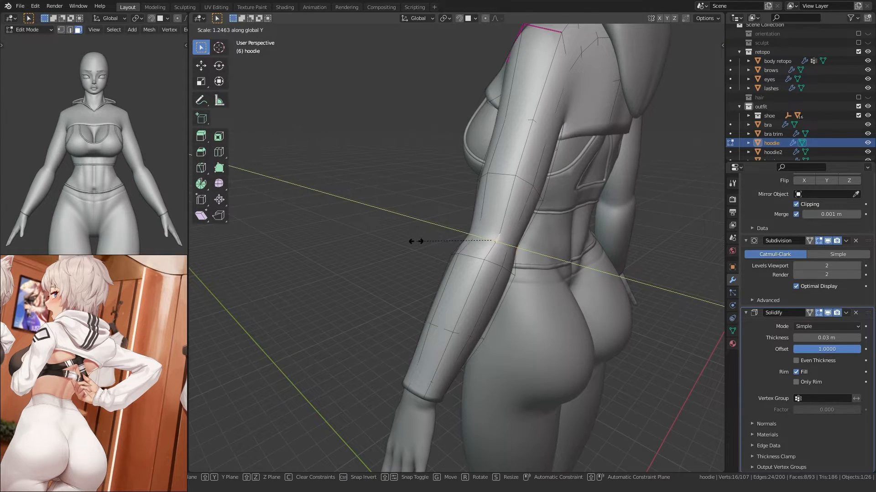
{"action": "left_click", "coordinate": [414, 242]}
Step: Leave Edit Mode, deselect the hoodie and inspect the reshaped sleeves from several angles
{"action": "middle_click_drag", "start_coordinate": [415, 242], "coordinate": [529, 243]}
{"action": "key", "text": "Tab"}
{"action": "scroll", "coordinate": [541, 243], "scroll_direction": "down", "scroll_amount": 4}
{"action": "left_click", "coordinate": [549, 220]}
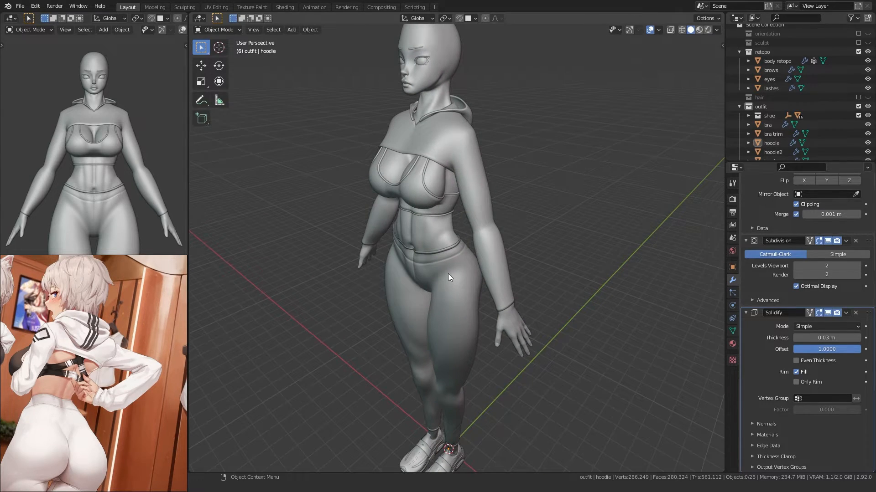
{"action": "middle_click_drag", "start_coordinate": [448, 273], "coordinate": [341, 273]}
{"action": "scroll", "coordinate": [358, 283], "scroll_direction": "up", "scroll_amount": 5}
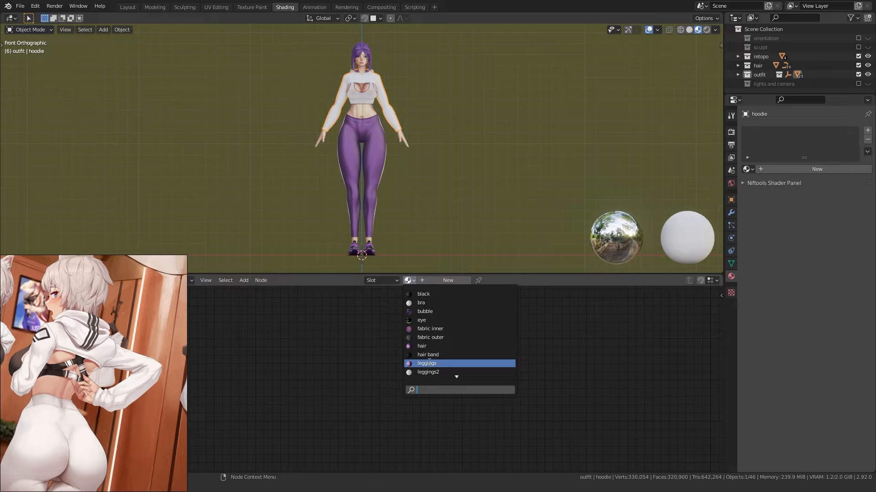
Step: Assign the existing leggings material to both the hoodie body and the separate hood object hoodie2
{"action": "left_click", "coordinate": [459, 363]}
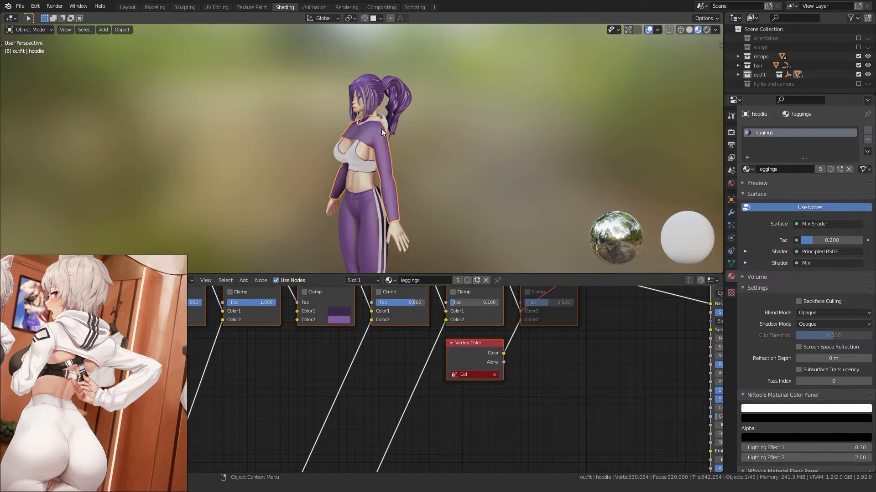
{"action": "left_click", "coordinate": [381, 129]}
{"action": "left_click", "coordinate": [407, 280]}
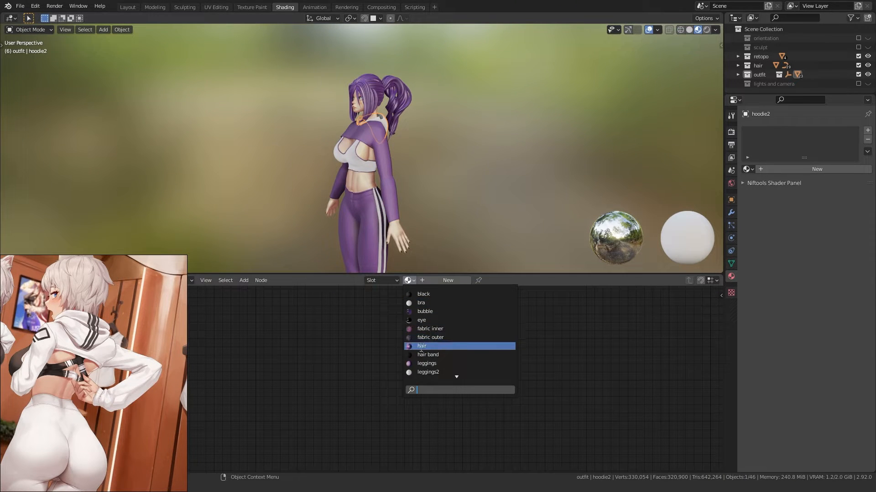
{"action": "left_click", "coordinate": [426, 363]}
Step: Examine the hoodie and hood with their new material from the front and close up
{"action": "middle_click_drag", "start_coordinate": [294, 177], "coordinate": [381, 190]}
{"action": "scroll", "coordinate": [360, 193], "scroll_direction": "up", "scroll_amount": 4}
{"action": "scroll", "coordinate": [343, 191], "scroll_direction": "down", "scroll_amount": 2}
{"action": "middle_click_drag", "start_coordinate": [381, 190], "coordinate": [353, 213], "text": "shift"}
{"action": "scroll", "coordinate": [315, 224], "scroll_direction": "up", "scroll_amount": 3}
{"action": "scroll", "coordinate": [291, 221], "scroll_direction": "down", "scroll_amount": 3}
{"action": "scroll", "coordinate": [330, 166], "scroll_direction": "down", "scroll_amount": 1}
{"action": "middle_click_drag", "start_coordinate": [291, 228], "coordinate": [378, 184], "text": "shift"}
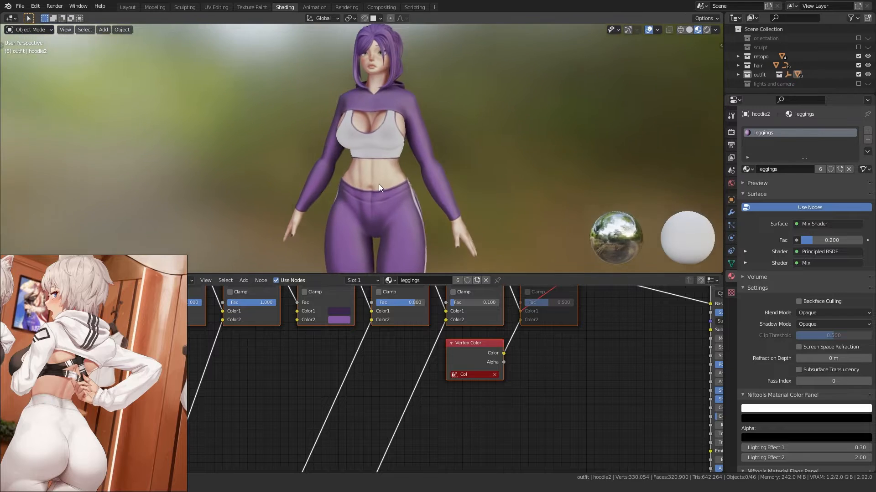
Step: Select the bra object and bring up the node tree of its bra material
{"action": "left_click", "coordinate": [352, 146]}
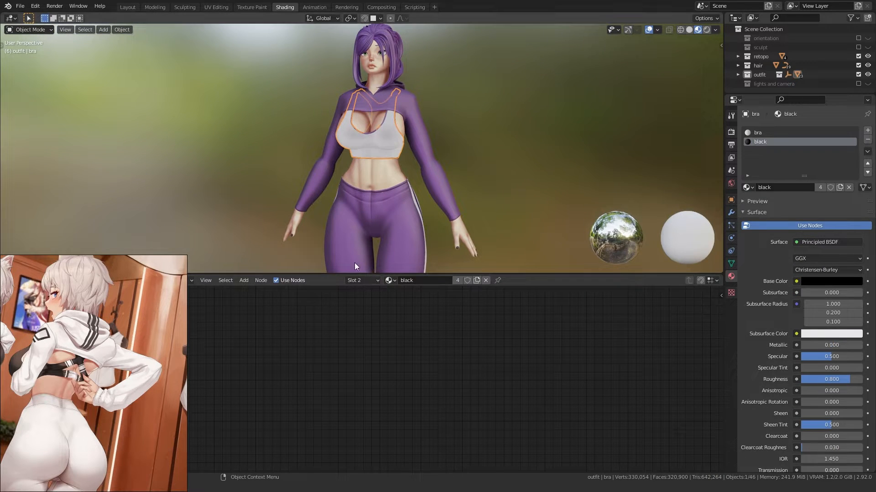
{"action": "left_click", "coordinate": [364, 280]}
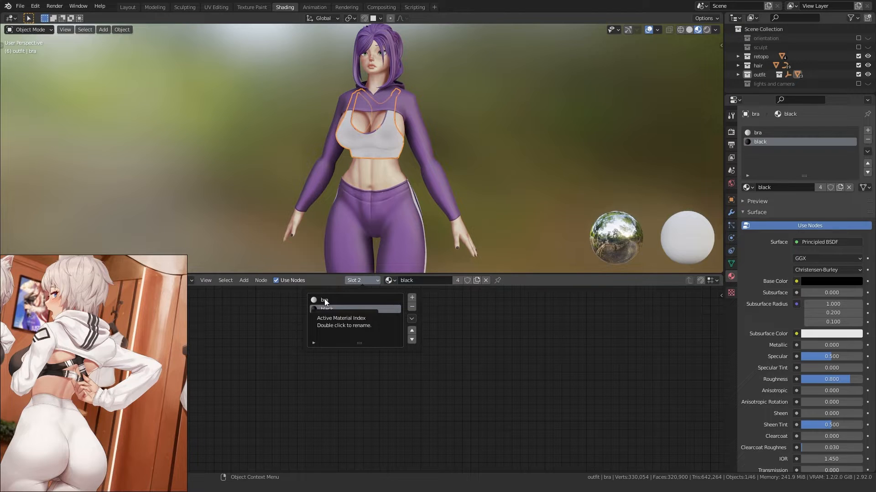
{"action": "left_click", "coordinate": [867, 164]}
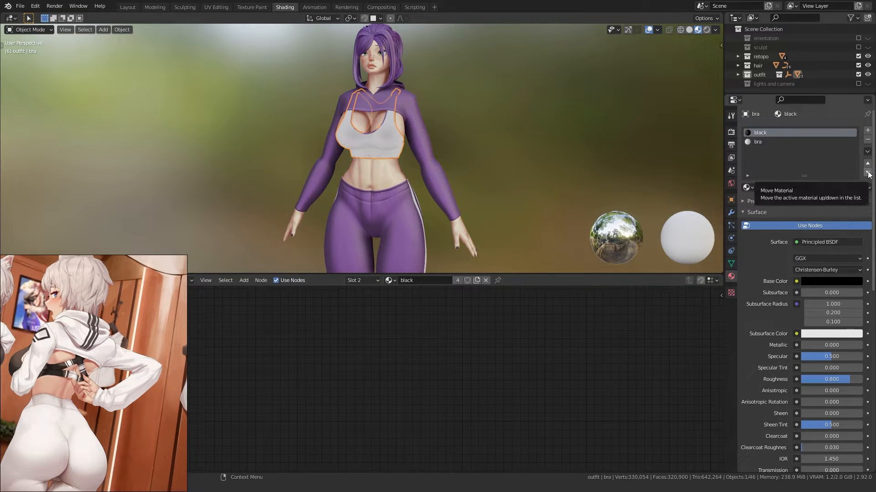
{"action": "left_click", "coordinate": [868, 172]}
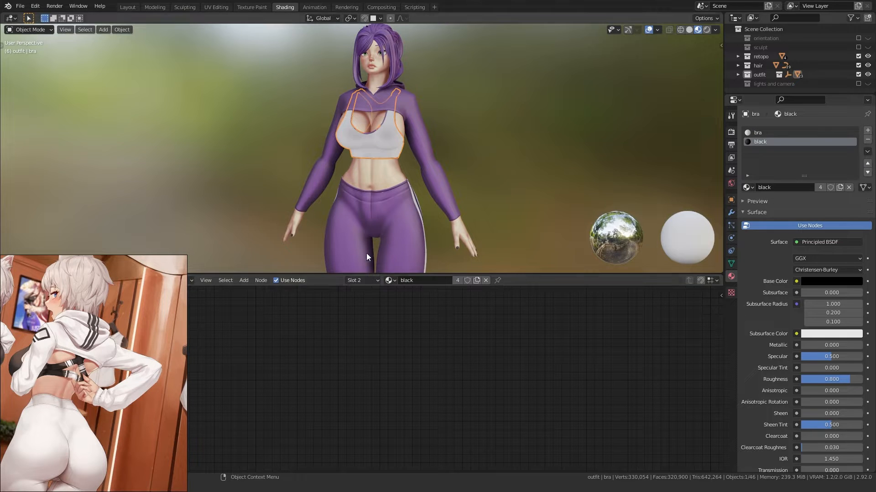
{"action": "left_click", "coordinate": [366, 280]}
{"action": "left_click", "coordinate": [335, 300]}
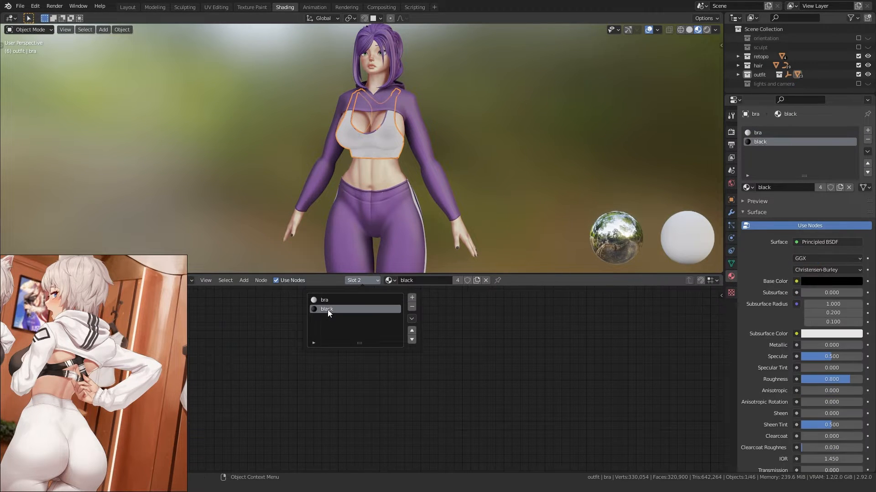
{"action": "left_click", "coordinate": [252, 200]}
{"action": "middle_click_drag", "start_coordinate": [252, 201], "coordinate": [300, 204]}
{"action": "scroll", "coordinate": [302, 359], "scroll_direction": "down", "scroll_amount": 12}
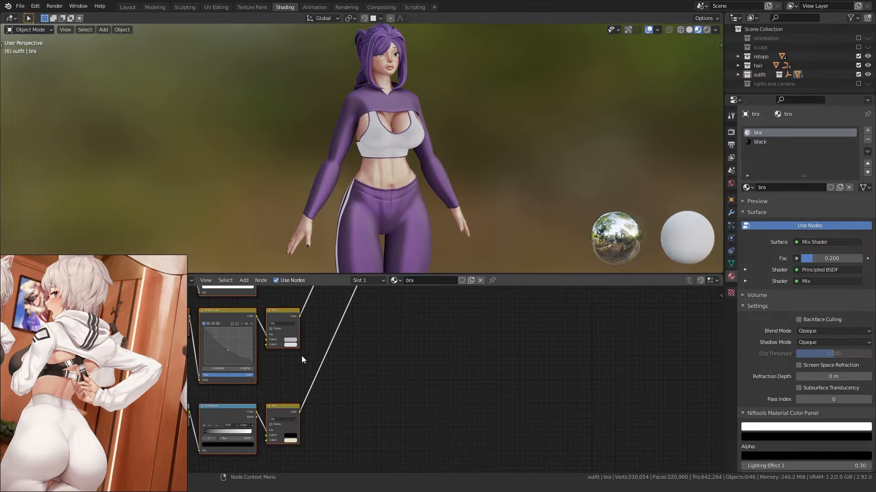
{"action": "middle_click_drag", "start_coordinate": [303, 360], "coordinate": [321, 423]}
Step: Examine the outfit's colours on the character from the side and front, near and far
{"action": "middle_click_drag", "start_coordinate": [286, 230], "coordinate": [290, 192]}
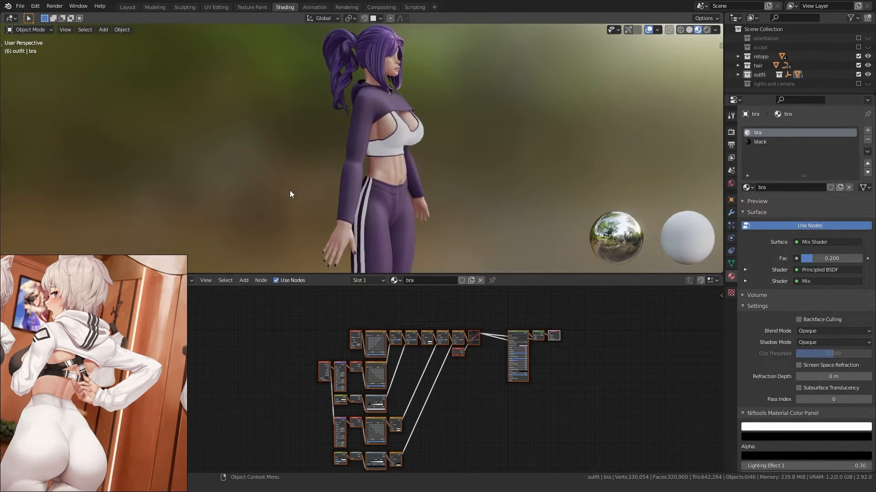
{"action": "scroll", "coordinate": [292, 192], "scroll_direction": "up", "scroll_amount": 4}
{"action": "middle_click_drag", "start_coordinate": [340, 112], "coordinate": [308, 217], "text": "shift"}
{"action": "scroll", "coordinate": [398, 205], "scroll_direction": "down", "scroll_amount": 2}
{"action": "scroll", "coordinate": [290, 209], "scroll_direction": "down", "scroll_amount": 2}
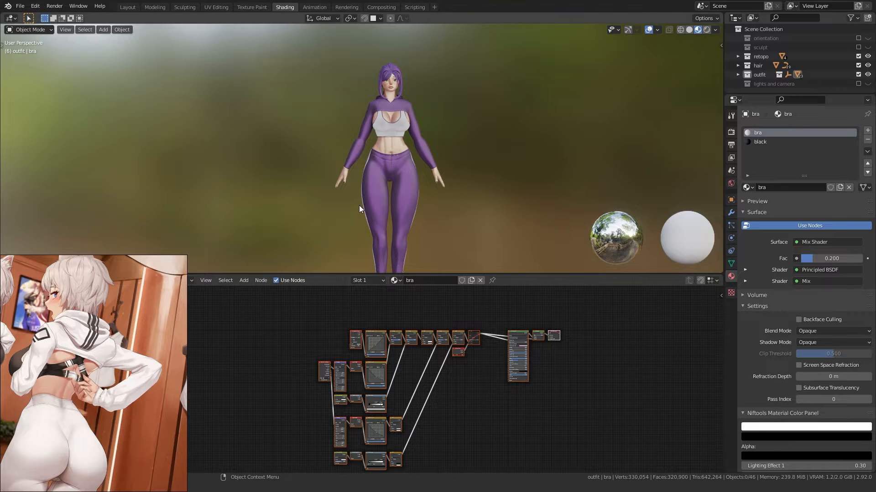
{"action": "mouse_move", "coordinate": [362, 205]}
{"action": "middle_mouse_down"}
{"action": "mouse_move", "coordinate": [166, 219]}
{"action": "mouse_move", "coordinate": [467, 219]}
{"action": "mouse_move", "coordinate": [356, 220]}
{"action": "middle_mouse_up"}
{"action": "scroll", "coordinate": [180, 215], "scroll_direction": "up", "scroll_amount": 2}
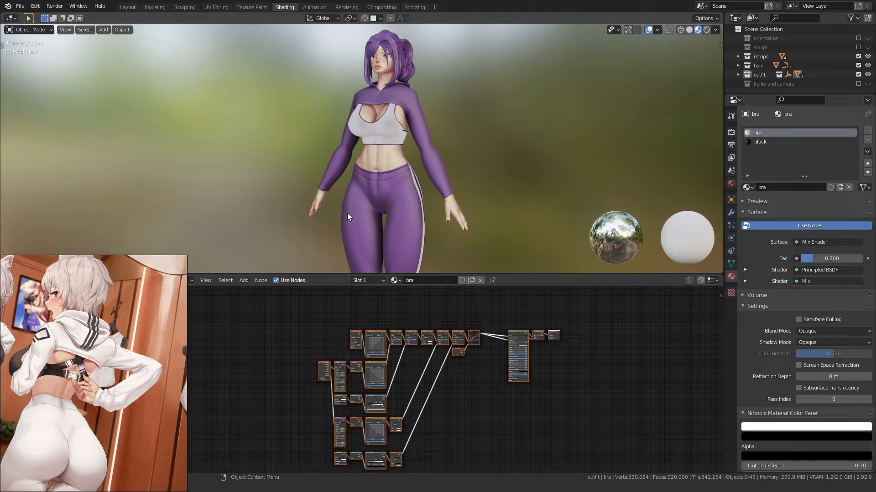
{"action": "middle_click_drag", "start_coordinate": [299, 170], "coordinate": [305, 97]}
{"action": "left_click", "coordinate": [306, 97]}
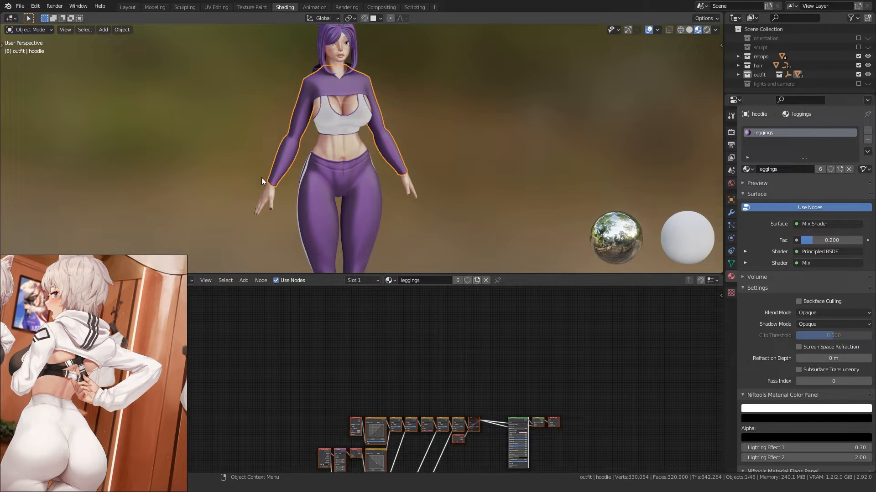
{"action": "middle_click_drag", "start_coordinate": [347, 187], "coordinate": [330, 185]}
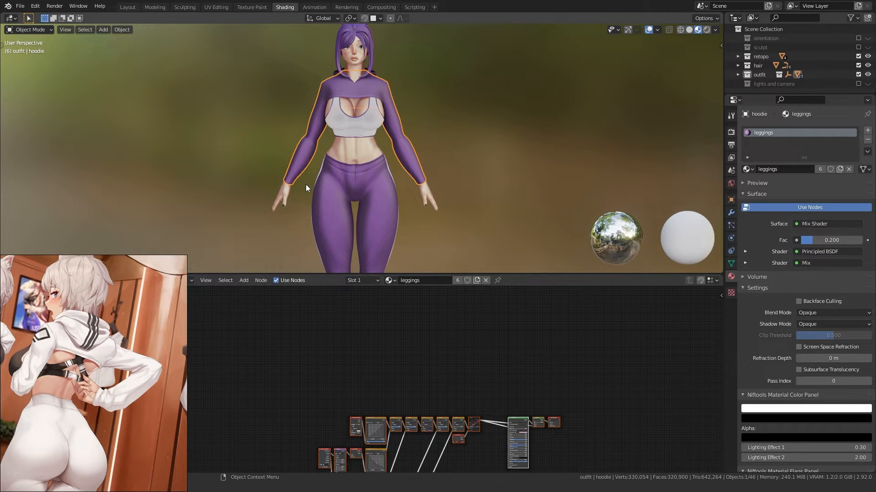
Step: Frame the whole character in front view and clear the selection to check the complete outfit
{"action": "left_click", "coordinate": [272, 166]}
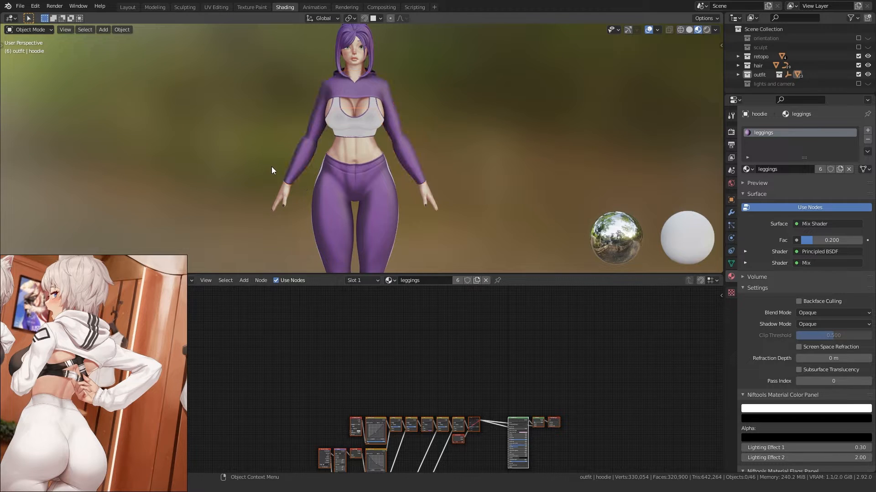
{"action": "mouse_move", "coordinate": [272, 166]}
{"action": "middle_mouse_down", "text": "alt"}
{"action": "mouse_move", "coordinate": [329, 169]}
{"action": "mouse_move", "coordinate": [282, 174]}
{"action": "middle_mouse_up", "text": "alt"}
{"action": "key", "text": "a"}
{"action": "key", "text": "KP_Decimal"}
{"action": "scroll", "coordinate": [277, 174], "scroll_direction": "up", "scroll_amount": 2}
{"action": "scroll", "coordinate": [277, 174], "scroll_direction": "down", "scroll_amount": 1}
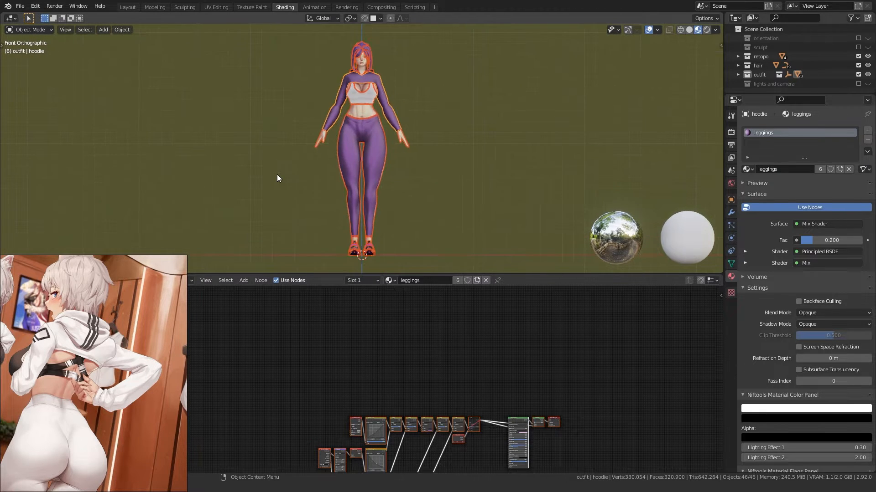
{"action": "left_click", "coordinate": [277, 174]}
Step: Switch to the Layout workspace, frame the whole character in front view and save the file
{"action": "left_click", "coordinate": [127, 7]}
{"action": "key", "text": "a"}
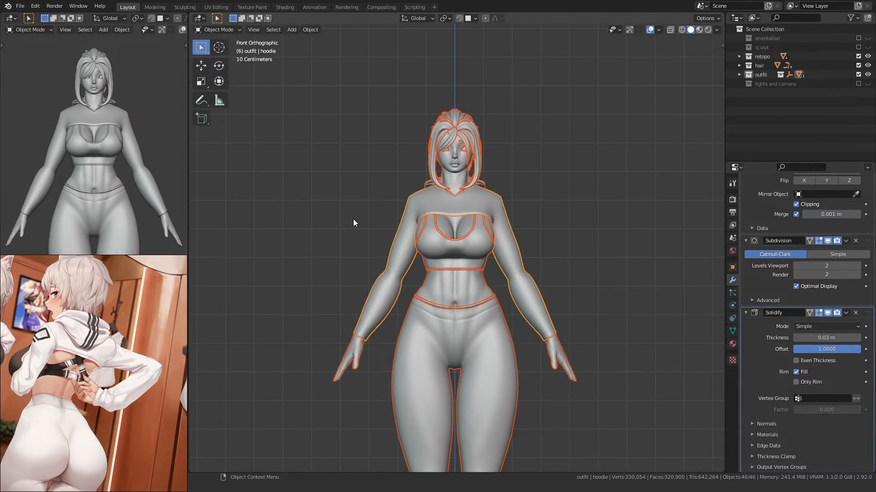
{"action": "key", "text": "KP_Decimal"}
{"action": "key", "text": "KP_1"}
{"action": "left_click", "coordinate": [331, 222]}
{"action": "key", "text": "ctrl+s"}
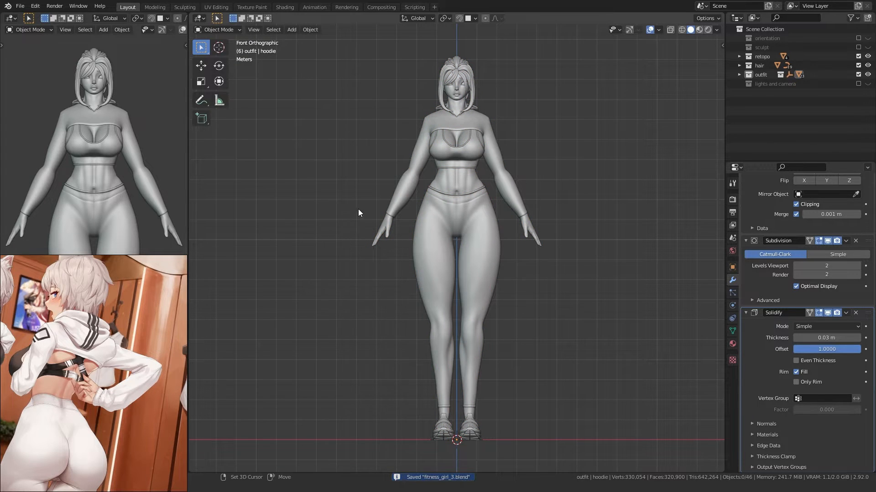
Step: Replace the hoodie's Mirror modifier with a new X-axis Mirror placed first in the modifier stack
{"action": "middle_click_drag", "start_coordinate": [424, 226], "coordinate": [392, 242]}
{"action": "scroll", "coordinate": [456, 228], "scroll_direction": "up", "scroll_amount": 5}
{"action": "left_click", "coordinate": [495, 229]}
{"action": "key", "text": "Tab"}
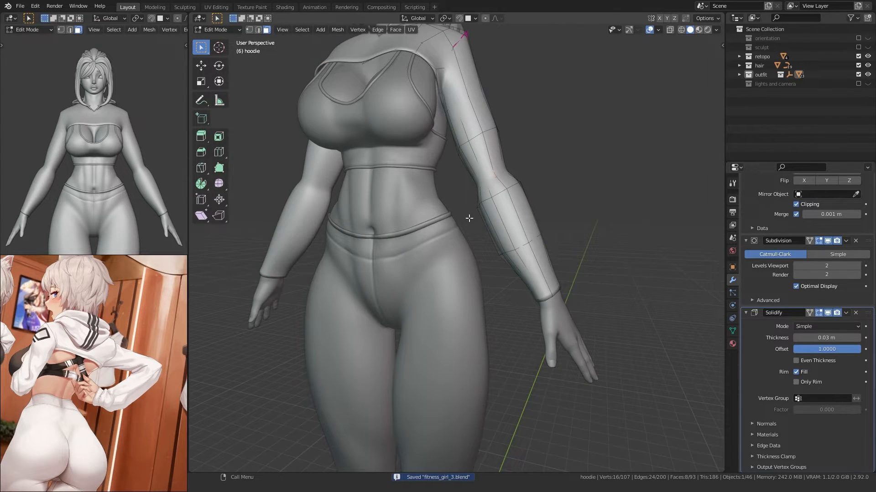
{"action": "key", "text": "Tab"}
{"action": "scroll", "coordinate": [469, 218], "scroll_direction": "down", "scroll_amount": 2}
{"action": "scroll", "coordinate": [784, 286], "scroll_direction": "up", "scroll_amount": 4}
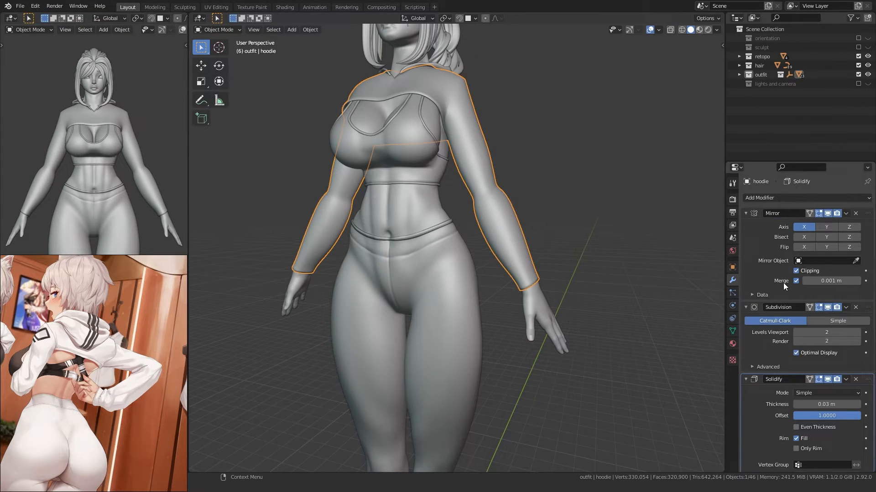
{"action": "left_click", "coordinate": [854, 214]}
{"action": "left_click", "coordinate": [848, 214]}
{"action": "left_click", "coordinate": [799, 201]}
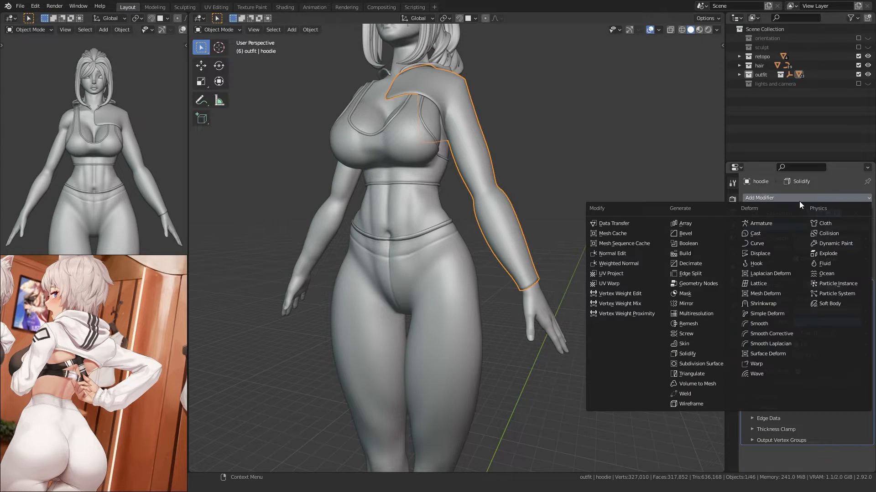
{"action": "left_click", "coordinate": [689, 306]}
{"action": "left_click_drag", "start_coordinate": [868, 453], "coordinate": [865, 200]}
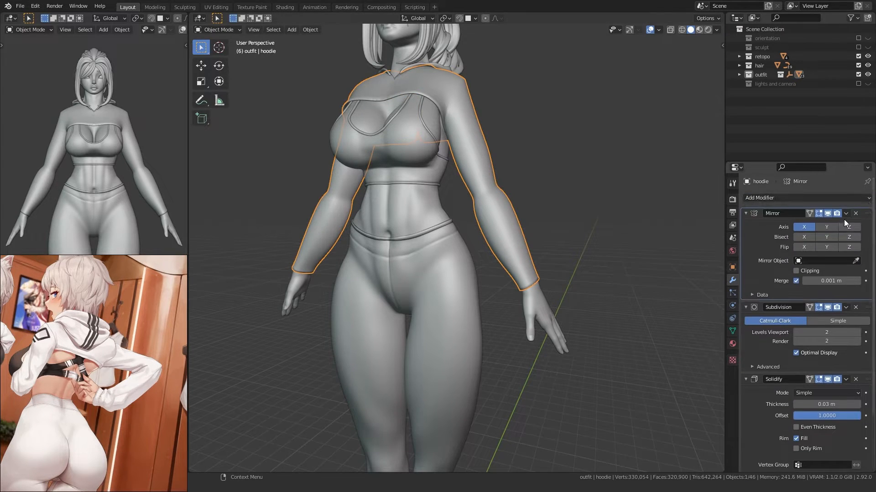
Step: Try to apply the hoodie's new Mirror modifier
{"action": "left_click", "coordinate": [843, 217]}
{"action": "left_click", "coordinate": [828, 228]}
{"action": "middle_click_drag", "start_coordinate": [662, 234], "coordinate": [432, 241]}
{"action": "key", "text": "ctrl+z"}
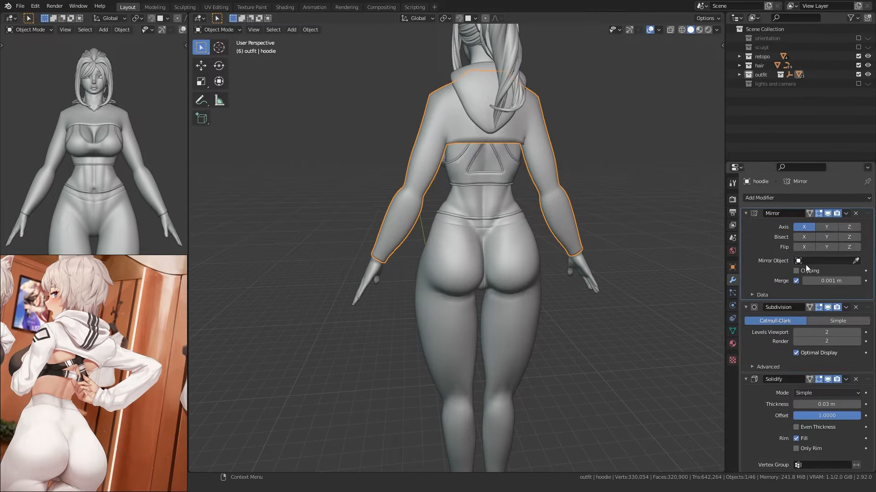
Step: Apply the hoodie's Mirror and Subdivision modifiers, leaving only Solidify in the stack
{"action": "left_click", "coordinate": [846, 214]}
{"action": "left_click", "coordinate": [822, 225]}
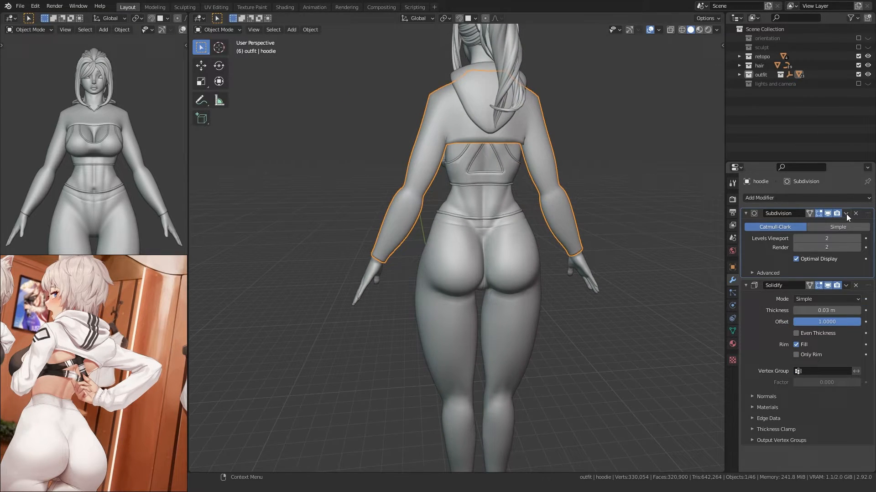
{"action": "left_click", "coordinate": [846, 214]}
{"action": "left_click", "coordinate": [828, 225]}
{"action": "middle_click_drag", "start_coordinate": [388, 263], "coordinate": [553, 280]}
{"action": "middle_click_drag", "start_coordinate": [361, 278], "coordinate": [387, 277]}
Step: Enter Edit Mode on the hoodie, show Solidify on the edit cage and select a single vertex near the sleeve cuff
{"action": "key", "text": "Tab"}
{"action": "middle_click_drag", "start_coordinate": [494, 237], "coordinate": [614, 242]}
{"action": "key", "text": "alt+z"}
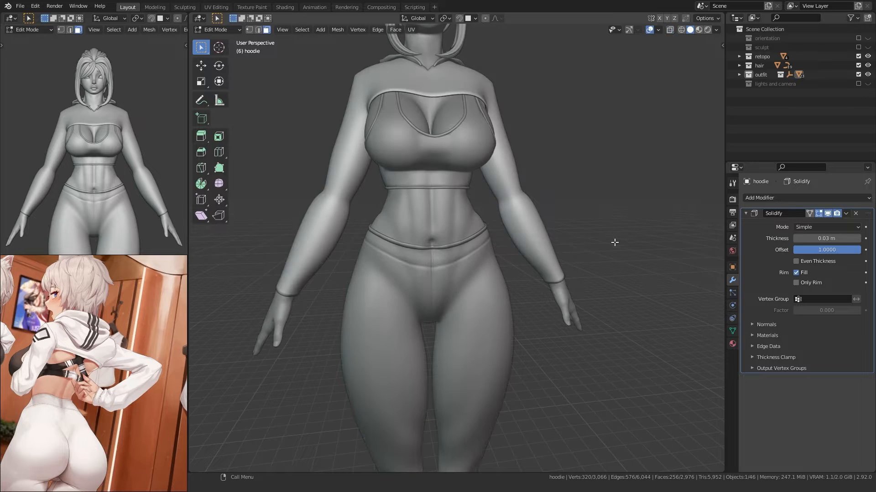
{"action": "left_click", "coordinate": [809, 214]}
{"action": "middle_click_drag", "start_coordinate": [552, 260], "coordinate": [446, 284]}
{"action": "key", "text": "alt+a"}
{"action": "key", "text": "1"}
{"action": "left_click", "coordinate": [484, 285]}
{"action": "scroll", "coordinate": [479, 285], "scroll_direction": "up", "scroll_amount": 7}
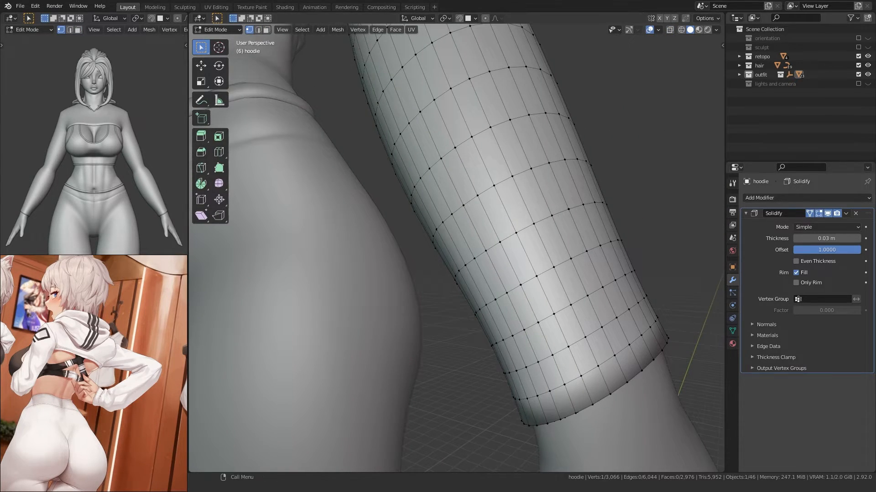
Step: Following the cuff in the reference artwork, add an edge loop near the sleeve's end and scale the loop above it to 0.89
{"action": "middle_click_drag", "start_coordinate": [90, 363], "coordinate": [73, 385]}
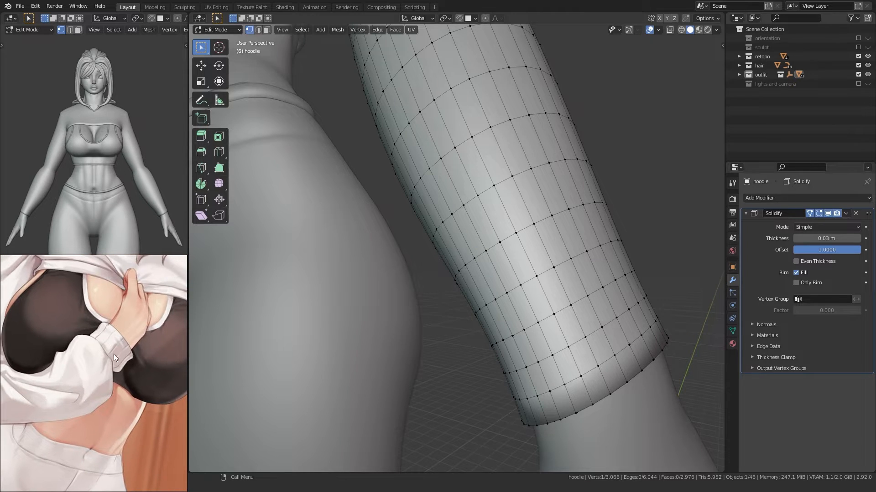
{"action": "scroll", "coordinate": [511, 315], "scroll_direction": "down", "scroll_amount": 4}
{"action": "middle_click_drag", "start_coordinate": [511, 315], "coordinate": [457, 287]}
{"action": "scroll", "coordinate": [462, 282], "scroll_direction": "up", "scroll_amount": 1}
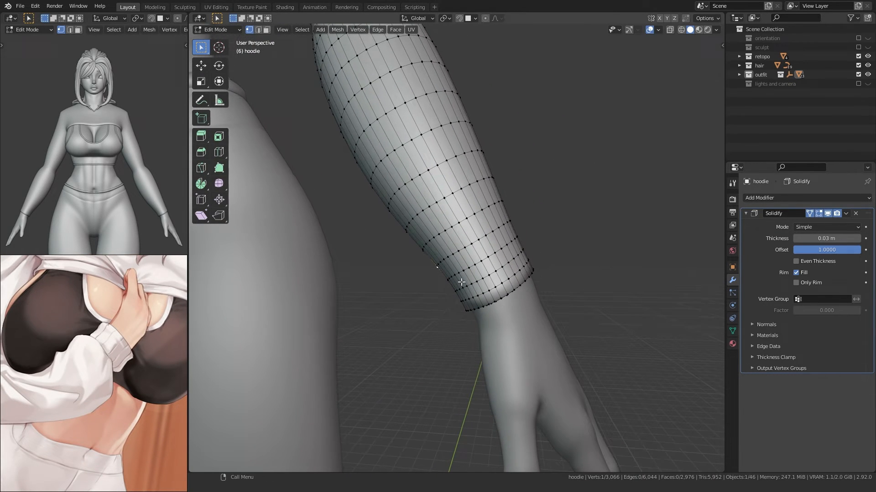
{"action": "left_click", "coordinate": [478, 247]}
{"action": "right_click", "coordinate": [479, 248]}
{"action": "left_click", "coordinate": [471, 244], "text": "alt"}
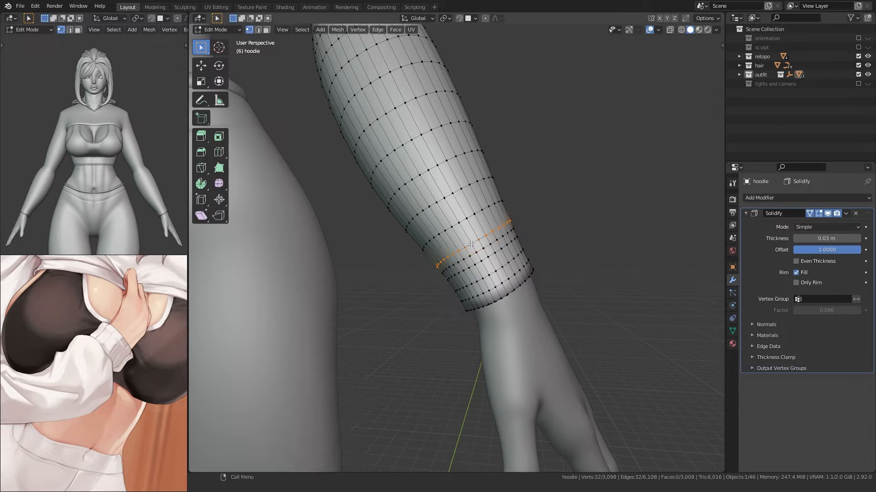
{"action": "key", "text": "s"}
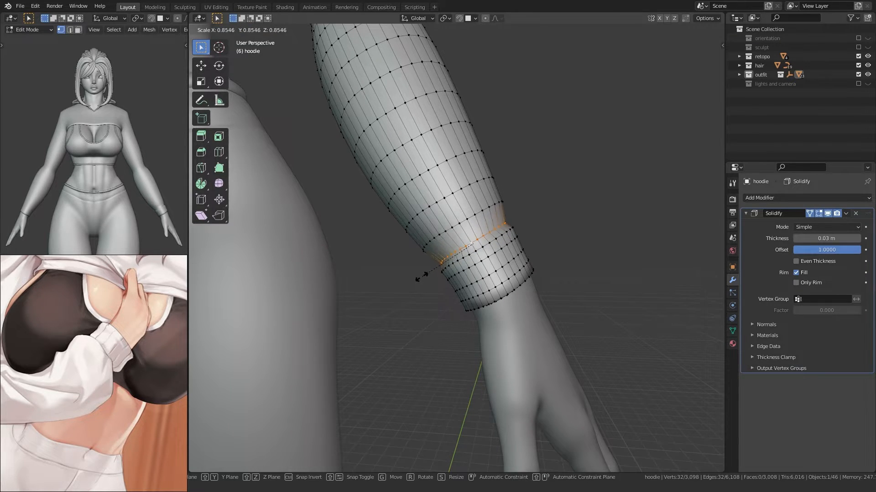
{"action": "left_click", "coordinate": [416, 278]}
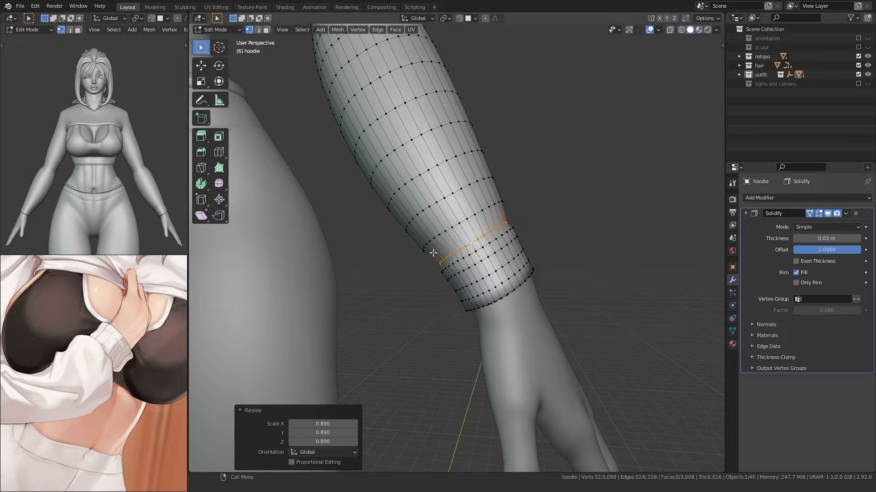
Step: Slide the narrowed cuff loop along the sleeve, add an edge loop just above it and scale the new loop
{"action": "key", "text": "g"}
{"action": "key", "text": "g"}
{"action": "left_click", "coordinate": [440, 240]}
{"action": "scroll", "coordinate": [416, 255], "scroll_direction": "up", "scroll_amount": 2}
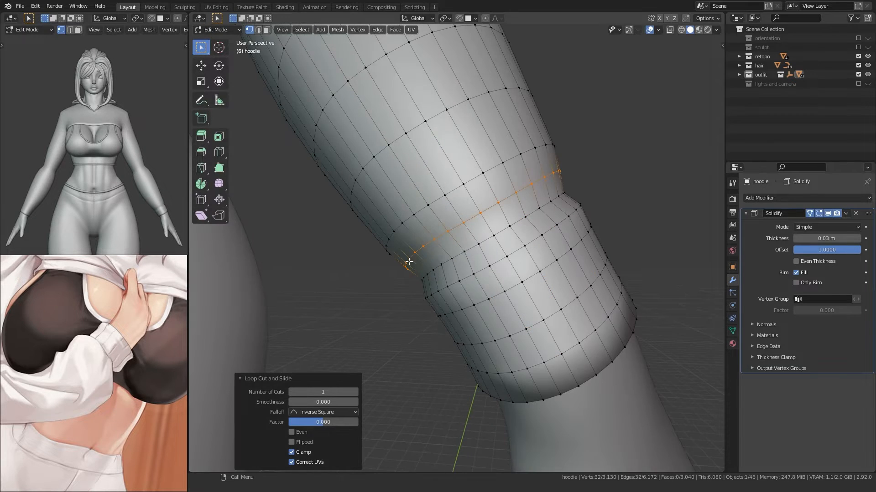
{"action": "key", "text": "s"}
{"action": "left_click", "coordinate": [419, 258]}
Step: Add another edge loop between the last one and the narrowed cuff loop, scale it to 1.013 and check the sleeve
{"action": "key", "text": "ctrl+r"}
{"action": "left_click", "coordinate": [419, 258]}
{"action": "right_click", "coordinate": [419, 258]}
{"action": "key", "text": "s"}
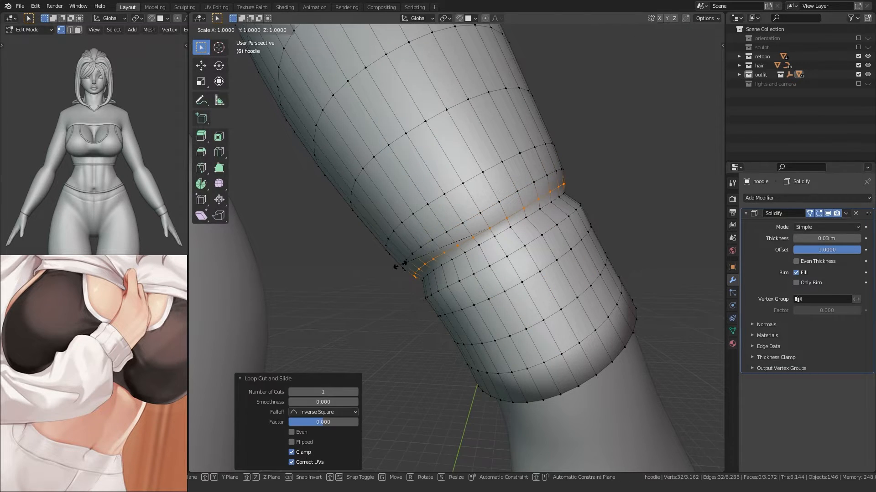
{"action": "left_click", "coordinate": [397, 266]}
{"action": "scroll", "coordinate": [401, 268], "scroll_direction": "down", "scroll_amount": 4}
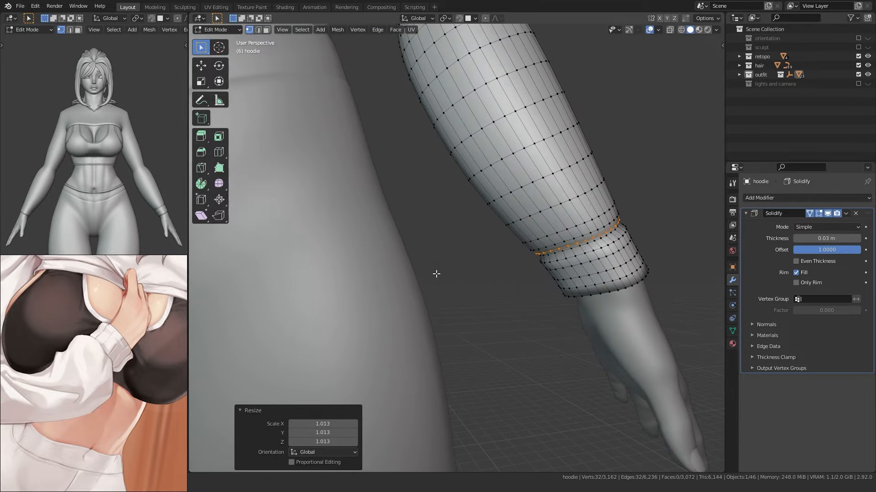
{"action": "key", "text": "Tab"}
{"action": "key", "text": "Tab"}
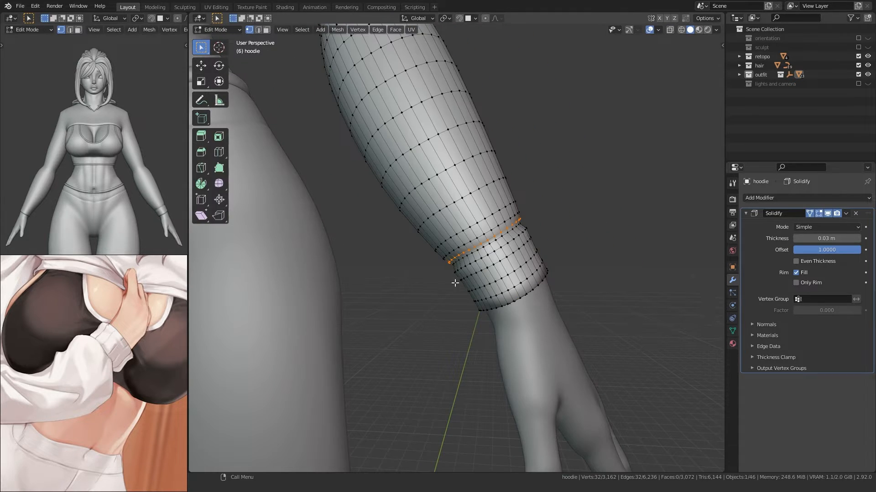
Step: Try Checker Deselect on the shortest vertex path running lengthwise down the sleeve cuff
{"action": "middle_click_drag", "start_coordinate": [483, 293], "coordinate": [457, 291], "text": "shift"}
{"action": "scroll", "coordinate": [459, 257], "scroll_direction": "up", "scroll_amount": 2}
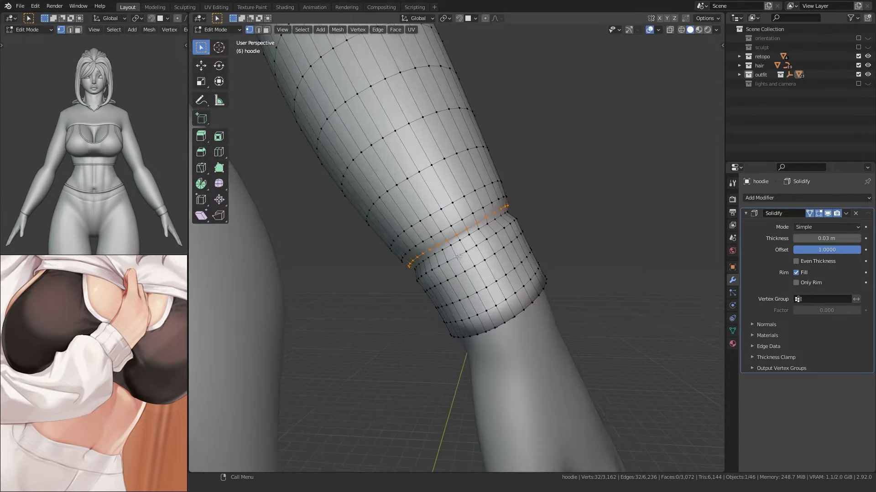
{"action": "left_click", "coordinate": [493, 327], "text": "ctrl"}
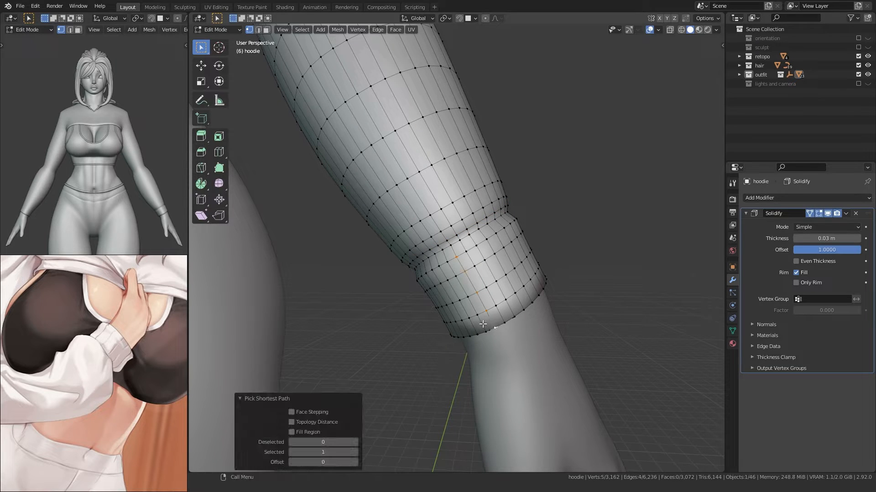
{"action": "left_click", "coordinate": [302, 29]}
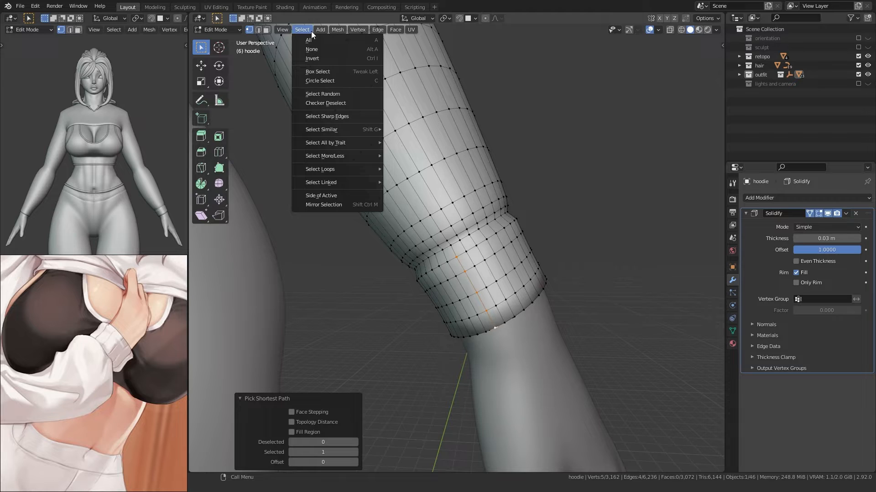
{"action": "mouse_move", "coordinate": [350, 123]}
{"action": "left_click", "coordinate": [342, 103]}
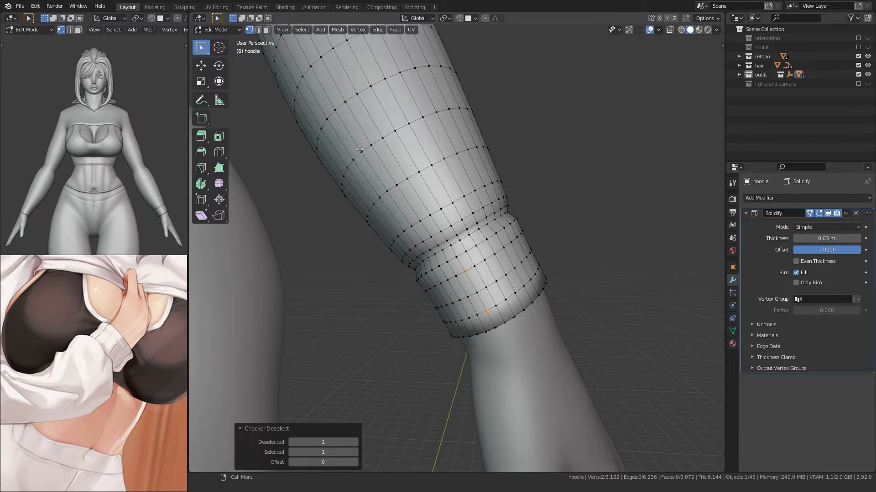
{"action": "left_click", "coordinate": [437, 269], "text": "ctrl"}
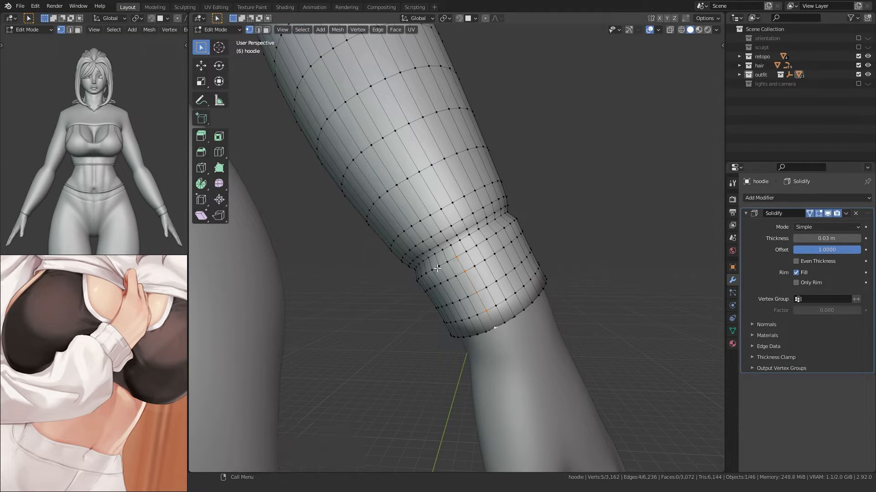
Step: Select the four face loops that make up the sleeve cuff and switch the selection to edges
{"action": "left_click", "coordinate": [459, 266], "text": "alt"}
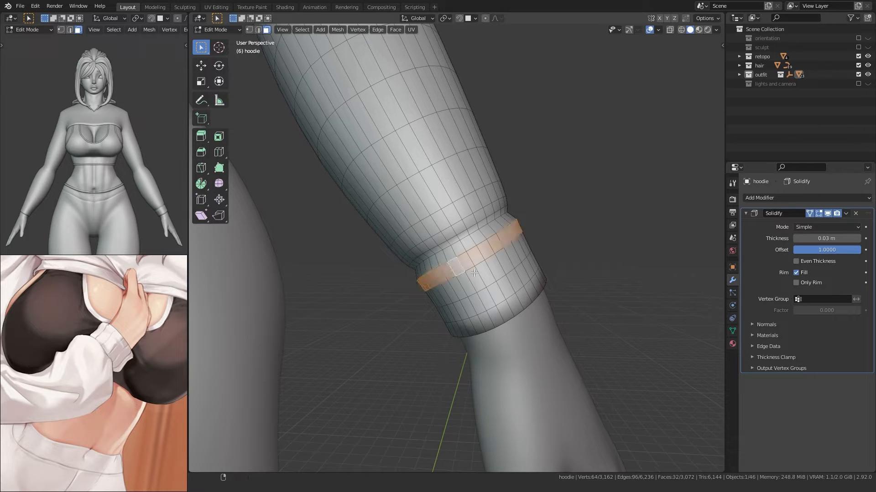
{"action": "left_click", "coordinate": [473, 279], "text": "alt+shift"}
{"action": "left_click", "coordinate": [477, 296], "text": "alt+shift"}
{"action": "left_click", "coordinate": [485, 314], "text": "alt+shift"}
{"action": "key", "text": "1"}
{"action": "key", "text": "2"}
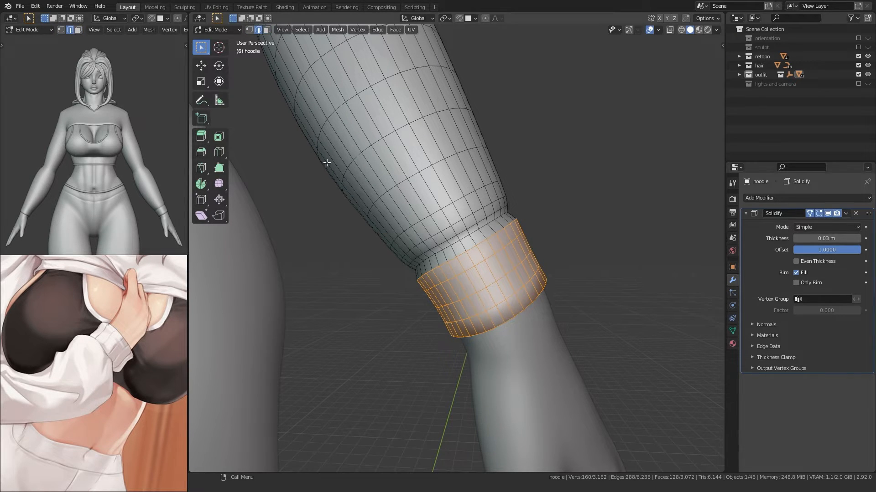
Step: Try Checker Deselect on all selected cuff edges and undo it
{"action": "left_click", "coordinate": [301, 30]}
{"action": "left_click", "coordinate": [322, 102]}
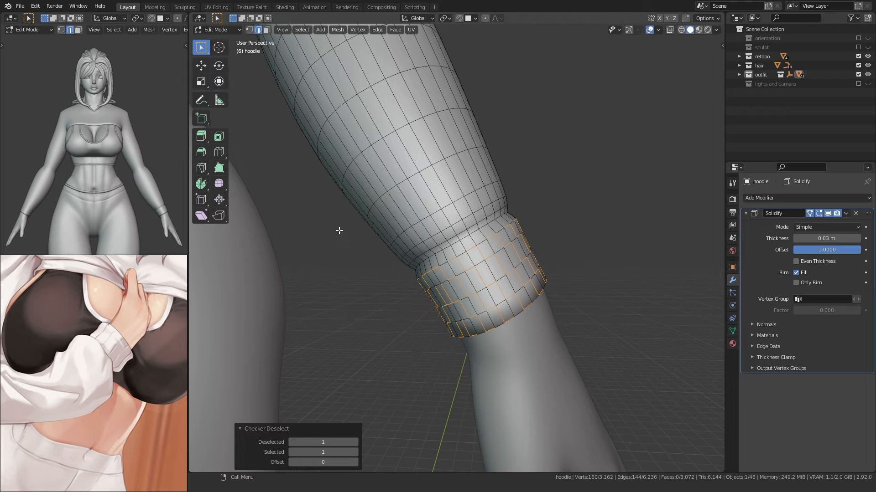
{"action": "middle_click_drag", "start_coordinate": [339, 230], "coordinate": [348, 262]}
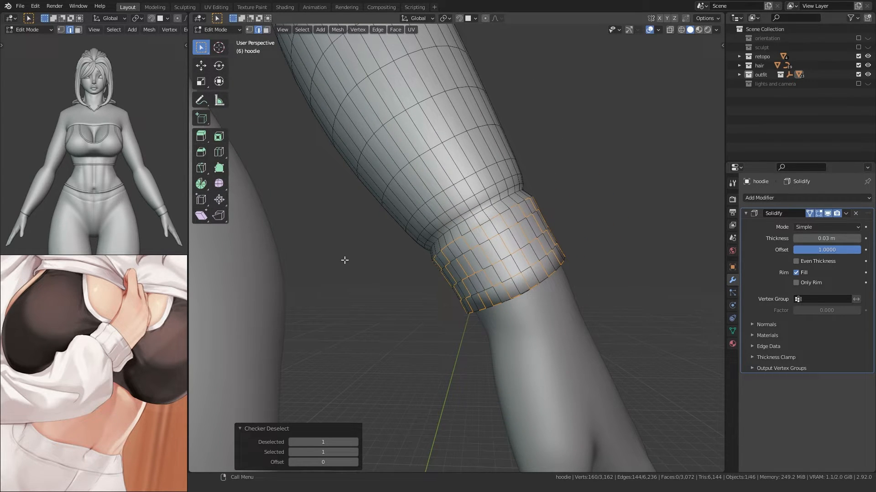
{"action": "key", "text": "ctrl+z"}
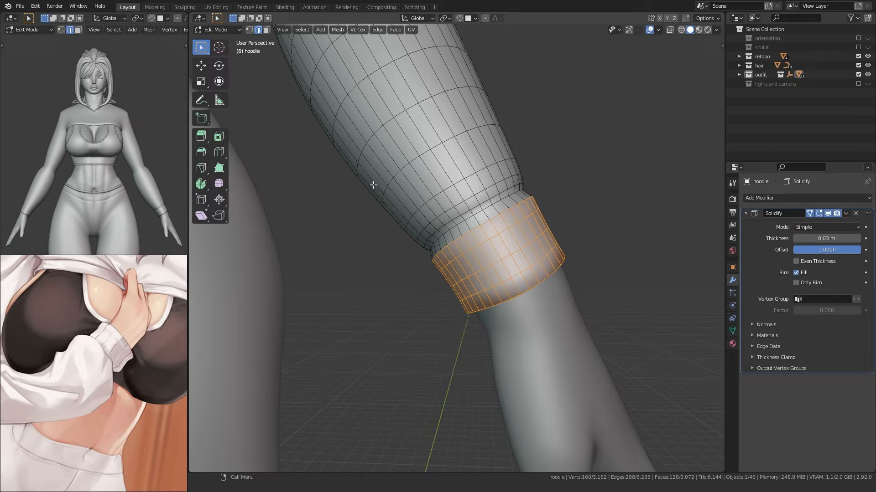
Step: Deselect every other lengthwise edge loop of the cuff selection, working all the way around the wrist
{"action": "middle_click_drag", "start_coordinate": [466, 255], "coordinate": [464, 250]}
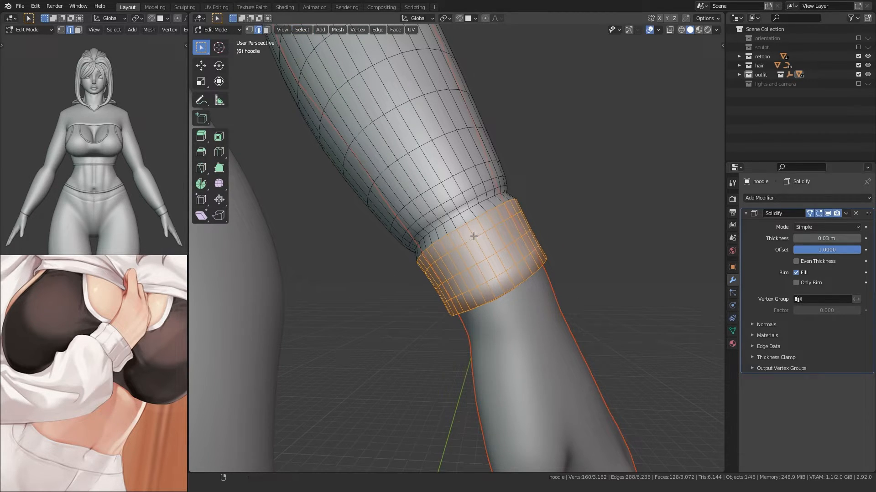
{"action": "left_click", "coordinate": [473, 236], "text": "ctrl+alt"}
{"action": "key", "text": "ctrl+z"}
{"action": "middle_click_drag", "start_coordinate": [477, 245], "coordinate": [428, 262]}
{"action": "left_click", "coordinate": [443, 255], "text": "alt+shift"}
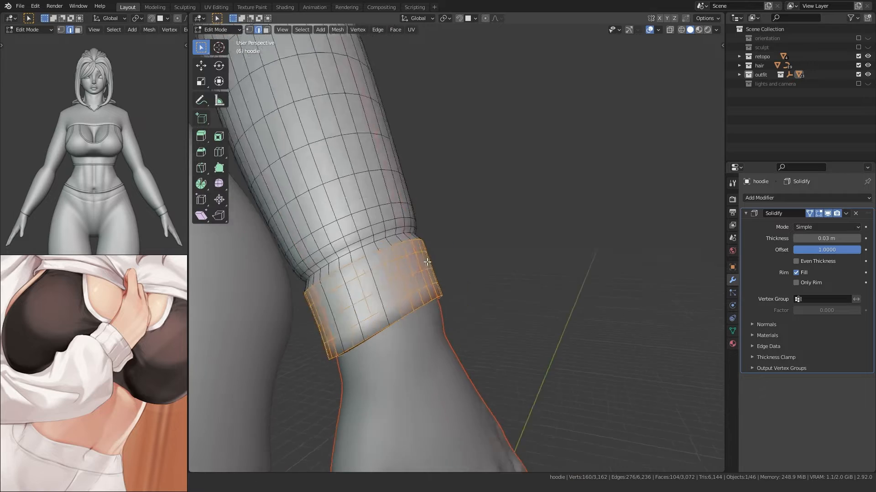
{"action": "middle_click_drag", "start_coordinate": [365, 276], "coordinate": [329, 281], "text": "shift"}
{"action": "left_click", "coordinate": [423, 256], "text": "alt+shift"}
{"action": "left_click", "coordinate": [369, 271], "text": "alt+shift"}
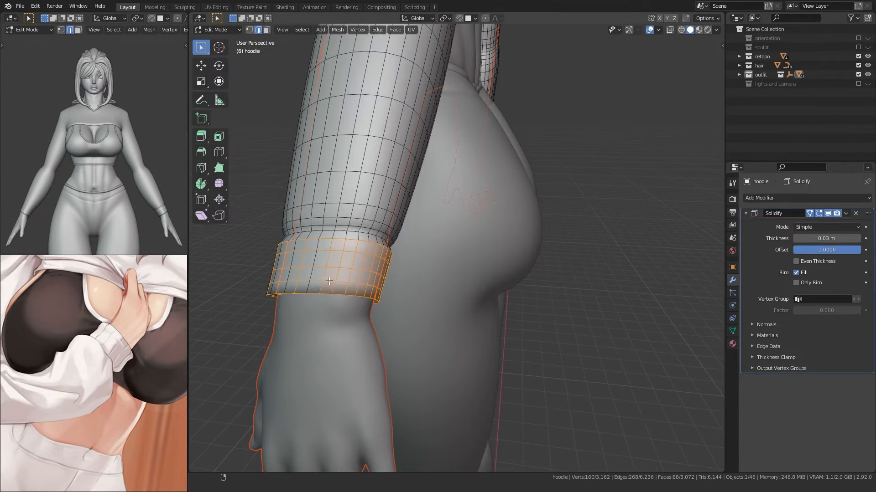
{"action": "middle_click_drag", "start_coordinate": [260, 284], "coordinate": [389, 284]}
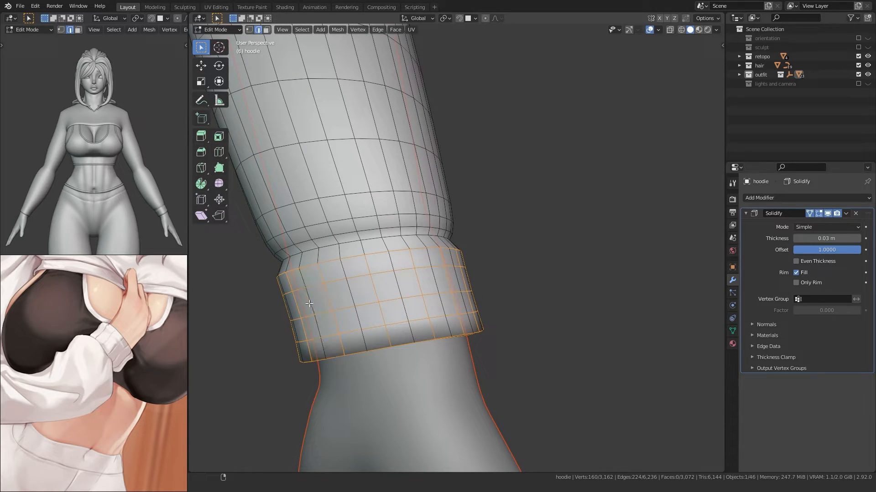
Step: Try Shrink/Fatten on the cuff's partly deselected edges and cancel it
{"action": "middle_click_drag", "start_coordinate": [309, 304], "coordinate": [386, 293]}
{"action": "key", "text": "alt+s"}
{"action": "right_click", "coordinate": [342, 336]}
{"action": "key", "text": "1"}
{"action": "key", "text": "2"}
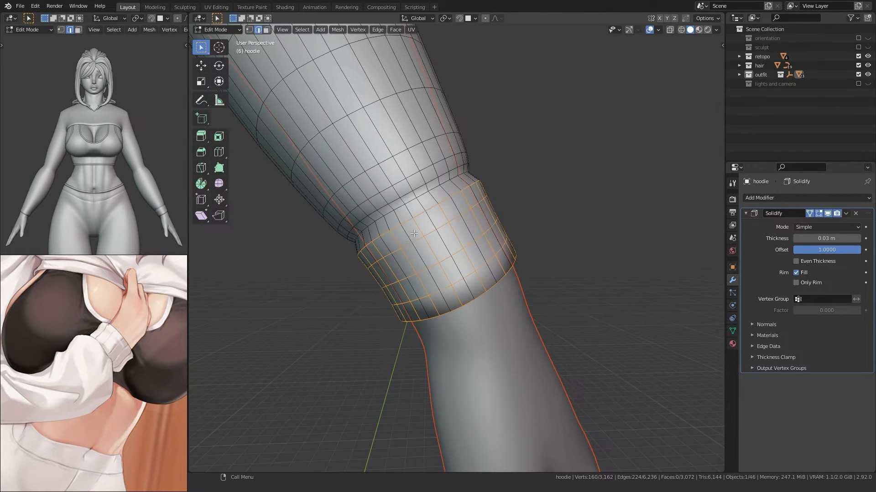
Step: Switch to vertex selection and deselect every other lengthwise column of vertices around the whole cuff
{"action": "middle_click_drag", "start_coordinate": [420, 213], "coordinate": [405, 262]}
{"action": "key", "text": "1"}
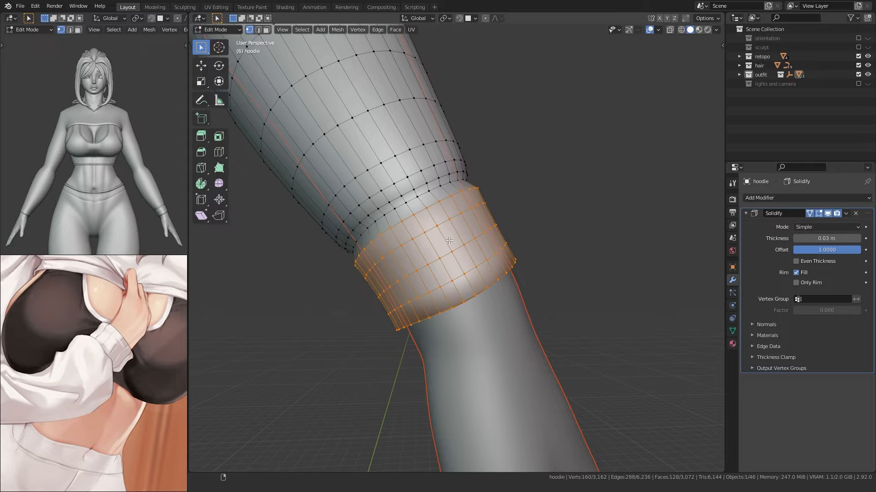
{"action": "middle_click_drag", "start_coordinate": [456, 234], "coordinate": [412, 259]}
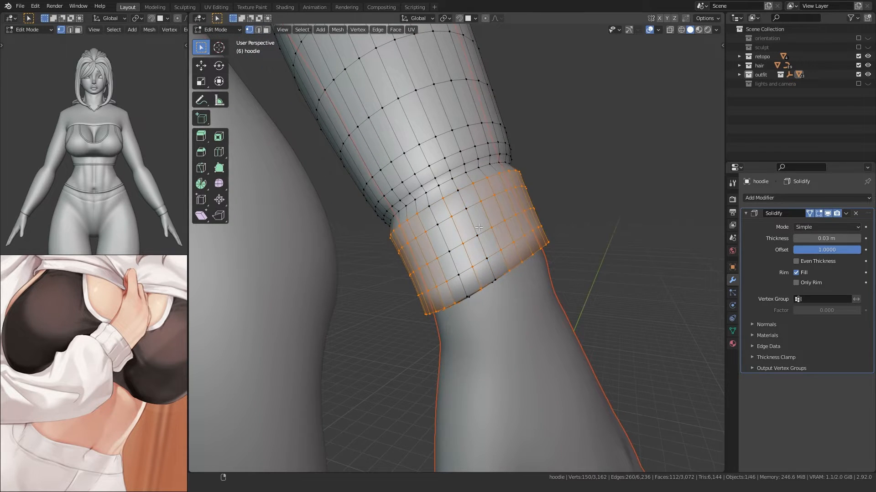
{"action": "middle_click_drag", "start_coordinate": [479, 227], "coordinate": [465, 202]}
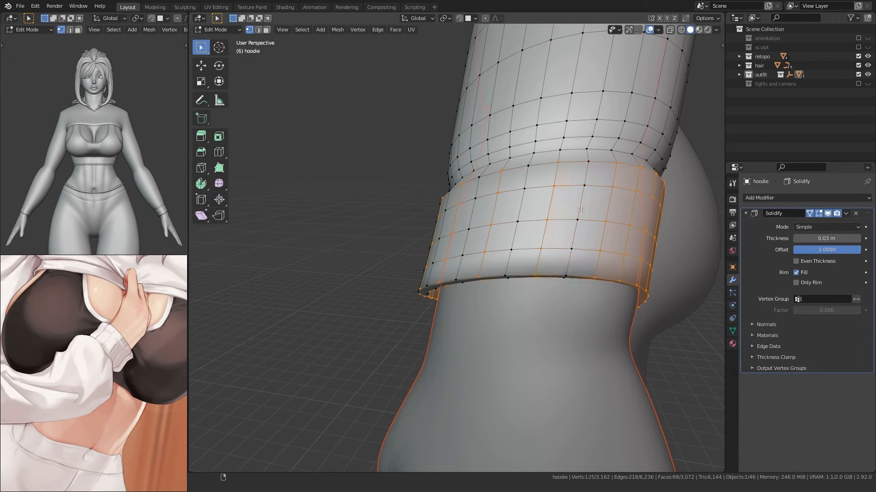
{"action": "middle_click_drag", "start_coordinate": [581, 210], "coordinate": [442, 247]}
{"action": "middle_click_drag", "start_coordinate": [497, 258], "coordinate": [410, 241]}
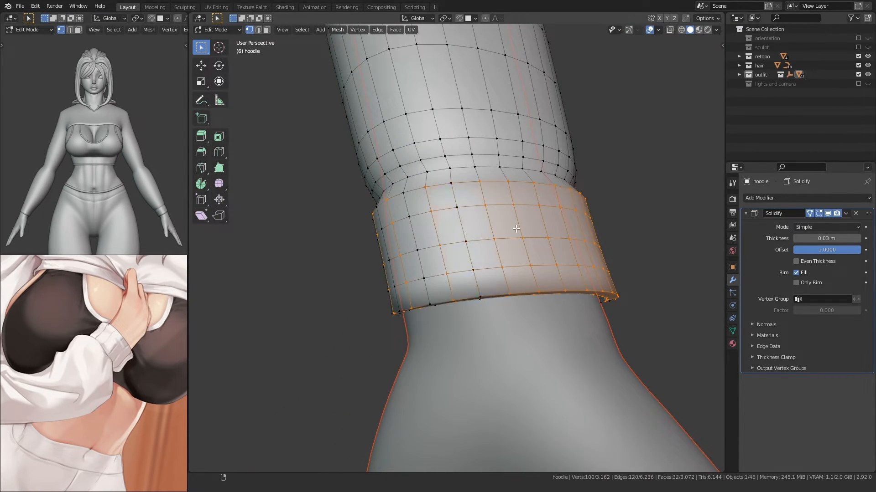
{"action": "middle_click_drag", "start_coordinate": [516, 229], "coordinate": [482, 223]}
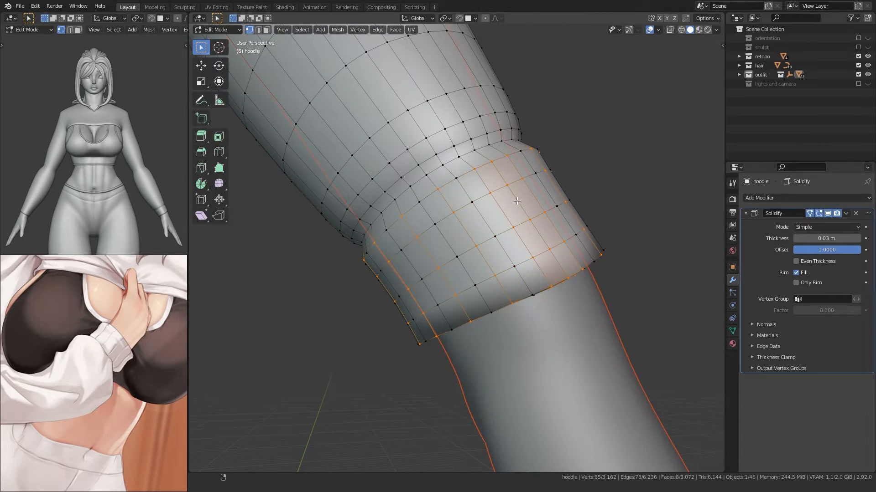
{"action": "middle_click_drag", "start_coordinate": [517, 201], "coordinate": [321, 307]}
Step: Try scaling the alternating cuff vertex columns inward to about 0.9
{"action": "key", "text": "s"}
{"action": "left_click", "coordinate": [334, 296]}
{"action": "key", "text": "Tab"}
{"action": "scroll", "coordinate": [406, 288], "scroll_direction": "down", "scroll_amount": 2}
{"action": "key", "text": "Tab"}
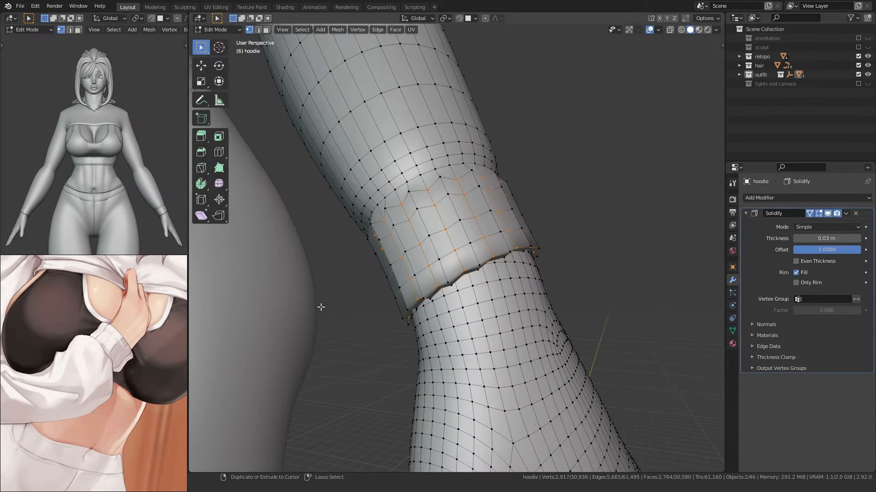
{"action": "key", "text": "Tab"}
{"action": "key", "text": "Tab"}
{"action": "key", "text": "s"}
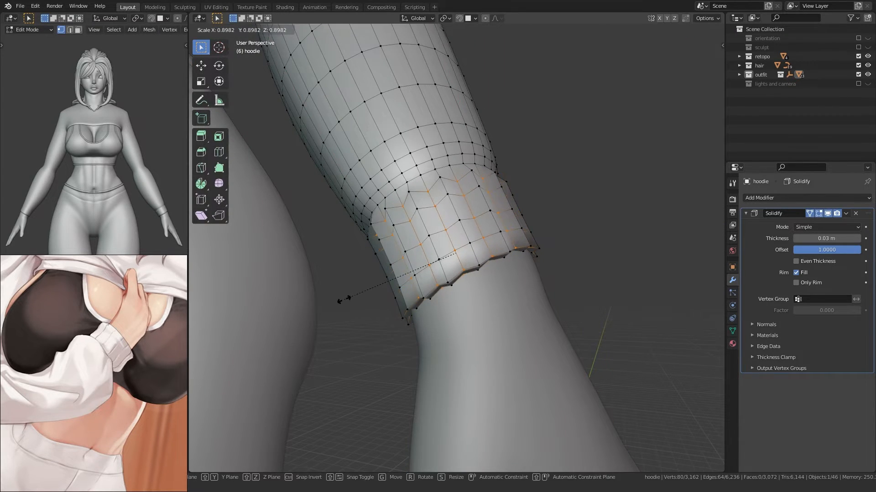
{"action": "left_click", "coordinate": [351, 297]}
Step: Shrink the alternating cuff vertex columns with Shrink/Fatten at an offset of -0.025 m to form ribs
{"action": "key", "text": "alt+s"}
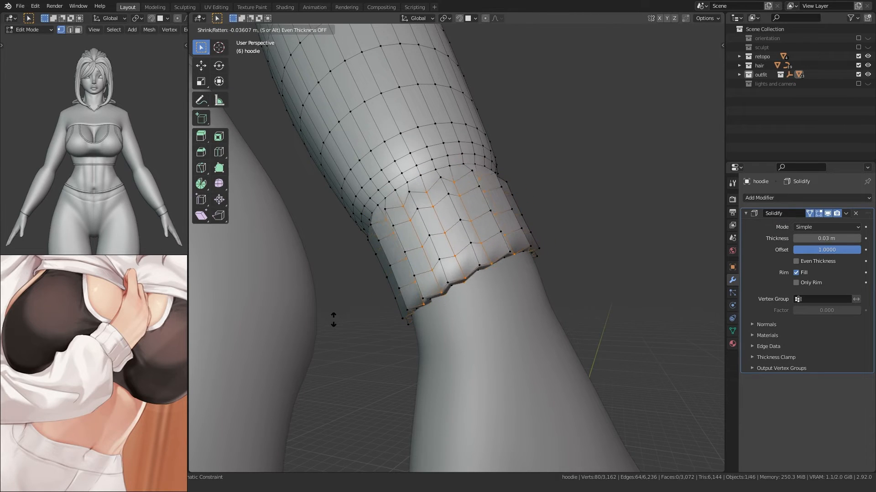
{"action": "left_click", "coordinate": [333, 319]}
{"action": "middle_click_drag", "start_coordinate": [330, 316], "coordinate": [351, 259]}
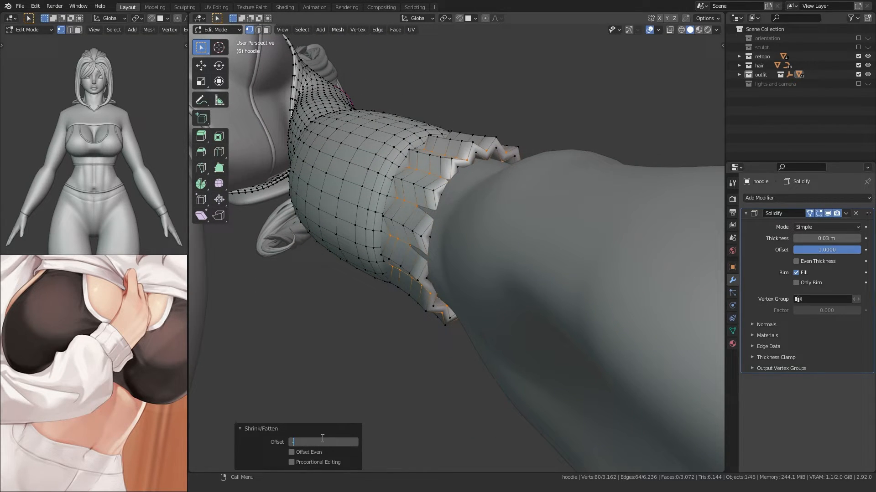
{"action": "key", "text": "Return"}
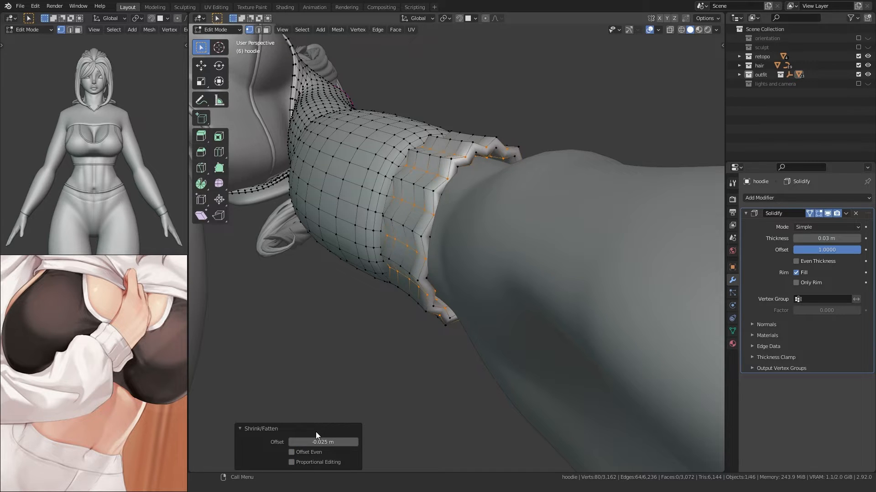
Step: Select the four face loops of the ribbed cuff in face selection mode
{"action": "middle_click_drag", "start_coordinate": [381, 344], "coordinate": [417, 319]}
{"action": "key", "text": "3"}
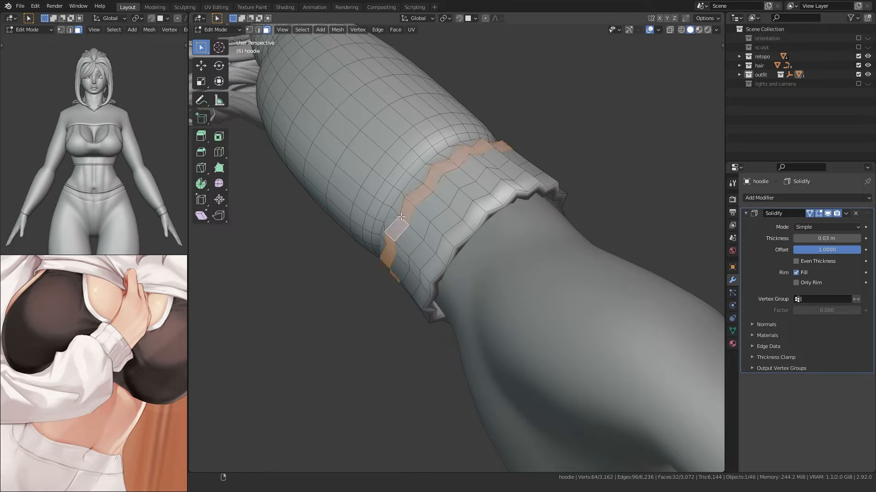
{"action": "left_click", "coordinate": [422, 219], "text": "alt+shift"}
{"action": "left_click", "coordinate": [433, 237], "text": "alt+shift"}
{"action": "key", "text": "ctrl+z"}
{"action": "left_click", "coordinate": [428, 245], "text": "alt+shift"}
{"action": "left_click", "coordinate": [439, 257], "text": "alt+shift"}
Step: Shift the ribbed cuff horizontally to centre it on the wrist, refining its position along X
{"action": "middle_click_drag", "start_coordinate": [431, 269], "coordinate": [357, 314]}
{"action": "key", "text": "g"}
{"action": "key", "text": "shift+z"}
{"action": "left_click", "coordinate": [379, 314]}
{"action": "key", "text": "r"}
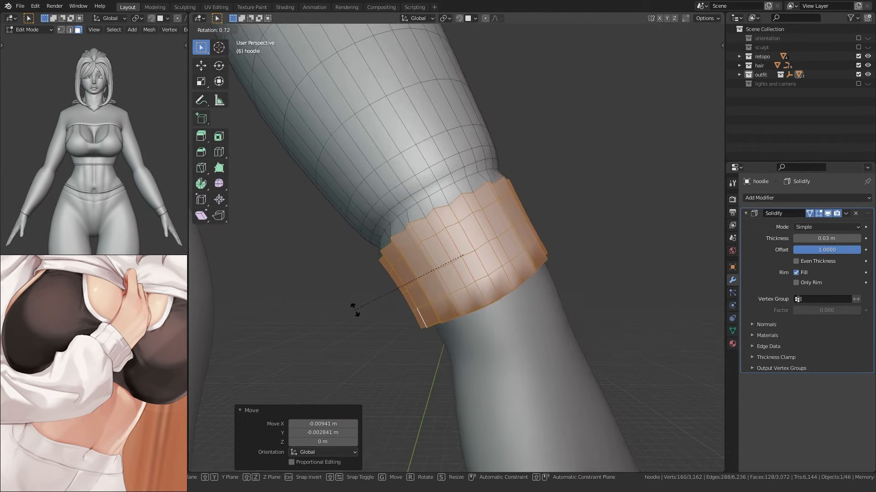
{"action": "key", "text": "Escape"}
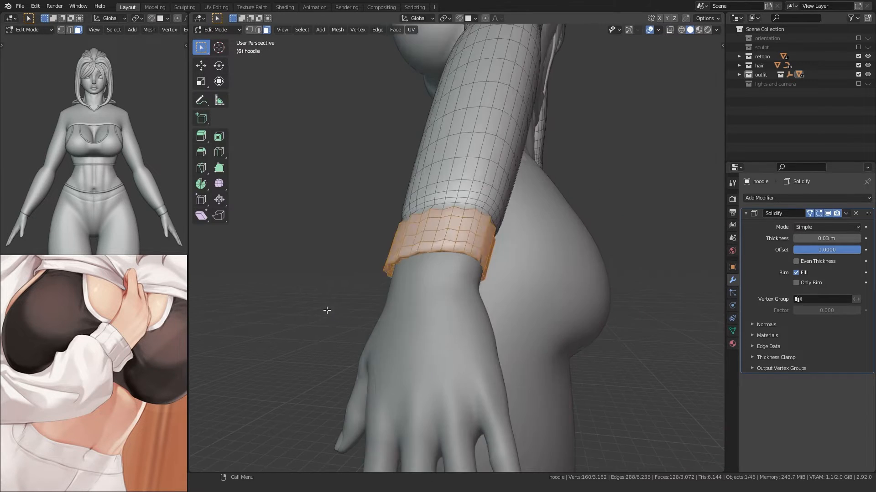
{"action": "key", "text": "g"}
{"action": "key", "text": "x"}
{"action": "left_click", "coordinate": [336, 318]}
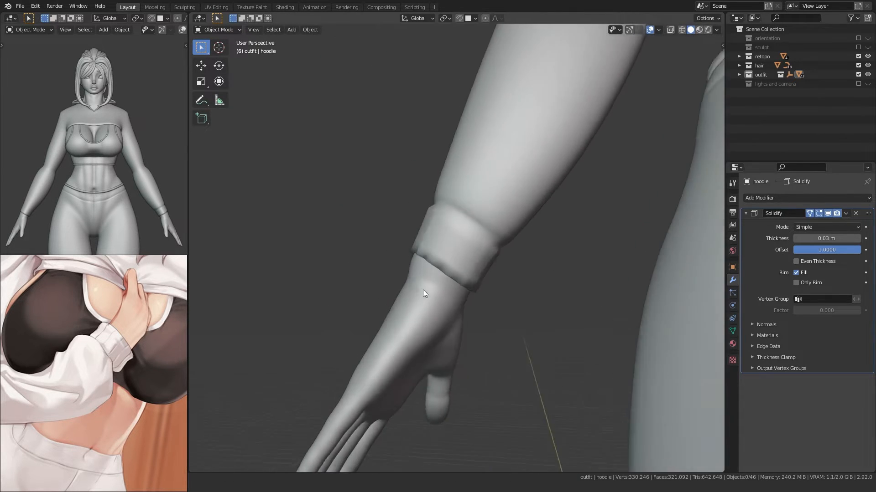
Step: Check the cuff around the wrist in Object Mode, return to Edit Mode, and move and rotate it to follow the forearm
{"action": "middle_click_drag", "start_coordinate": [423, 289], "coordinate": [548, 312]}
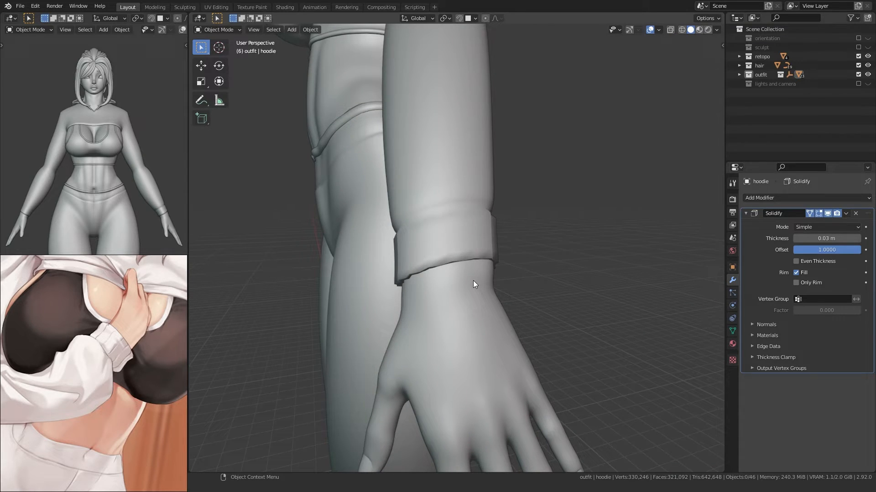
{"action": "middle_click_drag", "start_coordinate": [381, 292], "coordinate": [433, 300]}
{"action": "scroll", "coordinate": [428, 302], "scroll_direction": "up", "scroll_amount": 5}
{"action": "key", "text": "Tab"}
{"action": "middle_click_drag", "start_coordinate": [393, 332], "coordinate": [360, 288]}
{"action": "key", "text": "g"}
{"action": "key", "text": "shift+z"}
{"action": "left_click", "coordinate": [382, 302]}
{"action": "key", "text": "r"}
{"action": "left_click", "coordinate": [354, 280]}
Step: Fine-tune the cuff's position and rotation from the front and scale it to 1.020
{"action": "key", "text": "g"}
{"action": "left_click", "coordinate": [355, 283]}
{"action": "key", "text": "r"}
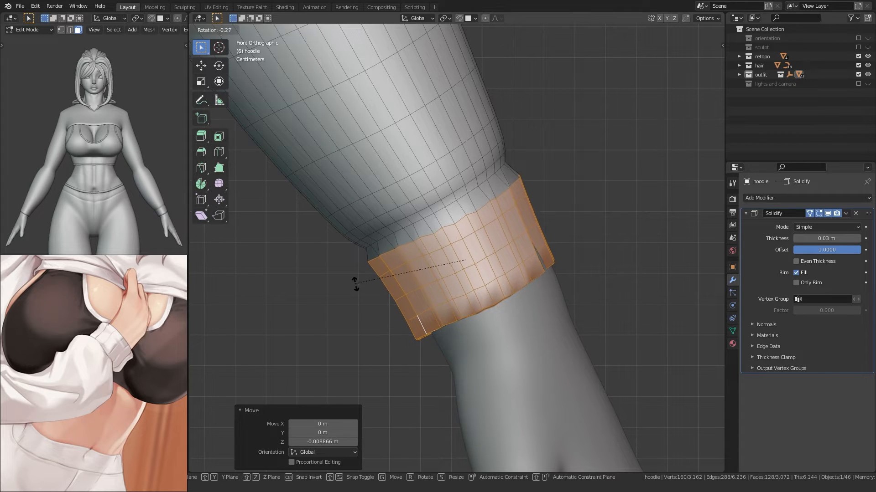
{"action": "left_click", "coordinate": [356, 281]}
{"action": "key", "text": "g"}
{"action": "left_click", "coordinate": [355, 283]}
{"action": "key", "text": "s"}
{"action": "left_click", "coordinate": [351, 284]}
Step: Scale the cuff along Y to about 0.90, adjust its position and overall size, and check the smooth result
{"action": "middle_click_drag", "start_coordinate": [350, 284], "coordinate": [370, 226]}
{"action": "key", "text": "s"}
{"action": "key", "text": "y"}
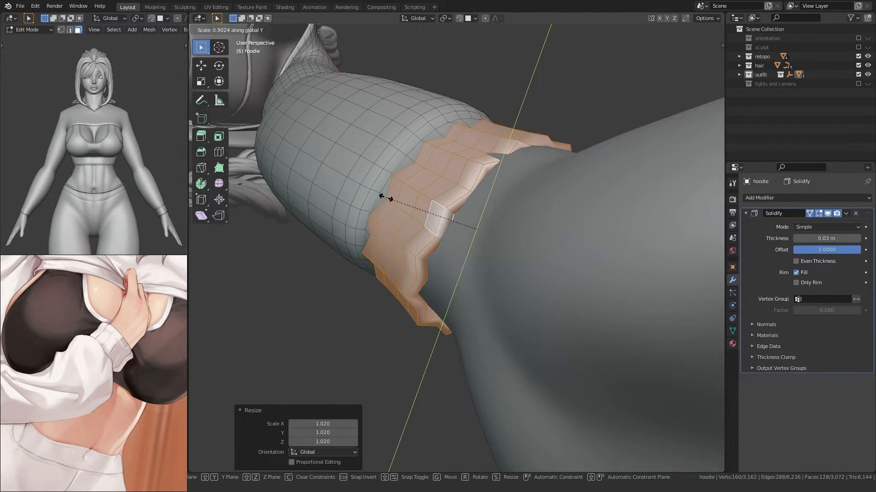
{"action": "left_click", "coordinate": [385, 196]}
{"action": "middle_click_drag", "start_coordinate": [385, 196], "coordinate": [456, 174]}
{"action": "key", "text": "g"}
{"action": "left_click", "coordinate": [390, 248]}
{"action": "key", "text": "s"}
{"action": "left_click", "coordinate": [375, 254]}
{"action": "key", "text": "g"}
{"action": "left_click", "coordinate": [371, 256]}
{"action": "scroll", "coordinate": [401, 306], "scroll_direction": "down", "scroll_amount": 3}
{"action": "key", "text": "Tab"}
{"action": "key", "text": "Tab"}
Step: Try a crease of 1.000 on one lengthwise rib edge path of the cuff and undo it
{"action": "key", "text": "2"}
{"action": "left_click", "coordinate": [456, 175]}
{"action": "left_click", "coordinate": [482, 207], "text": "ctrl"}
{"action": "key", "text": "shift+e"}
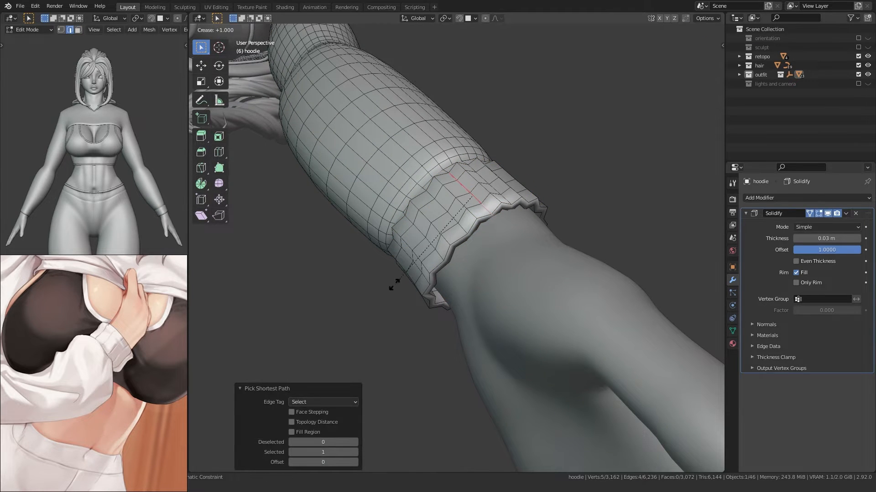
{"action": "left_click", "coordinate": [394, 288]}
{"action": "key", "text": "Tab"}
{"action": "middle_click_drag", "start_coordinate": [393, 292], "coordinate": [294, 349]}
{"action": "key", "text": "ctrl+z"}
{"action": "key", "text": "ctrl+z"}
Step: Select the ring of faces at the cuff's open end and shift it about 0.018 m along X
{"action": "key", "text": "Tab"}
{"action": "scroll", "coordinate": [368, 342], "scroll_direction": "down", "scroll_amount": 8}
{"action": "key", "text": "Tab"}
{"action": "scroll", "coordinate": [358, 307], "scroll_direction": "up", "scroll_amount": 10}
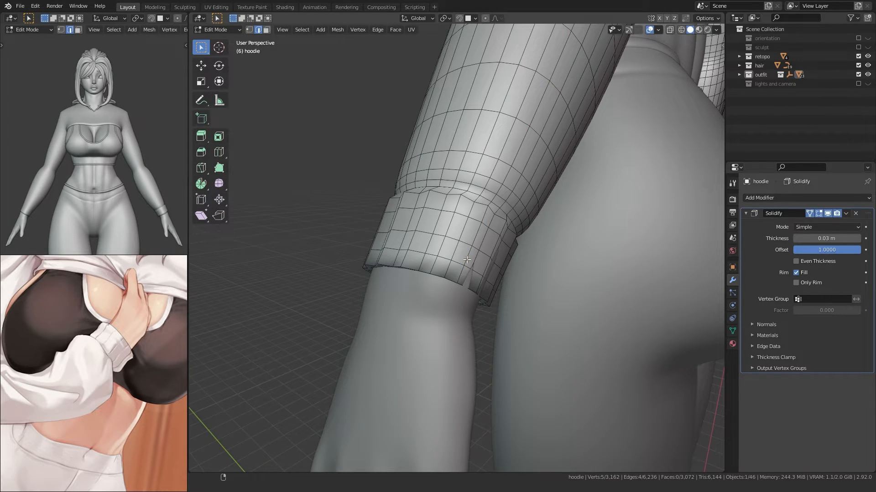
{"action": "key", "text": "3"}
{"action": "left_click", "coordinate": [466, 273], "text": "alt"}
{"action": "key", "text": "g"}
{"action": "key", "text": "y"}
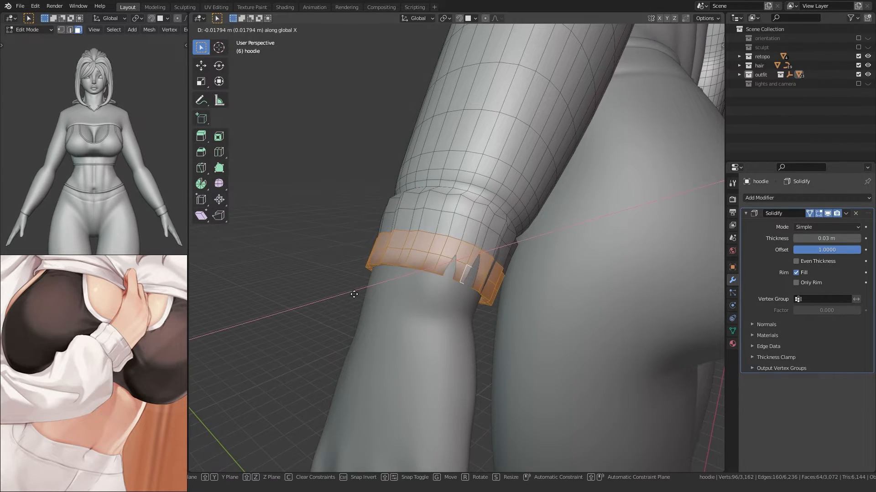
{"action": "left_click", "coordinate": [353, 295]}
Step: Return to Object Mode and examine the cuff's shape around the wrist from several angles
{"action": "key", "text": "Tab"}
{"action": "middle_click_drag", "start_coordinate": [353, 295], "coordinate": [355, 244]}
{"action": "key", "text": "ctrl+Tab"}
{"action": "left_click", "coordinate": [356, 291]}
{"action": "mouse_move", "coordinate": [402, 212]}
{"action": "middle_mouse_down"}
{"action": "mouse_move", "coordinate": [495, 253]}
{"action": "mouse_move", "coordinate": [504, 274]}
{"action": "mouse_move", "coordinate": [477, 313]}
{"action": "mouse_move", "coordinate": [437, 301]}
{"action": "mouse_move", "coordinate": [534, 302]}
{"action": "mouse_move", "coordinate": [521, 289]}
{"action": "middle_mouse_up"}
{"action": "scroll", "coordinate": [438, 301], "scroll_direction": "down", "scroll_amount": 4}
{"action": "key", "text": "Tab"}
{"action": "left_click", "coordinate": [351, 279]}
{"action": "scroll", "coordinate": [496, 311], "scroll_direction": "up", "scroll_amount": 5}
{"action": "scroll", "coordinate": [426, 319], "scroll_direction": "down", "scroll_amount": 5}
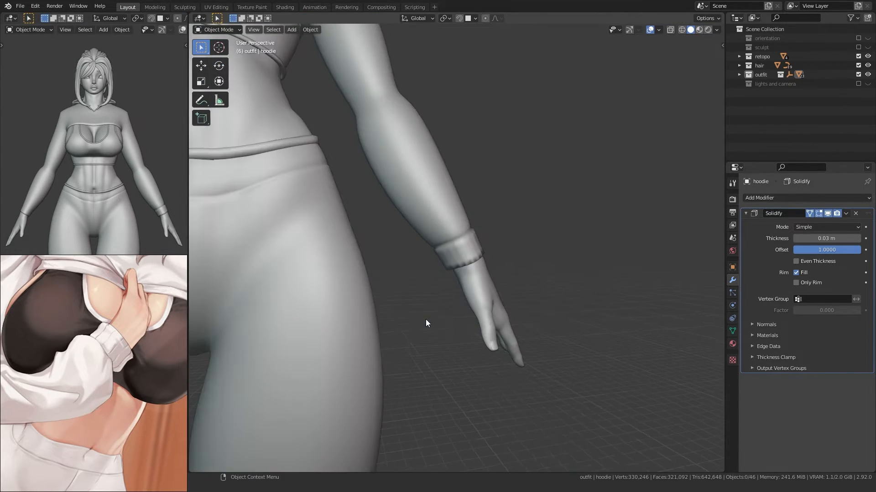
{"action": "middle_click_drag", "start_coordinate": [425, 319], "coordinate": [406, 240]}
{"action": "key", "text": "Tab"}
Step: Try a Subdivision Surface modifier on the hoodie and check the cuff's ribs
{"action": "left_click", "coordinate": [751, 197]}
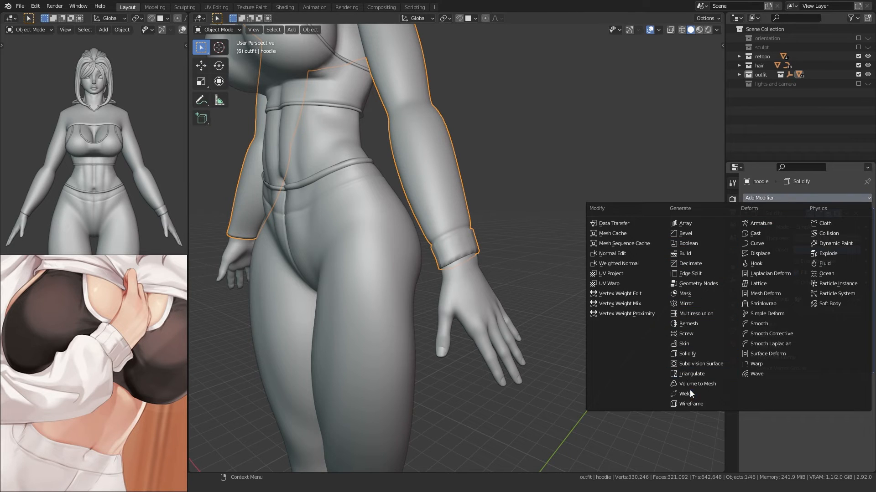
{"action": "left_click", "coordinate": [689, 364]}
{"action": "scroll", "coordinate": [456, 321], "scroll_direction": "up", "scroll_amount": 5}
{"action": "middle_click_drag", "start_coordinate": [435, 321], "coordinate": [423, 283]}
{"action": "scroll", "coordinate": [424, 323], "scroll_direction": "down", "scroll_amount": 5}
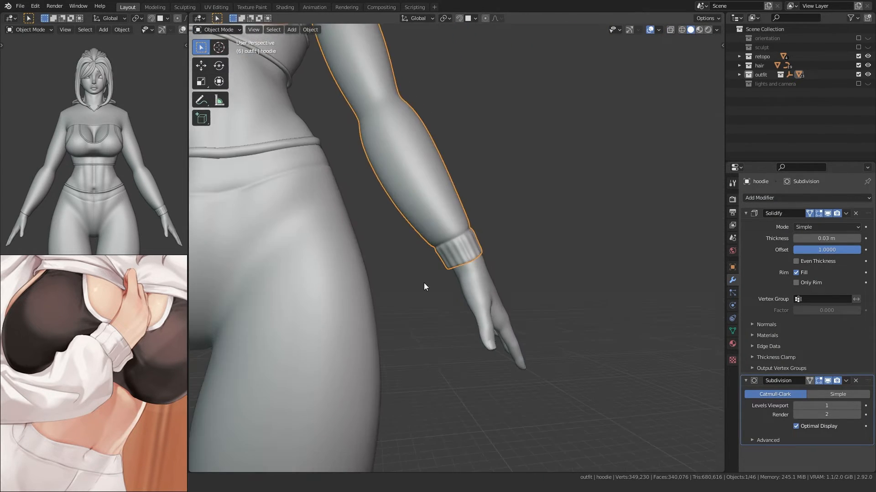
Step: Add a Multiresolution modifier to the hoodie and subdivide it three times
{"action": "left_click", "coordinate": [779, 198]}
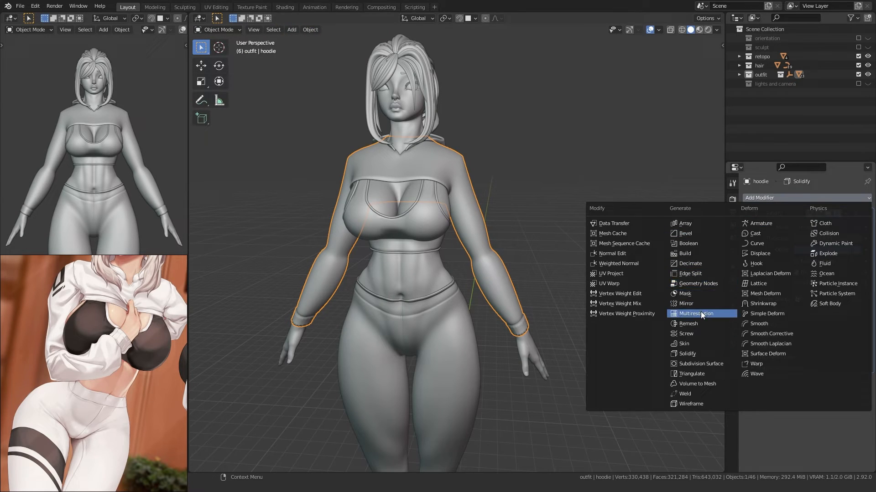
{"action": "left_click", "coordinate": [700, 313]}
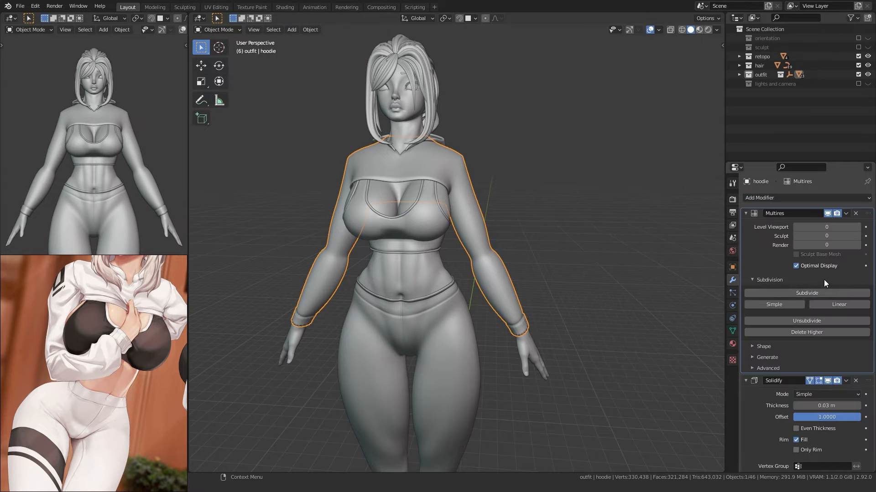
{"action": "left_click", "coordinate": [814, 294]}
{"action": "left_click", "coordinate": [814, 294]}
{"action": "left_click", "coordinate": [814, 293]}
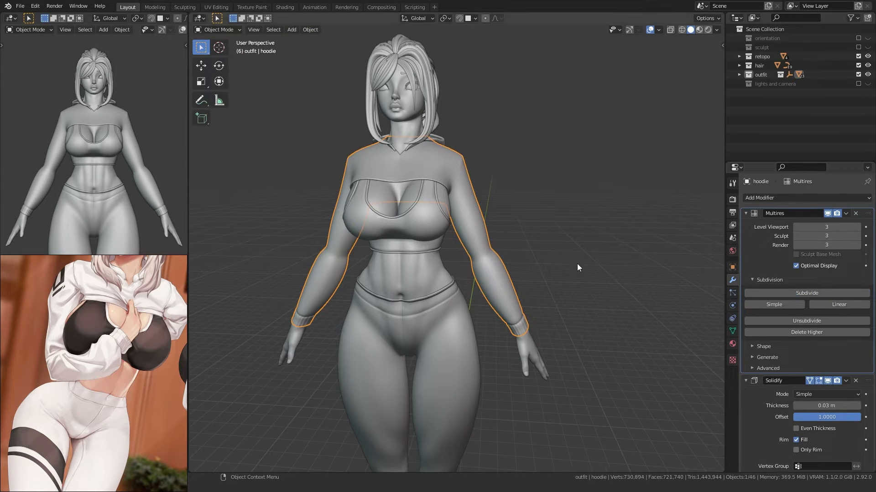
Step: Enter Sculpt Mode with X-axis mirroring on and set the Blob brush radius to 72 px
{"action": "key", "text": "ctrl+Tab"}
{"action": "left_click", "coordinate": [554, 300]}
{"action": "left_click", "coordinate": [625, 19]}
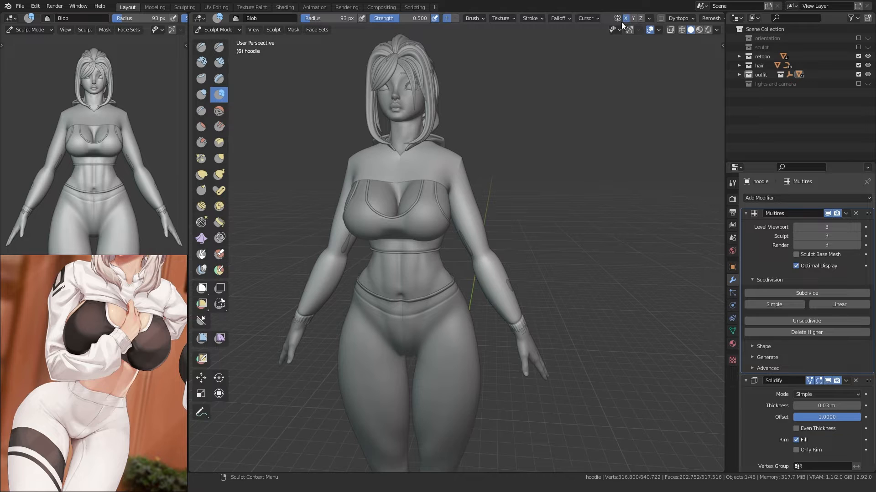
{"action": "middle_click_drag", "start_coordinate": [554, 161], "coordinate": [525, 224]}
{"action": "key", "text": "f"}
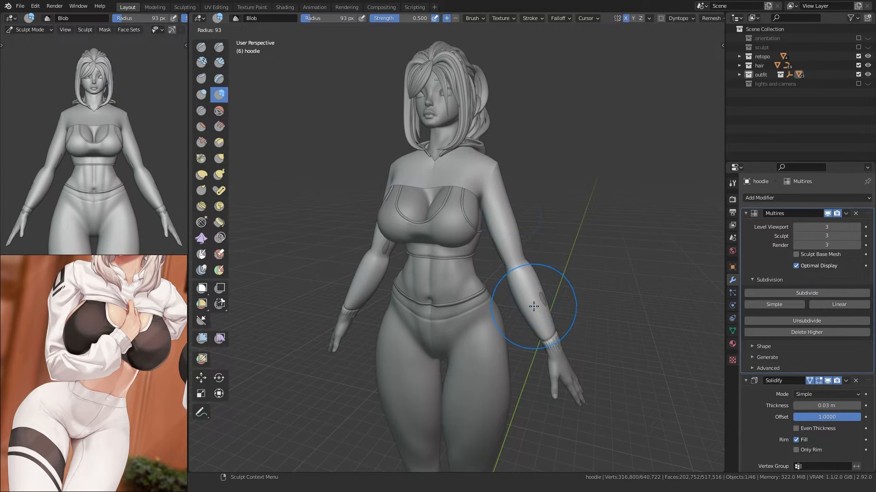
{"action": "left_click", "coordinate": [539, 299]}
{"action": "key", "text": "f"}
{"action": "left_click", "coordinate": [520, 296]}
{"action": "middle_click_drag", "start_coordinate": [520, 296], "coordinate": [476, 284]}
{"action": "middle_click_drag", "start_coordinate": [476, 284], "coordinate": [472, 276], "text": "ctrl"}
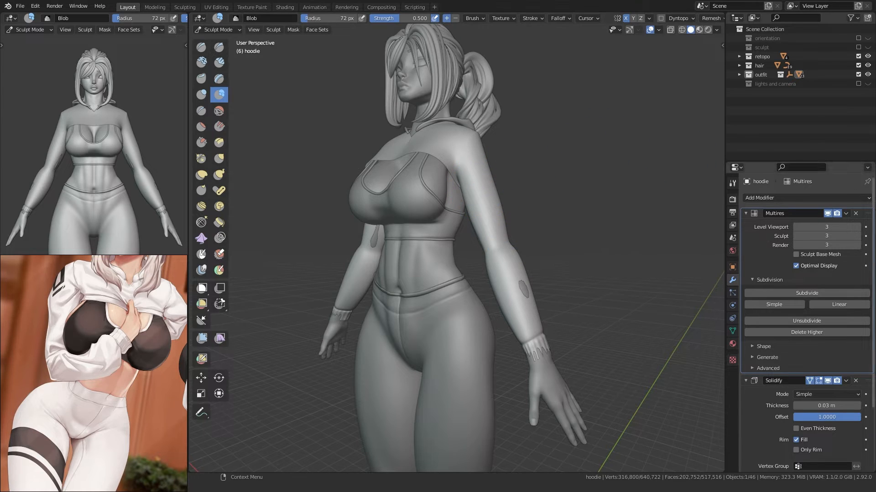
Step: Compare the sleeves with the reference artwork and puff out the forearms above the cuffs with the Blob brush
{"action": "scroll", "coordinate": [77, 311], "scroll_direction": "down", "scroll_amount": 4}
{"action": "middle_click_drag", "start_coordinate": [82, 316], "coordinate": [16, 323]}
{"action": "scroll", "coordinate": [88, 332], "scroll_direction": "up", "scroll_amount": 5}
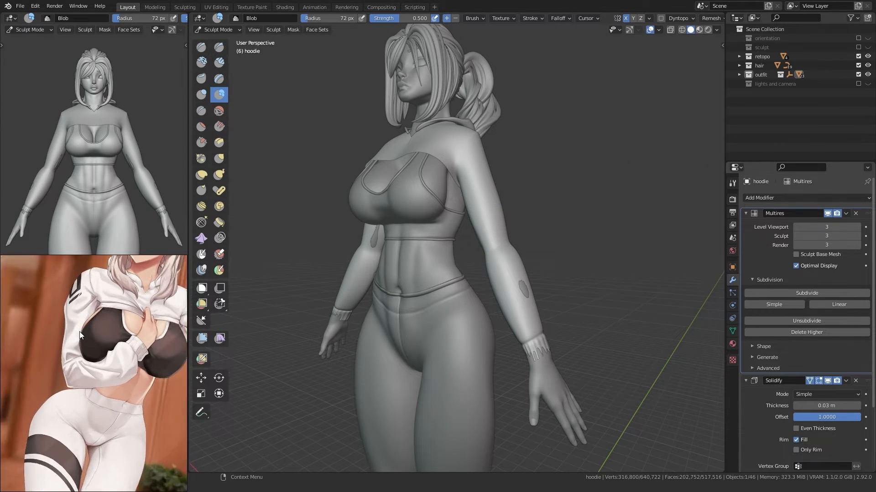
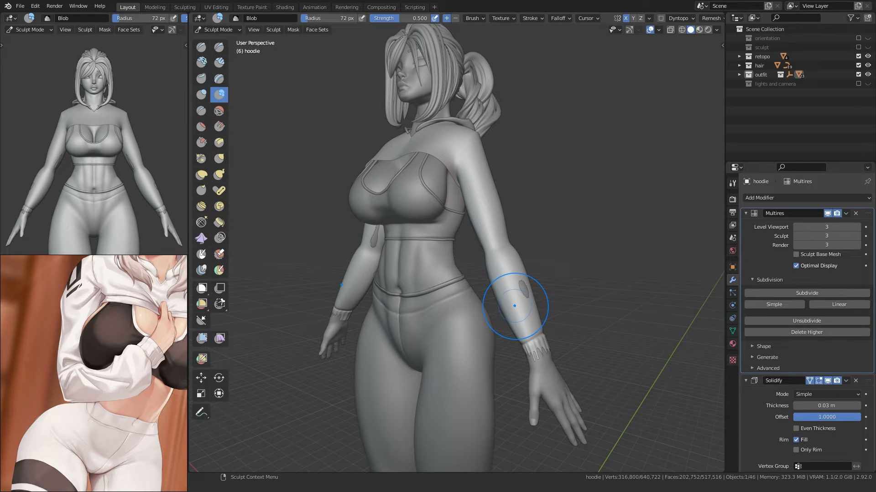
{"action": "middle_click_drag", "start_coordinate": [481, 259], "coordinate": [553, 245]}
{"action": "scroll", "coordinate": [553, 244], "scroll_direction": "up", "scroll_amount": 3}
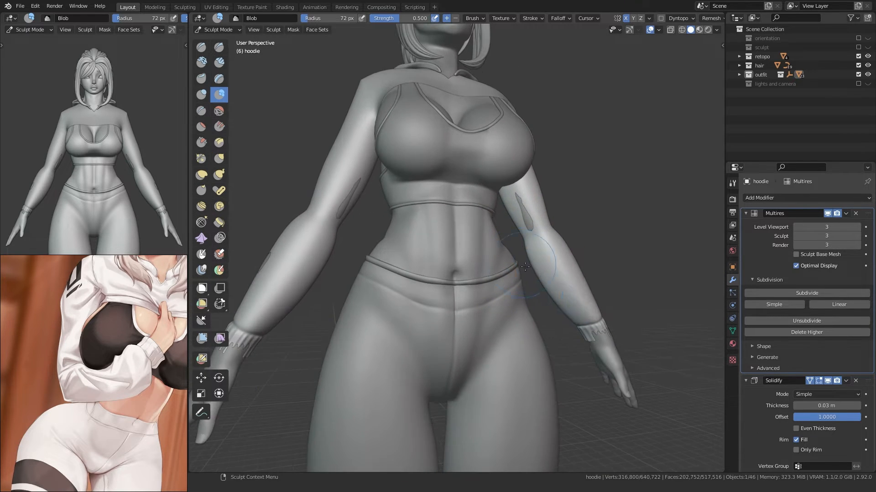
{"action": "mouse_move", "coordinate": [573, 287]}
{"action": "middle_mouse_down"}
{"action": "mouse_move", "coordinate": [504, 297]}
{"action": "mouse_move", "coordinate": [511, 310]}
{"action": "mouse_move", "coordinate": [338, 297]}
{"action": "mouse_move", "coordinate": [412, 305]}
{"action": "mouse_move", "coordinate": [515, 283]}
{"action": "middle_mouse_up"}
{"action": "middle_click_drag", "start_coordinate": [570, 261], "coordinate": [534, 277]}
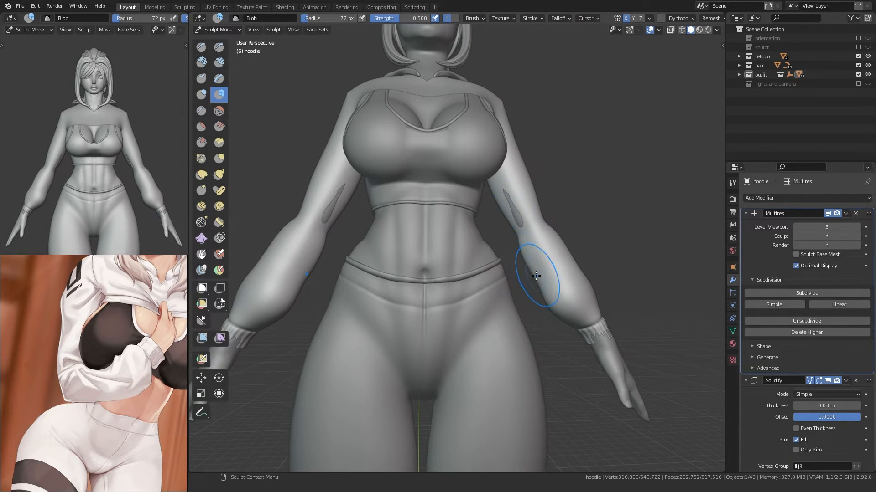
{"action": "left_click_drag", "start_coordinate": [536, 276], "coordinate": [529, 258]}
{"action": "mouse_move", "coordinate": [524, 265]}
{"action": "middle_mouse_down"}
{"action": "mouse_move", "coordinate": [350, 291]}
{"action": "mouse_move", "coordinate": [295, 280]}
{"action": "middle_mouse_up"}
{"action": "mouse_move", "coordinate": [379, 274]}
{"action": "left_mouse_down"}
{"action": "mouse_move", "coordinate": [384, 251]}
{"action": "mouse_move", "coordinate": [380, 292]}
{"action": "left_mouse_up"}
Step: Set the brush radius to 98 px and add volume along the upper sleeve and elbow with the Blob brush
{"action": "key", "text": "f"}
{"action": "left_click", "coordinate": [409, 293]}
{"action": "key", "text": "g"}
{"action": "mouse_move", "coordinate": [380, 292]}
{"action": "middle_mouse_down"}
{"action": "mouse_move", "coordinate": [420, 299]}
{"action": "mouse_move", "coordinate": [492, 231]}
{"action": "middle_mouse_up"}
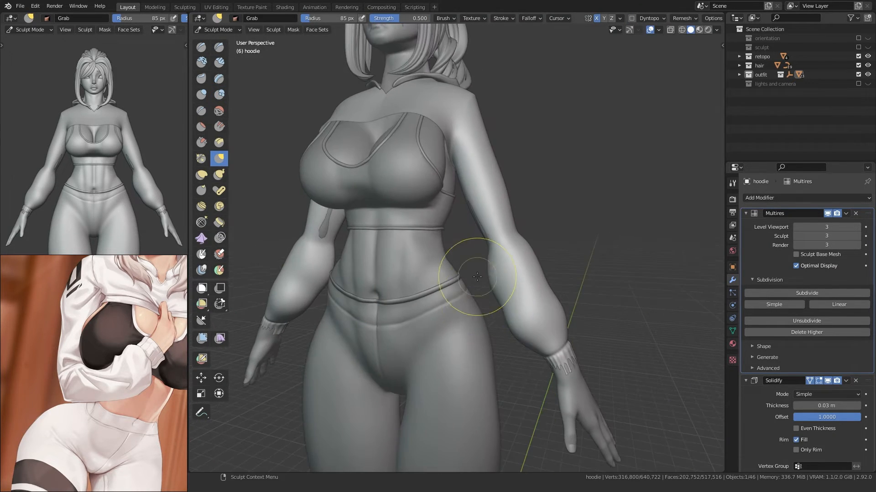
{"action": "key", "text": "f"}
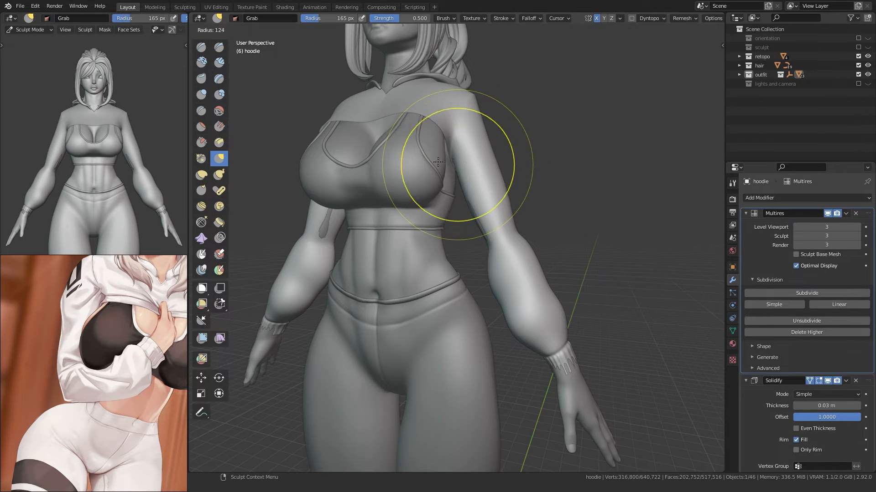
{"action": "left_click", "coordinate": [420, 179]}
{"action": "left_click", "coordinate": [219, 94]}
{"action": "middle_click_drag", "start_coordinate": [485, 171], "coordinate": [437, 189]}
{"action": "mouse_move", "coordinate": [438, 176]}
{"action": "left_mouse_down"}
{"action": "mouse_move", "coordinate": [460, 188]}
{"action": "mouse_move", "coordinate": [444, 219]}
{"action": "left_mouse_up"}
{"action": "middle_click_drag", "start_coordinate": [445, 239], "coordinate": [461, 233]}
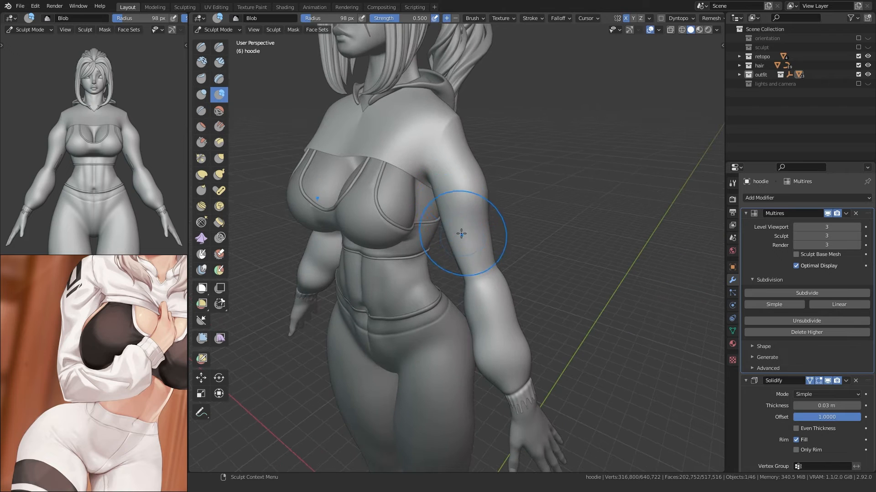
{"action": "left_click_drag", "start_coordinate": [463, 219], "coordinate": [475, 166]}
{"action": "left_click_drag", "start_coordinate": [478, 272], "coordinate": [471, 286]}
Step: Build up the upper sleeve near the shoulder from several sides with the Blob brush
{"action": "middle_click_drag", "start_coordinate": [489, 370], "coordinate": [399, 209]}
{"action": "mouse_move", "coordinate": [386, 190]}
{"action": "left_mouse_down"}
{"action": "mouse_move", "coordinate": [401, 176]}
{"action": "mouse_move", "coordinate": [397, 182]}
{"action": "left_mouse_up"}
{"action": "middle_click_drag", "start_coordinate": [398, 183], "coordinate": [442, 184]}
{"action": "left_click_drag", "start_coordinate": [383, 154], "coordinate": [375, 199]}
{"action": "middle_click_drag", "start_coordinate": [376, 199], "coordinate": [445, 226]}
{"action": "left_click_drag", "start_coordinate": [460, 201], "coordinate": [461, 190]}
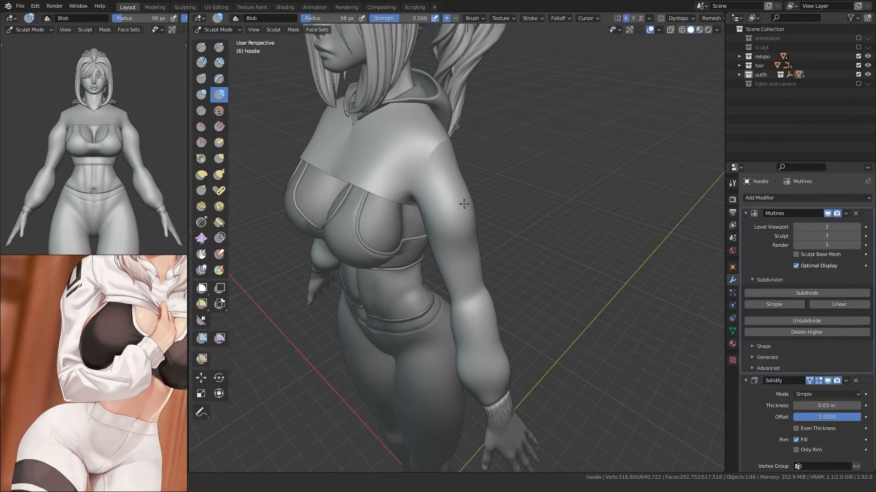
{"action": "middle_click_drag", "start_coordinate": [444, 208], "coordinate": [458, 247]}
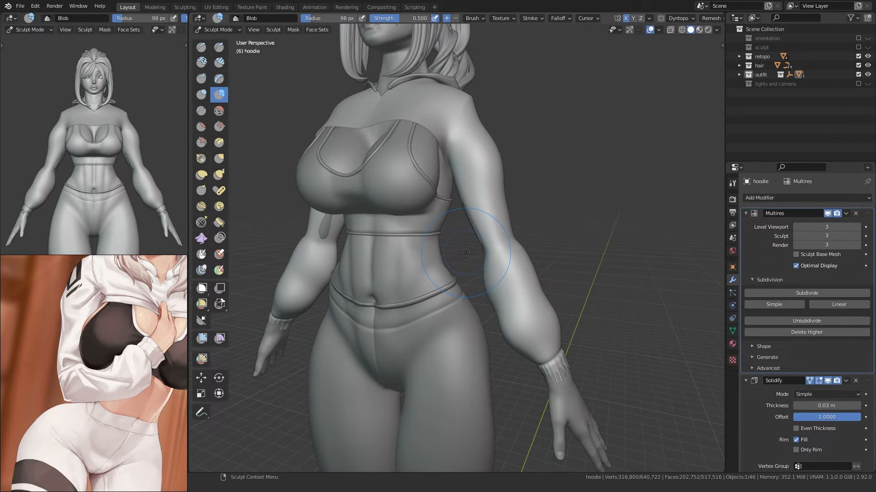
Step: Thicken the sleeve's inner side above the elbow with the Blob brush to cover the arm poking through
{"action": "mouse_move", "coordinate": [465, 184]}
{"action": "middle_mouse_down"}
{"action": "mouse_move", "coordinate": [511, 194]}
{"action": "mouse_move", "coordinate": [522, 211]}
{"action": "middle_mouse_up"}
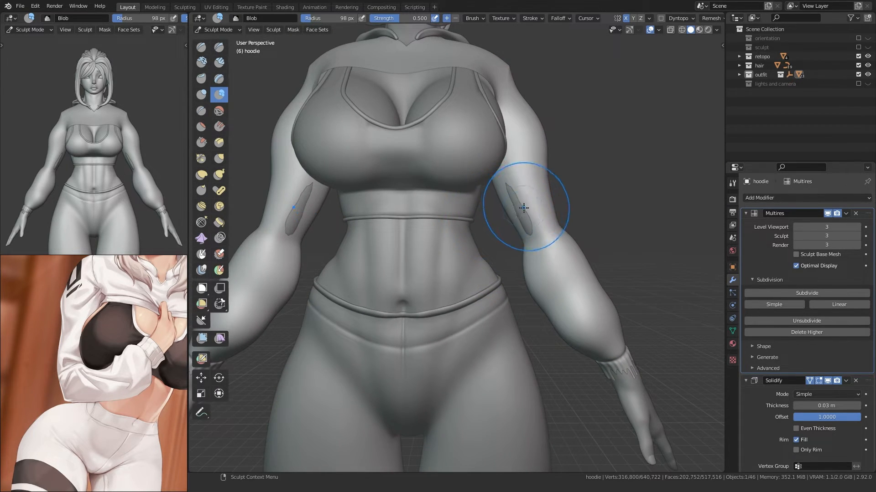
{"action": "left_click_drag", "start_coordinate": [523, 207], "coordinate": [518, 199]}
{"action": "middle_click_drag", "start_coordinate": [518, 199], "coordinate": [424, 196]}
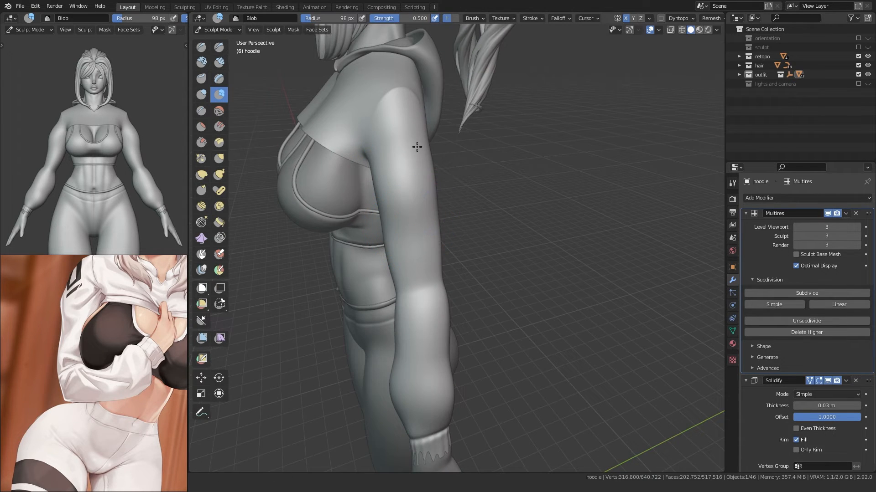
Step: Enlarge the Blob brush to 128 px and fill out the outer side of the upper sleeve
{"action": "middle_click_drag", "start_coordinate": [414, 146], "coordinate": [315, 204]}
{"action": "middle_click_drag", "start_coordinate": [362, 155], "coordinate": [405, 215]}
{"action": "key", "text": "f"}
{"action": "left_click", "coordinate": [423, 200]}
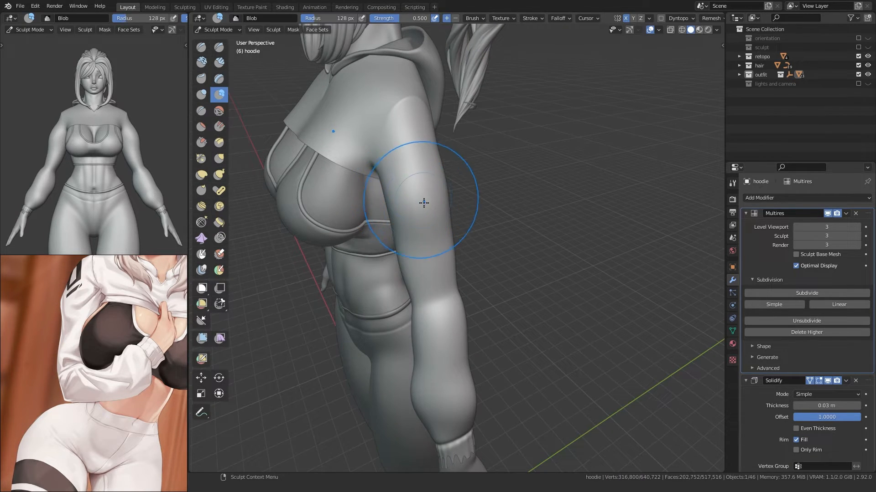
{"action": "left_click_drag", "start_coordinate": [425, 203], "coordinate": [431, 178]}
Step: Refine the sleeve's outer contour with the Grab brush, setting its radius to 95 px and 108 px
{"action": "mouse_move", "coordinate": [431, 178]}
{"action": "middle_mouse_down"}
{"action": "mouse_move", "coordinate": [378, 212]}
{"action": "mouse_move", "coordinate": [474, 196]}
{"action": "mouse_move", "coordinate": [486, 152]}
{"action": "middle_mouse_up"}
{"action": "key", "text": "g"}
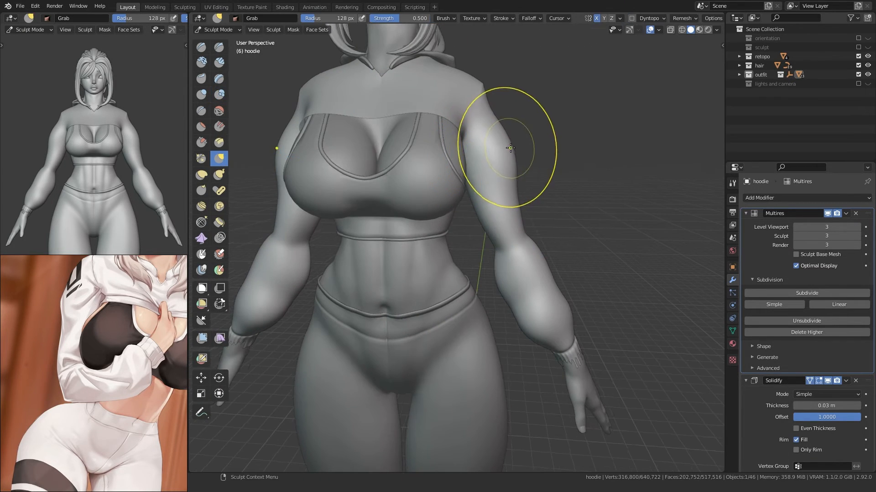
{"action": "key", "text": "f"}
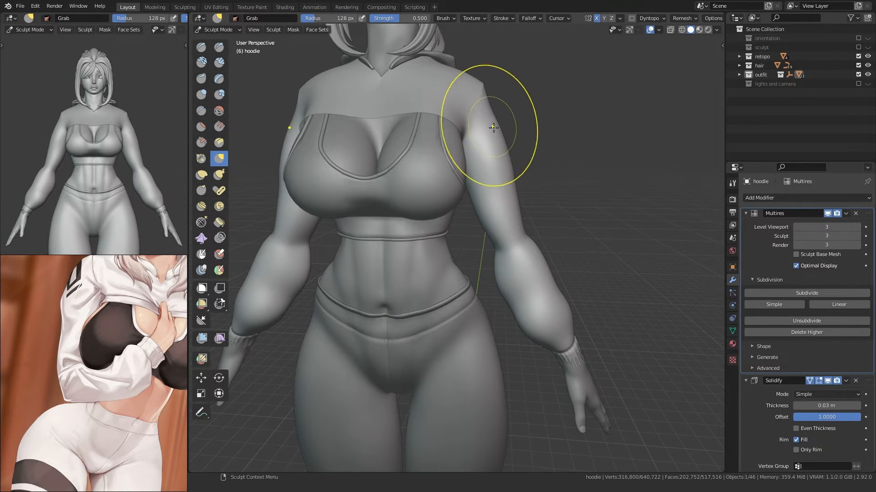
{"action": "left_click", "coordinate": [495, 121]}
{"action": "middle_click_drag", "start_coordinate": [490, 281], "coordinate": [505, 285]}
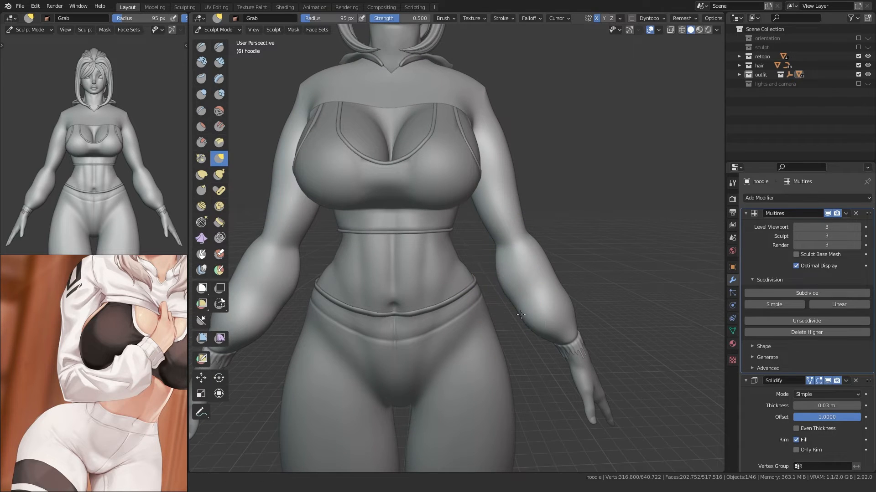
{"action": "mouse_move", "coordinate": [521, 314]}
{"action": "middle_mouse_down"}
{"action": "mouse_move", "coordinate": [515, 278]}
{"action": "mouse_move", "coordinate": [469, 318]}
{"action": "middle_mouse_up"}
{"action": "key", "text": "f"}
{"action": "left_click", "coordinate": [525, 289]}
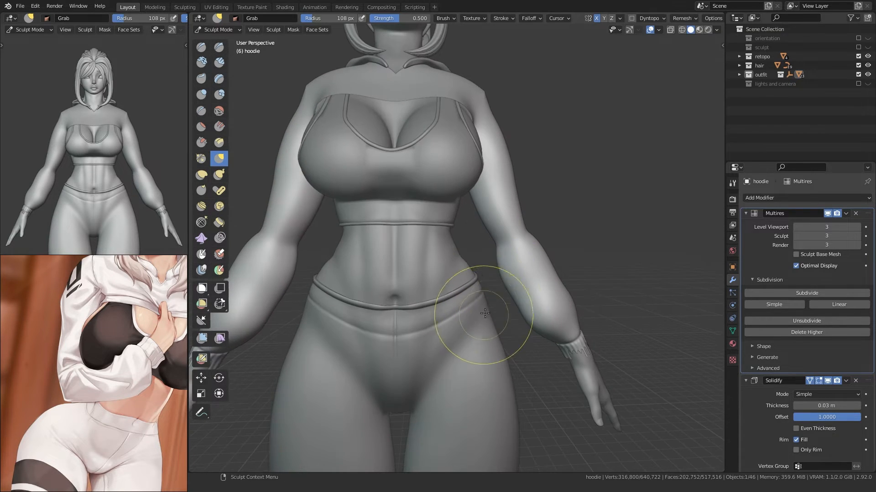
{"action": "mouse_move", "coordinate": [530, 293]}
{"action": "middle_mouse_down"}
{"action": "mouse_move", "coordinate": [479, 307]}
{"action": "mouse_move", "coordinate": [445, 195]}
{"action": "middle_mouse_up"}
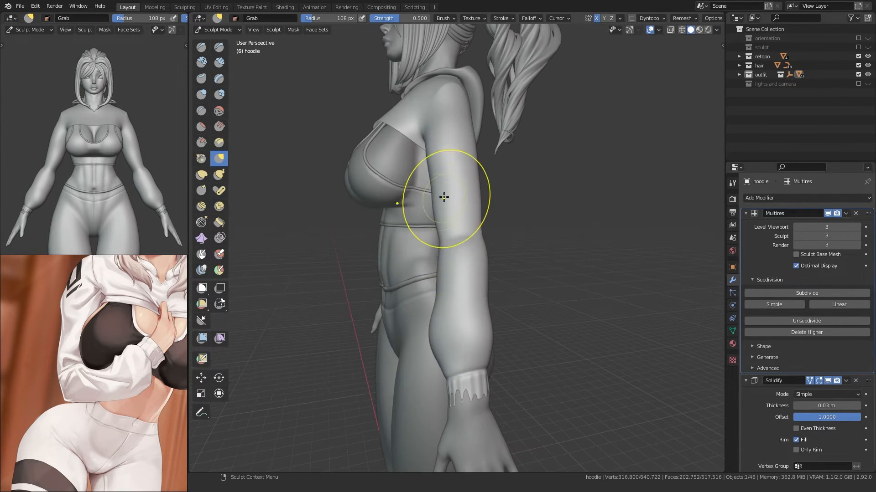
Step: Inflate the front of the upper sleeve with the Inflate/Deflate brush at 108 px
{"action": "left_click", "coordinate": [220, 94]}
{"action": "left_click_drag", "start_coordinate": [435, 157], "coordinate": [438, 158]}
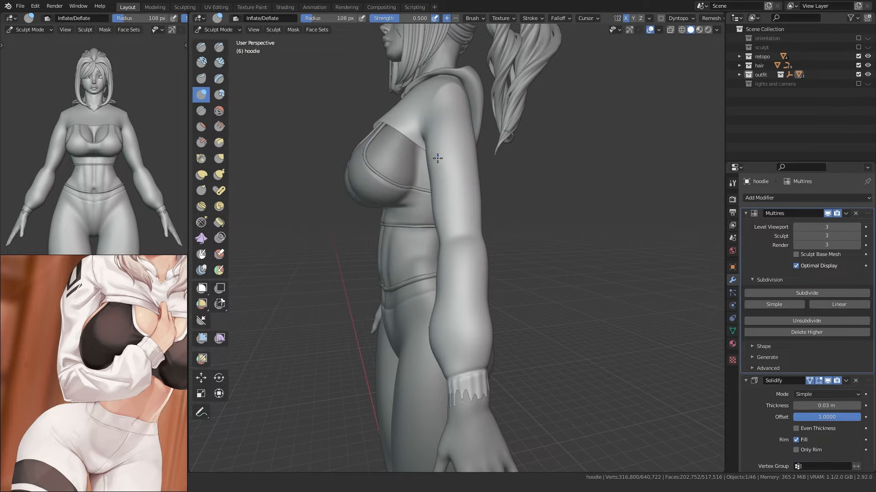
{"action": "middle_click_drag", "start_coordinate": [466, 272], "coordinate": [520, 269]}
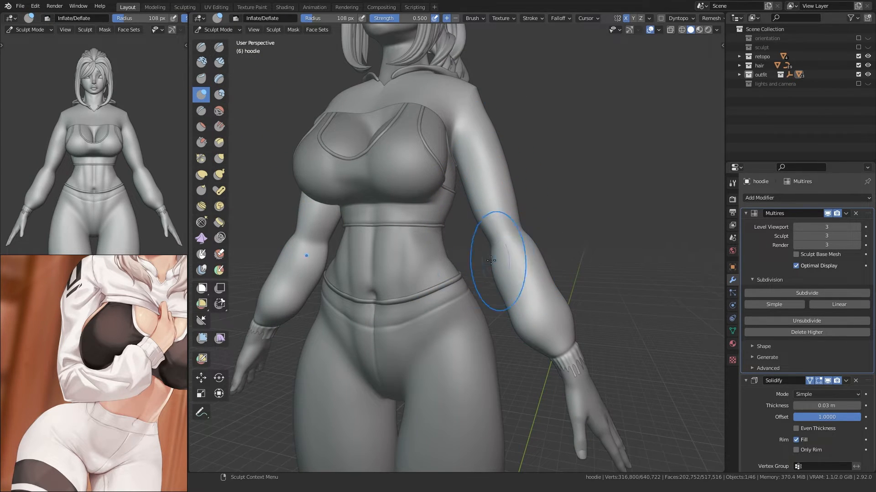
{"action": "mouse_move", "coordinate": [426, 268]}
{"action": "middle_mouse_down"}
{"action": "mouse_move", "coordinate": [462, 272]}
{"action": "mouse_move", "coordinate": [460, 240]}
{"action": "middle_mouse_up"}
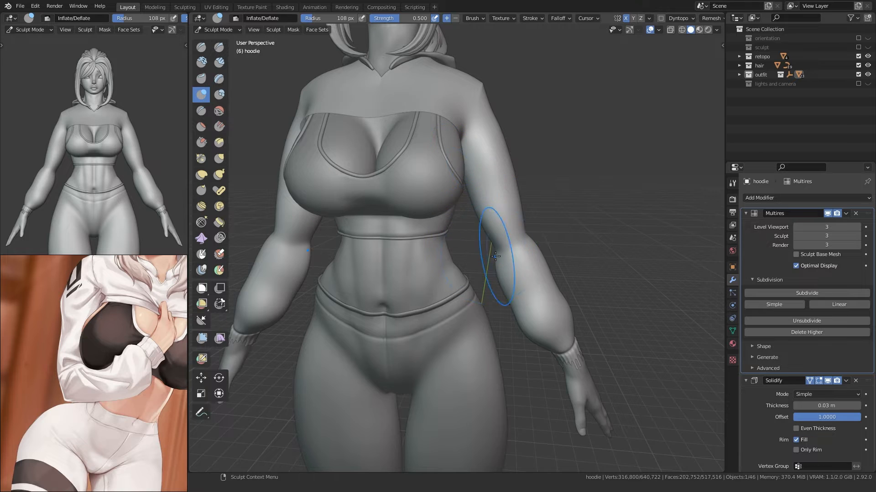
Step: Try to pull the sleeve's inner elbow outward with the Grab brush at 85 px and undo it
{"action": "key", "text": "g"}
{"action": "left_click_drag", "start_coordinate": [508, 264], "coordinate": [515, 240]}
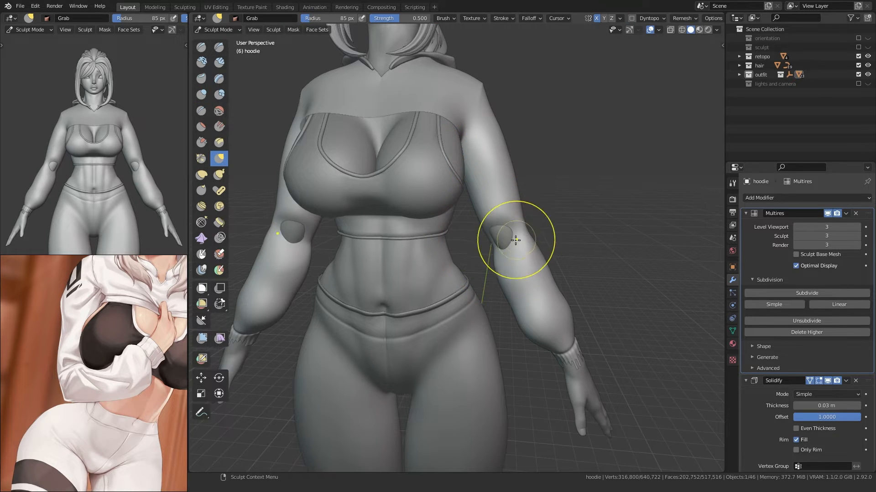
{"action": "key", "text": "ctrl+z"}
Step: Cover the body poking through the sleeve's inner elbow with the Blob brush at 85 px and refine the sleeve with Grab at 114 px
{"action": "left_click", "coordinate": [219, 95]}
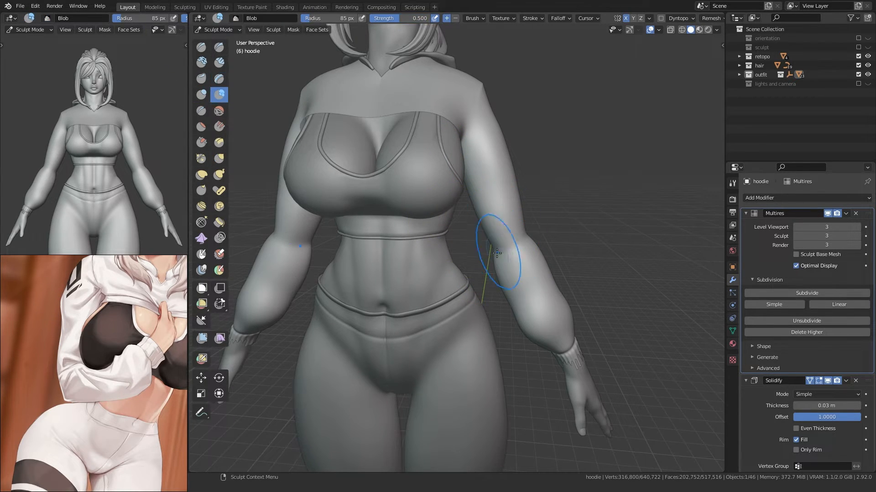
{"action": "mouse_move", "coordinate": [527, 251]}
{"action": "middle_mouse_down"}
{"action": "mouse_move", "coordinate": [434, 269]}
{"action": "mouse_move", "coordinate": [400, 239]}
{"action": "mouse_move", "coordinate": [446, 288]}
{"action": "middle_mouse_up"}
{"action": "key", "text": "g"}
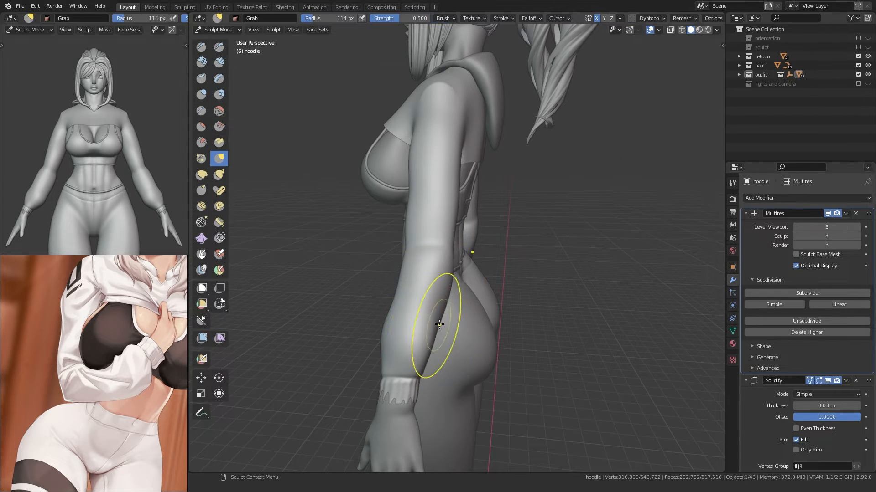
{"action": "mouse_move", "coordinate": [401, 312]}
{"action": "middle_mouse_down"}
{"action": "mouse_move", "coordinate": [449, 248]}
{"action": "mouse_move", "coordinate": [389, 252]}
{"action": "mouse_move", "coordinate": [395, 254]}
{"action": "middle_mouse_up"}
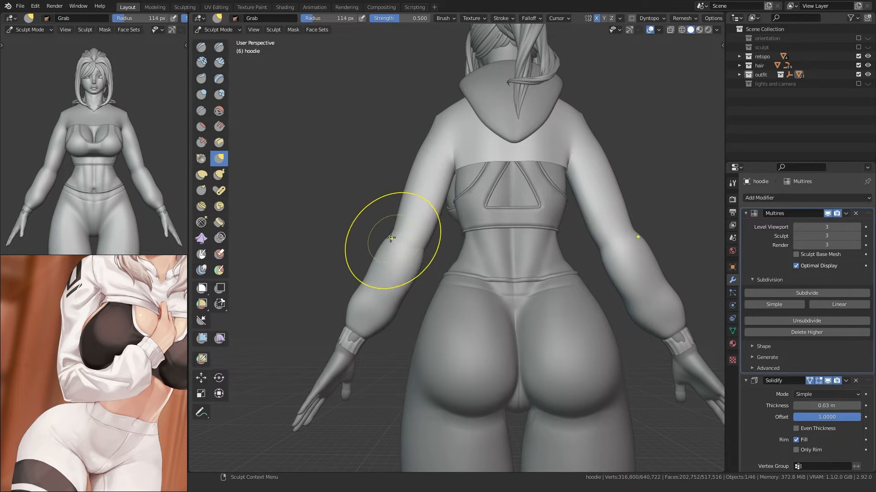
{"action": "middle_click_drag", "start_coordinate": [382, 244], "coordinate": [481, 289]}
{"action": "middle_click_drag", "start_coordinate": [472, 258], "coordinate": [476, 246]}
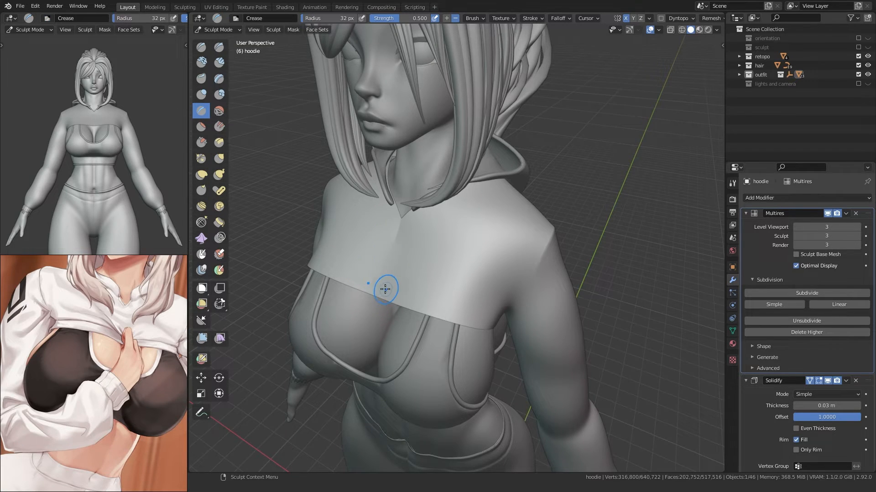
Step: Carve a seam along the hoodie's front hem with the Crease brush at 21 px radius and 0.400 strength
{"action": "key", "text": "f"}
{"action": "left_click", "coordinate": [378, 285]}
{"action": "left_click", "coordinate": [732, 183]}
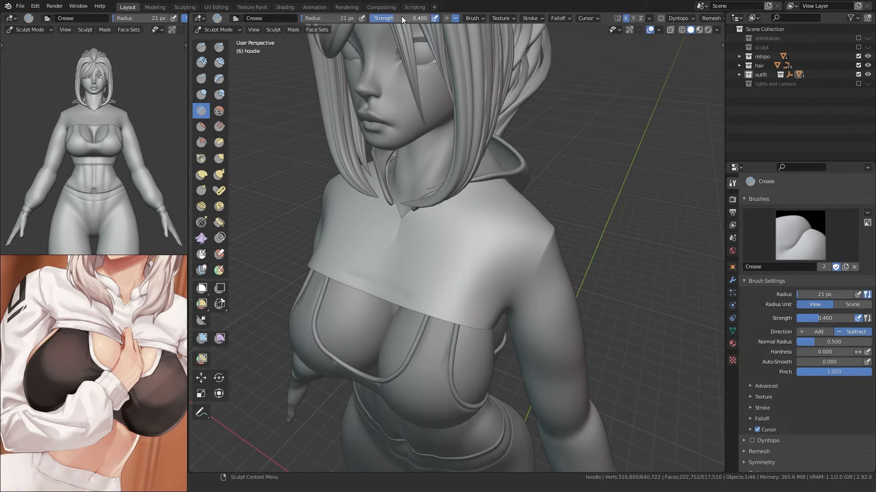
{"action": "left_click_drag", "start_coordinate": [360, 278], "coordinate": [406, 295]}
{"action": "left_click_drag", "start_coordinate": [401, 293], "coordinate": [465, 316]}
{"action": "left_click_drag", "start_coordinate": [396, 292], "coordinate": [461, 313]}
{"action": "middle_click_drag", "start_coordinate": [450, 308], "coordinate": [450, 266]}
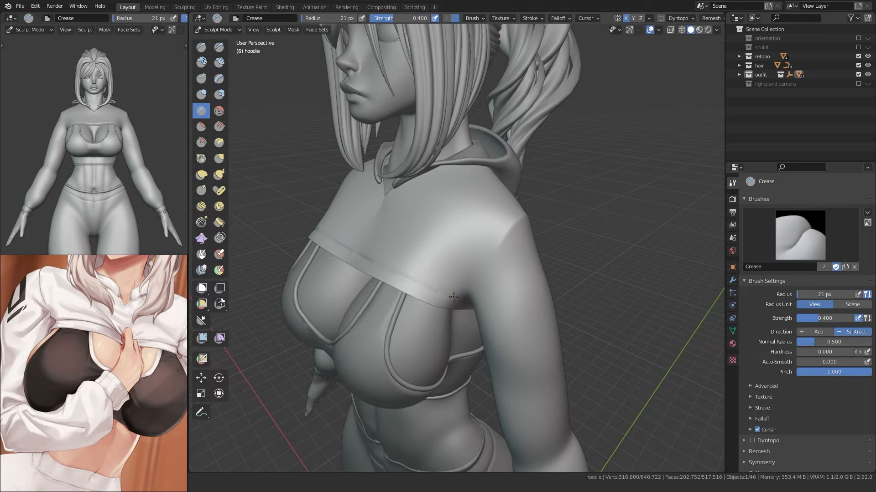
Step: Check the hoodie's back in the reference artwork and continue the 21 px crease along the back hem
{"action": "middle_click_drag", "start_coordinate": [400, 275], "coordinate": [481, 233]}
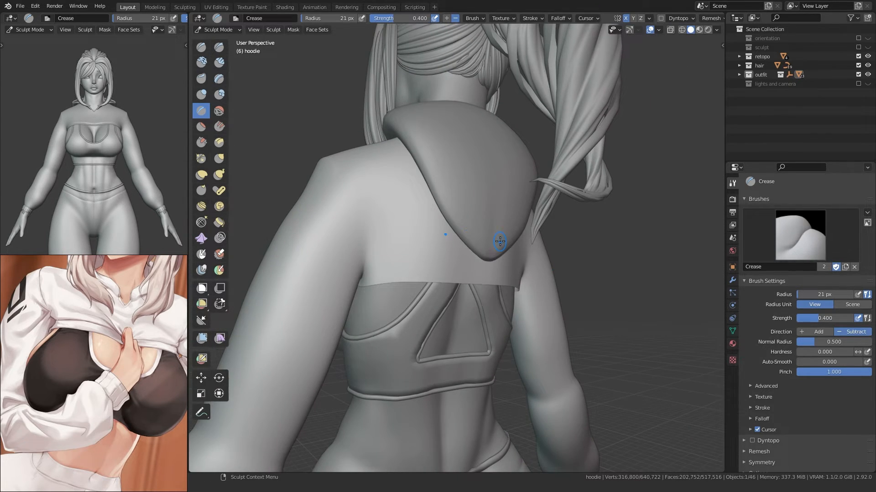
{"action": "scroll", "coordinate": [72, 314], "scroll_direction": "down", "scroll_amount": 4}
{"action": "mouse_move", "coordinate": [73, 314]}
{"action": "middle_mouse_down"}
{"action": "mouse_move", "coordinate": [28, 309]}
{"action": "mouse_move", "coordinate": [58, 318]}
{"action": "middle_mouse_up"}
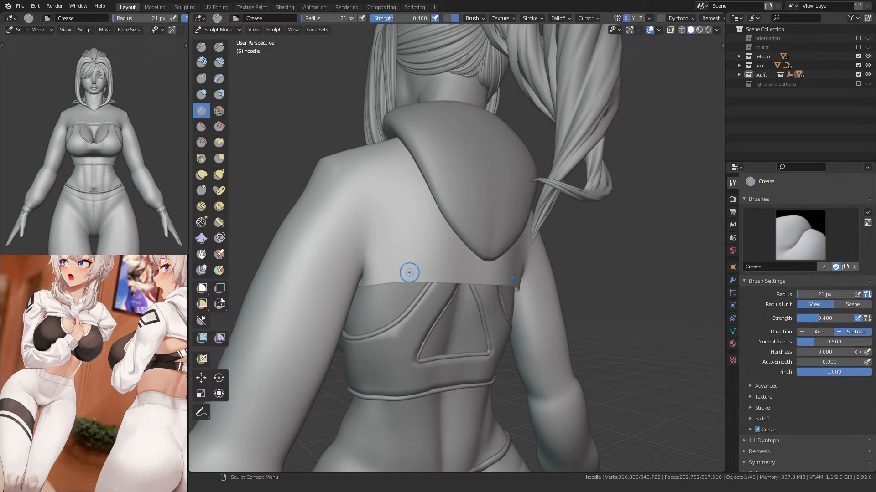
{"action": "left_click_drag", "start_coordinate": [351, 270], "coordinate": [396, 273]}
{"action": "key", "text": "ctrl+KP_1"}
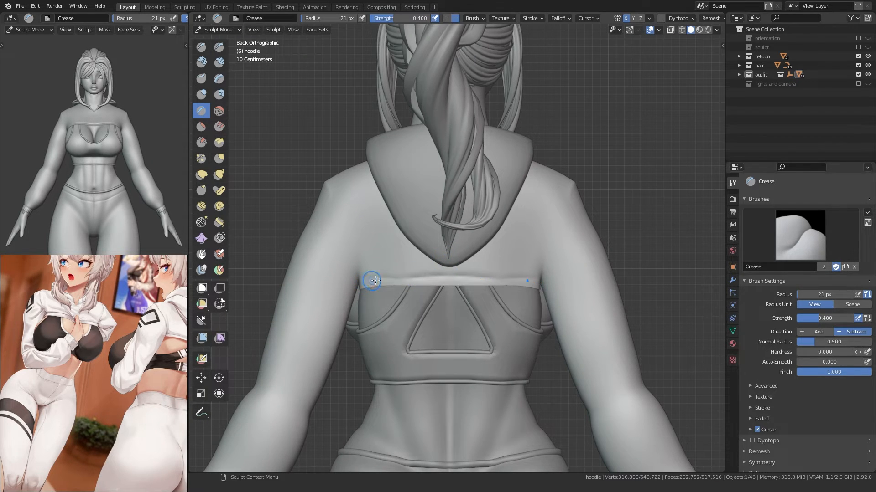
{"action": "left_click_drag", "start_coordinate": [360, 278], "coordinate": [449, 277]}
{"action": "left_click_drag", "start_coordinate": [438, 276], "coordinate": [513, 277]}
Step: Set the Crease brush radius to 41 px and sculpt folds on the hoodie's chest beside the armpit
{"action": "middle_click_drag", "start_coordinate": [351, 293], "coordinate": [519, 240]}
{"action": "scroll", "coordinate": [388, 293], "scroll_direction": "up", "scroll_amount": 2}
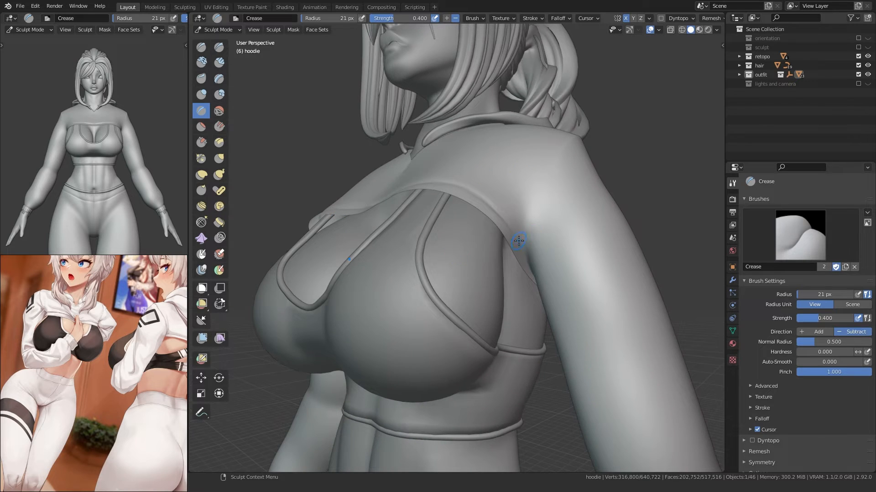
{"action": "key", "text": "f"}
{"action": "left_click", "coordinate": [520, 216]}
{"action": "middle_click_drag", "start_coordinate": [520, 217], "coordinate": [525, 250]}
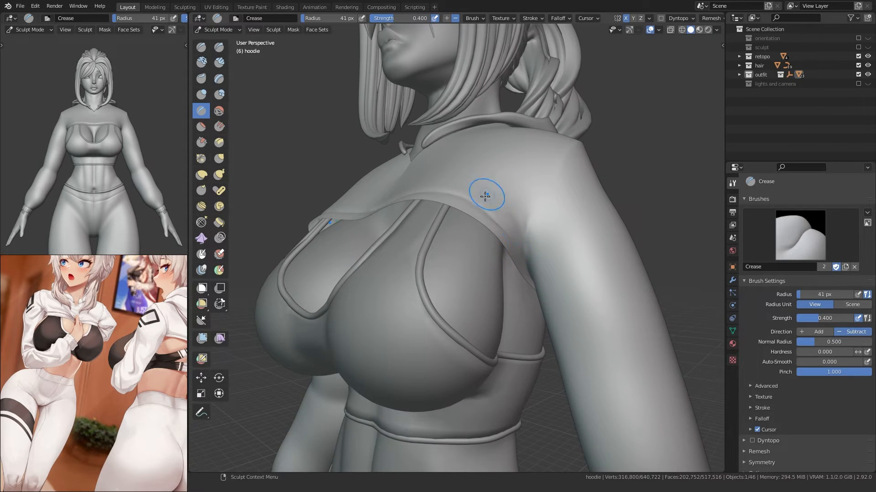
{"action": "middle_click_drag", "start_coordinate": [485, 196], "coordinate": [463, 196]}
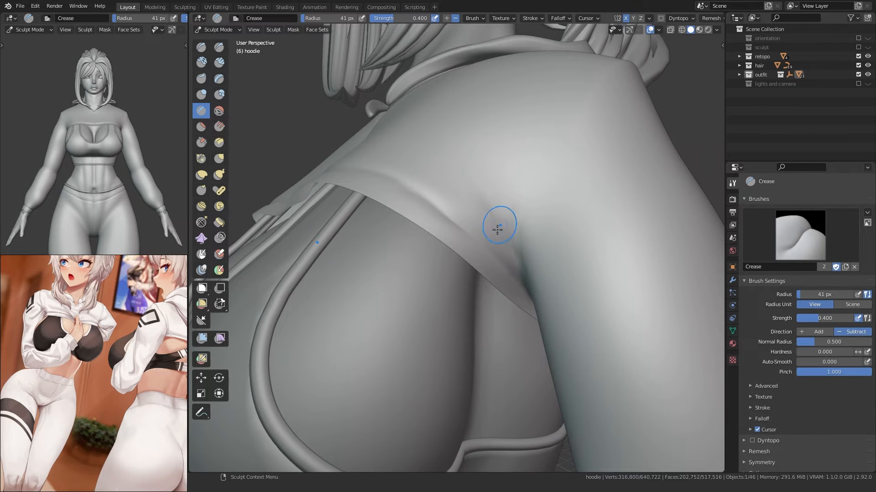
{"action": "middle_click_drag", "start_coordinate": [497, 230], "coordinate": [450, 329]}
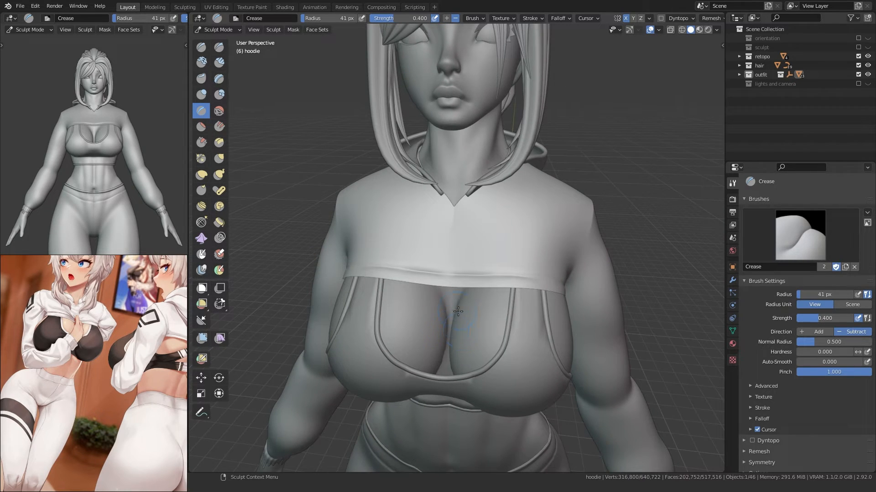
{"action": "middle_click_drag", "start_coordinate": [460, 298], "coordinate": [438, 266], "text": "shift"}
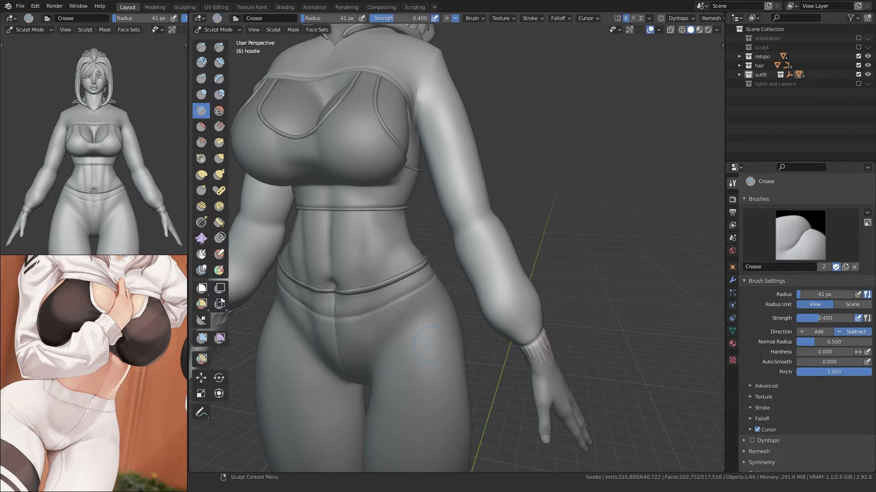
Step: Carve folds into the sleeve's inner elbow and forearm with the Crease brush at 27 px and 38 px
{"action": "middle_click_drag", "start_coordinate": [433, 337], "coordinate": [489, 340]}
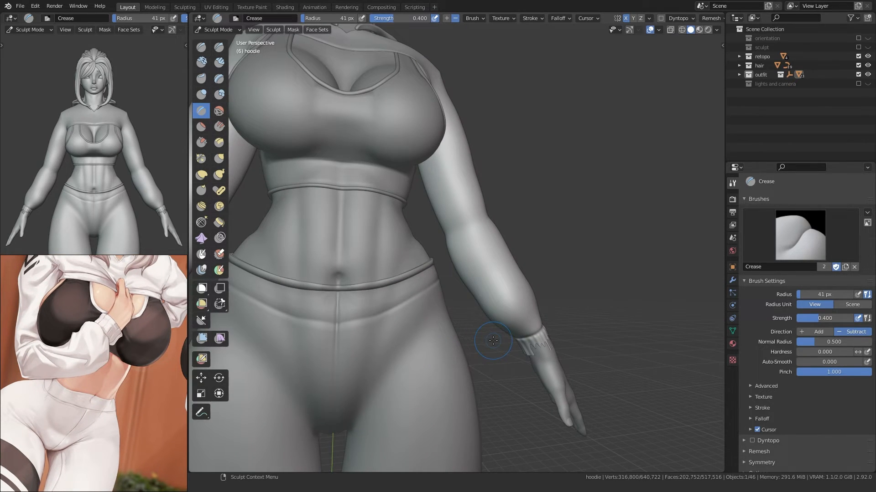
{"action": "key", "text": "f"}
{"action": "left_click", "coordinate": [449, 240]}
{"action": "middle_click_drag", "start_coordinate": [441, 244], "coordinate": [476, 266]}
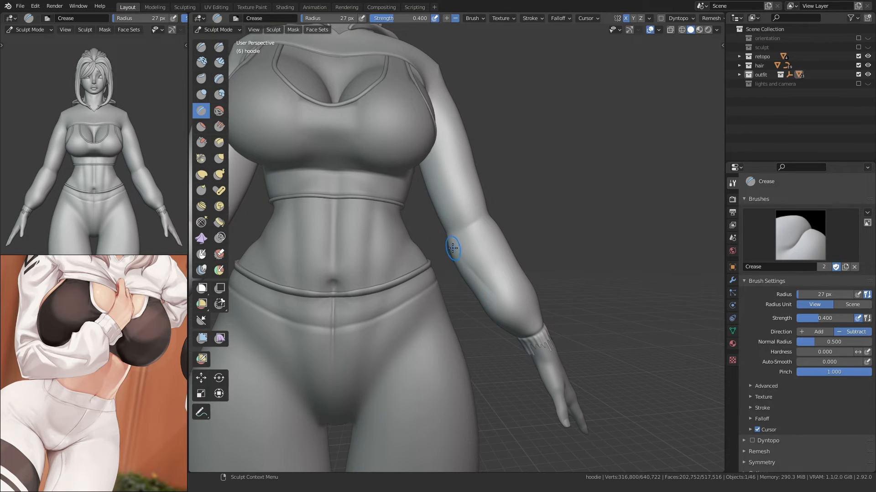
{"action": "key", "text": "f"}
{"action": "left_click", "coordinate": [458, 257]}
{"action": "middle_click_drag", "start_coordinate": [470, 288], "coordinate": [466, 280]}
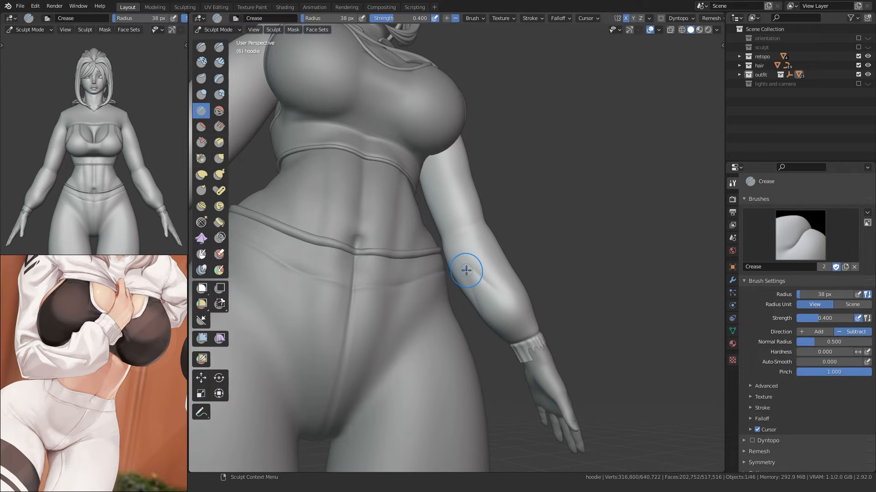
Step: Crease fabric folds around the outside and back of the sleeve's elbow with the 38 px brush
{"action": "mouse_move", "coordinate": [458, 258]}
{"action": "middle_mouse_down"}
{"action": "mouse_move", "coordinate": [490, 302]}
{"action": "mouse_move", "coordinate": [471, 351]}
{"action": "mouse_move", "coordinate": [462, 352]}
{"action": "middle_mouse_up"}
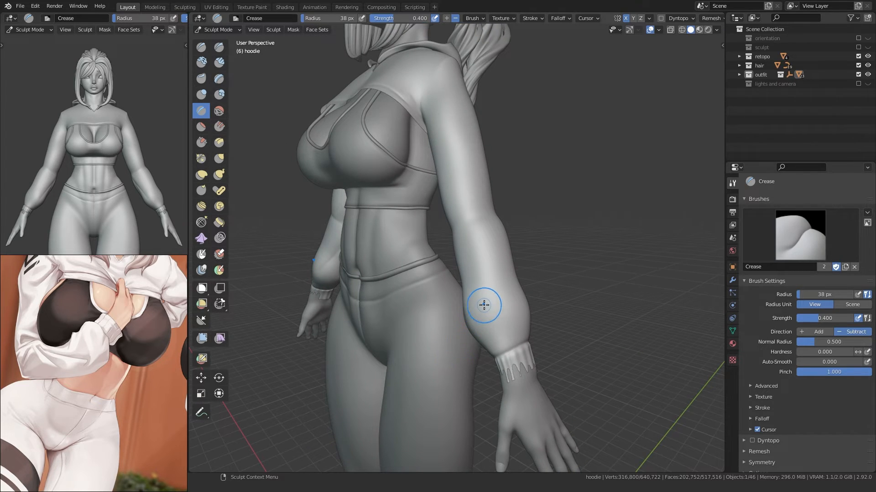
{"action": "middle_click_drag", "start_coordinate": [499, 249], "coordinate": [390, 236]}
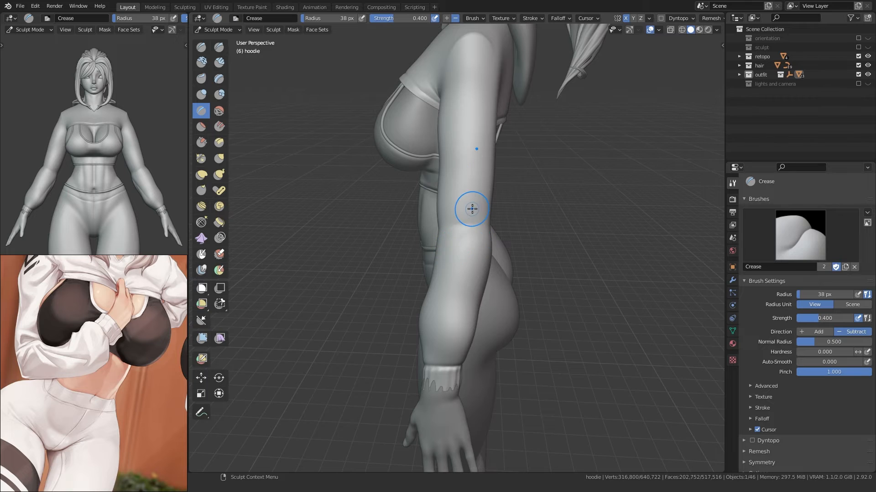
{"action": "middle_click_drag", "start_coordinate": [457, 232], "coordinate": [406, 205]}
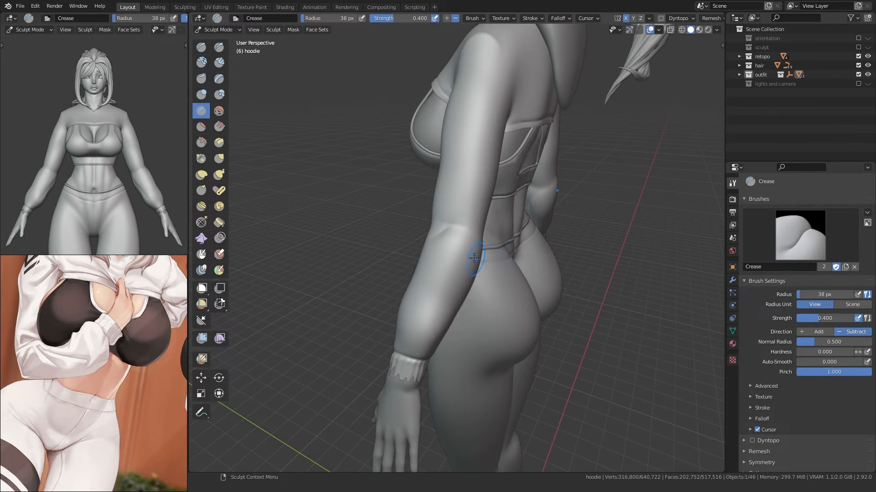
{"action": "mouse_move", "coordinate": [475, 258]}
{"action": "middle_mouse_down"}
{"action": "mouse_move", "coordinate": [445, 248]}
{"action": "mouse_move", "coordinate": [478, 241]}
{"action": "middle_mouse_up"}
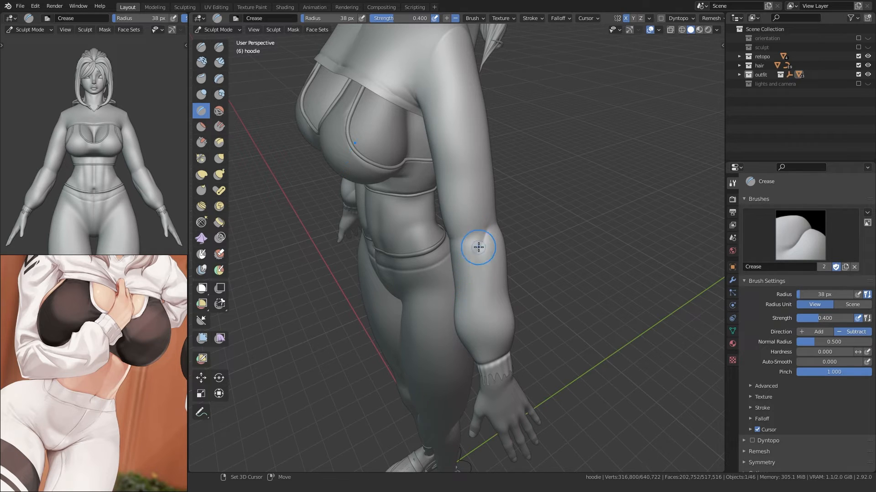
{"action": "mouse_move", "coordinate": [463, 297]}
{"action": "middle_mouse_down"}
{"action": "mouse_move", "coordinate": [470, 279]}
{"action": "mouse_move", "coordinate": [461, 271]}
{"action": "mouse_move", "coordinate": [482, 308]}
{"action": "middle_mouse_up"}
{"action": "mouse_move", "coordinate": [483, 277]}
{"action": "middle_mouse_down"}
{"action": "mouse_move", "coordinate": [484, 260]}
{"action": "mouse_move", "coordinate": [354, 274]}
{"action": "mouse_move", "coordinate": [403, 307]}
{"action": "middle_mouse_up"}
{"action": "key", "text": "g"}
{"action": "key", "text": "shift+c"}
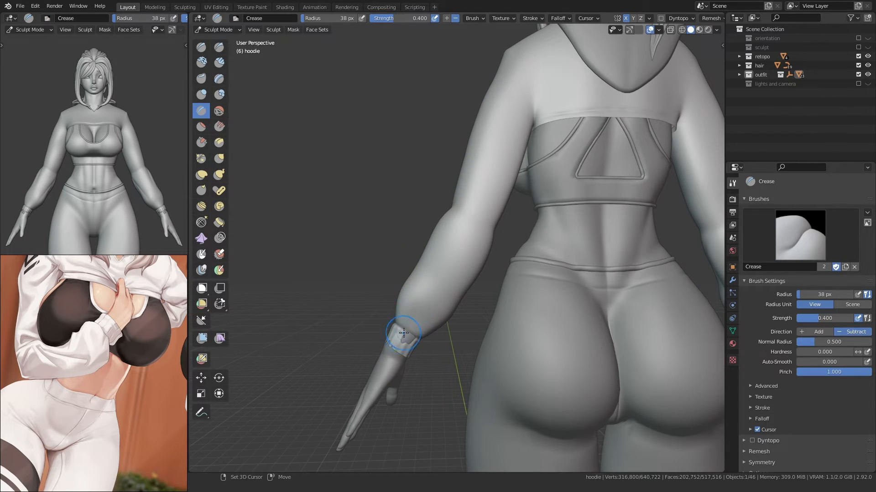
Step: Sculpt gathered creases on the lower sleeve just above the cuff with the Crease brush at 51 px
{"action": "scroll", "coordinate": [404, 333], "scroll_direction": "up", "scroll_amount": 4}
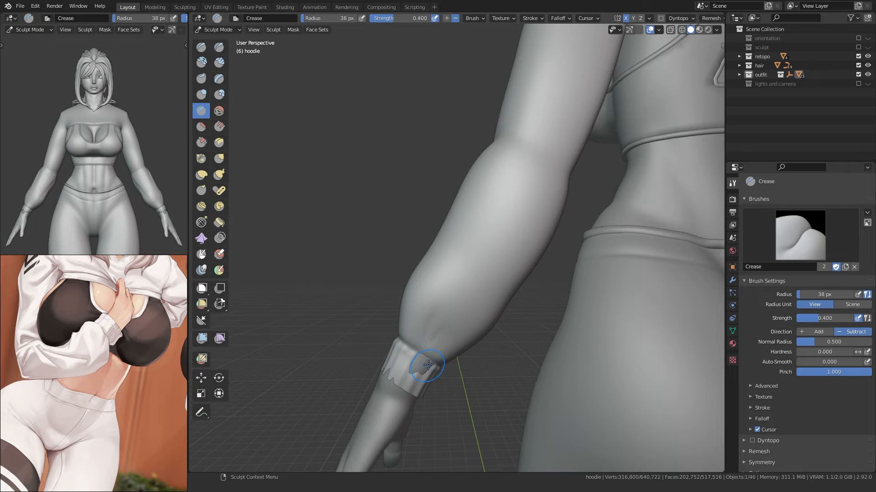
{"action": "middle_click_drag", "start_coordinate": [435, 361], "coordinate": [446, 365]}
{"action": "mouse_move", "coordinate": [461, 321]}
{"action": "middle_mouse_down"}
{"action": "mouse_move", "coordinate": [443, 328]}
{"action": "mouse_move", "coordinate": [437, 347]}
{"action": "mouse_move", "coordinate": [461, 339]}
{"action": "mouse_move", "coordinate": [460, 323]}
{"action": "mouse_move", "coordinate": [475, 325]}
{"action": "middle_mouse_up"}
{"action": "key", "text": "f"}
{"action": "left_click", "coordinate": [481, 324]}
{"action": "left_click_drag", "start_coordinate": [473, 329], "coordinate": [473, 349]}
{"action": "mouse_move", "coordinate": [476, 368]}
{"action": "middle_mouse_down"}
{"action": "mouse_move", "coordinate": [490, 341]}
{"action": "mouse_move", "coordinate": [478, 332]}
{"action": "mouse_move", "coordinate": [480, 314]}
{"action": "mouse_move", "coordinate": [471, 346]}
{"action": "mouse_move", "coordinate": [452, 315]}
{"action": "mouse_move", "coordinate": [464, 303]}
{"action": "middle_mouse_up"}
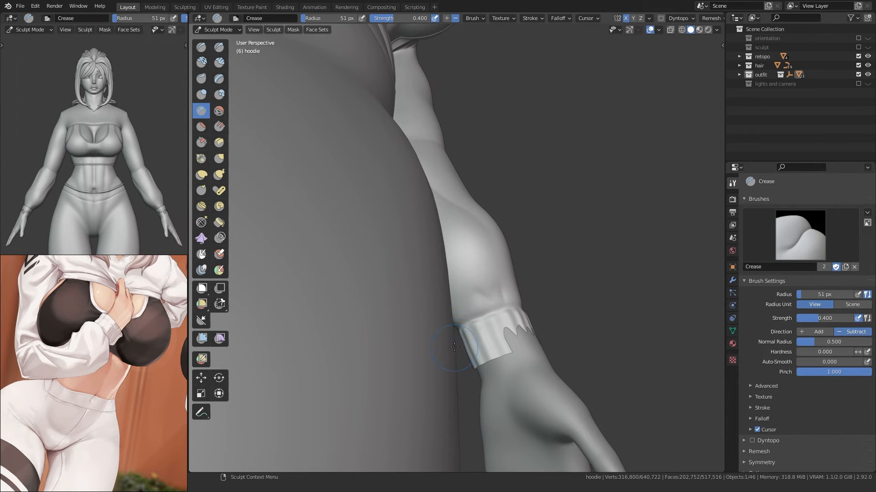
{"action": "middle_click_drag", "start_coordinate": [454, 332], "coordinate": [433, 342]}
Step: Crease soft folds into the back of the upper sleeve with the brush at 57 px
{"action": "mouse_move", "coordinate": [450, 298]}
{"action": "middle_mouse_down"}
{"action": "mouse_move", "coordinate": [384, 313]}
{"action": "mouse_move", "coordinate": [430, 239]}
{"action": "mouse_move", "coordinate": [431, 289]}
{"action": "middle_mouse_up"}
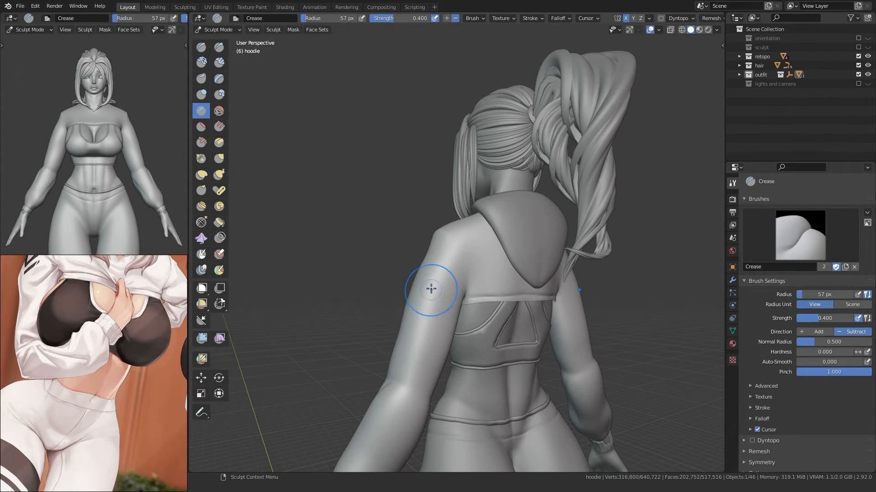
{"action": "mouse_move", "coordinate": [412, 389]}
{"action": "middle_mouse_down"}
{"action": "mouse_move", "coordinate": [424, 319]}
{"action": "mouse_move", "coordinate": [412, 308]}
{"action": "middle_mouse_up"}
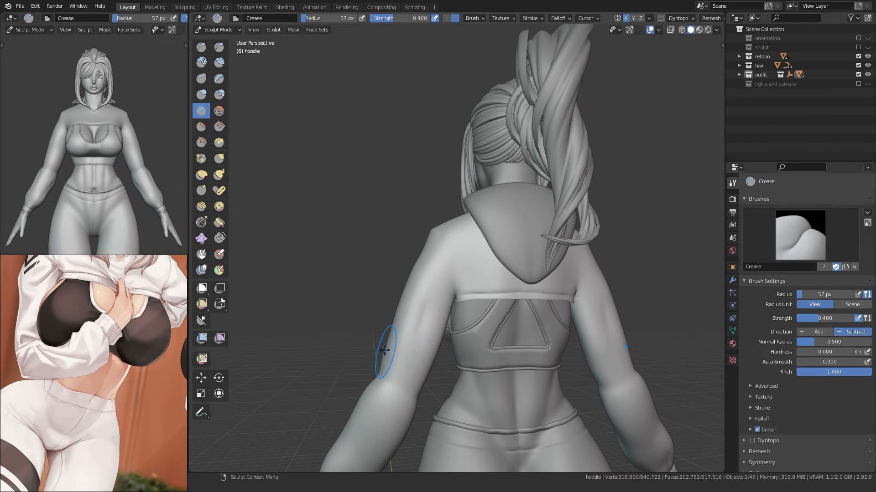
{"action": "middle_click_drag", "start_coordinate": [385, 350], "coordinate": [461, 317]}
Step: Deepen the folds along the sleeve's inner elbow and inner upper arm with the Crease brush at 74 px and 42 px
{"action": "key", "text": "f"}
{"action": "left_click", "coordinate": [503, 359]}
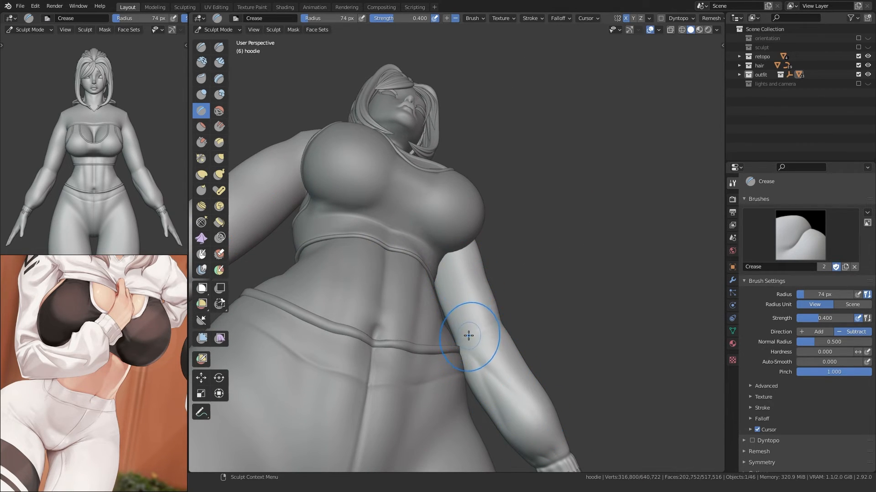
{"action": "key", "text": "f"}
{"action": "left_click", "coordinate": [434, 279]}
{"action": "left_click_drag", "start_coordinate": [447, 292], "coordinate": [474, 333]}
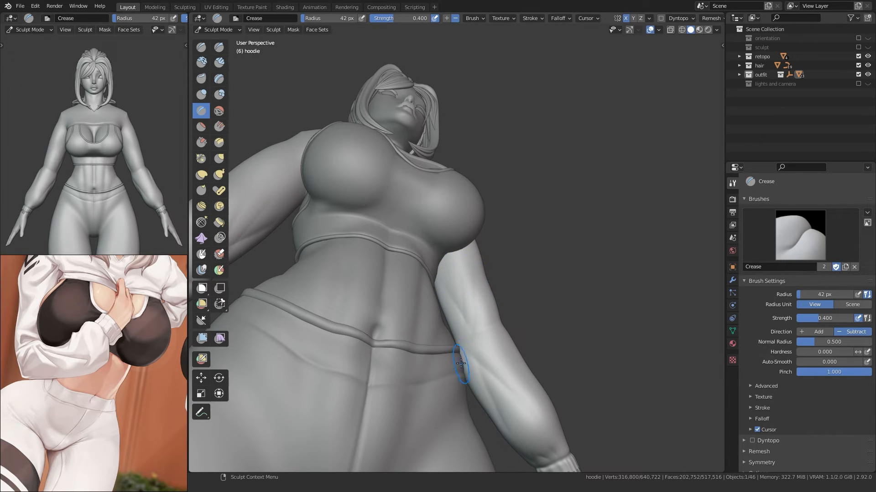
{"action": "middle_click_drag", "start_coordinate": [462, 326], "coordinate": [424, 310]}
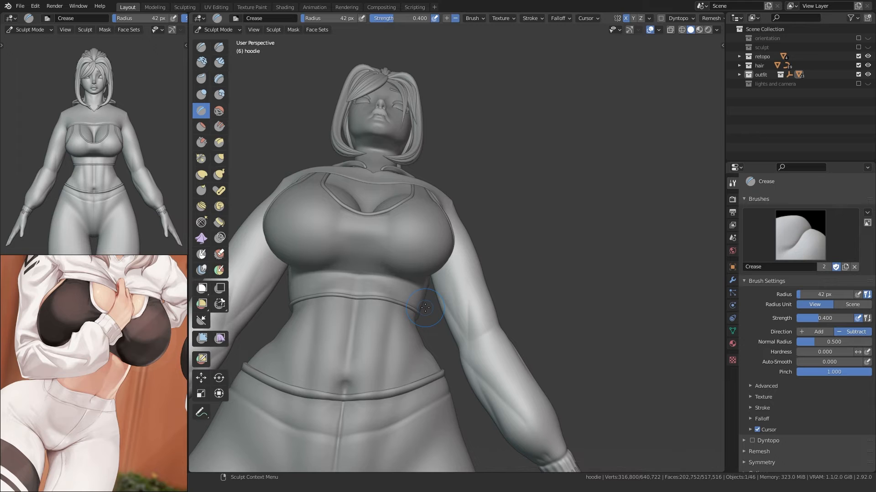
Step: Recentre the reference on the hoodie and crease folds around the upper sleeve and shoulder at 42 px and 59 px
{"action": "scroll", "coordinate": [76, 334], "scroll_direction": "down", "scroll_amount": 2}
{"action": "middle_click_drag", "start_coordinate": [76, 334], "coordinate": [101, 344]}
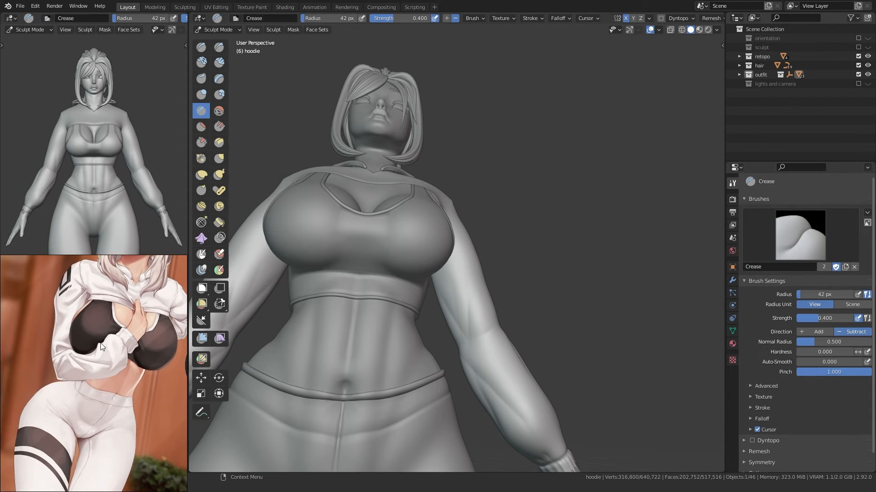
{"action": "mouse_move", "coordinate": [469, 323]}
{"action": "middle_mouse_down"}
{"action": "mouse_move", "coordinate": [373, 372]}
{"action": "mouse_move", "coordinate": [450, 229]}
{"action": "mouse_move", "coordinate": [442, 241]}
{"action": "middle_mouse_up"}
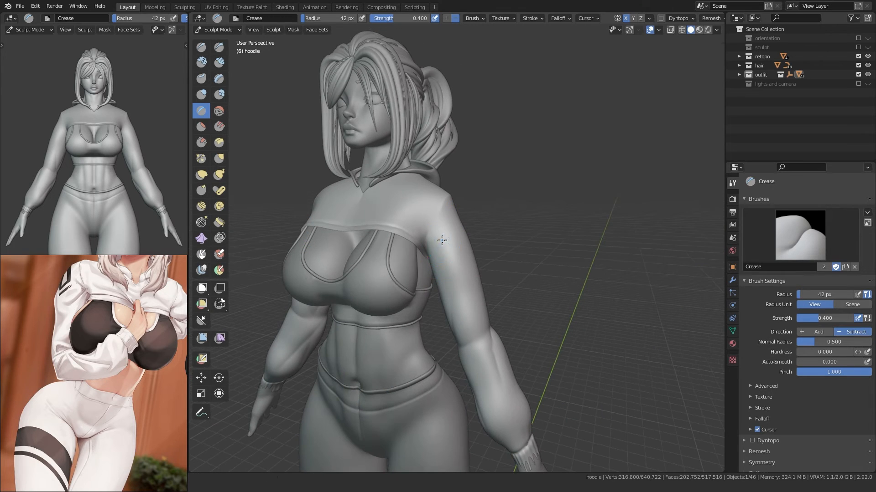
{"action": "mouse_move", "coordinate": [461, 294]}
{"action": "middle_mouse_down"}
{"action": "mouse_move", "coordinate": [445, 250]}
{"action": "mouse_move", "coordinate": [437, 275]}
{"action": "mouse_move", "coordinate": [445, 237]}
{"action": "mouse_move", "coordinate": [468, 258]}
{"action": "middle_mouse_up"}
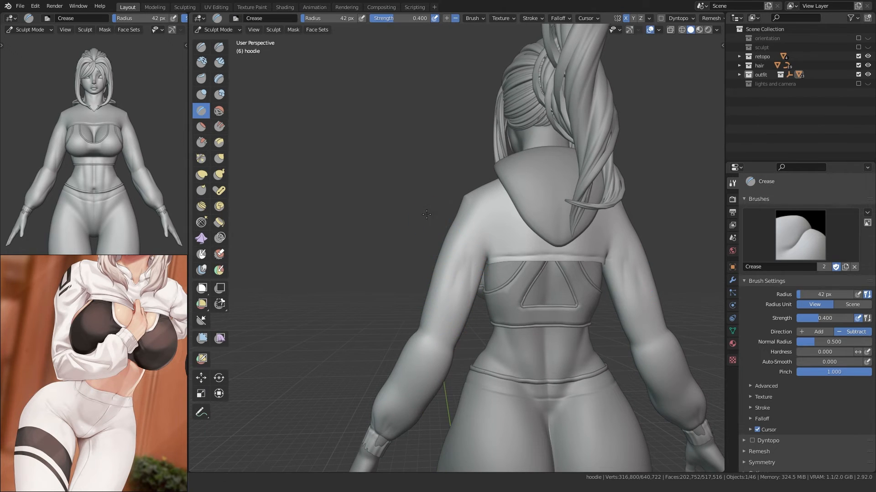
{"action": "middle_click_drag", "start_coordinate": [426, 214], "coordinate": [457, 250]}
{"action": "middle_click_drag", "start_coordinate": [454, 311], "coordinate": [465, 284]}
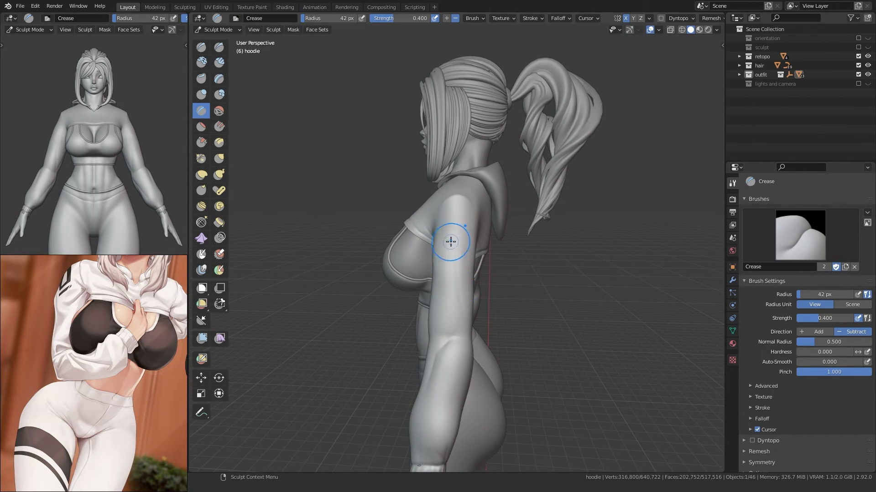
{"action": "middle_click_drag", "start_coordinate": [452, 256], "coordinate": [465, 273]}
{"action": "key", "text": "f"}
{"action": "left_click", "coordinate": [472, 274]}
{"action": "mouse_move", "coordinate": [429, 231]}
{"action": "middle_mouse_down"}
{"action": "mouse_move", "coordinate": [451, 255]}
{"action": "mouse_move", "coordinate": [461, 315]}
{"action": "middle_mouse_up"}
{"action": "middle_click_drag", "start_coordinate": [474, 278], "coordinate": [466, 334]}
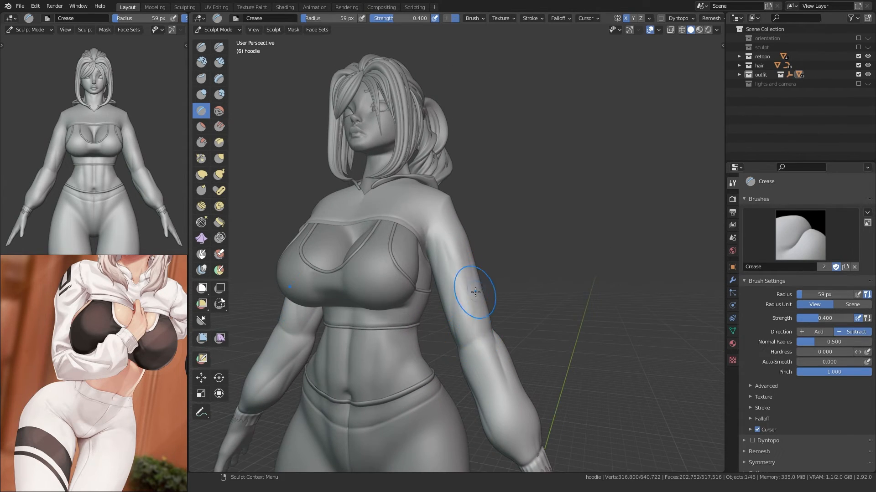
Step: Set the Crease brush radius to 43 px and centre the reference on the second figure's shoulder and sleeve
{"action": "mouse_move", "coordinate": [475, 292]}
{"action": "middle_mouse_down"}
{"action": "mouse_move", "coordinate": [459, 342]}
{"action": "mouse_move", "coordinate": [450, 285]}
{"action": "mouse_move", "coordinate": [504, 283]}
{"action": "mouse_move", "coordinate": [487, 329]}
{"action": "mouse_move", "coordinate": [452, 319]}
{"action": "mouse_move", "coordinate": [417, 260]}
{"action": "mouse_move", "coordinate": [403, 287]}
{"action": "mouse_move", "coordinate": [375, 251]}
{"action": "middle_mouse_up"}
{"action": "scroll", "coordinate": [433, 315], "scroll_direction": "up", "scroll_amount": 2}
{"action": "scroll", "coordinate": [385, 261], "scroll_direction": "up", "scroll_amount": 2}
{"action": "key", "text": "f"}
{"action": "left_click", "coordinate": [429, 304]}
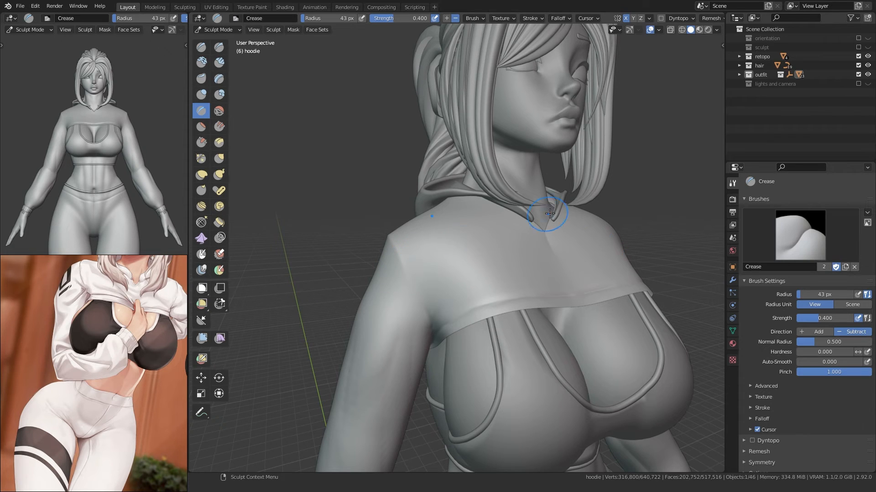
{"action": "scroll", "coordinate": [150, 363], "scroll_direction": "down", "scroll_amount": 3}
{"action": "middle_click_drag", "start_coordinate": [149, 363], "coordinate": [77, 373]}
{"action": "scroll", "coordinate": [109, 365], "scroll_direction": "up", "scroll_amount": 3}
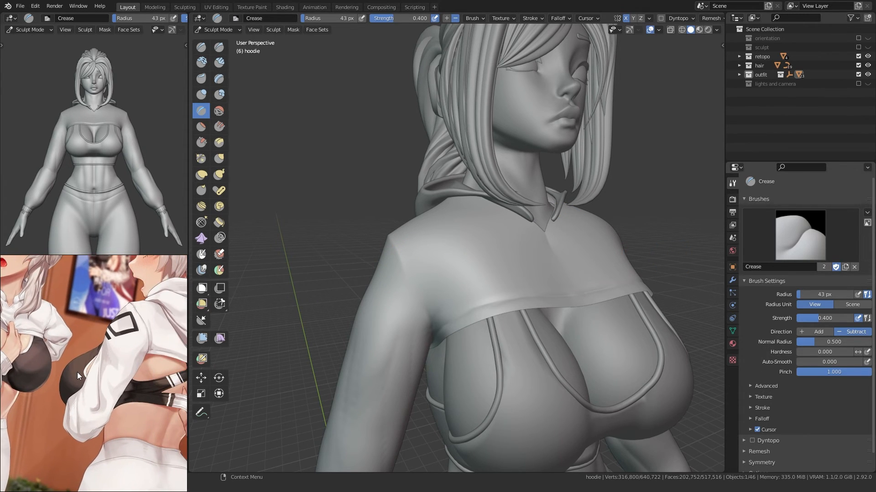
{"action": "scroll", "coordinate": [78, 372], "scroll_direction": "up", "scroll_amount": 1}
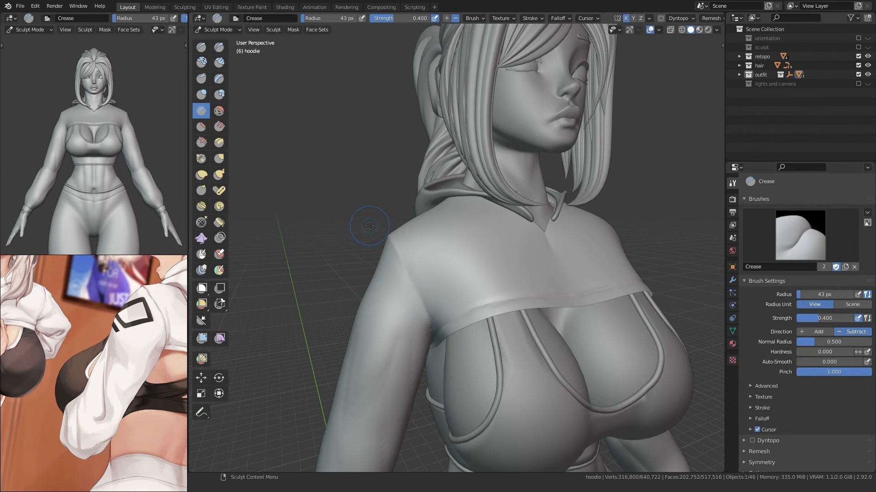
Step: Crease the armhole seam around the shoulder, from front to back, with the brush at 43 px and 45 px
{"action": "middle_click_drag", "start_coordinate": [381, 252], "coordinate": [383, 254]}
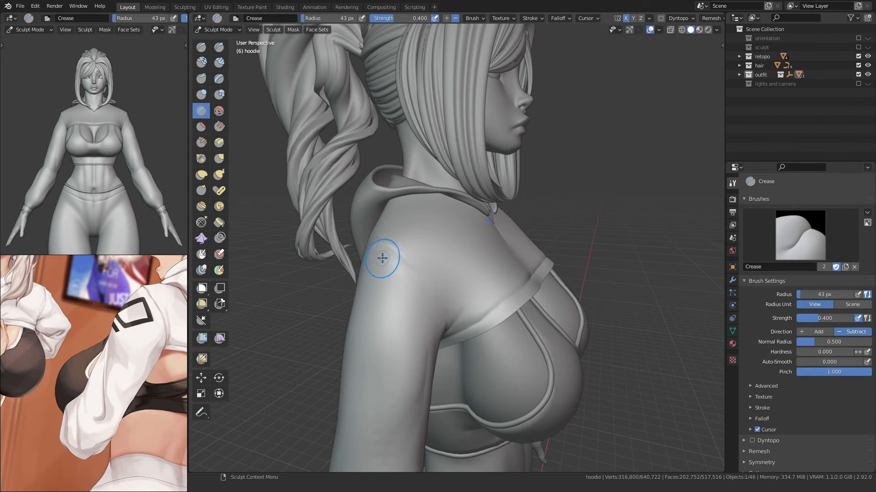
{"action": "middle_click_drag", "start_coordinate": [427, 297], "coordinate": [388, 256]}
{"action": "mouse_move", "coordinate": [419, 283]}
{"action": "middle_mouse_down"}
{"action": "mouse_move", "coordinate": [388, 291]}
{"action": "mouse_move", "coordinate": [381, 269]}
{"action": "mouse_move", "coordinate": [456, 266]}
{"action": "mouse_move", "coordinate": [457, 361]}
{"action": "middle_mouse_up"}
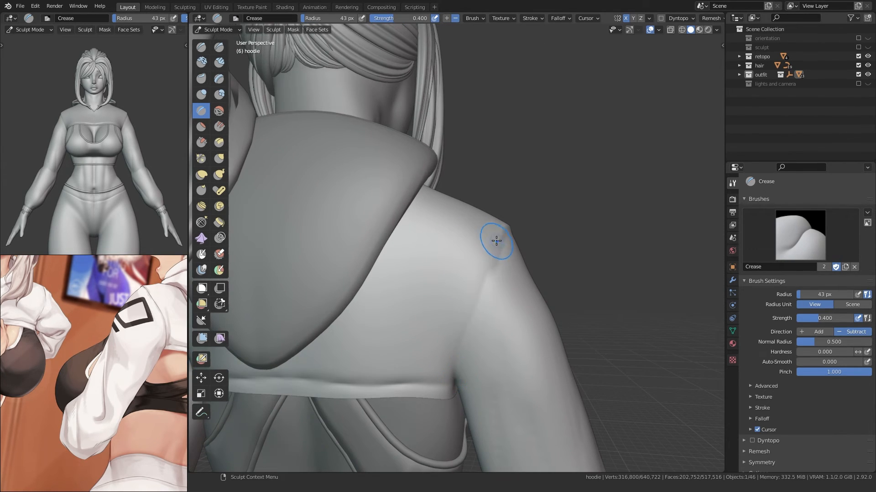
{"action": "middle_click_drag", "start_coordinate": [470, 259], "coordinate": [409, 298]}
{"action": "mouse_move", "coordinate": [425, 258]}
{"action": "left_mouse_down"}
{"action": "mouse_move", "coordinate": [462, 356]}
{"action": "mouse_move", "coordinate": [436, 267]}
{"action": "left_mouse_up"}
{"action": "middle_click_drag", "start_coordinate": [436, 267], "coordinate": [432, 275]}
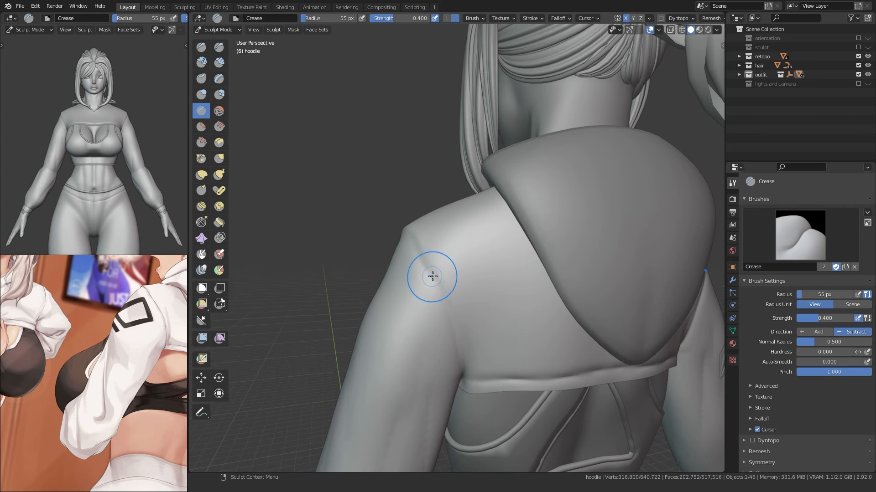
{"action": "key", "text": "g"}
{"action": "key", "text": "f"}
{"action": "key", "text": "Escape"}
{"action": "key", "text": "shift+c"}
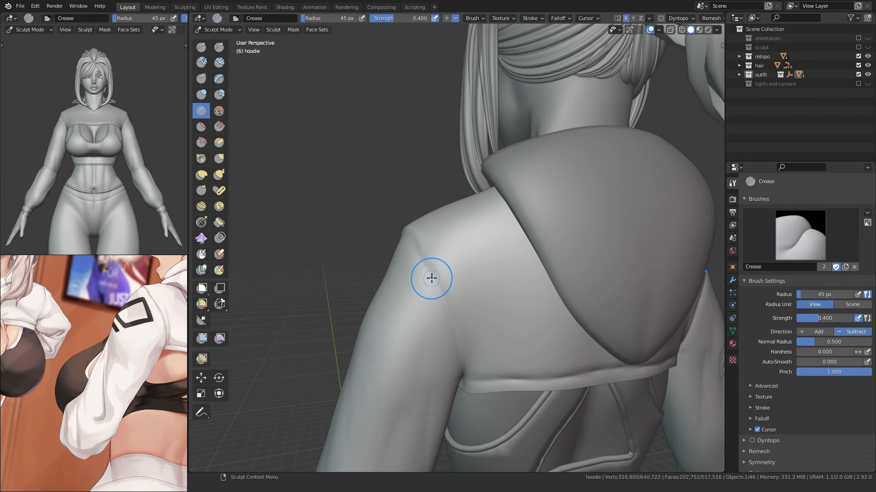
{"action": "mouse_move", "coordinate": [460, 391]}
{"action": "middle_mouse_down"}
{"action": "mouse_move", "coordinate": [415, 281]}
{"action": "mouse_move", "coordinate": [437, 309]}
{"action": "mouse_move", "coordinate": [382, 312]}
{"action": "mouse_move", "coordinate": [384, 354]}
{"action": "mouse_move", "coordinate": [411, 357]}
{"action": "mouse_move", "coordinate": [411, 310]}
{"action": "mouse_move", "coordinate": [371, 298]}
{"action": "mouse_move", "coordinate": [397, 308]}
{"action": "mouse_move", "coordinate": [369, 319]}
{"action": "middle_mouse_up"}
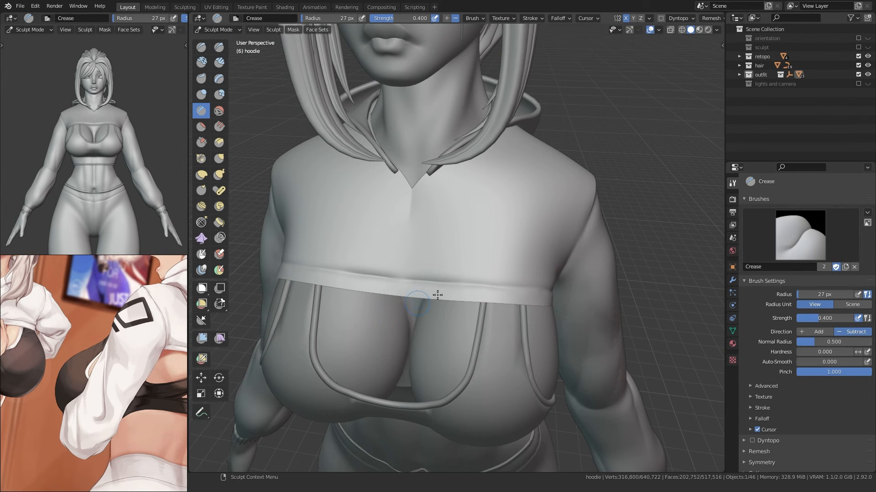
Step: Centre the reference on the neckline and crease a V-shaped seam parallel to the hoodie's neck opening at 27 px
{"action": "middle_click_drag", "start_coordinate": [32, 305], "coordinate": [114, 310]}
{"action": "scroll", "coordinate": [87, 299], "scroll_direction": "up", "scroll_amount": 3}
{"action": "middle_click_drag", "start_coordinate": [362, 168], "coordinate": [399, 182]}
{"action": "middle_click_drag", "start_coordinate": [399, 182], "coordinate": [404, 250], "text": "shift"}
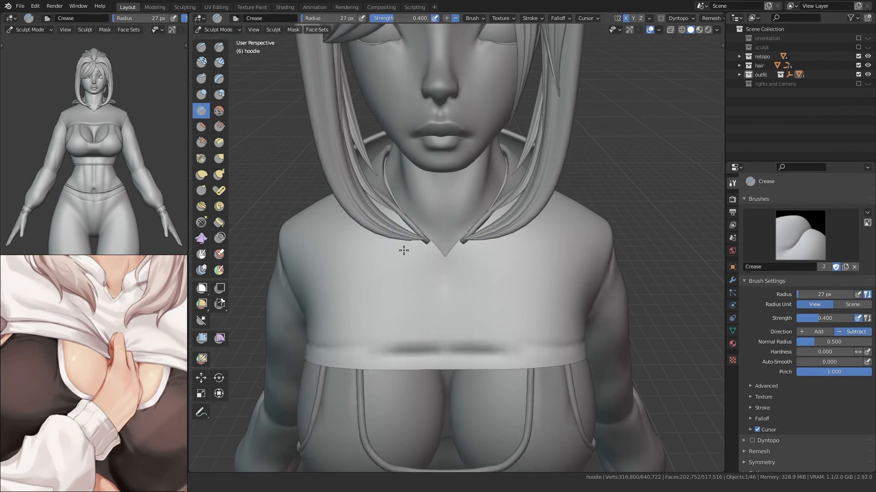
{"action": "scroll", "coordinate": [404, 251], "scroll_direction": "up", "scroll_amount": 6}
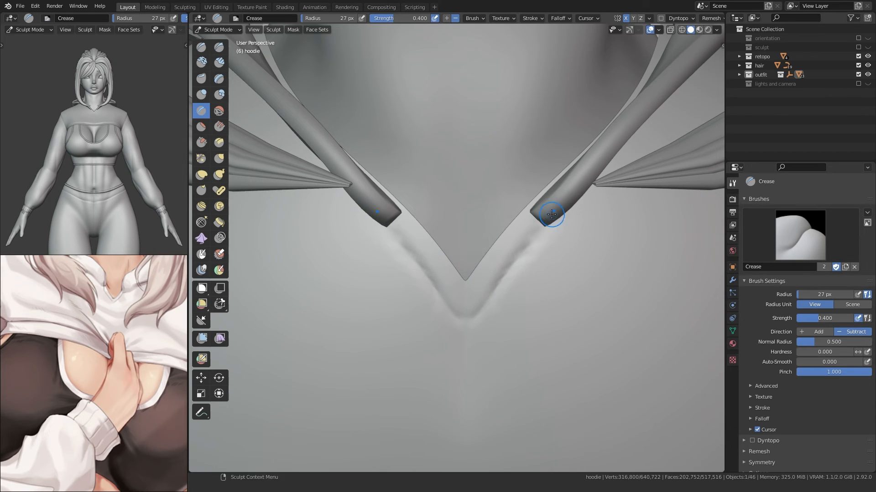
Step: Deepen both sides of the V-shaped neckline seam with the Crease brush at 50 px
{"action": "key", "text": "f"}
{"action": "left_click", "coordinate": [399, 250]}
{"action": "left_click_drag", "start_coordinate": [393, 233], "coordinate": [464, 313]}
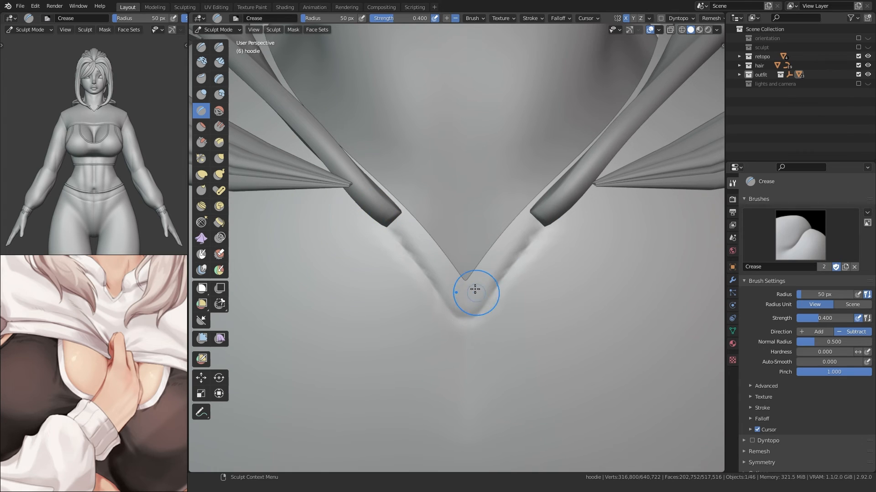
{"action": "left_click_drag", "start_coordinate": [528, 241], "coordinate": [506, 276]}
{"action": "scroll", "coordinate": [392, 364], "scroll_direction": "down", "scroll_amount": 6}
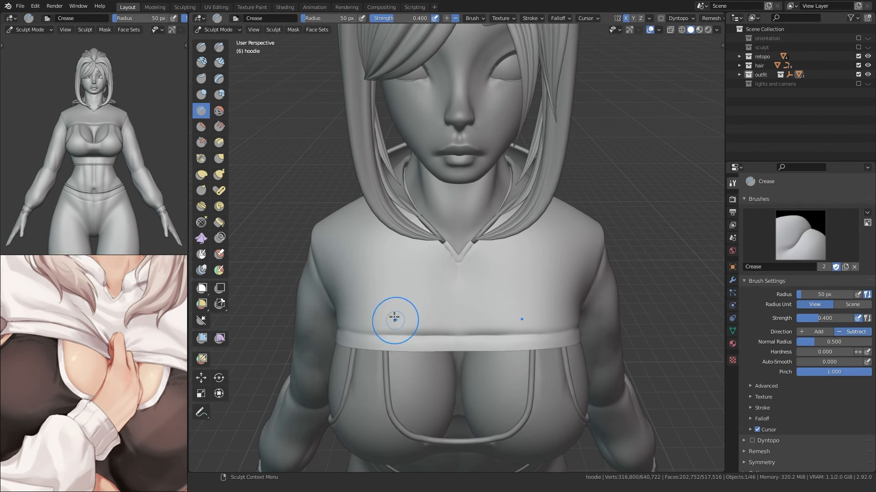
Step: Crease the sleeve seam over the top of the shoulder and down its back side at 50 px
{"action": "middle_click_drag", "start_coordinate": [402, 260], "coordinate": [442, 240]}
{"action": "middle_click_drag", "start_coordinate": [416, 277], "coordinate": [508, 176]}
{"action": "scroll", "coordinate": [481, 217], "scroll_direction": "up", "scroll_amount": 2}
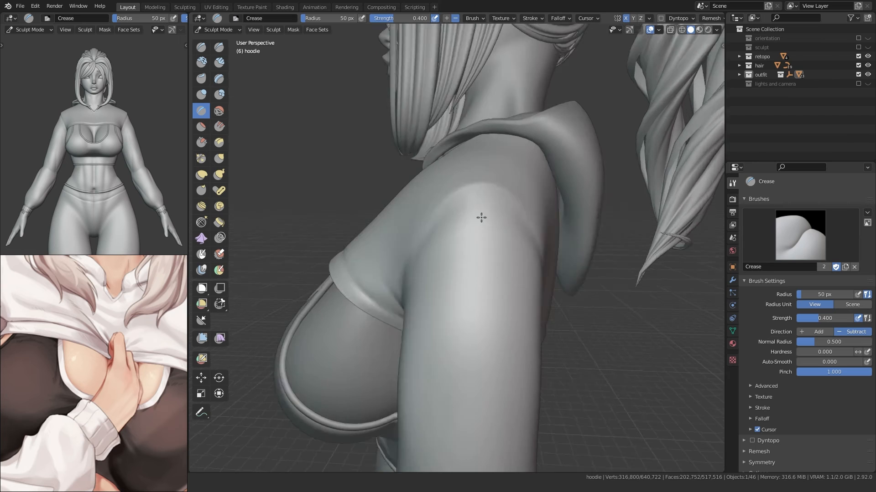
{"action": "middle_click_drag", "start_coordinate": [481, 218], "coordinate": [391, 214]}
{"action": "middle_click_drag", "start_coordinate": [450, 244], "coordinate": [392, 226]}
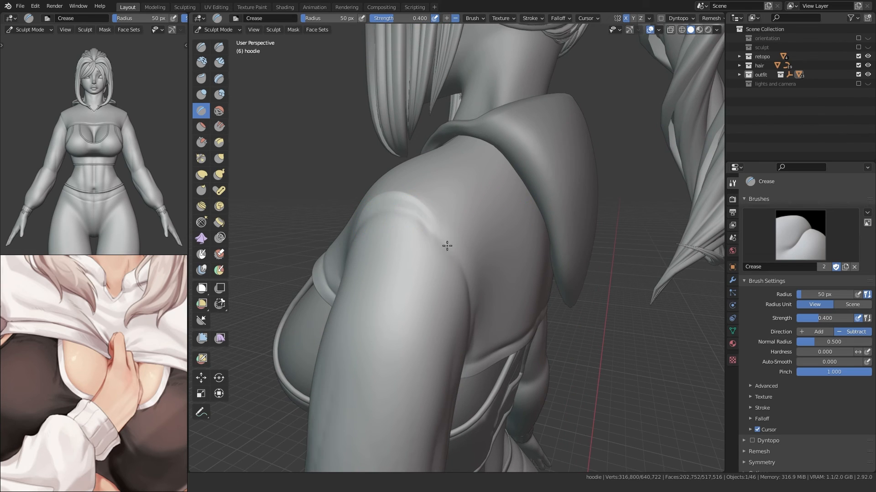
{"action": "mouse_move", "coordinate": [446, 246]}
{"action": "middle_mouse_down"}
{"action": "mouse_move", "coordinate": [351, 231]}
{"action": "mouse_move", "coordinate": [358, 206]}
{"action": "middle_mouse_up"}
Step: Refine the sleeve seam across the back and front of the shoulder with the Crease brush at 48 px
{"action": "key", "text": "g"}
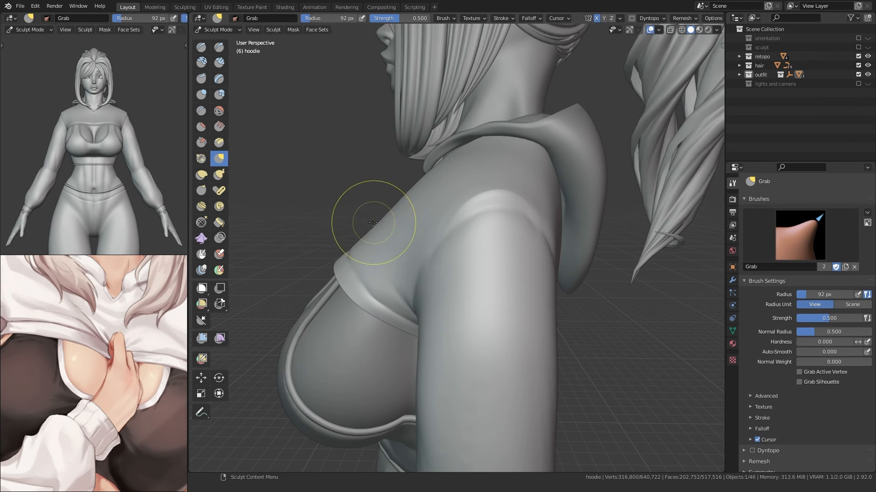
{"action": "key", "text": "shift+c"}
{"action": "middle_click_drag", "start_coordinate": [462, 212], "coordinate": [379, 220]}
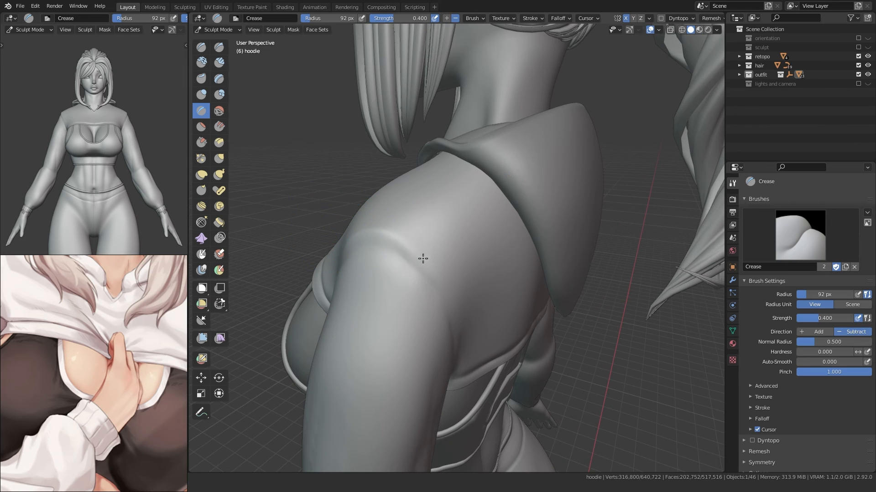
{"action": "middle_click_drag", "start_coordinate": [423, 258], "coordinate": [306, 233]}
{"action": "key", "text": "f"}
{"action": "left_click", "coordinate": [330, 227]}
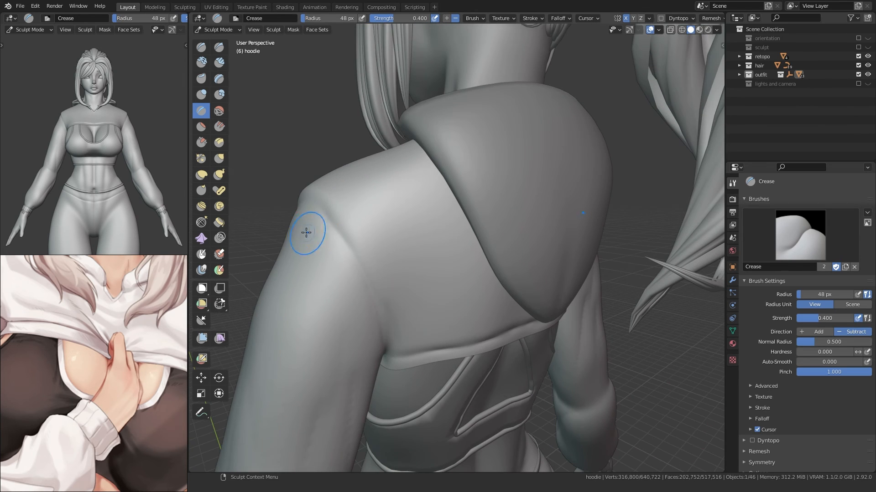
{"action": "middle_click_drag", "start_coordinate": [377, 284], "coordinate": [377, 246]}
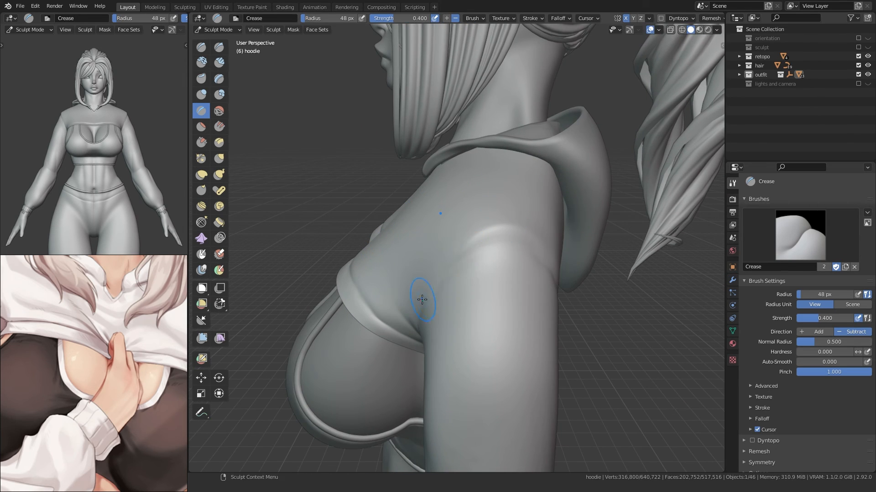
{"action": "mouse_move", "coordinate": [422, 299]}
{"action": "middle_mouse_down"}
{"action": "mouse_move", "coordinate": [450, 242]}
{"action": "mouse_move", "coordinate": [518, 254]}
{"action": "middle_mouse_up"}
Step: Adjust the shape of the hoodie's shoulder and front hem with the Grab brush at 72 px
{"action": "key", "text": "g"}
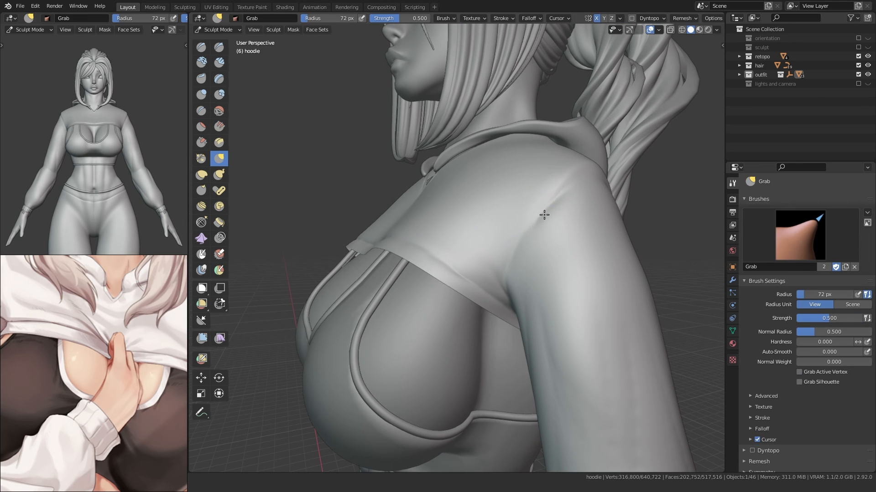
{"action": "middle_click_drag", "start_coordinate": [543, 196], "coordinate": [561, 234]}
{"action": "middle_click_drag", "start_coordinate": [409, 226], "coordinate": [372, 231]}
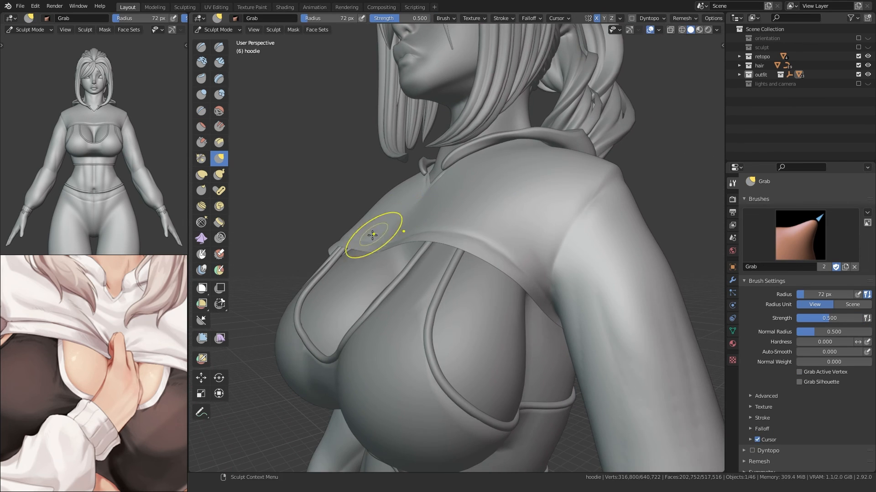
{"action": "scroll", "coordinate": [399, 258], "scroll_direction": "down", "scroll_amount": 8}
{"action": "scroll", "coordinate": [365, 267], "scroll_direction": "up", "scroll_amount": 4}
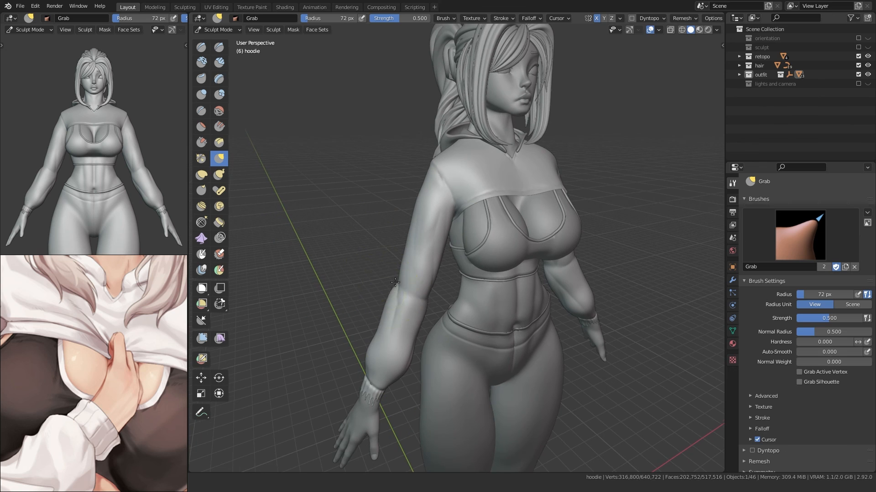
Step: Crease a fold into the front of the lower sleeve just below the elbow with the brush at 34 px
{"action": "key", "text": "shift+c"}
{"action": "middle_click_drag", "start_coordinate": [408, 318], "coordinate": [388, 299]}
{"action": "key", "text": "f"}
{"action": "left_click", "coordinate": [412, 261]}
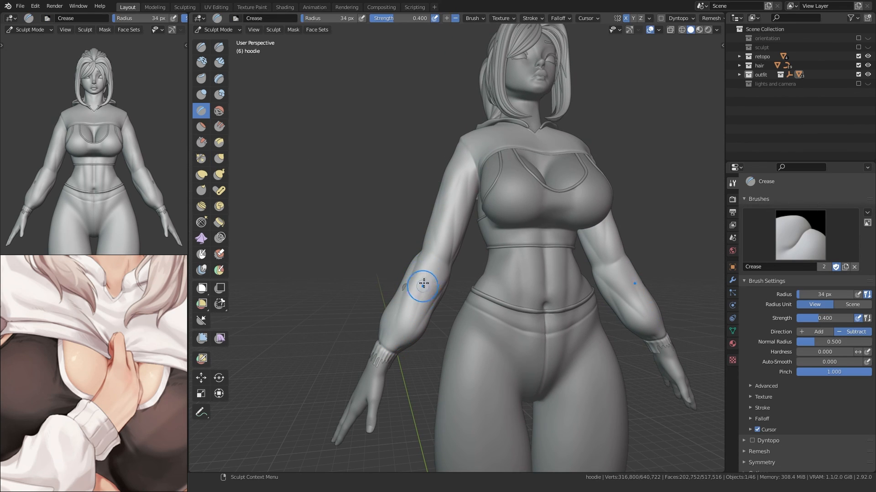
{"action": "left_click_drag", "start_coordinate": [423, 283], "coordinate": [426, 271]}
{"action": "middle_click_drag", "start_coordinate": [426, 271], "coordinate": [331, 263]}
Step: Sculpt broad, soft folds into the sleeve around the elbow and upper arm with the Crease brush at 104 px
{"action": "key", "text": "f"}
{"action": "left_click", "coordinate": [580, 281]}
{"action": "mouse_move", "coordinate": [553, 150]}
{"action": "left_mouse_down"}
{"action": "mouse_move", "coordinate": [545, 219]}
{"action": "mouse_move", "coordinate": [532, 176]}
{"action": "left_mouse_up"}
{"action": "middle_click_drag", "start_coordinate": [532, 192], "coordinate": [492, 223]}
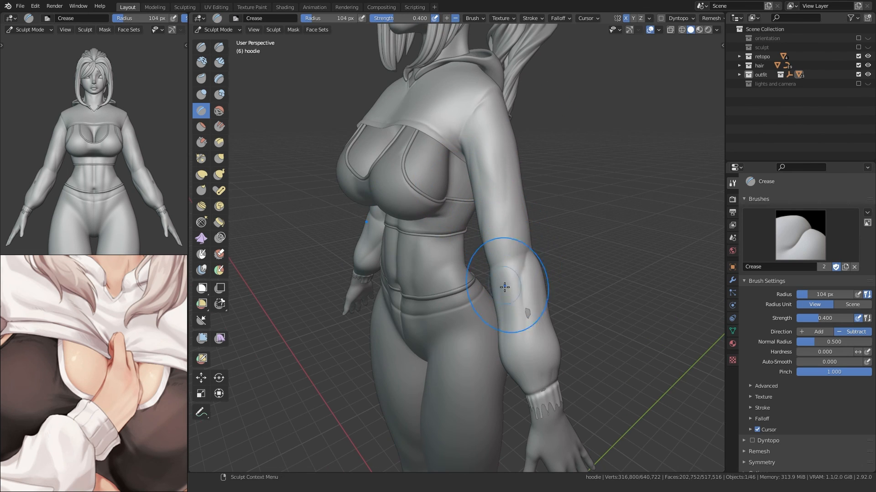
{"action": "middle_click_drag", "start_coordinate": [533, 273], "coordinate": [385, 274]}
{"action": "middle_click_drag", "start_coordinate": [411, 108], "coordinate": [343, 255]}
{"action": "middle_click_drag", "start_coordinate": [304, 288], "coordinate": [430, 340]}
Step: Switch the hoodie to Object Mode, preview the character with its materials, and show the hoodie's modifier settings
{"action": "key", "text": "ctrl+Tab"}
{"action": "left_click", "coordinate": [380, 327]}
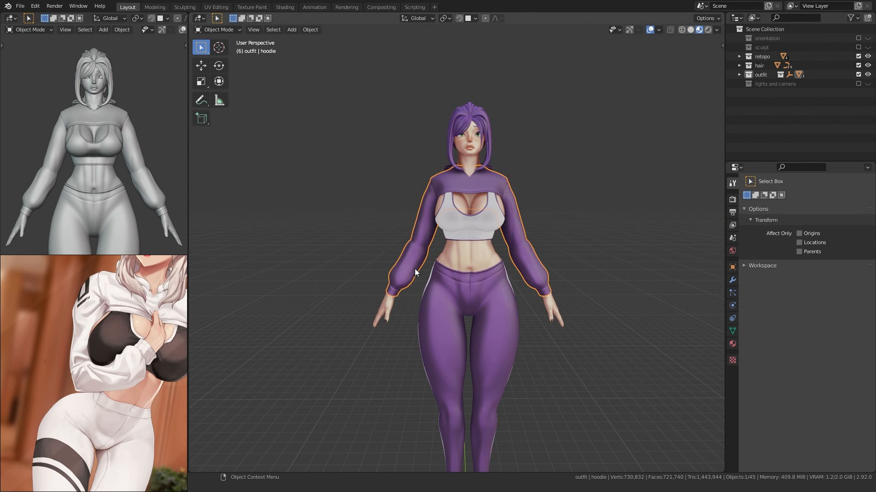
{"action": "left_click", "coordinate": [733, 280]}
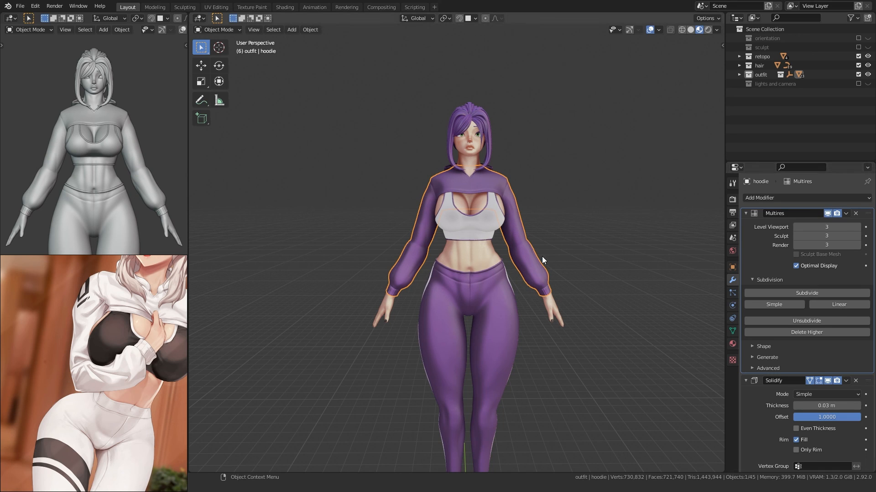
{"action": "mouse_move", "coordinate": [357, 323]}
{"action": "middle_mouse_down"}
{"action": "mouse_move", "coordinate": [518, 303]}
{"action": "mouse_move", "coordinate": [553, 313]}
{"action": "mouse_move", "coordinate": [348, 329]}
{"action": "middle_mouse_up"}
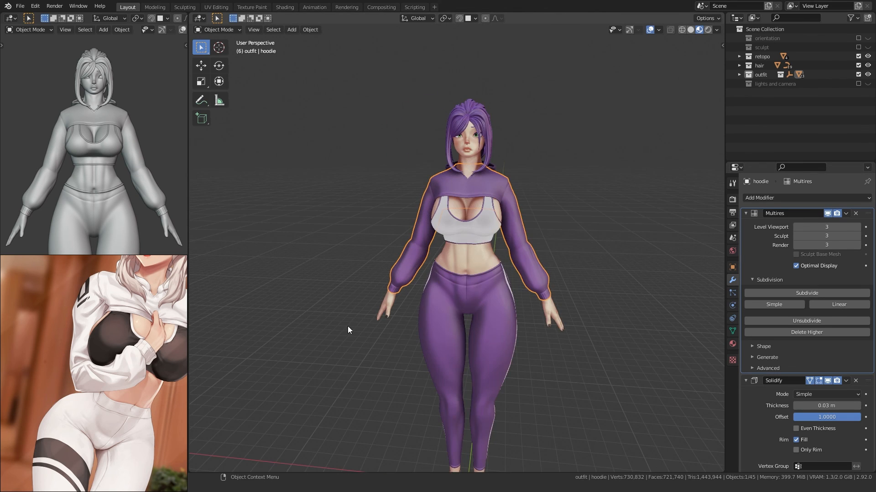